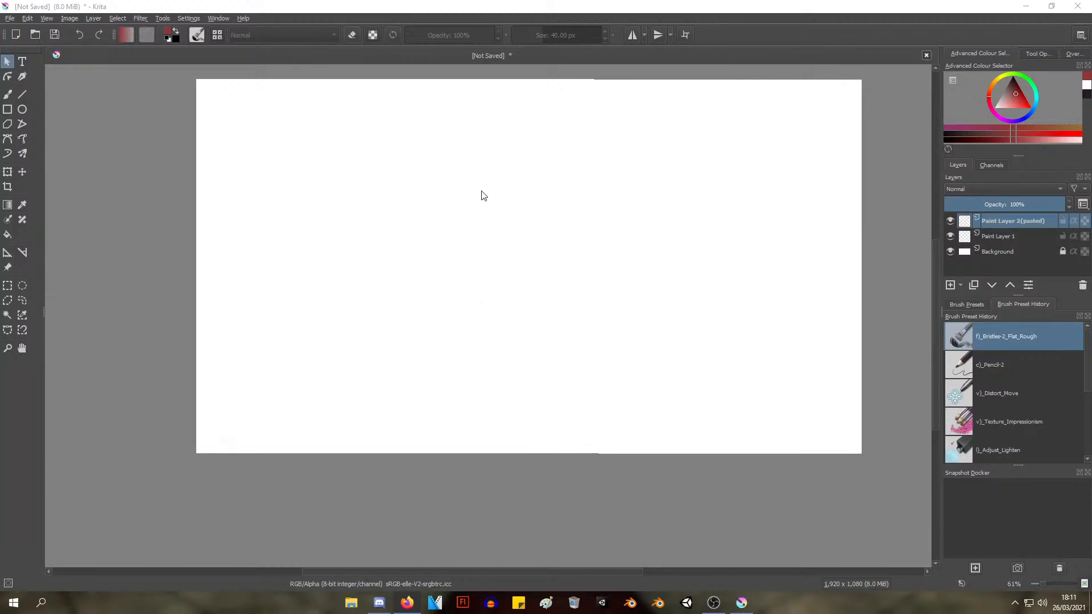
pyautogui.moveTo(458, 285); pyautogui.dragTo(413, 253)
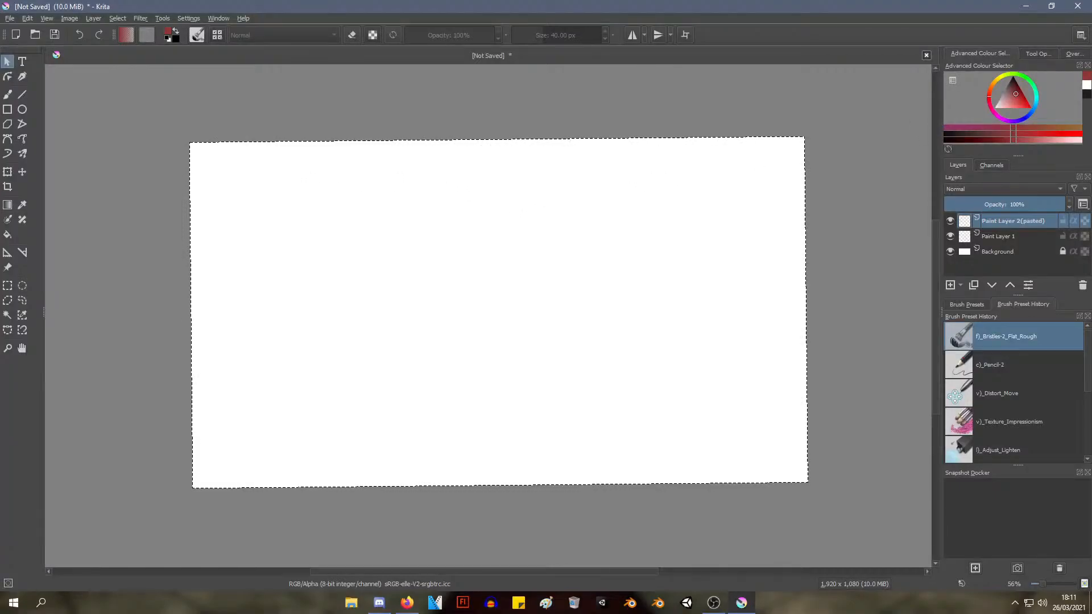
pyautogui.hotkey('alt', 'Tab')
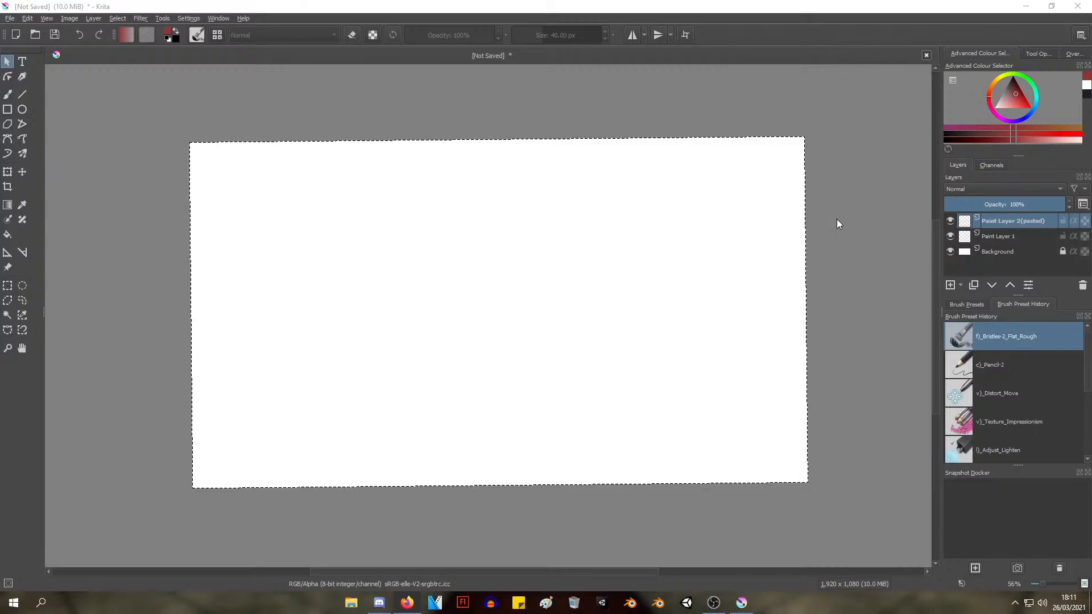
pyautogui.scroll(2, 407, 204)
pyautogui.rightClick(430, 211)
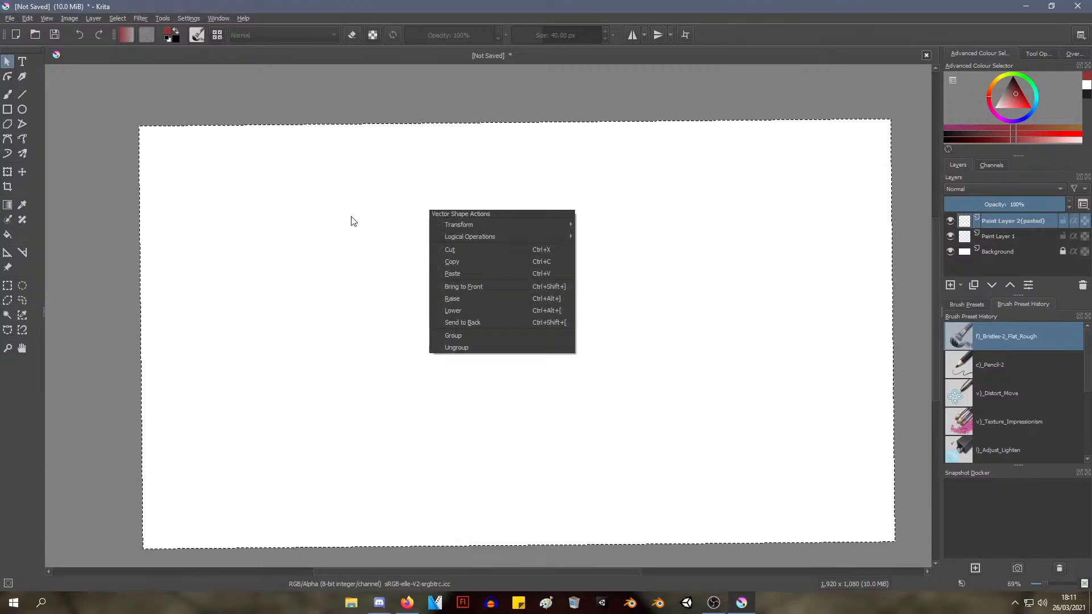
pyautogui.click(437, 204)
pyautogui.click(444, 225)
pyautogui.moveTo(467, 200); pyautogui.dragTo(459, 186)
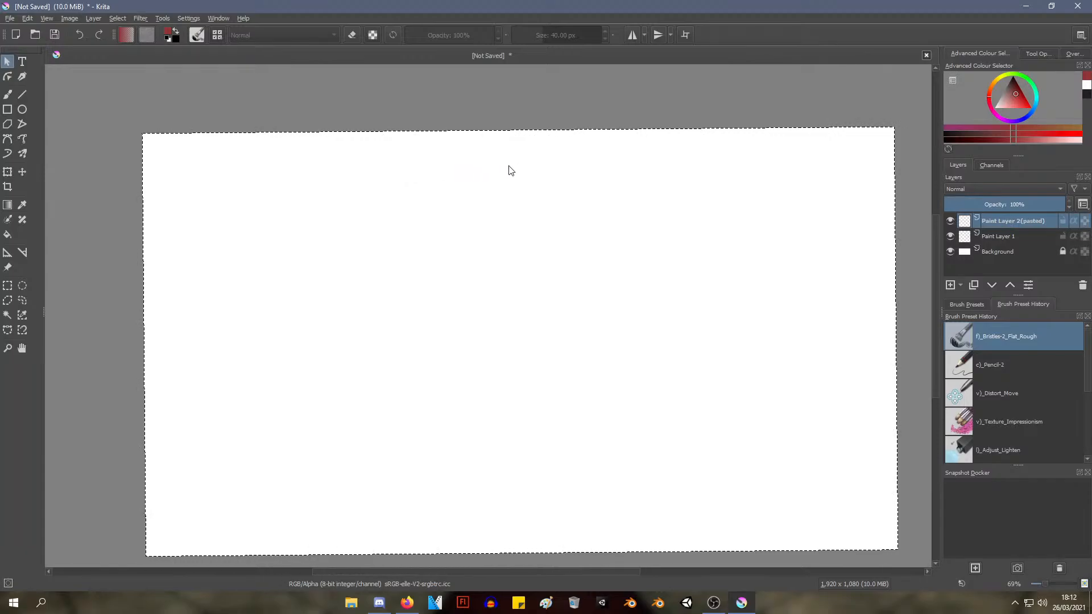
pyautogui.moveTo(453, 165)
pyautogui.mouseDown()
pyautogui.moveTo(469, 163)
pyautogui.moveTo(414, 166)
pyautogui.moveTo(457, 155)
pyautogui.mouseUp()
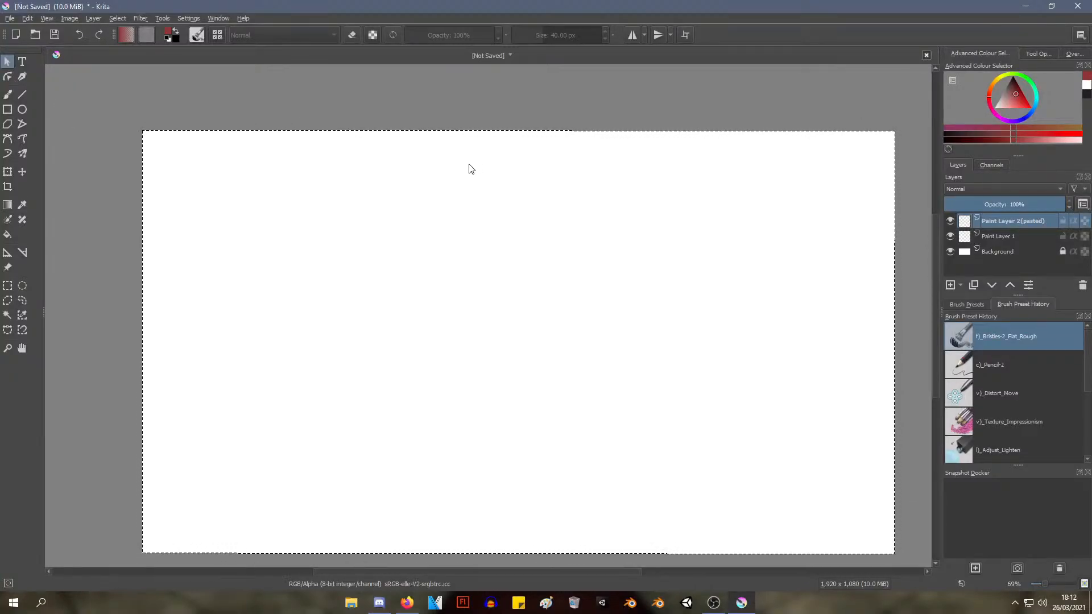
pyautogui.moveTo(439, 207); pyautogui.dragTo(438, 190)
# Undo the last clearing of the pasted paint layer, toggling soft proofing on and off, and delete its contents again
pyautogui.hotkey('ctrl', 'z')
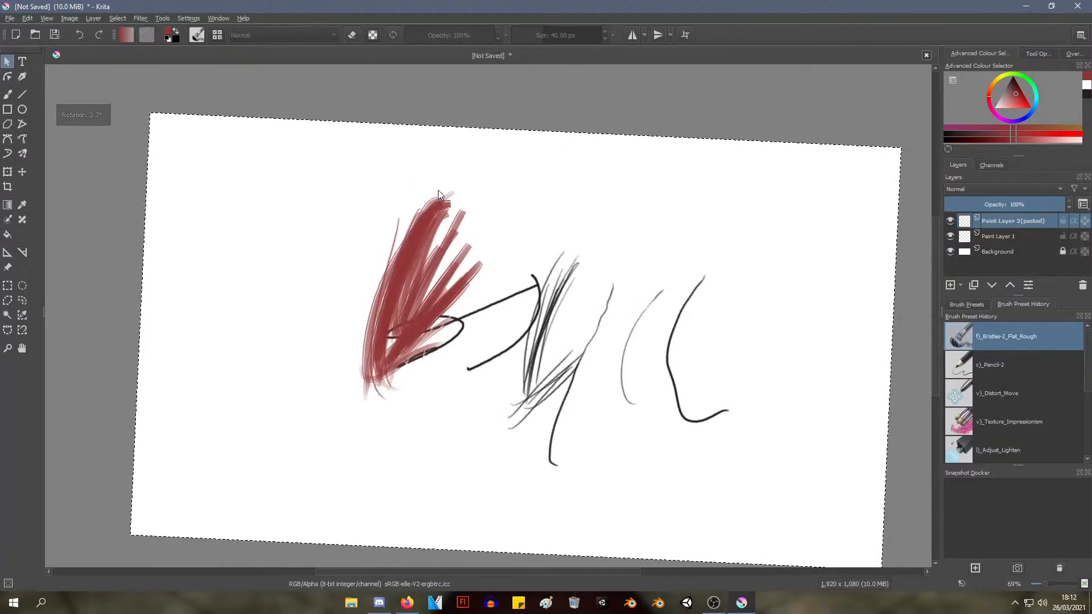
pyautogui.hotkey('ctrl', 'y')
pyautogui.hotkey('ctrl', 'y')
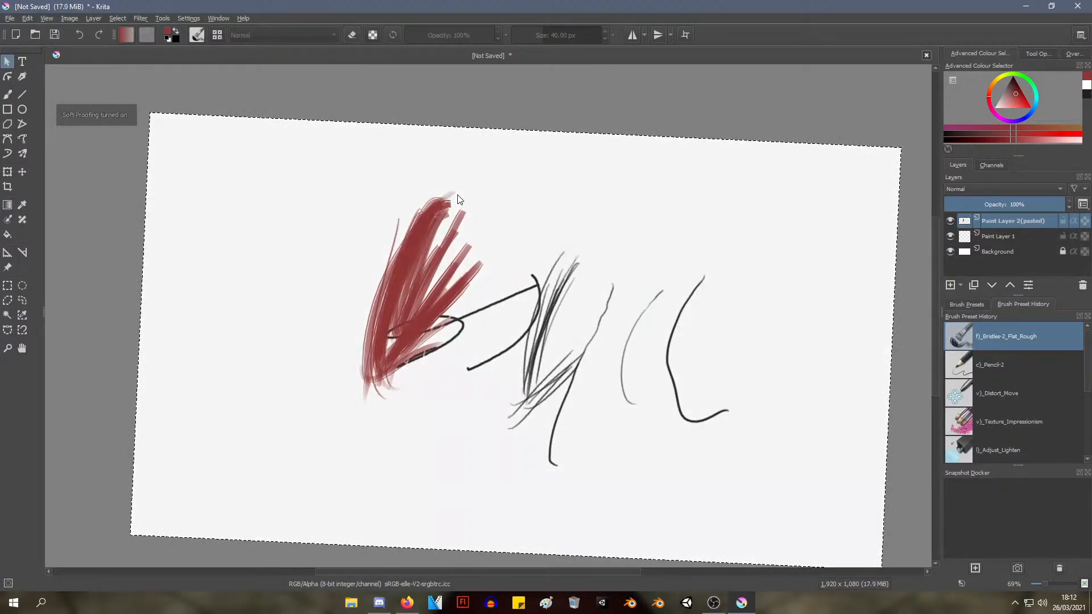
pyautogui.scroll(2, 489, 249)
pyautogui.scroll(-6, 490, 250)
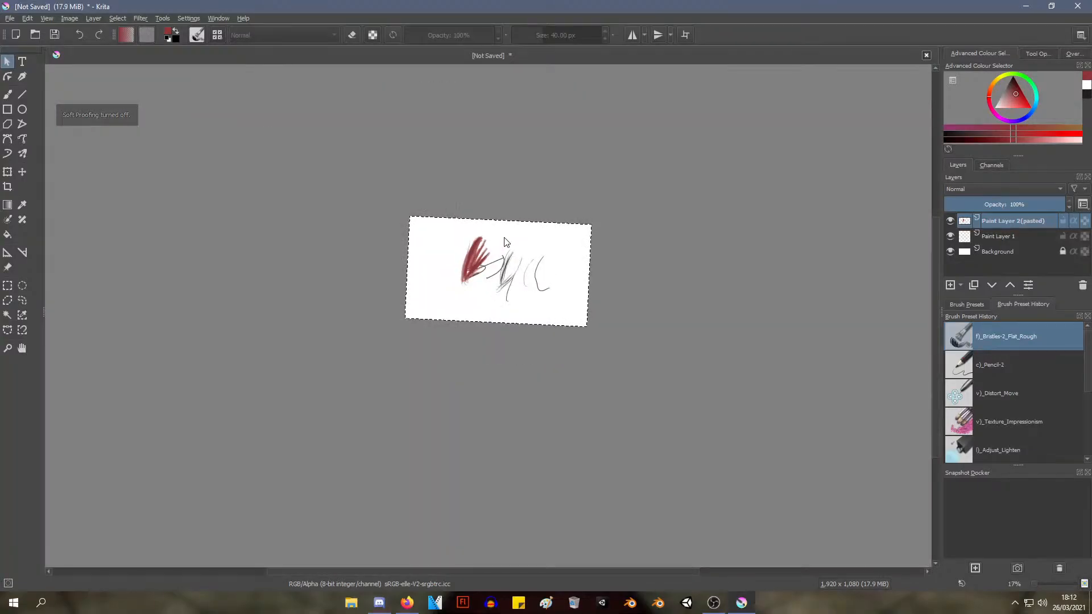
pyautogui.press('Delete')
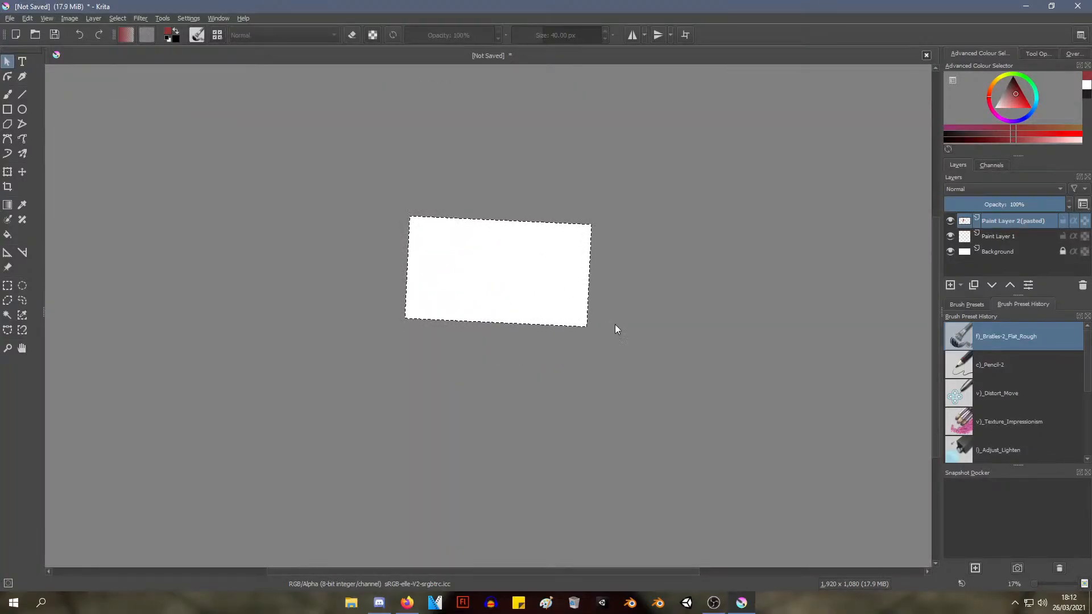
pyautogui.scroll(1, 473, 254)
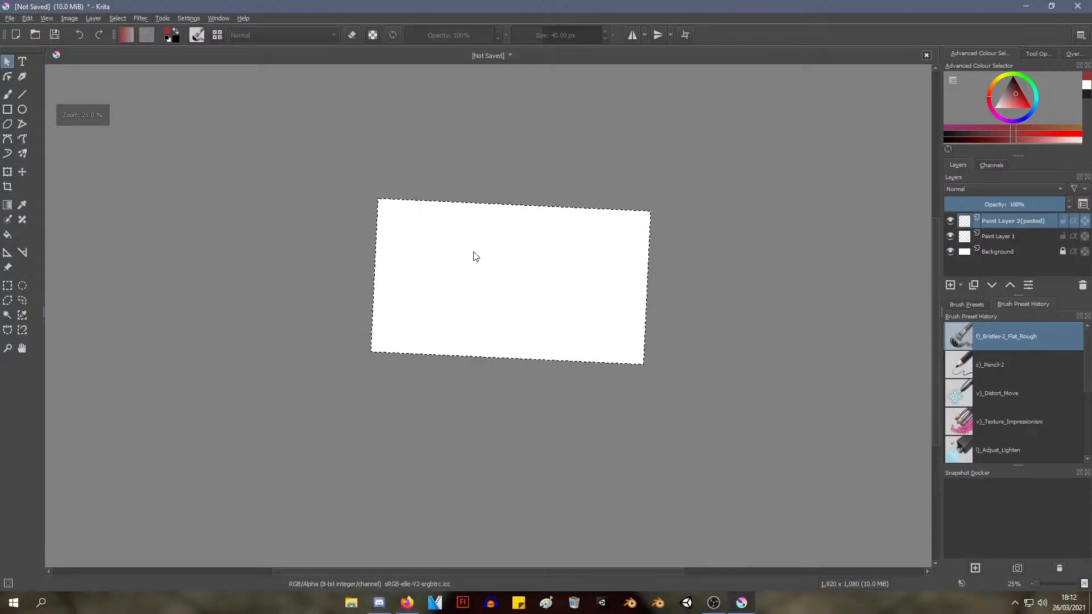
pyautogui.scroll(2, 458, 268)
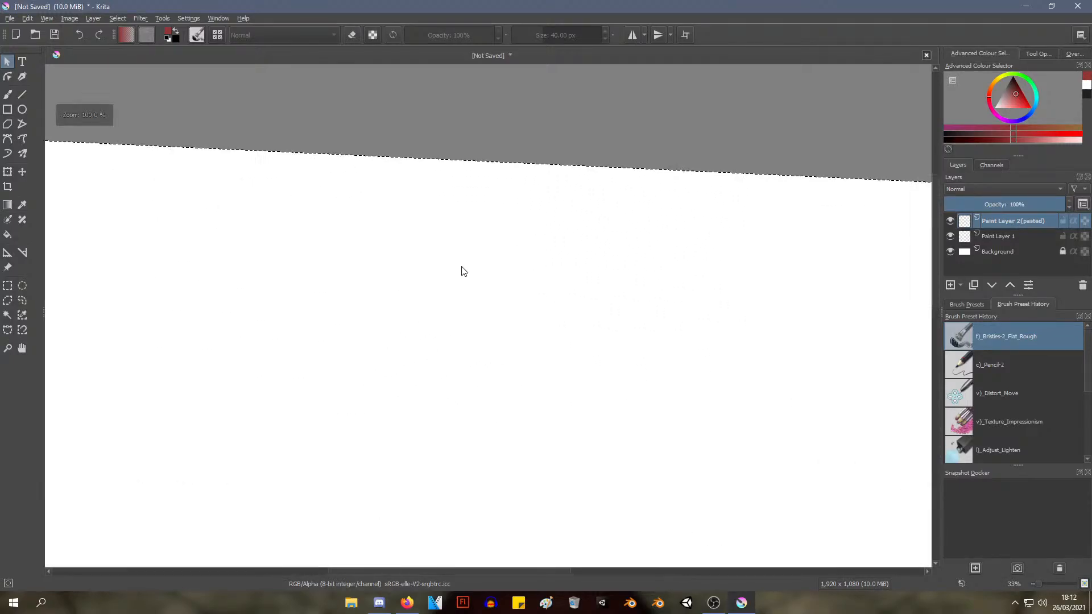
pyautogui.moveTo(455, 267); pyautogui.dragTo(402, 282)
pyautogui.moveTo(472, 308); pyautogui.dragTo(481, 217)
pyautogui.scroll(2, 505, 232)
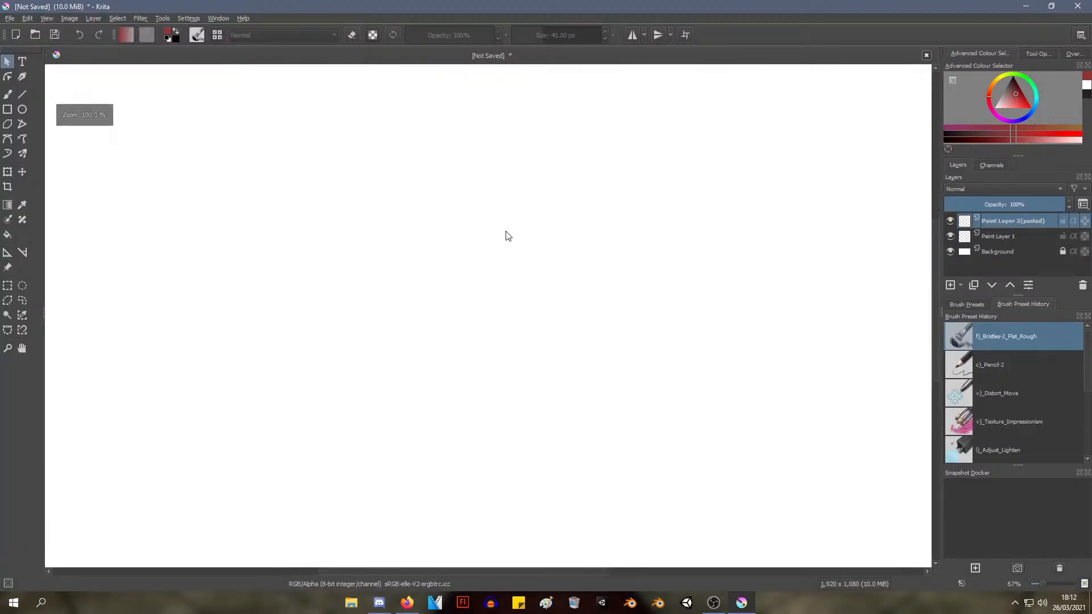
pyautogui.scroll(-2, 496, 235)
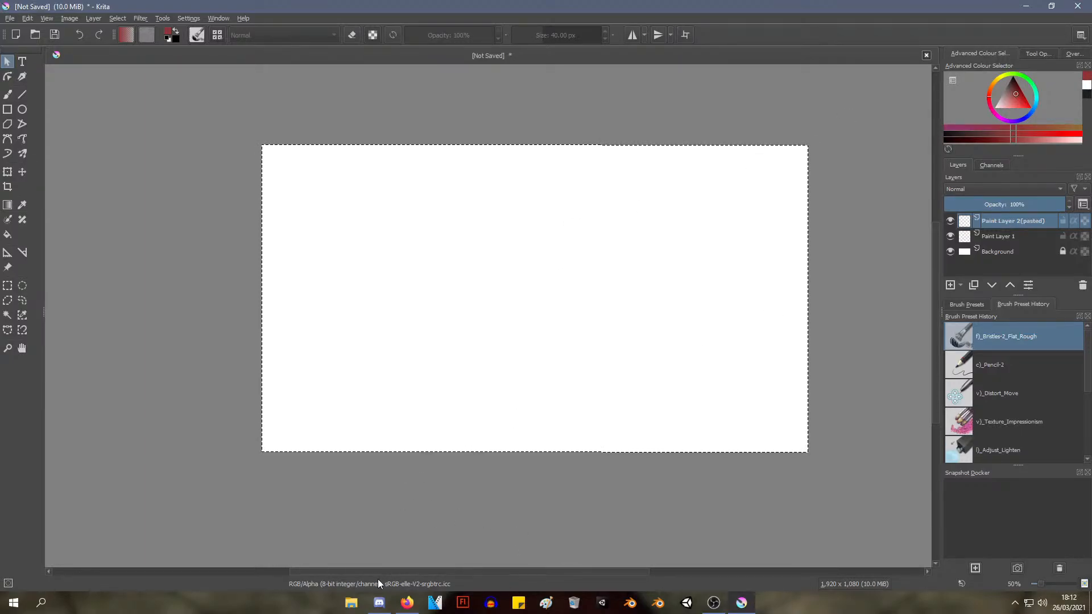
# Bring the photo 20201115_120652.jpg from File Explorer into the document as a new layer
pyautogui.click(351, 603)
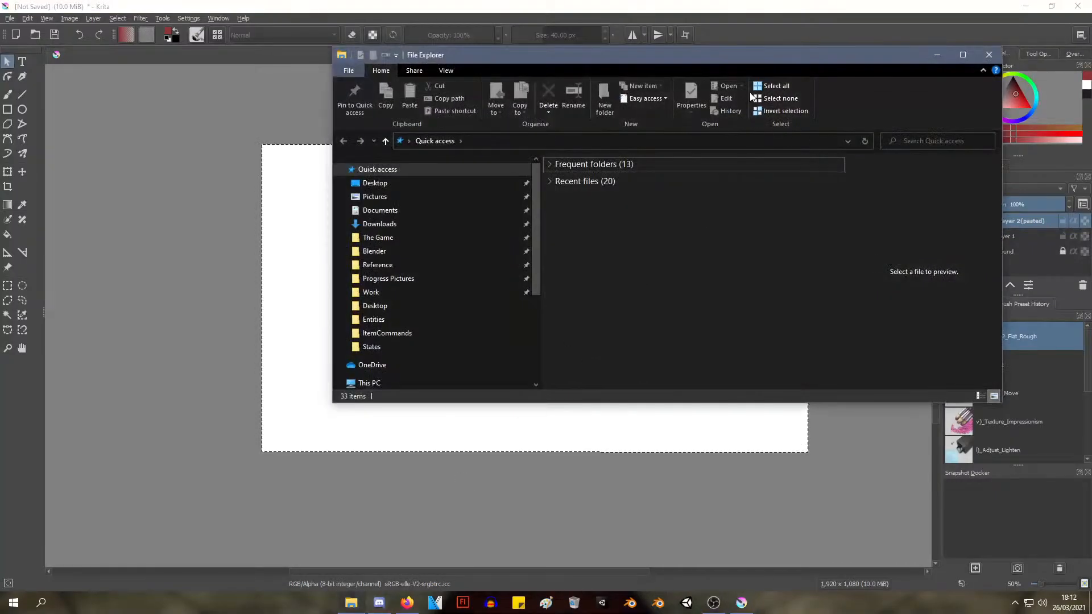
pyautogui.click(988, 55)
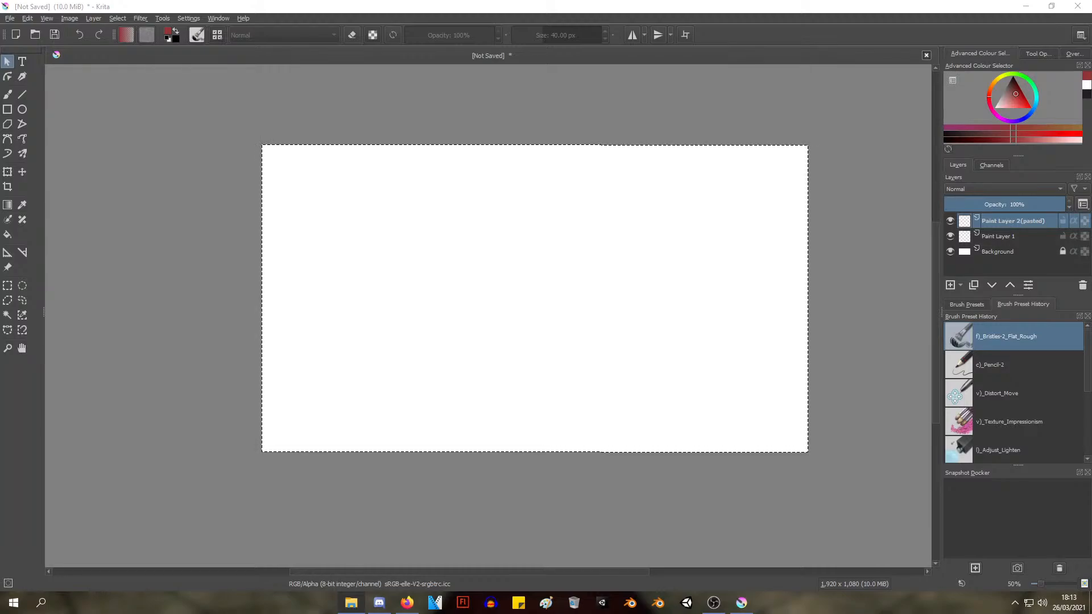
pyautogui.moveTo(228, 228); pyautogui.dragTo(180, 245)
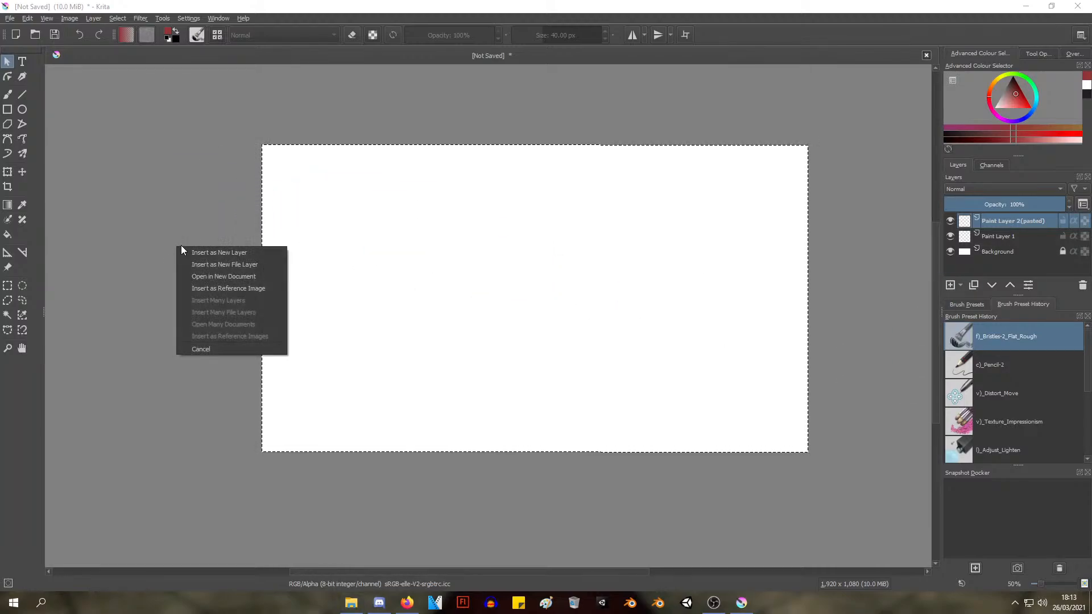
pyautogui.click(230, 253)
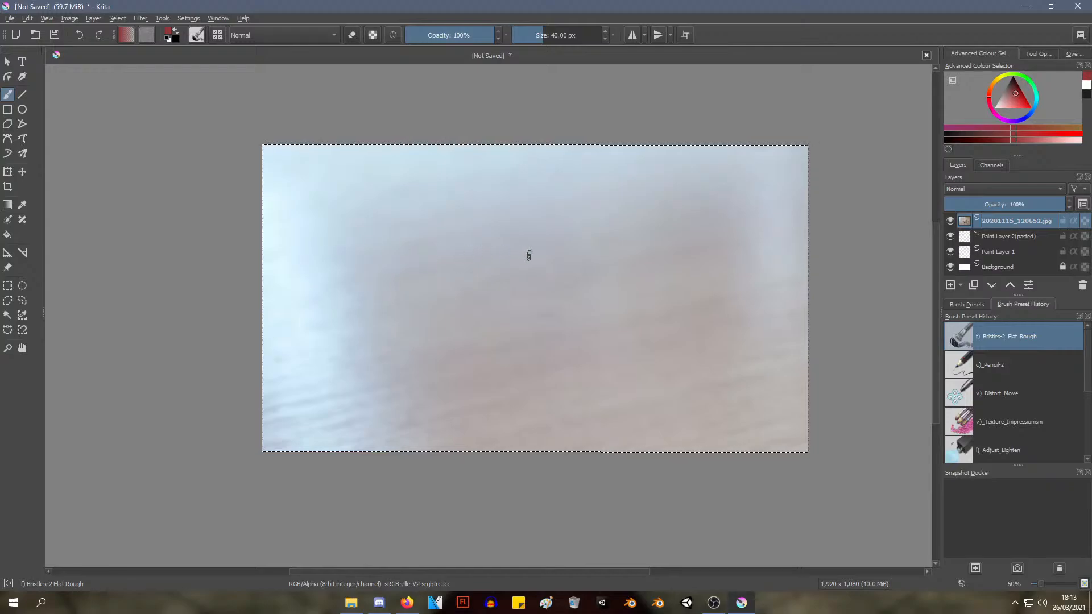
pyautogui.press('ctrl')
pyautogui.scroll(-4, 749, 300)
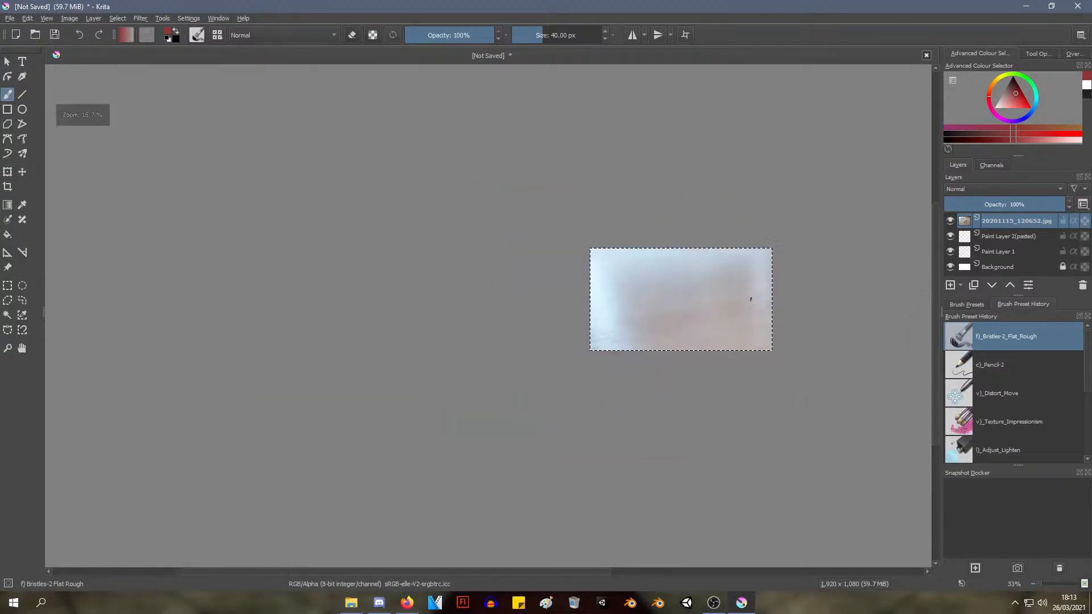
pyautogui.scroll(4, 748, 300)
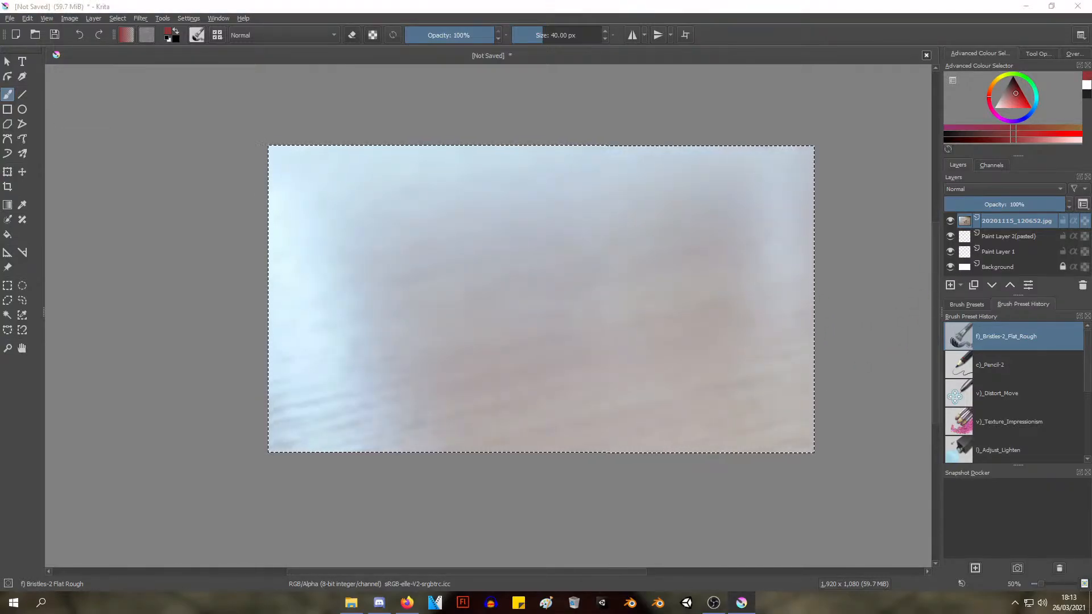
# Insert the same photo into the document again, this time as a reference image
pyautogui.moveTo(572, 279); pyautogui.dragTo(176, 259)
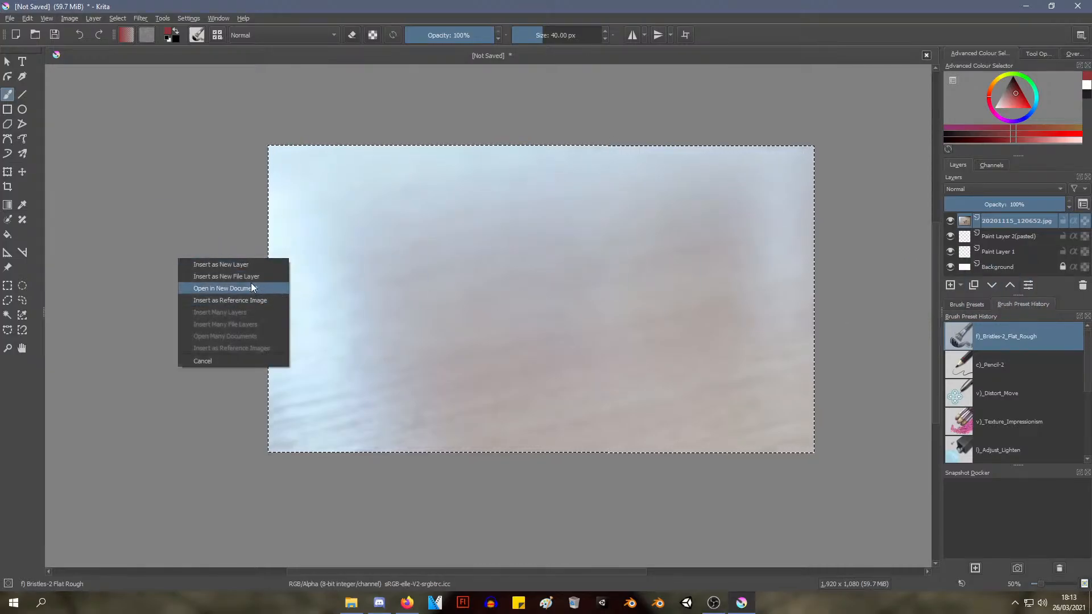
pyautogui.click(265, 302)
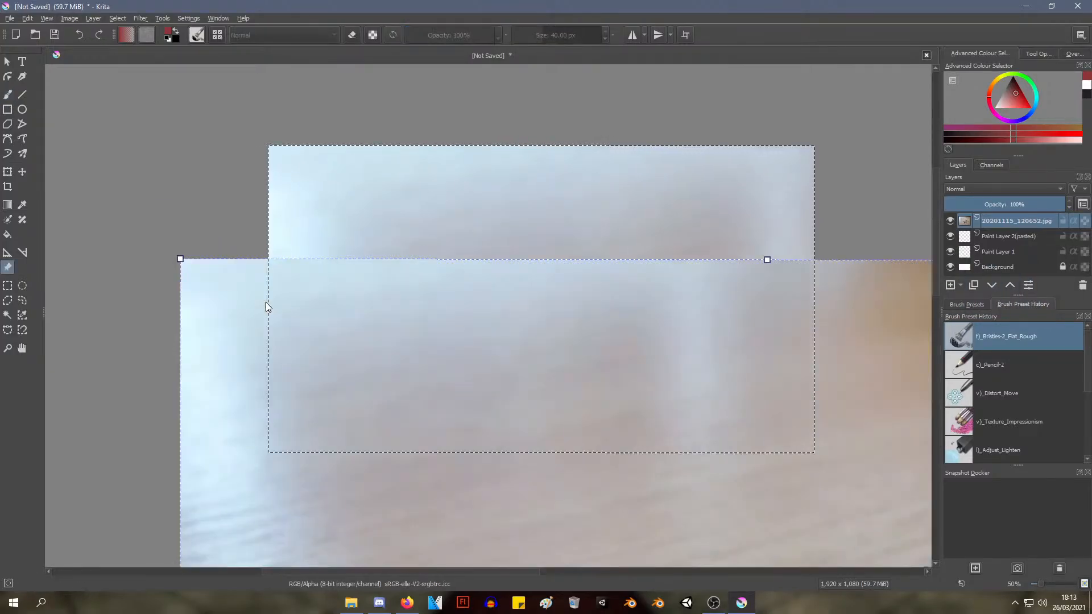
pyautogui.scroll(-2, 573, 310)
# Shrink the reference image to about two-thirds of the canvas width and place it just outside the canvas's left edge
pyautogui.moveTo(661, 368); pyautogui.dragTo(549, 298)
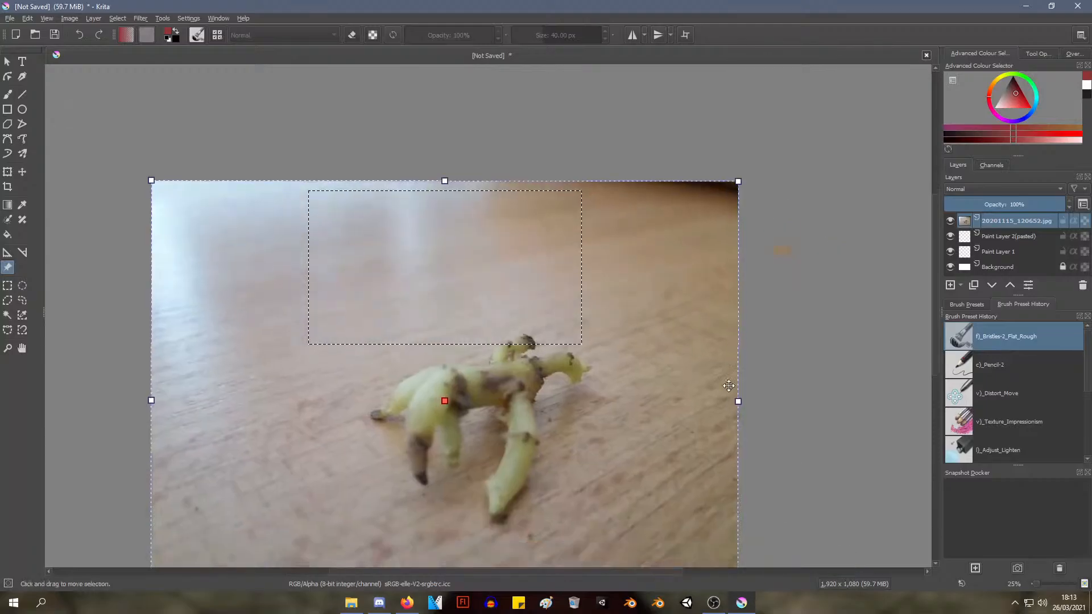
pyautogui.moveTo(736, 180); pyautogui.dragTo(380, 449)
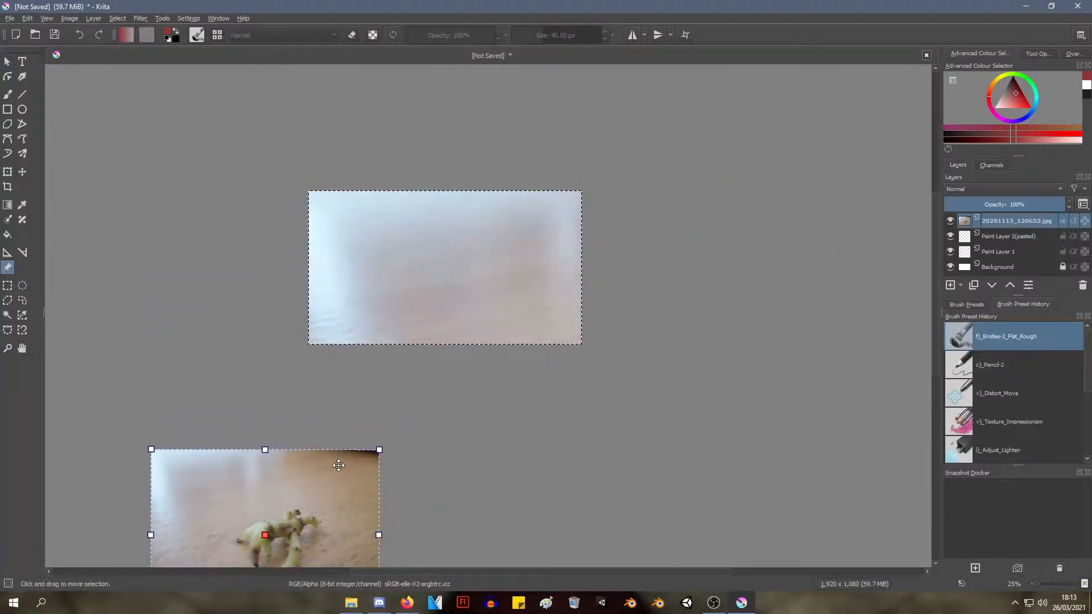
pyautogui.moveTo(268, 512); pyautogui.dragTo(282, 259)
pyautogui.moveTo(396, 198); pyautogui.dragTo(348, 229)
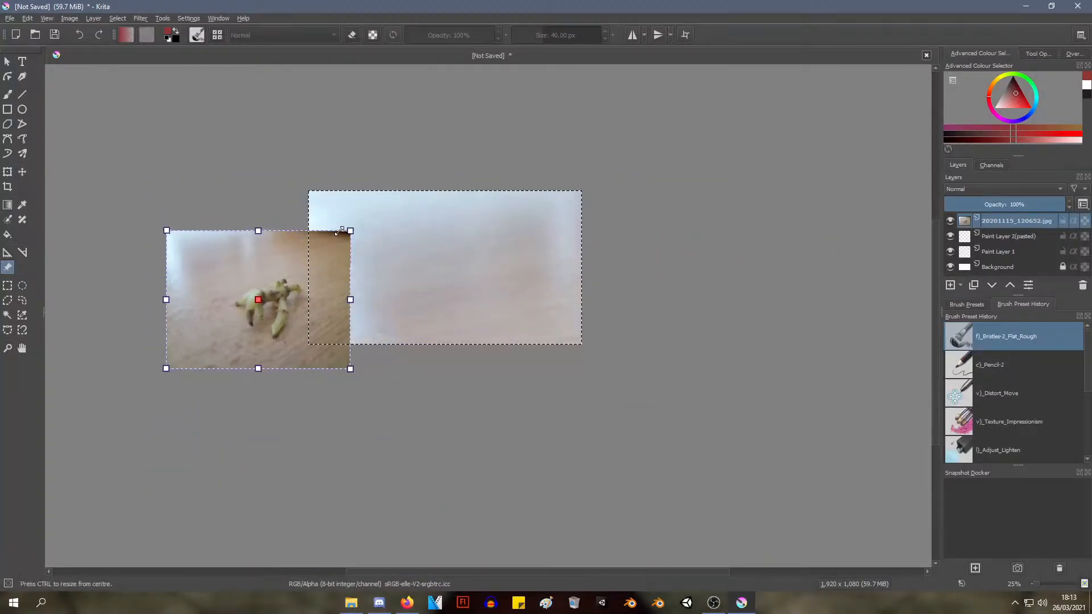
pyautogui.moveTo(267, 298); pyautogui.dragTo(220, 258)
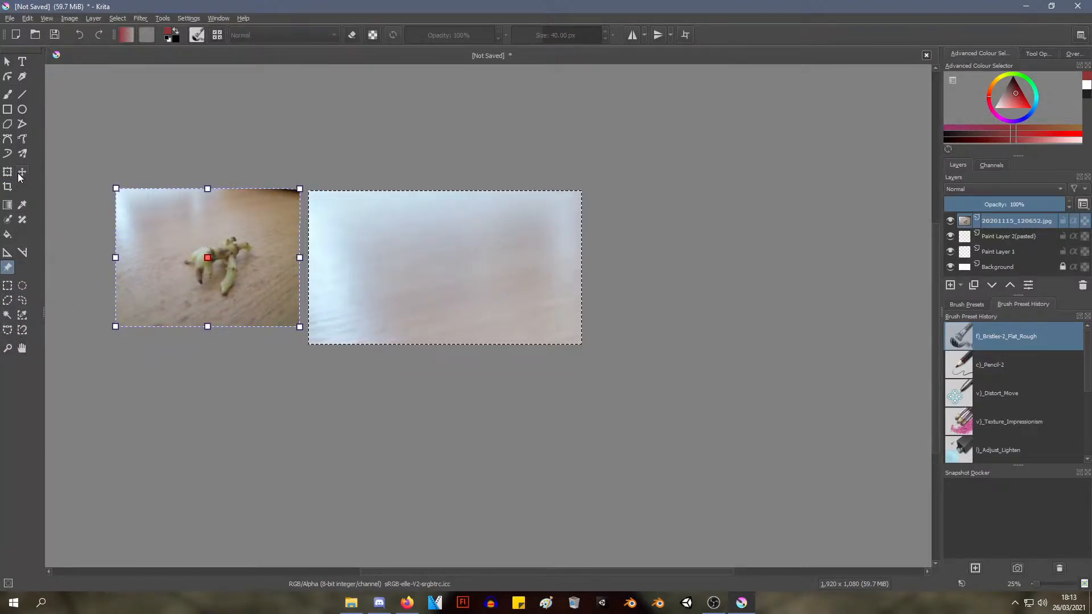
pyautogui.click(8, 187)
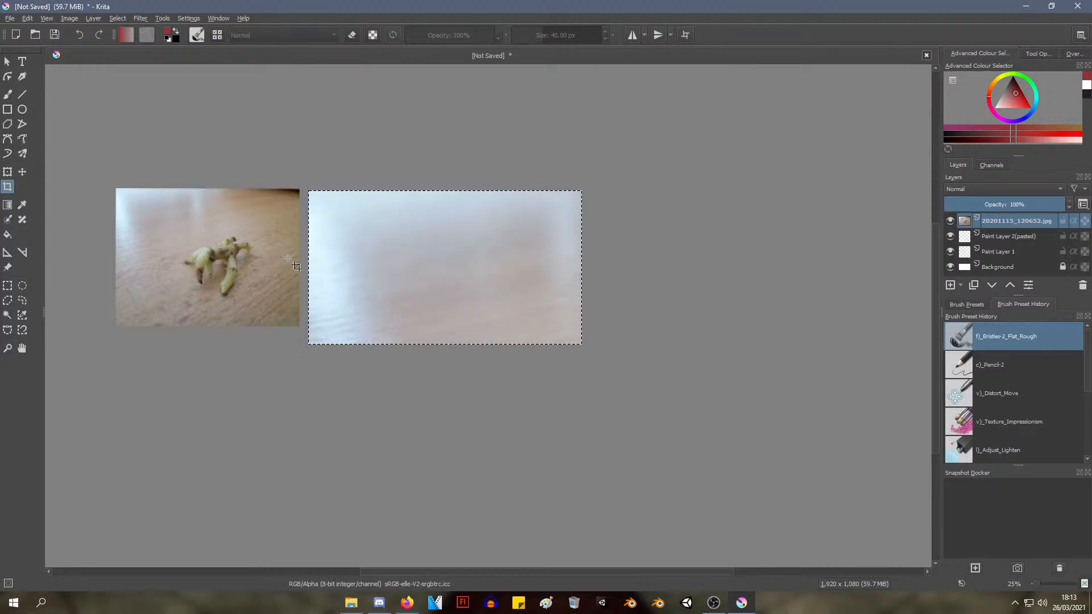
pyautogui.click(7, 61)
pyautogui.hotkey('alt', 'Tab')
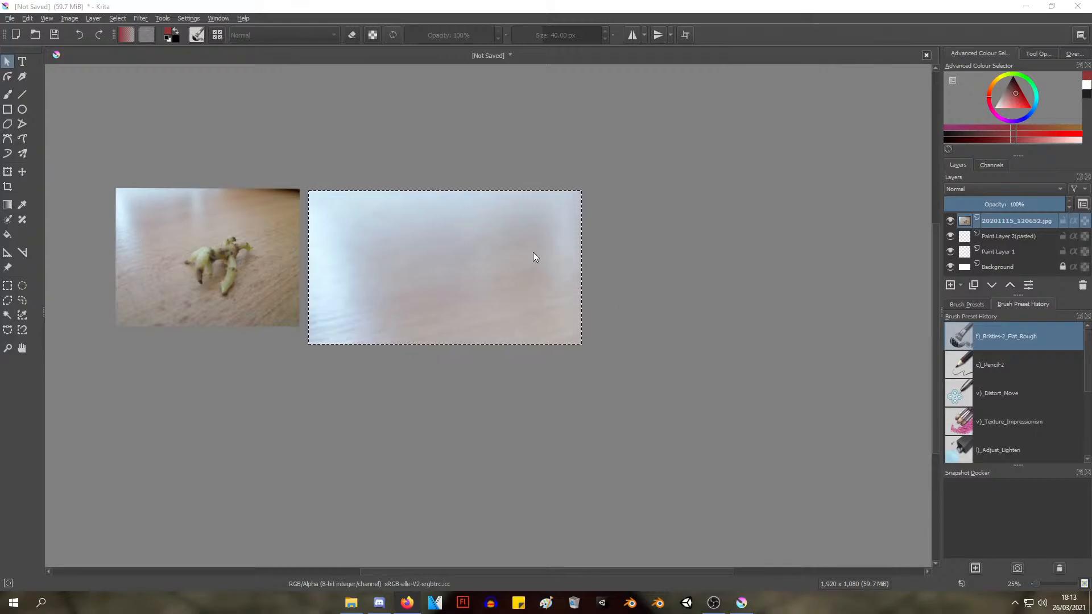
pyautogui.scroll(2, 245, 263)
pyautogui.moveTo(477, 219); pyautogui.dragTo(487, 178)
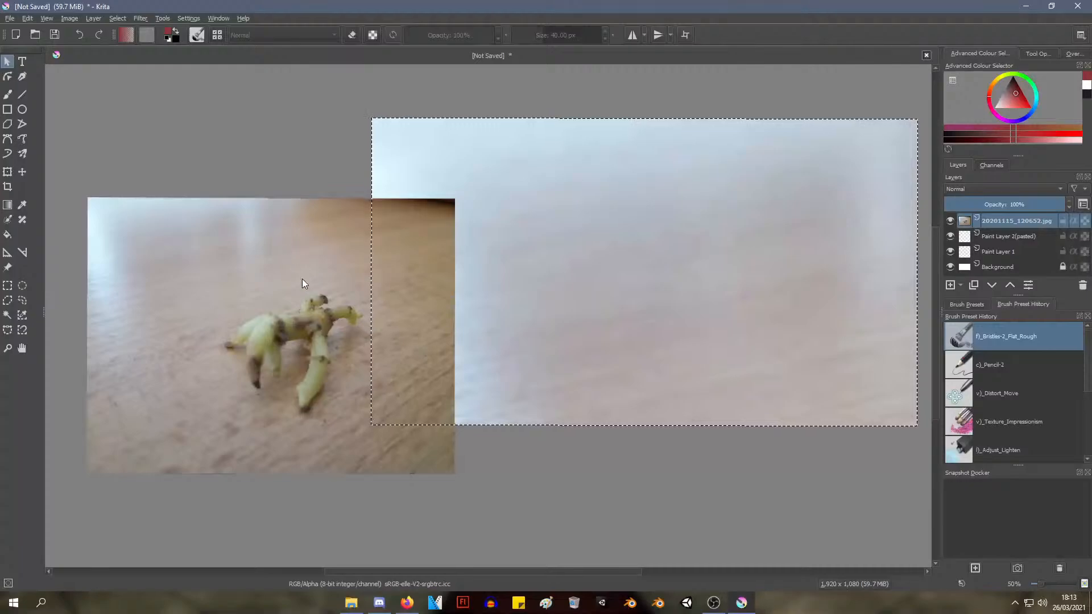
# Clear the canvas selection and try to select the reference image with the Select Shapes tool
pyautogui.click(312, 328)
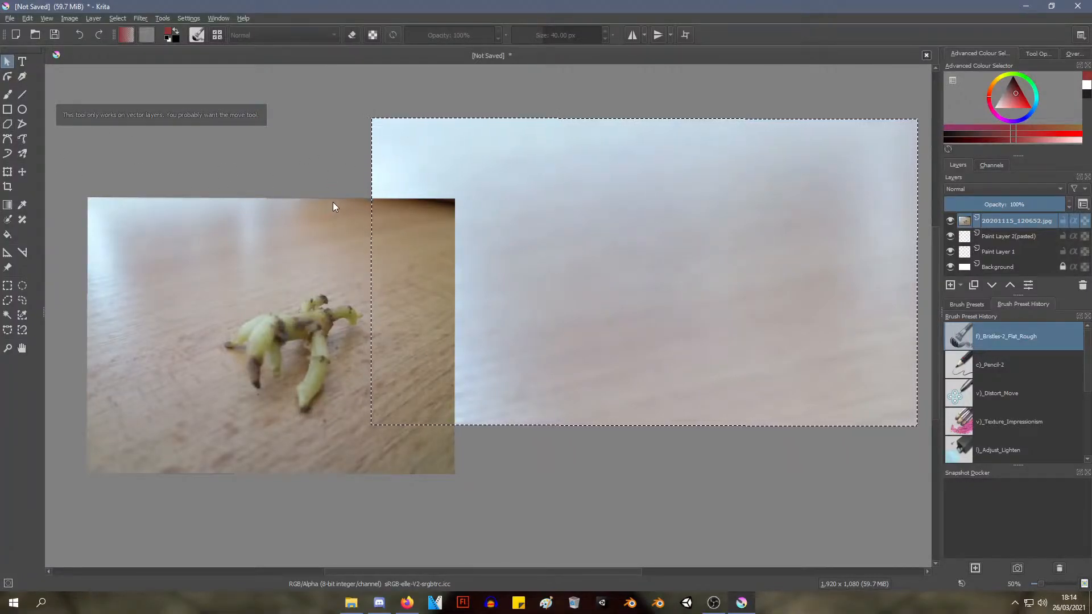
pyautogui.hotkey('ctrl', 'shift', 'a')
pyautogui.click(328, 261)
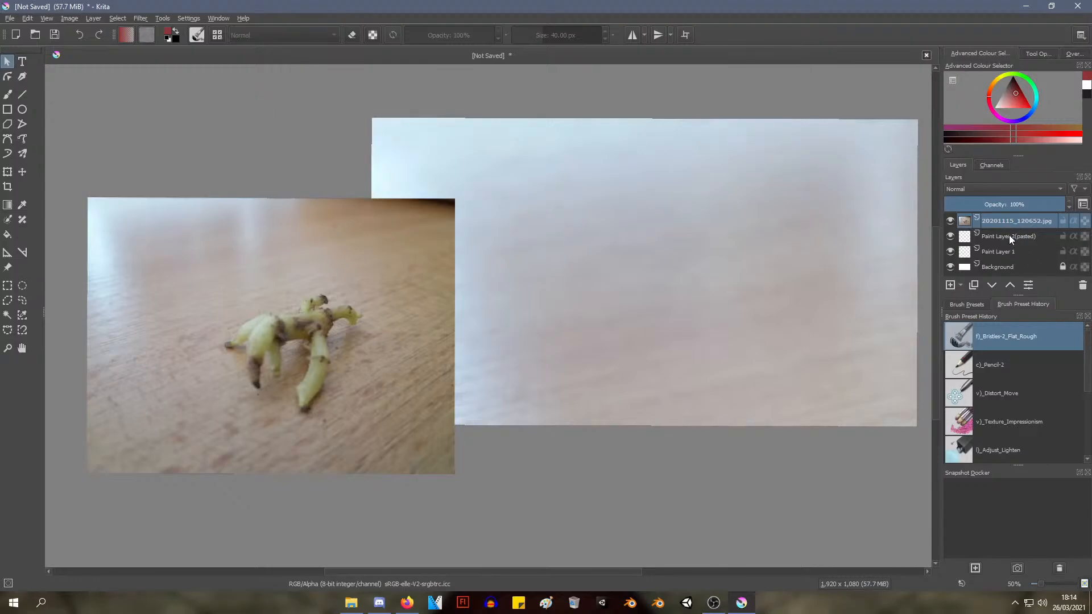
pyautogui.press('b')
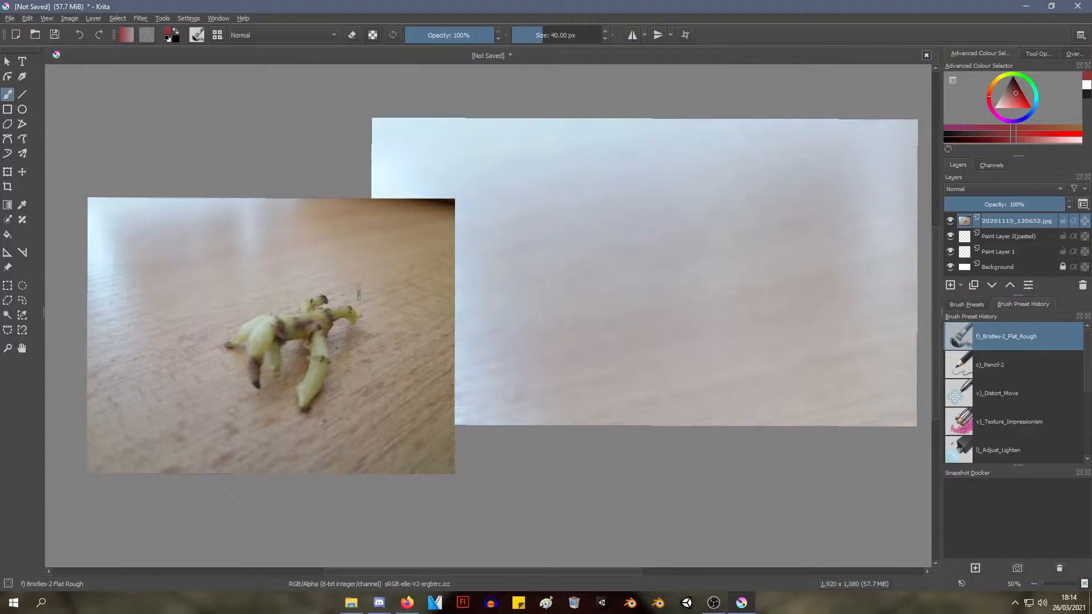
pyautogui.click(8, 62)
pyautogui.click(306, 251)
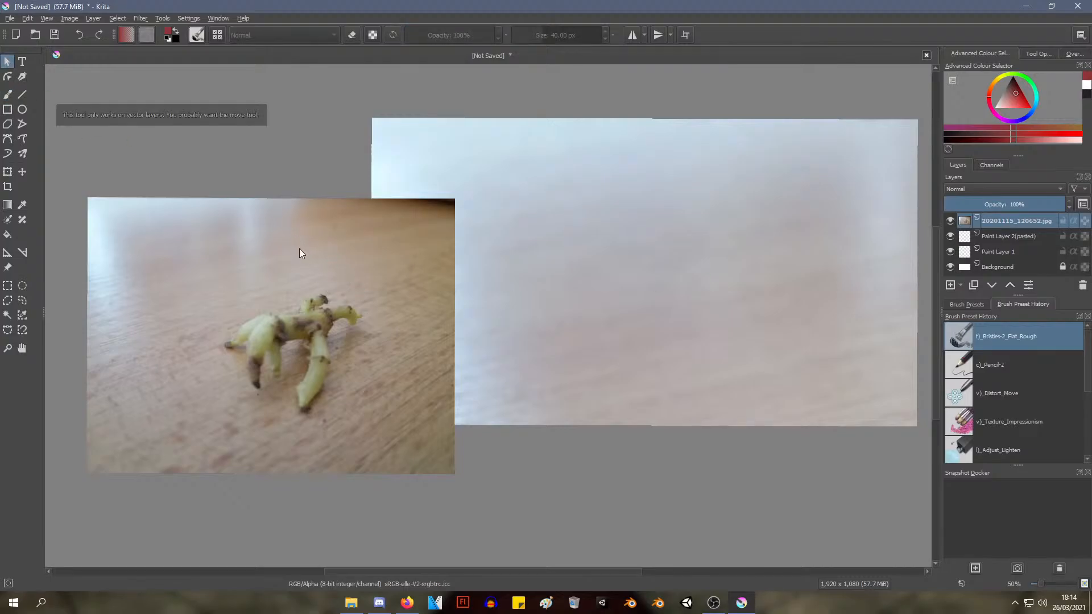
# Switch to the Freehand Brush, activate the pasted paint layer and then make the photo layer 20201115_120652.jpg active
pyautogui.press('b')
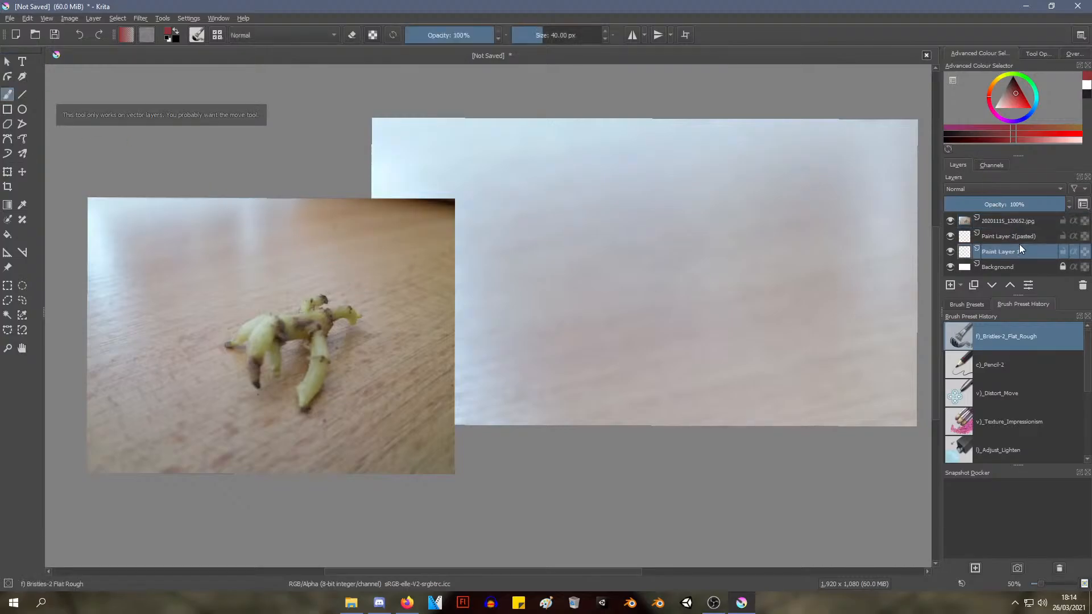
pyautogui.click(1019, 237)
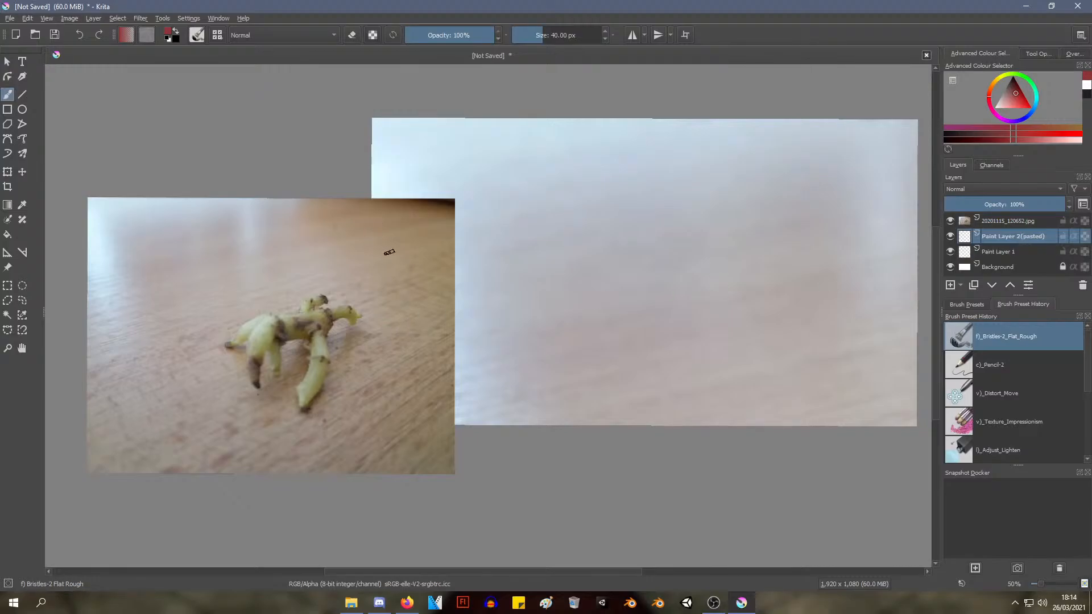
pyautogui.click(1026, 225)
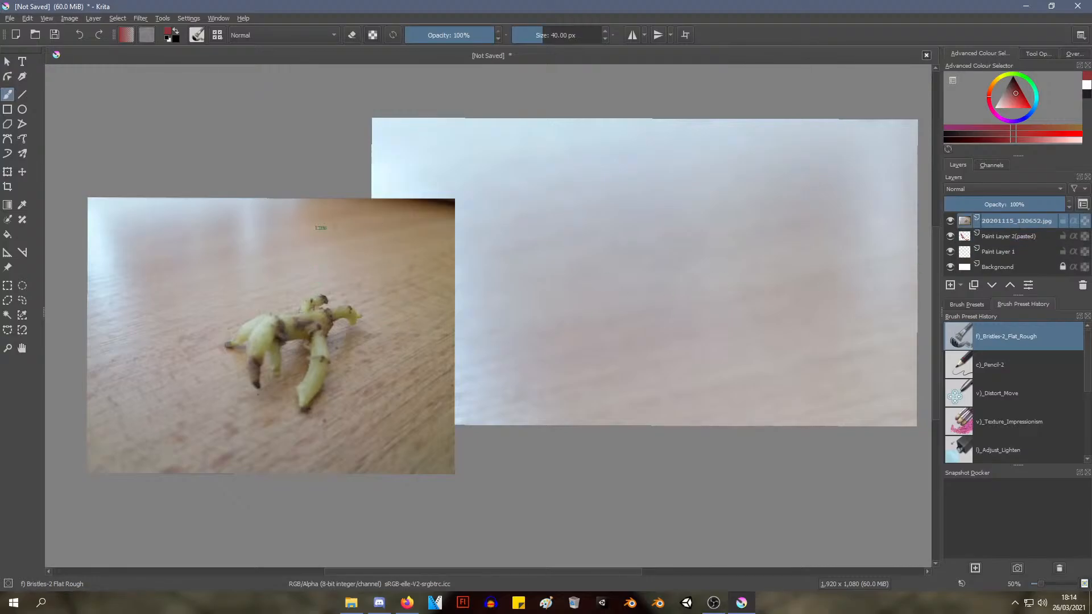
# Paint a red test scribble on the photo layer across the area beside the reference image, and undo it
pyautogui.moveTo(327, 220)
pyautogui.mouseDown()
pyautogui.moveTo(420, 166)
pyautogui.moveTo(542, 159)
pyautogui.moveTo(780, 268)
pyautogui.moveTo(455, 292)
pyautogui.mouseUp()
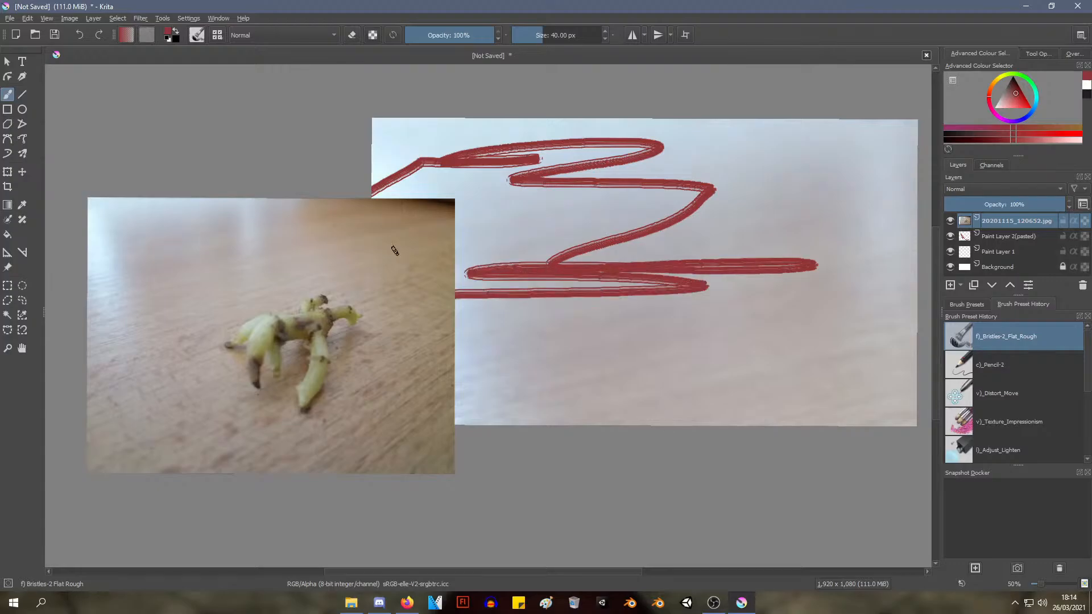
pyautogui.hotkey('ctrl', 'z')
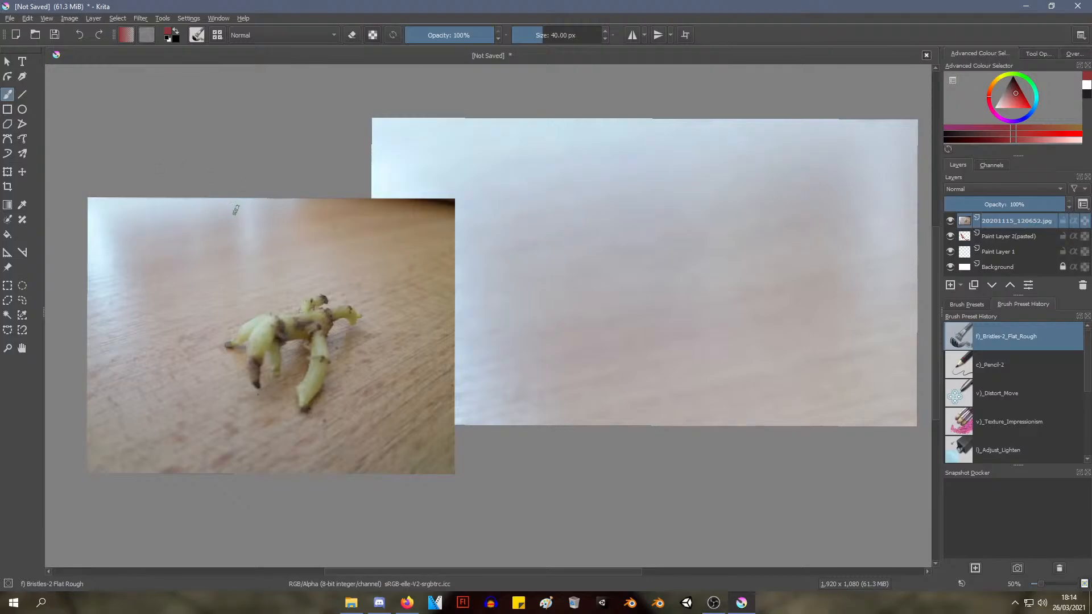
# Undo the reference image's shrinking and repositioning with Select Shapes active, and clear the canvas selection again
pyautogui.click(7, 61)
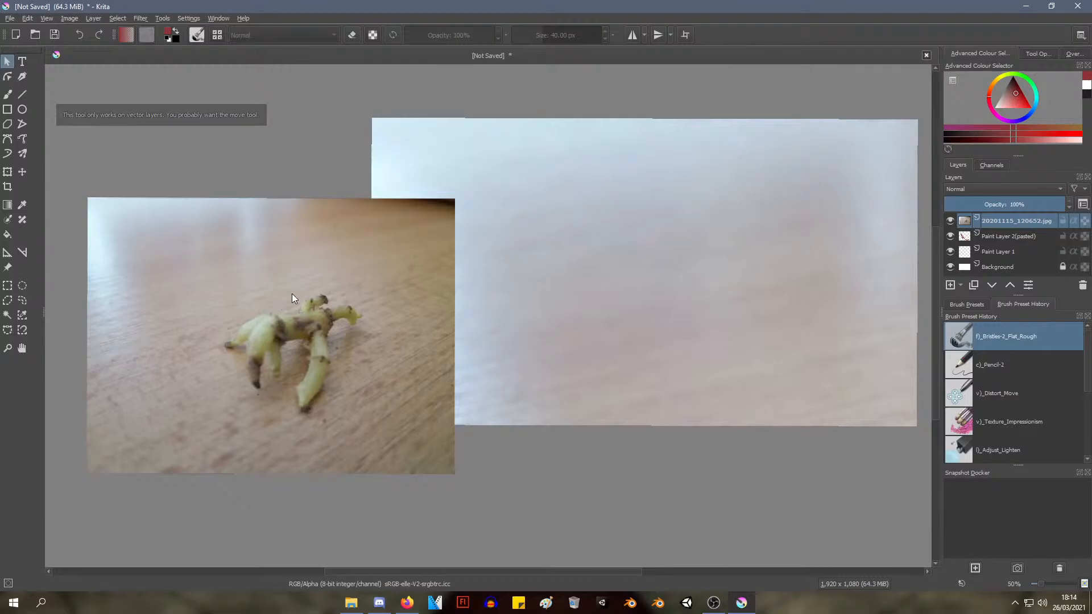
pyautogui.hotkey('ctrl', 'z')
pyautogui.hotkey('ctrl', 'z')
pyautogui.hotkey('ctrl', 'z')
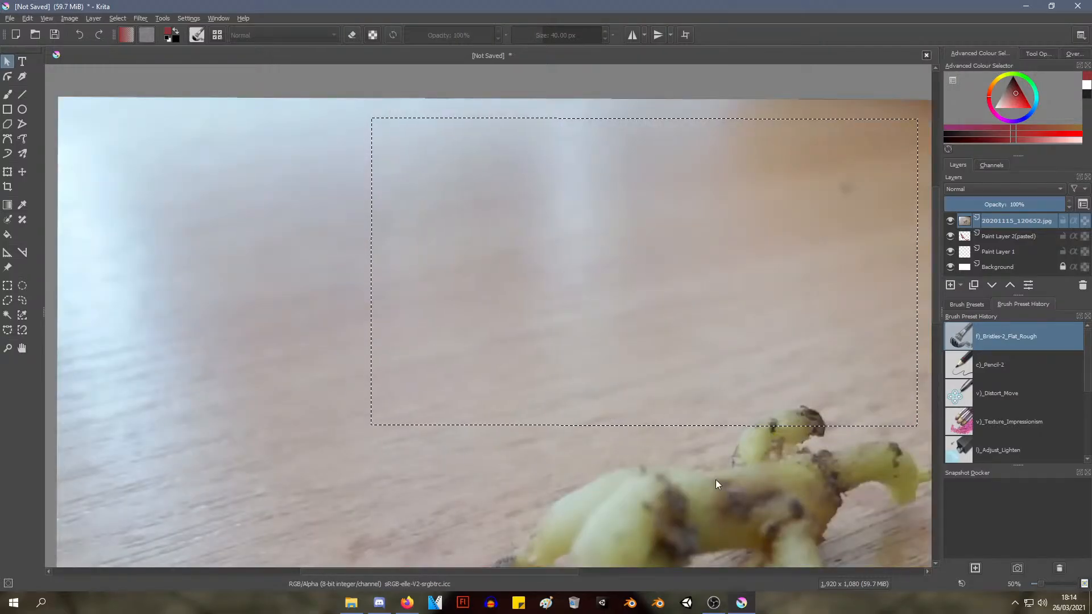
pyautogui.click(599, 425)
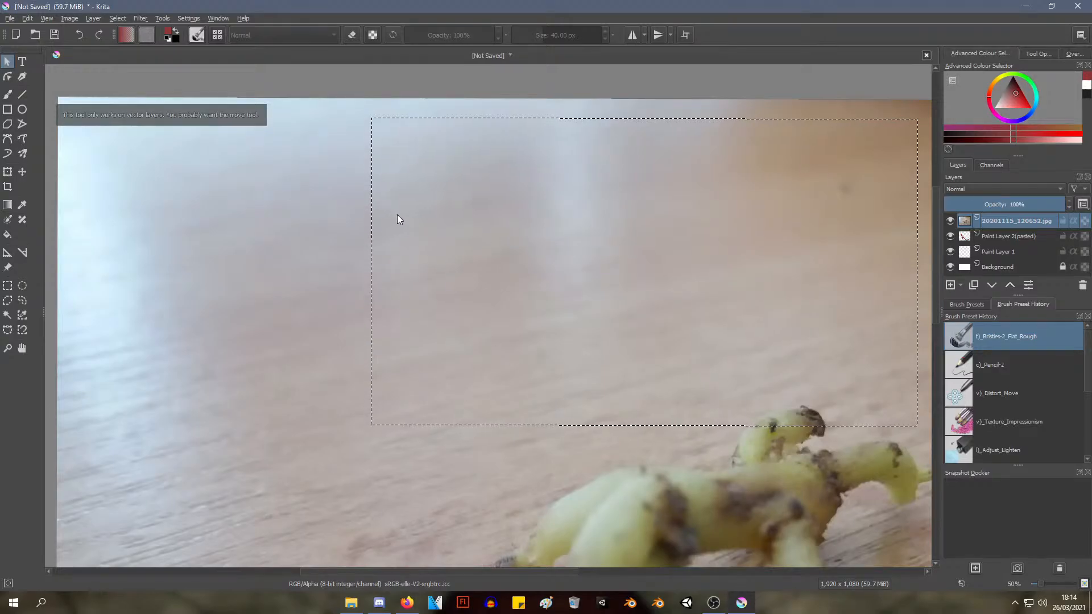
pyautogui.hotkey('ctrl', 'shift', 'a')
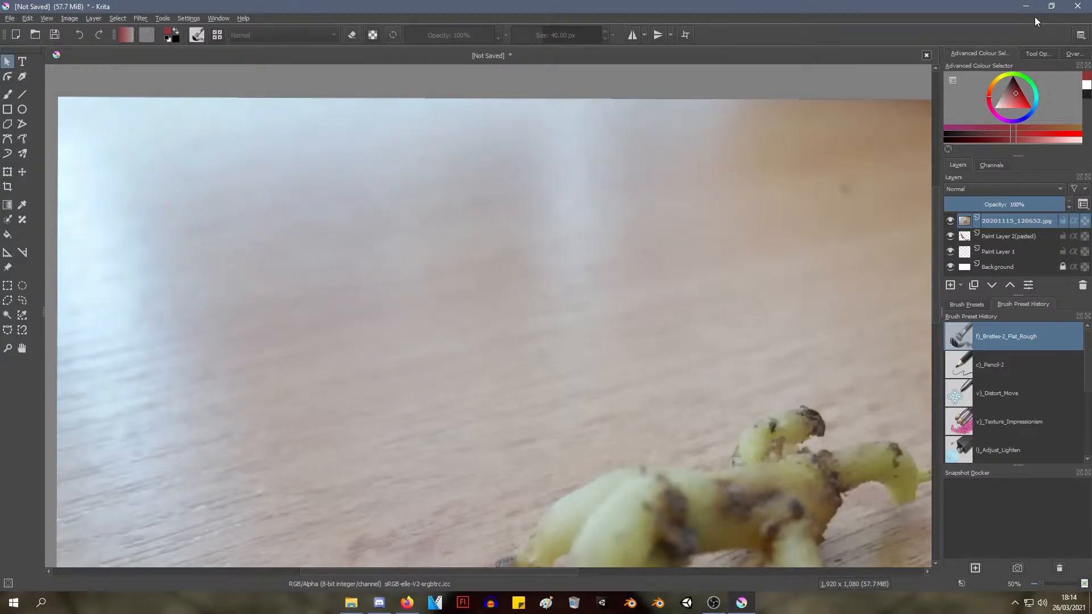
# Examine the whole full-size reference image and the empty area around it
pyautogui.hotkey('alt', 'Tab')
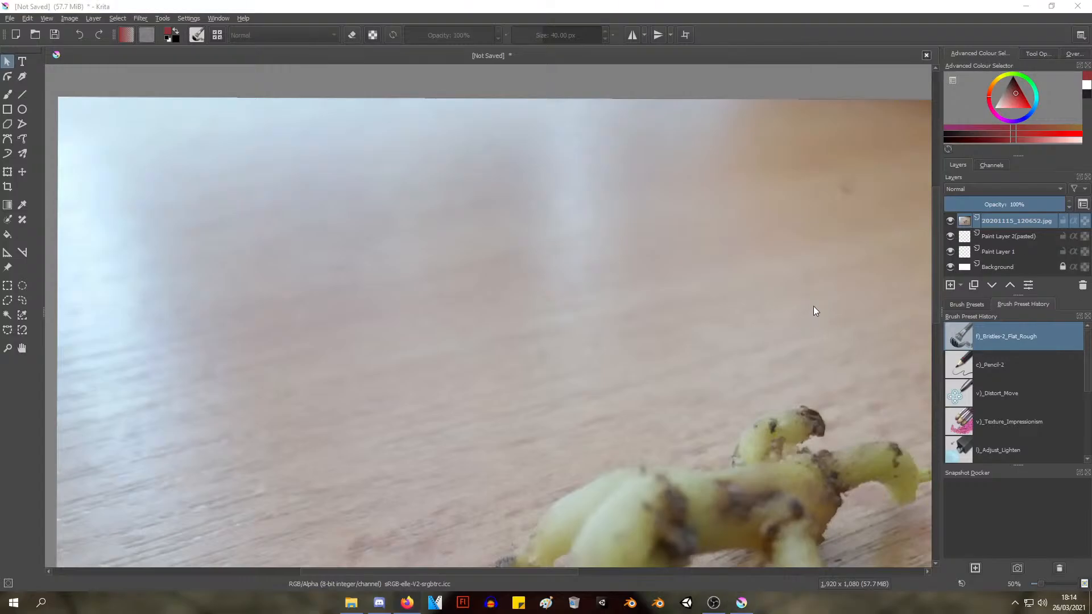
pyautogui.click(716, 266)
pyautogui.scroll(-5, 717, 266)
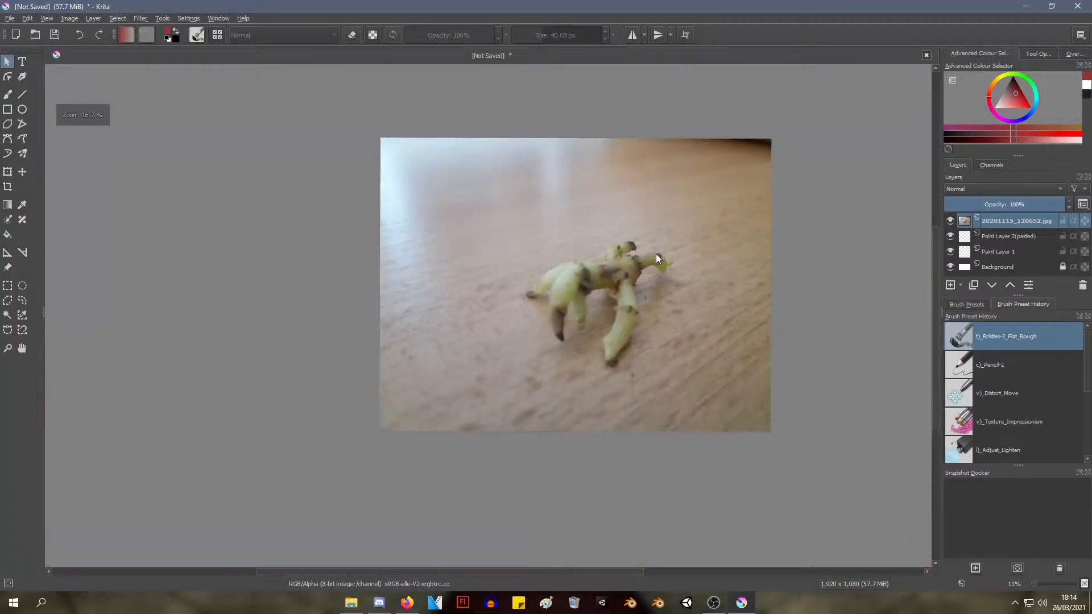
pyautogui.scroll(3, 656, 254)
pyautogui.click(628, 256)
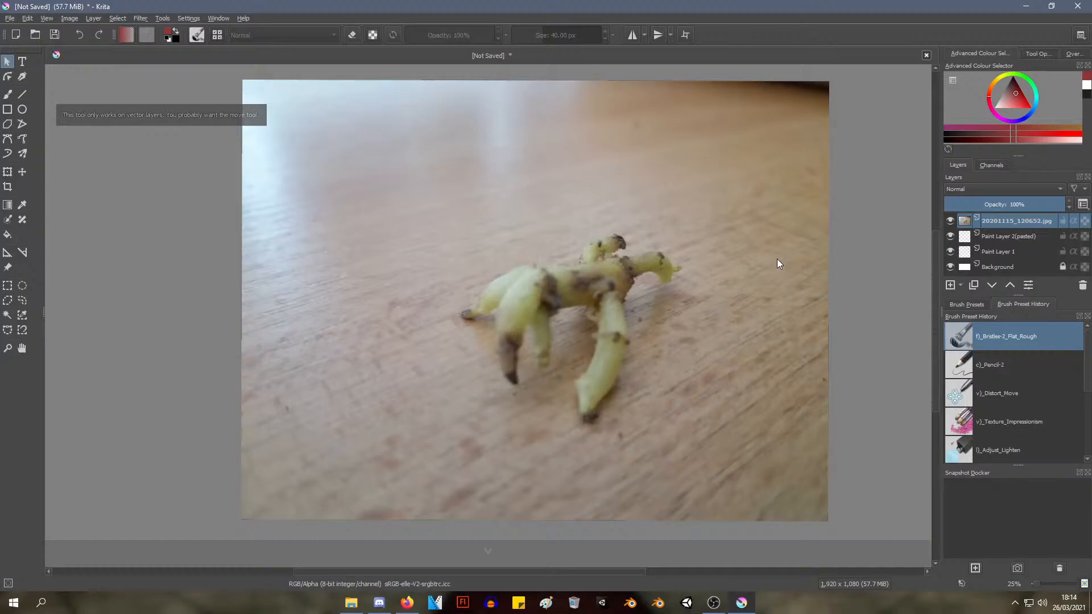
pyautogui.scroll(-1, 777, 261)
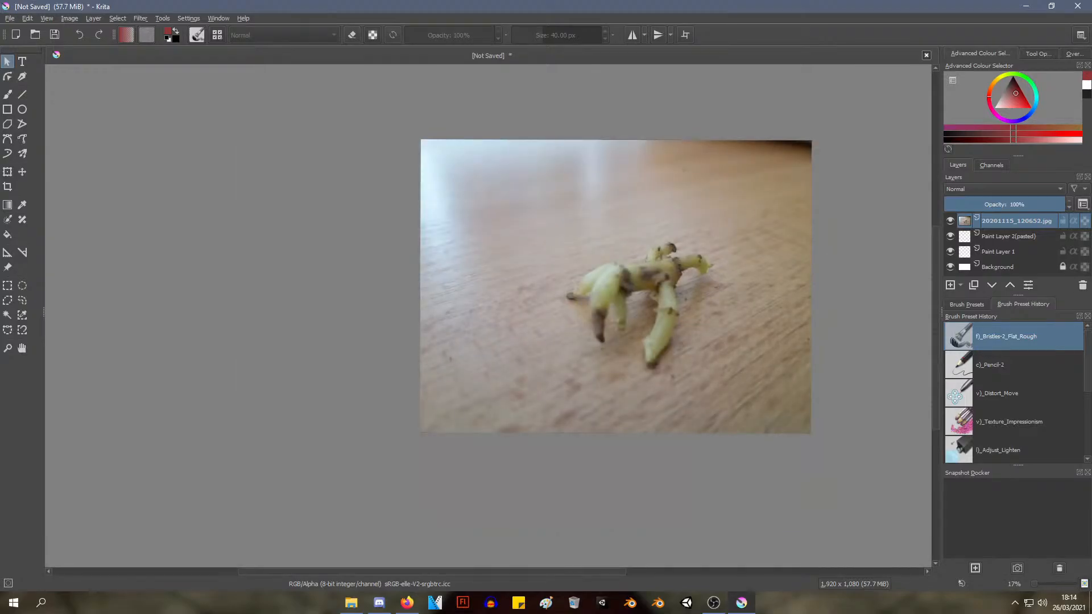
pyautogui.click(704, 204)
pyautogui.scroll(-1, 677, 197)
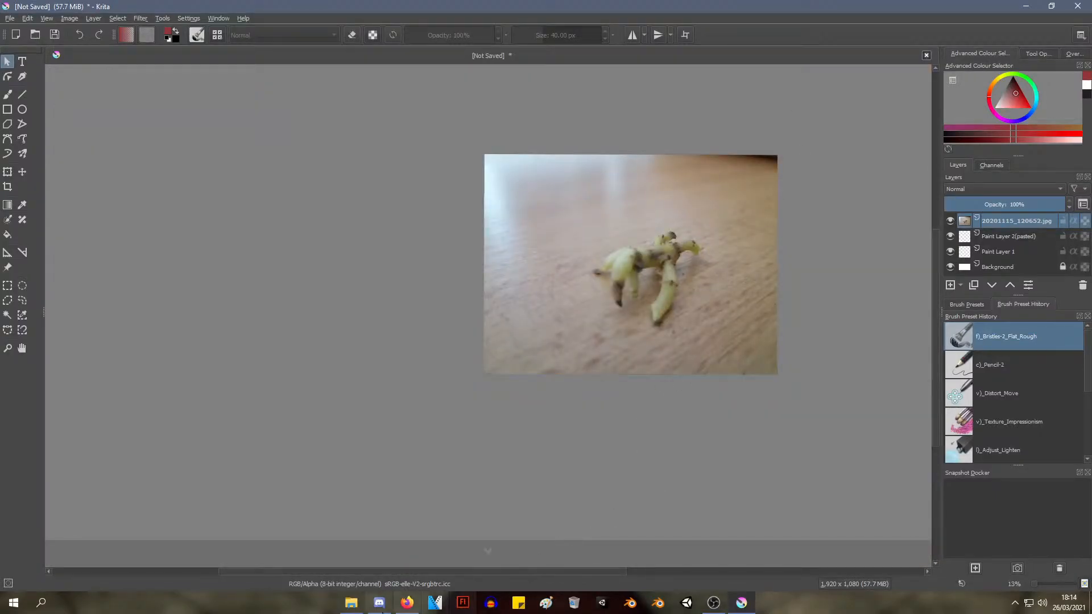
# Launch Flash Professional CC and create a new ActionScript 3.0 document
pyautogui.click(43, 602)
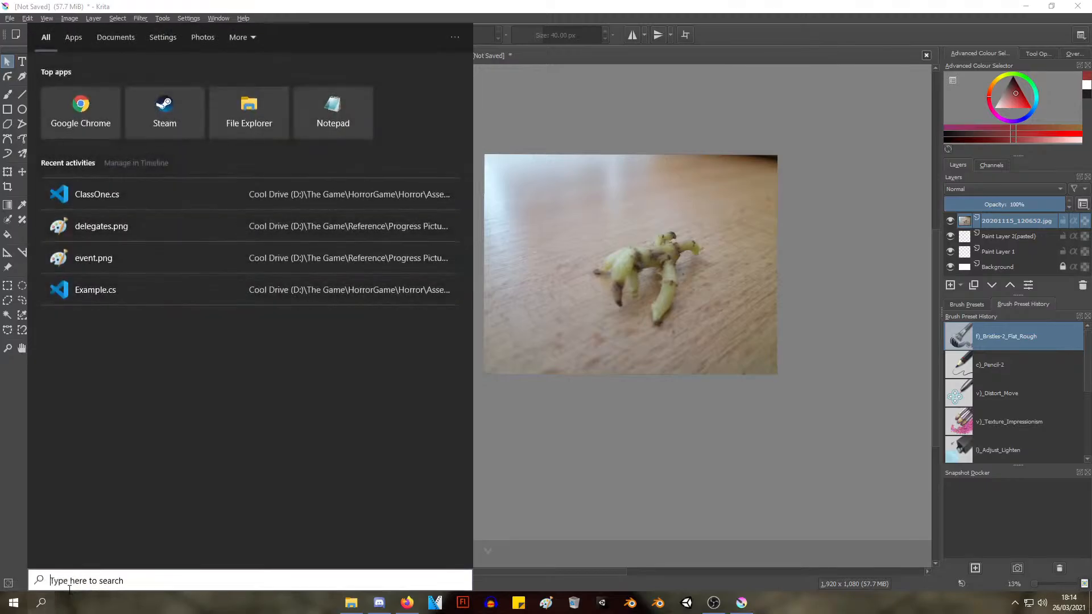
pyautogui.write('flash')
pyautogui.press('Return')
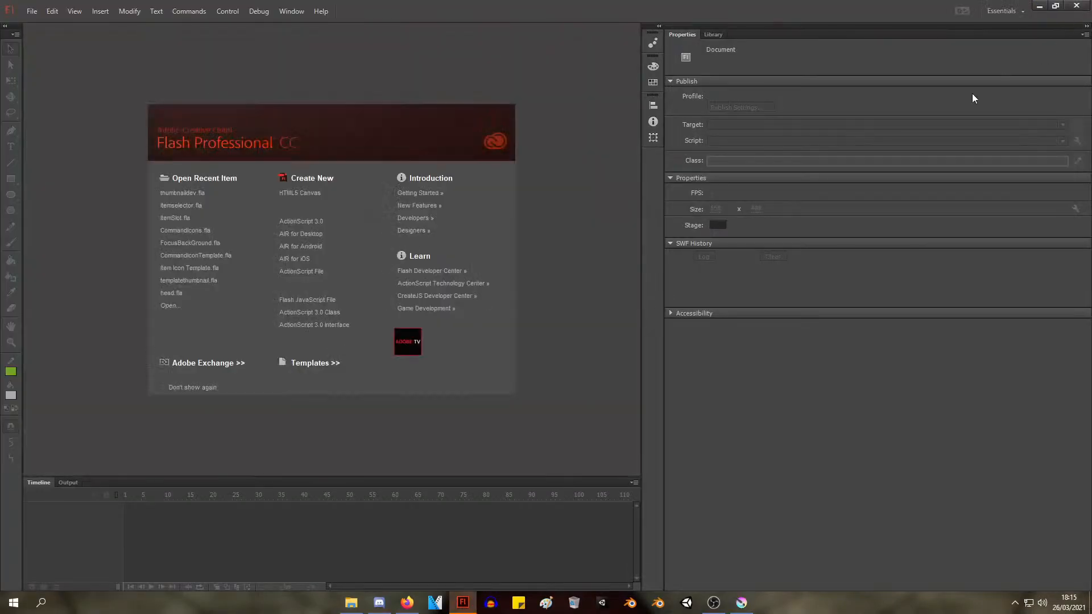
pyautogui.click(304, 222)
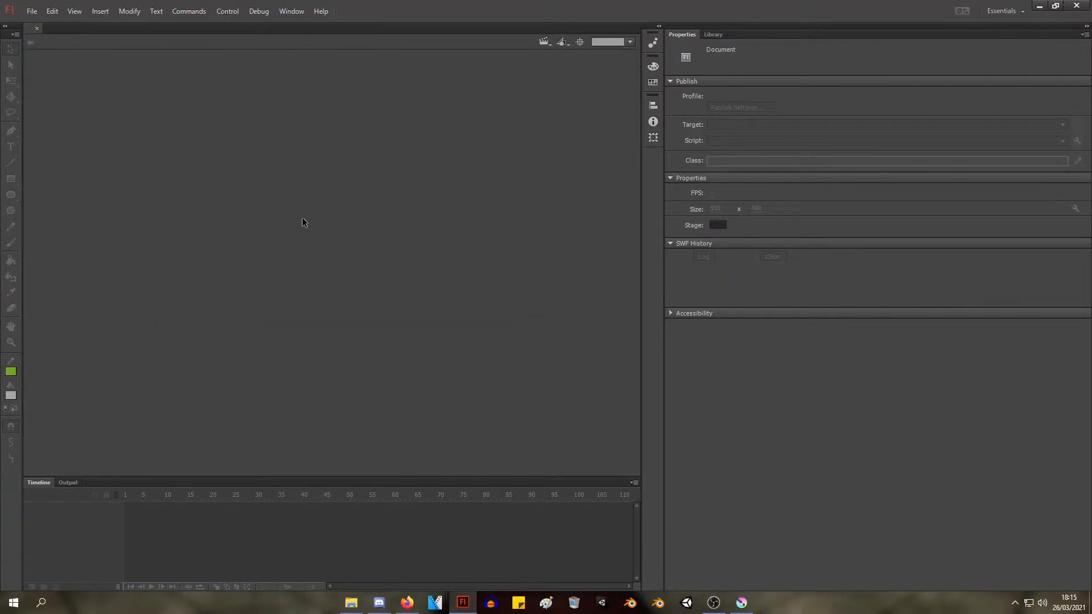
# Set the stage size of the new document to 1920 x 1080 px
pyautogui.click(714, 209)
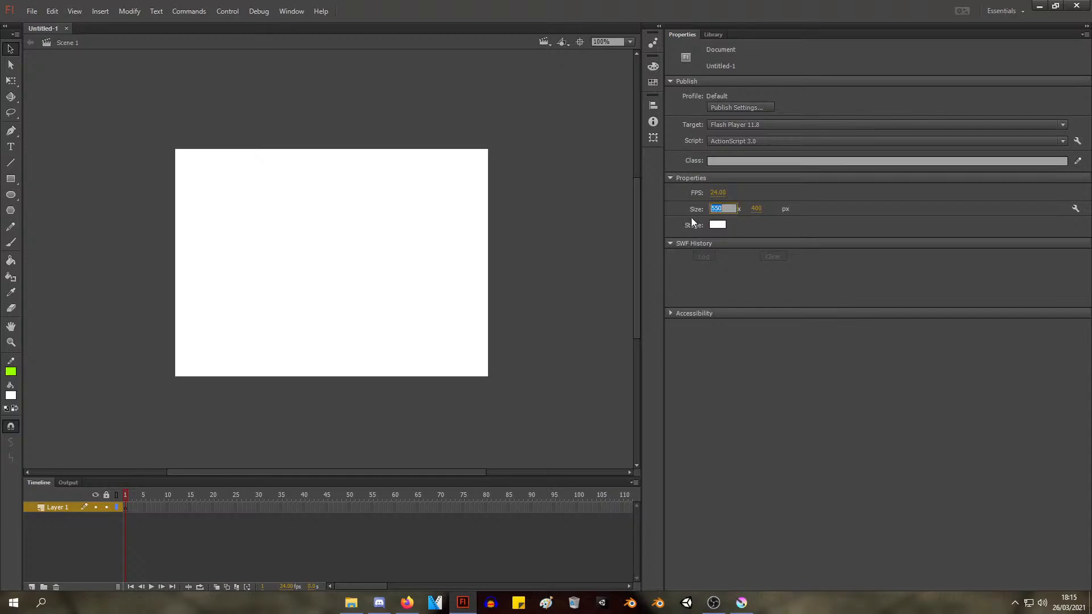
pyautogui.write('1920')
pyautogui.press('Tab')
pyautogui.write('10')
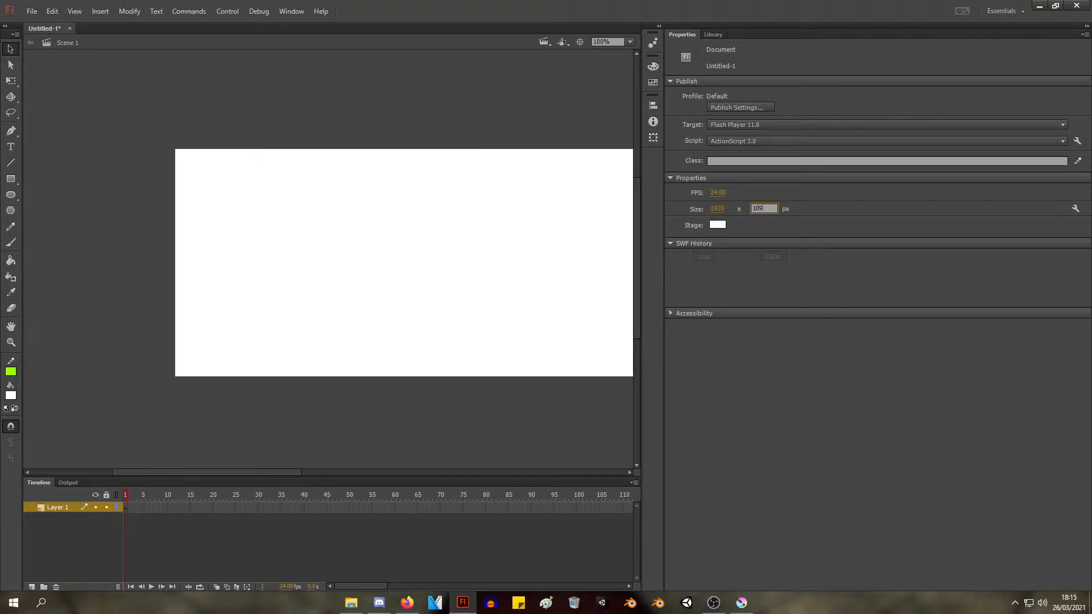
pyautogui.write('7980')
pyautogui.press('Return')
pyautogui.moveTo(440, 226); pyautogui.dragTo(346, 125)
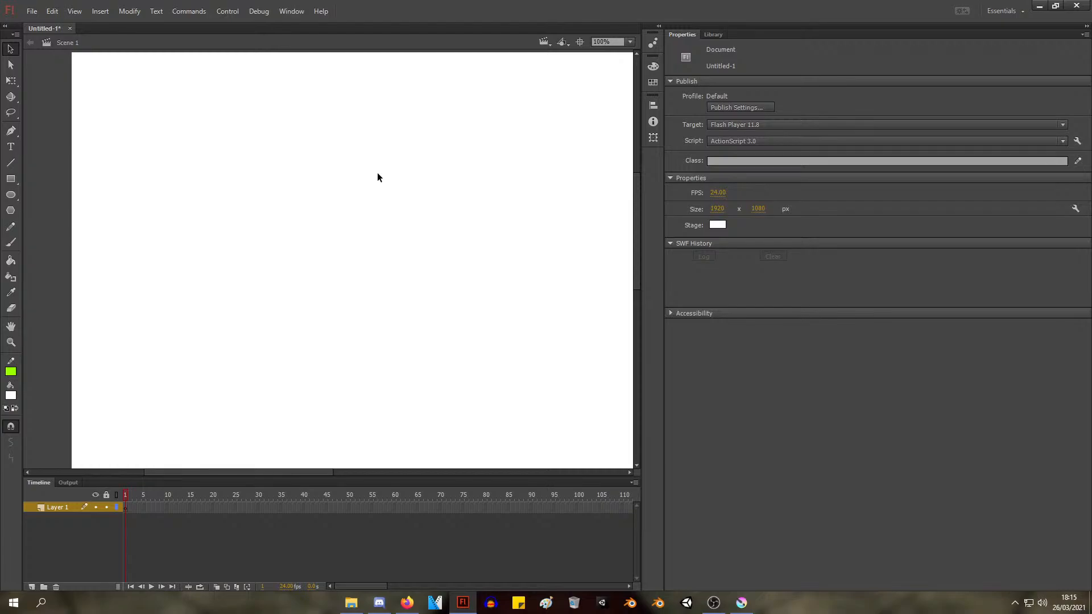
# Draw several loose curves, dashes and a small looped squiggle on the stage with the Brush tool in black fill
pyautogui.click(14, 245)
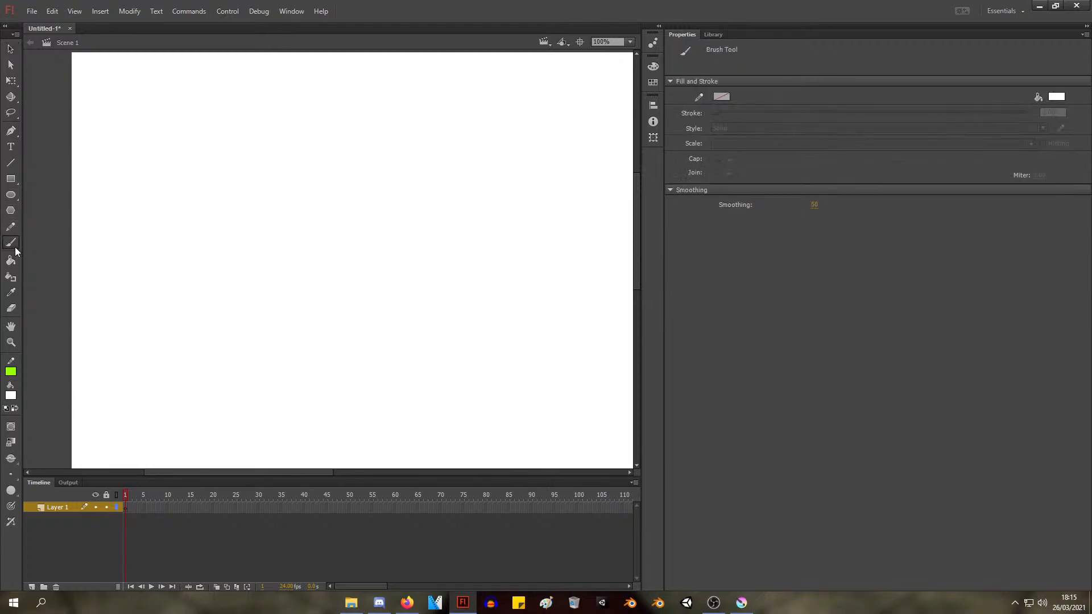
pyautogui.moveTo(218, 235); pyautogui.dragTo(226, 204)
pyautogui.click(11, 395)
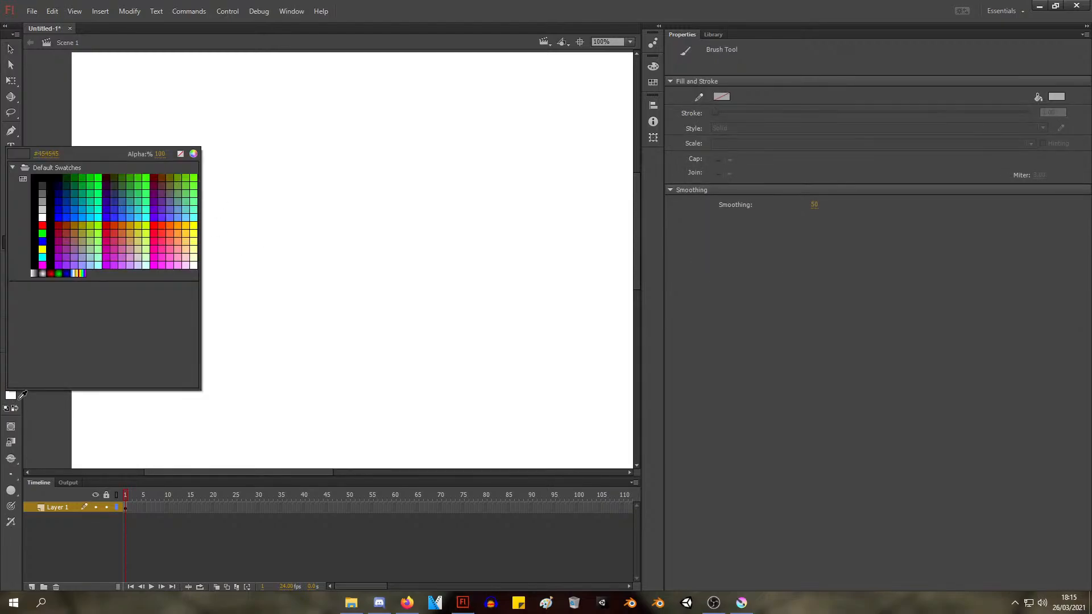
pyautogui.click(35, 181)
pyautogui.moveTo(153, 140)
pyautogui.mouseDown()
pyautogui.moveTo(147, 154)
pyautogui.moveTo(233, 218)
pyautogui.moveTo(383, 234)
pyautogui.mouseUp()
pyautogui.moveTo(365, 286)
pyautogui.mouseDown()
pyautogui.moveTo(399, 264)
pyautogui.moveTo(404, 276)
pyautogui.moveTo(416, 271)
pyautogui.moveTo(453, 216)
pyautogui.mouseUp()
pyautogui.moveTo(489, 181)
pyautogui.mouseDown()
pyautogui.moveTo(416, 379)
pyautogui.moveTo(370, 359)
pyautogui.mouseUp()
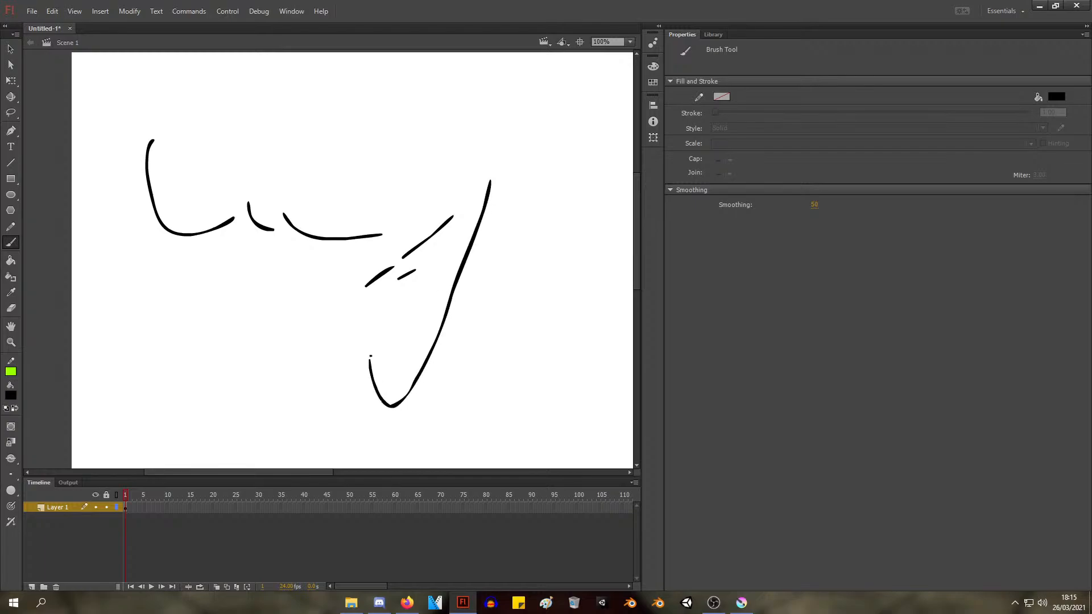
pyautogui.moveTo(468, 352)
pyautogui.mouseDown()
pyautogui.moveTo(503, 359)
pyautogui.moveTo(474, 402)
pyautogui.mouseUp()
pyautogui.moveTo(464, 408); pyautogui.dragTo(474, 429)
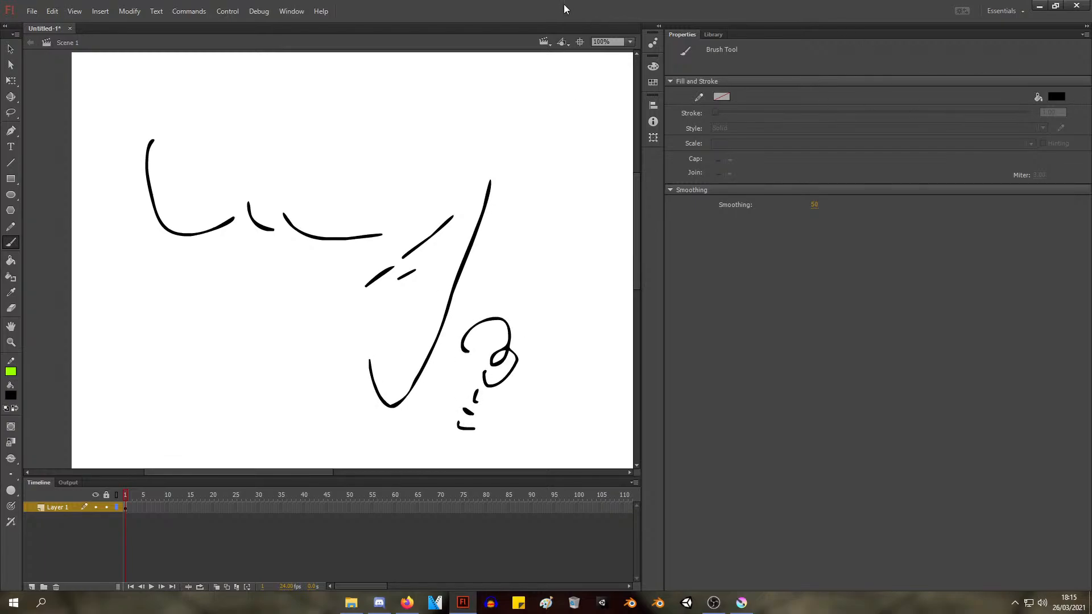
pyautogui.click(157, 12)
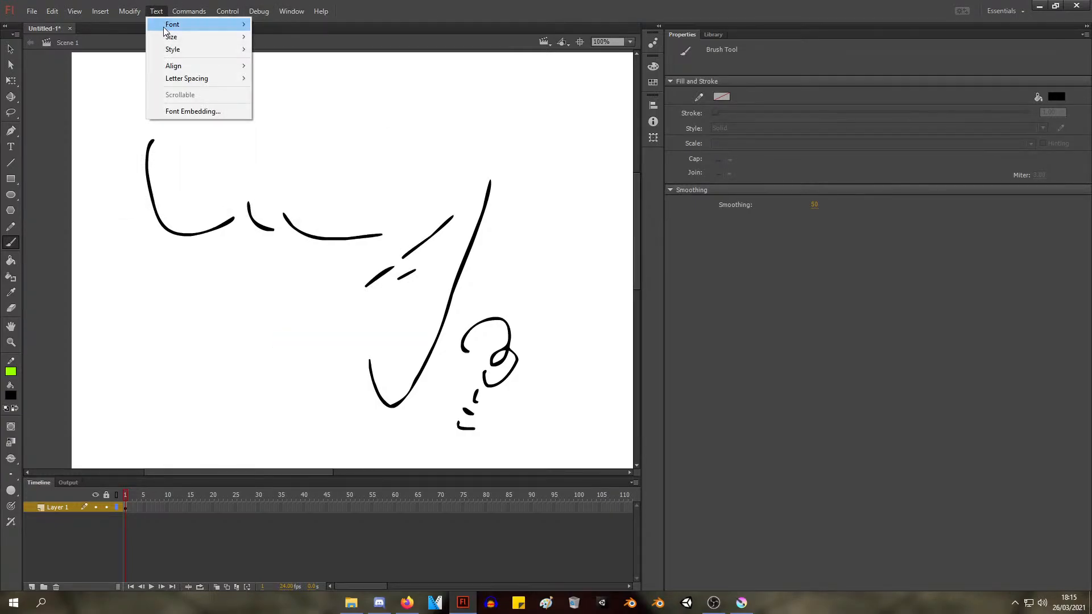
pyautogui.moveTo(167, 37)
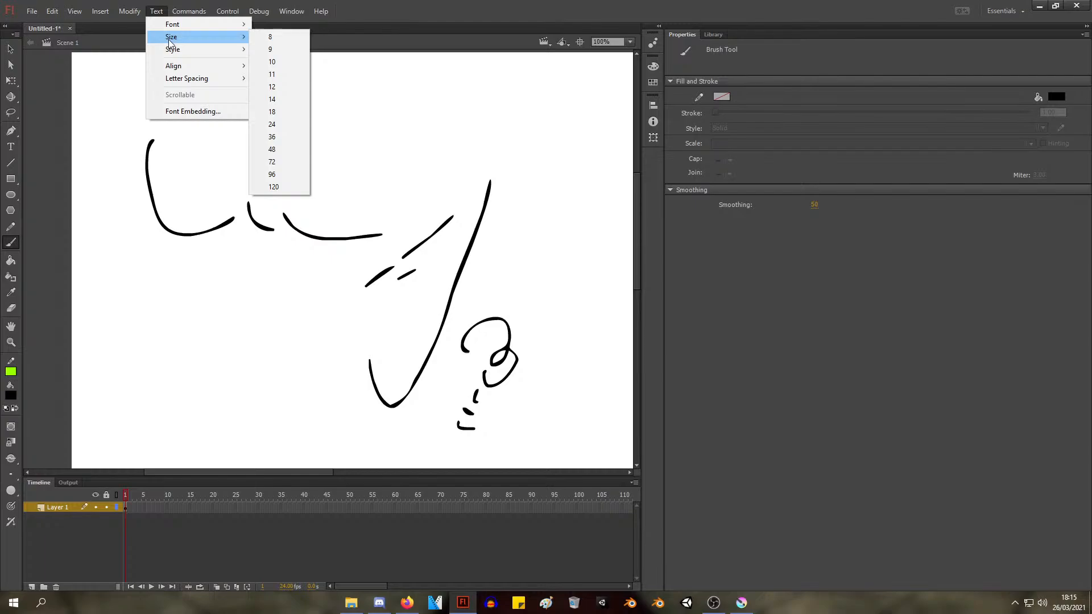
pyautogui.hotkey('alt', 'Tab')
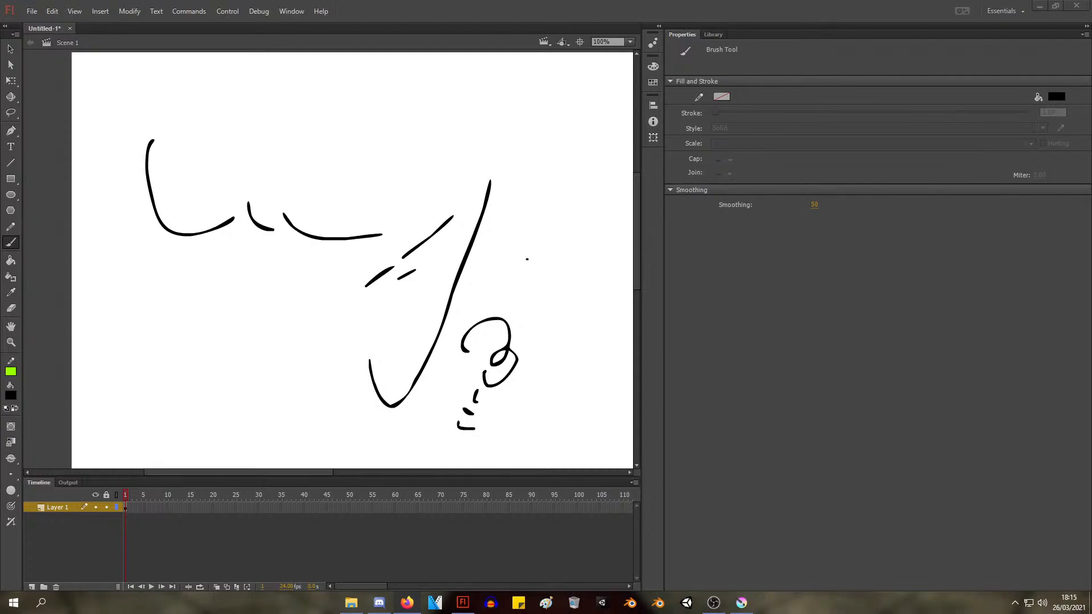
pyautogui.click(265, 10)
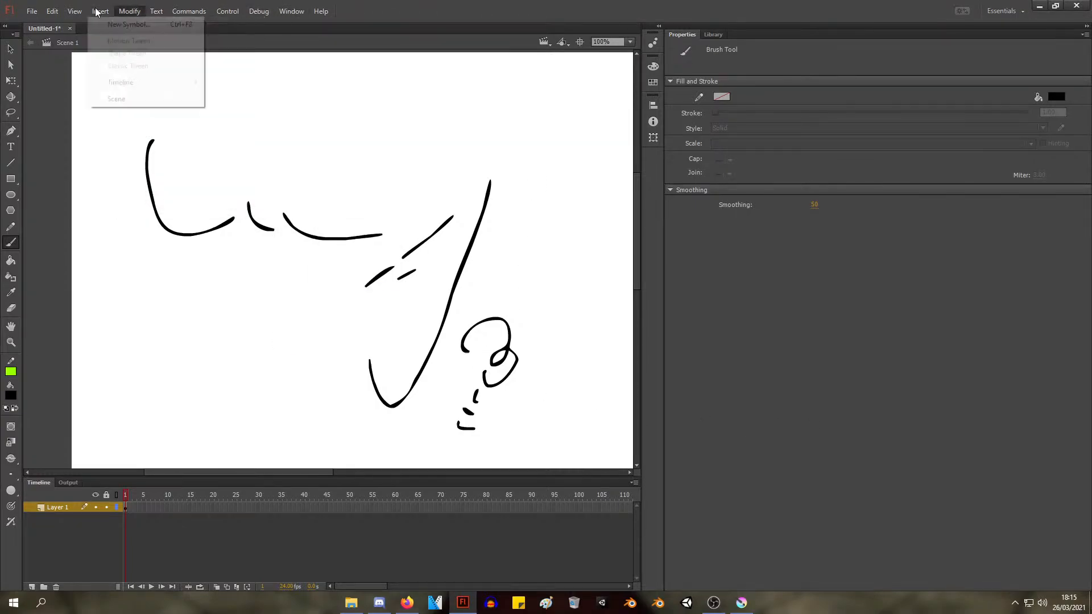
pyautogui.moveTo(23, 11)
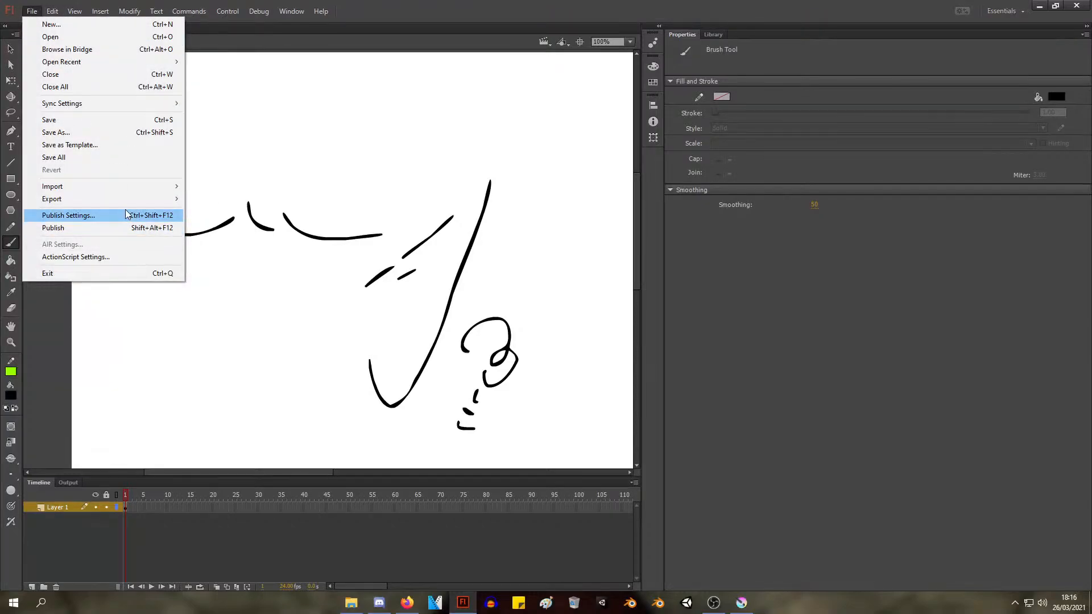
pyautogui.moveTo(129, 201)
pyautogui.moveTo(100, 11)
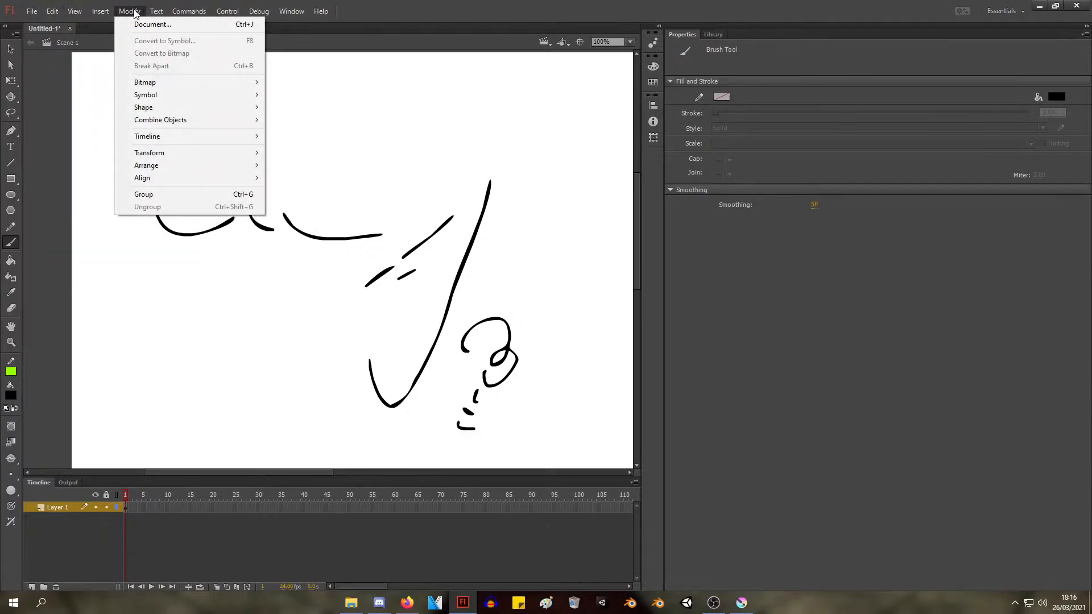
# Review the General and Drawing preferences and close the dialog
pyautogui.moveTo(286, 6)
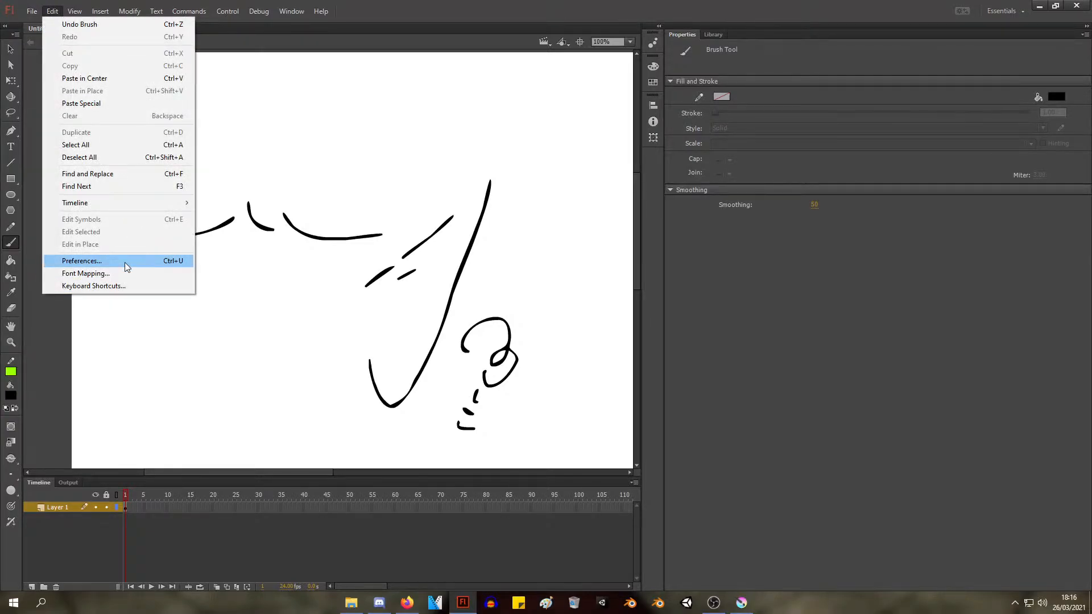
pyautogui.click(125, 261)
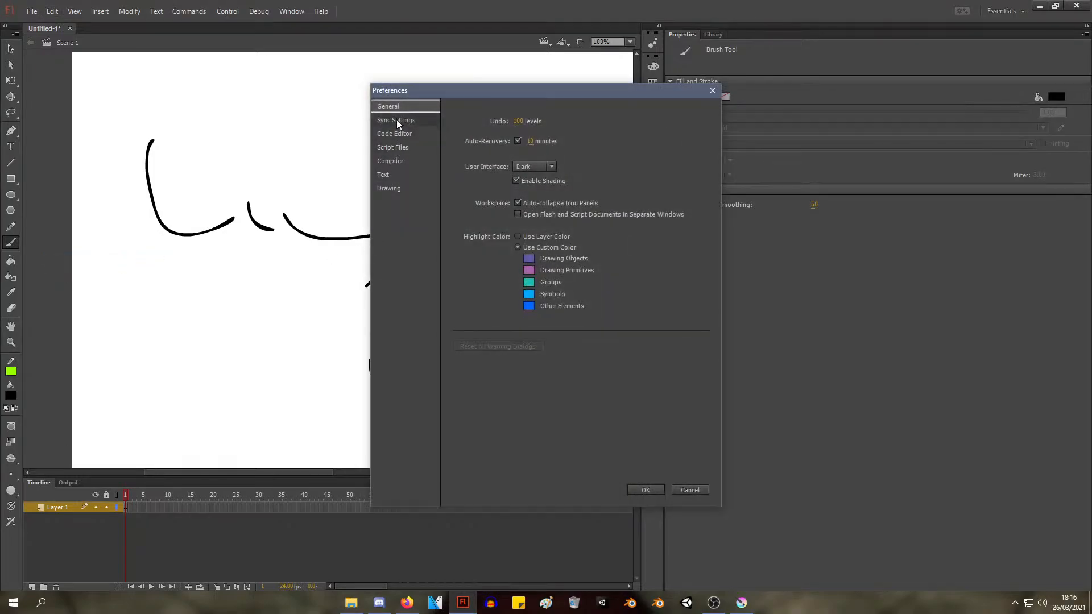
pyautogui.click(393, 189)
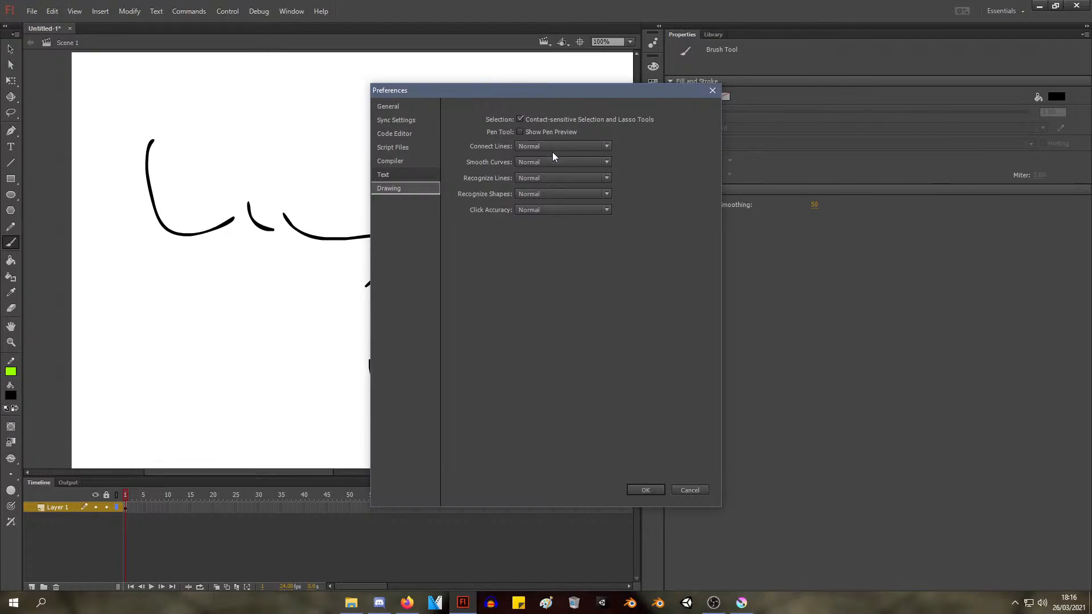
pyautogui.click(659, 490)
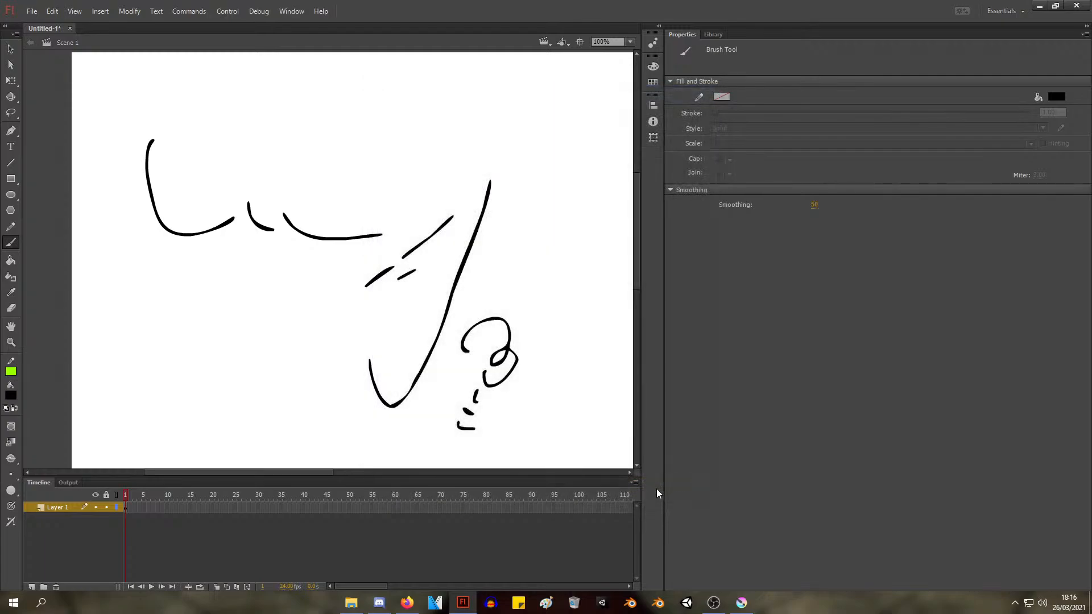
# Search the computer for a photo application
pyautogui.click(47, 603)
pyautogui.write('po')
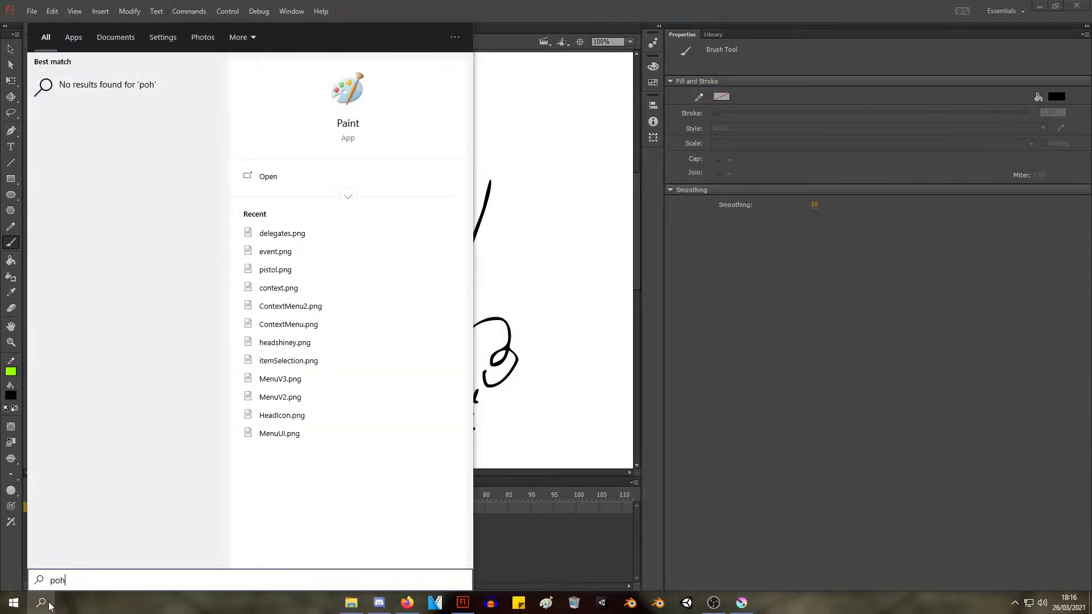
pyautogui.press('BackSpace')
pyautogui.write('ohoto')
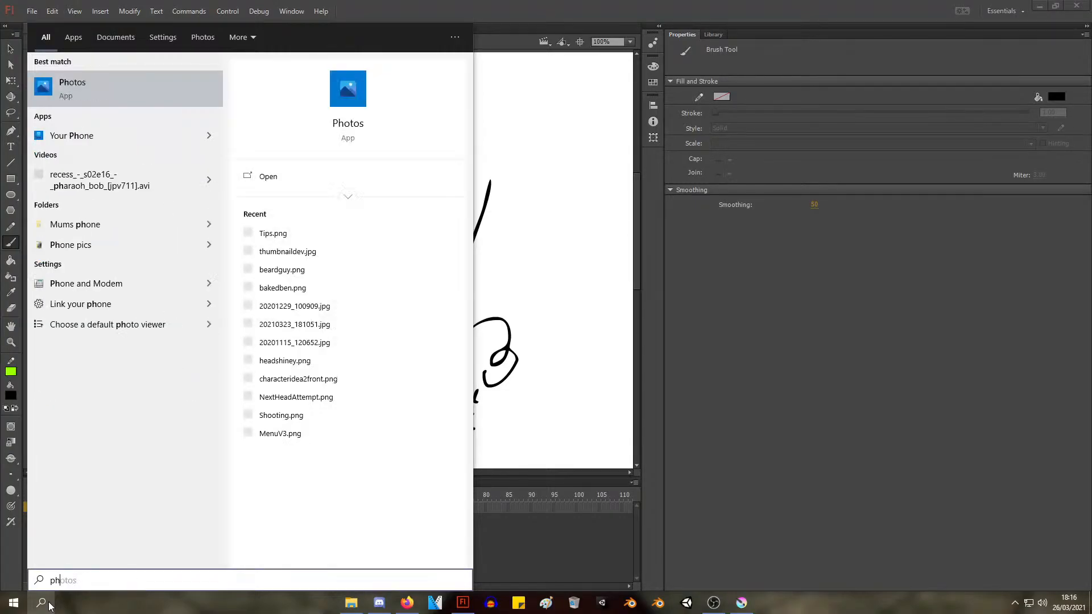
pyautogui.press('BackSpace')
pyautogui.press('BackSpace')
pyautogui.press('BackSpace')
pyautogui.press('BackSpace')
pyautogui.press('BackSpace')
# Search for Krita instead and launch it
pyautogui.write('k')
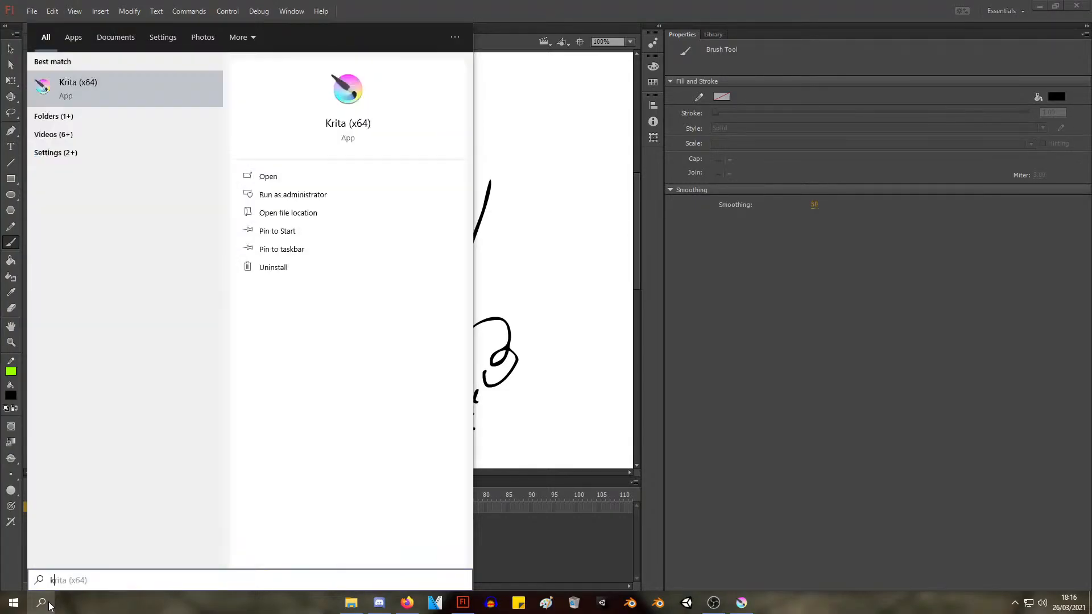
pyautogui.write('rita')
pyautogui.press('Return')
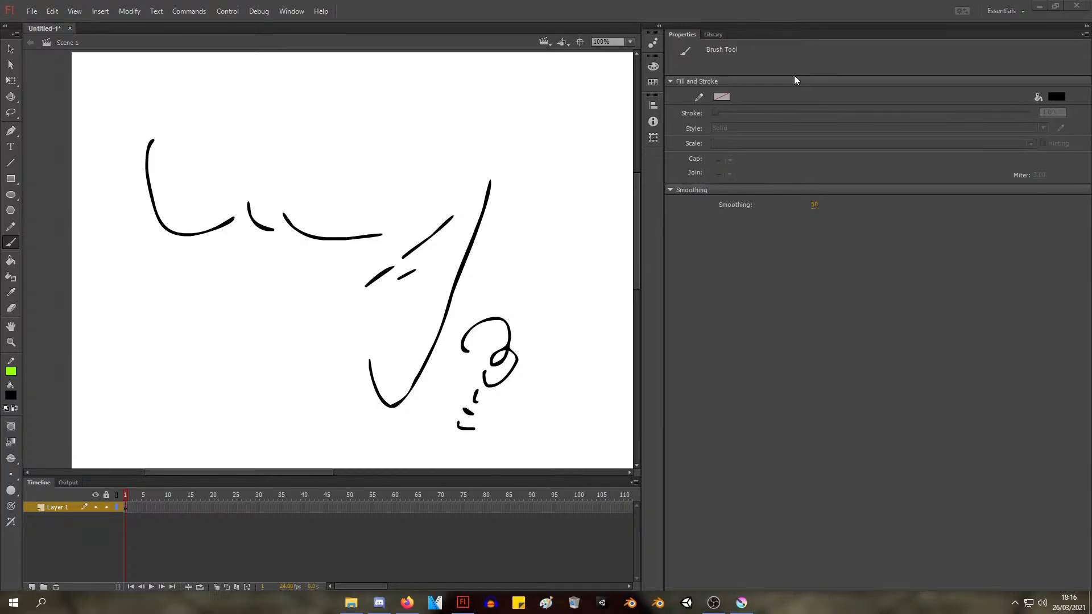
# Close Flash Professional without saving the untitled drawing
pyautogui.click(1077, 7)
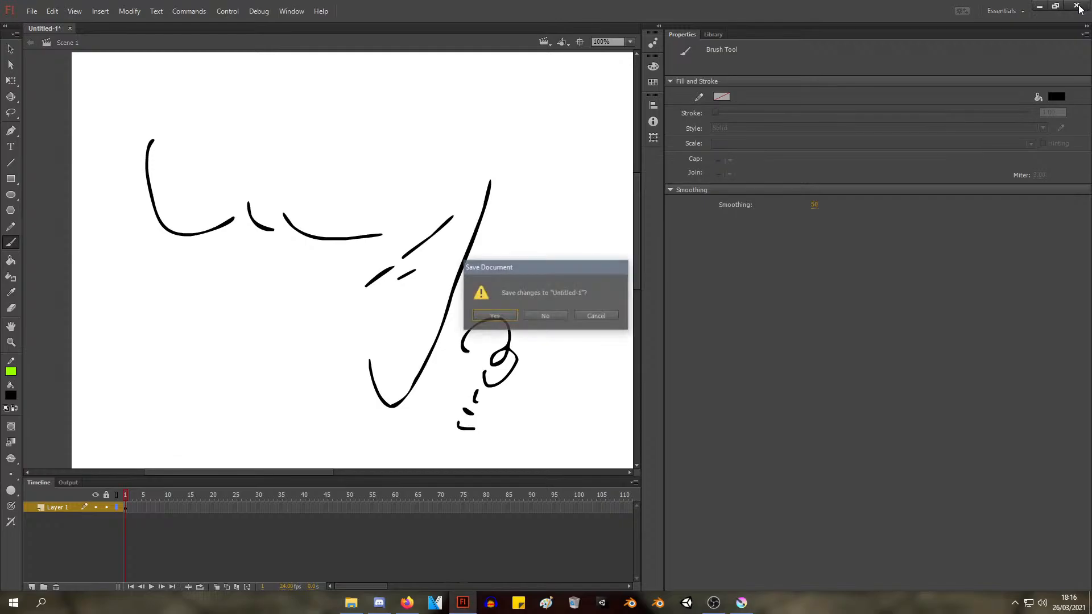
pyautogui.click(535, 316)
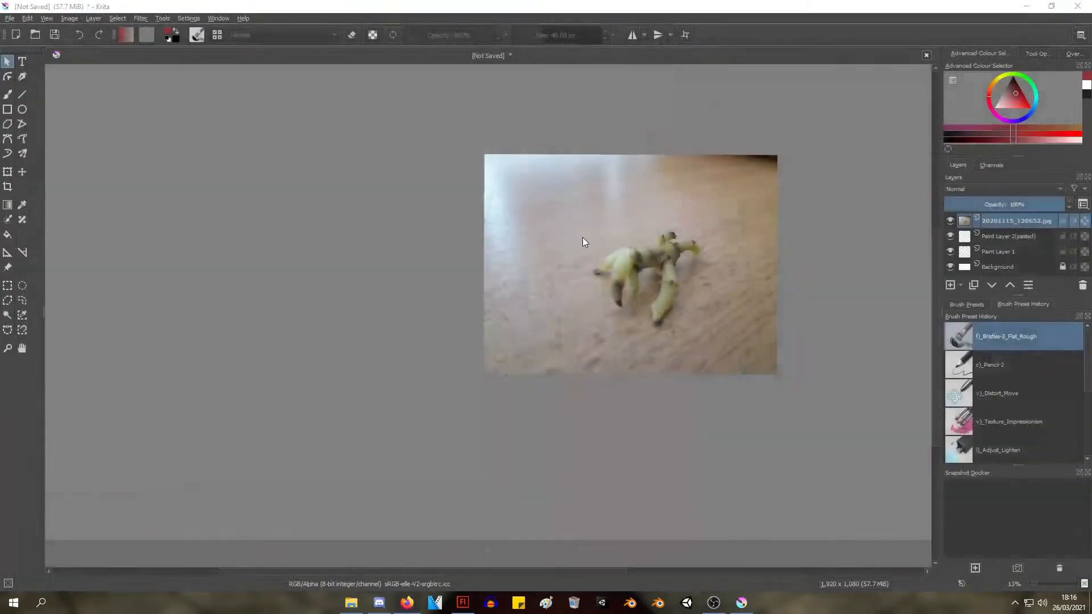
pyautogui.scroll(3, 621, 234)
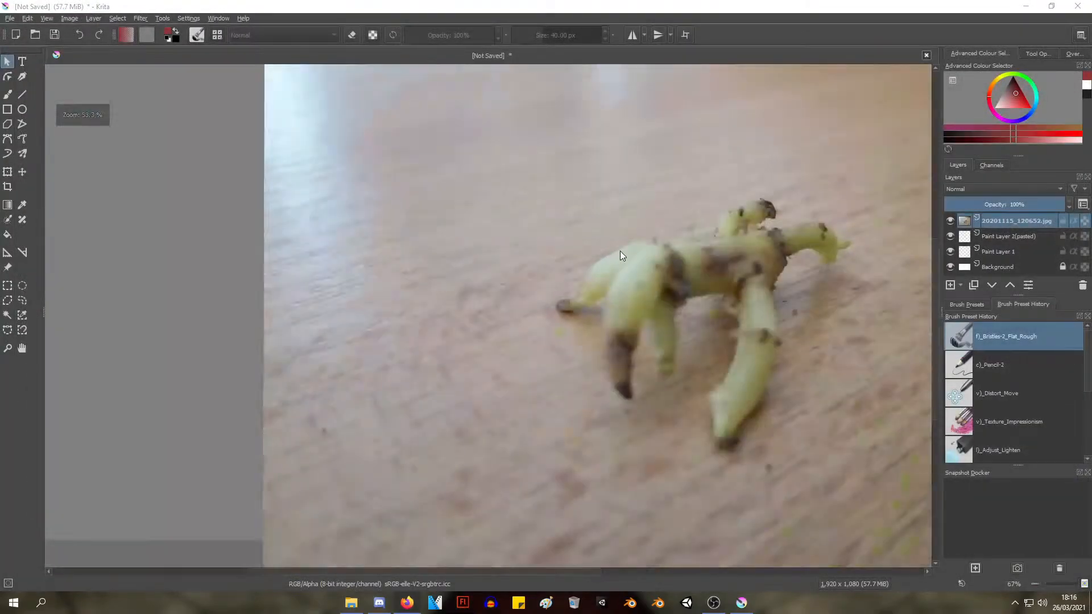
pyautogui.scroll(-3, 620, 251)
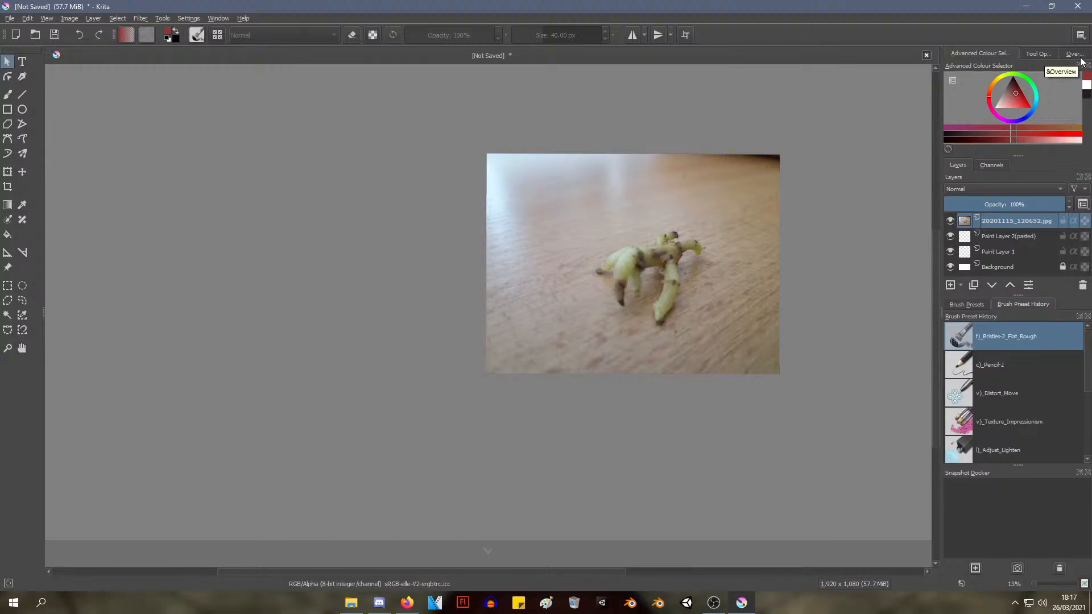
pyautogui.scroll(3, 779, 214)
pyautogui.scroll(-2, 778, 214)
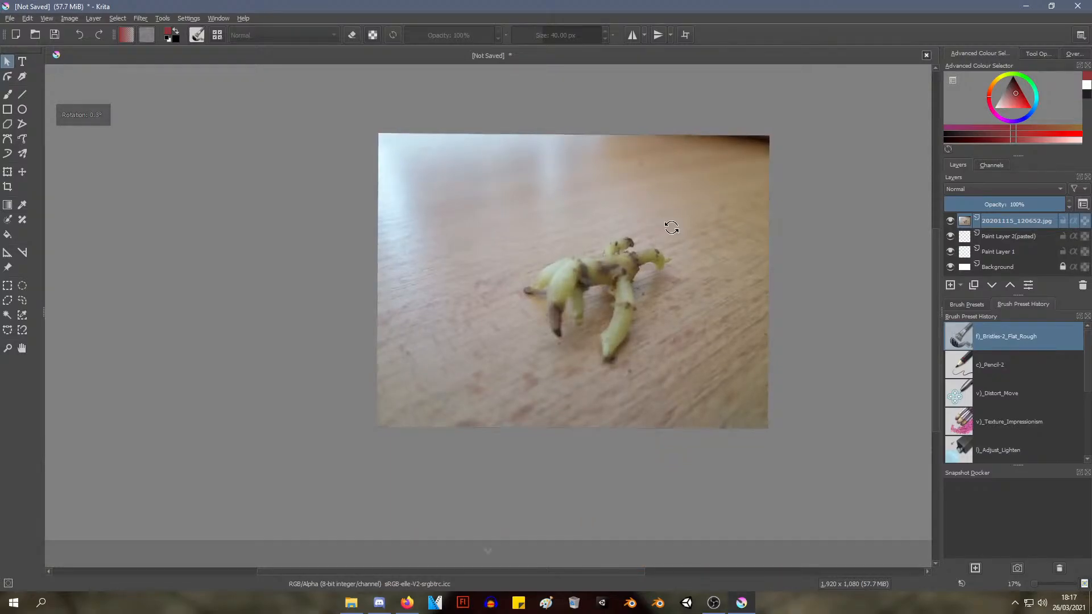
# Create a new blank custom document of 1920 x 1080 px at 100 ppi in RGB/Alpha, 8-bit
pyautogui.click(10, 18)
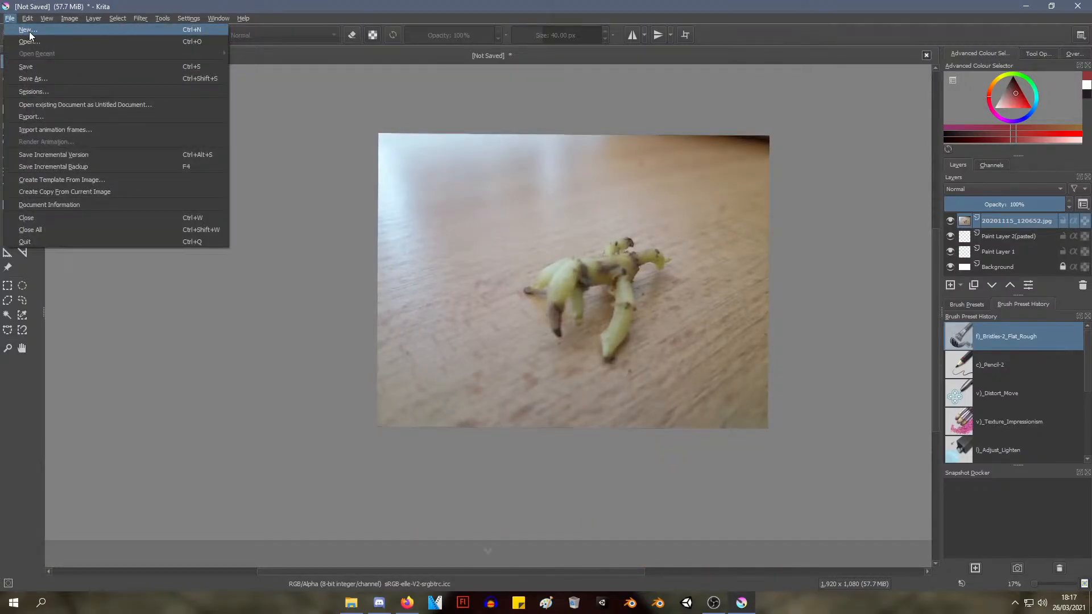
pyautogui.click(29, 35)
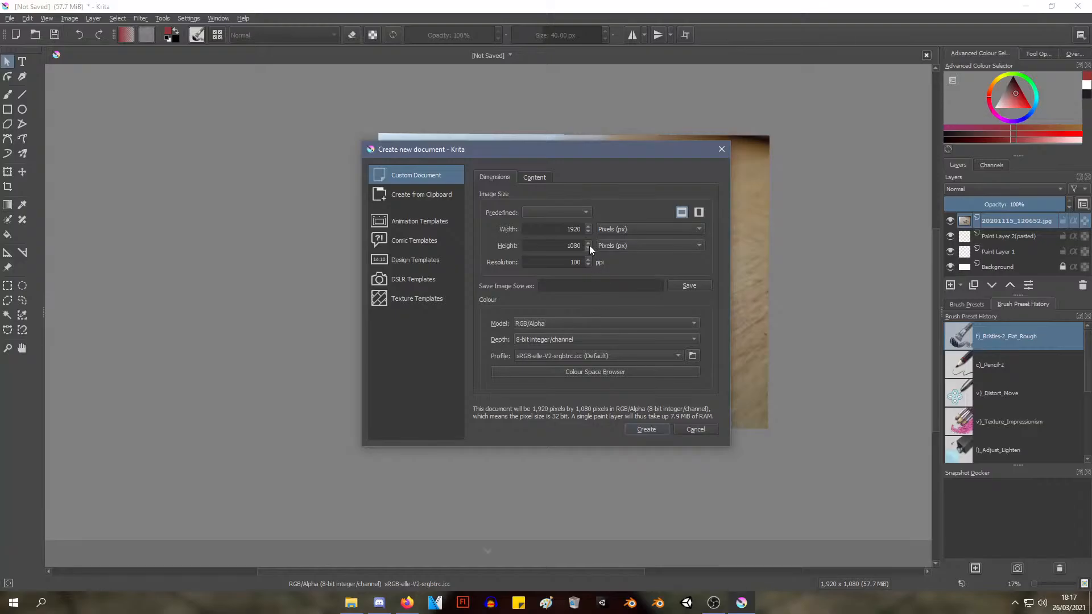
pyautogui.click(647, 429)
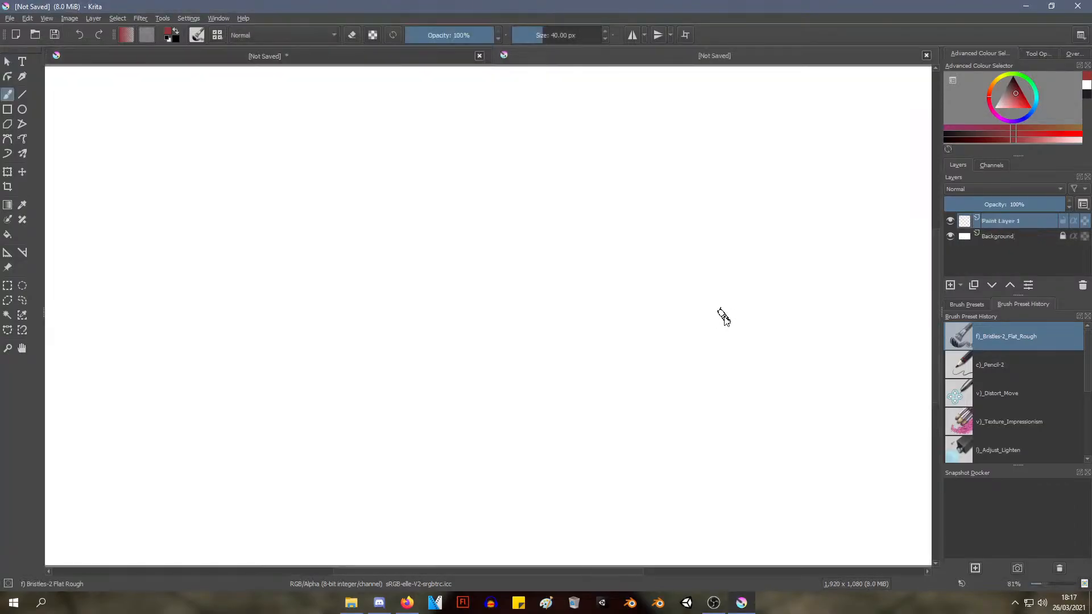
pyautogui.scroll(-3, 735, 315)
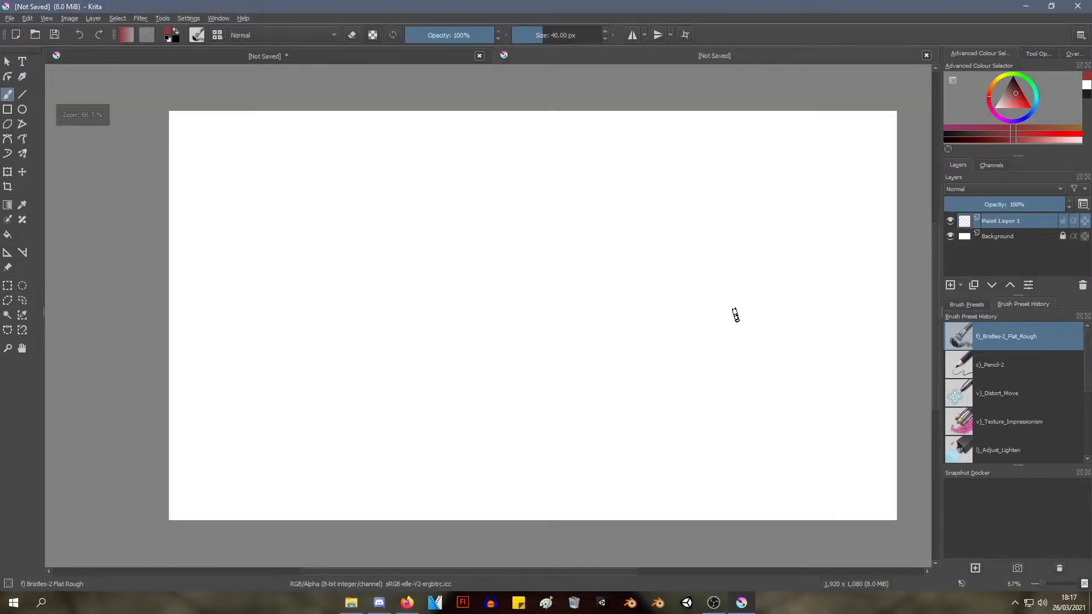
pyautogui.scroll(2, 735, 316)
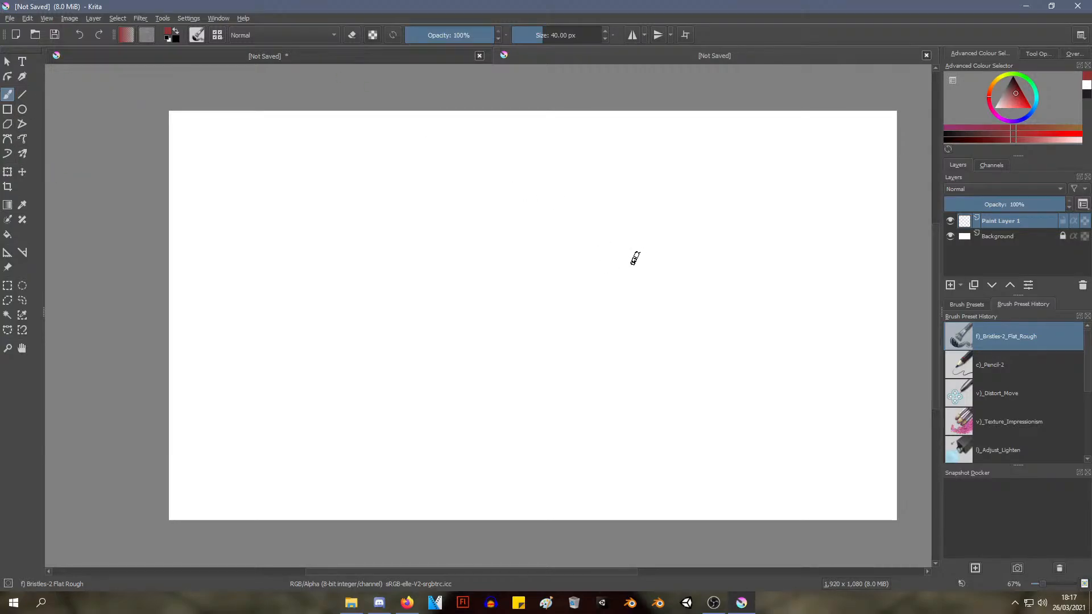
pyautogui.moveTo(634, 258)
pyautogui.mouseDown()
pyautogui.moveTo(623, 248)
pyautogui.moveTo(659, 261)
pyautogui.mouseUp()
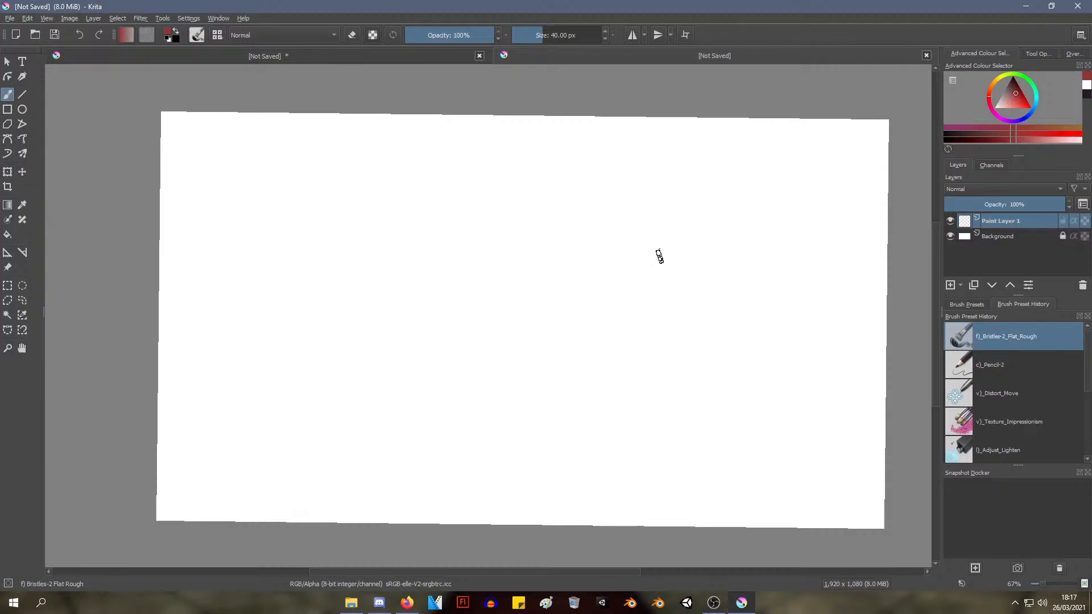
pyautogui.moveTo(289, 112); pyautogui.dragTo(285, 113)
pyautogui.moveTo(382, 153)
pyautogui.mouseDown()
pyautogui.moveTo(370, 158)
pyautogui.moveTo(385, 147)
pyautogui.mouseUp()
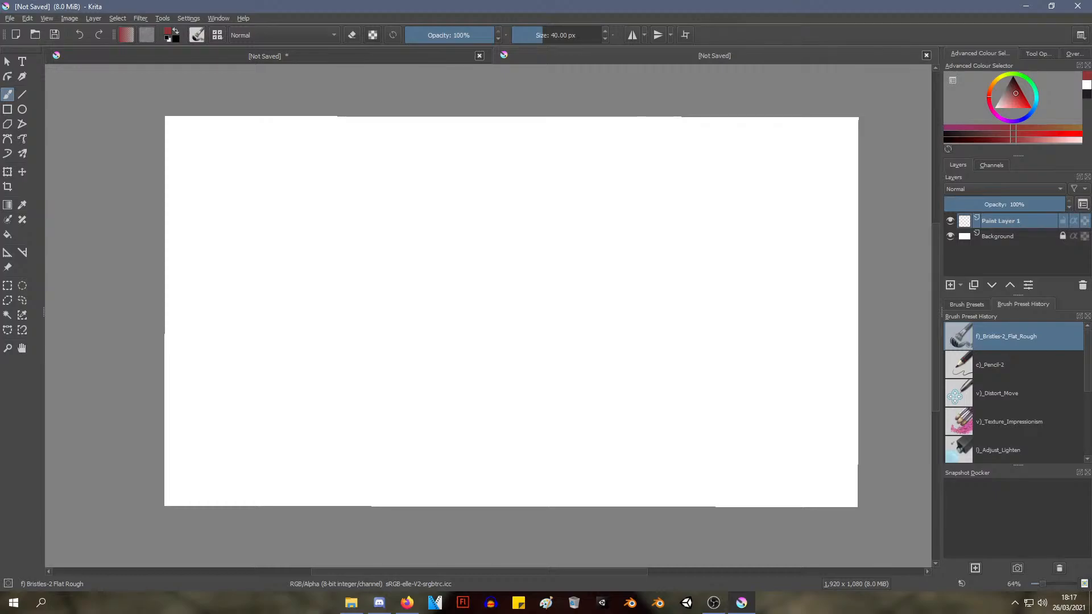
# Try inserting the photo 20201115_120652.jpg as a new file layer, and undo the insertion
pyautogui.hotkey('alt', 'Tab')
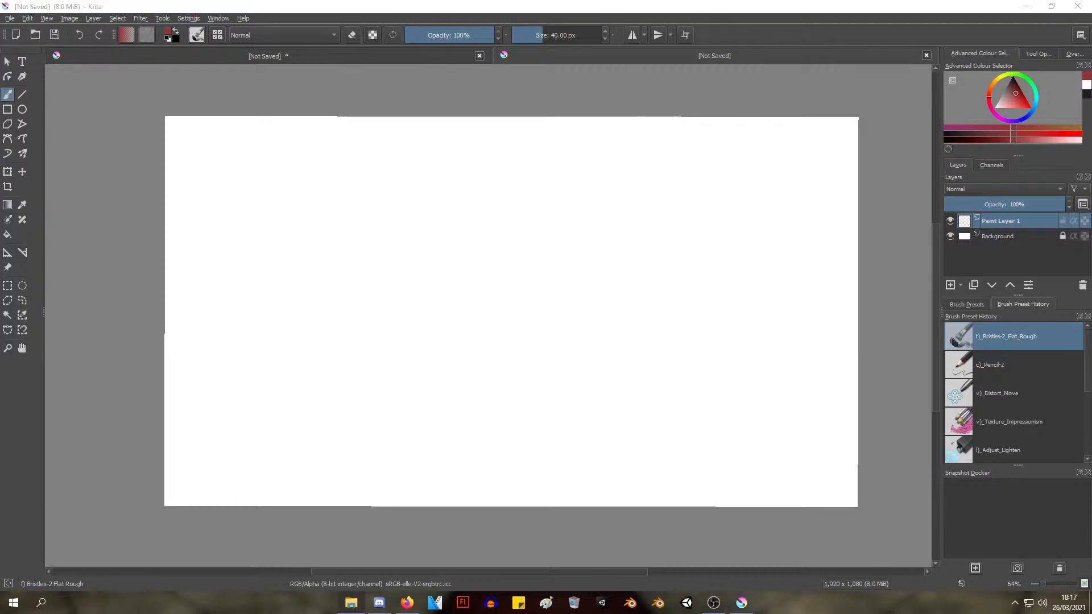
pyautogui.moveTo(389, 373); pyautogui.dragTo(292, 323)
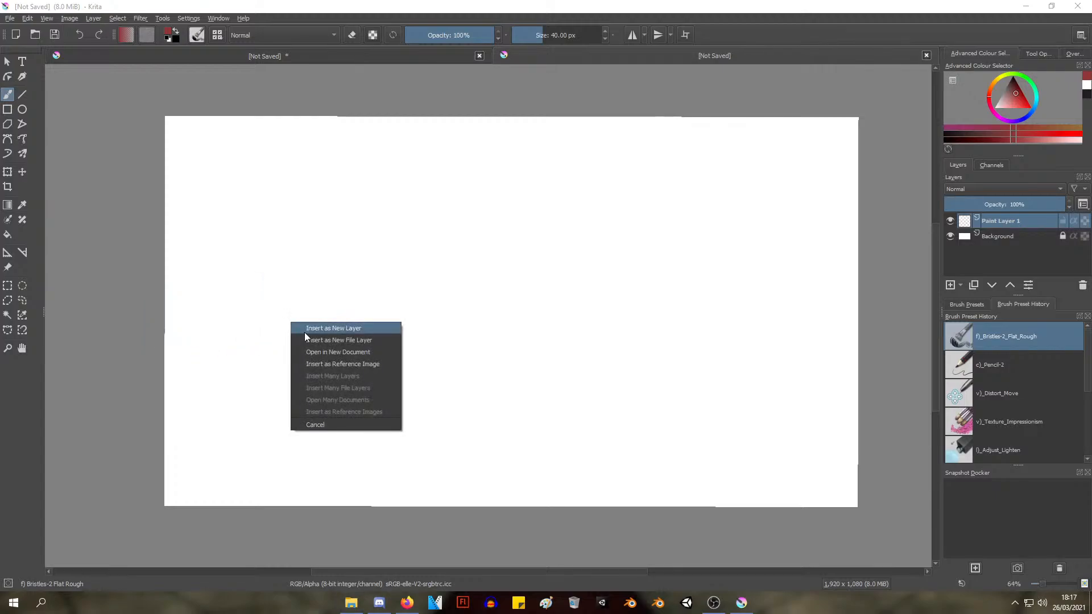
pyautogui.click(370, 342)
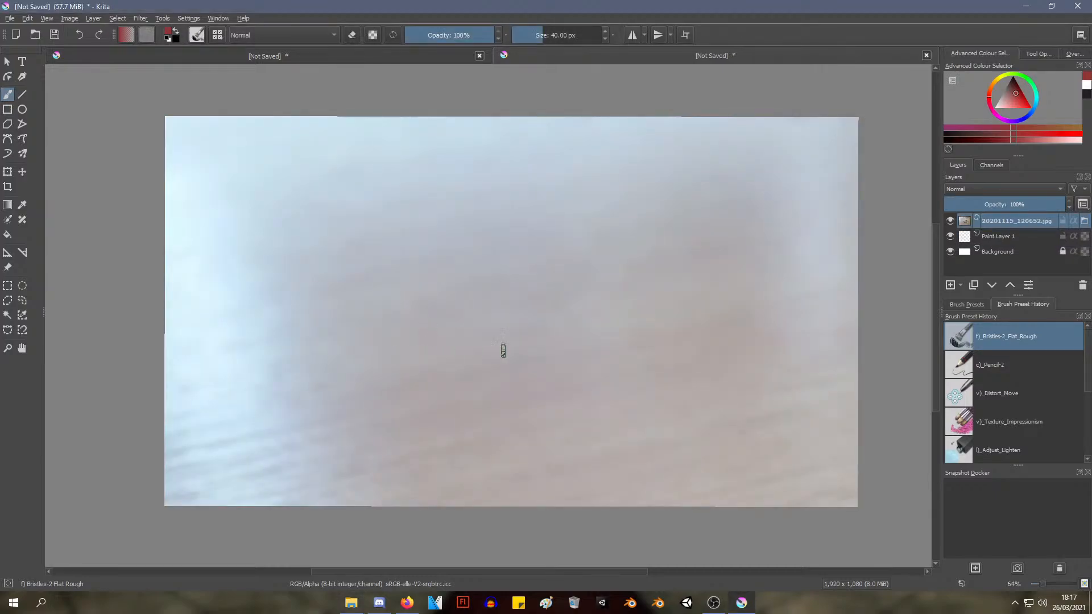
pyautogui.scroll(-5, 505, 326)
pyautogui.scroll(5, 511, 334)
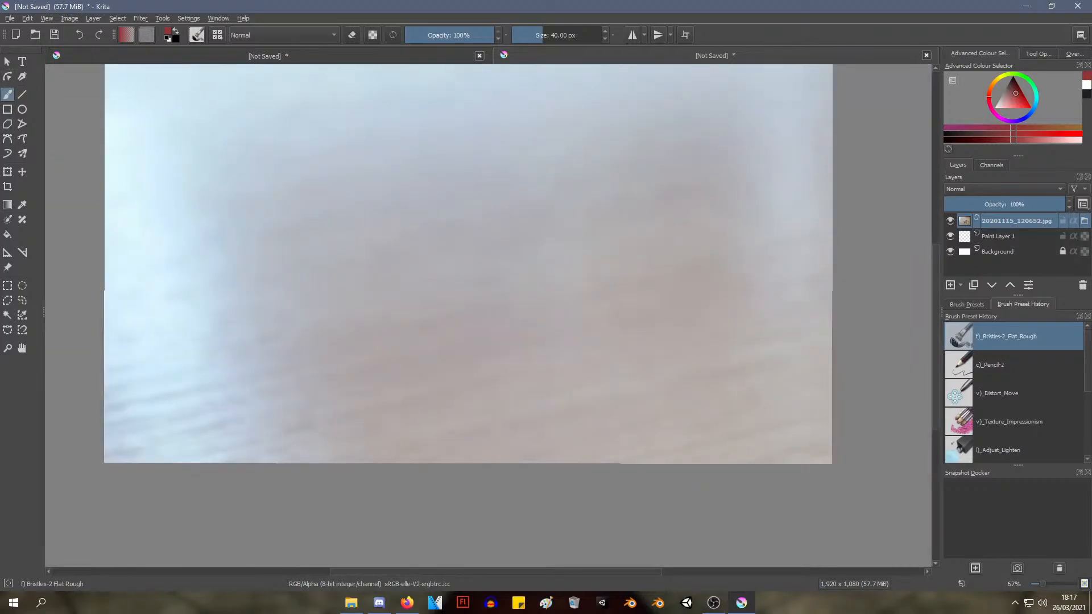
pyautogui.hotkey('ctrl', 'z')
# Insert the root photo into the blank document as a reference image
pyautogui.moveTo(1091, 341); pyautogui.dragTo(221, 251)
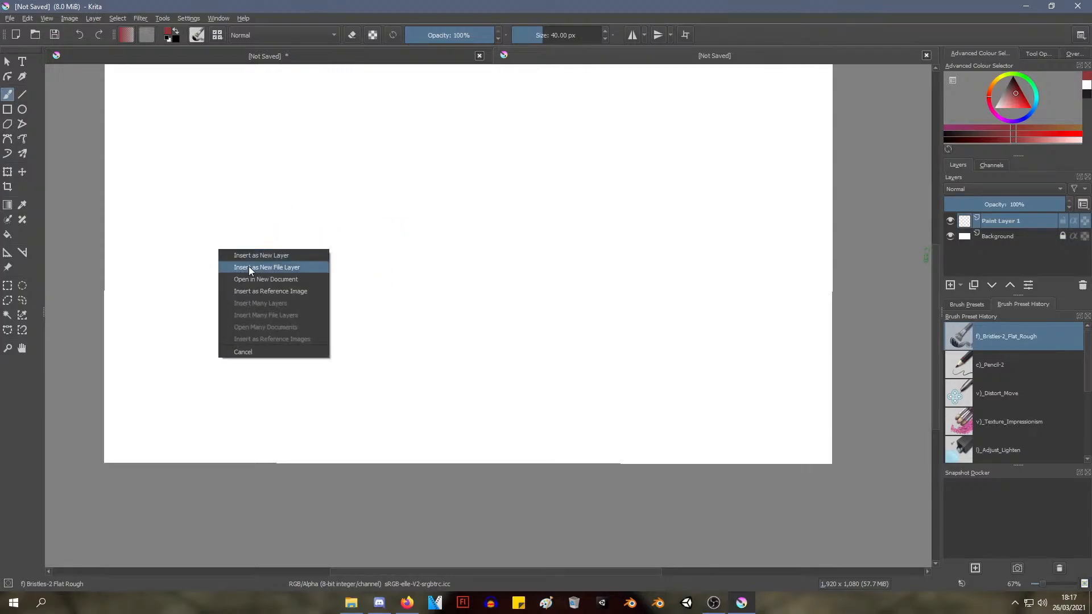
pyautogui.click(297, 291)
pyautogui.scroll(-4, 385, 296)
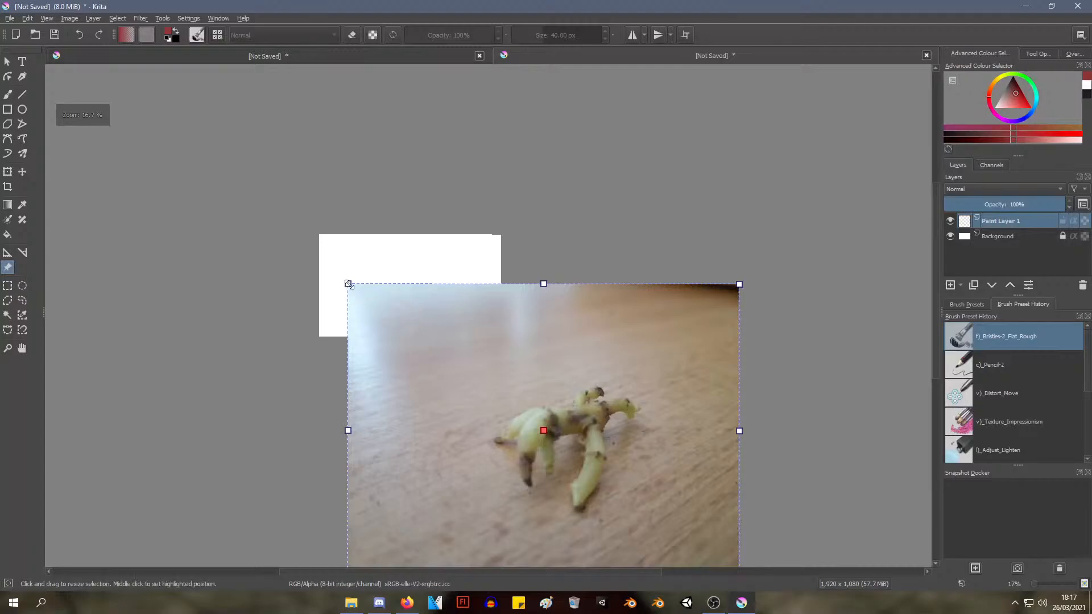
# Scale the reference photo down to about the canvas height and place it overlapping the canvas's left edge
pyautogui.moveTo(352, 287); pyautogui.dragTo(516, 456)
pyautogui.moveTo(660, 479); pyautogui.dragTo(299, 247)
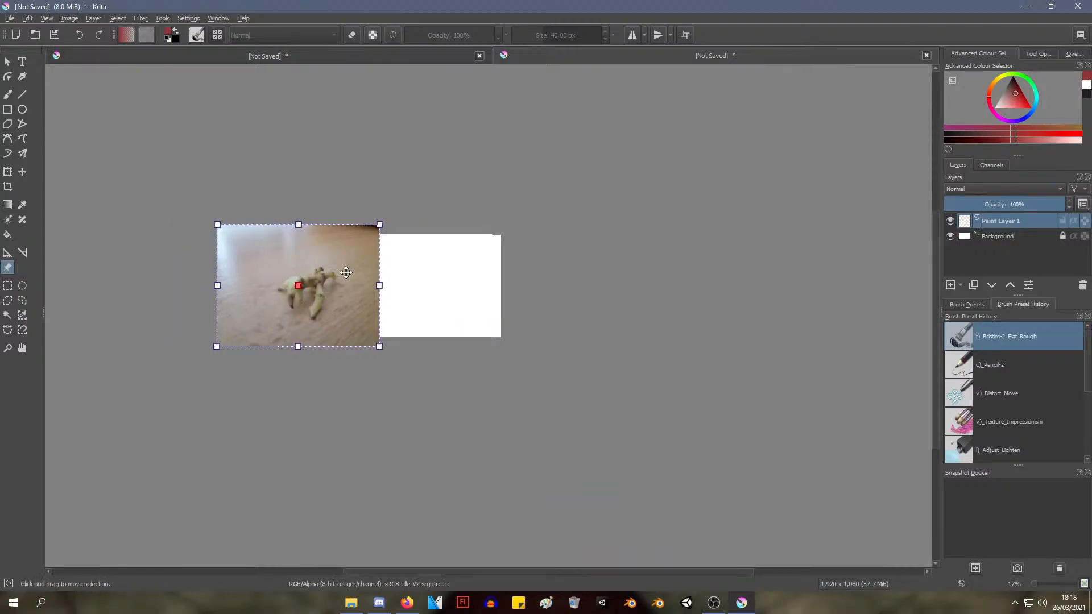
pyautogui.moveTo(377, 286); pyautogui.dragTo(349, 286)
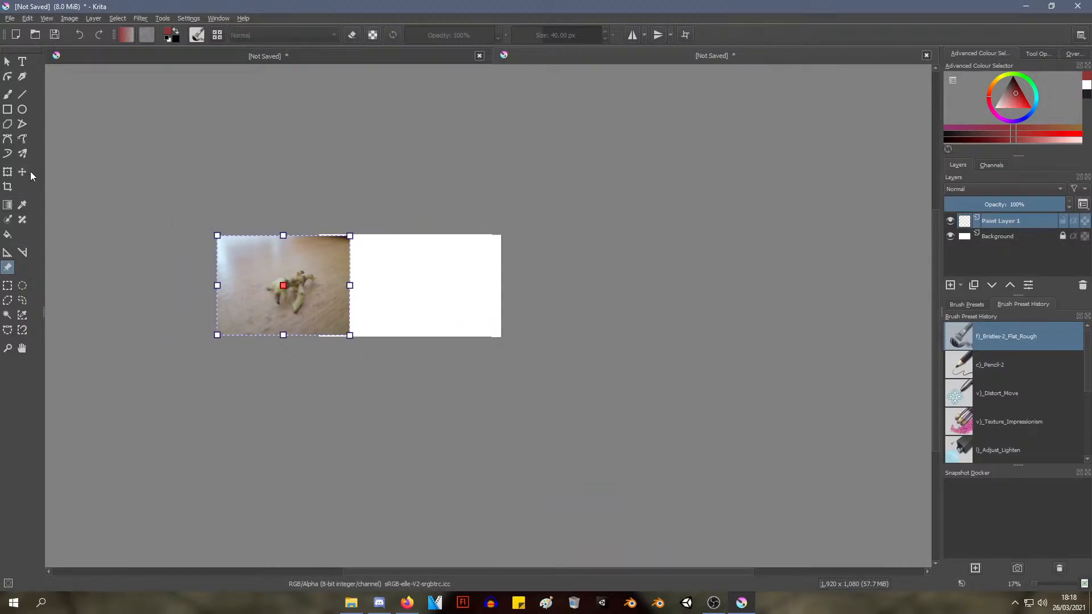
# Try to crop inward from the canvas's left edge with the Crop tool
pyautogui.click(7, 187)
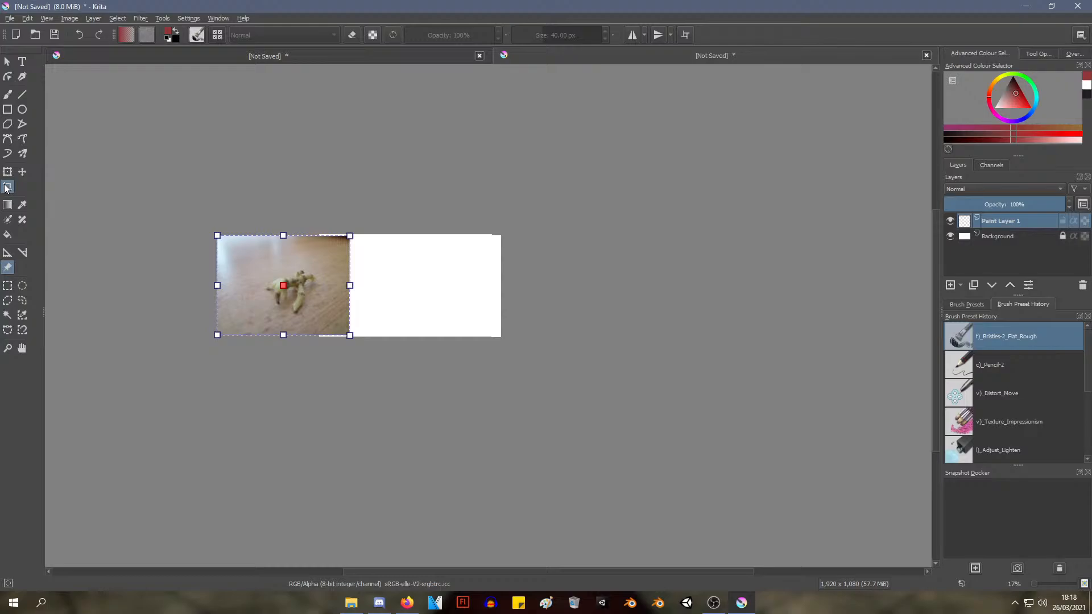
pyautogui.click(346, 283)
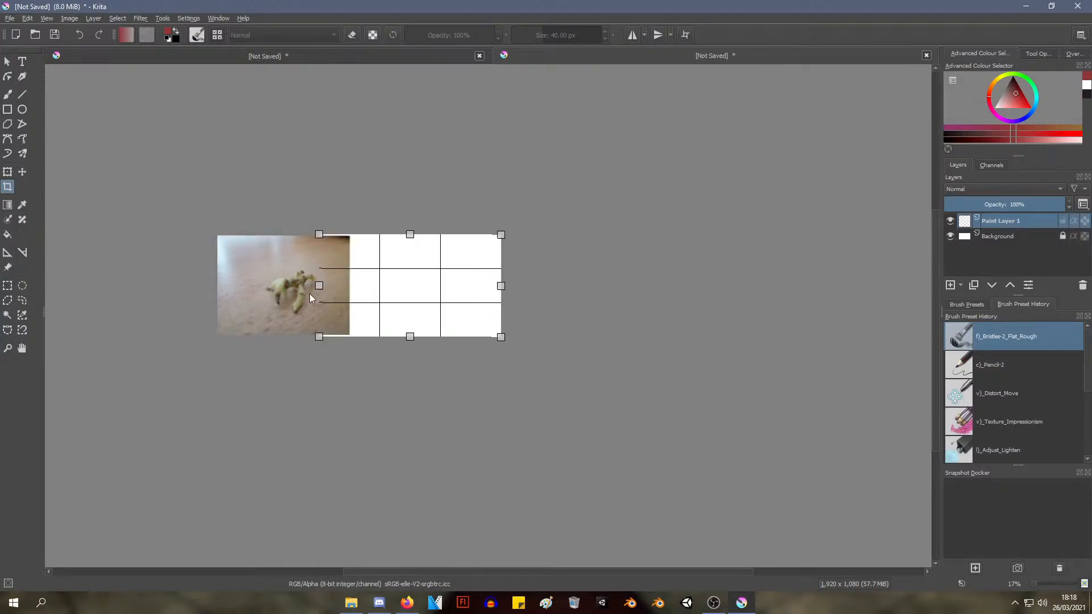
pyautogui.moveTo(318, 286); pyautogui.dragTo(378, 285)
# Leave the crop and try to select the reference photo with the Select Shapes tool
pyautogui.click(7, 61)
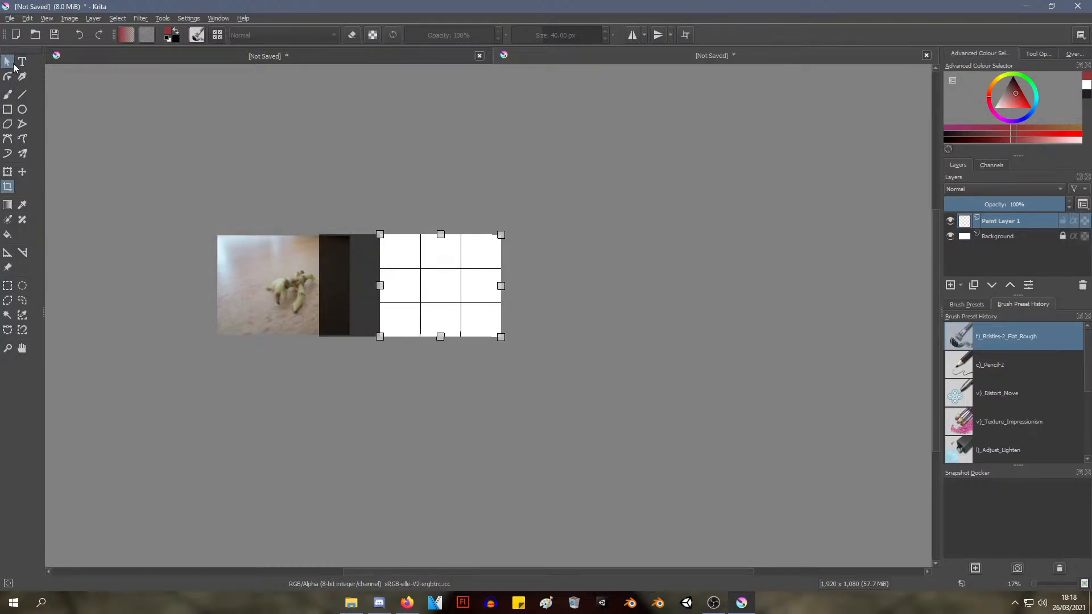
pyautogui.click(302, 287)
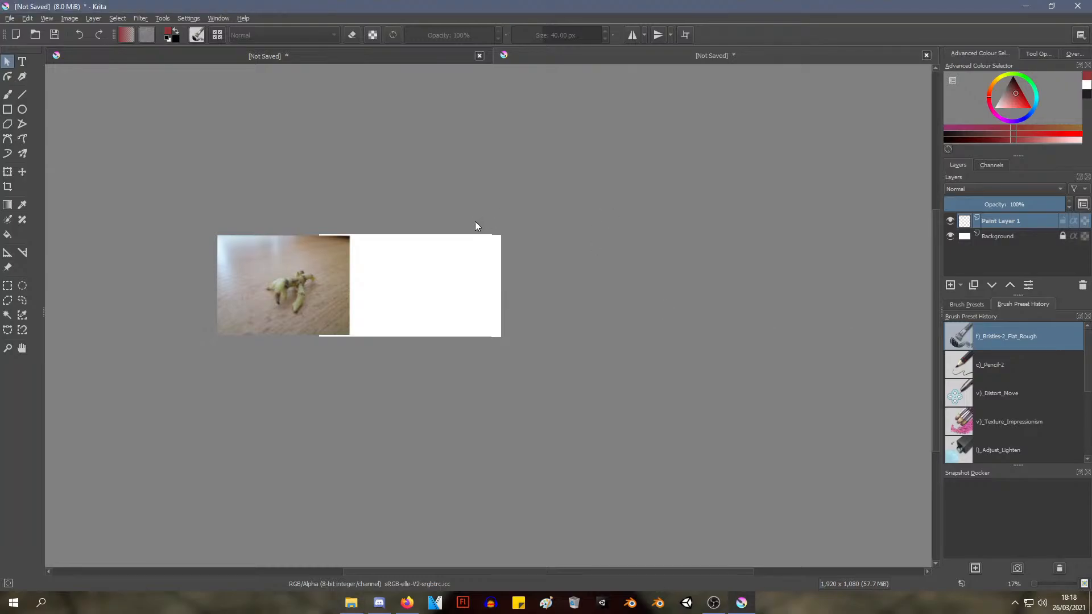
pyautogui.scroll(2, 329, 279)
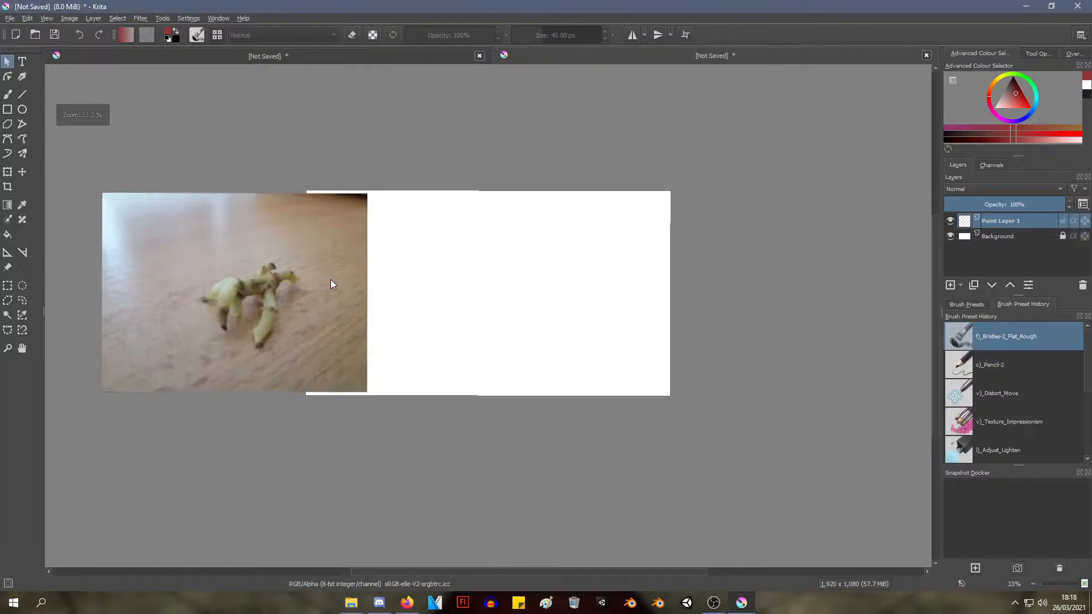
pyautogui.scroll(1, 306, 213)
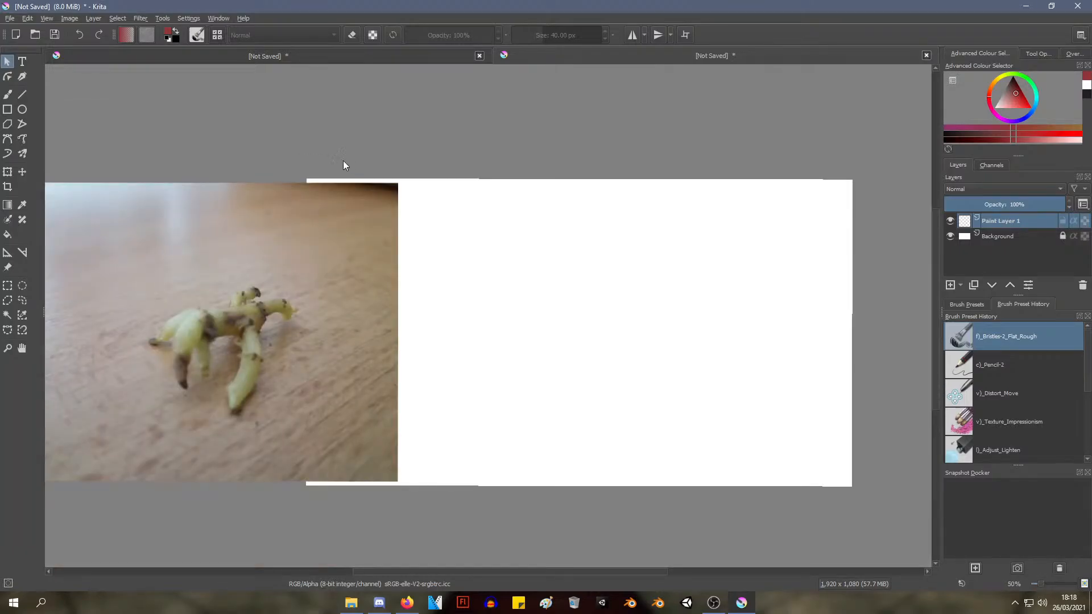
pyautogui.moveTo(341, 165); pyautogui.dragTo(409, 117)
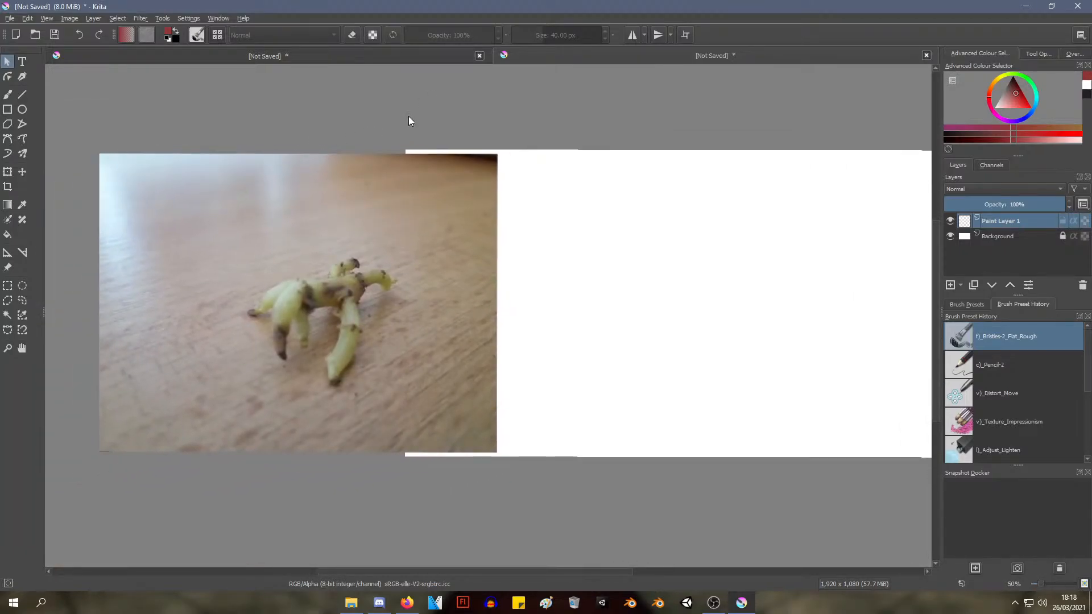
pyautogui.click(284, 288)
# Try a freehand brush stroke on the blank canvas beside the reference photo, and undo it
pyautogui.click(7, 94)
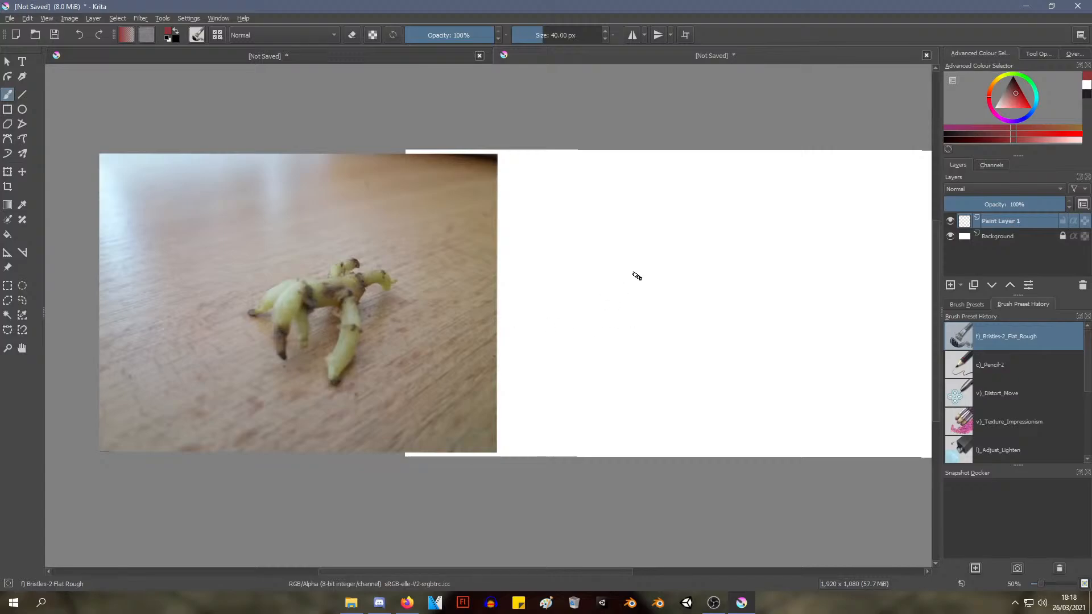
pyautogui.moveTo(637, 276); pyautogui.dragTo(614, 364)
pyautogui.hotkey('ctrl', 'z')
pyautogui.hotkey('ctrl', 'z')
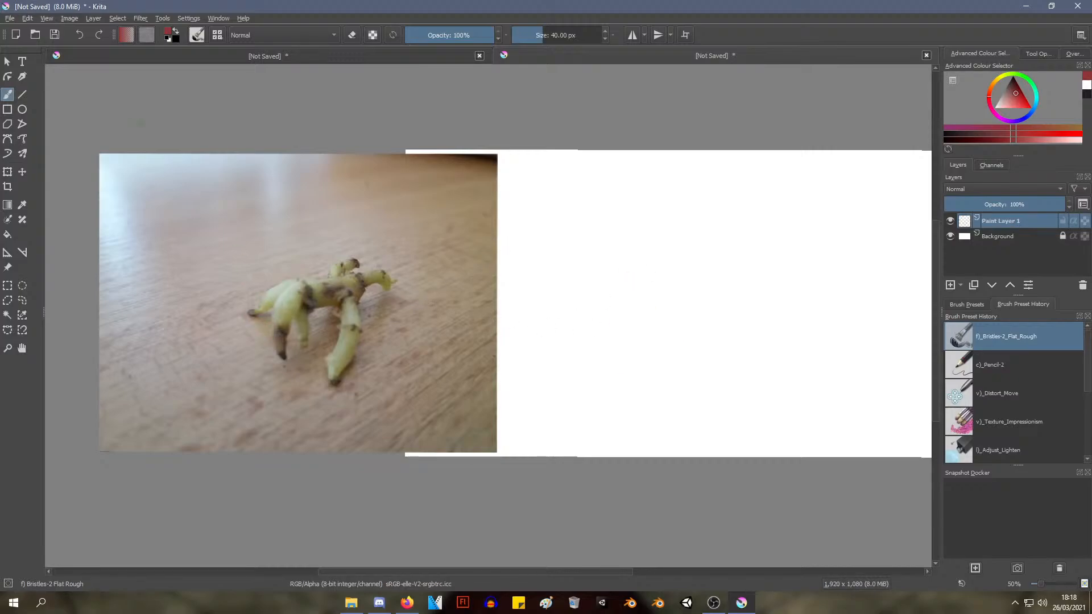
# Undo the reference photo's scaling and placement as well as its insertion
pyautogui.click(5, 62)
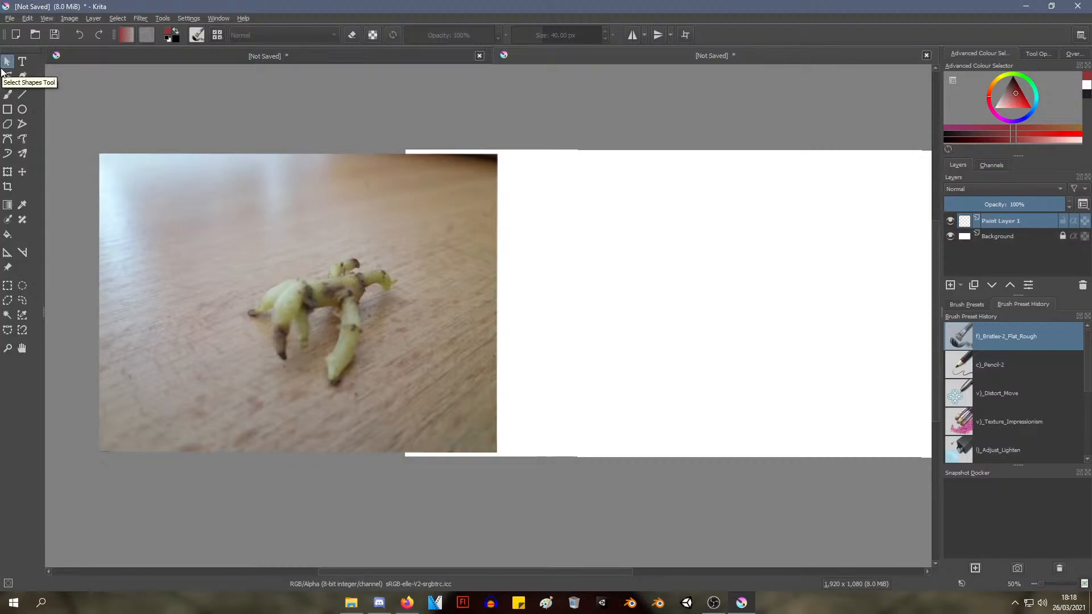
pyautogui.click(365, 331)
pyautogui.hotkey('ctrl', 'z')
pyautogui.scroll(-5, 694, 340)
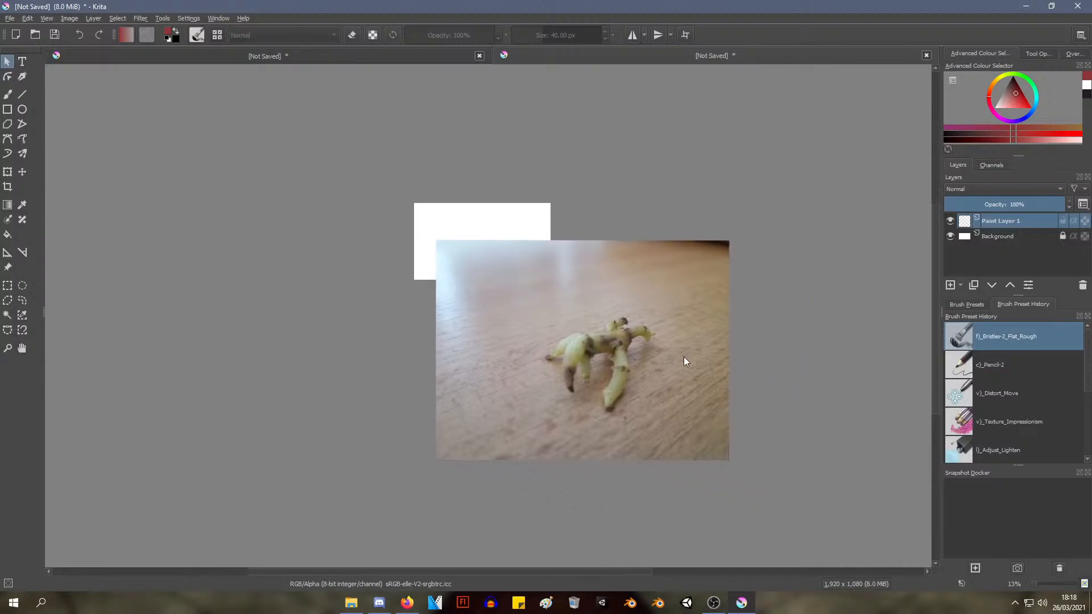
pyautogui.hotkey('ctrl', 'z')
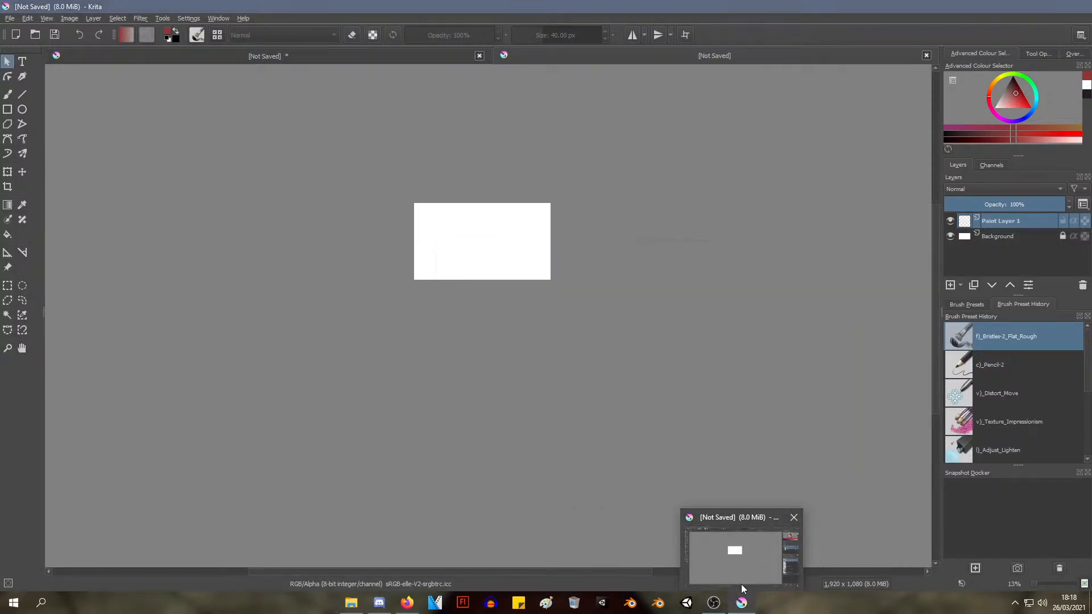
# Switch to the Pictures folder window in File Explorer
pyautogui.click(741, 602)
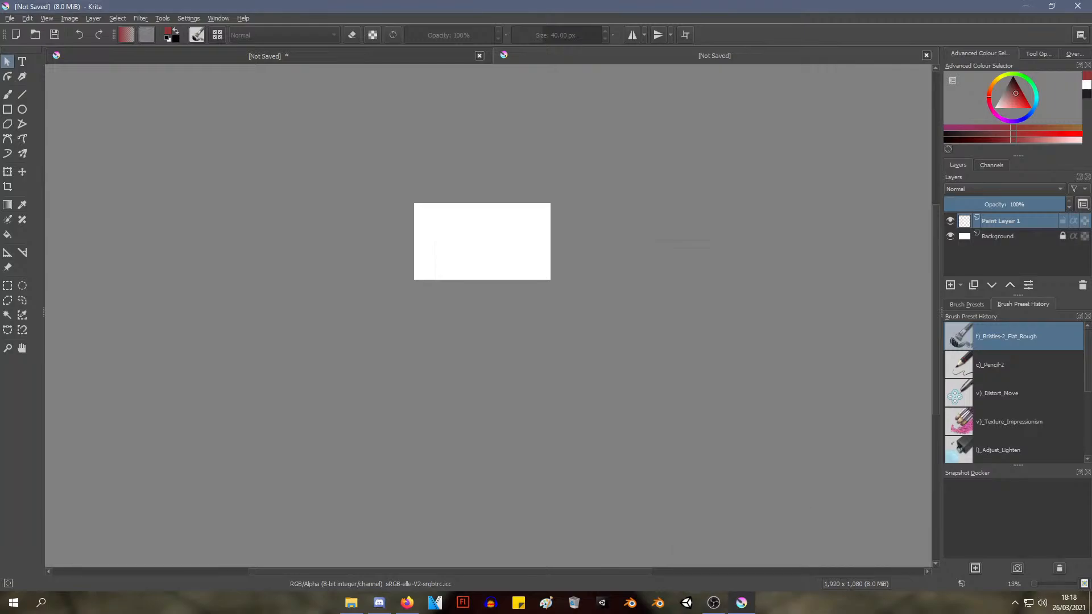
pyautogui.click(823, 342)
pyautogui.moveTo(704, 607)
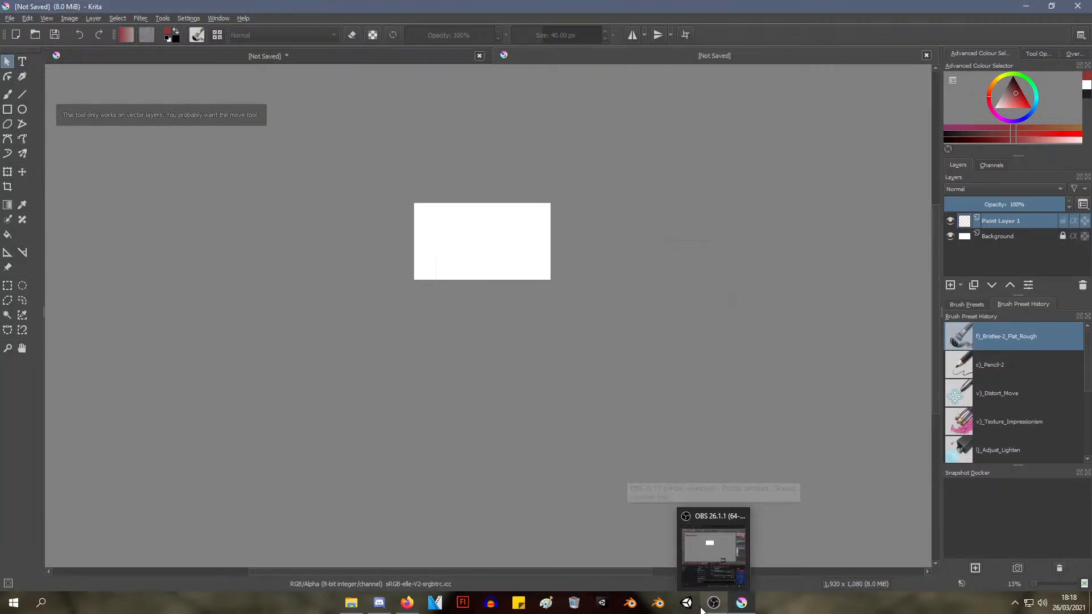
pyautogui.moveTo(350, 608)
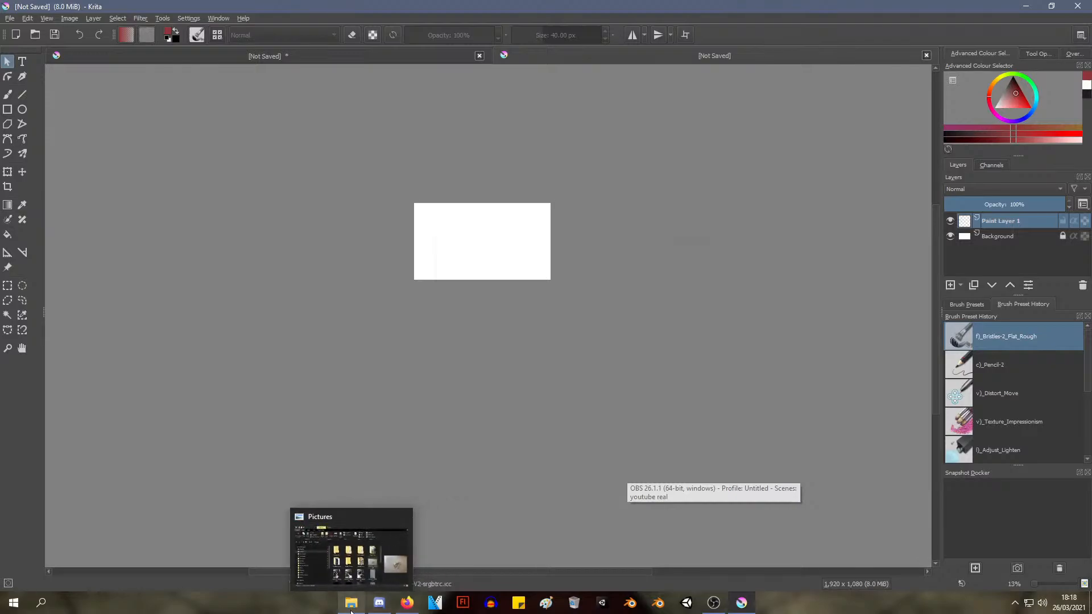
pyautogui.click(308, 586)
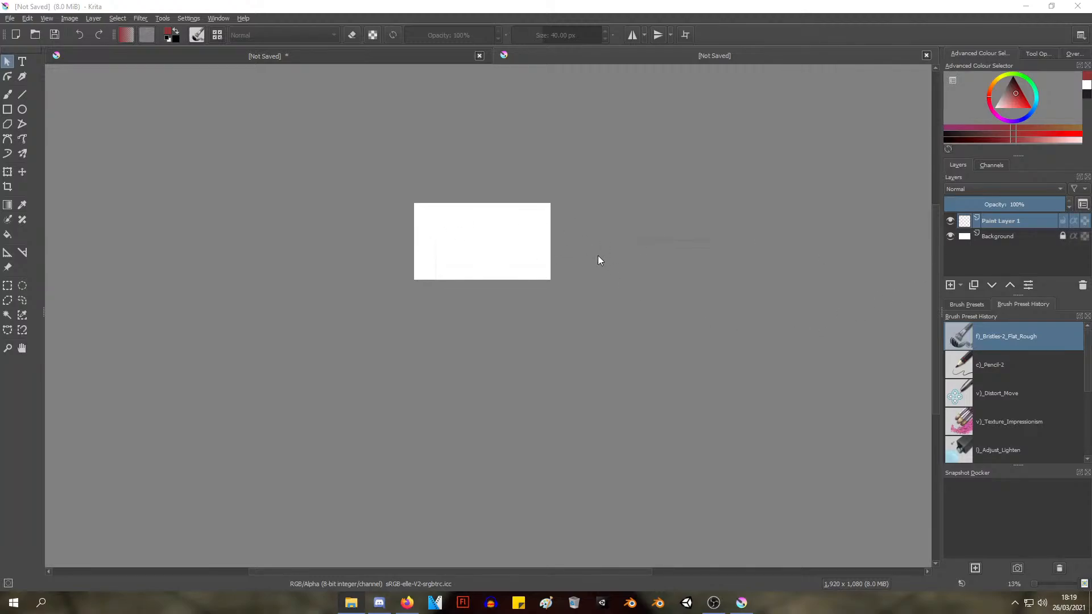
# Try to insert the photo from the Pictures folder into the blank document as a new layer
pyautogui.moveTo(598, 261); pyautogui.dragTo(482, 251)
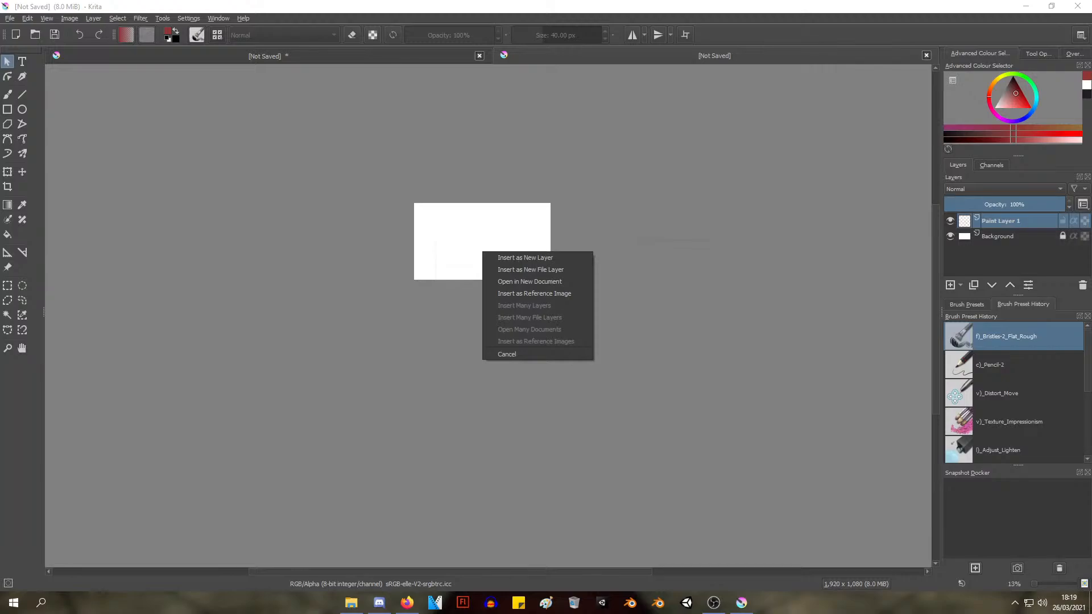
pyautogui.click(525, 258)
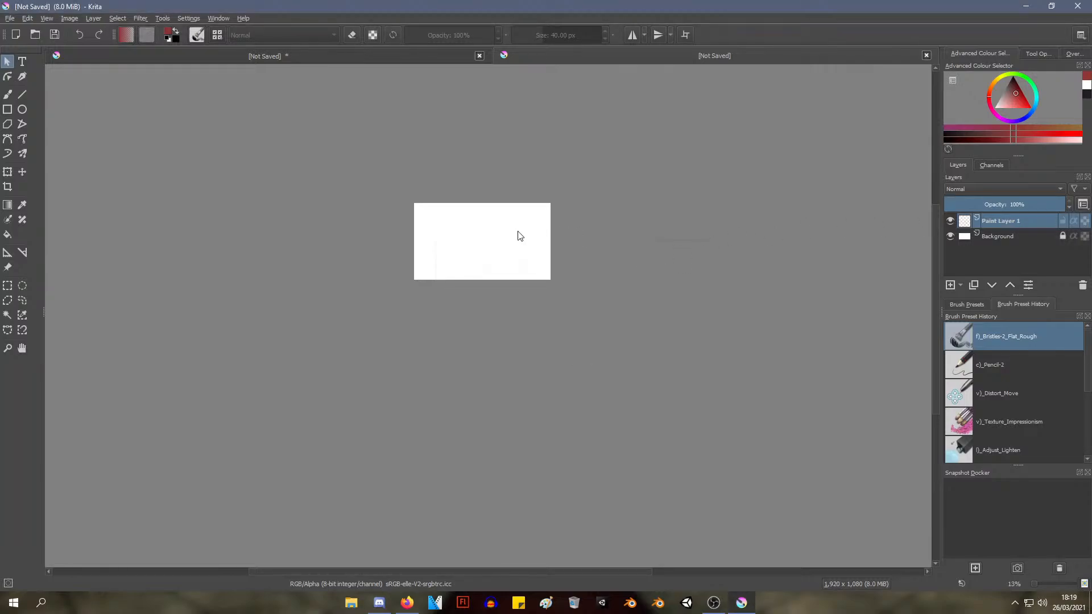
pyautogui.scroll(4, 505, 232)
pyautogui.scroll(-4, 500, 228)
pyautogui.scroll(6, 501, 227)
pyautogui.scroll(-2, 506, 226)
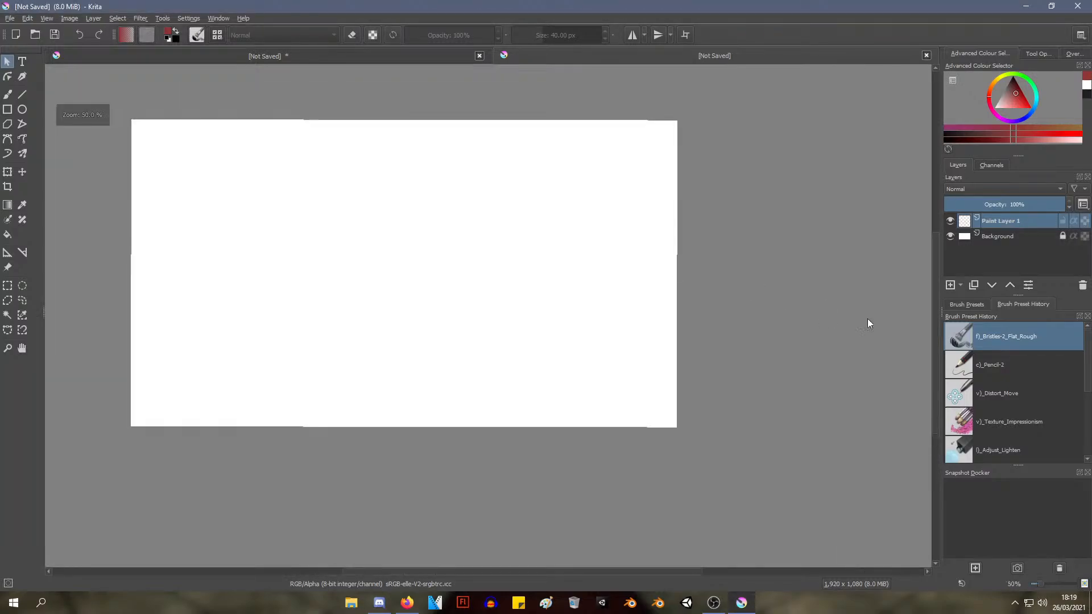
# Insert the photo from the Pictures folder into the blank document as a reference image
pyautogui.click(352, 604)
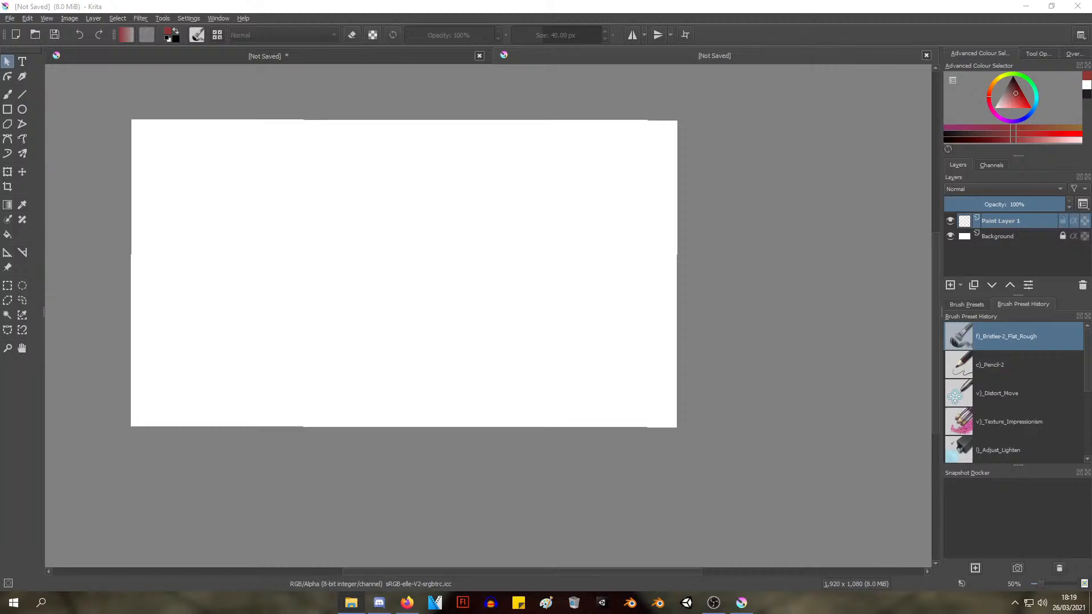
pyautogui.moveTo(858, 291); pyautogui.dragTo(452, 240)
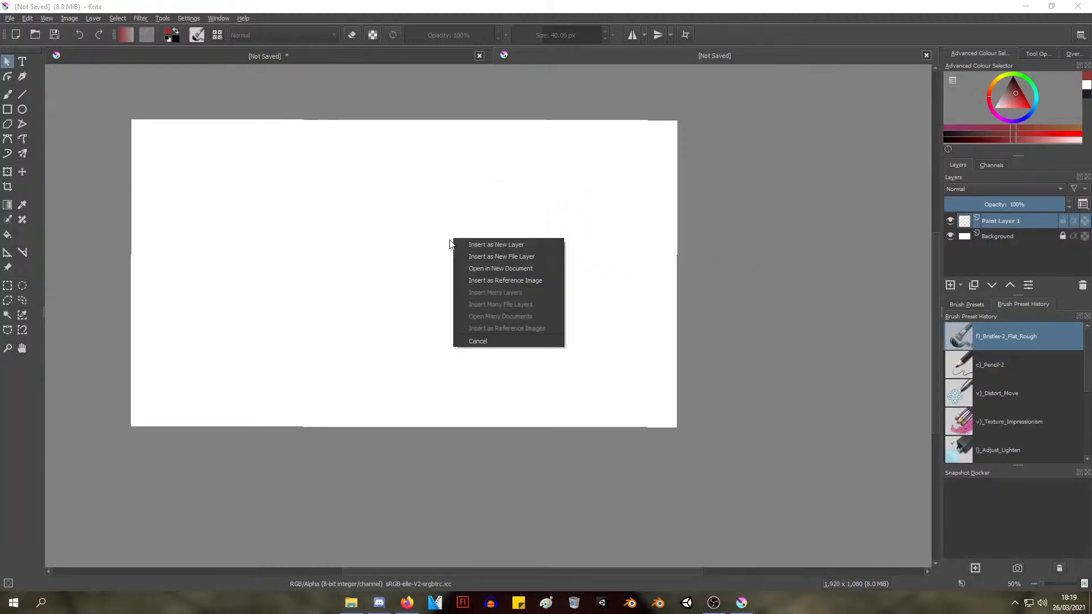
pyautogui.click(537, 280)
pyautogui.moveTo(643, 304); pyautogui.dragTo(271, 215)
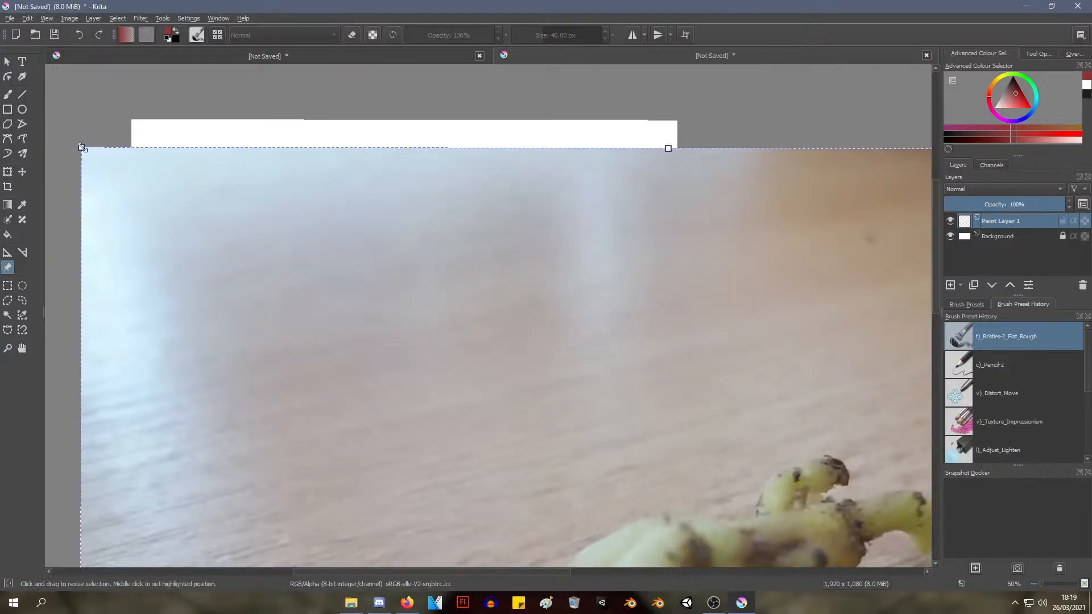
# Scale the reference photo down to slightly narrower than the canvas and move it over the canvas
pyautogui.moveTo(83, 170); pyautogui.dragTo(482, 471)
pyautogui.moveTo(547, 451); pyautogui.dragTo(430, 352)
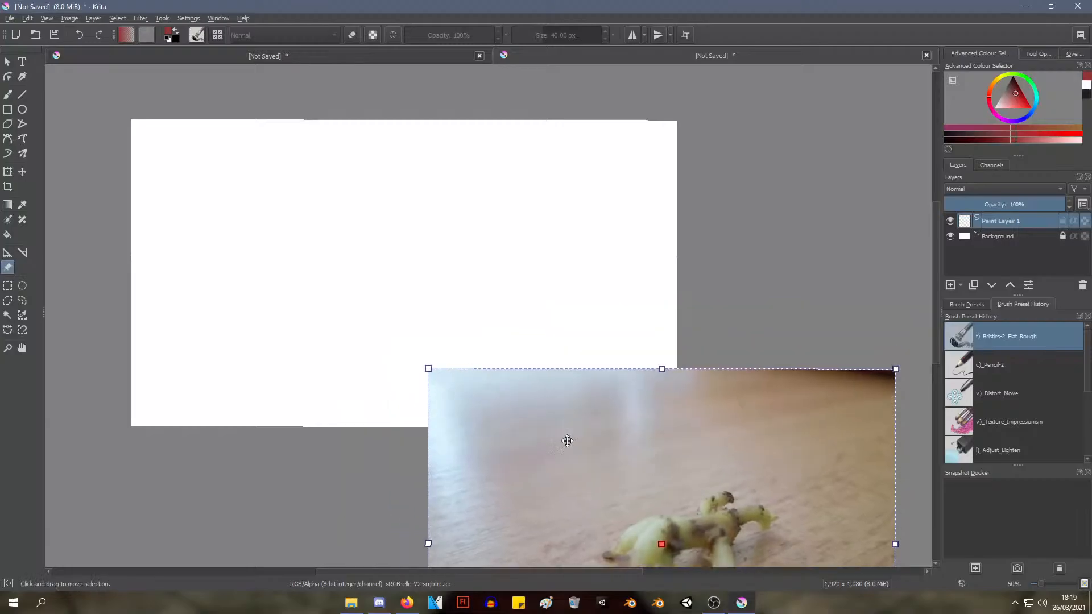
pyautogui.moveTo(583, 448); pyautogui.dragTo(310, 177)
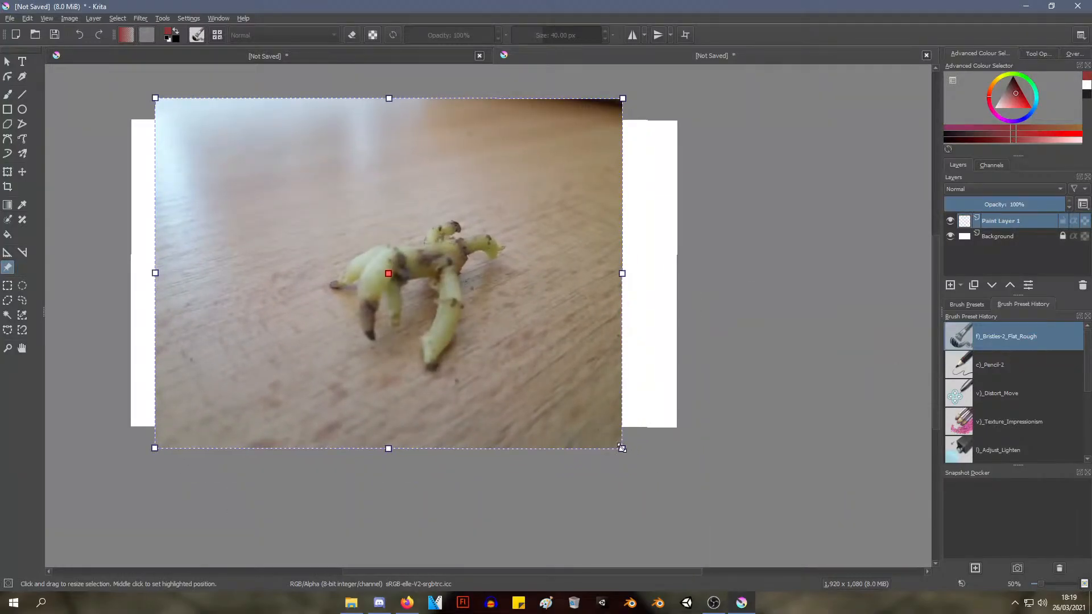
# Enlarge the reference photo until it covers the whole canvas, and adjust its position
pyautogui.moveTo(622, 448); pyautogui.dragTo(563, 398)
pyautogui.moveTo(640, 480); pyautogui.dragTo(682, 504)
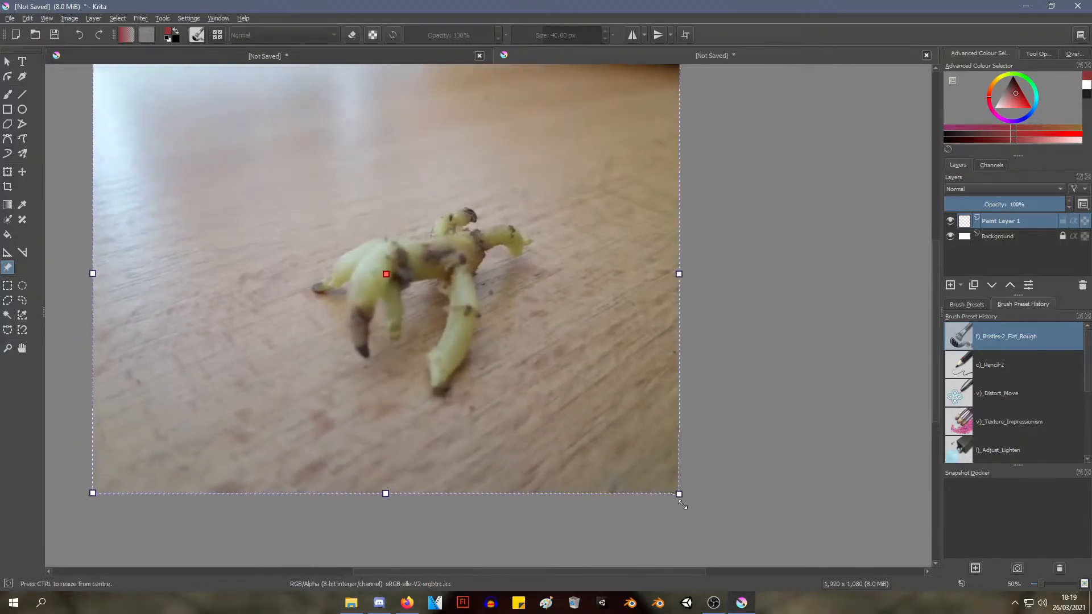
pyautogui.moveTo(624, 429)
pyautogui.mouseDown()
pyautogui.moveTo(592, 419)
pyautogui.moveTo(605, 437)
pyautogui.mouseUp()
pyautogui.press('Return')
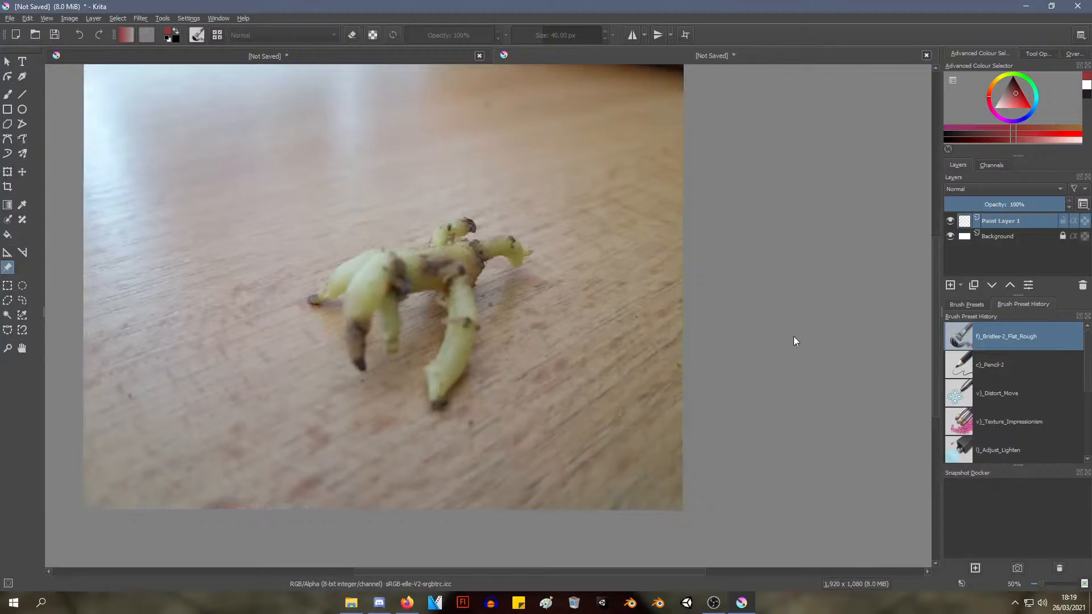
pyautogui.click(397, 285)
pyautogui.moveTo(436, 290); pyautogui.dragTo(392, 294)
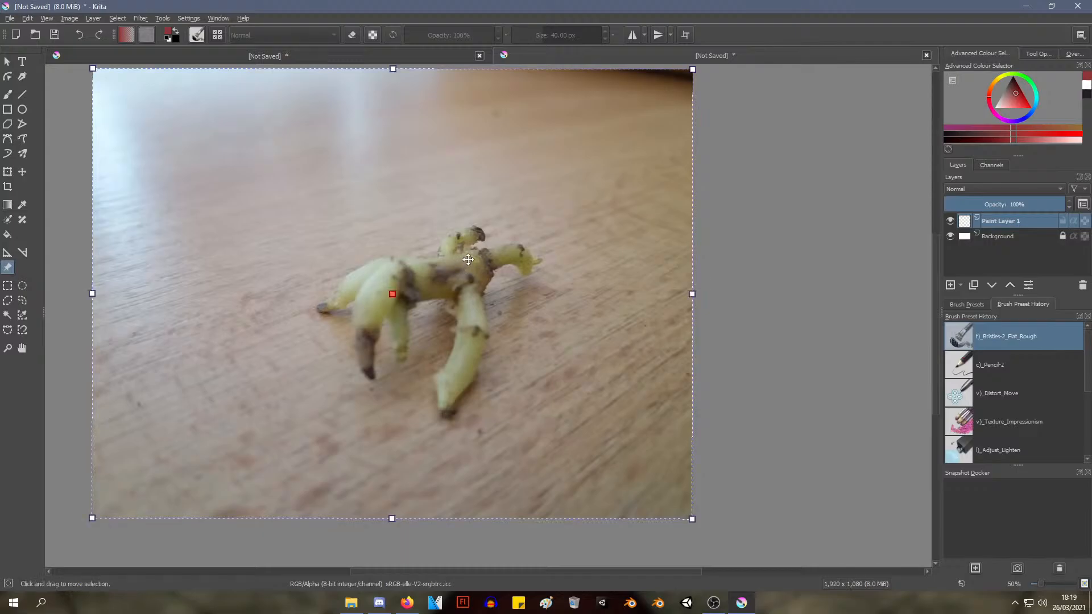
# Make the Background layer active, and deselect and reselect the reference photo
pyautogui.click(1004, 235)
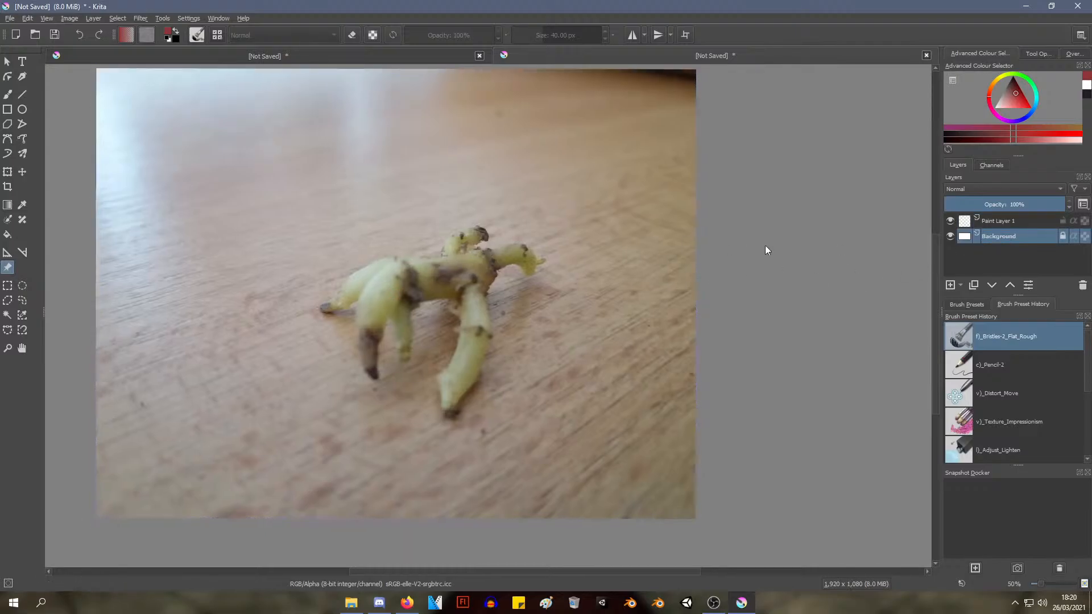
pyautogui.click(570, 241)
pyautogui.click(777, 234)
pyautogui.click(658, 252)
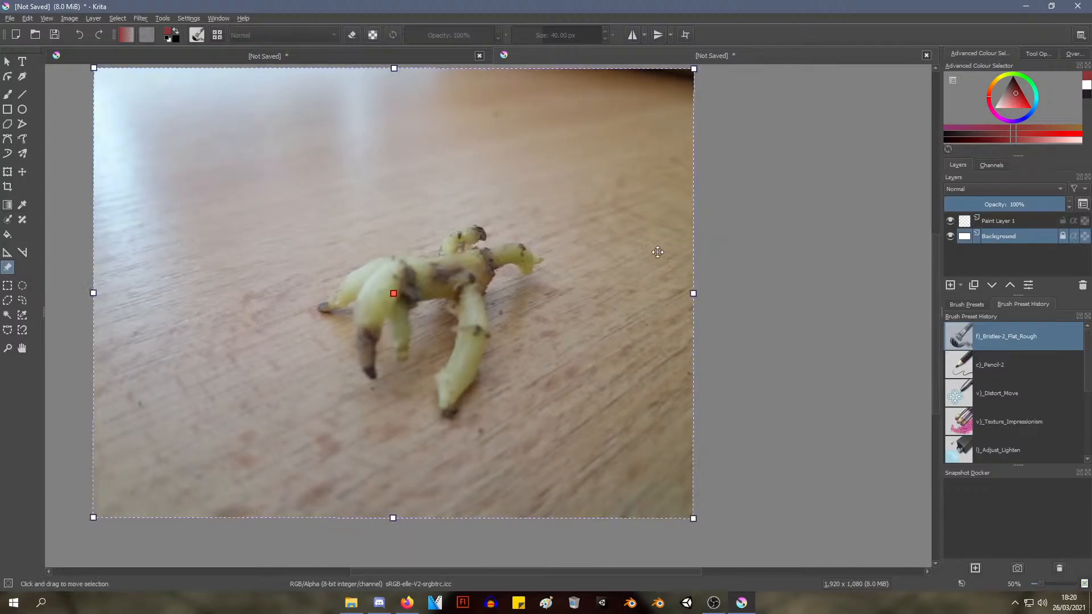
# Crop the canvas to about 938 x 778 px around the yellow root in the reference photo
pyautogui.click(7, 186)
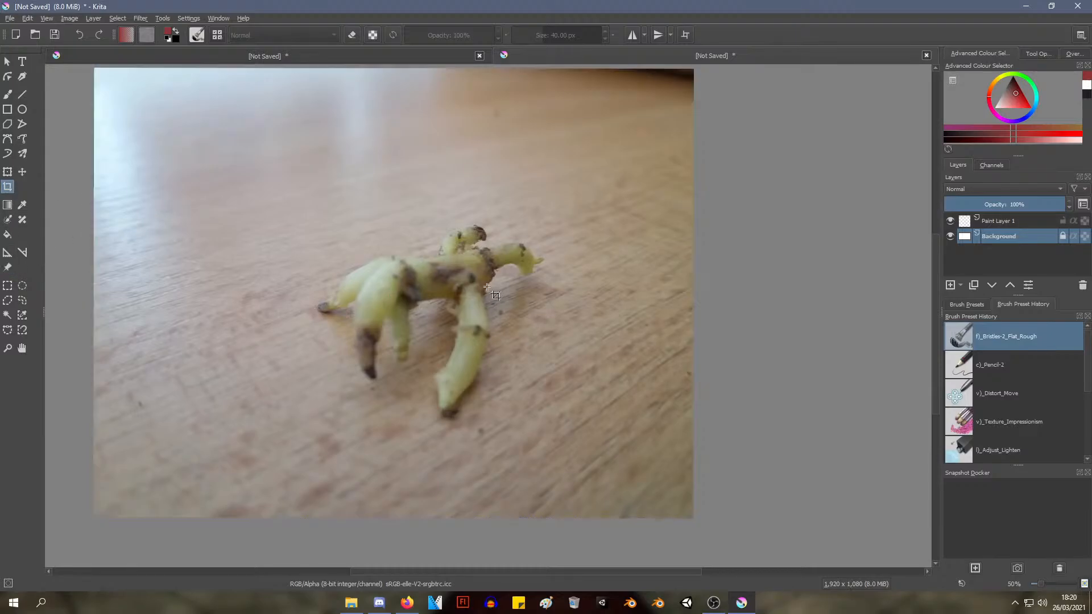
pyautogui.click(495, 295)
pyautogui.moveTo(676, 274); pyautogui.dragTo(556, 274)
pyautogui.moveTo(130, 273); pyautogui.dragTo(290, 273)
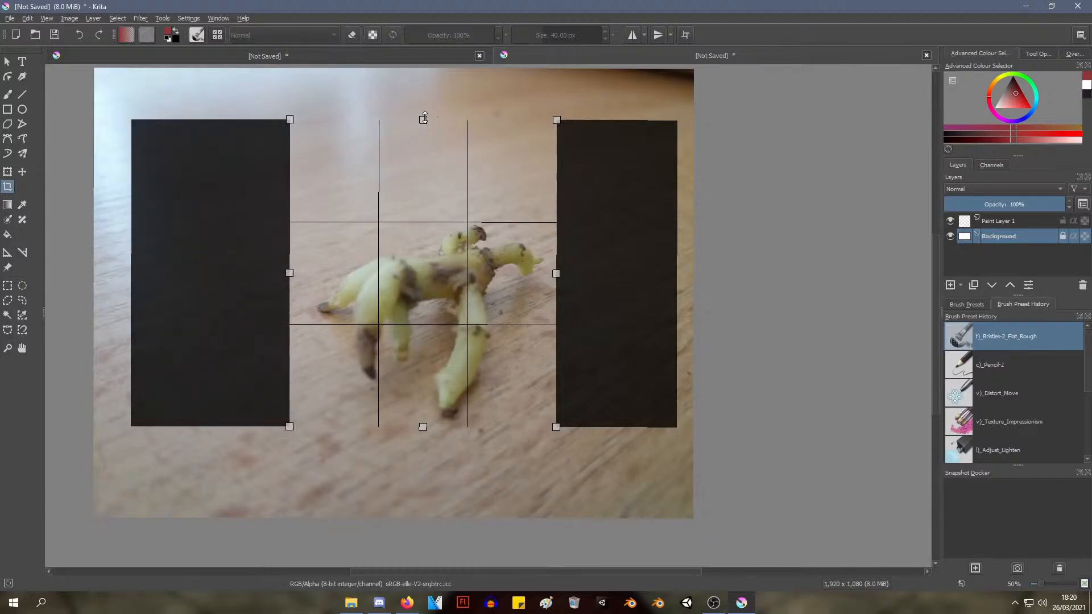
pyautogui.moveTo(433, 118); pyautogui.dragTo(430, 199)
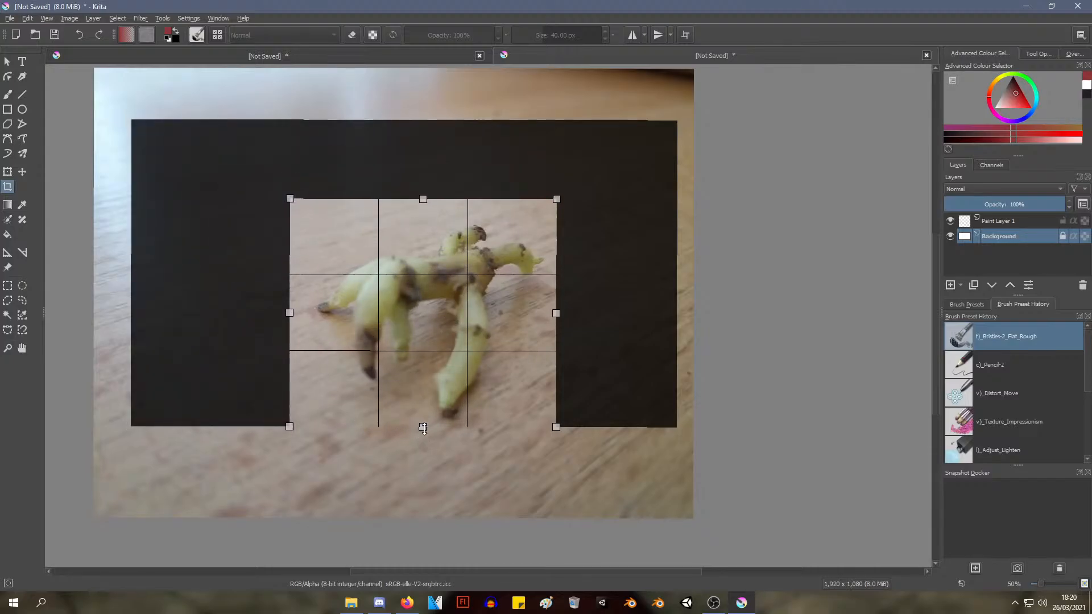
pyautogui.moveTo(423, 428); pyautogui.dragTo(422, 419)
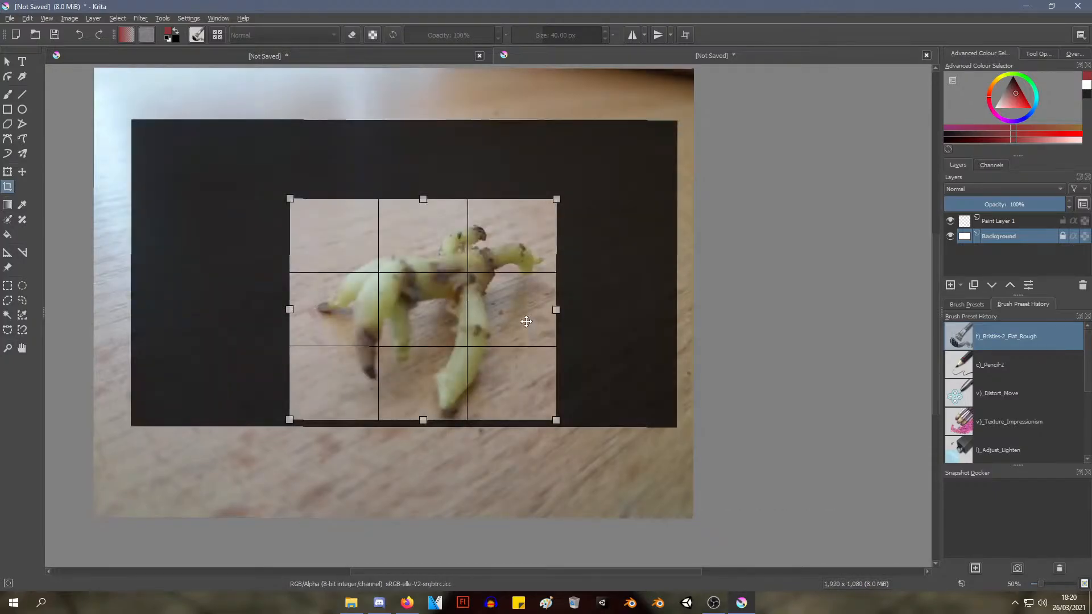
pyautogui.doubleClick(538, 317)
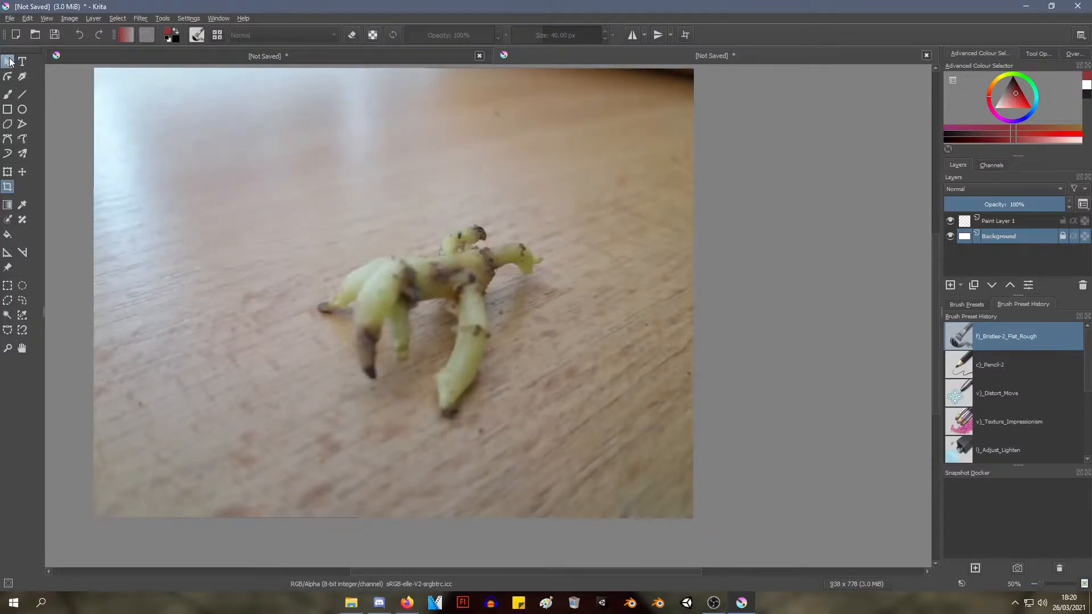
# Paint brush strokes on Paint Layer 1 over the reference photo, and try painting on the locked Background layer
pyautogui.click(8, 61)
pyautogui.click(1016, 222)
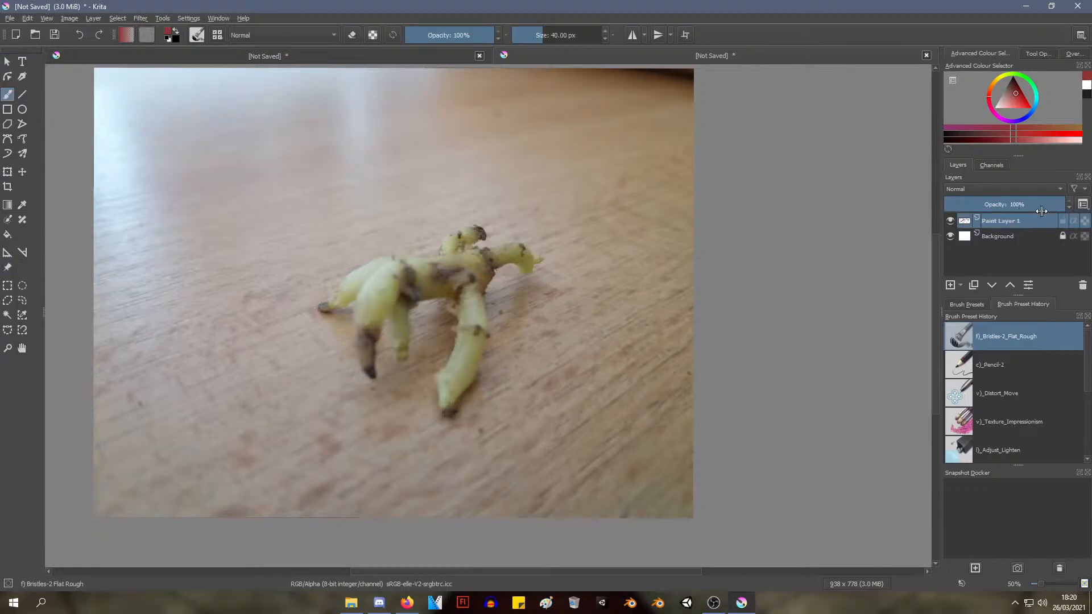
pyautogui.click(1013, 236)
pyautogui.click(433, 262)
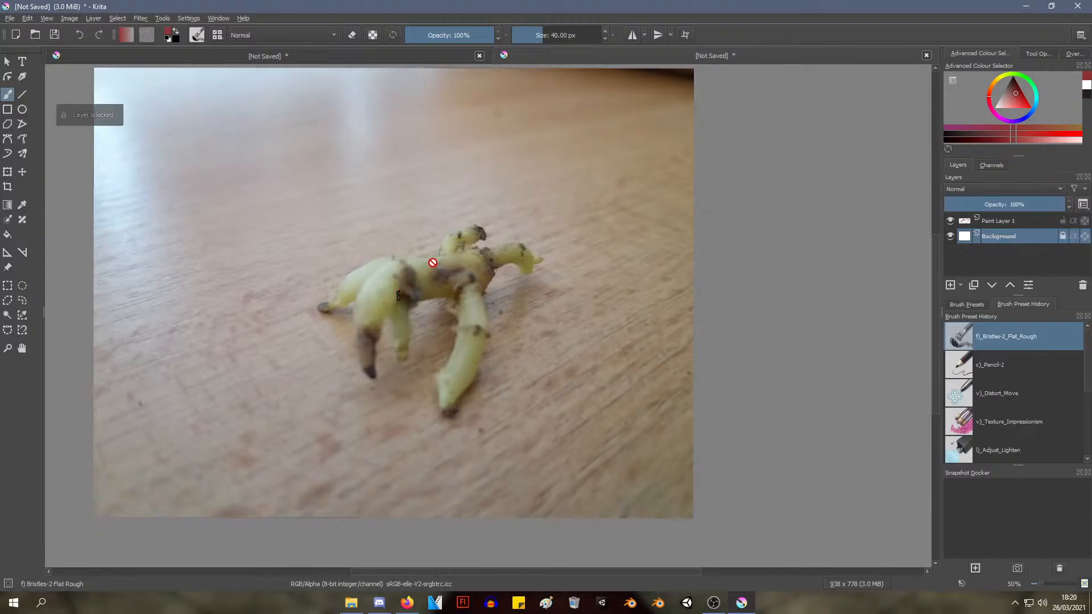
# Set Paint Layer 1's blending mode to Overlay and test painting on it over the reference photo
pyautogui.click(1028, 222)
pyautogui.click(989, 164)
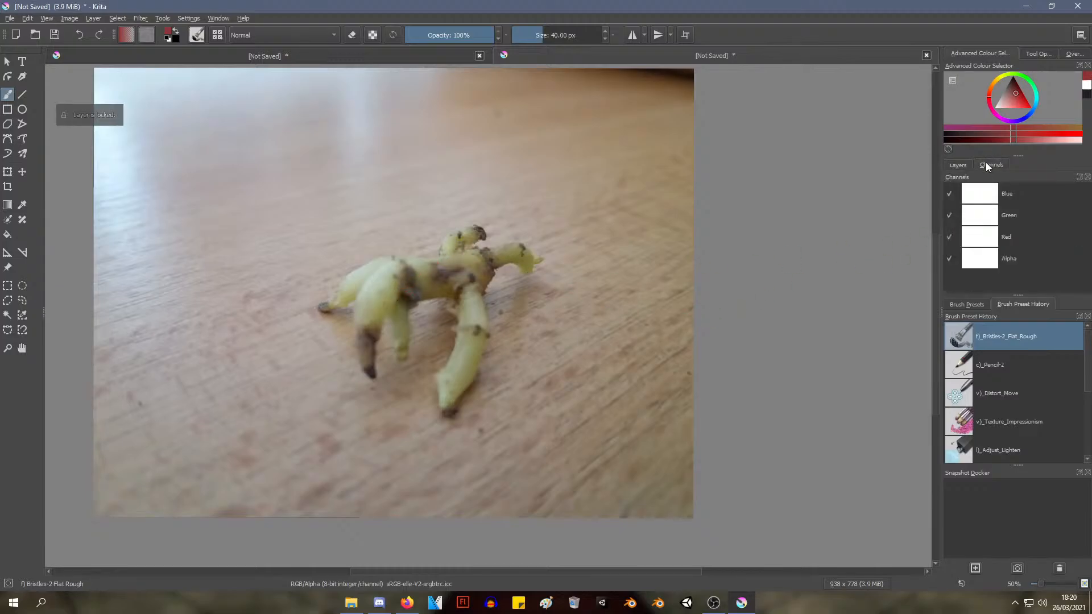
pyautogui.click(956, 165)
pyautogui.click(1005, 196)
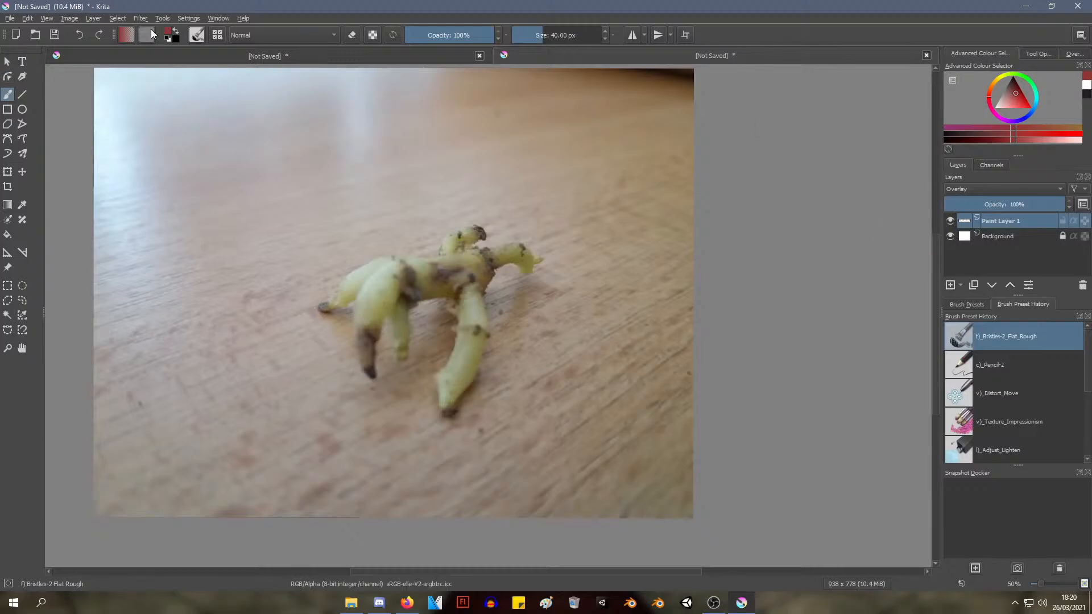
pyautogui.scroll(1, 635, 266)
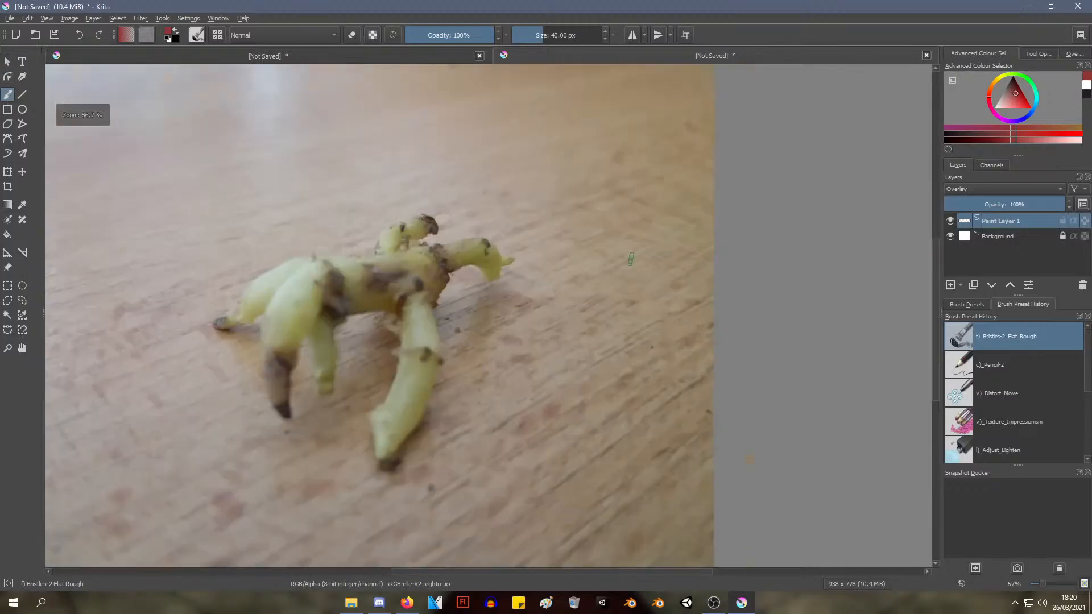
pyautogui.scroll(-1, 636, 268)
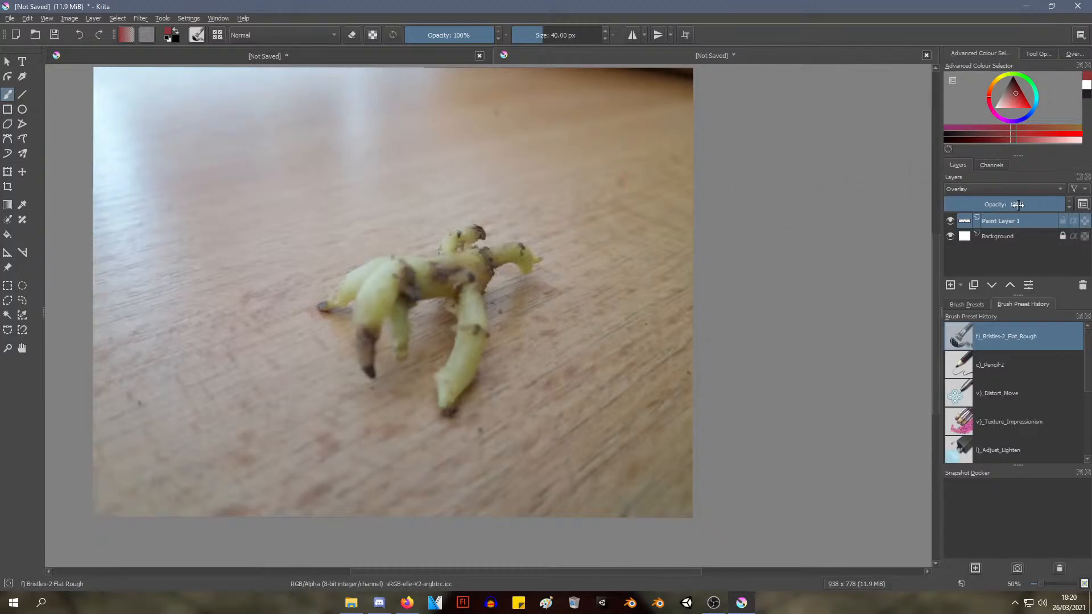
# Add a new paint layer above Paint Layer 1 and test a brush stroke on it
pyautogui.rightClick(1020, 173)
pyautogui.click(959, 166)
pyautogui.click(94, 18)
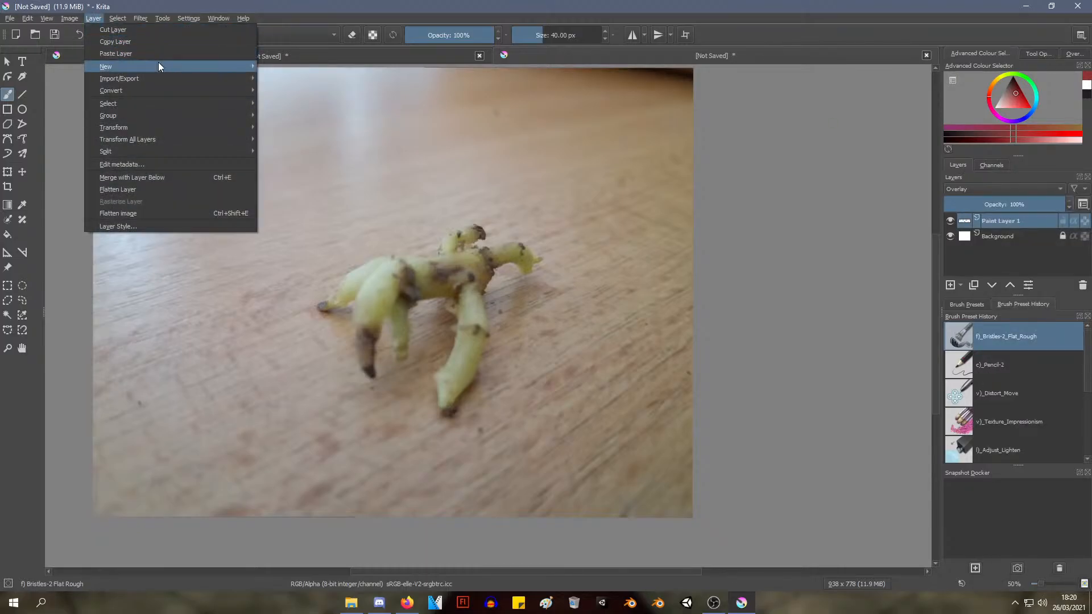
pyautogui.moveTo(159, 67)
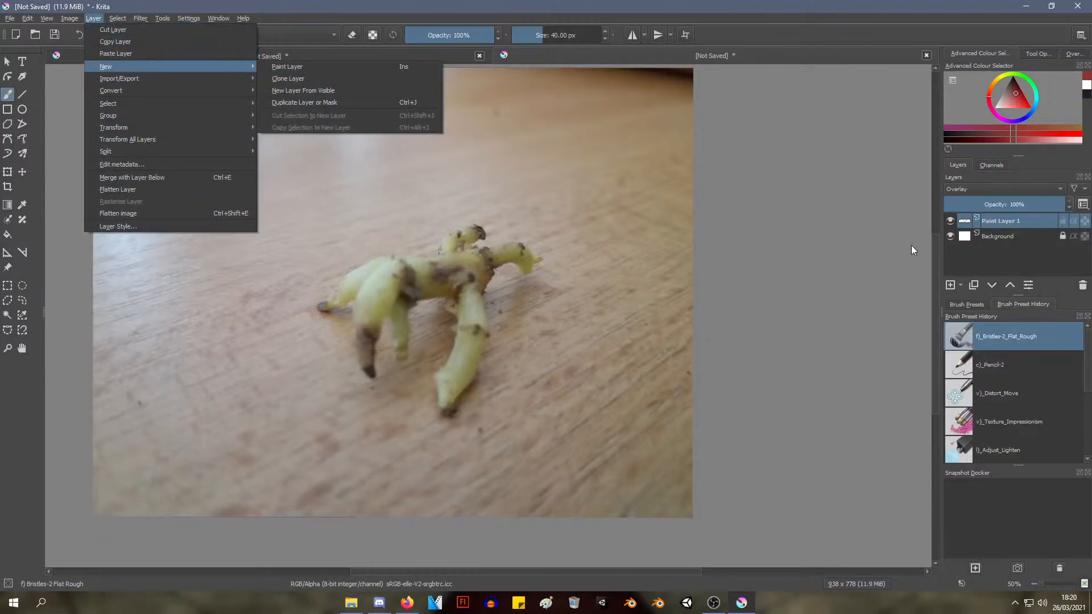
pyautogui.click(288, 68)
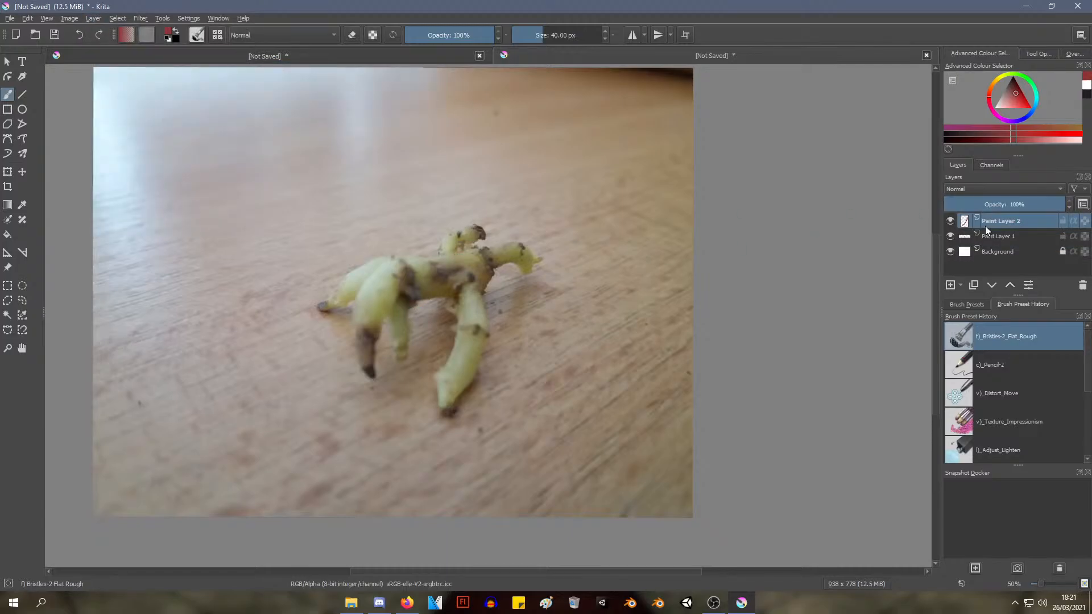
# Try the Overlay and Colour blending modes on the new paint layer
pyautogui.click(964, 190)
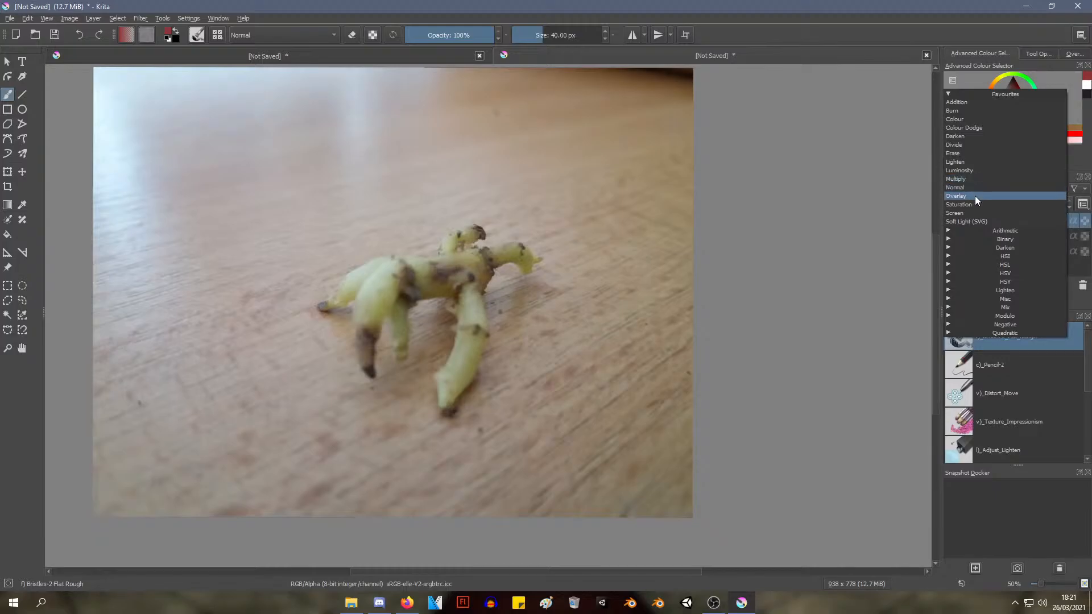
pyautogui.click(975, 195)
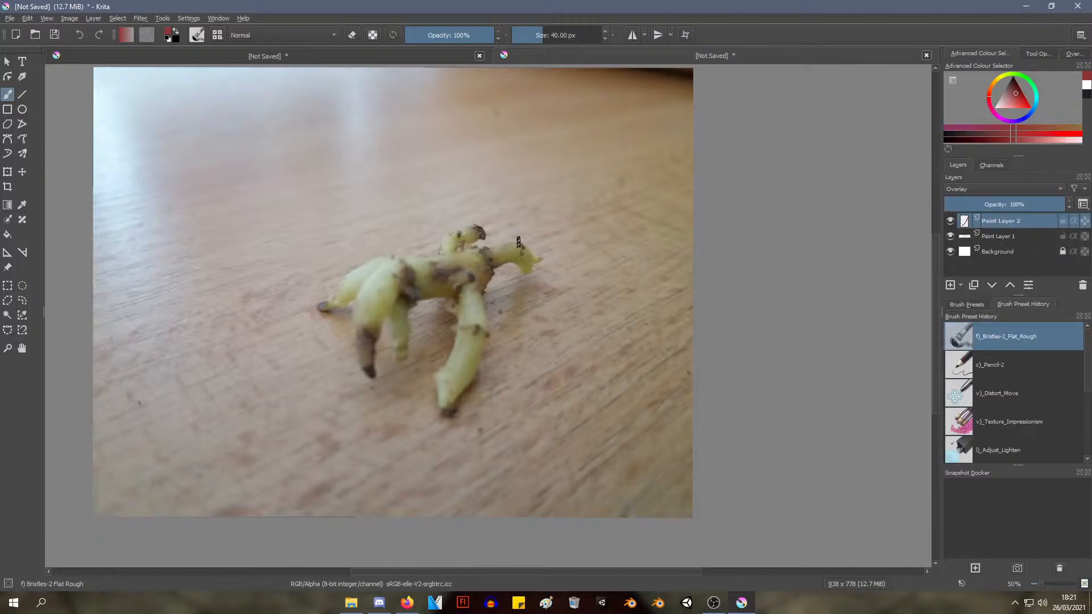
pyautogui.click(998, 189)
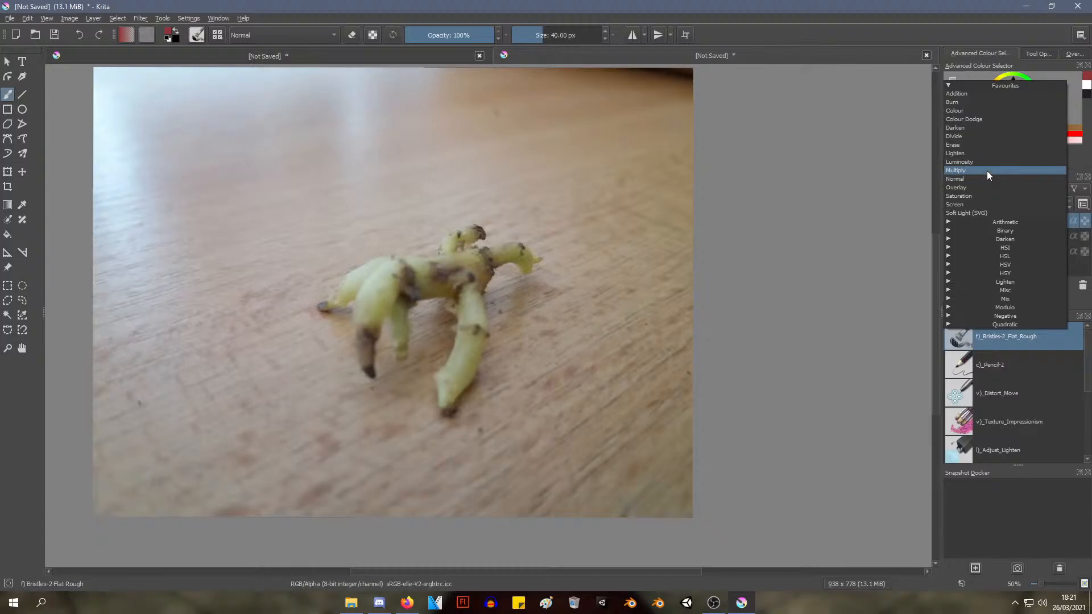
pyautogui.click(978, 111)
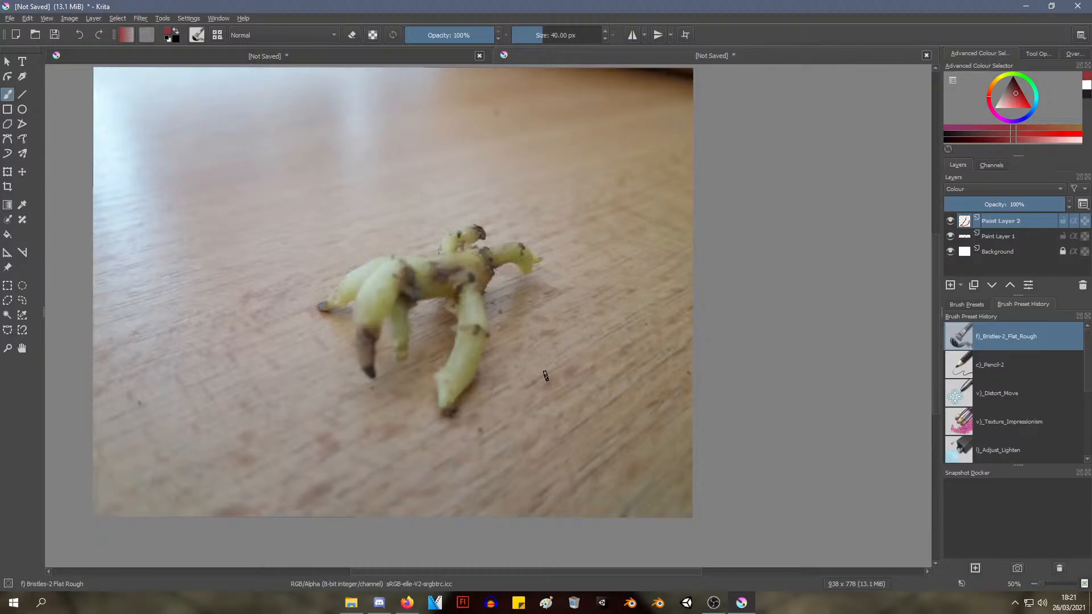
# Undo the blending mode changes on the new paint layer
pyautogui.hotkey('ctrl', 'z')
pyautogui.hotkey('ctrl', 'z')
pyautogui.hotkey('ctrl', 'z')
pyautogui.scroll(-4, 645, 277)
pyautogui.scroll(3, 738, 311)
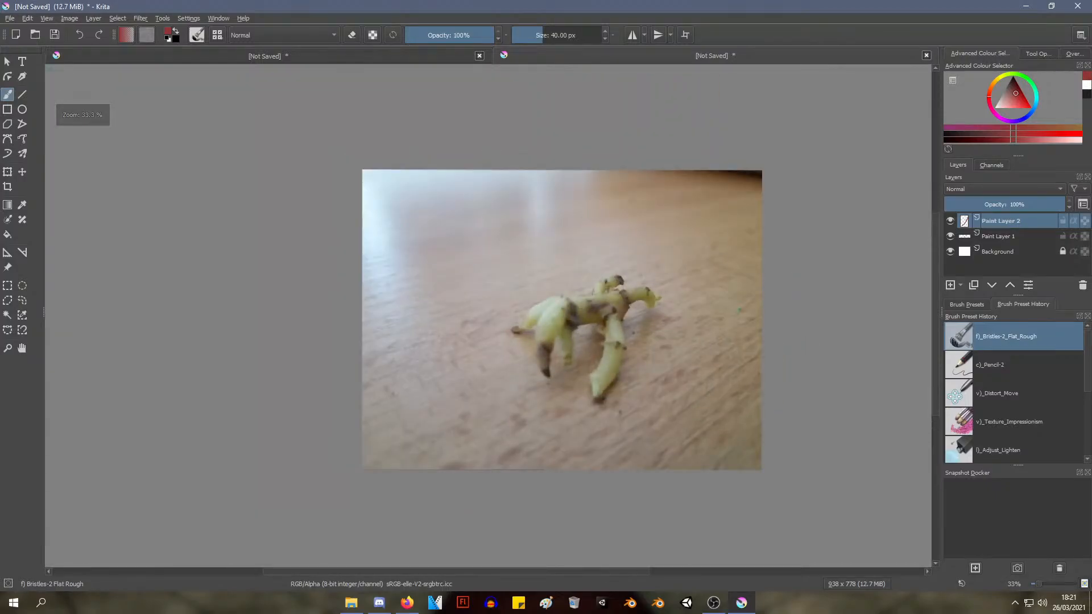
# Try the Select Shapes tool on the reference photo, and undo the added paint layer, brush strokes and canvas crop
pyautogui.click(7, 61)
pyautogui.click(366, 207)
pyautogui.hotkey('ctrl', 'z')
pyautogui.hotkey('ctrl', 'z')
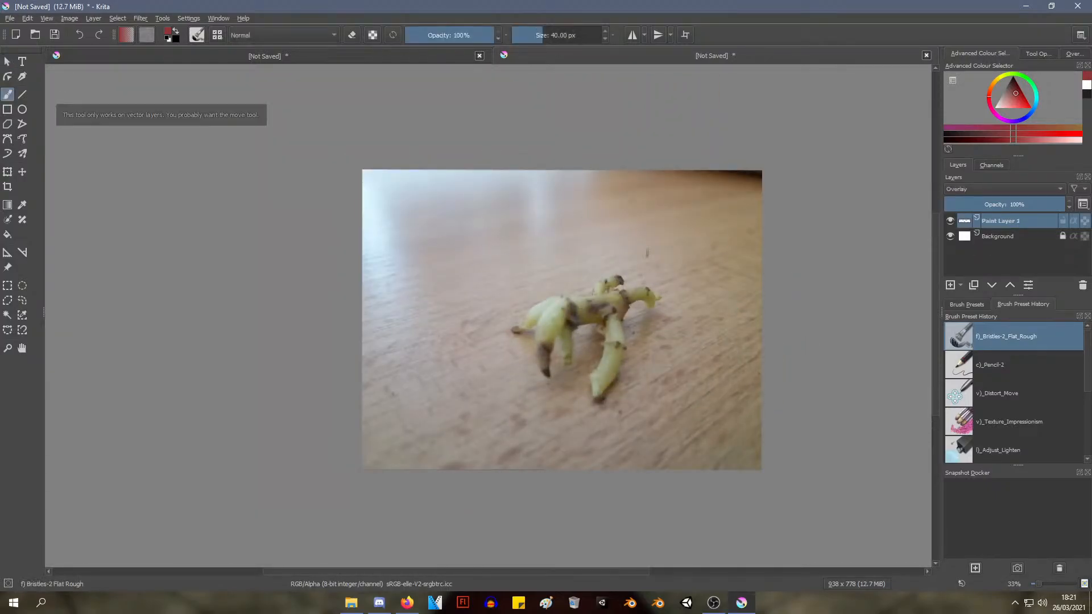
pyautogui.hotkey('ctrl', 'z')
pyautogui.hotkey('ctrl', 'z')
pyautogui.hotkey('ctrl', 'z')
pyautogui.hotkey('ctrl', 'z')
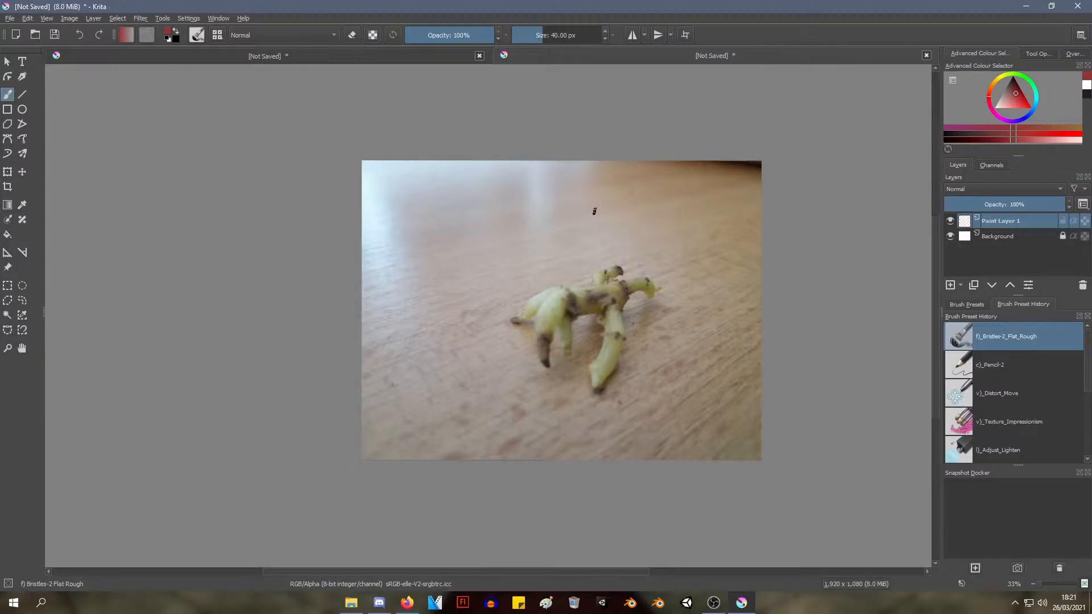
# Undo the remaining changes to the reference photo, including its insertion, back to a blank canvas
pyautogui.hotkey('ctrl', 'z')
pyautogui.hotkey('ctrl', 'z')
pyautogui.moveTo(674, 378)
pyautogui.mouseDown()
pyautogui.moveTo(609, 329)
pyautogui.moveTo(624, 320)
pyautogui.mouseUp()
pyautogui.hotkey('ctrl', 'z')
pyautogui.hotkey('ctrl', 'z')
pyautogui.hotkey('ctrl', 'z')
pyautogui.hotkey('ctrl', 'z')
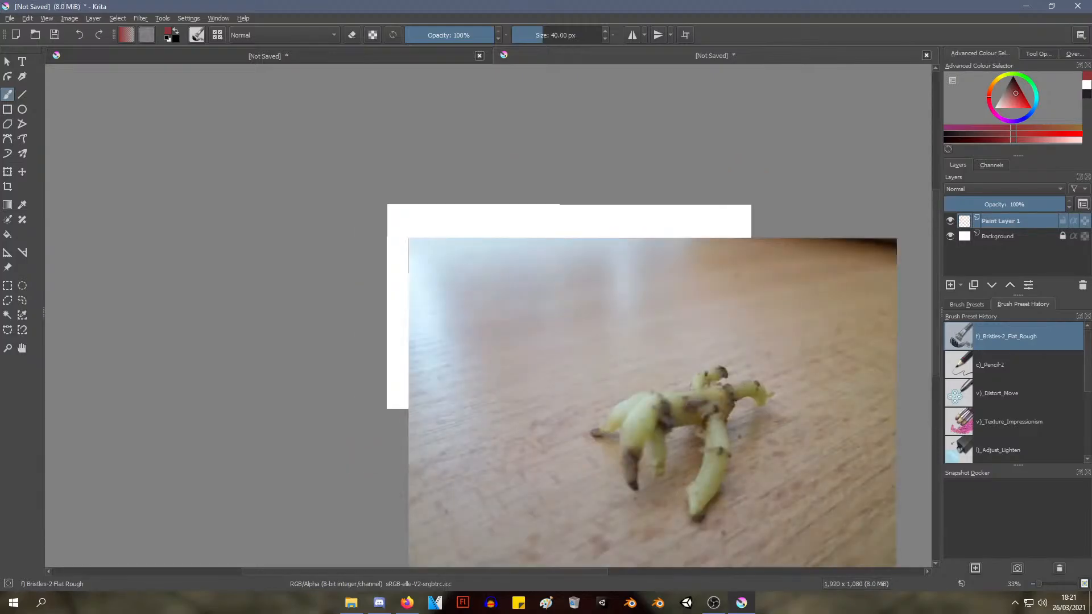
pyautogui.hotkey('ctrl', 'z')
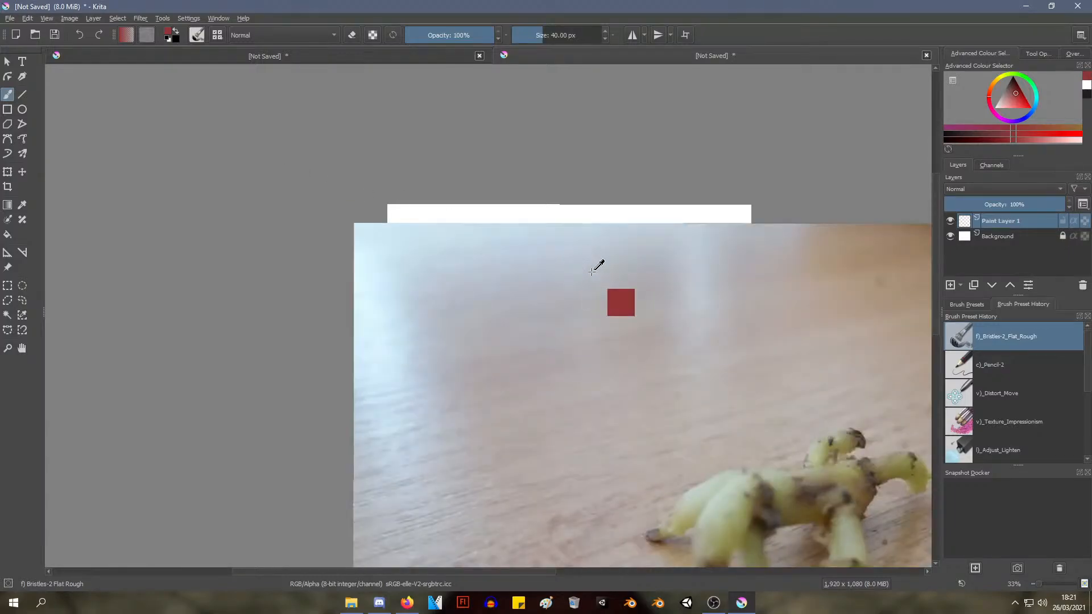
pyautogui.hotkey('ctrl', 'z')
pyautogui.hotkey('ctrl', 'z')
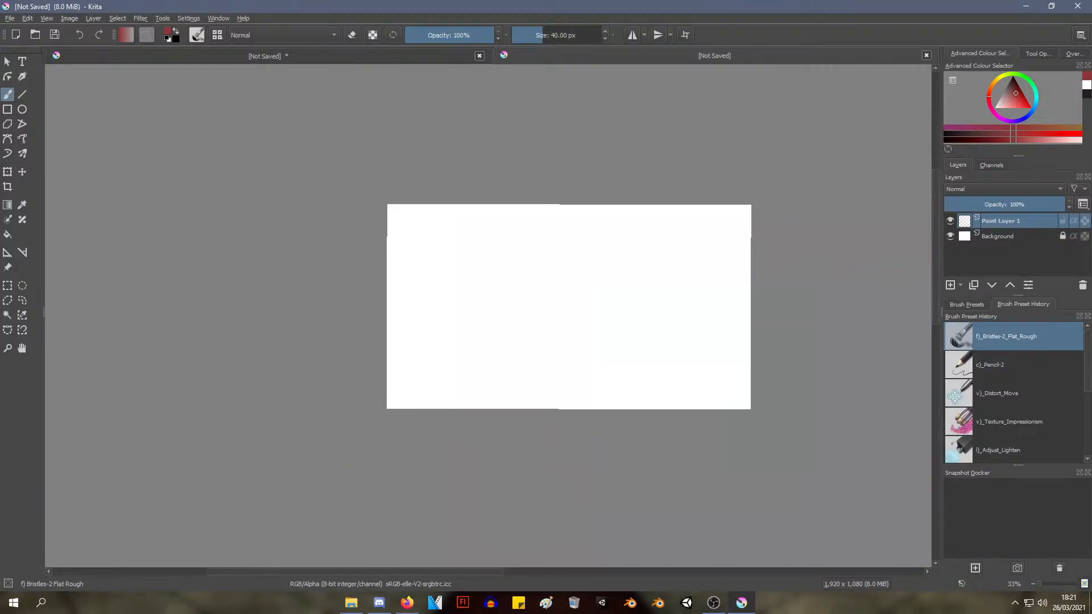
# Insert the root photo again as a reference image, place it just left of the canvas and deselect it
pyautogui.hotkey('alt', 'Tab')
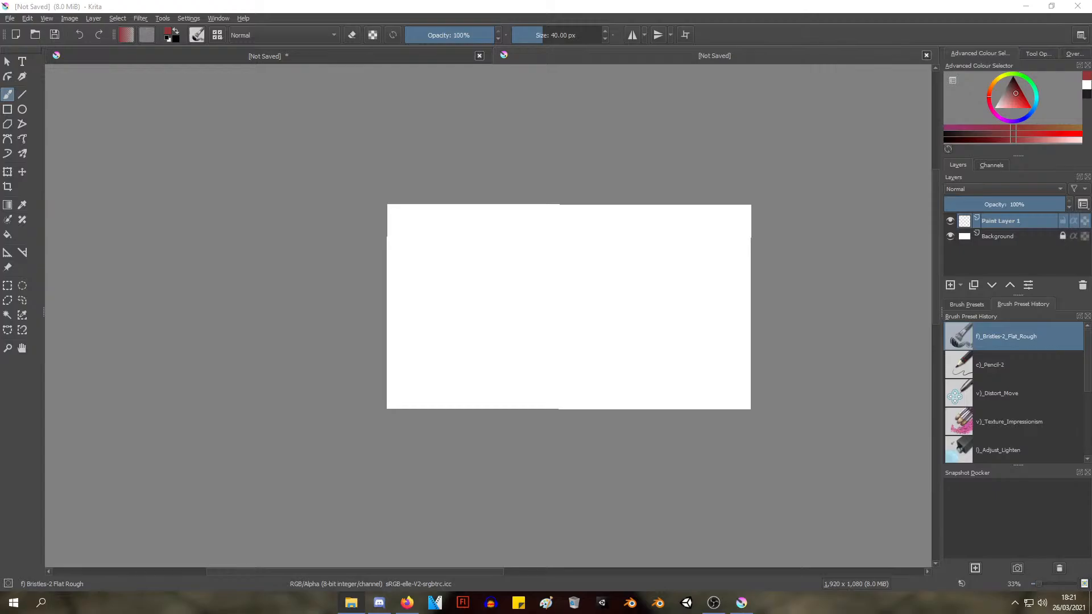
pyautogui.moveTo(708, 209); pyautogui.dragTo(221, 281)
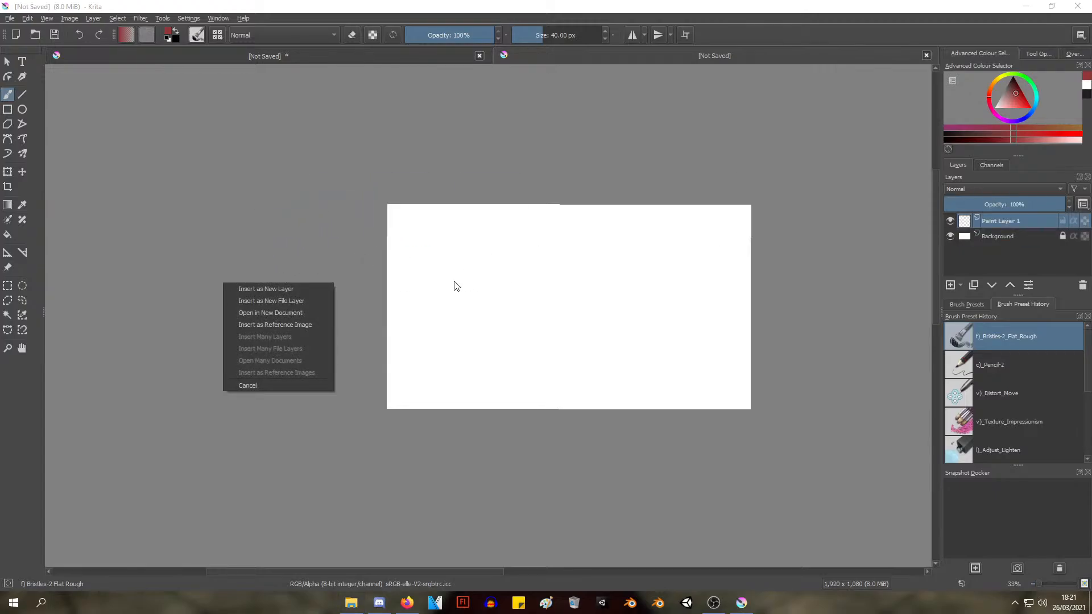
pyautogui.click(298, 324)
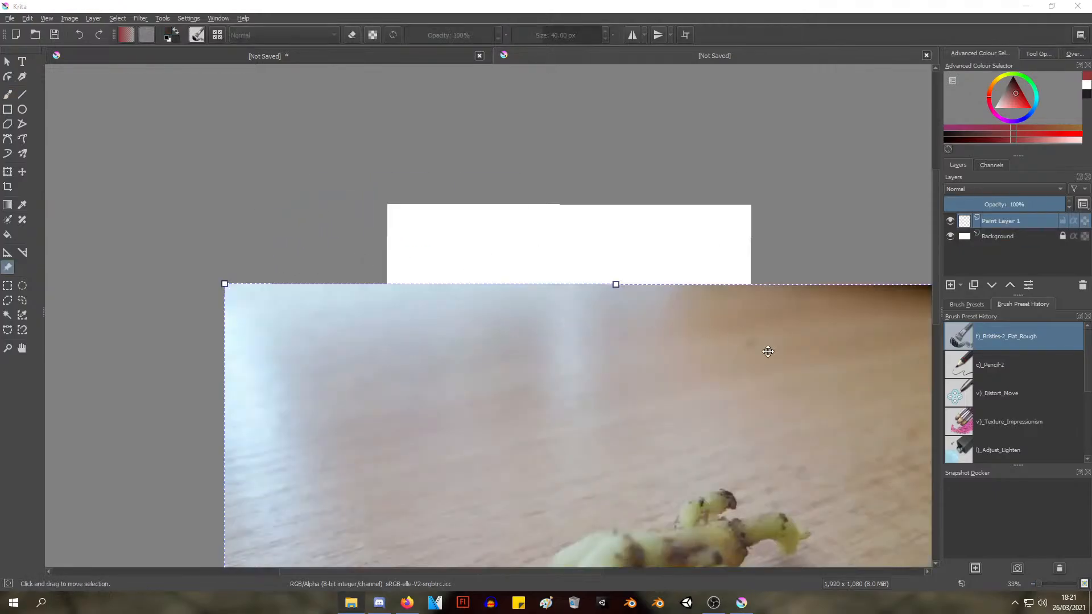
pyautogui.moveTo(768, 352); pyautogui.dragTo(404, 245)
pyautogui.moveTo(641, 181); pyautogui.dragTo(336, 224)
pyautogui.scroll(3, 475, 300)
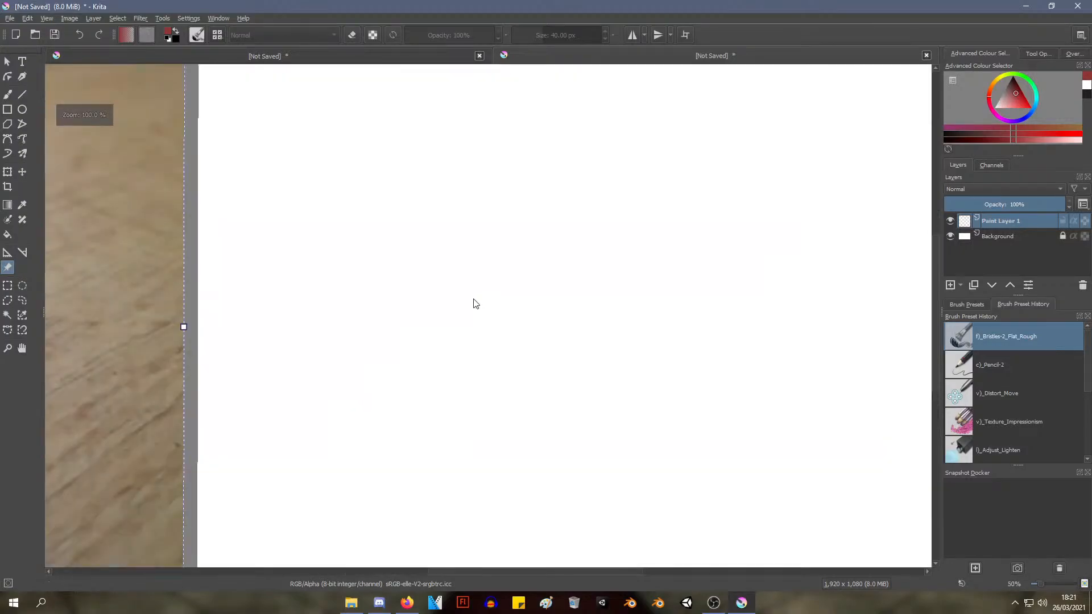
pyautogui.scroll(-1, 475, 303)
pyautogui.moveTo(409, 263); pyautogui.dragTo(629, 261)
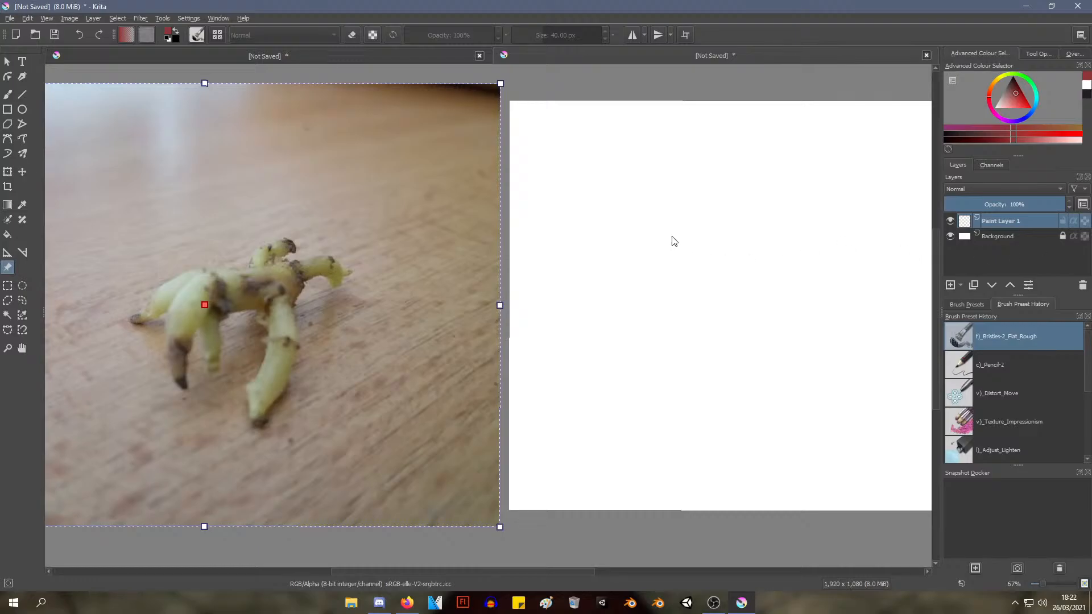
pyautogui.click(650, 236)
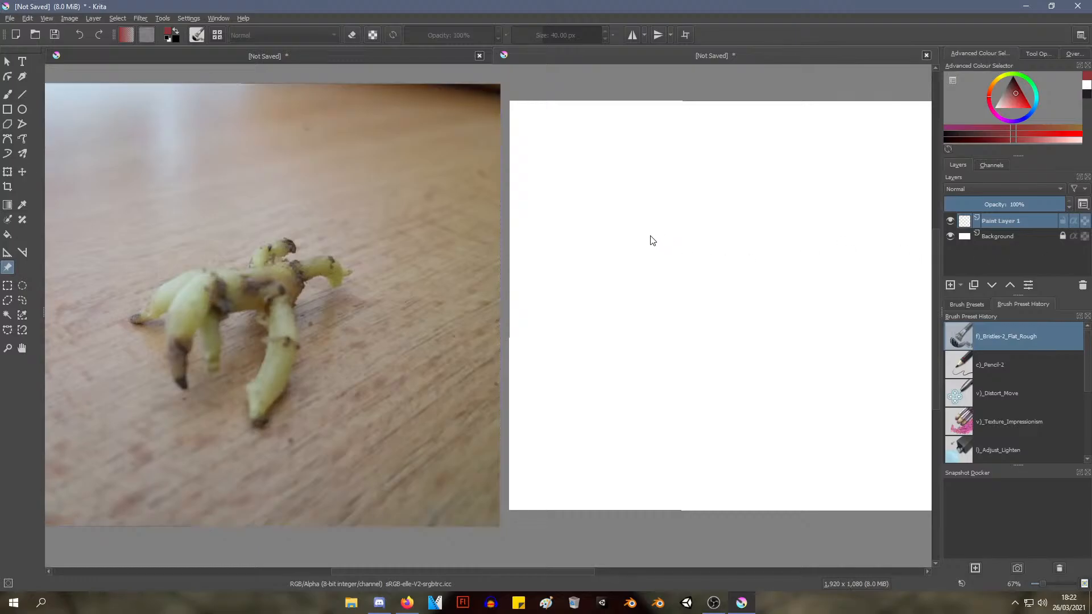
# Try sketching the root's front leg in red with the f)_Bristles-2_Flat_Rough freehand brush
pyautogui.click(8, 94)
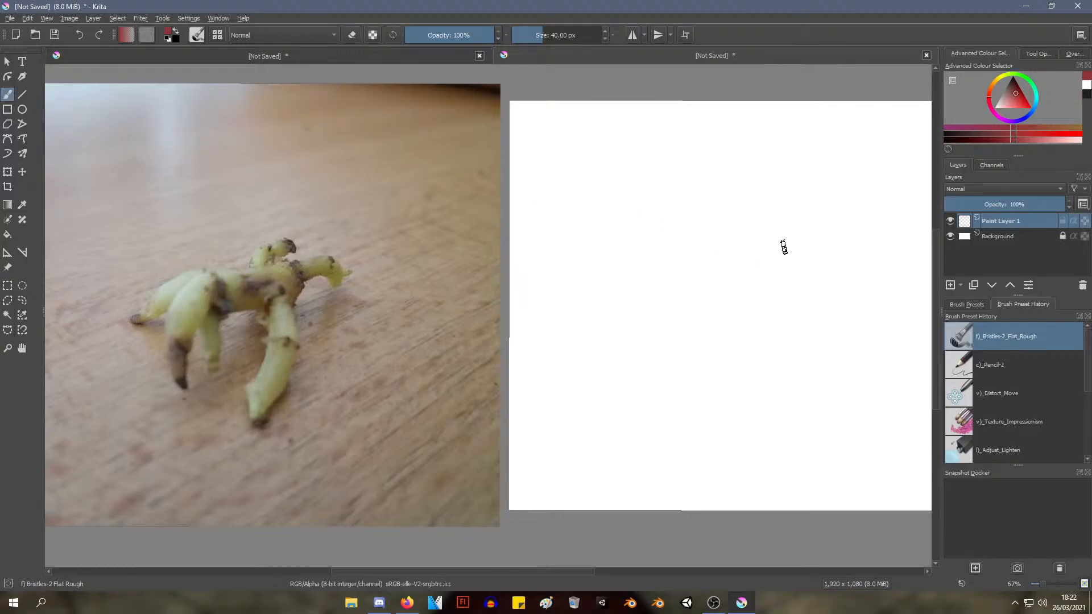
pyautogui.moveTo(664, 232); pyautogui.dragTo(647, 324)
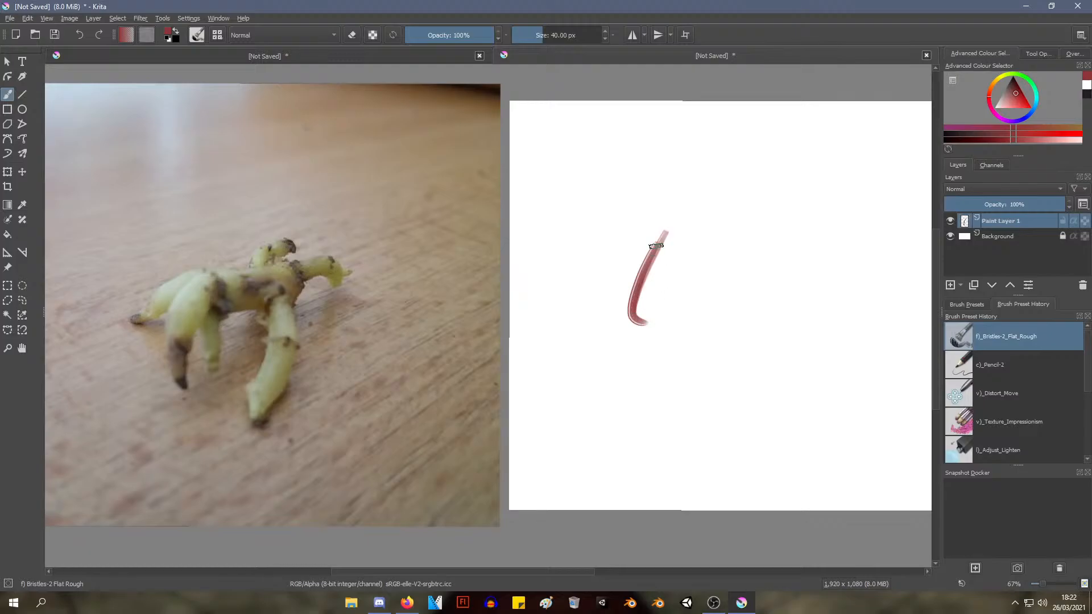
pyautogui.hotkey('ctrl', 'z')
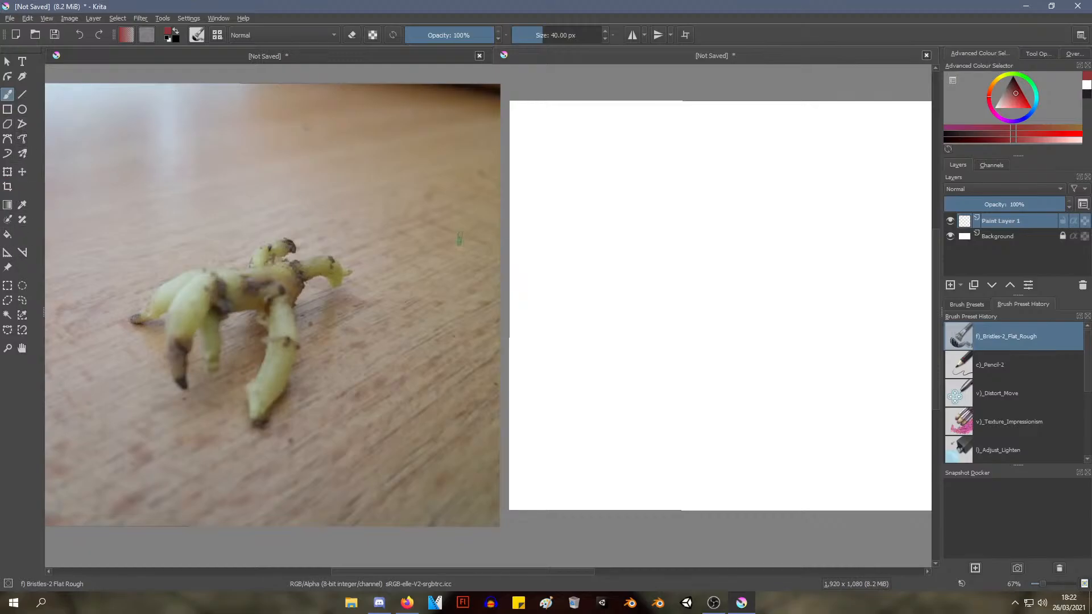
pyautogui.moveTo(671, 239)
pyautogui.mouseDown()
pyautogui.moveTo(629, 305)
pyautogui.moveTo(626, 360)
pyautogui.moveTo(620, 349)
pyautogui.mouseUp()
pyautogui.moveTo(652, 261)
pyautogui.mouseDown()
pyautogui.moveTo(617, 368)
pyautogui.moveTo(622, 401)
pyautogui.moveTo(643, 333)
pyautogui.moveTo(641, 347)
pyautogui.mouseUp()
pyautogui.moveTo(629, 429); pyautogui.dragTo(657, 340)
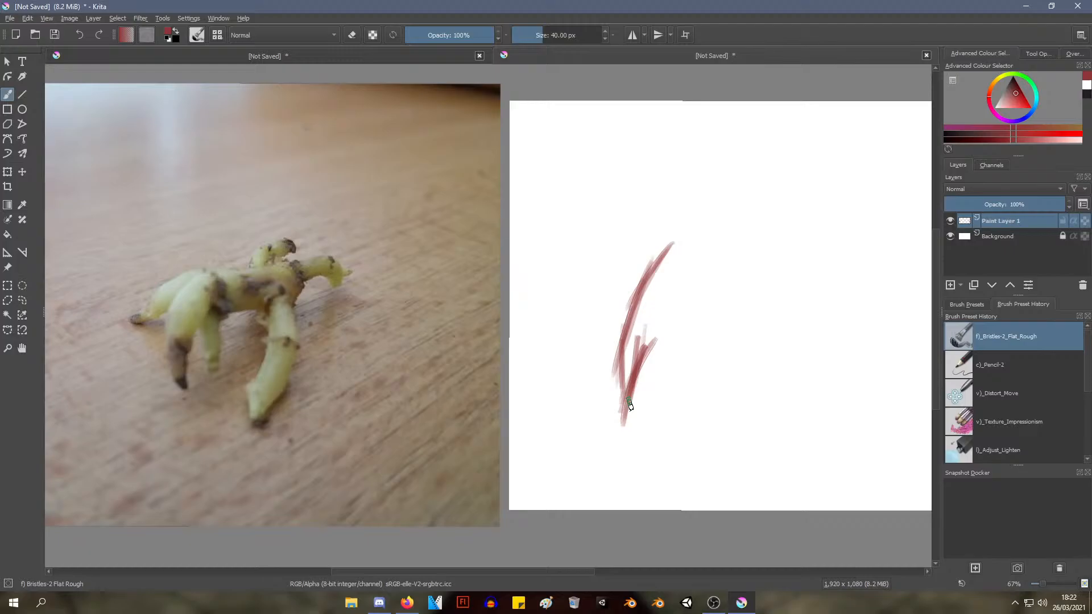
# Undo all the red bristle brush strokes on Paint Layer 1
pyautogui.hotkey('ctrl', 'z')
pyautogui.hotkey('ctrl', 'z')
pyautogui.hotkey('ctrl', 'z')
pyautogui.keyDown('ctrl'); pyautogui.click(620, 371); pyautogui.keyUp('ctrl')
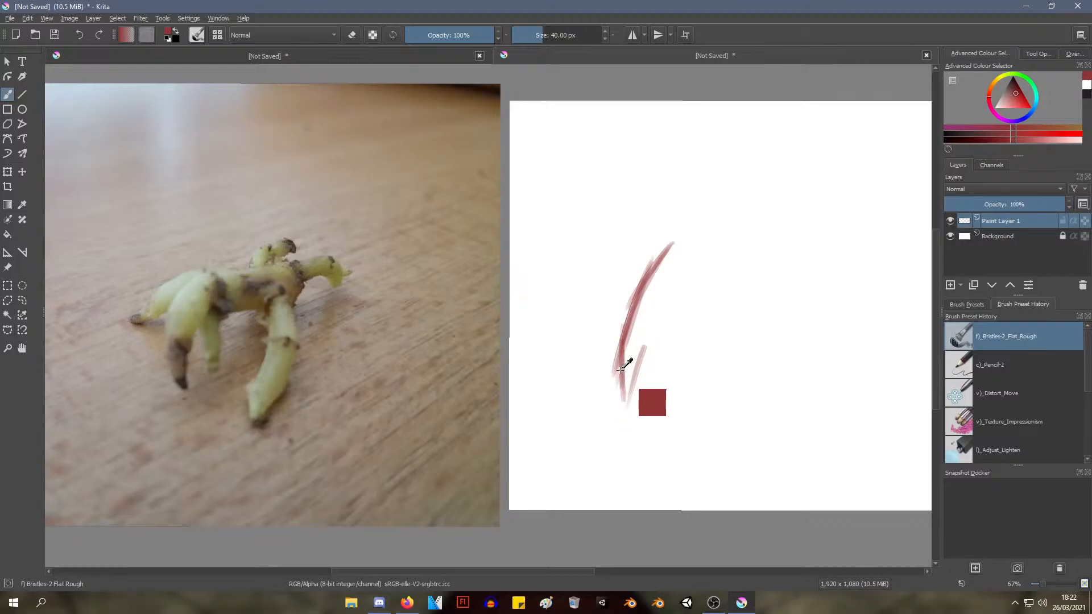
pyautogui.hotkey('ctrl', 'z')
pyautogui.hotkey('ctrl', 'z')
pyautogui.hotkey('ctrl', 'z')
pyautogui.hotkey('ctrl', 'z')
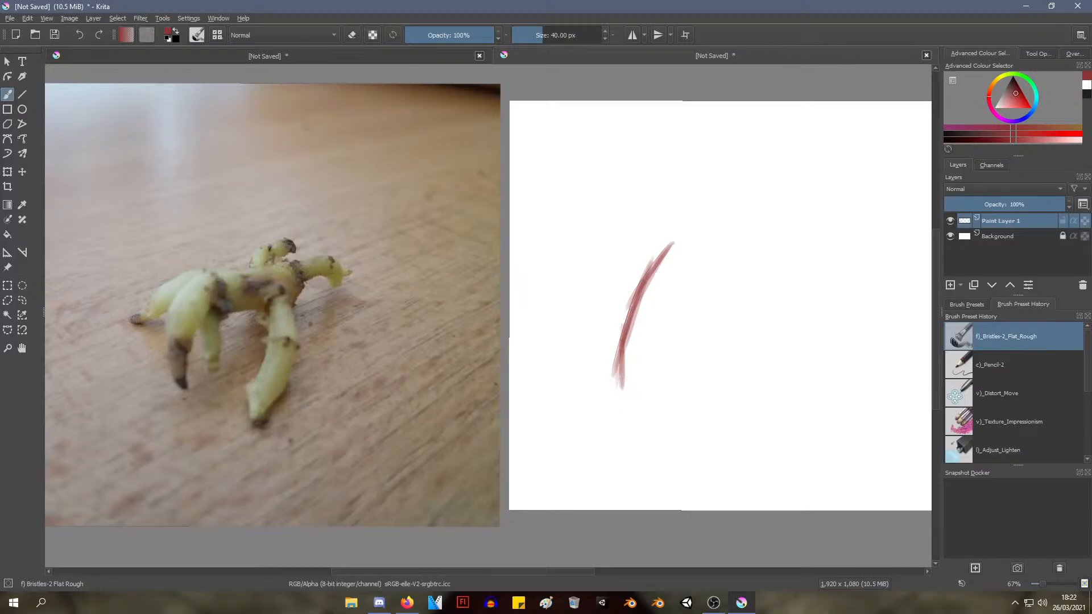
pyautogui.hotkey('ctrl', 'z')
pyautogui.hotkey('ctrl', 'z')
pyautogui.hotkey('ctrl', 'z')
pyautogui.hotkey('ctrl', 'z')
pyautogui.hotkey('ctrl', 'z')
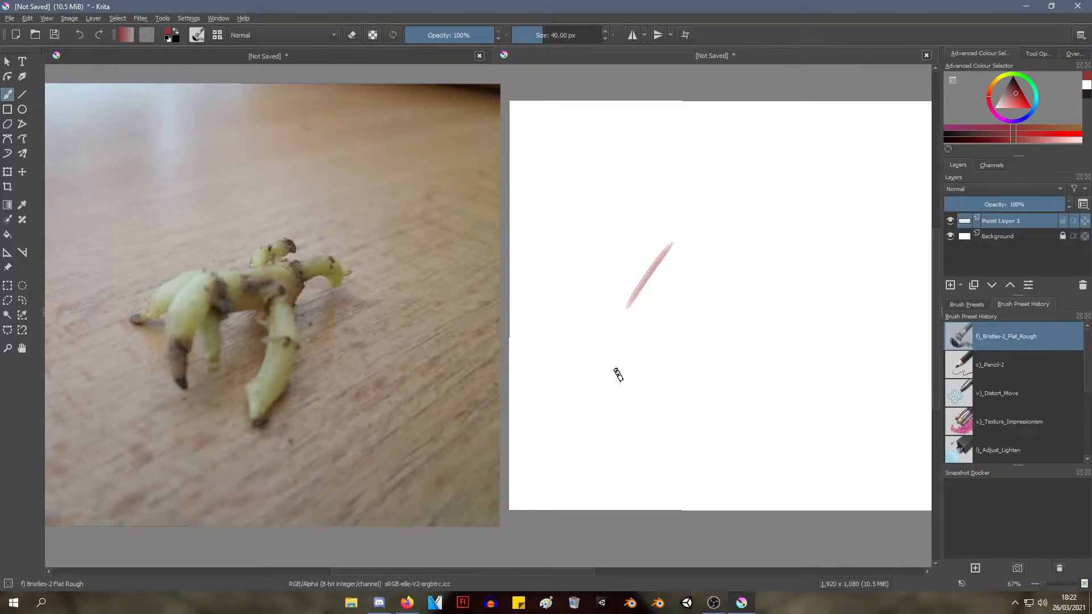
pyautogui.hotkey('ctrl', 'z')
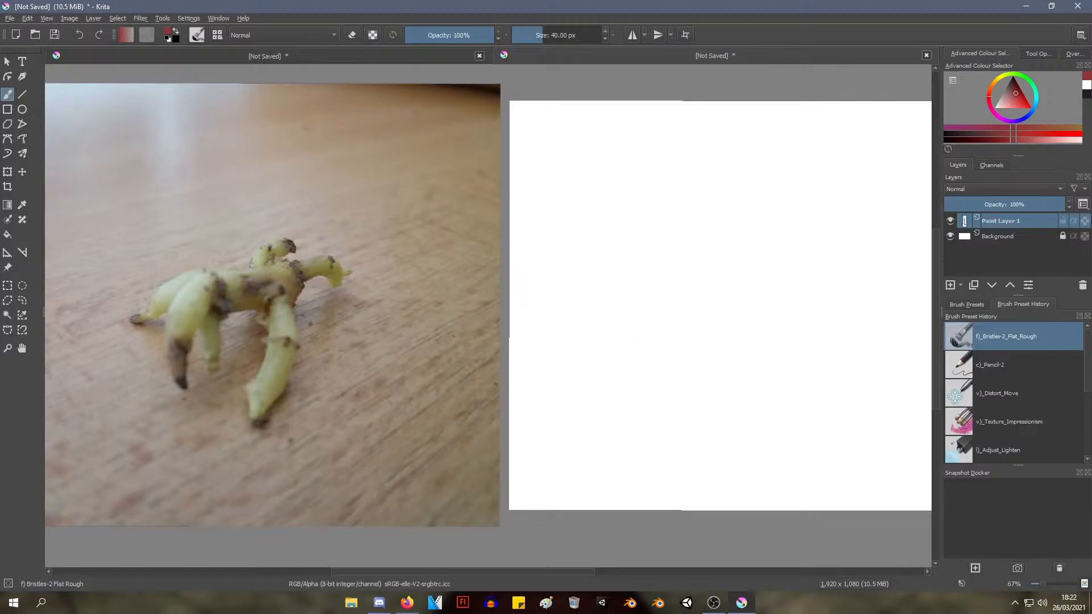
# Switch to the c)_Pencil-2 brush preset, undo a test stroke and set the drawing colour to black
pyautogui.rightClick(709, 268)
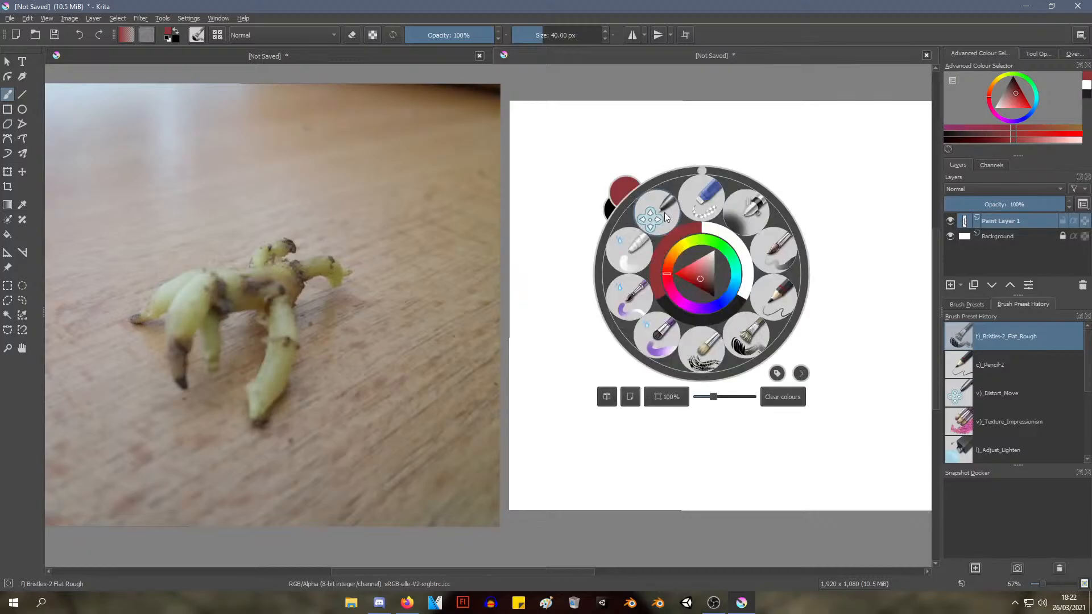
pyautogui.click(765, 296)
pyautogui.moveTo(688, 268); pyautogui.dragTo(664, 361)
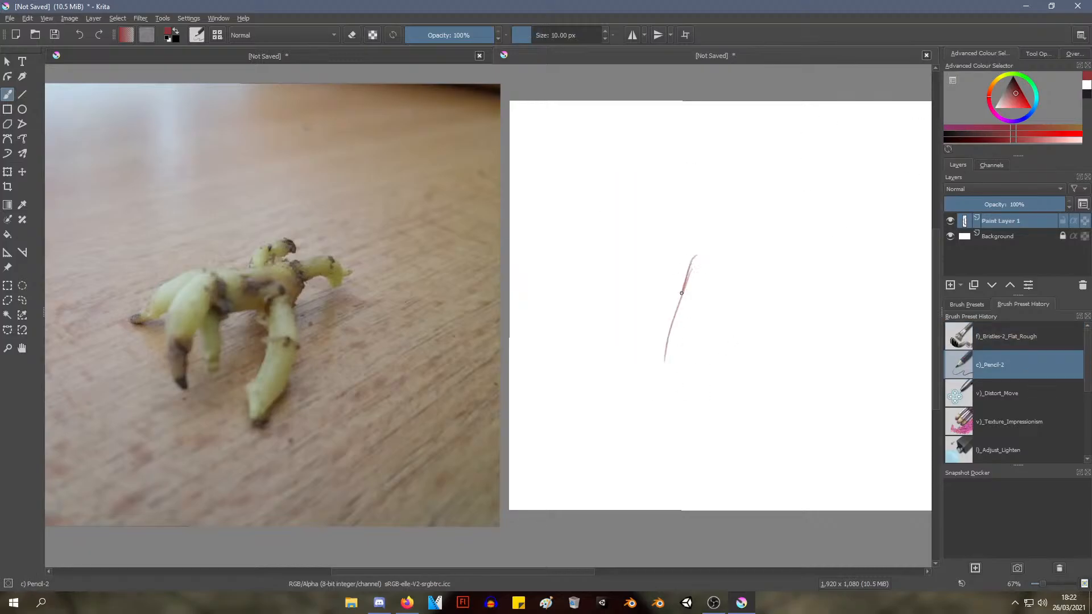
pyautogui.hotkey('ctrl', 'z')
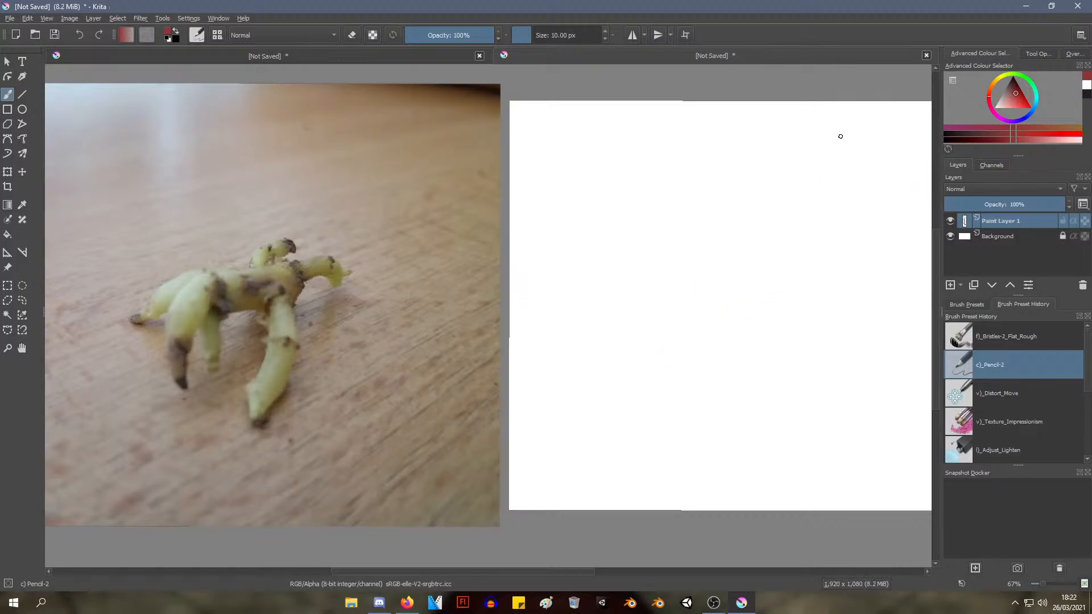
pyautogui.moveTo(1020, 89); pyautogui.dragTo(1018, 73)
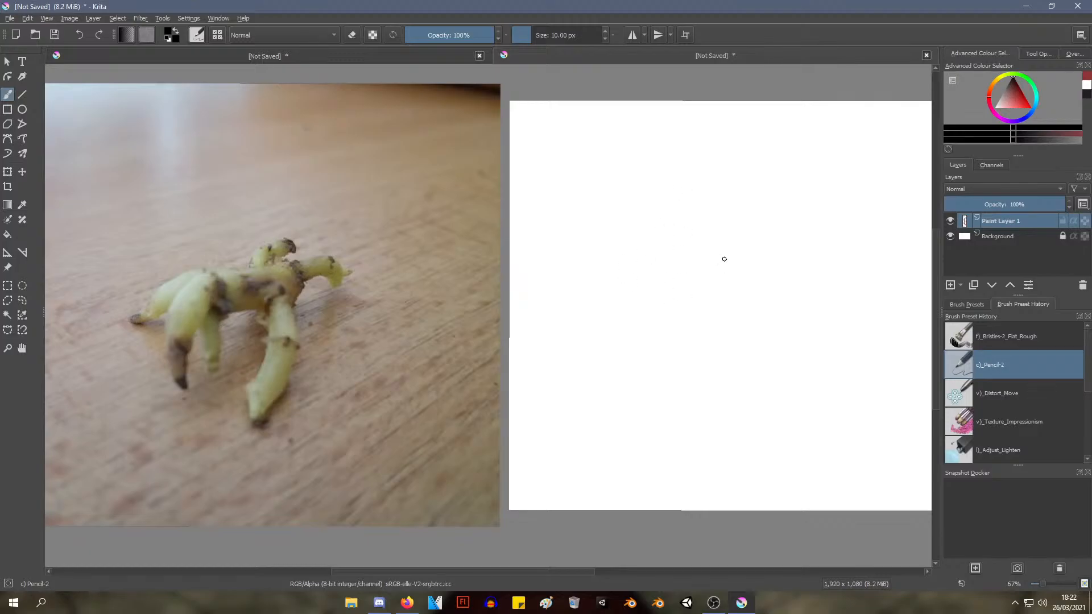
# Sketch the long curved outer edge and pointed tip of the root's front leg with black pencil strokes
pyautogui.moveTo(680, 236); pyautogui.dragTo(656, 281)
pyautogui.moveTo(689, 229); pyautogui.dragTo(650, 283)
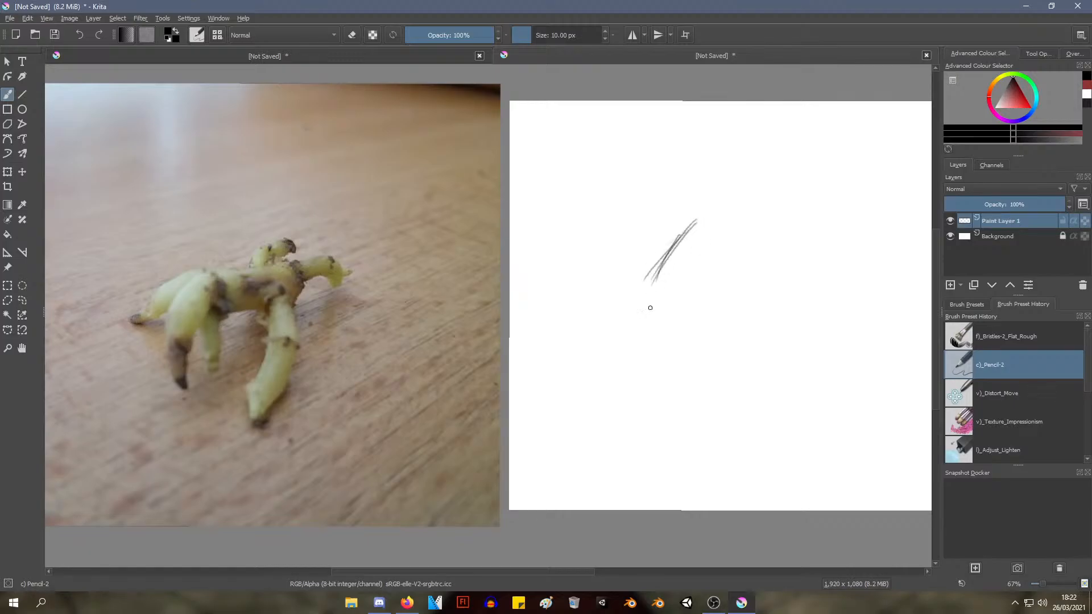
pyautogui.moveTo(689, 228); pyautogui.dragTo(645, 287)
pyautogui.moveTo(685, 237); pyautogui.dragTo(633, 321)
pyautogui.moveTo(655, 267); pyautogui.dragTo(630, 339)
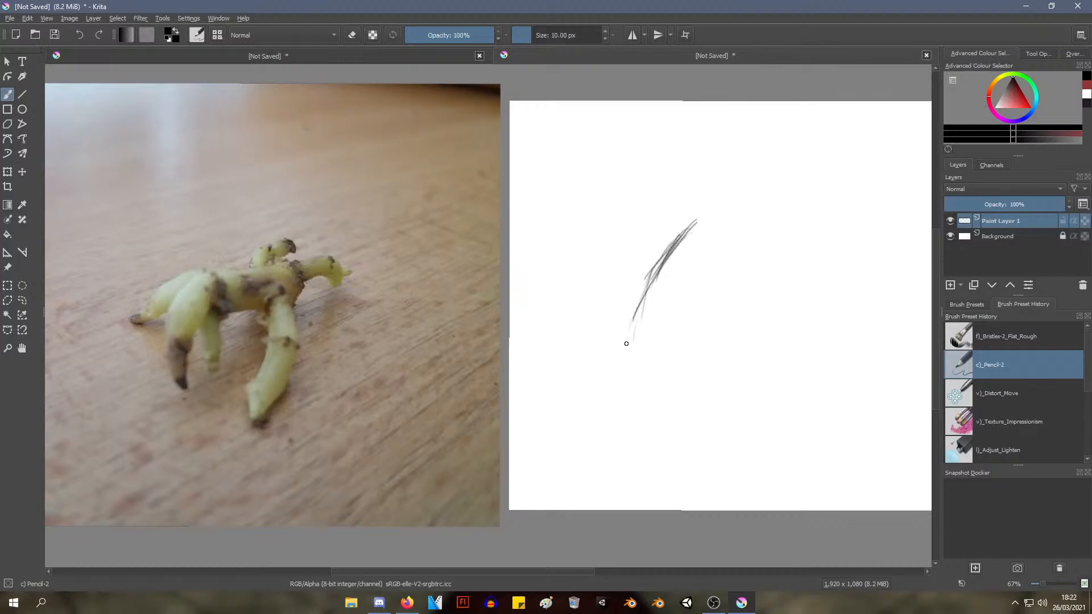
pyautogui.moveTo(666, 264)
pyautogui.mouseDown()
pyautogui.moveTo(631, 331)
pyautogui.moveTo(650, 279)
pyautogui.moveTo(630, 321)
pyautogui.moveTo(628, 356)
pyautogui.mouseUp()
pyautogui.moveTo(645, 299)
pyautogui.mouseDown()
pyautogui.moveTo(629, 373)
pyautogui.moveTo(628, 346)
pyautogui.mouseUp()
pyautogui.moveTo(635, 386)
pyautogui.mouseDown()
pyautogui.moveTo(633, 327)
pyautogui.moveTo(628, 387)
pyautogui.moveTo(640, 400)
pyautogui.moveTo(661, 335)
pyautogui.mouseUp()
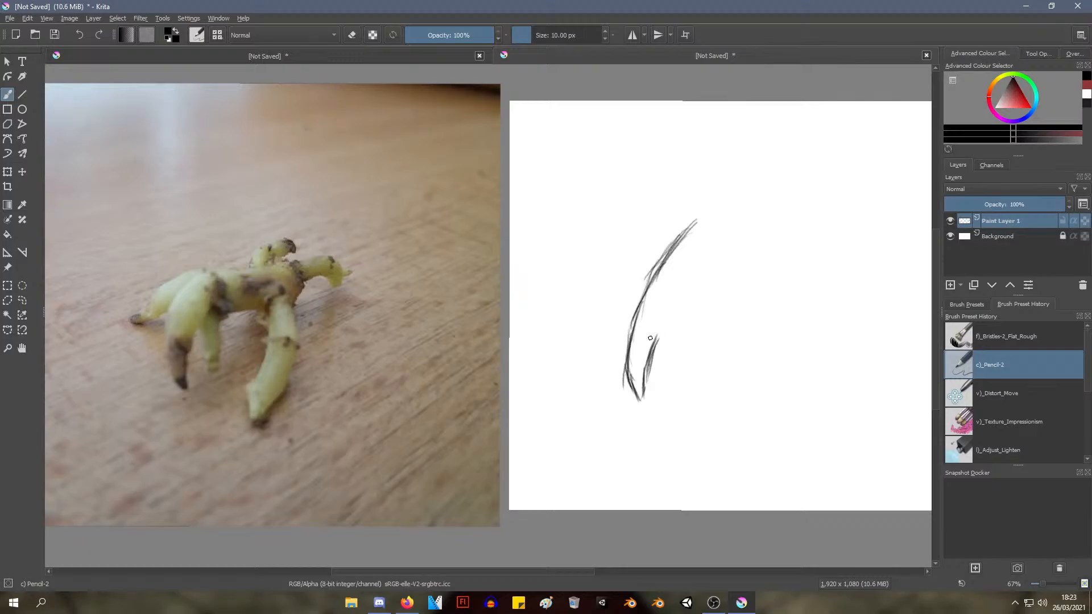
# Sketch the front leg's inner contour, darken its outer edge and round off its top
pyautogui.moveTo(653, 302)
pyautogui.mouseDown()
pyautogui.moveTo(663, 342)
pyautogui.moveTo(724, 256)
pyautogui.mouseUp()
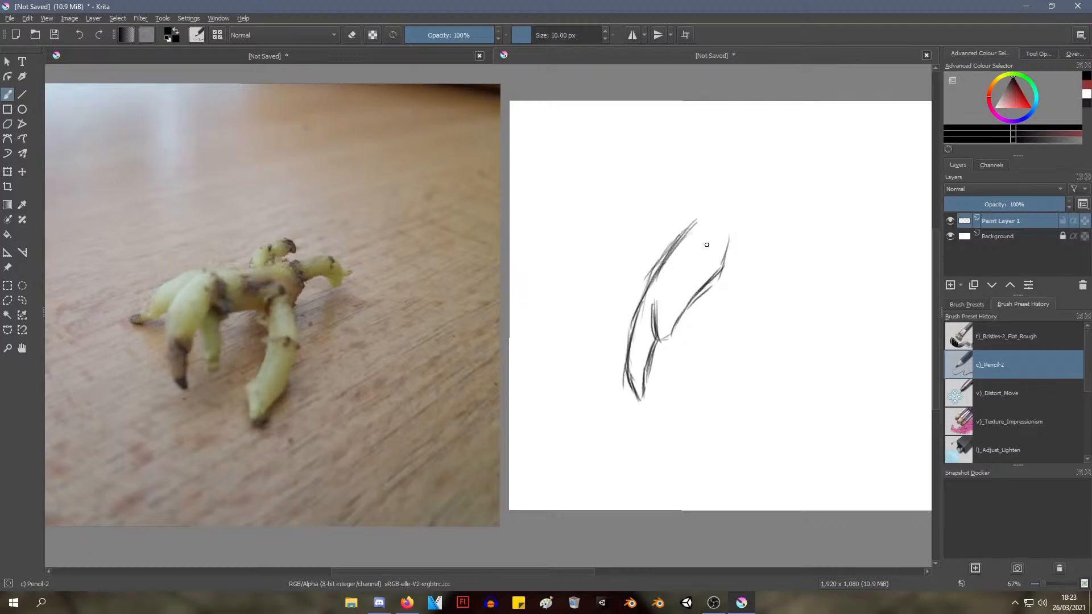
pyautogui.moveTo(638, 303); pyautogui.dragTo(670, 233)
pyautogui.moveTo(652, 277); pyautogui.dragTo(688, 224)
pyautogui.moveTo(659, 259); pyautogui.dragTo(696, 216)
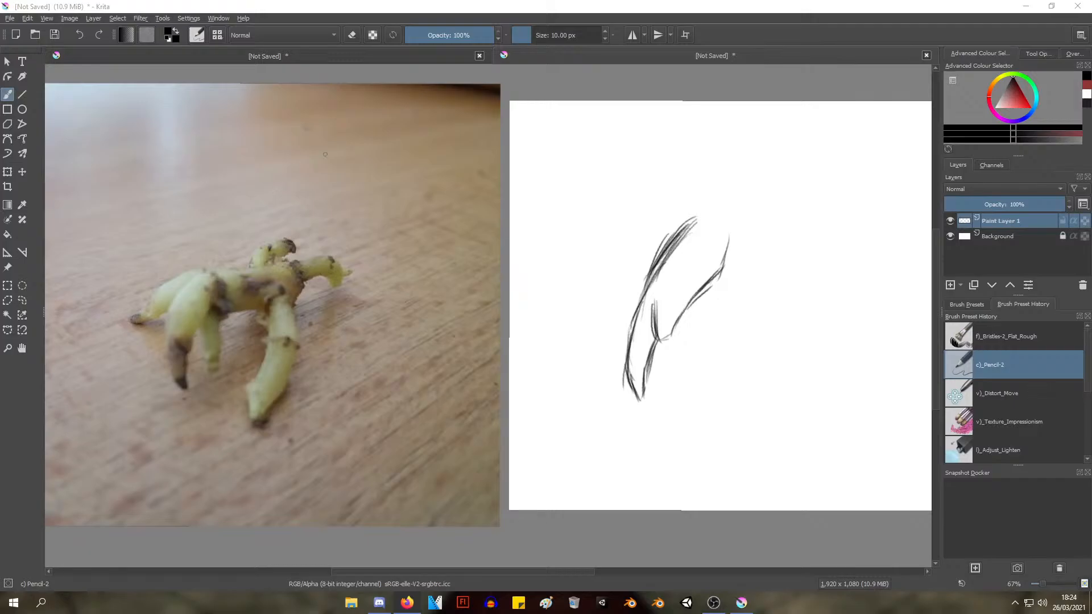
pyautogui.moveTo(632, 307); pyautogui.dragTo(674, 233)
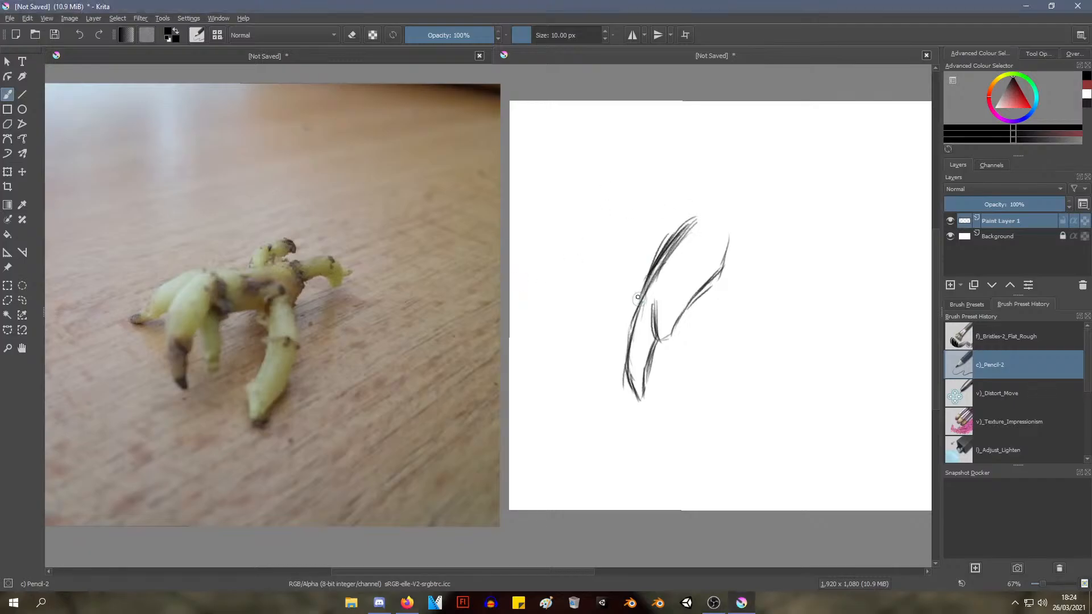
pyautogui.moveTo(642, 284)
pyautogui.mouseDown()
pyautogui.moveTo(672, 232)
pyautogui.moveTo(655, 252)
pyautogui.moveTo(713, 214)
pyautogui.moveTo(686, 219)
pyautogui.moveTo(683, 235)
pyautogui.moveTo(734, 232)
pyautogui.mouseUp()
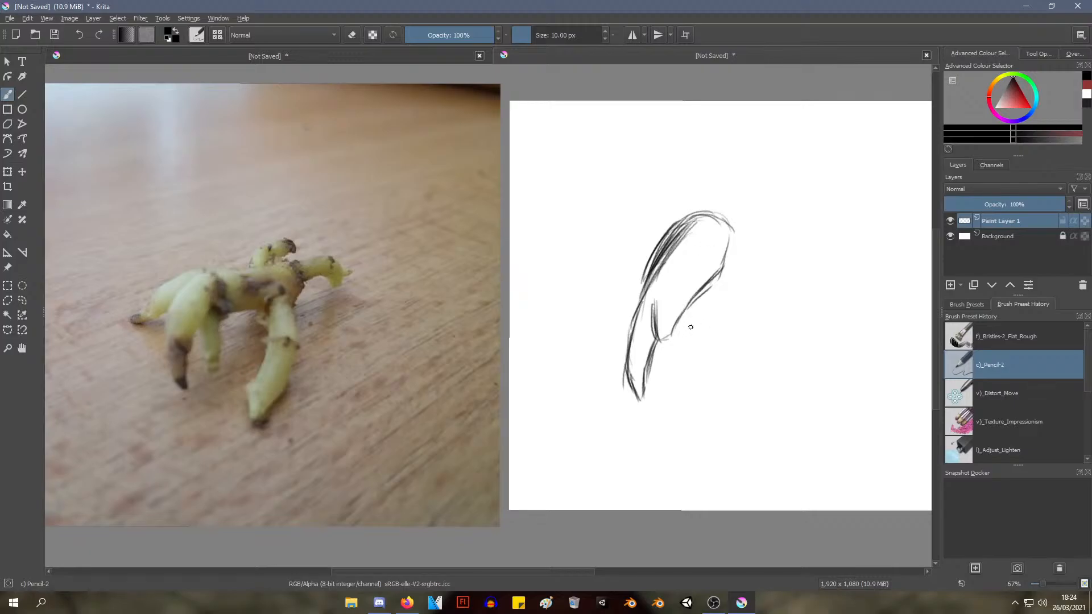
# Sketch the shorter second leg behind the front leg and start the body's upper line
pyautogui.moveTo(691, 301)
pyautogui.mouseDown()
pyautogui.moveTo(681, 364)
pyautogui.moveTo(714, 336)
pyautogui.moveTo(693, 320)
pyautogui.moveTo(687, 335)
pyautogui.moveTo(709, 338)
pyautogui.moveTo(711, 324)
pyautogui.mouseUp()
pyautogui.moveTo(731, 281); pyautogui.dragTo(708, 333)
pyautogui.moveTo(726, 292); pyautogui.dragTo(713, 324)
pyautogui.moveTo(721, 217)
pyautogui.mouseDown()
pyautogui.moveTo(760, 243)
pyautogui.moveTo(752, 221)
pyautogui.moveTo(792, 243)
pyautogui.moveTo(766, 239)
pyautogui.mouseUp()
pyautogui.moveTo(704, 302)
pyautogui.mouseDown()
pyautogui.moveTo(654, 300)
pyautogui.moveTo(592, 427)
pyautogui.moveTo(562, 436)
pyautogui.mouseUp()
pyautogui.moveTo(574, 397)
pyautogui.mouseDown()
pyautogui.moveTo(569, 413)
pyautogui.moveTo(573, 380)
pyautogui.moveTo(561, 413)
pyautogui.mouseUp()
# Add pencil strokes for the body's upper and lower edges extending from the front legs
pyautogui.moveTo(654, 452)
pyautogui.mouseDown()
pyautogui.moveTo(648, 533)
pyautogui.moveTo(651, 523)
pyautogui.mouseUp()
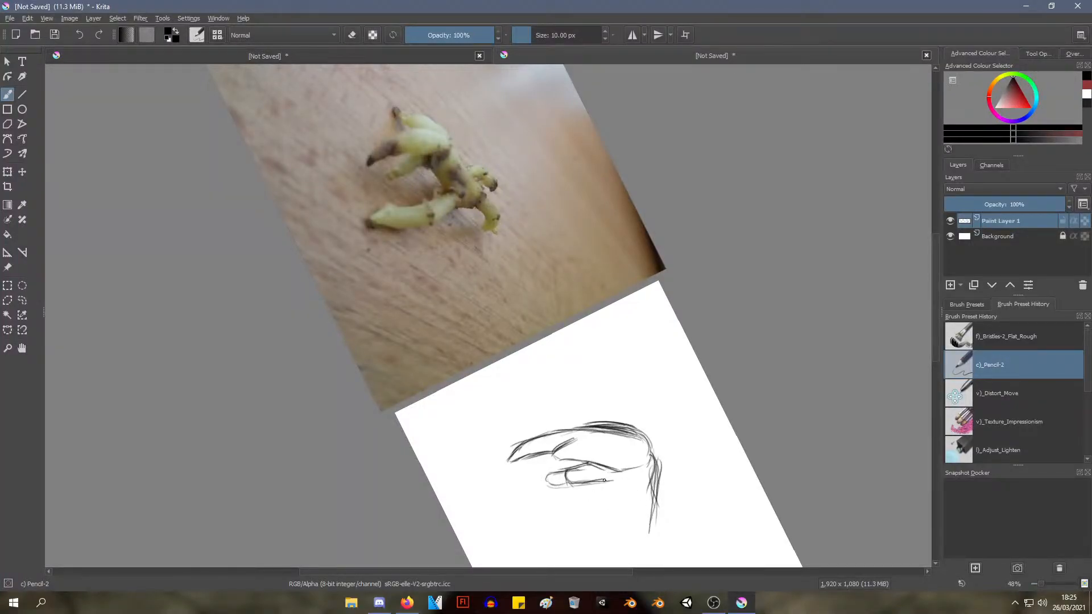
pyautogui.moveTo(620, 471); pyautogui.dragTo(609, 512)
pyautogui.moveTo(619, 470); pyautogui.dragTo(611, 521)
pyautogui.moveTo(618, 483)
pyautogui.mouseDown()
pyautogui.moveTo(615, 531)
pyautogui.moveTo(612, 515)
pyautogui.moveTo(600, 516)
pyautogui.mouseUp()
pyautogui.moveTo(655, 464)
pyautogui.mouseDown()
pyautogui.moveTo(653, 509)
pyautogui.moveTo(676, 520)
pyautogui.mouseUp()
# Sketch the rounded top of the hind leg at the far end of the body
pyautogui.moveTo(663, 397)
pyautogui.mouseDown()
pyautogui.moveTo(687, 296)
pyautogui.moveTo(687, 217)
pyautogui.moveTo(665, 165)
pyautogui.moveTo(690, 190)
pyautogui.moveTo(629, 224)
pyautogui.moveTo(686, 179)
pyautogui.moveTo(639, 185)
pyautogui.moveTo(690, 207)
pyautogui.moveTo(702, 273)
pyautogui.mouseUp()
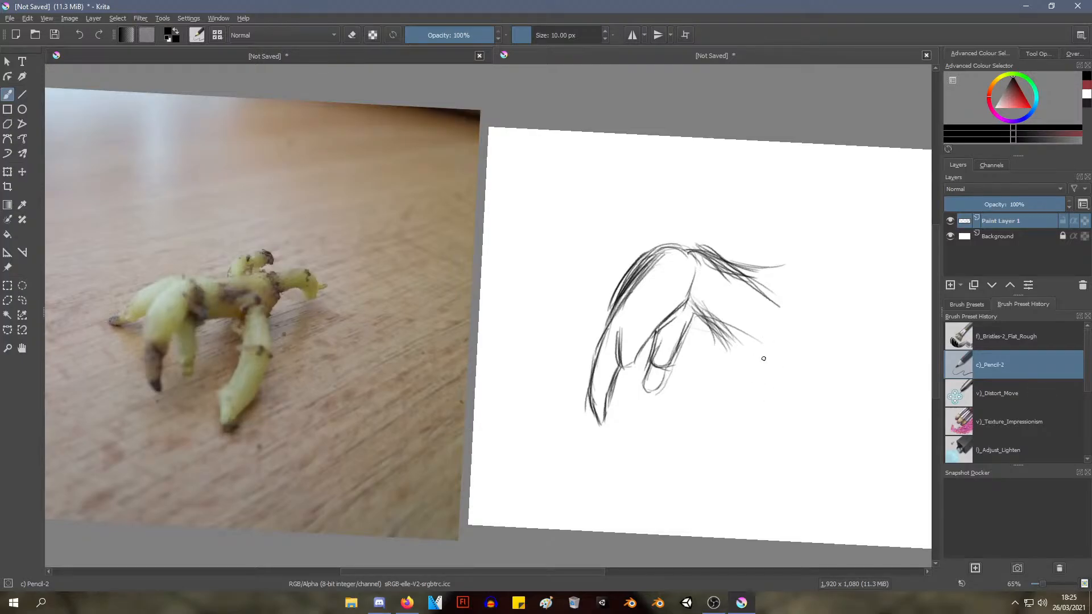
pyautogui.moveTo(768, 316); pyautogui.dragTo(811, 348)
pyautogui.moveTo(766, 316)
pyautogui.mouseDown()
pyautogui.moveTo(770, 387)
pyautogui.moveTo(754, 355)
pyautogui.mouseUp()
pyautogui.moveTo(807, 321)
pyautogui.mouseDown()
pyautogui.moveTo(784, 359)
pyautogui.moveTo(816, 365)
pyautogui.mouseUp()
pyautogui.moveTo(763, 326); pyautogui.dragTo(757, 357)
pyautogui.moveTo(759, 325)
pyautogui.mouseDown()
pyautogui.moveTo(759, 373)
pyautogui.moveTo(791, 321)
pyautogui.mouseUp()
pyautogui.moveTo(768, 320); pyautogui.dragTo(801, 332)
pyautogui.moveTo(789, 315); pyautogui.dragTo(813, 345)
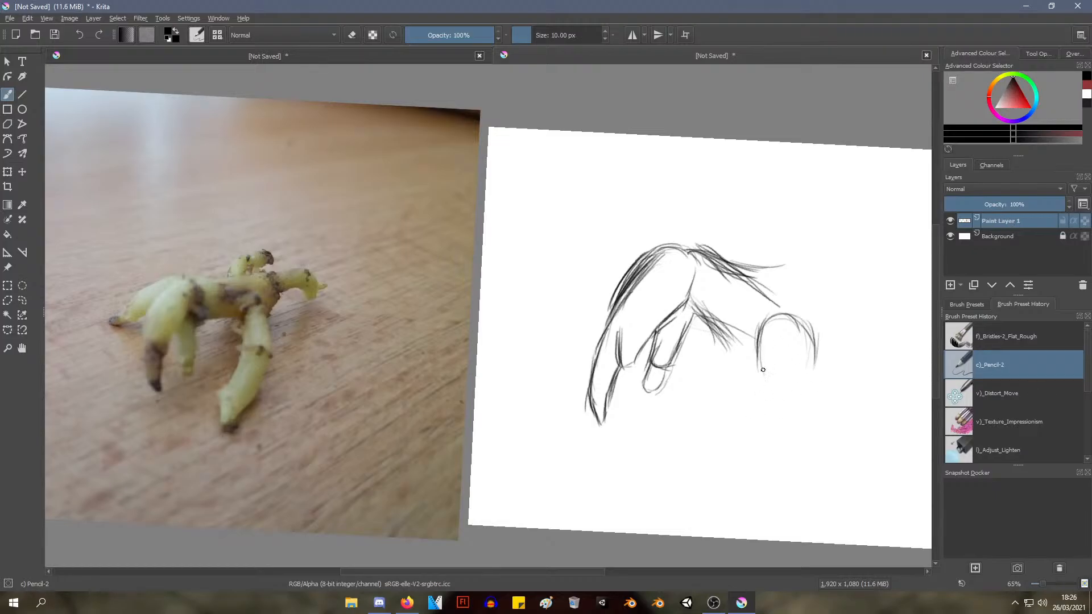
# Sketch both sides of the hind leg slanting down from its rounded top
pyautogui.moveTo(763, 358); pyautogui.dragTo(745, 422)
pyautogui.moveTo(767, 364); pyautogui.dragTo(724, 462)
pyautogui.moveTo(769, 388); pyautogui.dragTo(731, 431)
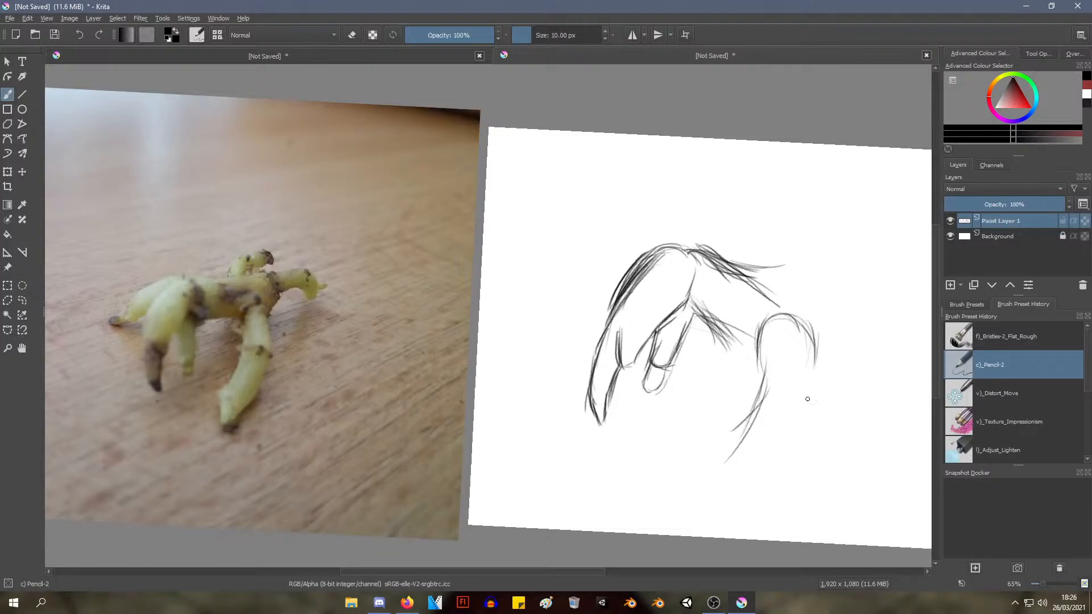
pyautogui.moveTo(814, 362)
pyautogui.mouseDown()
pyautogui.moveTo(798, 441)
pyautogui.moveTo(773, 458)
pyautogui.moveTo(795, 399)
pyautogui.moveTo(763, 467)
pyautogui.mouseUp()
pyautogui.moveTo(797, 423); pyautogui.dragTo(769, 444)
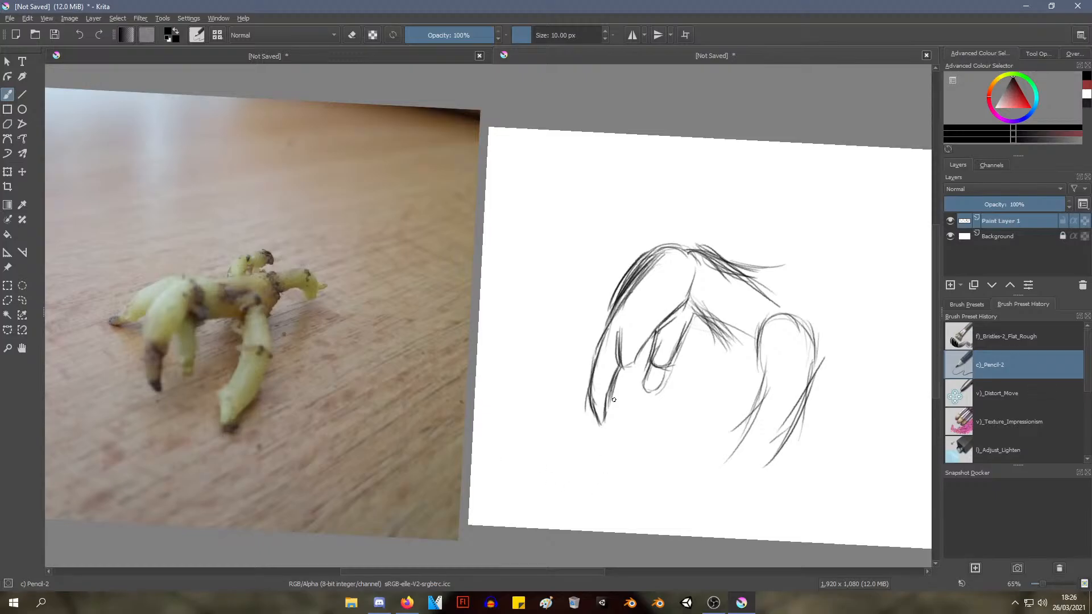
# Sketch the lower curve of the hind leg's rounded top, undoing the unwanted strokes
pyautogui.moveTo(645, 407)
pyautogui.mouseDown()
pyautogui.moveTo(644, 376)
pyautogui.moveTo(634, 402)
pyautogui.moveTo(622, 382)
pyautogui.moveTo(618, 412)
pyautogui.moveTo(663, 380)
pyautogui.moveTo(660, 357)
pyautogui.moveTo(614, 349)
pyautogui.moveTo(543, 260)
pyautogui.moveTo(542, 362)
pyautogui.moveTo(521, 368)
pyautogui.mouseUp()
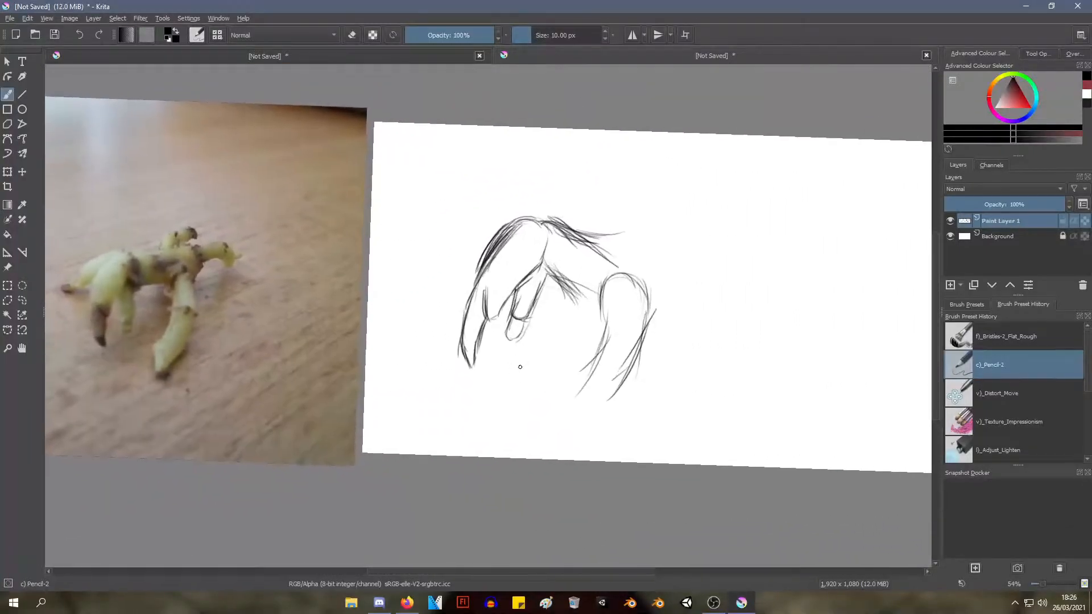
pyautogui.moveTo(604, 307)
pyautogui.mouseDown()
pyautogui.moveTo(608, 326)
pyautogui.moveTo(634, 335)
pyautogui.mouseUp()
pyautogui.moveTo(612, 290)
pyautogui.mouseDown()
pyautogui.moveTo(617, 321)
pyautogui.moveTo(637, 292)
pyautogui.moveTo(622, 324)
pyautogui.mouseUp()
pyautogui.hotkey('ctrl', 'z')
pyautogui.hotkey('ctrl', 'z')
pyautogui.hotkey('ctrl', 'z')
pyautogui.hotkey('ctrl', 'z')
pyautogui.hotkey('ctrl', 'z')
# Sketch a curved foot at the lower end of the hind leg, joining the heel and toe ends with a sole line
pyautogui.moveTo(581, 371)
pyautogui.mouseDown()
pyautogui.moveTo(593, 395)
pyautogui.moveTo(590, 387)
pyautogui.moveTo(643, 395)
pyautogui.mouseUp()
pyautogui.moveTo(580, 364); pyautogui.dragTo(573, 398)
pyautogui.moveTo(574, 376)
pyautogui.mouseDown()
pyautogui.moveTo(569, 394)
pyautogui.moveTo(627, 414)
pyautogui.moveTo(638, 404)
pyautogui.moveTo(630, 414)
pyautogui.mouseUp()
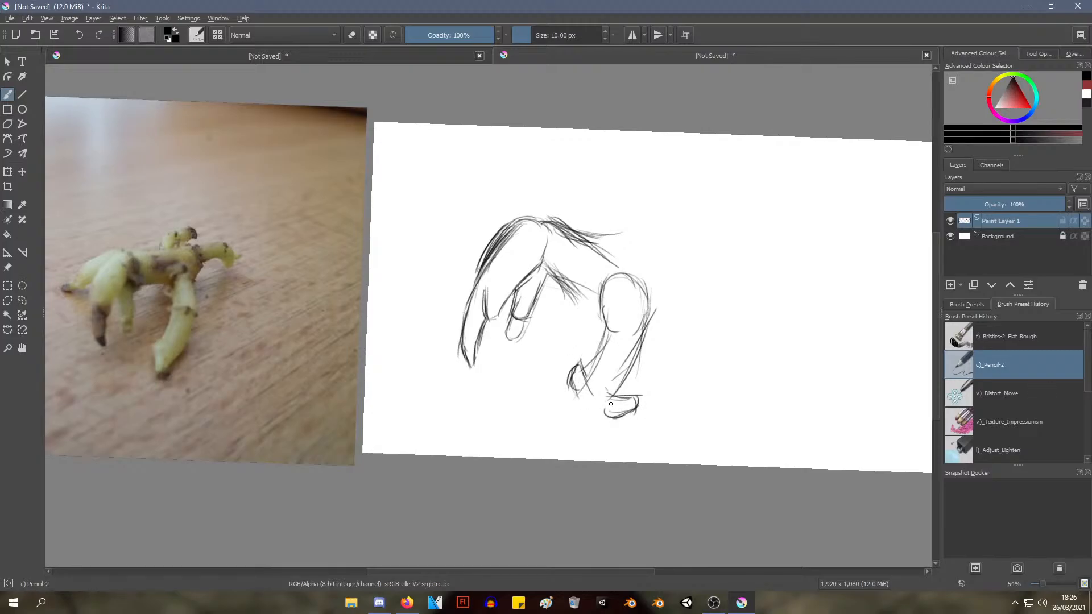
pyautogui.moveTo(568, 387)
pyautogui.mouseDown()
pyautogui.moveTo(602, 405)
pyautogui.moveTo(583, 400)
pyautogui.moveTo(587, 375)
pyautogui.moveTo(600, 391)
pyautogui.moveTo(569, 396)
pyautogui.moveTo(619, 413)
pyautogui.mouseUp()
pyautogui.moveTo(585, 406)
pyautogui.mouseDown()
pyautogui.moveTo(619, 416)
pyautogui.moveTo(551, 373)
pyautogui.moveTo(551, 390)
pyautogui.moveTo(551, 370)
pyautogui.mouseUp()
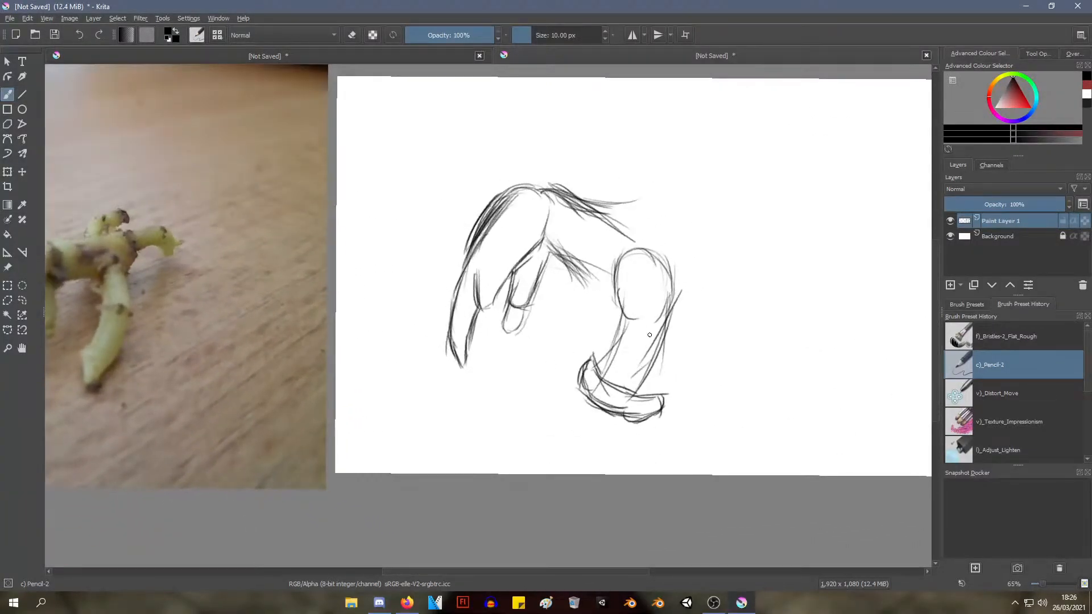
# Reinforce both sides of the hind leg between its rounded top and the foot
pyautogui.moveTo(634, 306)
pyautogui.mouseDown()
pyautogui.moveTo(631, 344)
pyautogui.moveTo(610, 363)
pyautogui.mouseUp()
pyautogui.moveTo(626, 313); pyautogui.dragTo(603, 374)
pyautogui.moveTo(669, 306); pyautogui.dragTo(637, 390)
pyautogui.moveTo(656, 357); pyautogui.dragTo(641, 395)
# Sketch the belly curve sagging from the front legs to the hind leg
pyautogui.moveTo(595, 307)
pyautogui.mouseDown()
pyautogui.moveTo(668, 261)
pyautogui.moveTo(657, 287)
pyautogui.mouseUp()
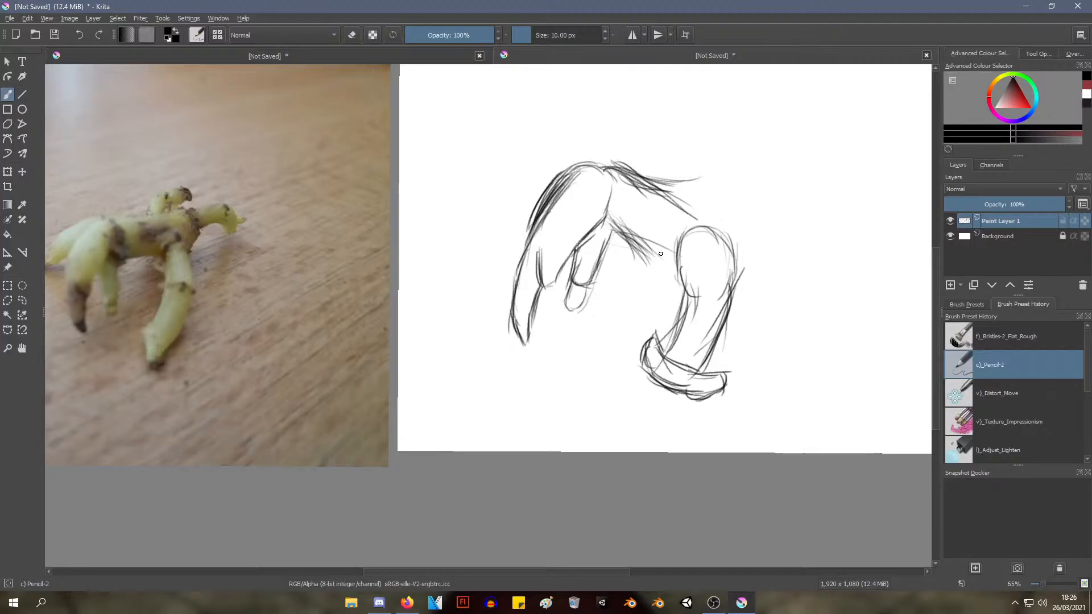
pyautogui.moveTo(635, 245)
pyautogui.mouseDown()
pyautogui.moveTo(647, 301)
pyautogui.moveTo(676, 319)
pyautogui.moveTo(640, 263)
pyautogui.moveTo(676, 313)
pyautogui.mouseUp()
pyautogui.moveTo(638, 252)
pyautogui.mouseDown()
pyautogui.moveTo(661, 313)
pyautogui.moveTo(676, 294)
pyautogui.moveTo(663, 336)
pyautogui.mouseUp()
# Sketch the upper and lower edges of the body continuing behind the hind leg
pyautogui.moveTo(722, 238)
pyautogui.mouseDown()
pyautogui.moveTo(753, 262)
pyautogui.moveTo(802, 275)
pyautogui.moveTo(786, 264)
pyautogui.moveTo(801, 242)
pyautogui.mouseUp()
pyautogui.moveTo(735, 248)
pyautogui.mouseDown()
pyautogui.moveTo(797, 251)
pyautogui.moveTo(800, 262)
pyautogui.mouseUp()
pyautogui.moveTo(731, 311); pyautogui.dragTo(797, 296)
# Sketch the upper edge of a low limb reaching forward past the tips of the front legs
pyautogui.moveTo(761, 300); pyautogui.dragTo(751, 311)
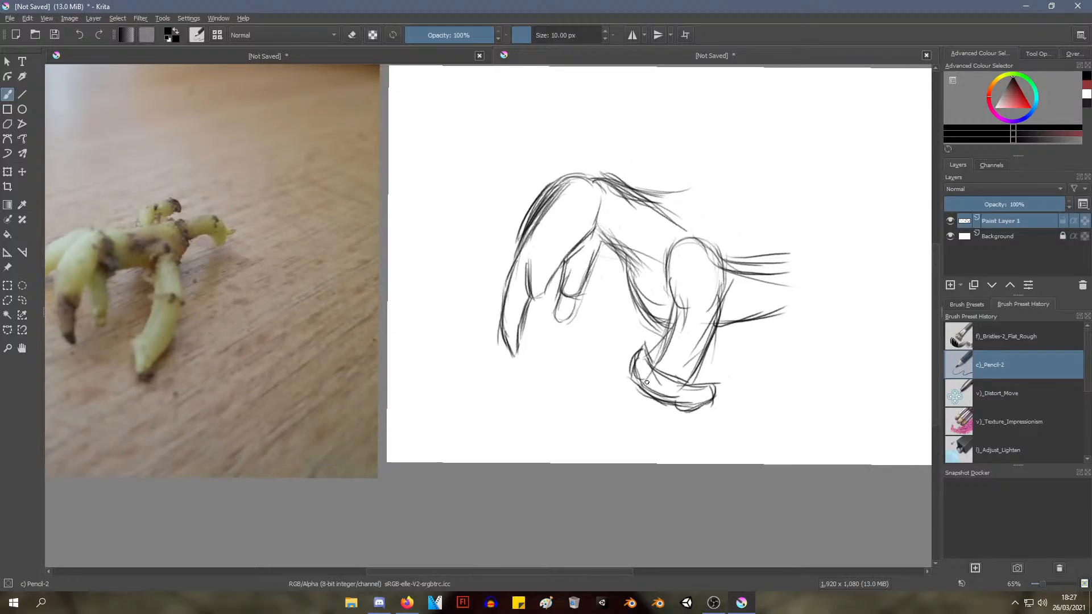
pyautogui.moveTo(567, 294); pyautogui.dragTo(537, 331)
pyautogui.moveTo(600, 291); pyautogui.dragTo(612, 261)
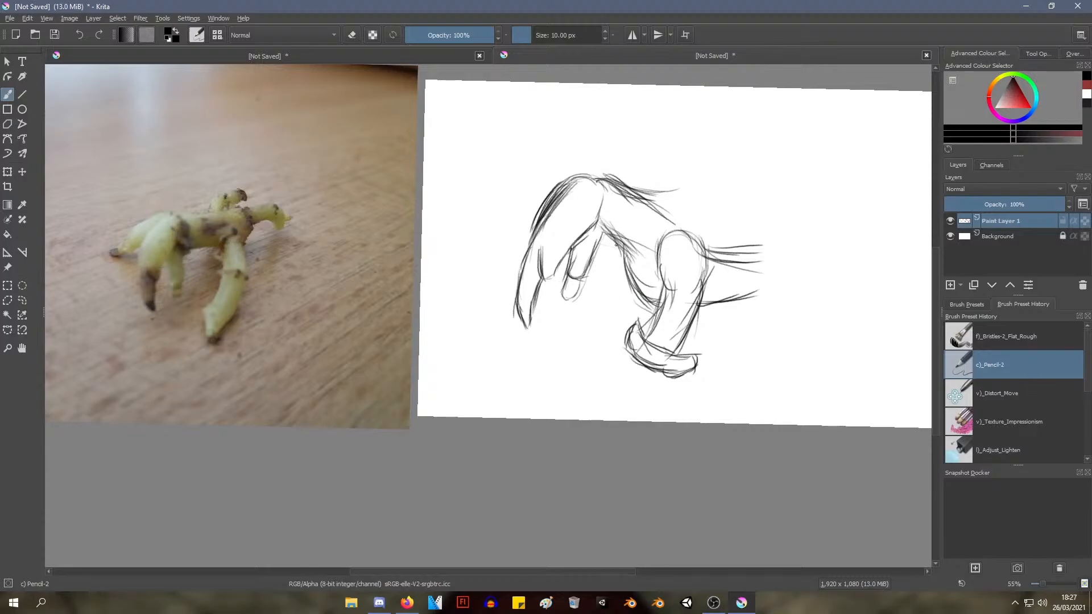
pyautogui.moveTo(615, 245)
pyautogui.mouseDown()
pyautogui.moveTo(590, 277)
pyautogui.moveTo(612, 262)
pyautogui.moveTo(627, 283)
pyautogui.moveTo(620, 298)
pyautogui.moveTo(578, 280)
pyautogui.moveTo(587, 276)
pyautogui.moveTo(467, 345)
pyautogui.mouseUp()
pyautogui.moveTo(517, 309); pyautogui.dragTo(462, 360)
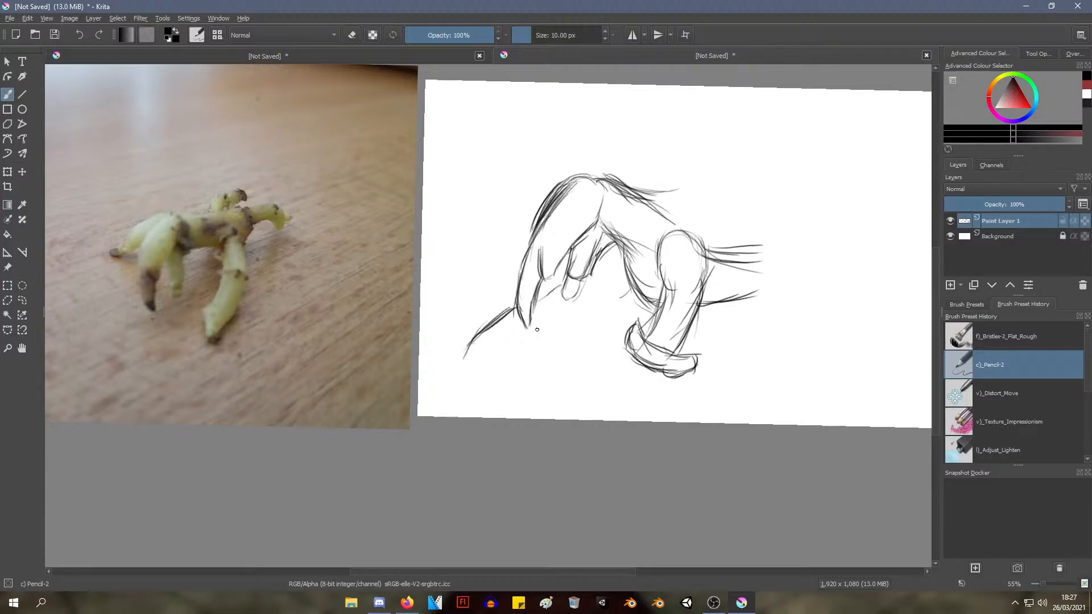
# Sketch the forked, pointed tip of the low forward-reaching limb
pyautogui.moveTo(462, 356); pyautogui.dragTo(493, 350)
pyautogui.moveTo(473, 352); pyautogui.dragTo(505, 331)
pyautogui.moveTo(496, 336)
pyautogui.mouseDown()
pyautogui.moveTo(445, 384)
pyautogui.moveTo(493, 370)
pyautogui.moveTo(467, 379)
pyautogui.mouseUp()
pyautogui.moveTo(493, 366)
pyautogui.mouseDown()
pyautogui.moveTo(454, 385)
pyautogui.moveTo(476, 372)
pyautogui.mouseUp()
pyautogui.moveTo(473, 373)
pyautogui.mouseDown()
pyautogui.moveTo(512, 346)
pyautogui.moveTo(442, 389)
pyautogui.mouseUp()
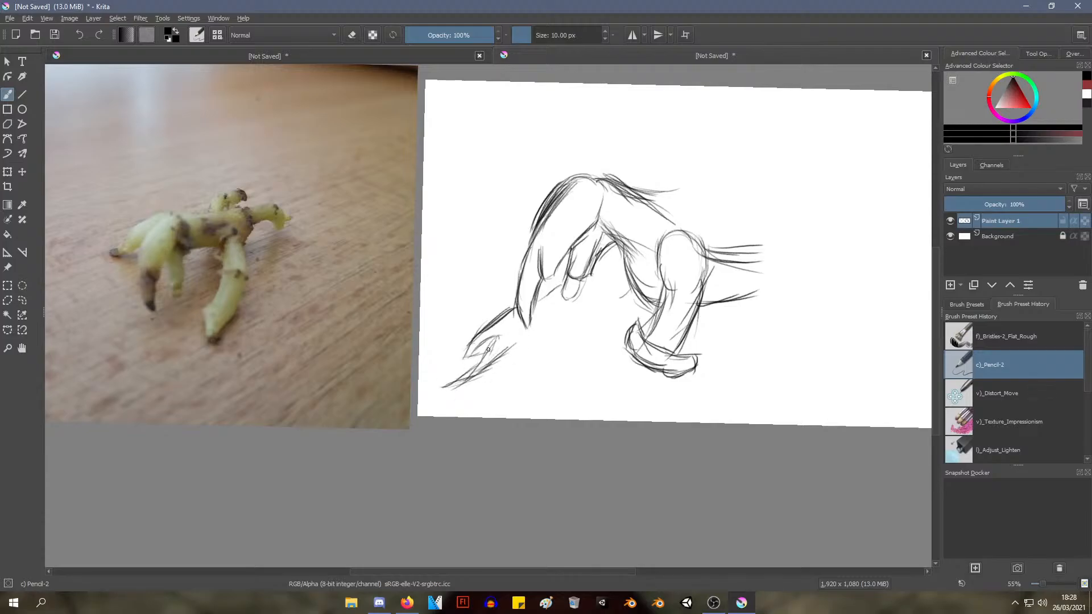
pyautogui.moveTo(497, 339)
pyautogui.mouseDown()
pyautogui.moveTo(449, 388)
pyautogui.moveTo(472, 345)
pyautogui.moveTo(525, 335)
pyautogui.moveTo(523, 344)
pyautogui.moveTo(550, 310)
pyautogui.moveTo(483, 373)
pyautogui.mouseUp()
# Sketch the lower edge of the low forward limb and reinforce its upper edge back toward the body
pyautogui.moveTo(566, 322)
pyautogui.mouseDown()
pyautogui.moveTo(533, 331)
pyautogui.moveTo(613, 292)
pyautogui.mouseUp()
pyautogui.moveTo(609, 301); pyautogui.dragTo(570, 319)
pyautogui.moveTo(611, 296); pyautogui.dragTo(560, 323)
pyautogui.moveTo(541, 327)
pyautogui.mouseDown()
pyautogui.moveTo(586, 308)
pyautogui.moveTo(499, 362)
pyautogui.mouseUp()
pyautogui.moveTo(544, 337)
pyautogui.mouseDown()
pyautogui.moveTo(506, 356)
pyautogui.moveTo(519, 322)
pyautogui.moveTo(506, 325)
pyautogui.moveTo(521, 323)
pyautogui.mouseUp()
pyautogui.moveTo(506, 321)
pyautogui.mouseDown()
pyautogui.moveTo(581, 285)
pyautogui.moveTo(544, 304)
pyautogui.mouseUp()
pyautogui.moveTo(555, 296); pyautogui.dragTo(512, 356)
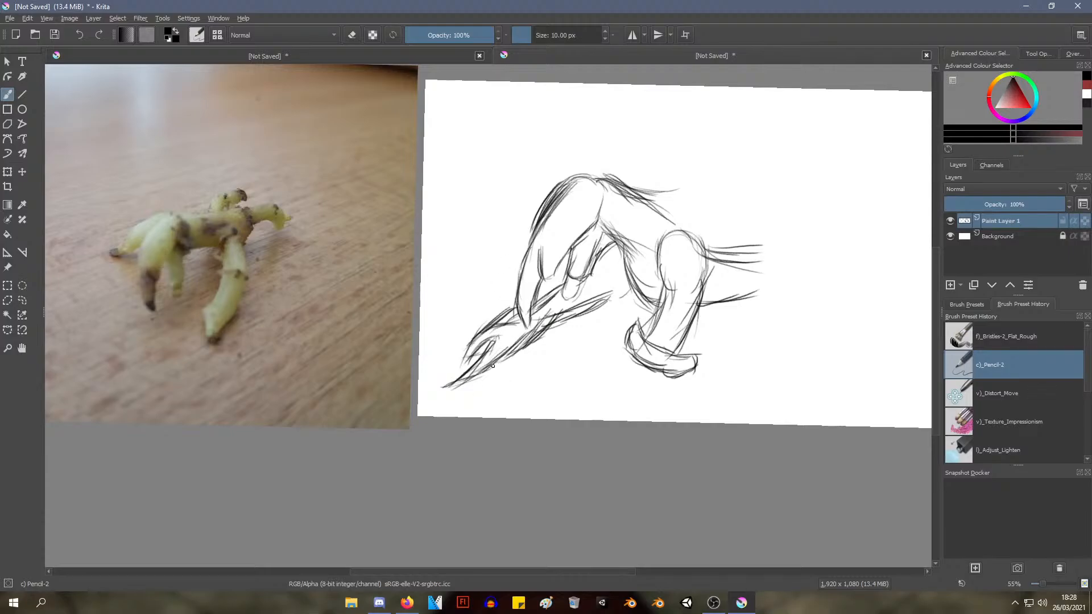
# Darken the notch in the forward limb's tip and the lower edge leading to its point
pyautogui.moveTo(488, 349); pyautogui.dragTo(468, 368)
pyautogui.moveTo(487, 345)
pyautogui.mouseDown()
pyautogui.moveTo(461, 382)
pyautogui.moveTo(468, 366)
pyautogui.mouseUp()
pyautogui.moveTo(470, 364)
pyautogui.mouseDown()
pyautogui.moveTo(458, 376)
pyautogui.moveTo(503, 370)
pyautogui.moveTo(477, 375)
pyautogui.mouseUp()
pyautogui.moveTo(527, 340); pyautogui.dragTo(474, 376)
pyautogui.moveTo(518, 342); pyautogui.dragTo(449, 385)
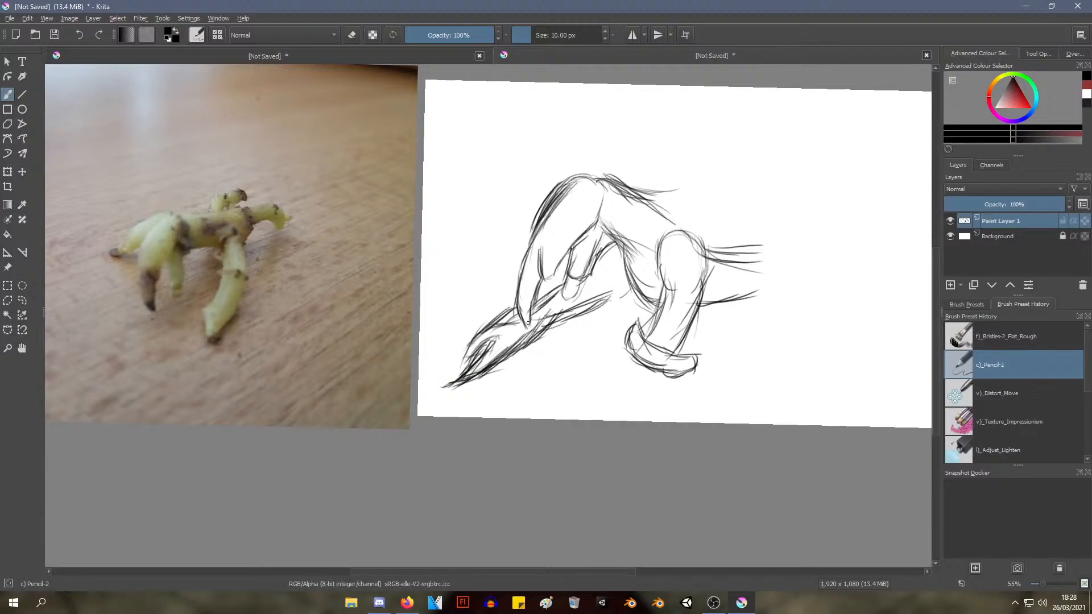
# Darken the outer curve of the large front shape from its pointed tip to its rounded top
pyautogui.moveTo(528, 323); pyautogui.dragTo(513, 261)
pyautogui.moveTo(521, 301)
pyautogui.mouseDown()
pyautogui.moveTo(515, 251)
pyautogui.moveTo(526, 236)
pyautogui.mouseUp()
pyautogui.moveTo(520, 276)
pyautogui.mouseDown()
pyautogui.moveTo(530, 225)
pyautogui.moveTo(563, 183)
pyautogui.moveTo(586, 178)
pyautogui.mouseUp()
# Extend the low forward limb's lower edge toward the belly and reinforce its strokes
pyautogui.moveTo(556, 349); pyautogui.dragTo(510, 351)
pyautogui.moveTo(497, 376); pyautogui.dragTo(496, 392)
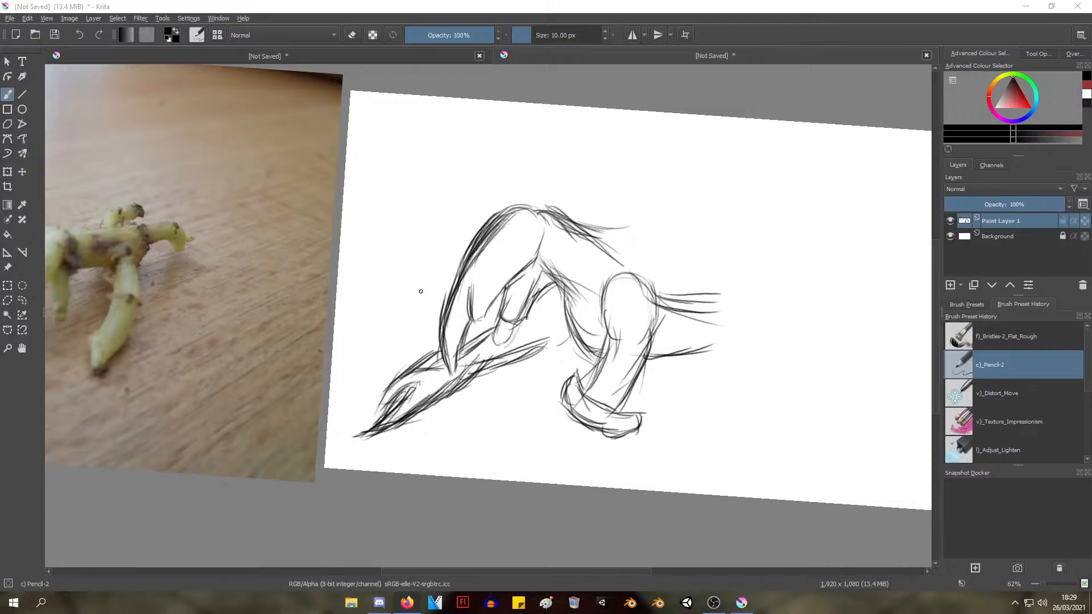
pyautogui.click(541, 355)
pyautogui.moveTo(527, 345)
pyautogui.mouseDown()
pyautogui.moveTo(566, 329)
pyautogui.moveTo(561, 336)
pyautogui.mouseUp()
pyautogui.moveTo(514, 352); pyautogui.dragTo(557, 342)
pyautogui.moveTo(467, 382); pyautogui.dragTo(513, 337)
pyautogui.moveTo(450, 396)
pyautogui.mouseDown()
pyautogui.moveTo(508, 343)
pyautogui.moveTo(483, 337)
pyautogui.mouseUp()
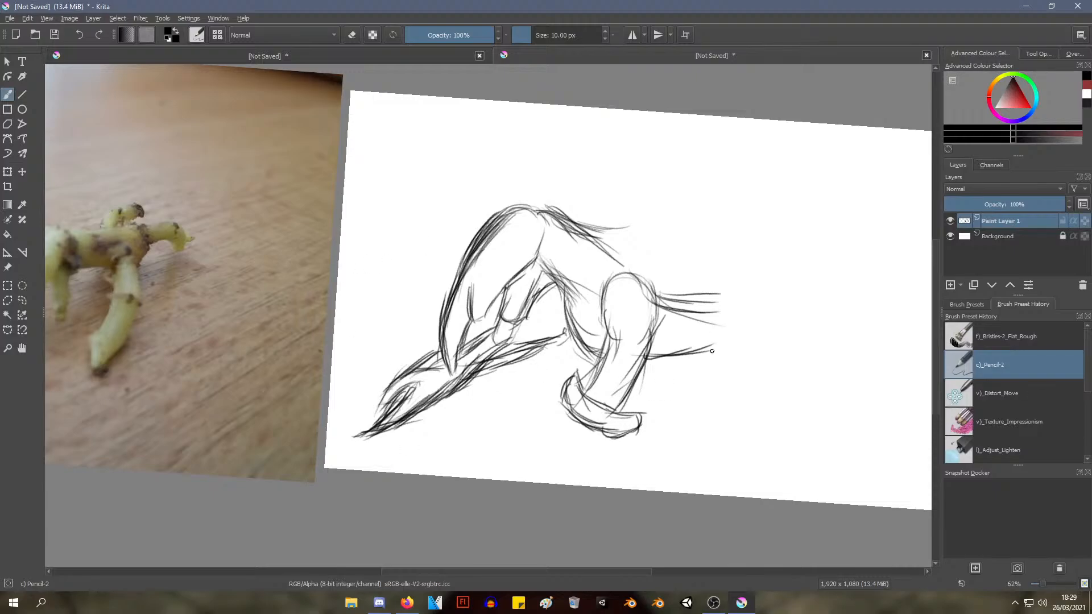
# Sketch a wavy line along the upper back down to the hind leg's rounded top
pyautogui.moveTo(566, 320)
pyautogui.mouseDown()
pyautogui.moveTo(557, 324)
pyautogui.moveTo(652, 319)
pyautogui.moveTo(641, 304)
pyautogui.mouseUp()
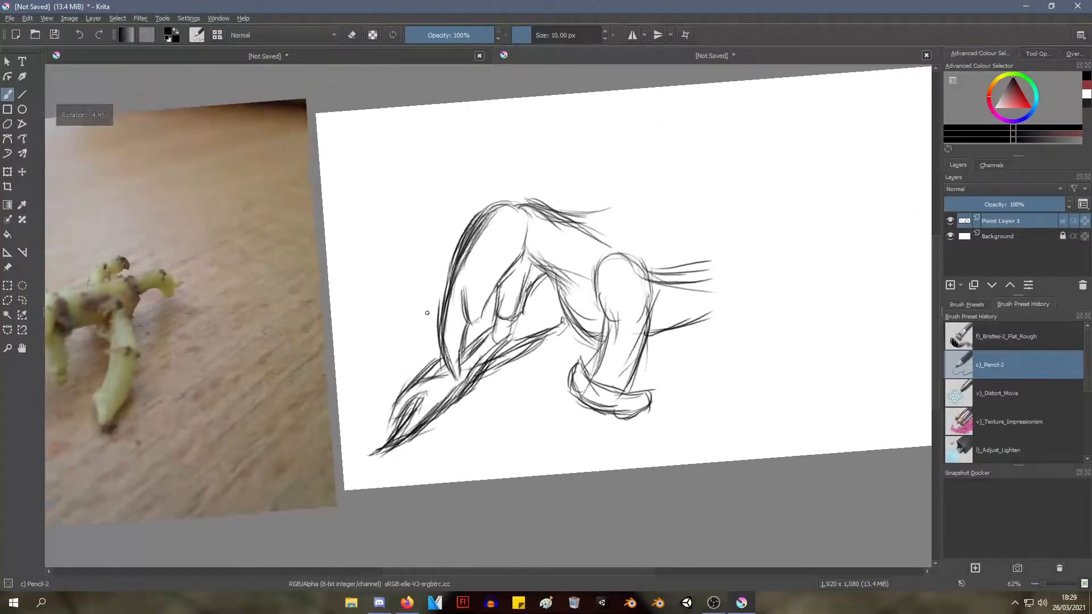
pyautogui.moveTo(485, 256)
pyautogui.mouseDown()
pyautogui.moveTo(456, 250)
pyautogui.moveTo(519, 231)
pyautogui.moveTo(511, 272)
pyautogui.mouseUp()
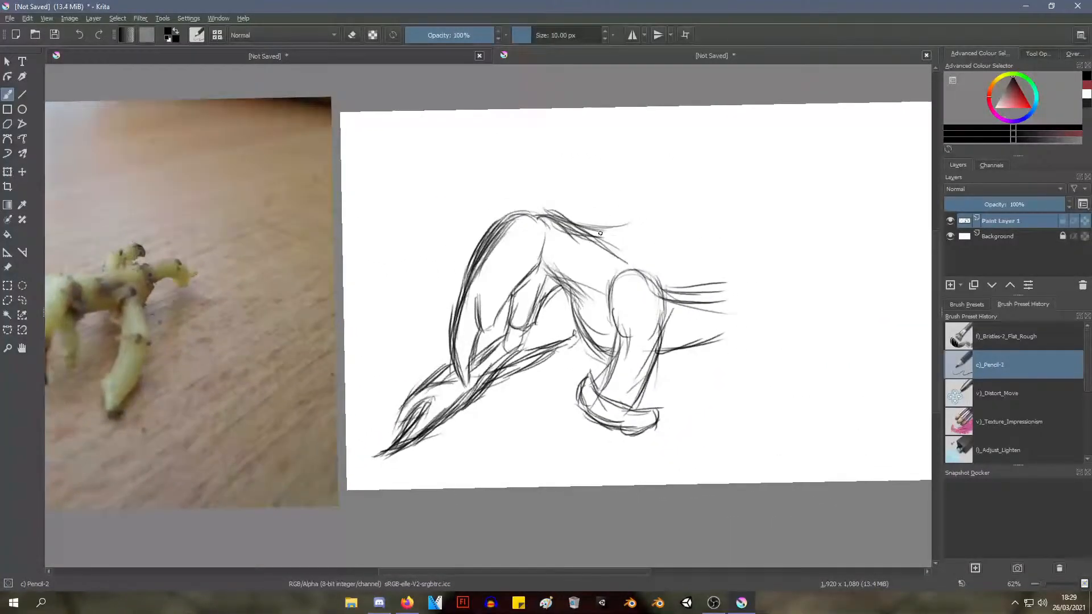
pyautogui.moveTo(563, 226)
pyautogui.mouseDown()
pyautogui.moveTo(621, 253)
pyautogui.moveTo(636, 236)
pyautogui.moveTo(610, 236)
pyautogui.moveTo(682, 287)
pyautogui.mouseUp()
pyautogui.moveTo(510, 247)
pyautogui.mouseDown()
pyautogui.moveTo(563, 273)
pyautogui.moveTo(526, 245)
pyautogui.mouseUp()
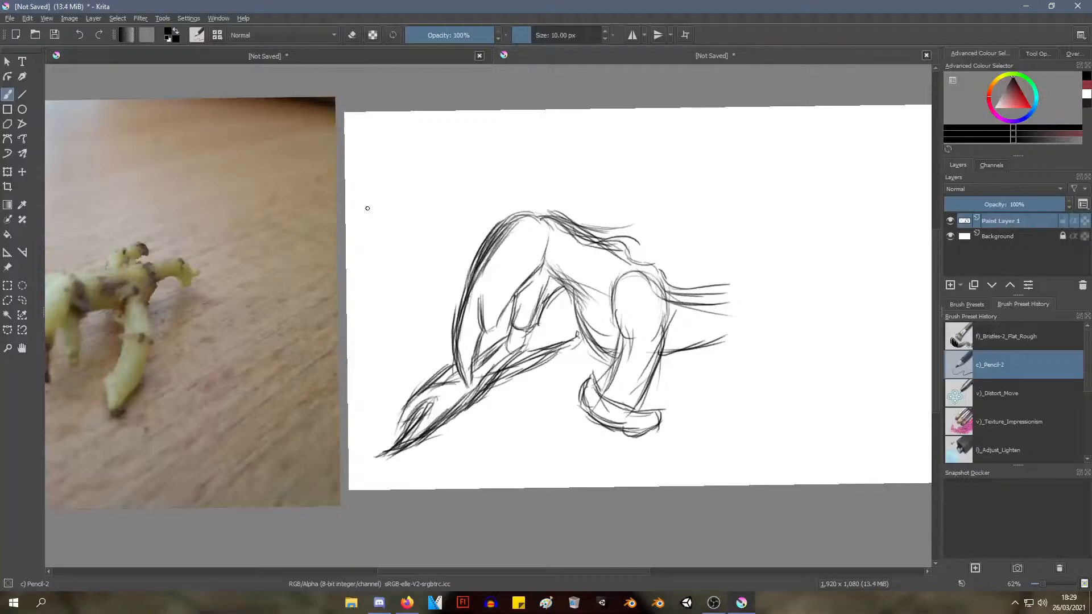
# Extend the rear body's upper and lower edges backward with long sloping strokes
pyautogui.moveTo(380, 249)
pyautogui.mouseDown()
pyautogui.moveTo(395, 241)
pyautogui.moveTo(378, 280)
pyautogui.moveTo(381, 267)
pyautogui.moveTo(439, 263)
pyautogui.mouseUp()
pyautogui.moveTo(590, 318)
pyautogui.mouseDown()
pyautogui.moveTo(596, 286)
pyautogui.moveTo(469, 324)
pyautogui.moveTo(465, 295)
pyautogui.moveTo(469, 322)
pyautogui.moveTo(480, 298)
pyautogui.moveTo(477, 343)
pyautogui.mouseUp()
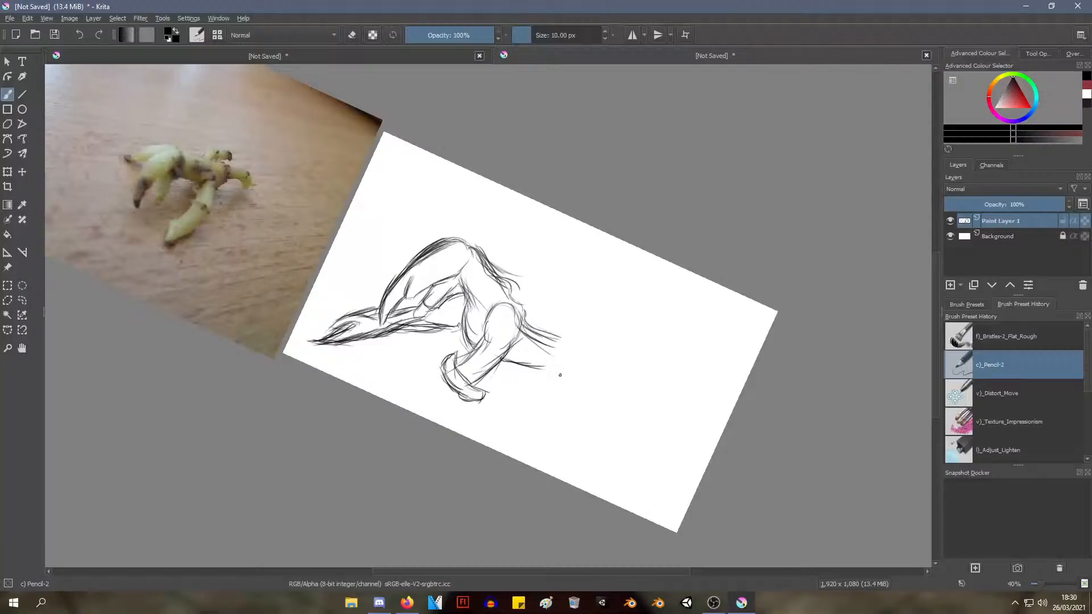
pyautogui.moveTo(569, 356)
pyautogui.mouseDown()
pyautogui.moveTo(600, 397)
pyautogui.moveTo(594, 380)
pyautogui.moveTo(561, 401)
pyautogui.moveTo(571, 407)
pyautogui.mouseUp()
pyautogui.moveTo(541, 369); pyautogui.dragTo(576, 411)
pyautogui.moveTo(558, 341)
pyautogui.mouseDown()
pyautogui.moveTo(600, 381)
pyautogui.moveTo(586, 389)
pyautogui.moveTo(607, 395)
pyautogui.moveTo(606, 405)
pyautogui.mouseUp()
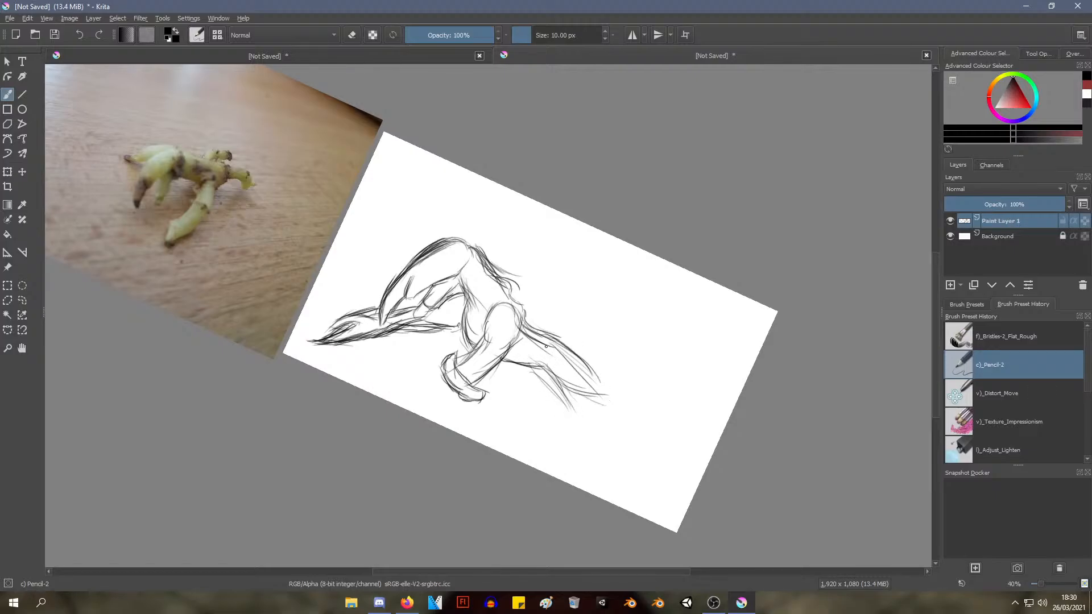
pyautogui.moveTo(566, 349); pyautogui.dragTo(615, 382)
pyautogui.moveTo(576, 351); pyautogui.dragTo(634, 390)
# Lengthen and darken the tail's upper edge out to its tip
pyautogui.moveTo(563, 405)
pyautogui.mouseDown()
pyautogui.moveTo(607, 397)
pyautogui.moveTo(602, 407)
pyautogui.moveTo(572, 404)
pyautogui.moveTo(617, 368)
pyautogui.moveTo(656, 302)
pyautogui.moveTo(666, 275)
pyautogui.moveTo(653, 261)
pyautogui.mouseUp()
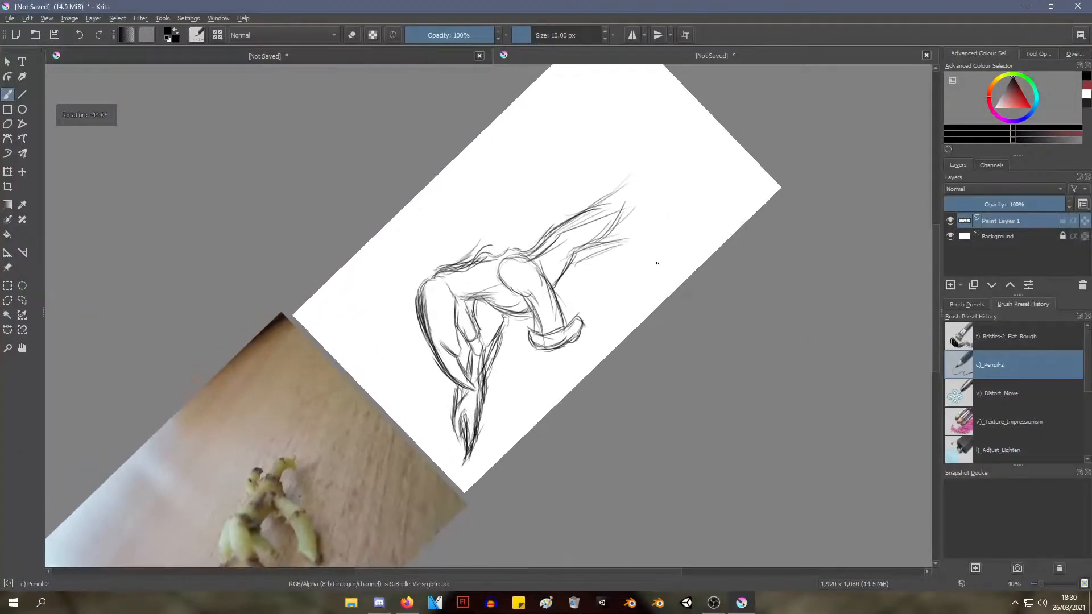
pyautogui.moveTo(581, 260); pyautogui.dragTo(615, 177)
pyautogui.moveTo(562, 208); pyautogui.dragTo(655, 137)
pyautogui.moveTo(588, 181); pyautogui.dragTo(658, 134)
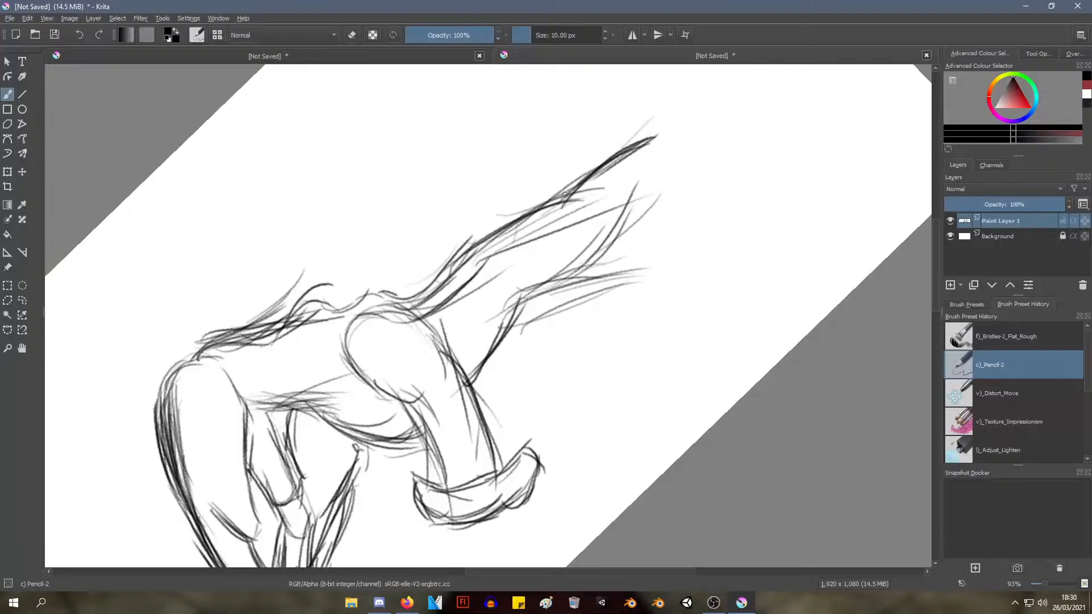
pyautogui.moveTo(574, 199); pyautogui.dragTo(708, 103)
pyautogui.moveTo(630, 163)
pyautogui.mouseDown()
pyautogui.moveTo(695, 101)
pyautogui.moveTo(699, 108)
pyautogui.mouseUp()
pyautogui.moveTo(656, 139); pyautogui.dragTo(708, 105)
pyautogui.moveTo(660, 136)
pyautogui.mouseDown()
pyautogui.moveTo(727, 113)
pyautogui.moveTo(734, 92)
pyautogui.mouseUp()
# Sketch the tail's tapered tip and its lower edge running back toward the body
pyautogui.moveTo(695, 106)
pyautogui.mouseDown()
pyautogui.moveTo(745, 87)
pyautogui.moveTo(711, 143)
pyautogui.mouseUp()
pyautogui.moveTo(756, 94); pyautogui.dragTo(668, 199)
pyautogui.moveTo(735, 102); pyautogui.dragTo(636, 228)
pyautogui.moveTo(725, 119); pyautogui.dragTo(630, 249)
pyautogui.moveTo(689, 144)
pyautogui.mouseDown()
pyautogui.moveTo(621, 190)
pyautogui.moveTo(608, 214)
pyautogui.mouseUp()
# Shade a dark slanted eye in the upper part of the large curved front shape
pyautogui.moveTo(512, 271)
pyautogui.mouseDown()
pyautogui.moveTo(526, 301)
pyautogui.moveTo(627, 214)
pyautogui.moveTo(566, 244)
pyautogui.moveTo(506, 243)
pyautogui.moveTo(449, 268)
pyautogui.moveTo(476, 289)
pyautogui.moveTo(465, 281)
pyautogui.moveTo(541, 278)
pyautogui.moveTo(663, 319)
pyautogui.moveTo(698, 303)
pyautogui.moveTo(709, 316)
pyautogui.mouseUp()
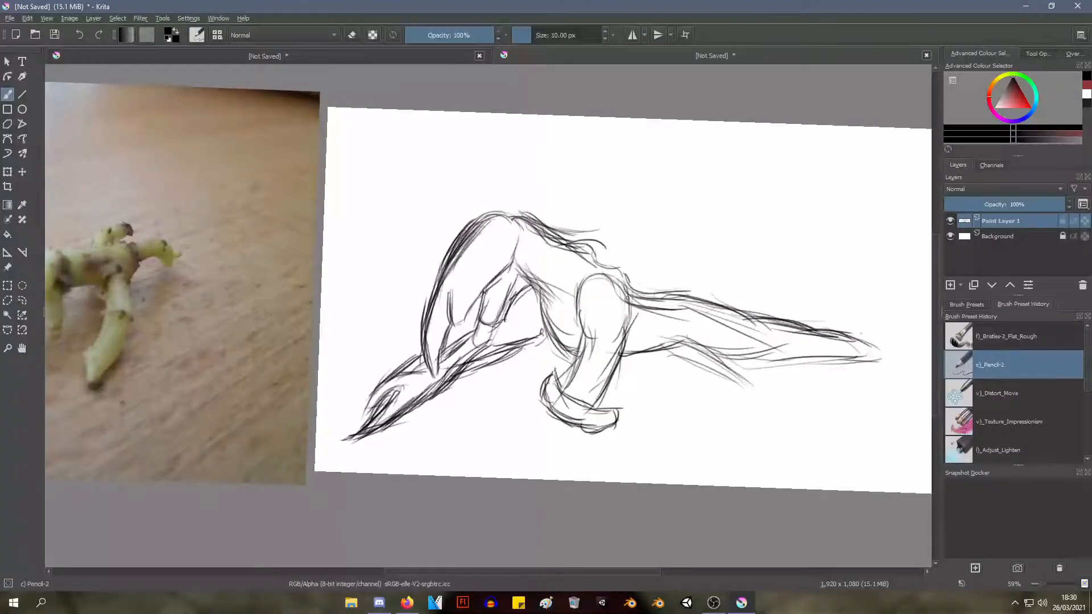
pyautogui.moveTo(626, 297); pyautogui.dragTo(772, 319)
pyautogui.moveTo(431, 206)
pyautogui.mouseDown()
pyautogui.moveTo(427, 236)
pyautogui.moveTo(446, 206)
pyautogui.mouseUp()
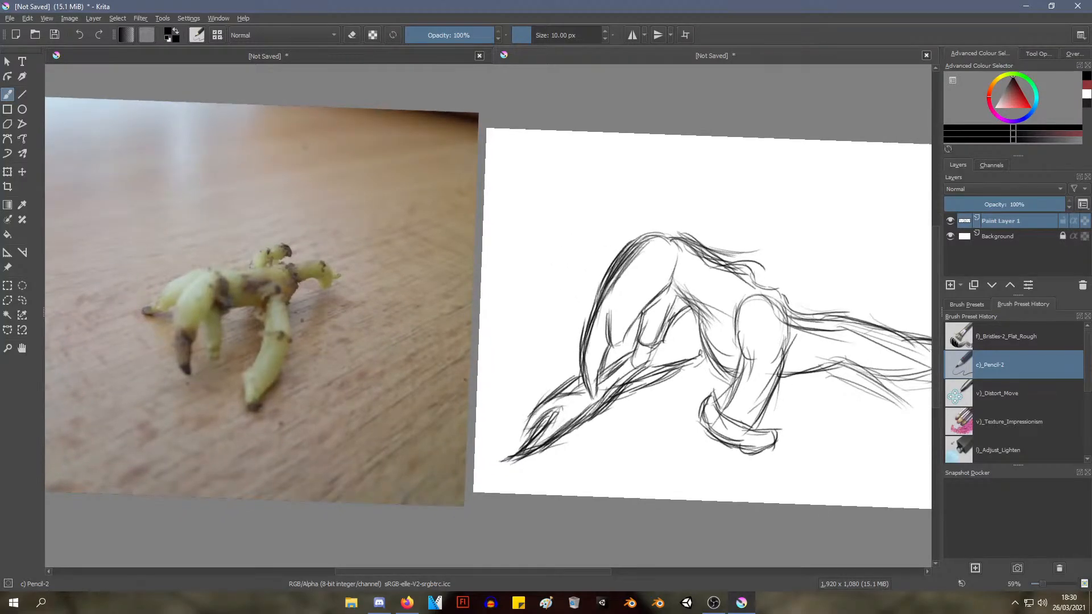
pyautogui.moveTo(223, 319); pyautogui.dragTo(211, 342)
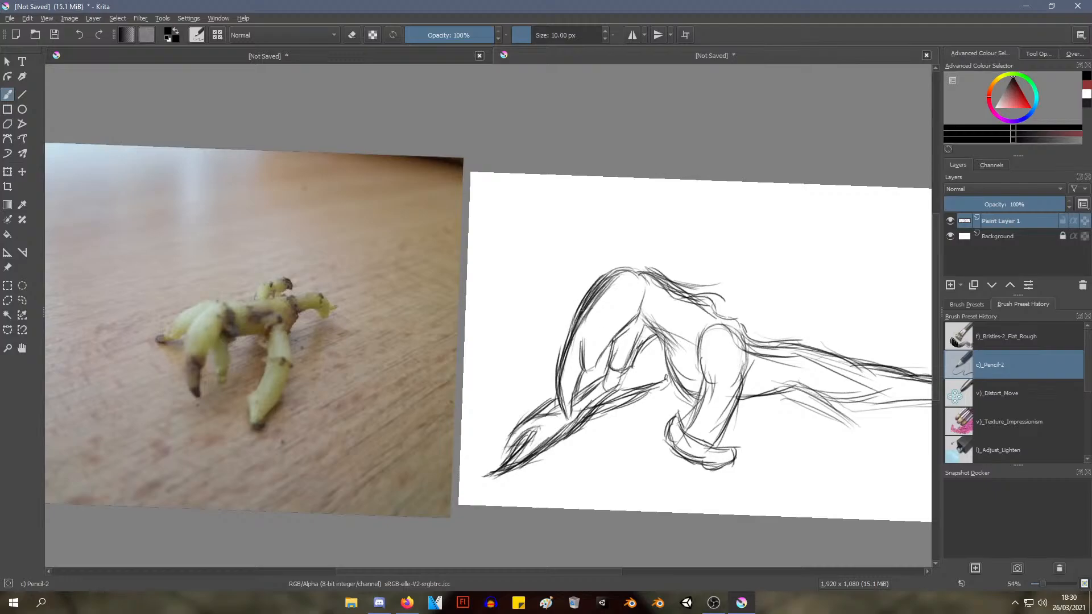
pyautogui.moveTo(582, 348); pyautogui.dragTo(442, 268)
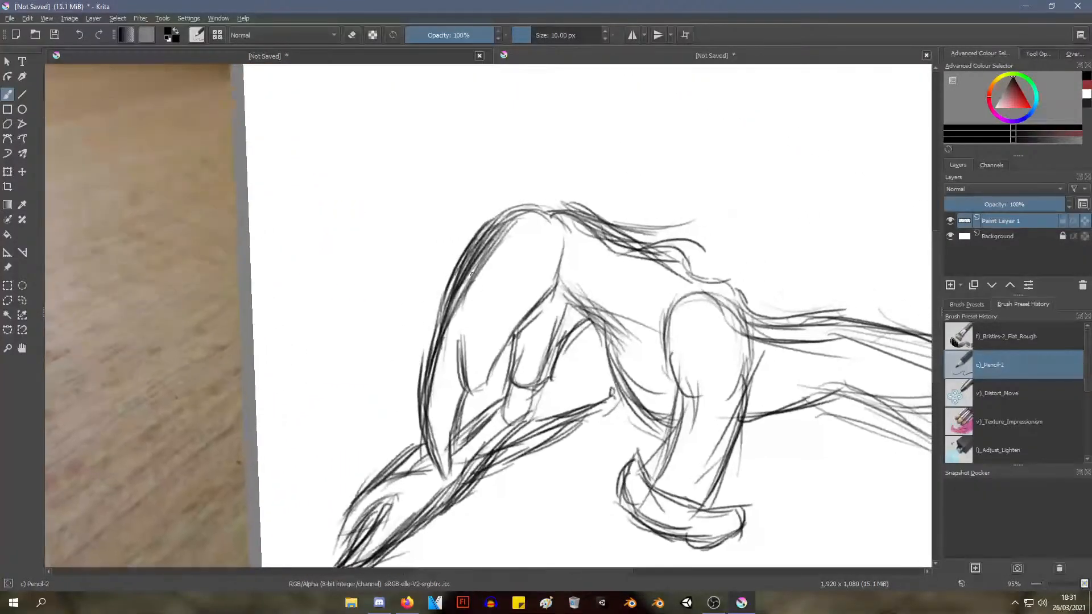
pyautogui.moveTo(502, 288)
pyautogui.mouseDown()
pyautogui.moveTo(526, 260)
pyautogui.moveTo(510, 274)
pyautogui.mouseUp()
pyautogui.moveTo(524, 259)
pyautogui.mouseDown()
pyautogui.moveTo(501, 300)
pyautogui.moveTo(519, 274)
pyautogui.moveTo(512, 267)
pyautogui.moveTo(494, 283)
pyautogui.moveTo(480, 312)
pyautogui.moveTo(521, 273)
pyautogui.moveTo(508, 303)
pyautogui.moveTo(523, 271)
pyautogui.moveTo(500, 290)
pyautogui.moveTo(490, 326)
pyautogui.moveTo(494, 290)
pyautogui.moveTo(532, 261)
pyautogui.mouseUp()
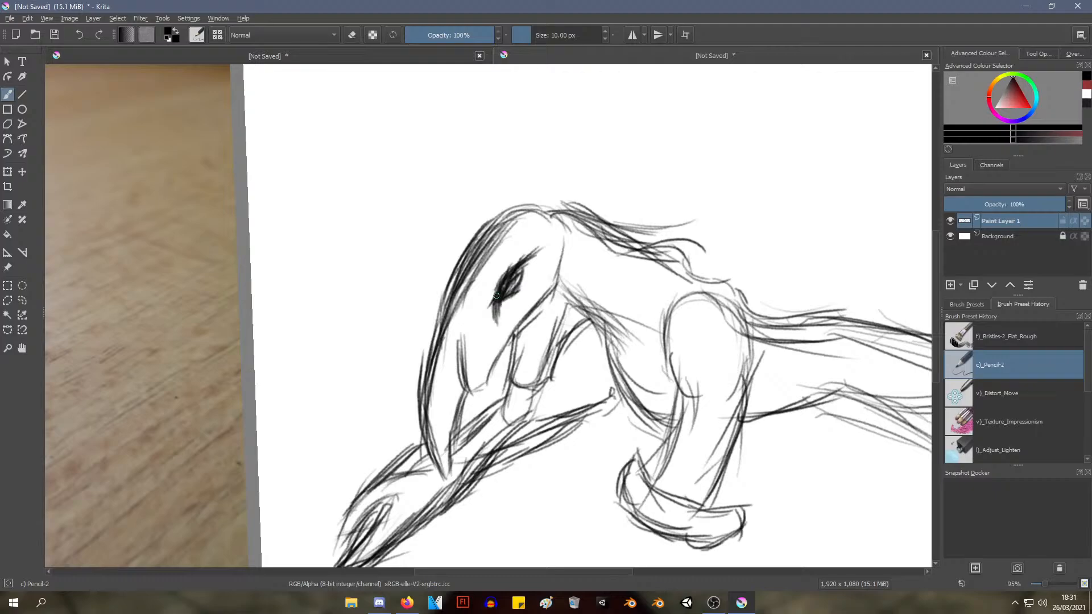
pyautogui.moveTo(507, 275)
pyautogui.mouseDown()
pyautogui.moveTo(521, 256)
pyautogui.moveTo(504, 270)
pyautogui.mouseUp()
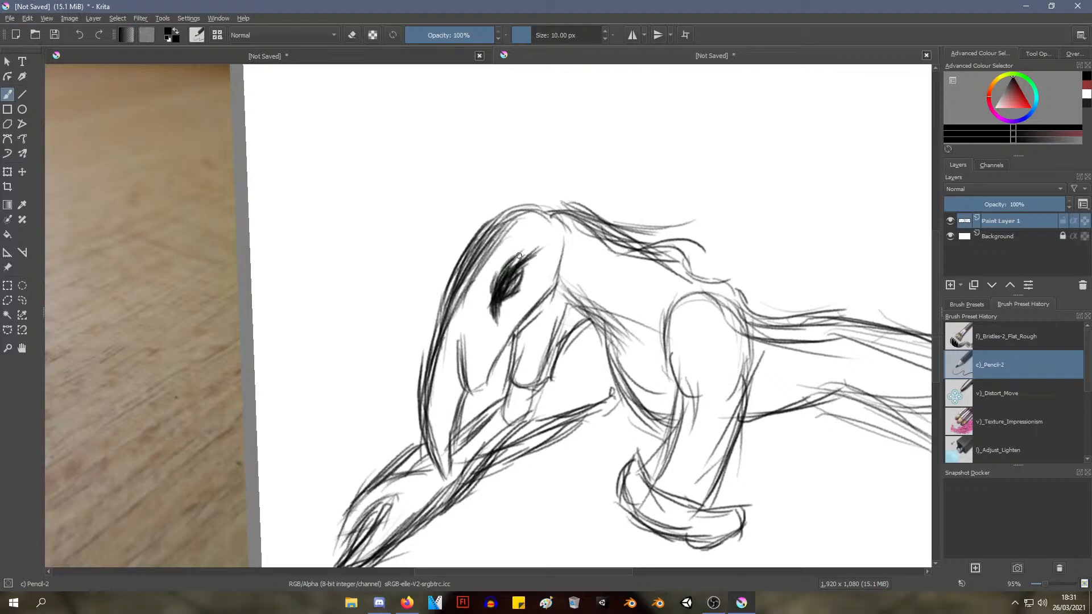
pyautogui.moveTo(519, 256)
pyautogui.mouseDown()
pyautogui.moveTo(503, 270)
pyautogui.moveTo(530, 256)
pyautogui.mouseUp()
pyautogui.moveTo(516, 294)
pyautogui.mouseDown()
pyautogui.moveTo(525, 286)
pyautogui.moveTo(502, 313)
pyautogui.moveTo(527, 269)
pyautogui.moveTo(520, 303)
pyautogui.mouseUp()
pyautogui.scroll(-3, 513, 295)
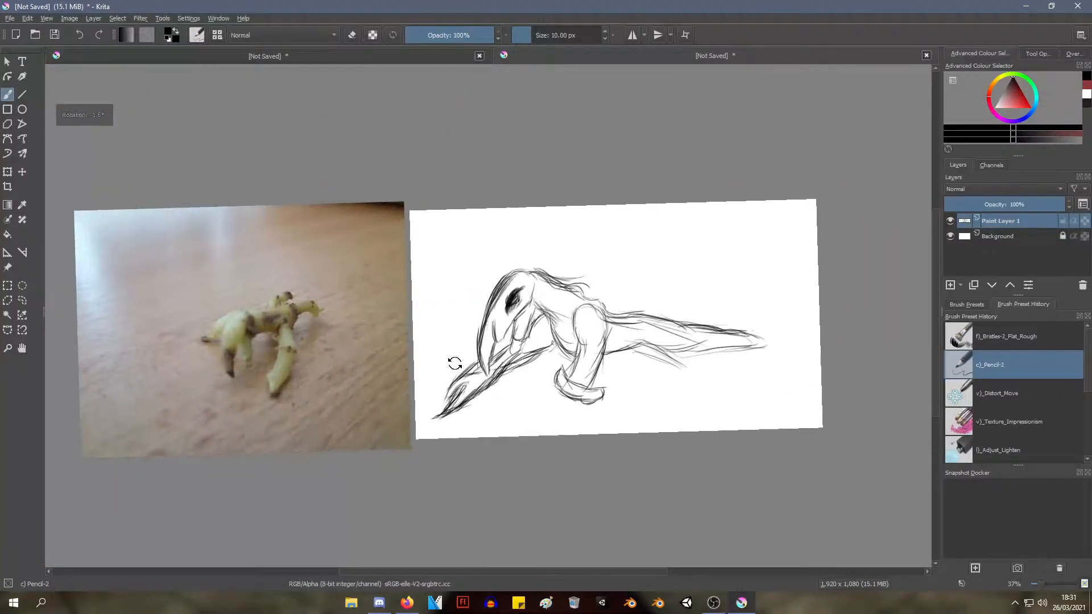
# Trim the edges of the eye shading with the Eraser Small brush preset
pyautogui.moveTo(455, 363)
pyautogui.mouseDown()
pyautogui.moveTo(434, 356)
pyautogui.moveTo(445, 334)
pyautogui.moveTo(324, 328)
pyautogui.moveTo(356, 344)
pyautogui.moveTo(361, 322)
pyautogui.moveTo(355, 355)
pyautogui.moveTo(383, 314)
pyautogui.moveTo(331, 283)
pyautogui.mouseUp()
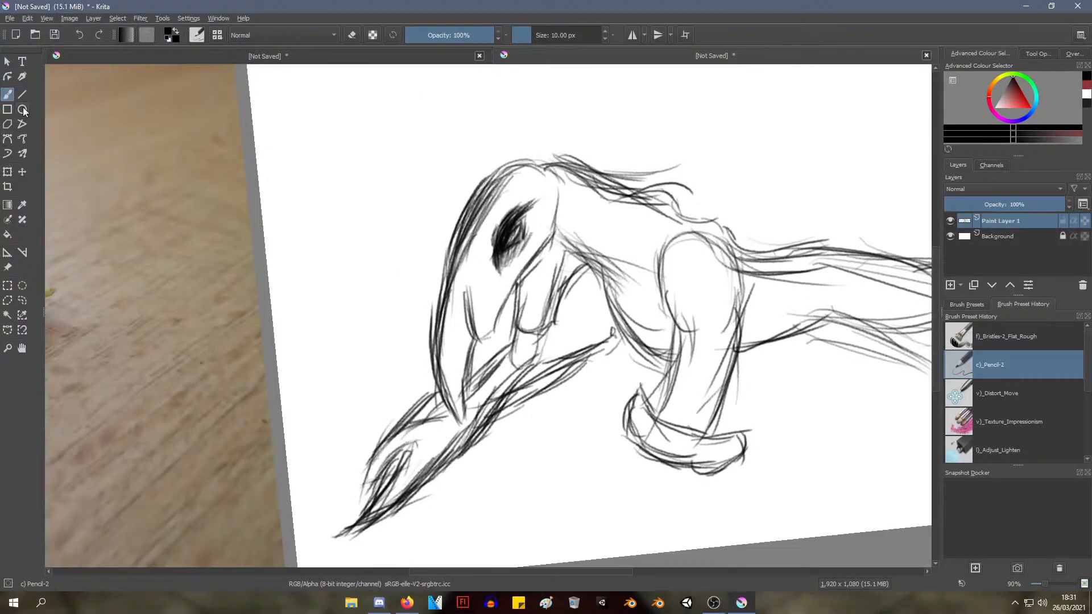
pyautogui.moveTo(191, 170)
pyautogui.mouseDown()
pyautogui.moveTo(207, 178)
pyautogui.moveTo(195, 182)
pyautogui.mouseUp()
pyautogui.moveTo(209, 219); pyautogui.dragTo(204, 187)
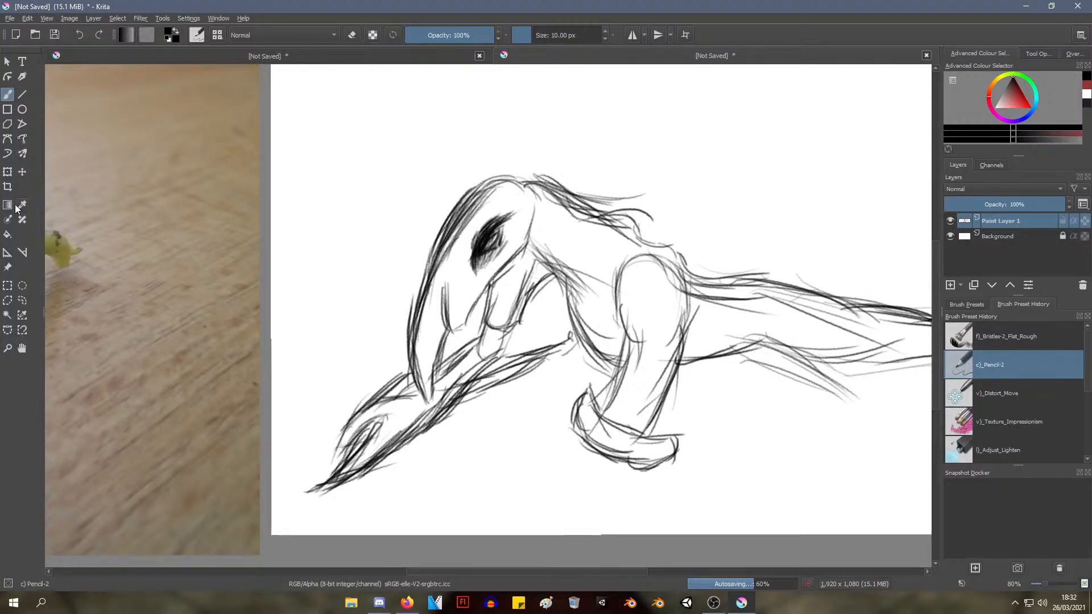
pyautogui.rightClick(499, 272)
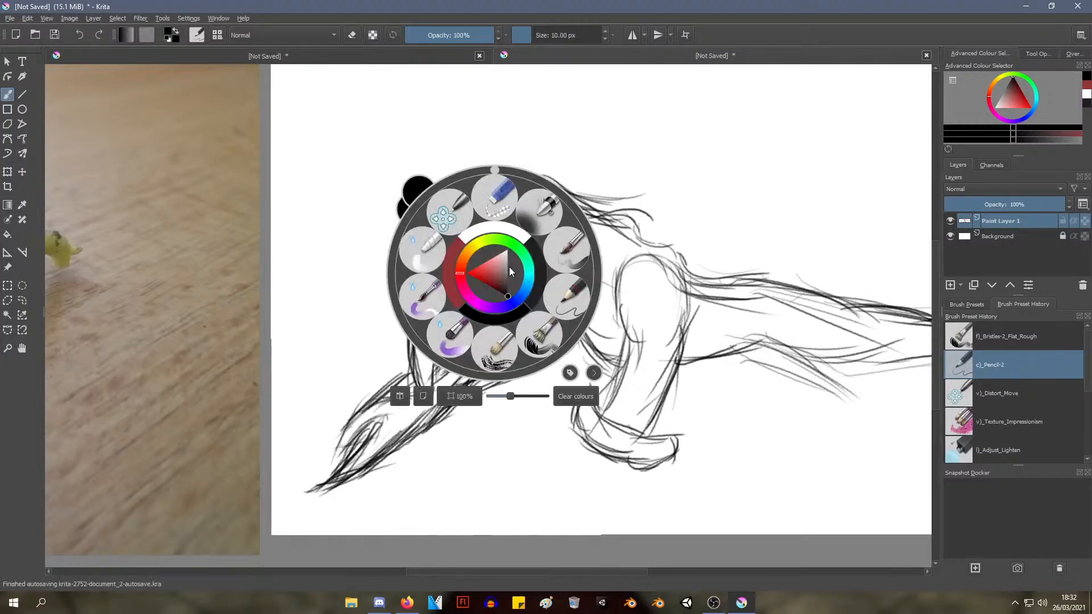
pyautogui.click(495, 197)
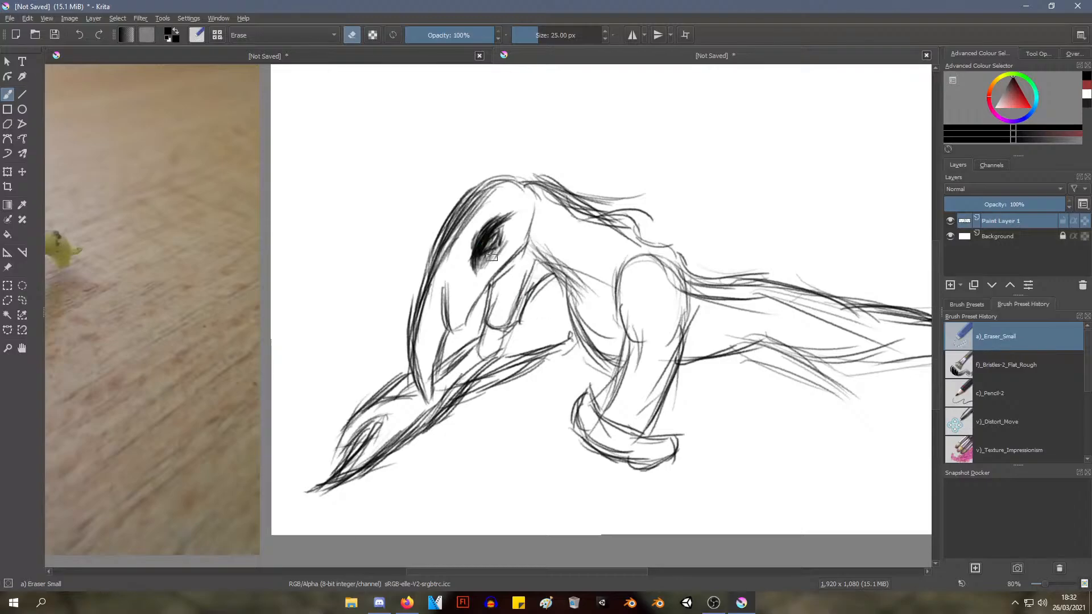
pyautogui.moveTo(492, 210); pyautogui.dragTo(468, 270)
pyautogui.moveTo(502, 207); pyautogui.dragTo(476, 239)
pyautogui.moveTo(517, 204)
pyautogui.mouseDown()
pyautogui.moveTo(476, 242)
pyautogui.moveTo(481, 233)
pyautogui.mouseUp()
pyautogui.moveTo(536, 202); pyautogui.dragTo(360, 183)
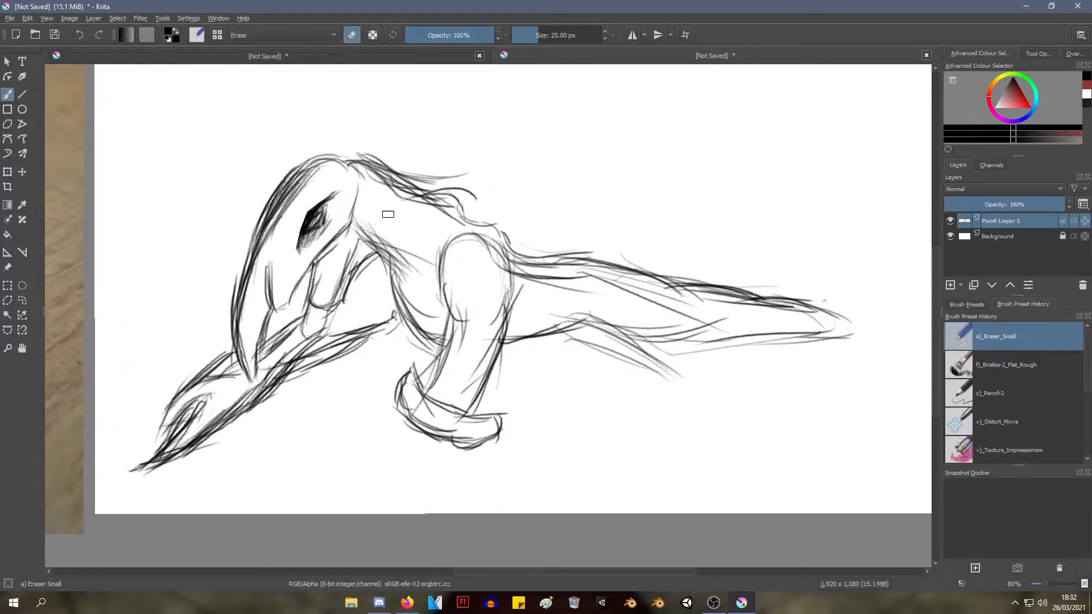
# Switch back to the Pencil-2 preset and reinforce the curve over the head and down the neck
pyautogui.rightClick(626, 246)
pyautogui.click(692, 265)
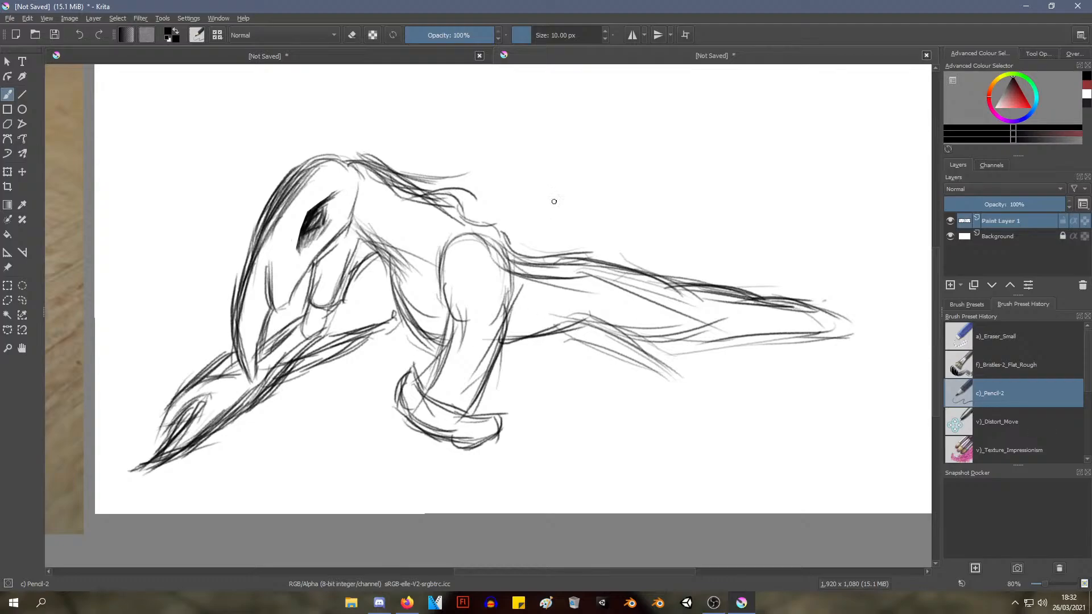
pyautogui.moveTo(539, 309); pyautogui.dragTo(494, 286)
pyautogui.moveTo(490, 339); pyautogui.dragTo(455, 310)
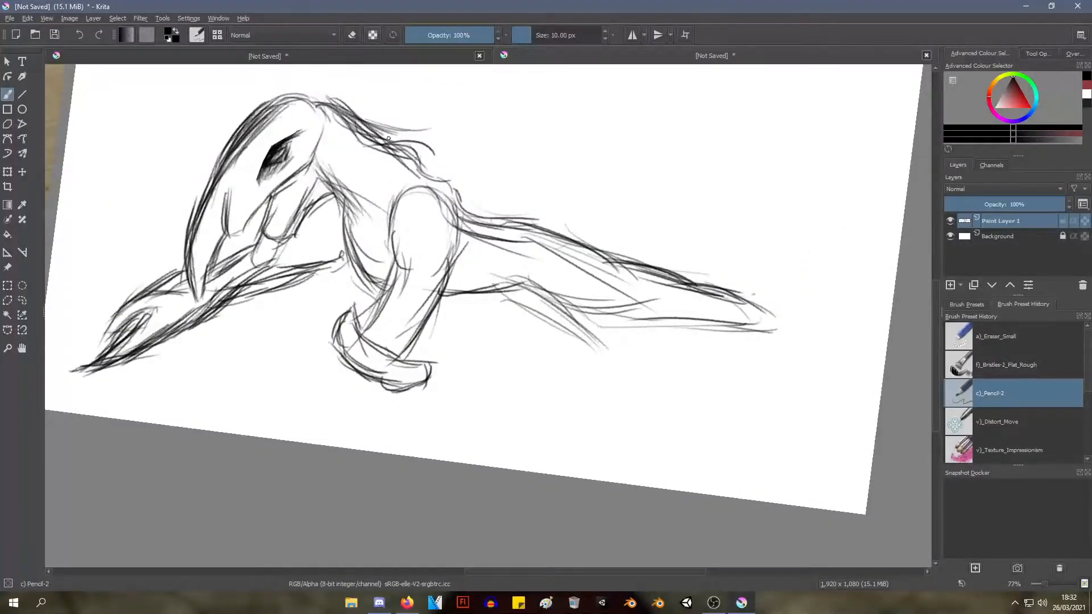
pyautogui.moveTo(304, 99)
pyautogui.mouseDown()
pyautogui.moveTo(346, 99)
pyautogui.moveTo(281, 102)
pyautogui.moveTo(332, 92)
pyautogui.mouseUp()
pyautogui.moveTo(280, 106)
pyautogui.mouseDown()
pyautogui.moveTo(325, 91)
pyautogui.moveTo(398, 138)
pyautogui.mouseUp()
pyautogui.moveTo(362, 105); pyautogui.dragTo(420, 146)
pyautogui.moveTo(362, 111)
pyautogui.mouseDown()
pyautogui.moveTo(434, 170)
pyautogui.moveTo(411, 148)
pyautogui.mouseUp()
pyautogui.moveTo(407, 144); pyautogui.dragTo(436, 163)
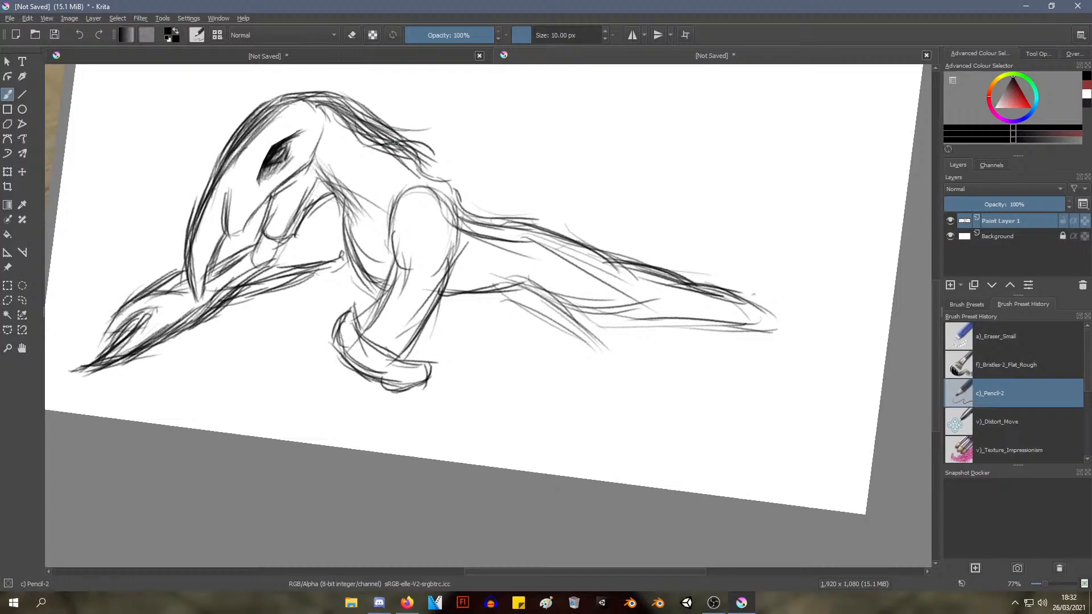
# Draw long strokes smoothing the back contour from the neck past the hind leg's rounded top to the tail
pyautogui.moveTo(395, 134); pyautogui.dragTo(503, 211)
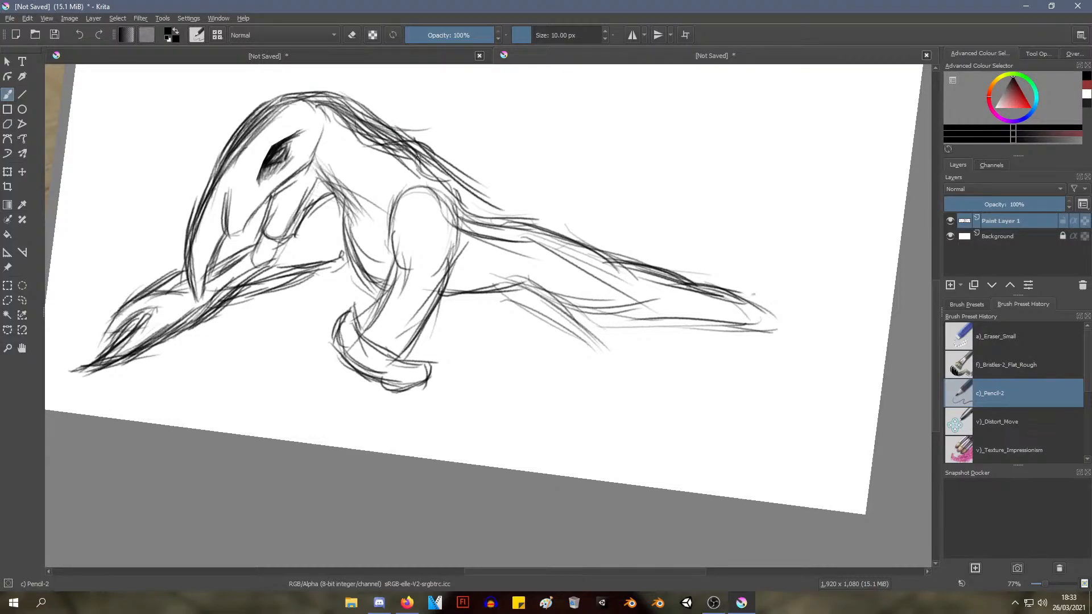
pyautogui.moveTo(418, 157); pyautogui.dragTo(516, 216)
pyautogui.moveTo(358, 416)
pyautogui.mouseDown()
pyautogui.moveTo(430, 373)
pyautogui.moveTo(416, 364)
pyautogui.moveTo(402, 373)
pyautogui.moveTo(417, 383)
pyautogui.moveTo(404, 412)
pyautogui.moveTo(425, 402)
pyautogui.moveTo(414, 409)
pyautogui.moveTo(402, 393)
pyautogui.mouseUp()
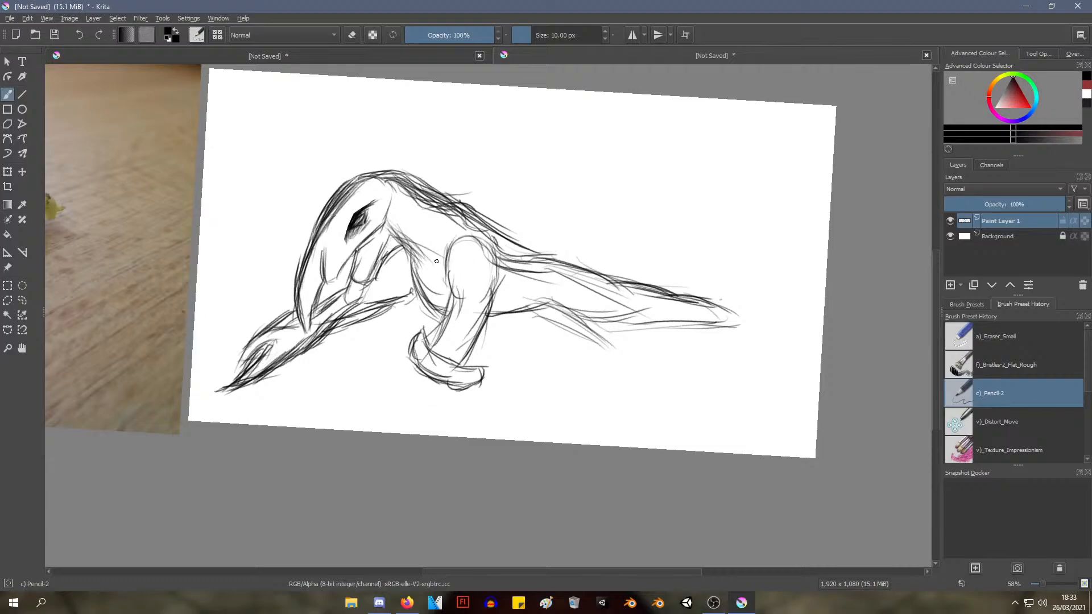
pyautogui.moveTo(557, 305); pyautogui.dragTo(626, 373)
pyautogui.moveTo(582, 326); pyautogui.dragTo(650, 394)
pyautogui.hotkey('ctrl', 'z')
pyautogui.hotkey('ctrl', 'z')
pyautogui.hotkey('ctrl', 'z')
pyautogui.moveTo(450, 302); pyautogui.dragTo(529, 383)
pyautogui.moveTo(454, 280)
pyautogui.mouseDown()
pyautogui.moveTo(533, 373)
pyautogui.moveTo(490, 321)
pyautogui.mouseUp()
pyautogui.moveTo(489, 322)
pyautogui.mouseDown()
pyautogui.moveTo(569, 394)
pyautogui.moveTo(564, 388)
pyautogui.mouseUp()
pyautogui.hotkey('ctrl', 'z')
pyautogui.hotkey('ctrl', 'z')
pyautogui.hotkey('ctrl', 'z')
pyautogui.hotkey('ctrl', 'z')
# Switch to the Eraser Small preset and enlarge its brush size to 111.13 px
pyautogui.rightClick(464, 223)
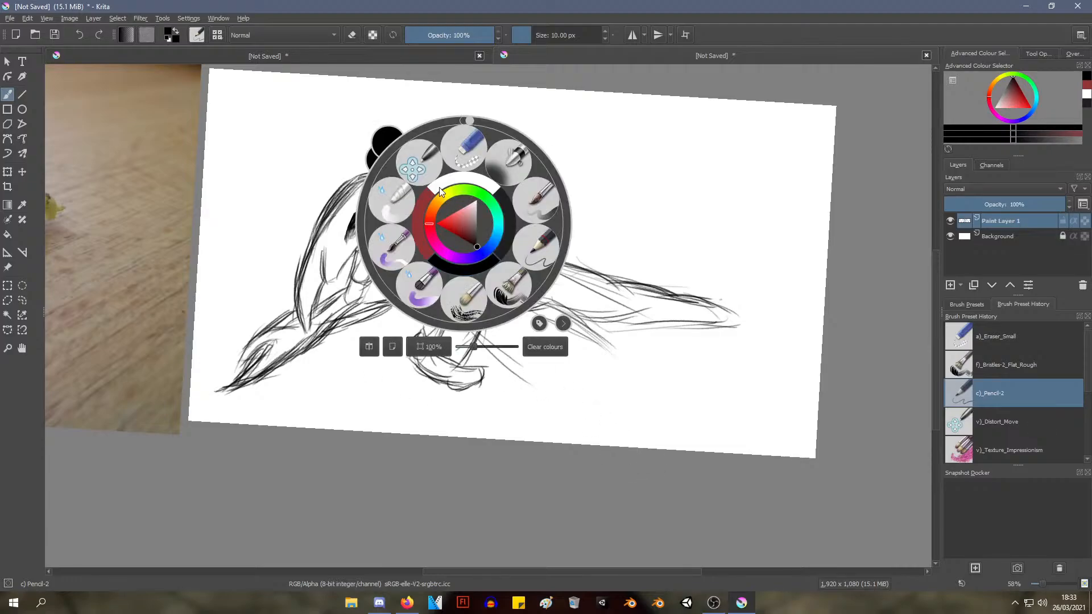
pyautogui.click(461, 149)
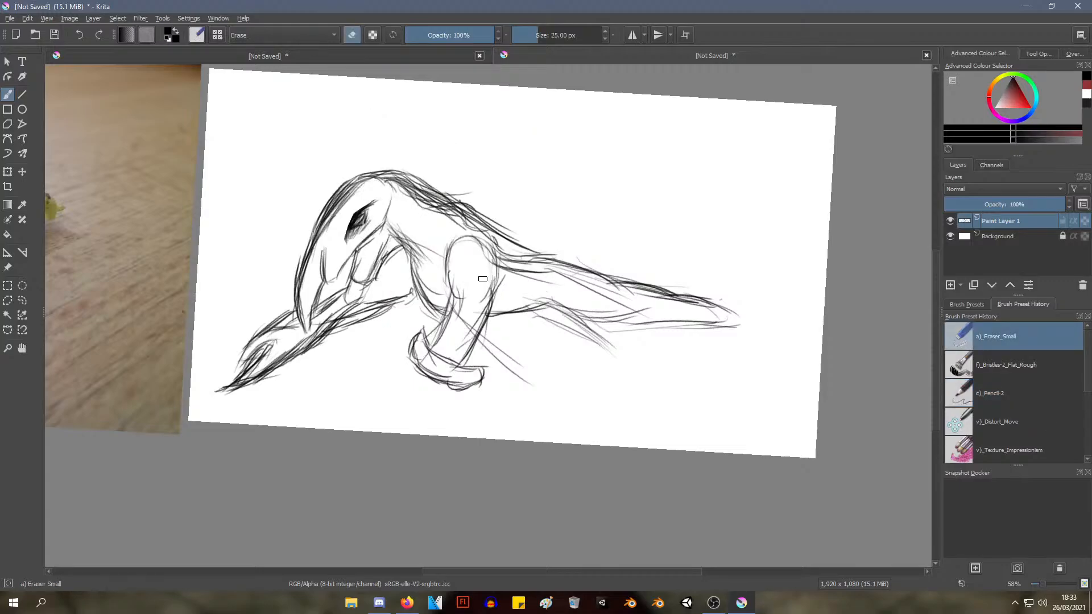
pyautogui.rightClick(432, 276)
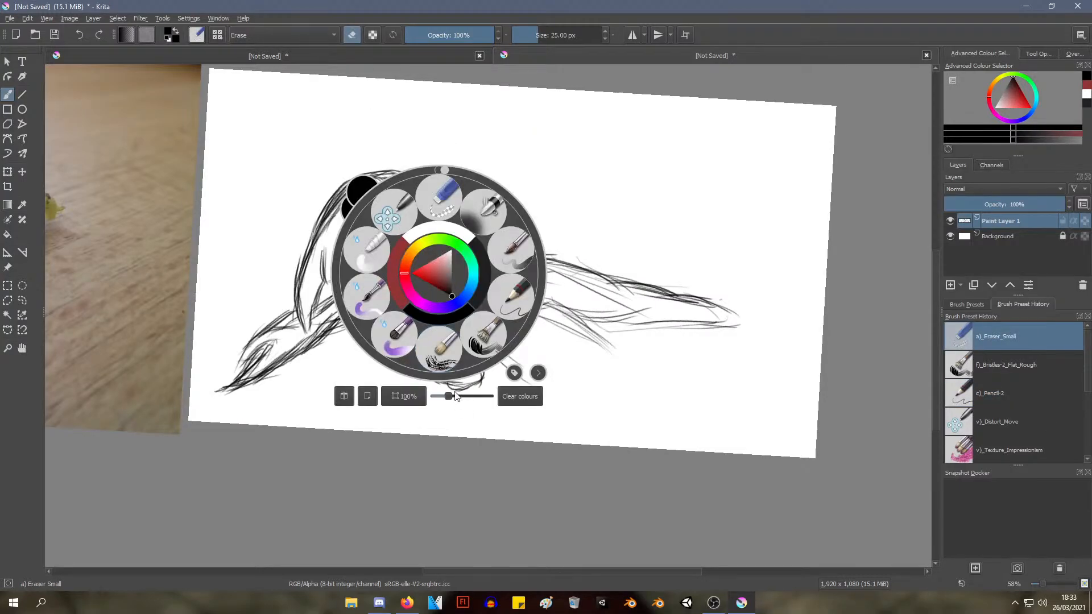
pyautogui.moveTo(449, 396); pyautogui.dragTo(456, 396)
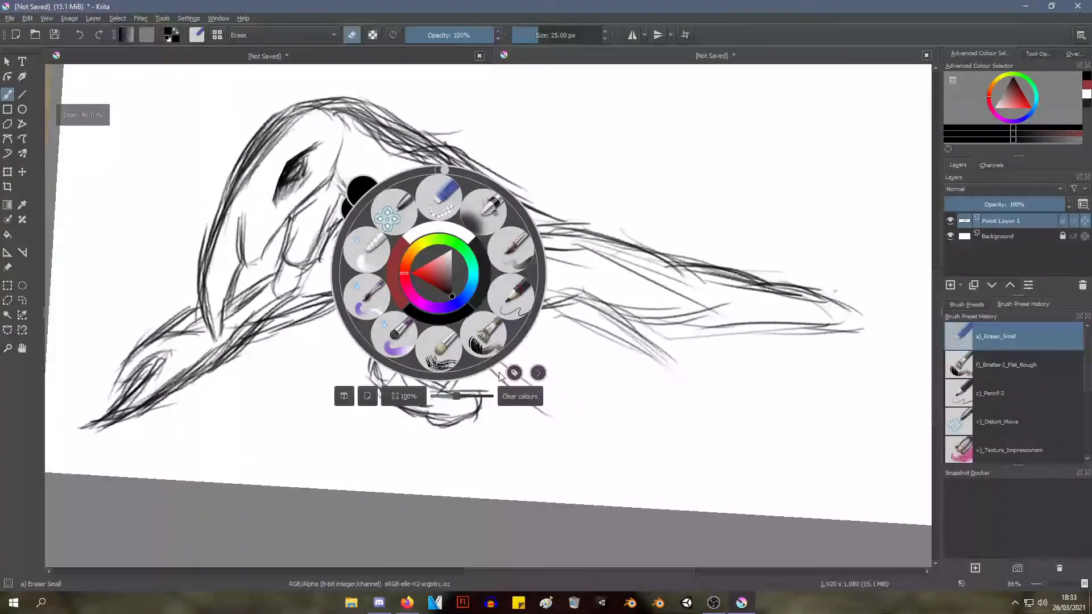
pyautogui.click(576, 238)
pyautogui.rightClick(549, 243)
pyautogui.rightClick(547, 253)
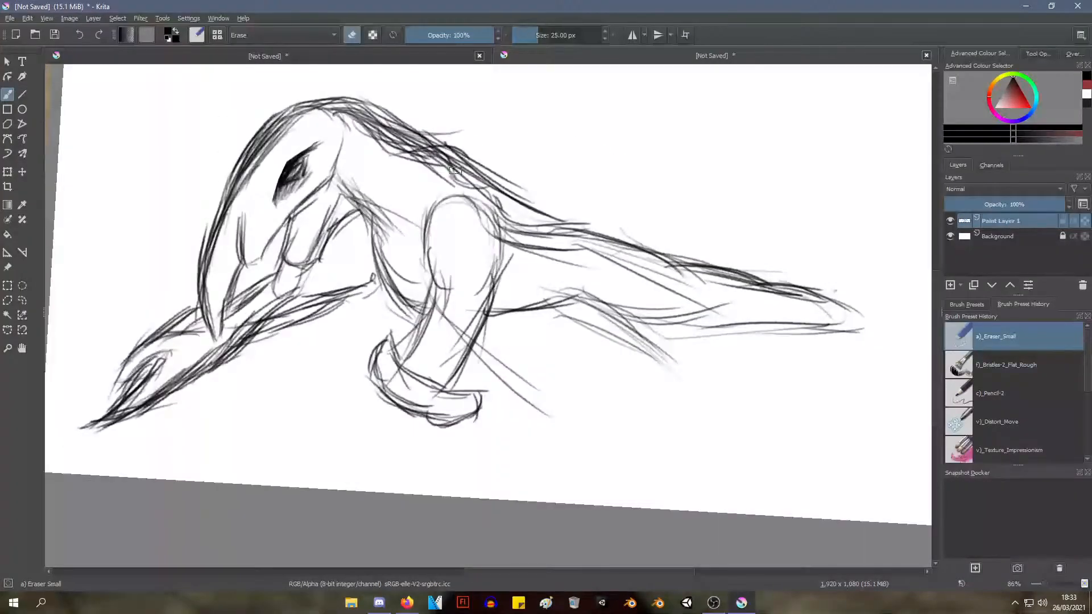
pyautogui.moveTo(541, 34)
pyautogui.mouseDown()
pyautogui.moveTo(529, 35)
pyautogui.moveTo(554, 35)
pyautogui.mouseUp()
# Erase the whole rounded-top leg and its hooked foot, along with the loose lines beside it
pyautogui.moveTo(438, 244)
pyautogui.mouseDown()
pyautogui.moveTo(461, 442)
pyautogui.moveTo(449, 442)
pyautogui.moveTo(409, 375)
pyautogui.mouseUp()
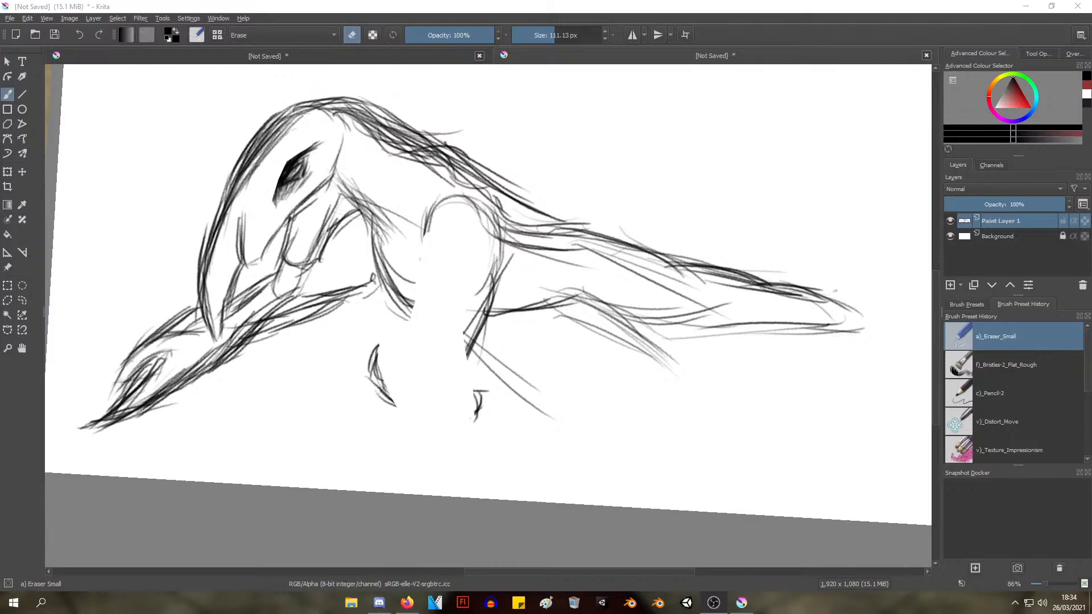
pyautogui.click(928, 533)
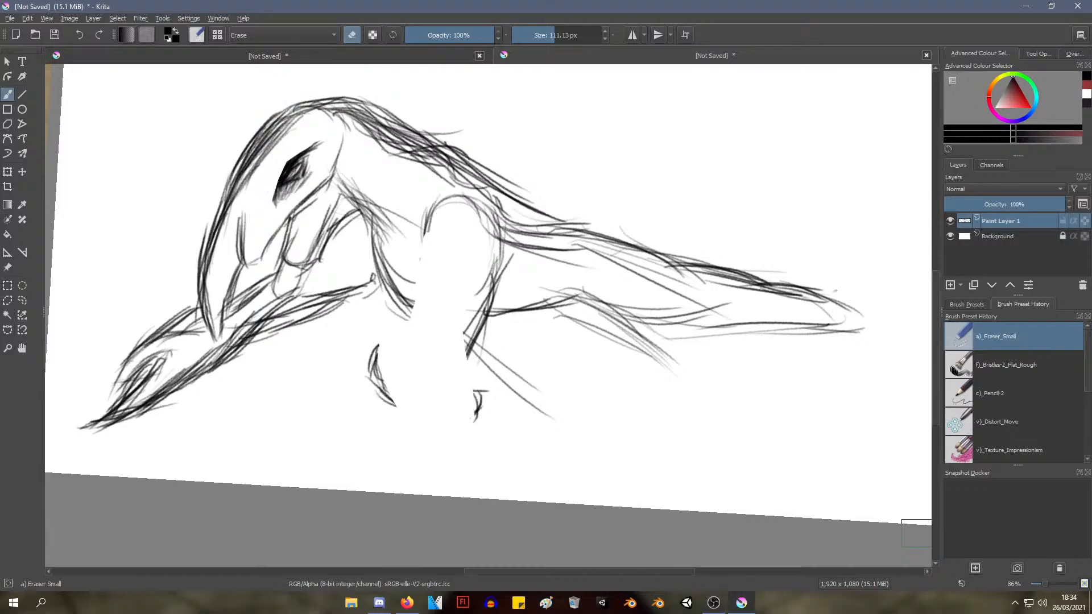
pyautogui.moveTo(352, 392)
pyautogui.mouseDown()
pyautogui.moveTo(376, 379)
pyautogui.moveTo(383, 362)
pyautogui.moveTo(383, 412)
pyautogui.moveTo(381, 370)
pyautogui.moveTo(424, 429)
pyautogui.moveTo(493, 420)
pyautogui.moveTo(480, 371)
pyautogui.moveTo(492, 382)
pyautogui.moveTo(486, 416)
pyautogui.moveTo(478, 280)
pyautogui.moveTo(488, 260)
pyautogui.moveTo(486, 340)
pyautogui.moveTo(532, 417)
pyautogui.moveTo(485, 270)
pyautogui.moveTo(458, 306)
pyautogui.moveTo(425, 240)
pyautogui.moveTo(429, 221)
pyautogui.moveTo(474, 236)
pyautogui.moveTo(498, 278)
pyautogui.moveTo(495, 257)
pyautogui.moveTo(462, 226)
pyautogui.moveTo(474, 218)
pyautogui.moveTo(449, 199)
pyautogui.moveTo(538, 252)
pyautogui.moveTo(581, 251)
pyautogui.mouseUp()
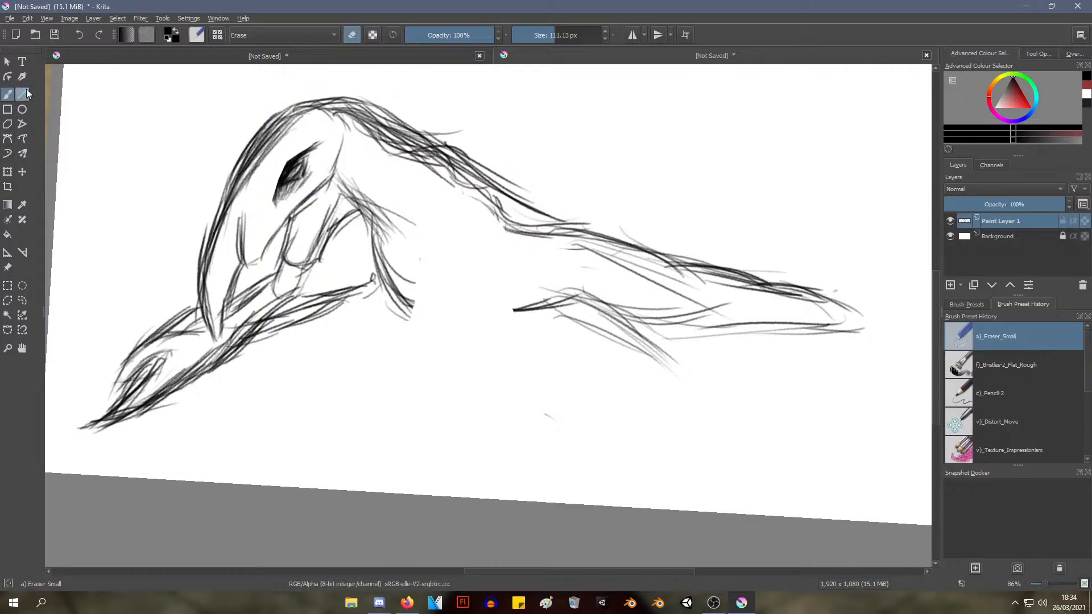
# Switch to the Pencil-2 preset and sketch the front edge of a new leg running from the chest diagonally down toward the tail side
pyautogui.rightClick(154, 183)
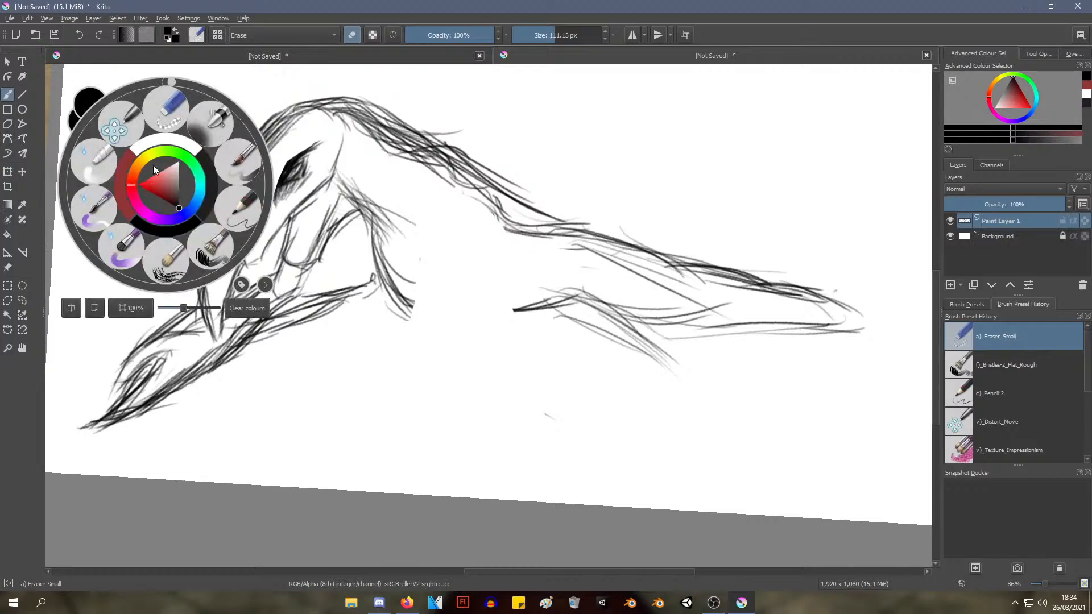
pyautogui.click(238, 206)
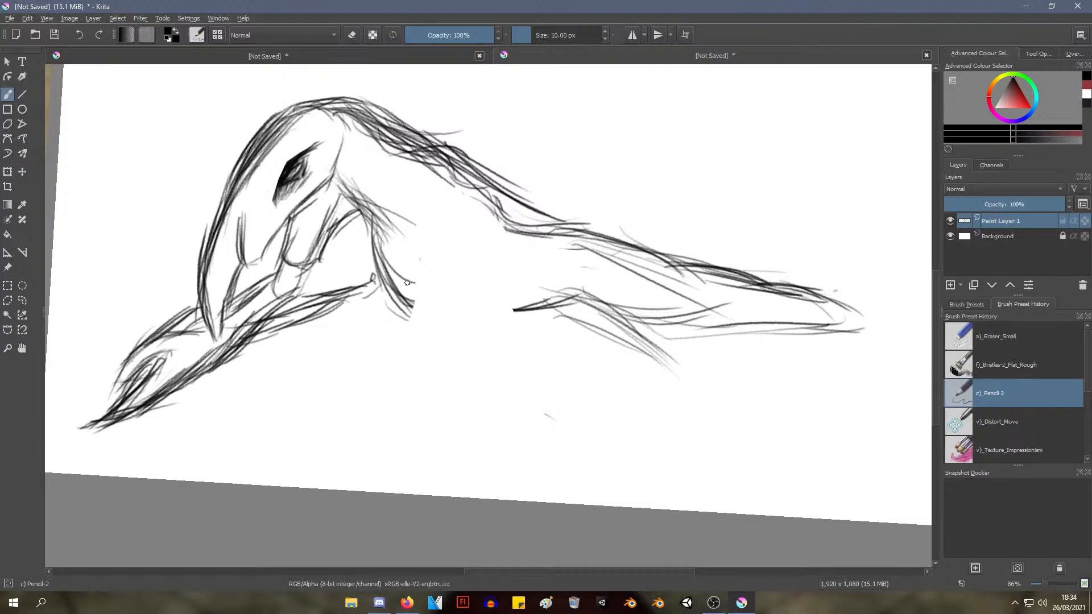
pyautogui.moveTo(405, 280)
pyautogui.mouseDown()
pyautogui.moveTo(444, 361)
pyautogui.moveTo(426, 333)
pyautogui.mouseUp()
pyautogui.moveTo(414, 270)
pyautogui.mouseDown()
pyautogui.moveTo(435, 388)
pyautogui.moveTo(447, 393)
pyautogui.mouseUp()
pyautogui.moveTo(408, 302); pyautogui.dragTo(449, 406)
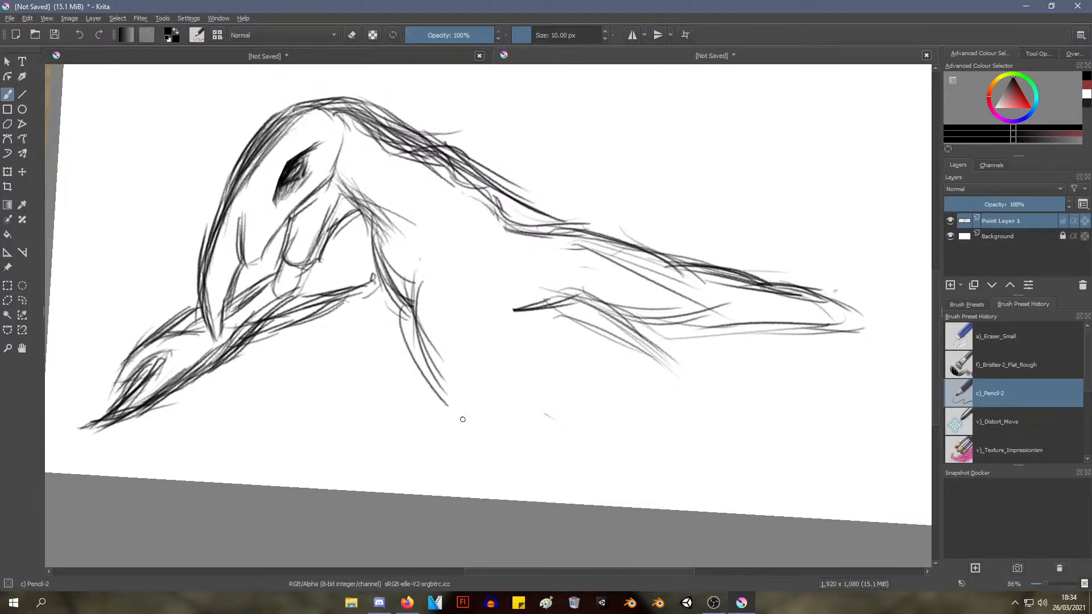
pyautogui.moveTo(422, 278)
pyautogui.mouseDown()
pyautogui.moveTo(412, 366)
pyautogui.moveTo(480, 424)
pyautogui.mouseUp()
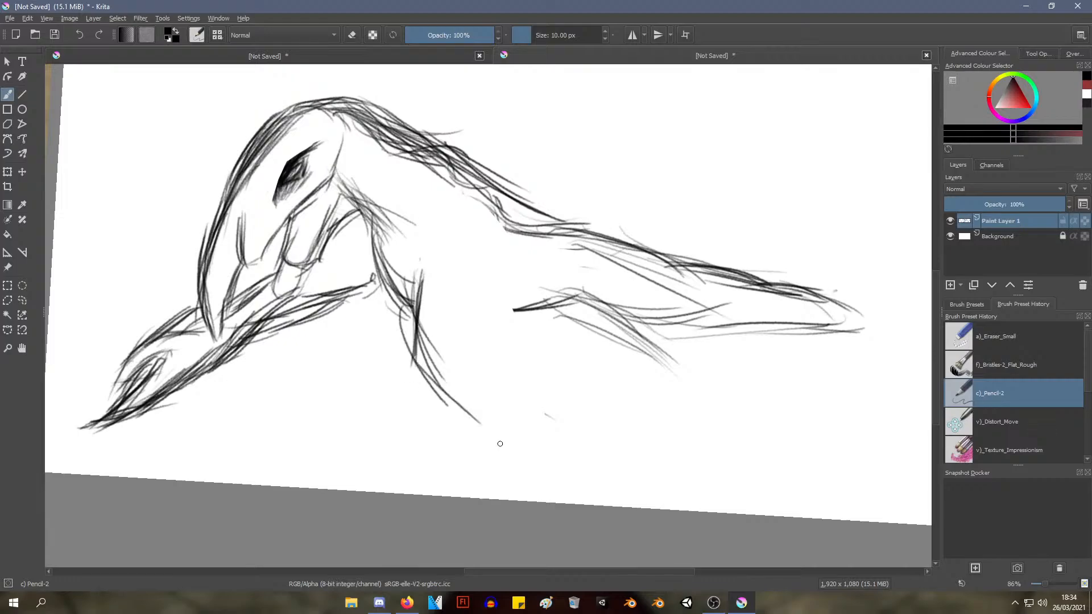
pyautogui.moveTo(422, 379)
pyautogui.mouseDown()
pyautogui.moveTo(504, 466)
pyautogui.moveTo(539, 476)
pyautogui.mouseUp()
pyautogui.moveTo(435, 395)
pyautogui.mouseDown()
pyautogui.moveTo(493, 465)
pyautogui.moveTo(531, 459)
pyautogui.mouseUp()
pyautogui.moveTo(436, 278)
pyautogui.mouseDown()
pyautogui.moveTo(462, 383)
pyautogui.moveTo(483, 390)
pyautogui.mouseUp()
pyautogui.hotkey('ctrl', 'z')
pyautogui.hotkey('ctrl', 'z')
# Draw the back edge of the thin upper leg and reinforce the sweeping line of its lower part
pyautogui.moveTo(475, 279); pyautogui.dragTo(455, 345)
pyautogui.moveTo(464, 279)
pyautogui.mouseDown()
pyautogui.moveTo(468, 358)
pyautogui.moveTo(456, 363)
pyautogui.moveTo(472, 372)
pyautogui.moveTo(421, 382)
pyautogui.moveTo(431, 382)
pyautogui.mouseUp()
pyautogui.moveTo(465, 359)
pyautogui.mouseDown()
pyautogui.moveTo(467, 381)
pyautogui.moveTo(456, 383)
pyautogui.moveTo(482, 427)
pyautogui.mouseUp()
pyautogui.moveTo(443, 384); pyautogui.dragTo(570, 466)
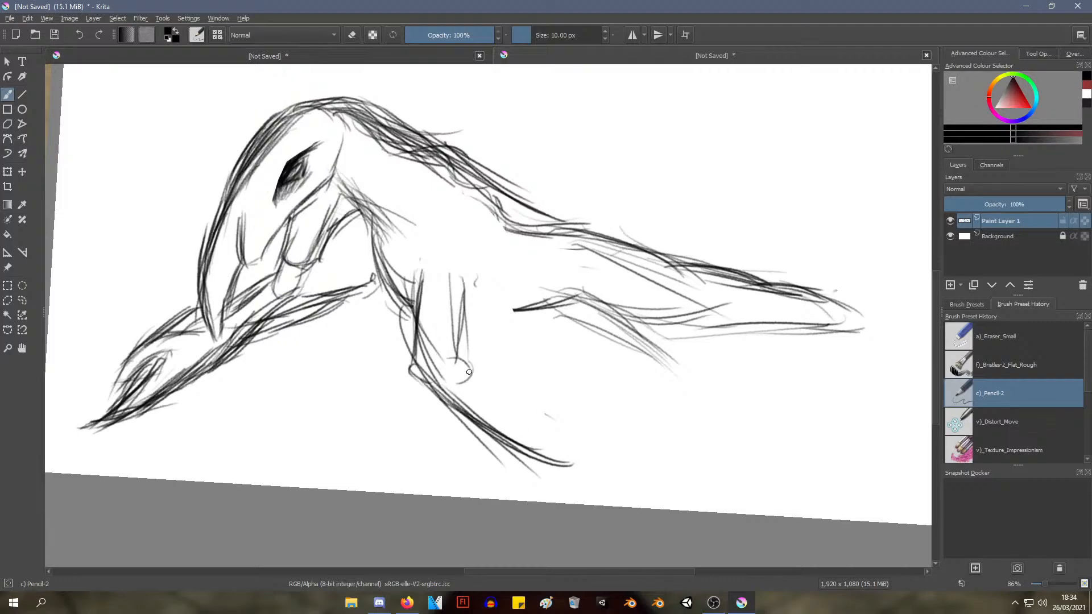
# Sketch the inner edge of the leg's lower part and a curled, tentacle-like end
pyautogui.moveTo(470, 374); pyautogui.dragTo(545, 414)
pyautogui.hotkey('ctrl', 'z')
pyautogui.moveTo(471, 378); pyautogui.dragTo(546, 430)
pyautogui.moveTo(474, 380)
pyautogui.mouseDown()
pyautogui.moveTo(538, 422)
pyautogui.moveTo(568, 439)
pyautogui.mouseUp()
pyautogui.moveTo(517, 420)
pyautogui.mouseDown()
pyautogui.moveTo(559, 429)
pyautogui.moveTo(559, 410)
pyautogui.moveTo(534, 406)
pyautogui.moveTo(559, 378)
pyautogui.mouseUp()
pyautogui.moveTo(515, 386)
pyautogui.mouseDown()
pyautogui.moveTo(519, 375)
pyautogui.moveTo(601, 434)
pyautogui.moveTo(587, 472)
pyautogui.moveTo(568, 467)
pyautogui.mouseUp()
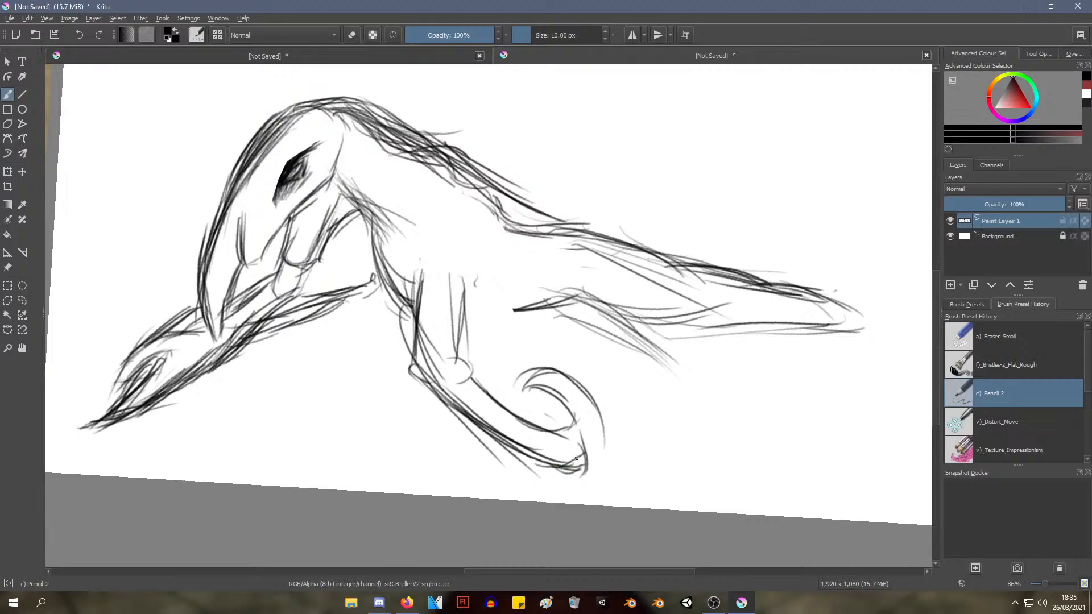
# Try extra strokes around the curled end of the leg, undo them and redraw the inner curl
pyautogui.moveTo(579, 460)
pyautogui.mouseDown()
pyautogui.moveTo(607, 478)
pyautogui.moveTo(604, 446)
pyautogui.mouseUp()
pyautogui.hotkey('ctrl', 'z')
pyautogui.moveTo(594, 455)
pyautogui.mouseDown()
pyautogui.moveTo(604, 474)
pyautogui.moveTo(604, 429)
pyautogui.mouseUp()
pyautogui.hotkey('ctrl', 'z')
pyautogui.hotkey('ctrl', 'z')
pyautogui.hotkey('ctrl', 'z')
pyautogui.moveTo(522, 392)
pyautogui.mouseDown()
pyautogui.moveTo(532, 371)
pyautogui.moveTo(556, 371)
pyautogui.moveTo(549, 480)
pyautogui.moveTo(557, 403)
pyautogui.mouseUp()
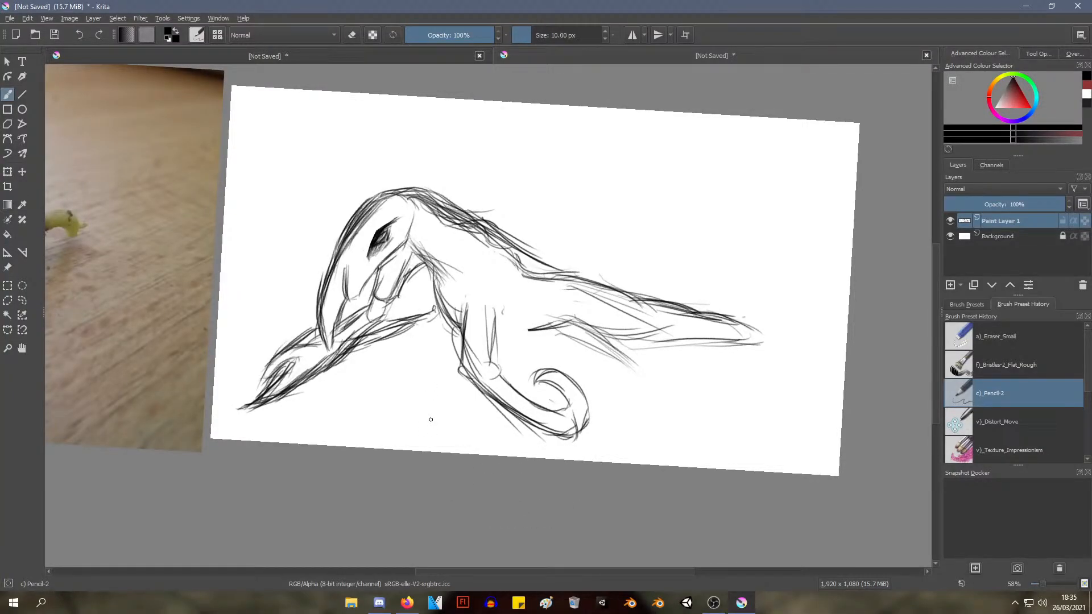
# Undo the curled end and the lower leg's recent strokes, discarding two trial strokes along the upper leg
pyautogui.press('ctrl')
pyautogui.hotkey('ctrl', 'z')
pyautogui.hotkey('ctrl', 'z')
pyautogui.hotkey('ctrl', 'z')
pyautogui.hotkey('ctrl', 'z')
pyautogui.hotkey('ctrl', 'z')
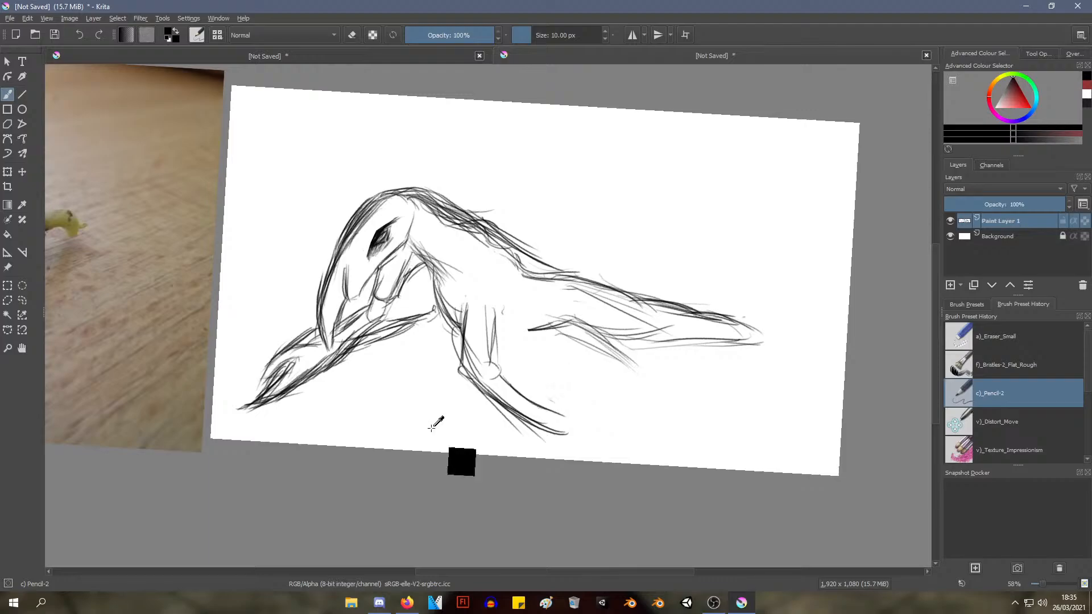
pyautogui.press('ctrl')
pyautogui.hotkey('ctrl', 'z')
pyautogui.hotkey('ctrl', 'z')
pyautogui.hotkey('ctrl', 'z')
pyautogui.hotkey('ctrl', 'z')
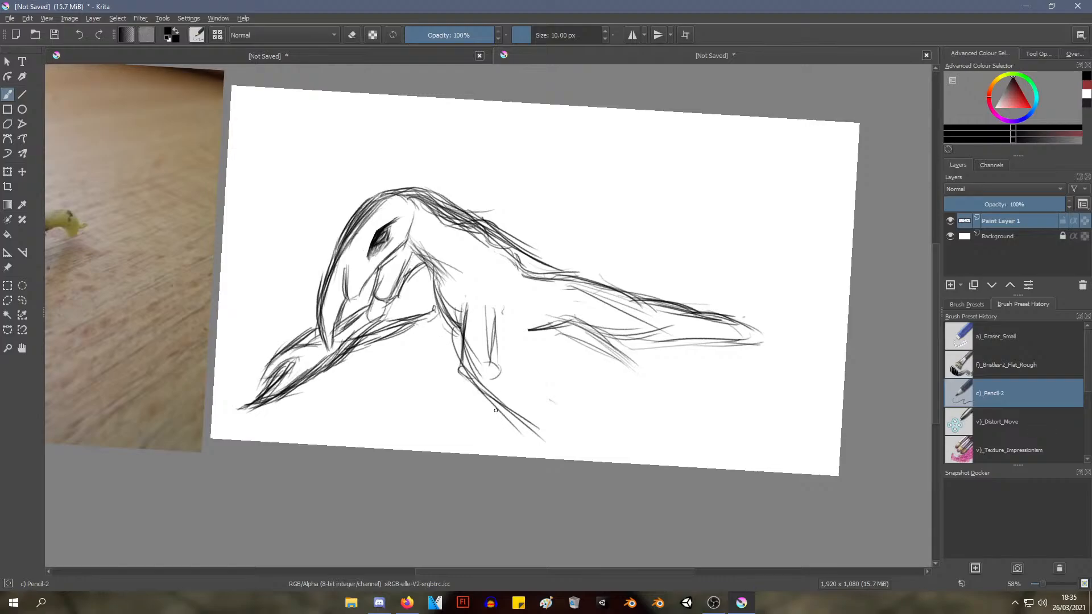
pyautogui.moveTo(462, 311); pyautogui.dragTo(467, 365)
pyautogui.moveTo(460, 310); pyautogui.dragTo(467, 372)
pyautogui.hotkey('ctrl', 'z')
pyautogui.hotkey('ctrl', 'z')
pyautogui.hotkey('ctrl', 'z')
# Save the drawing as a Krita document named crepper on the Desktop
pyautogui.click(10, 18)
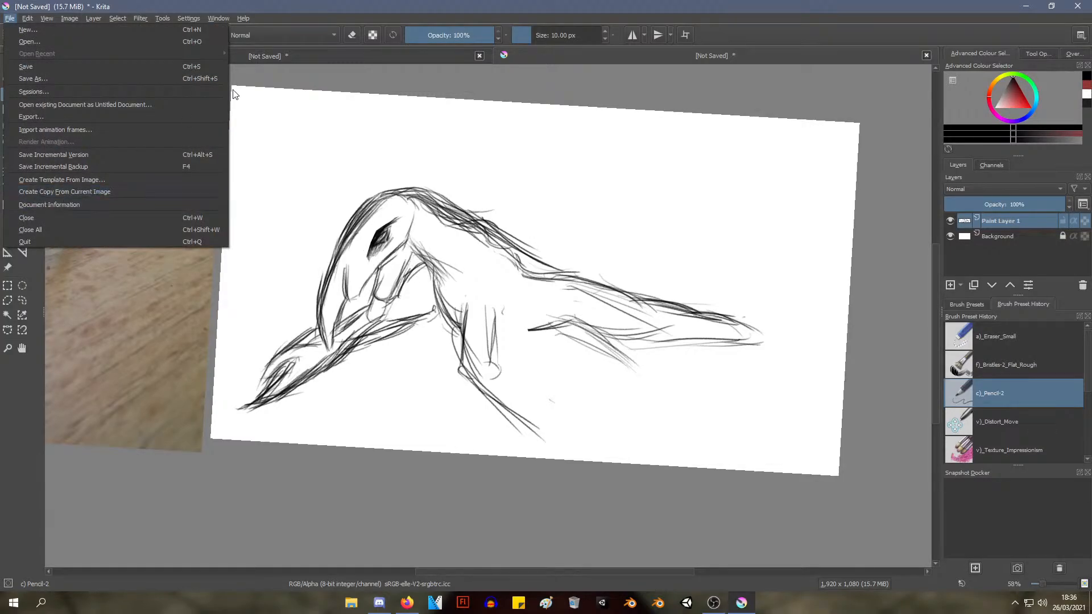
pyautogui.click(174, 6)
pyautogui.hotkey('ctrl', 's')
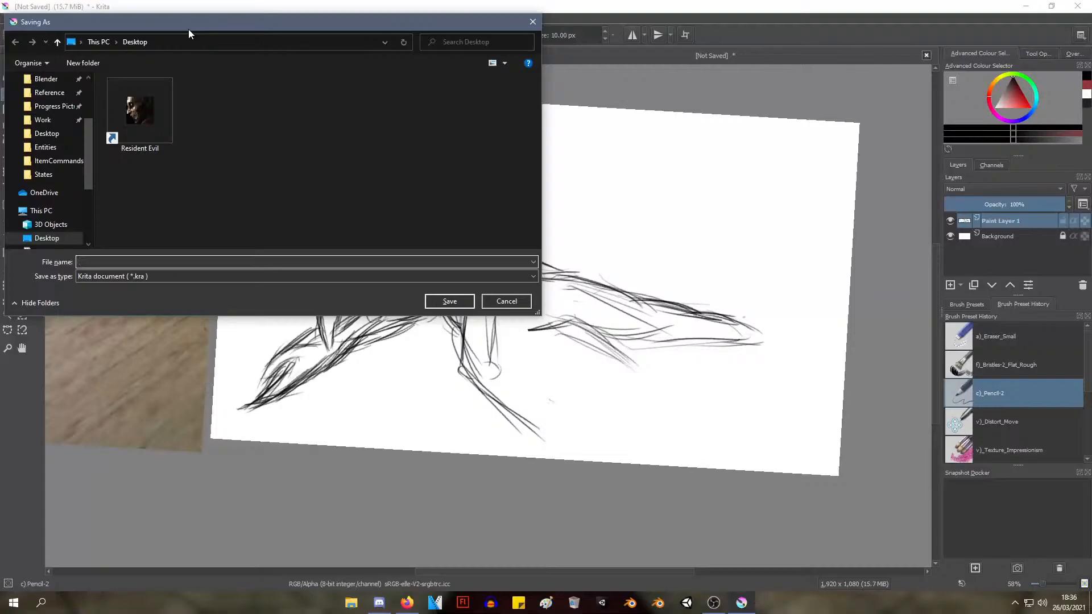
pyautogui.write('crepper')
pyautogui.press('Return')
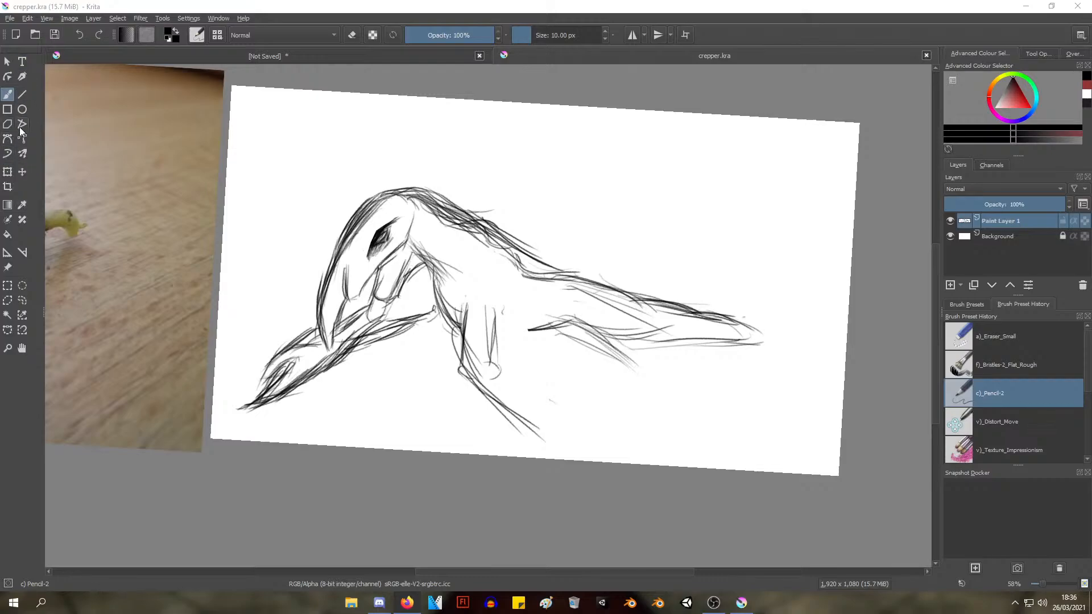
# Switch to the Eraser Small preset and erase the remaining thin leg below the chest
pyautogui.rightClick(488, 249)
pyautogui.click(487, 172)
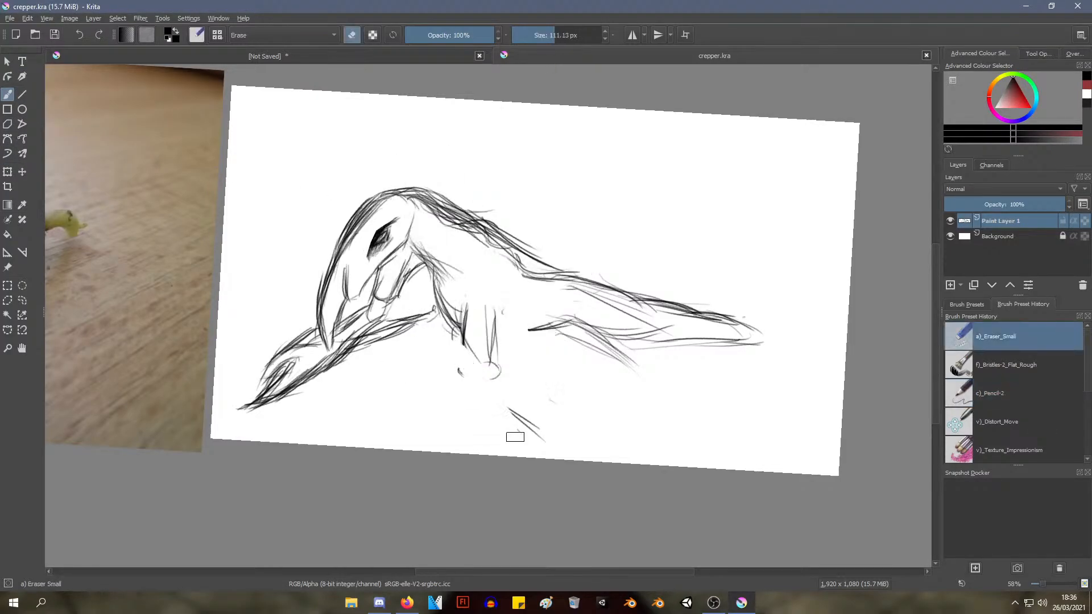
pyautogui.moveTo(458, 340)
pyautogui.mouseDown()
pyautogui.moveTo(474, 306)
pyautogui.moveTo(502, 304)
pyautogui.moveTo(517, 399)
pyautogui.moveTo(486, 356)
pyautogui.moveTo(472, 399)
pyautogui.mouseUp()
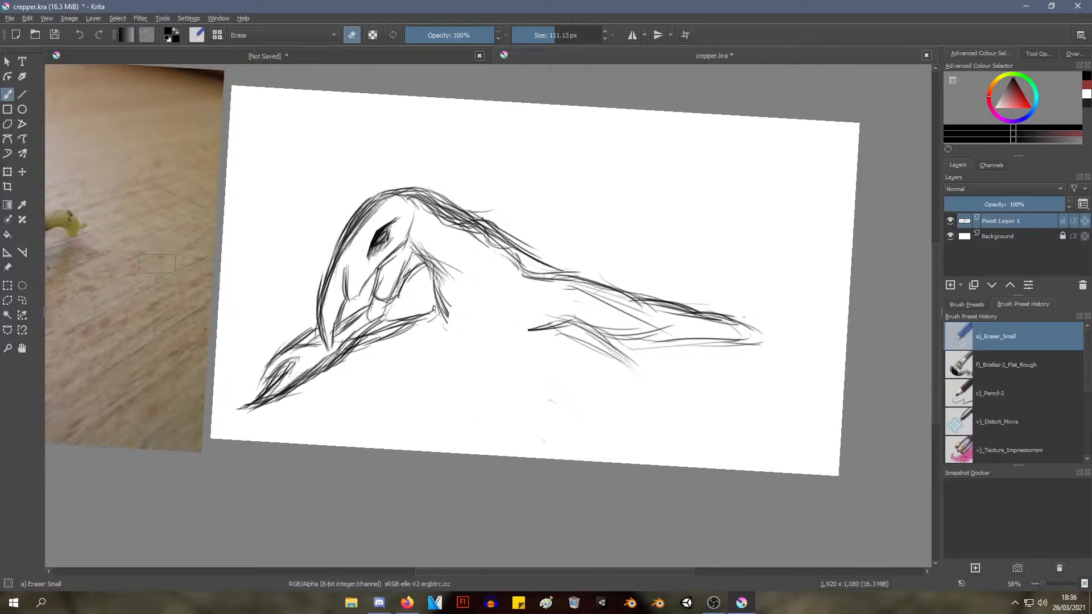
pyautogui.moveTo(360, 276); pyautogui.dragTo(352, 300)
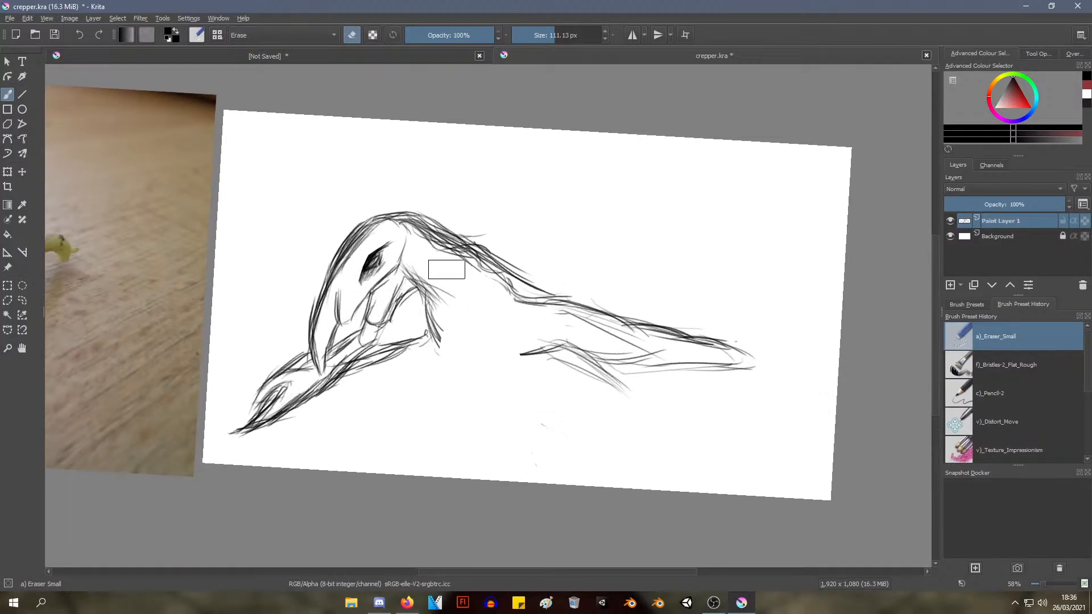
pyautogui.moveTo(454, 361)
pyautogui.mouseDown()
pyautogui.moveTo(468, 334)
pyautogui.moveTo(476, 356)
pyautogui.moveTo(459, 362)
pyautogui.mouseUp()
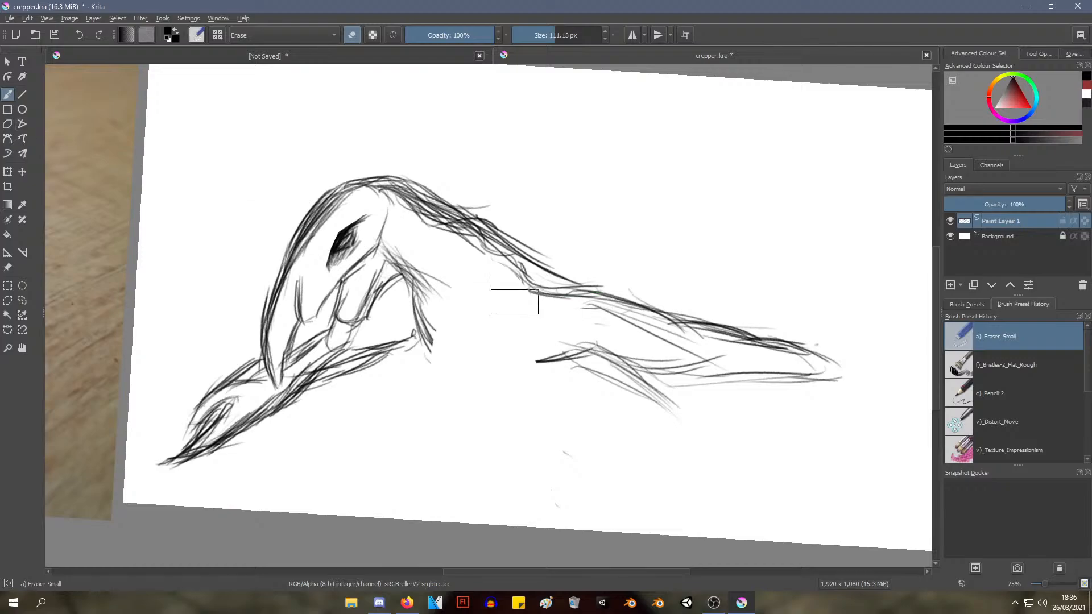
# Switch back to the Pencil-2 preset and sketch both edges of a new upper leg slanting down from the body
pyautogui.rightClick(522, 284)
pyautogui.click(597, 307)
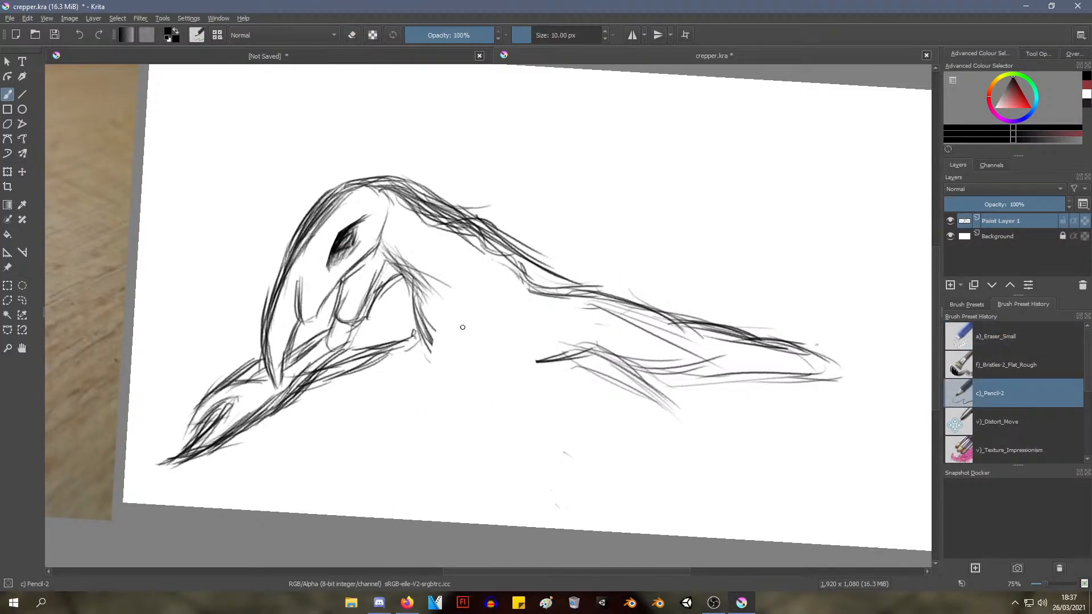
pyautogui.moveTo(455, 320)
pyautogui.mouseDown()
pyautogui.moveTo(472, 371)
pyautogui.moveTo(502, 398)
pyautogui.mouseUp()
pyautogui.moveTo(486, 314)
pyautogui.mouseDown()
pyautogui.moveTo(533, 392)
pyautogui.moveTo(515, 387)
pyautogui.mouseUp()
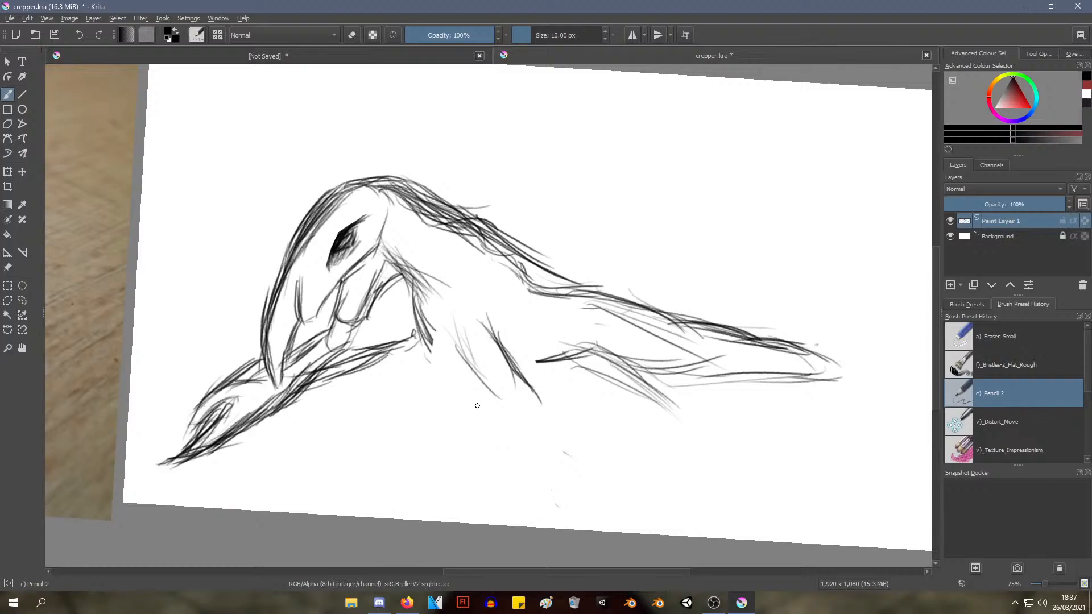
# Sketch the lower leg bending forward from the knee, building up its front and back edges with repeated strokes
pyautogui.moveTo(475, 429); pyautogui.dragTo(488, 395)
pyautogui.moveTo(431, 454); pyautogui.dragTo(484, 394)
pyautogui.moveTo(447, 430); pyautogui.dragTo(504, 389)
pyautogui.moveTo(444, 451); pyautogui.dragTo(452, 436)
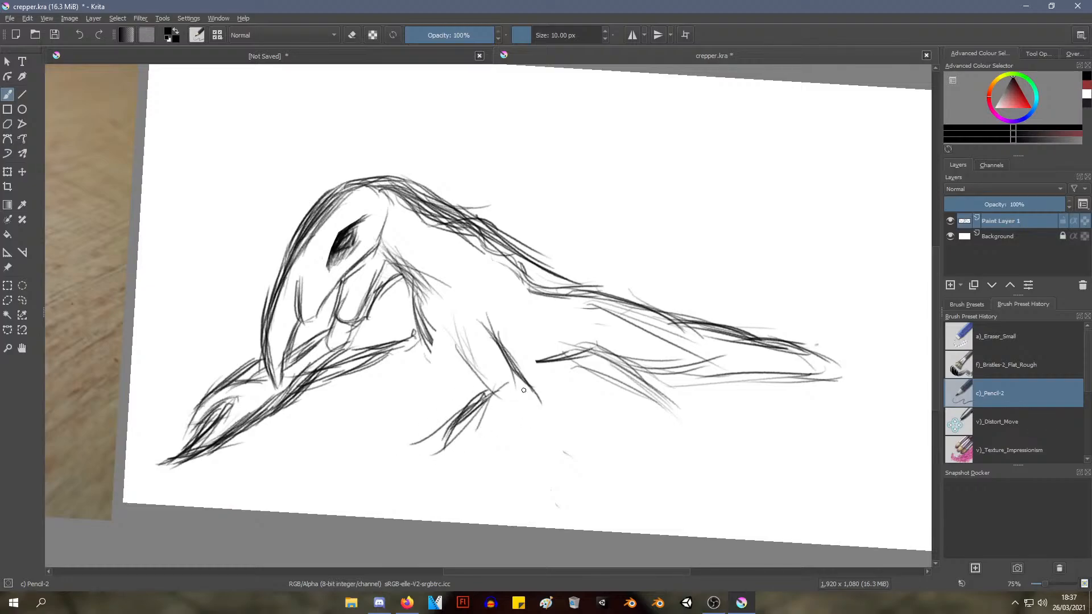
pyautogui.moveTo(525, 387)
pyautogui.mouseDown()
pyautogui.moveTo(504, 430)
pyautogui.moveTo(527, 389)
pyautogui.moveTo(518, 412)
pyautogui.mouseUp()
pyautogui.moveTo(529, 395); pyautogui.dragTo(460, 450)
pyautogui.moveTo(484, 393); pyautogui.dragTo(446, 436)
pyautogui.moveTo(524, 388); pyautogui.dragTo(492, 448)
pyautogui.moveTo(512, 411); pyautogui.dragTo(468, 454)
pyautogui.moveTo(504, 423); pyautogui.dragTo(465, 455)
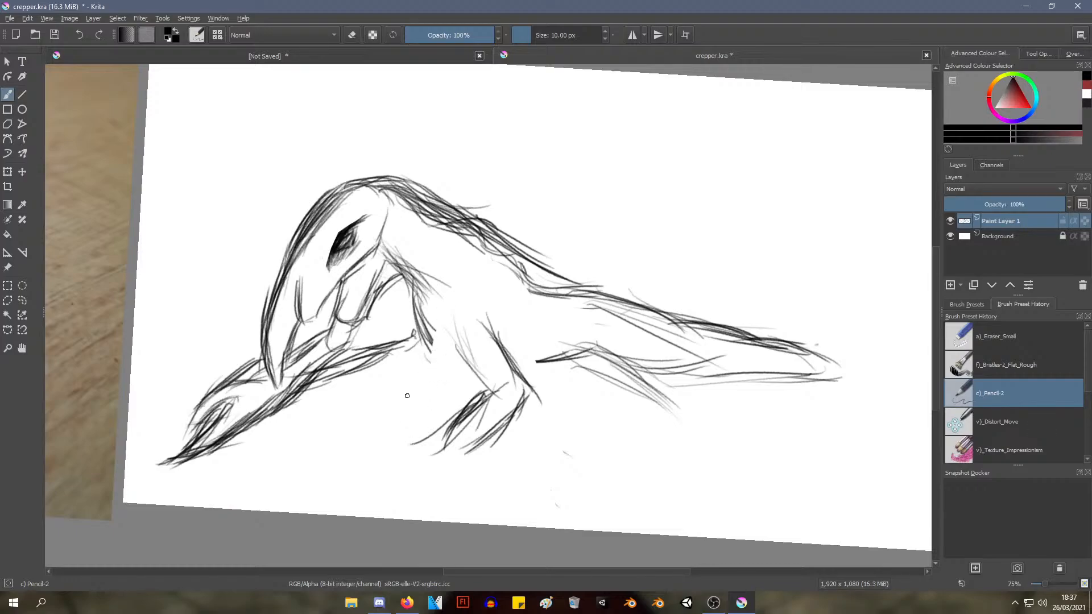
# Draw a shaded, clawed foot with separate toes at the end of the forward-bent lower leg
pyautogui.moveTo(459, 427); pyautogui.dragTo(430, 440)
pyautogui.moveTo(439, 433)
pyautogui.mouseDown()
pyautogui.moveTo(395, 464)
pyautogui.moveTo(418, 456)
pyautogui.moveTo(421, 471)
pyautogui.moveTo(414, 453)
pyautogui.moveTo(398, 501)
pyautogui.mouseUp()
pyautogui.moveTo(391, 495)
pyautogui.mouseDown()
pyautogui.moveTo(422, 470)
pyautogui.moveTo(398, 498)
pyautogui.mouseUp()
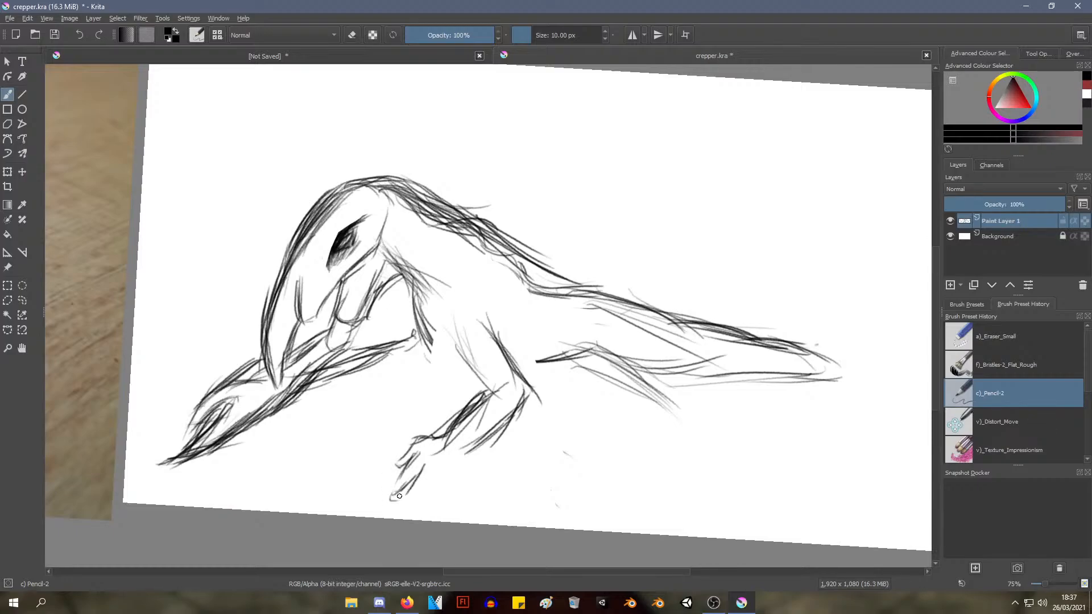
pyautogui.moveTo(423, 464); pyautogui.dragTo(406, 490)
pyautogui.moveTo(422, 465); pyautogui.dragTo(396, 502)
pyautogui.moveTo(417, 485)
pyautogui.mouseDown()
pyautogui.moveTo(405, 498)
pyautogui.moveTo(432, 472)
pyautogui.moveTo(419, 502)
pyautogui.mouseUp()
pyautogui.moveTo(451, 461)
pyautogui.mouseDown()
pyautogui.moveTo(413, 493)
pyautogui.moveTo(422, 466)
pyautogui.moveTo(412, 491)
pyautogui.mouseUp()
pyautogui.moveTo(423, 467)
pyautogui.mouseDown()
pyautogui.moveTo(395, 500)
pyautogui.moveTo(408, 470)
pyautogui.moveTo(396, 464)
pyautogui.moveTo(413, 441)
pyautogui.moveTo(446, 435)
pyautogui.moveTo(431, 473)
pyautogui.moveTo(447, 459)
pyautogui.moveTo(441, 483)
pyautogui.mouseUp()
pyautogui.moveTo(447, 428); pyautogui.dragTo(456, 423)
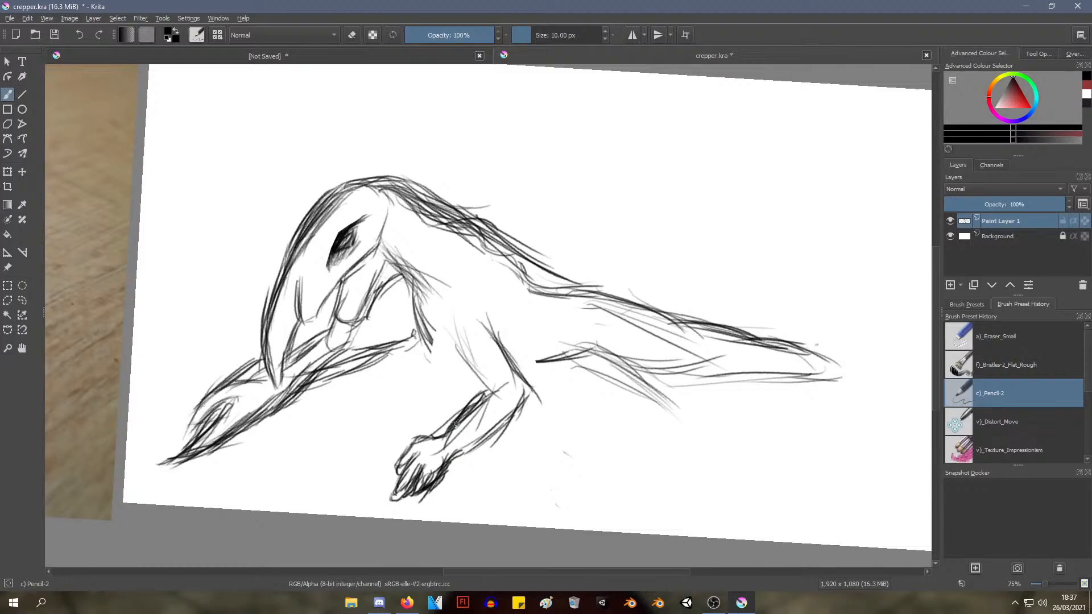
# Darken the front edge of the upper leg, join it to the chest and add a belly line behind the leg
pyautogui.moveTo(453, 349); pyautogui.dragTo(467, 377)
pyautogui.moveTo(458, 329)
pyautogui.mouseDown()
pyautogui.moveTo(493, 387)
pyautogui.moveTo(456, 332)
pyautogui.moveTo(486, 392)
pyautogui.mouseUp()
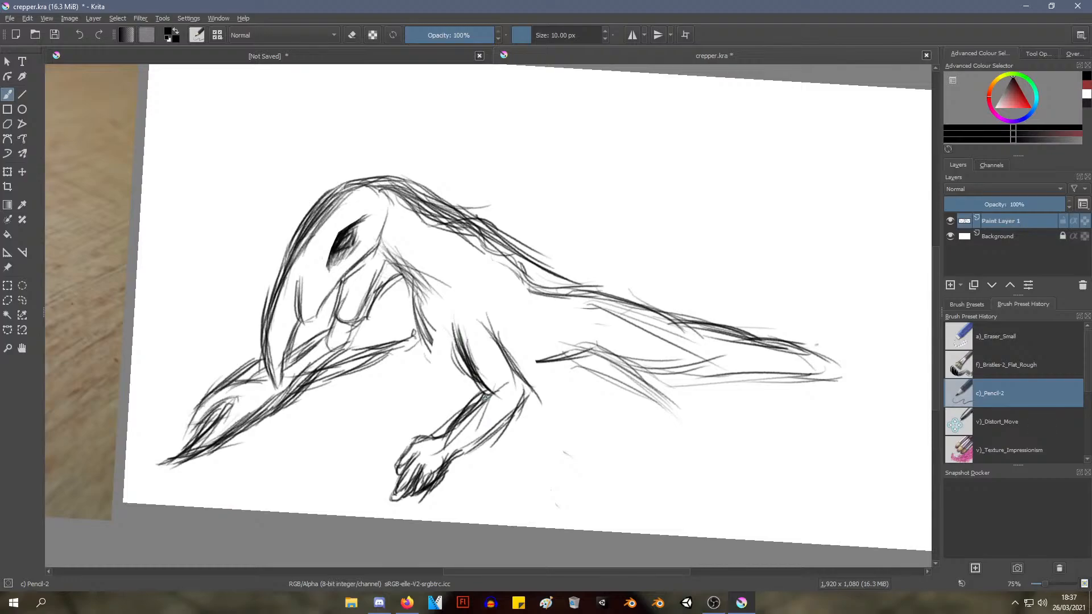
pyautogui.moveTo(440, 338)
pyautogui.mouseDown()
pyautogui.moveTo(473, 375)
pyautogui.moveTo(441, 351)
pyautogui.mouseUp()
pyautogui.moveTo(433, 327); pyautogui.dragTo(486, 386)
pyautogui.moveTo(436, 353)
pyautogui.mouseDown()
pyautogui.moveTo(490, 379)
pyautogui.moveTo(554, 385)
pyautogui.moveTo(566, 373)
pyautogui.mouseUp()
pyautogui.moveTo(532, 389)
pyautogui.mouseDown()
pyautogui.moveTo(565, 387)
pyautogui.moveTo(585, 336)
pyautogui.mouseUp()
pyautogui.moveTo(586, 321)
pyautogui.mouseDown()
pyautogui.moveTo(586, 368)
pyautogui.moveTo(569, 373)
pyautogui.mouseUp()
pyautogui.moveTo(548, 345)
pyautogui.mouseDown()
pyautogui.moveTo(557, 357)
pyautogui.moveTo(591, 356)
pyautogui.mouseUp()
pyautogui.moveTo(547, 360); pyautogui.dragTo(595, 361)
pyautogui.hotkey('ctrl', 'z')
pyautogui.hotkey('ctrl', 'z')
pyautogui.hotkey('ctrl', 'z')
pyautogui.hotkey('ctrl', 'z')
pyautogui.hotkey('ctrl', 'z')
pyautogui.hotkey('ctrl', 'z')
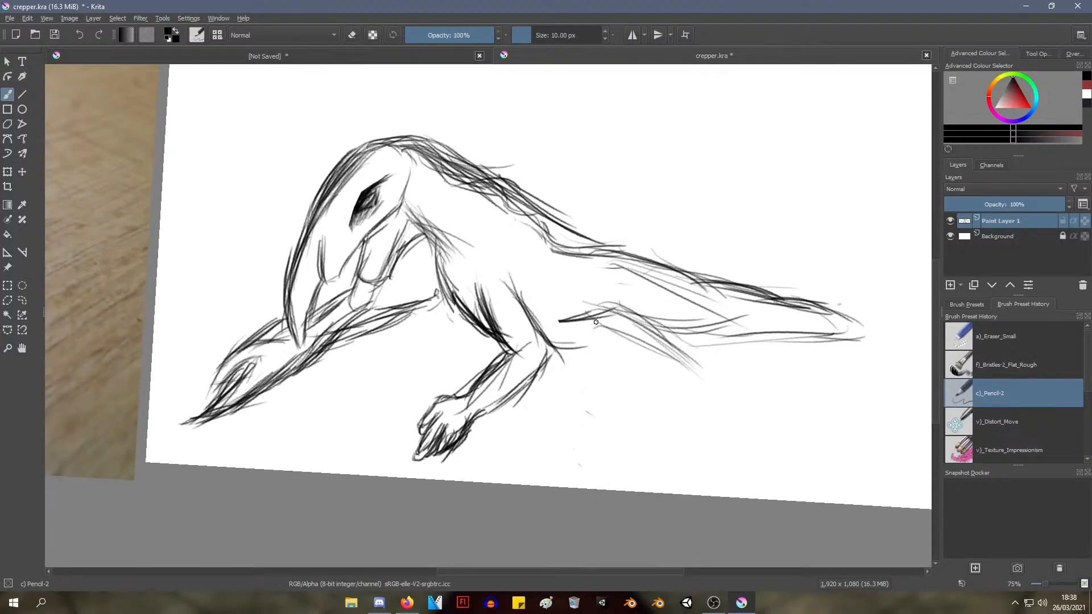
# Sketch a second leg behind the first, with a thigh, a forward-slanting shin and a clawed foot
pyautogui.moveTo(547, 298)
pyautogui.mouseDown()
pyautogui.moveTo(597, 362)
pyautogui.moveTo(589, 352)
pyautogui.moveTo(615, 360)
pyautogui.mouseUp()
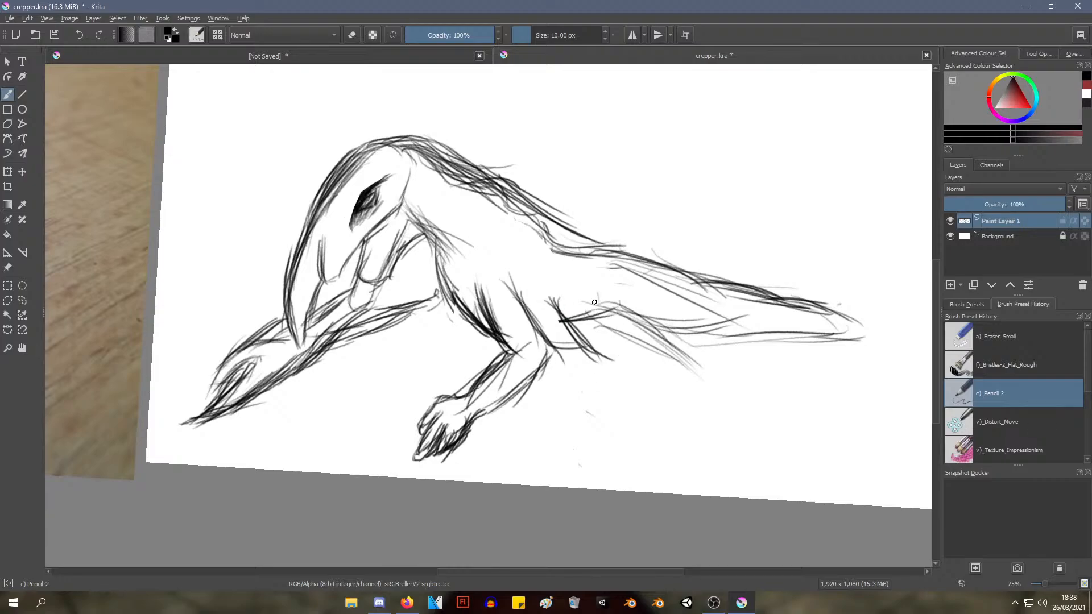
pyautogui.moveTo(595, 302); pyautogui.dragTo(613, 358)
pyautogui.moveTo(598, 301)
pyautogui.mouseDown()
pyautogui.moveTo(636, 363)
pyautogui.moveTo(637, 353)
pyautogui.moveTo(572, 363)
pyautogui.moveTo(551, 427)
pyautogui.mouseUp()
pyautogui.moveTo(580, 361)
pyautogui.mouseDown()
pyautogui.moveTo(552, 428)
pyautogui.moveTo(532, 437)
pyautogui.moveTo(512, 471)
pyautogui.moveTo(575, 448)
pyautogui.mouseUp()
pyautogui.moveTo(566, 461); pyautogui.dragTo(577, 432)
pyautogui.moveTo(598, 374); pyautogui.dragTo(571, 431)
pyautogui.moveTo(605, 393); pyautogui.dragTo(587, 427)
pyautogui.moveTo(616, 375); pyautogui.dragTo(573, 431)
# Reinforce the back edge of the second leg's thigh, then compare the sketch with the reference photo
pyautogui.moveTo(607, 307)
pyautogui.mouseDown()
pyautogui.moveTo(618, 347)
pyautogui.moveTo(609, 364)
pyautogui.mouseUp()
pyautogui.moveTo(610, 310); pyautogui.dragTo(622, 380)
pyautogui.moveTo(627, 338); pyautogui.dragTo(615, 387)
pyautogui.moveTo(624, 264); pyautogui.dragTo(563, 384)
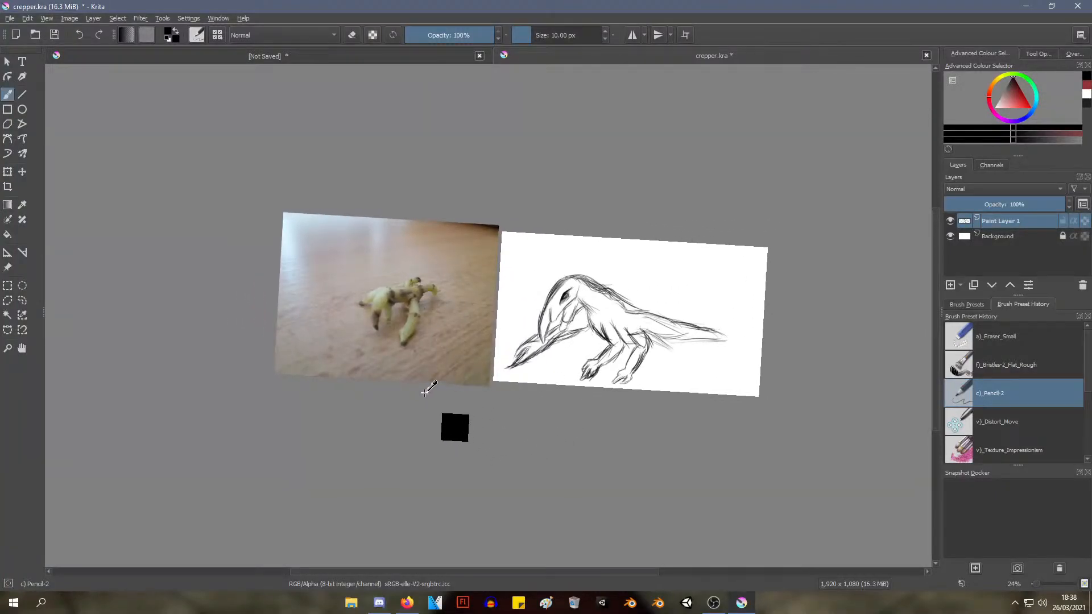
pyautogui.moveTo(421, 390); pyautogui.dragTo(208, 371)
pyautogui.moveTo(415, 376)
pyautogui.mouseDown()
pyautogui.moveTo(424, 312)
pyautogui.moveTo(281, 344)
pyautogui.moveTo(277, 296)
pyautogui.moveTo(277, 358)
pyautogui.moveTo(302, 370)
pyautogui.moveTo(294, 425)
pyautogui.moveTo(248, 357)
pyautogui.mouseUp()
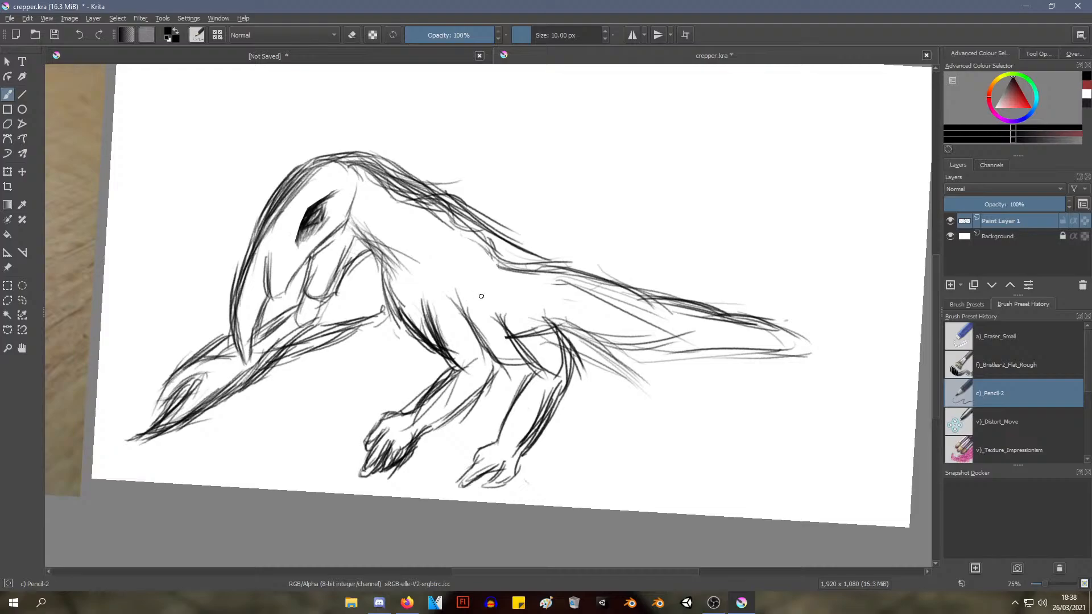
# Switch to the Eraser Small preset and erase the second leg and the lines along the tail's underside
pyautogui.rightClick(503, 231)
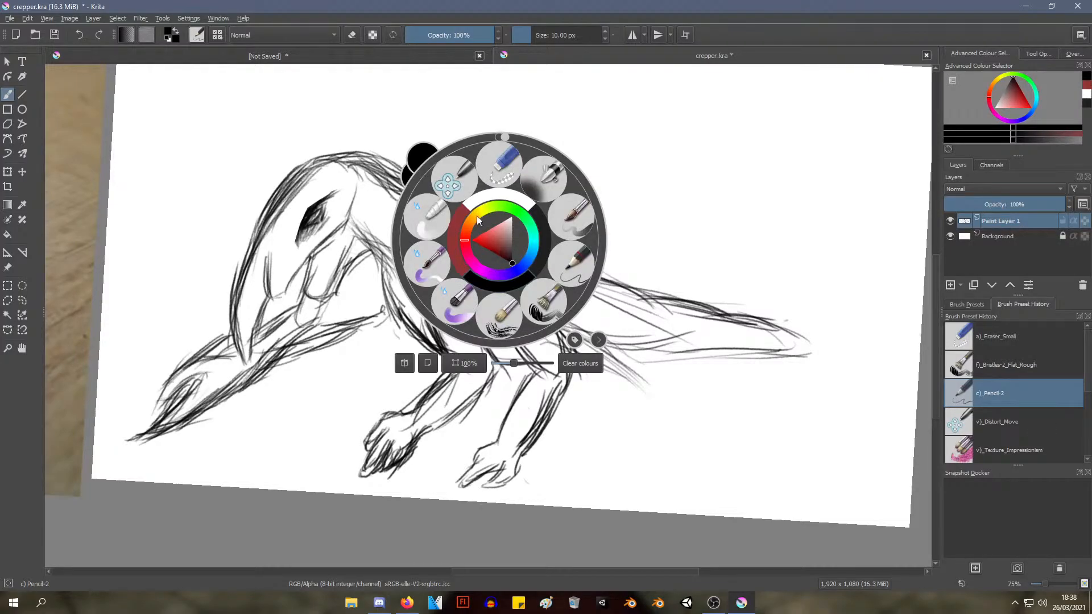
pyautogui.click(510, 312)
pyautogui.moveTo(493, 480)
pyautogui.mouseDown()
pyautogui.moveTo(495, 432)
pyautogui.moveTo(502, 458)
pyautogui.moveTo(539, 419)
pyautogui.moveTo(548, 438)
pyautogui.moveTo(573, 398)
pyautogui.moveTo(575, 415)
pyautogui.moveTo(573, 390)
pyautogui.moveTo(512, 356)
pyautogui.moveTo(519, 309)
pyautogui.moveTo(565, 316)
pyautogui.moveTo(613, 344)
pyautogui.moveTo(604, 326)
pyautogui.moveTo(658, 429)
pyautogui.moveTo(606, 363)
pyautogui.moveTo(671, 332)
pyautogui.moveTo(556, 291)
pyautogui.moveTo(616, 351)
pyautogui.mouseUp()
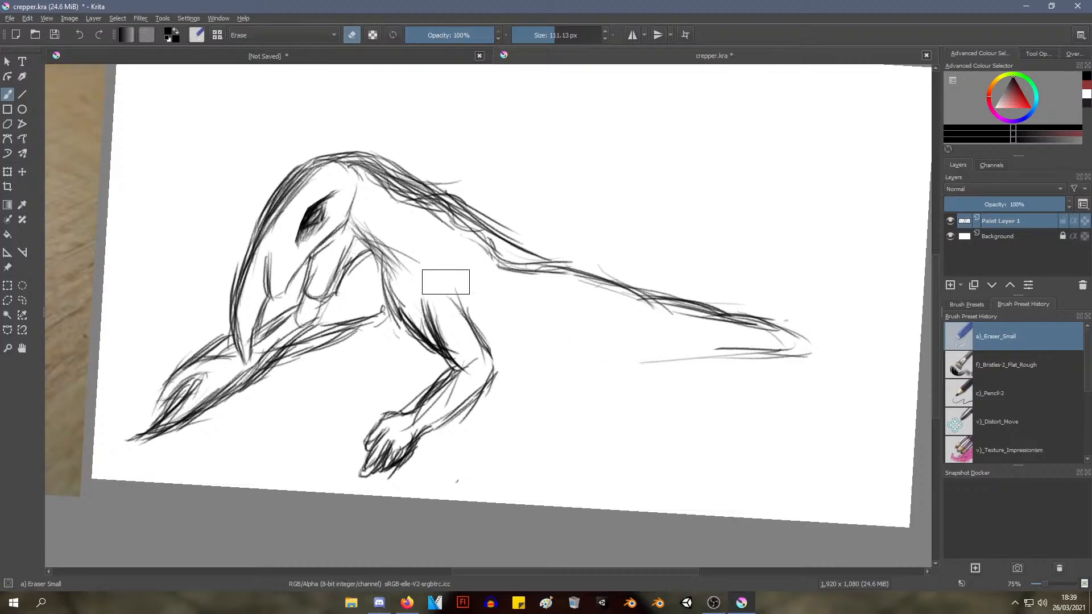
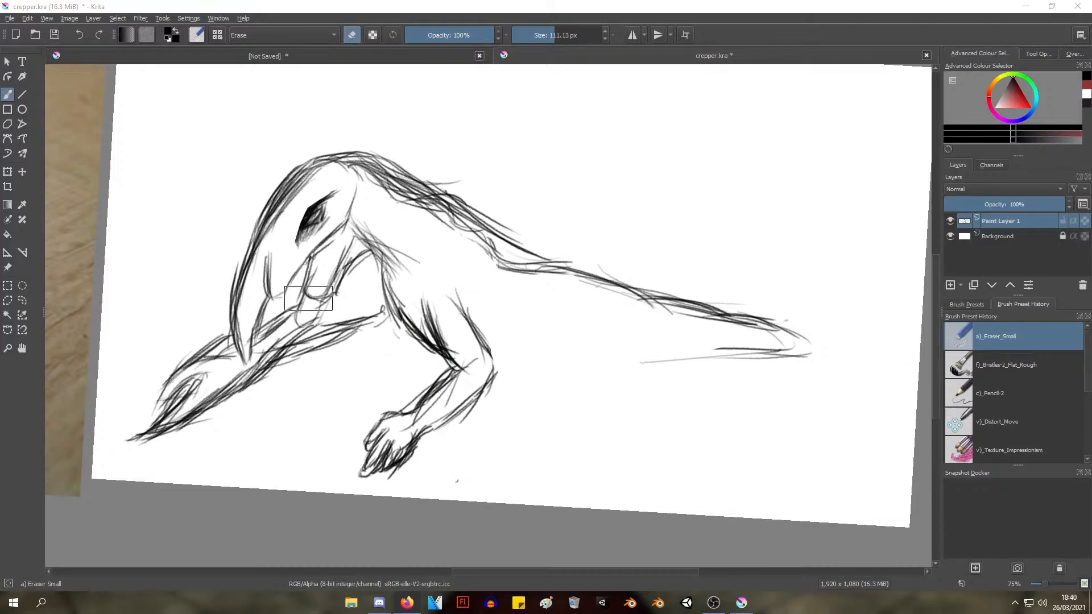
# Examine the body and leg shapes in the reference photo beside the canvas
pyautogui.moveTo(362, 217); pyautogui.dragTo(358, 301)
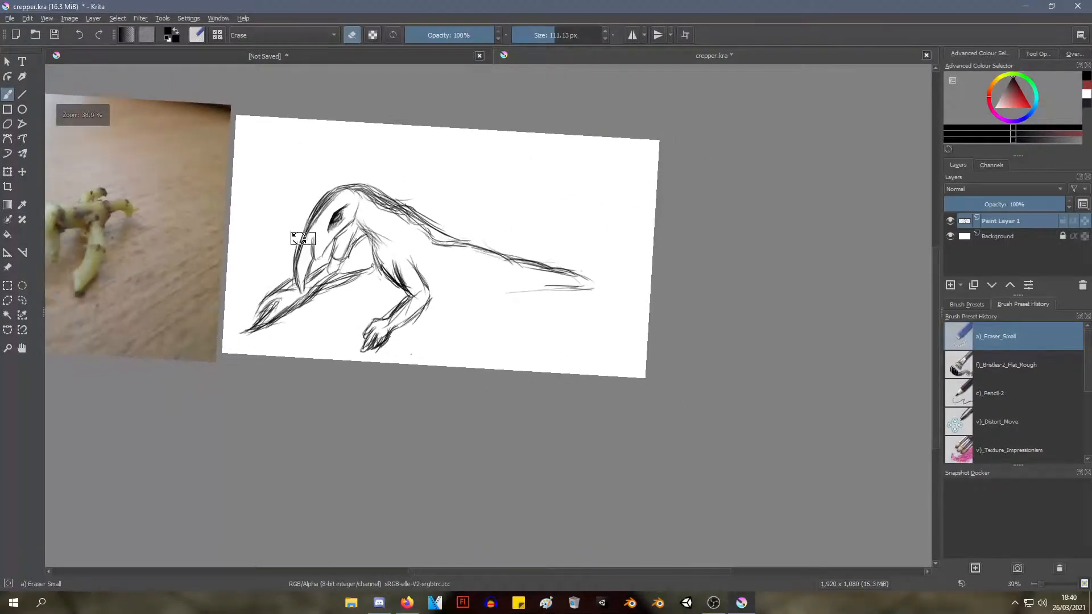
pyautogui.moveTo(300, 239); pyautogui.dragTo(670, 299)
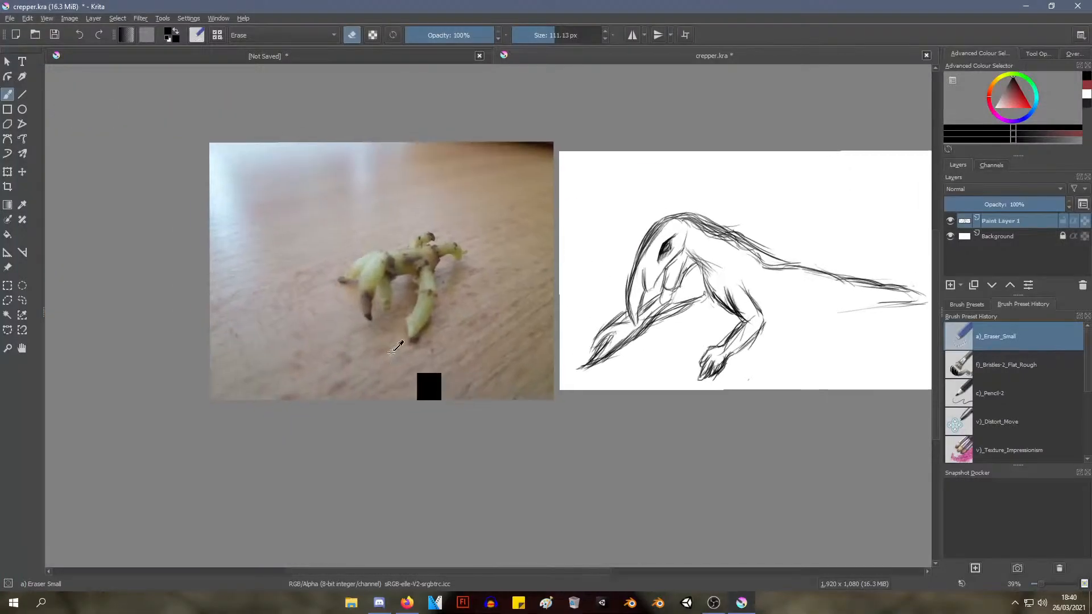
pyautogui.moveTo(372, 281); pyautogui.dragTo(440, 243)
pyautogui.moveTo(480, 212)
pyautogui.mouseDown()
pyautogui.moveTo(381, 295)
pyautogui.moveTo(360, 189)
pyautogui.mouseUp()
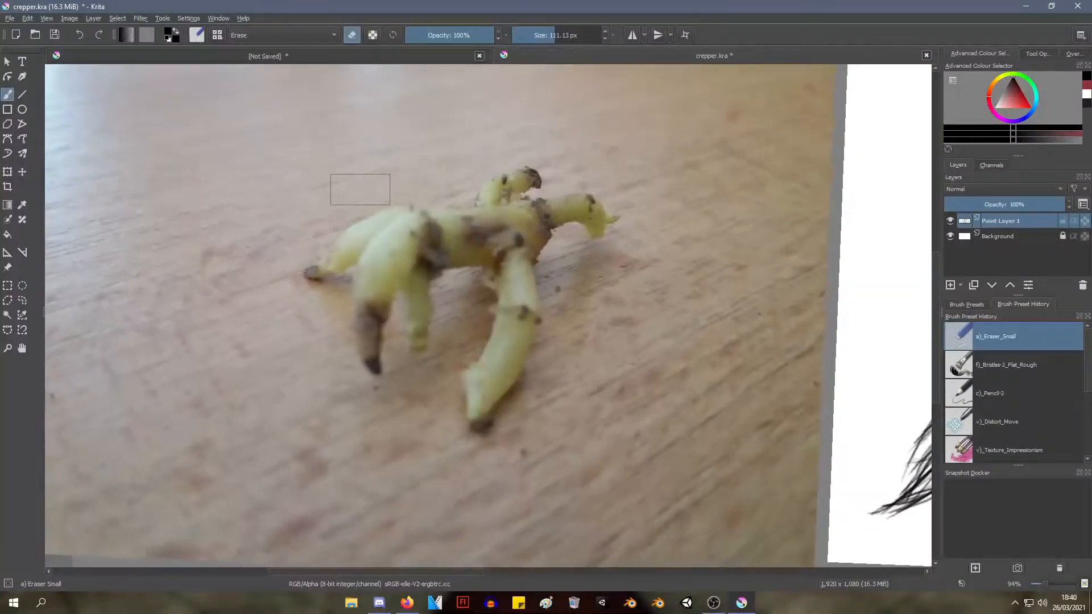
pyautogui.moveTo(398, 238); pyautogui.dragTo(381, 323)
pyautogui.moveTo(410, 260); pyautogui.dragTo(282, 290)
pyautogui.moveTo(470, 239); pyautogui.dragTo(423, 265)
pyautogui.moveTo(469, 295); pyautogui.dragTo(500, 222)
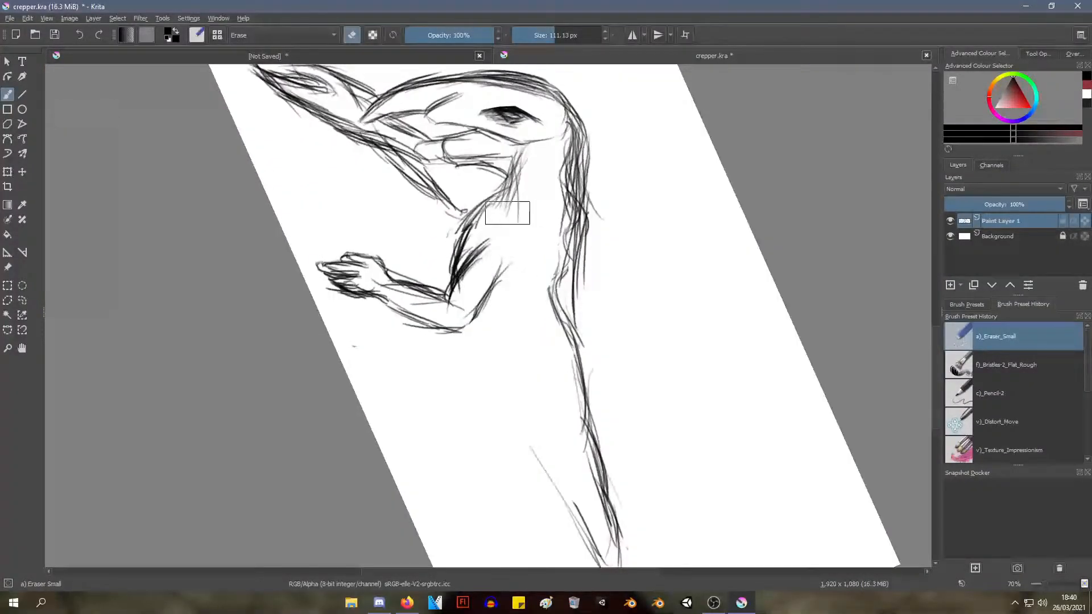
# Switch to the Pencil-2 preset and sketch the underside line from the front leg's elbow back toward the tail
pyautogui.rightClick(532, 226)
pyautogui.click(606, 246)
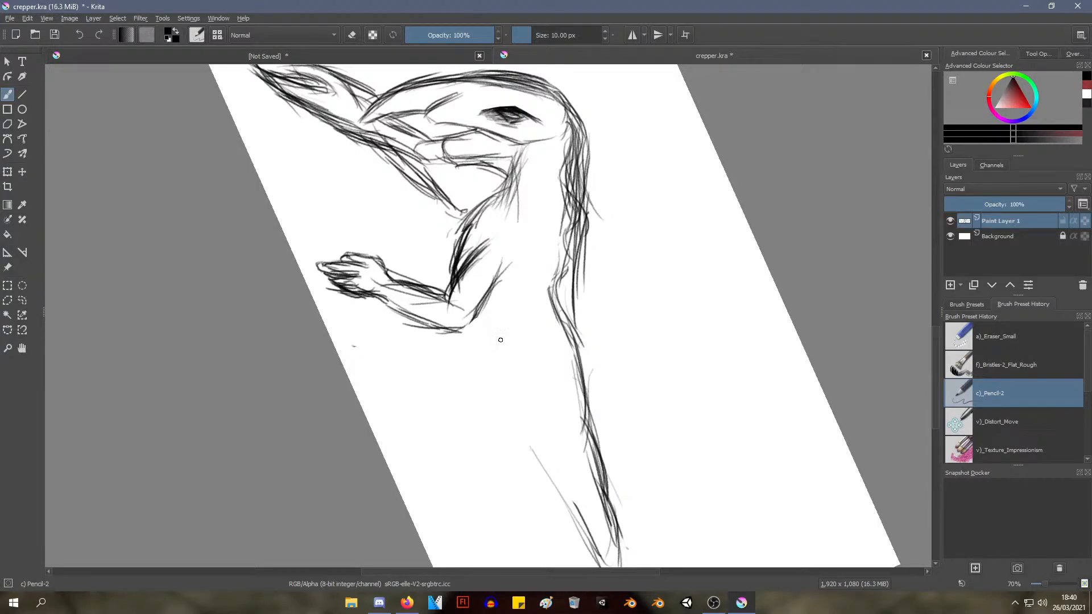
pyautogui.moveTo(484, 330); pyautogui.dragTo(520, 398)
pyautogui.moveTo(472, 293); pyautogui.dragTo(517, 398)
pyautogui.moveTo(540, 460)
pyautogui.mouseDown()
pyautogui.moveTo(509, 390)
pyautogui.moveTo(532, 468)
pyautogui.mouseUp()
pyautogui.moveTo(515, 384)
pyautogui.mouseDown()
pyautogui.moveTo(520, 469)
pyautogui.moveTo(558, 496)
pyautogui.moveTo(512, 379)
pyautogui.moveTo(553, 463)
pyautogui.mouseUp()
pyautogui.moveTo(490, 345); pyautogui.dragTo(556, 455)
pyautogui.moveTo(474, 287)
pyautogui.mouseDown()
pyautogui.moveTo(492, 352)
pyautogui.moveTo(524, 409)
pyautogui.mouseUp()
pyautogui.moveTo(478, 304); pyautogui.dragTo(534, 439)
pyautogui.moveTo(516, 369); pyautogui.dragTo(550, 480)
pyautogui.moveTo(529, 390); pyautogui.dragTo(553, 474)
# Extend the underside line to the tail's end and add flared, hair-like strokes along the tip's upper and lower edges
pyautogui.moveTo(458, 350)
pyautogui.mouseDown()
pyautogui.moveTo(541, 368)
pyautogui.moveTo(515, 364)
pyautogui.moveTo(548, 358)
pyautogui.moveTo(449, 335)
pyautogui.moveTo(402, 305)
pyautogui.moveTo(355, 130)
pyautogui.mouseUp()
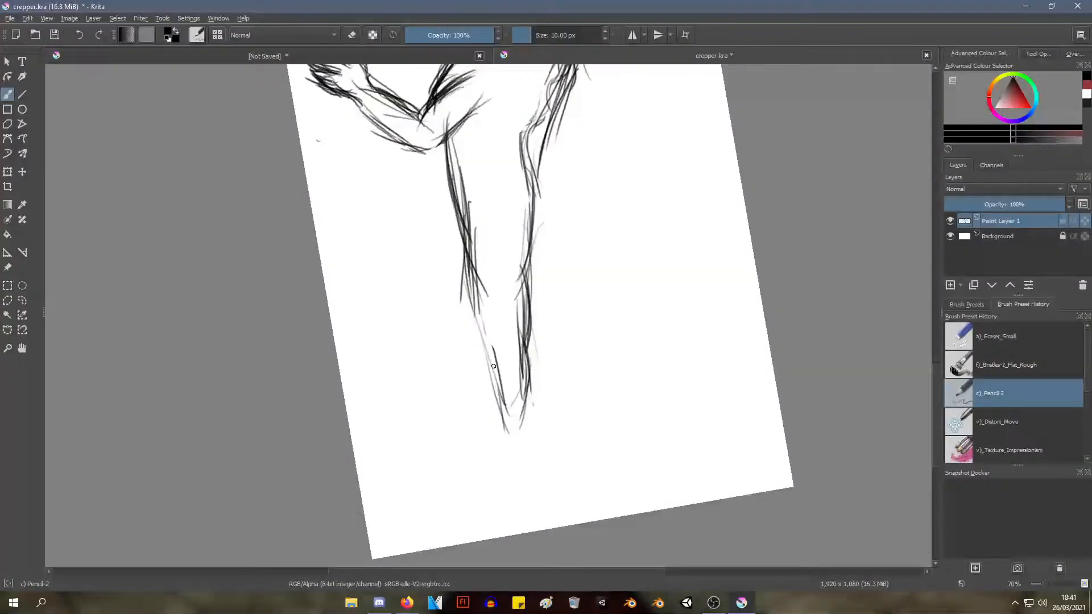
pyautogui.moveTo(470, 255)
pyautogui.mouseDown()
pyautogui.moveTo(480, 364)
pyautogui.moveTo(482, 295)
pyautogui.moveTo(490, 336)
pyautogui.mouseUp()
pyautogui.moveTo(471, 254)
pyautogui.mouseDown()
pyautogui.moveTo(515, 390)
pyautogui.moveTo(484, 353)
pyautogui.mouseUp()
pyautogui.moveTo(520, 255)
pyautogui.mouseDown()
pyautogui.moveTo(551, 380)
pyautogui.moveTo(570, 367)
pyautogui.mouseUp()
pyautogui.moveTo(519, 254)
pyautogui.mouseDown()
pyautogui.moveTo(556, 280)
pyautogui.moveTo(571, 364)
pyautogui.mouseUp()
pyautogui.moveTo(534, 301); pyautogui.dragTo(555, 348)
pyautogui.moveTo(479, 284)
pyautogui.mouseDown()
pyautogui.moveTo(487, 400)
pyautogui.moveTo(516, 403)
pyautogui.mouseUp()
pyautogui.moveTo(482, 288)
pyautogui.mouseDown()
pyautogui.moveTo(504, 419)
pyautogui.moveTo(512, 404)
pyautogui.mouseUp()
pyautogui.moveTo(485, 296); pyautogui.dragTo(520, 406)
pyautogui.moveTo(442, 323)
pyautogui.mouseDown()
pyautogui.moveTo(509, 361)
pyautogui.moveTo(534, 354)
pyautogui.mouseUp()
pyautogui.moveTo(449, 326)
pyautogui.mouseDown()
pyautogui.moveTo(448, 378)
pyautogui.moveTo(517, 363)
pyautogui.moveTo(517, 329)
pyautogui.moveTo(518, 356)
pyautogui.mouseUp()
pyautogui.moveTo(513, 355)
pyautogui.mouseDown()
pyautogui.moveTo(522, 255)
pyautogui.moveTo(602, 213)
pyautogui.moveTo(594, 209)
pyautogui.mouseUp()
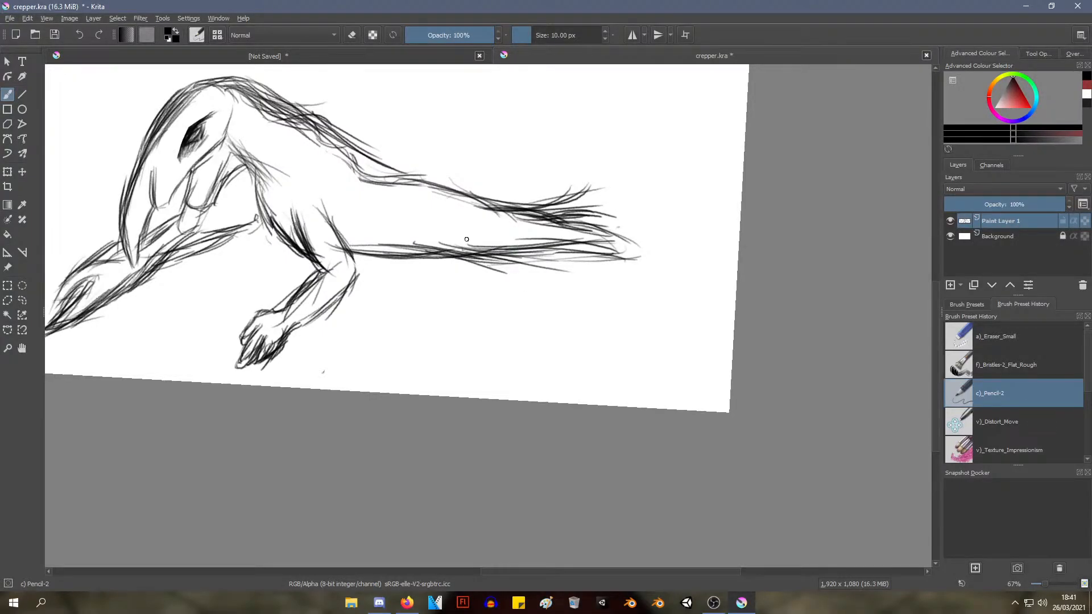
# Darken the tail's underside and layer more strokes over the flared tip, discarding strokes that do not fit
pyautogui.moveTo(448, 246)
pyautogui.mouseDown()
pyautogui.moveTo(452, 268)
pyautogui.moveTo(577, 240)
pyautogui.mouseUp()
pyautogui.moveTo(514, 265); pyautogui.dragTo(626, 227)
pyautogui.moveTo(535, 251); pyautogui.dragTo(627, 227)
pyautogui.hotkey('ctrl', 'z')
pyautogui.hotkey('ctrl', 'z')
pyautogui.moveTo(495, 254); pyautogui.dragTo(588, 238)
pyautogui.moveTo(521, 251); pyautogui.dragTo(610, 233)
pyautogui.moveTo(564, 234)
pyautogui.mouseDown()
pyautogui.moveTo(616, 226)
pyautogui.moveTo(615, 214)
pyautogui.mouseUp()
pyautogui.moveTo(567, 217)
pyautogui.mouseDown()
pyautogui.moveTo(627, 212)
pyautogui.moveTo(643, 224)
pyautogui.mouseUp()
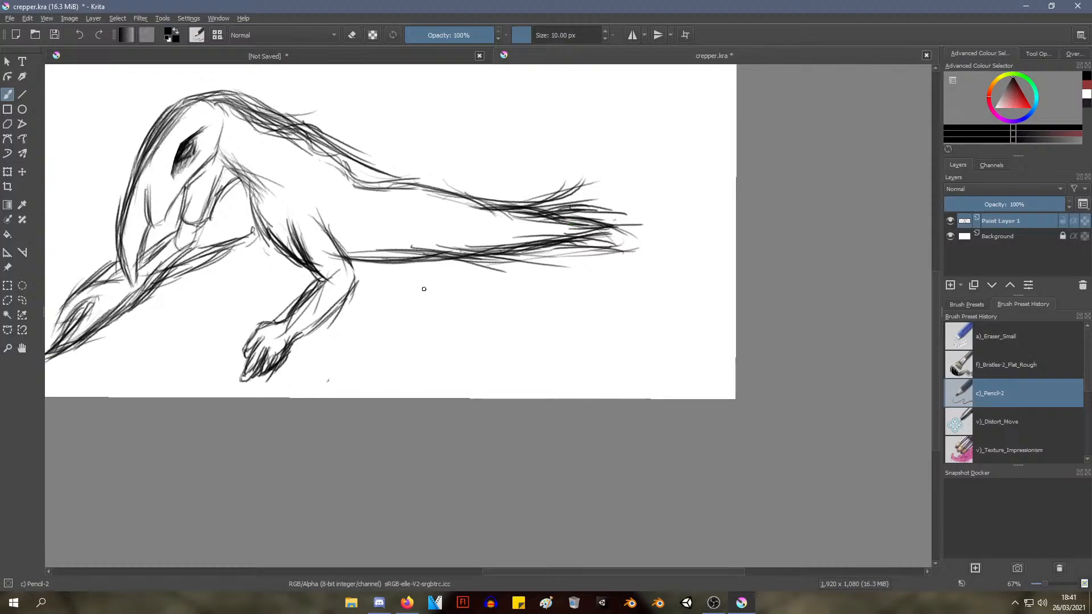
# Try a curved contour line across the base of the tail and a small bump on the back
pyautogui.moveTo(405, 195)
pyautogui.mouseDown()
pyautogui.moveTo(417, 183)
pyautogui.moveTo(405, 192)
pyautogui.mouseUp()
pyautogui.moveTo(338, 200); pyautogui.dragTo(340, 208)
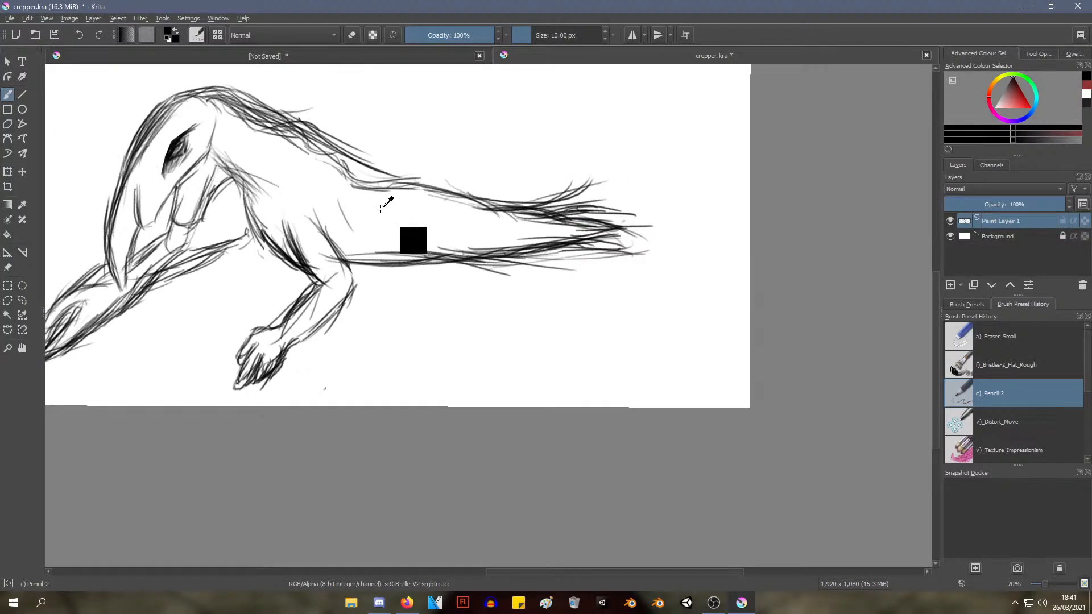
pyautogui.hotkey('ctrl', 'z')
pyautogui.moveTo(435, 200); pyautogui.dragTo(437, 224)
pyautogui.hotkey('ctrl', 'z')
pyautogui.moveTo(407, 184); pyautogui.dragTo(439, 219)
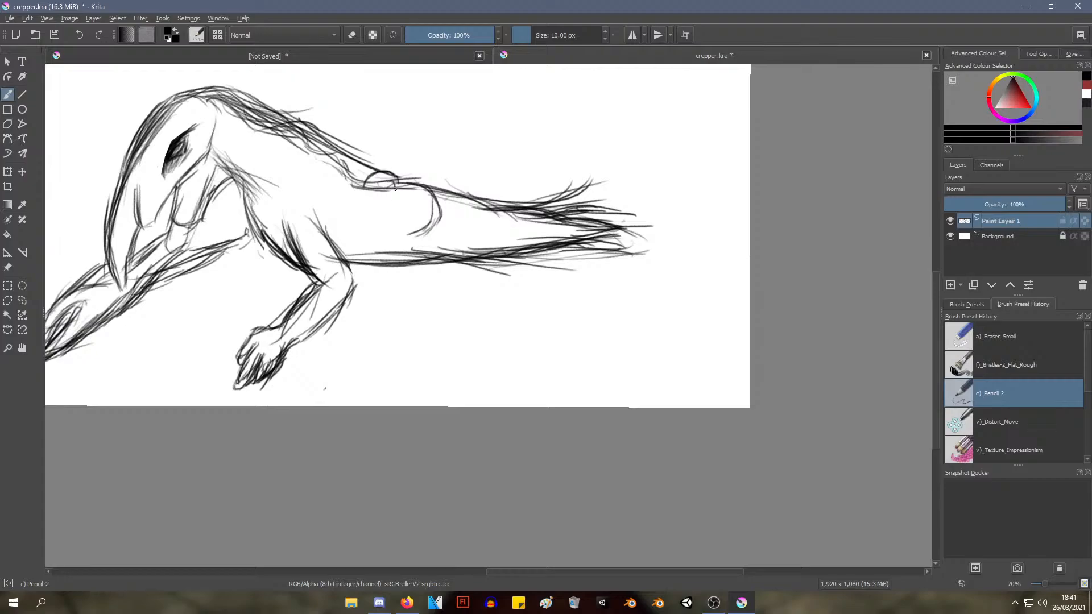
pyautogui.hotkey('ctrl', 'z')
pyautogui.hotkey('ctrl', 'z')
pyautogui.hotkey('ctrl', 'z')
pyautogui.hotkey('ctrl', 'z')
pyautogui.hotkey('ctrl', 'z')
pyautogui.hotkey('ctrl', 'z')
pyautogui.hotkey('ctrl', 'z')
pyautogui.hotkey('ctrl', 'z')
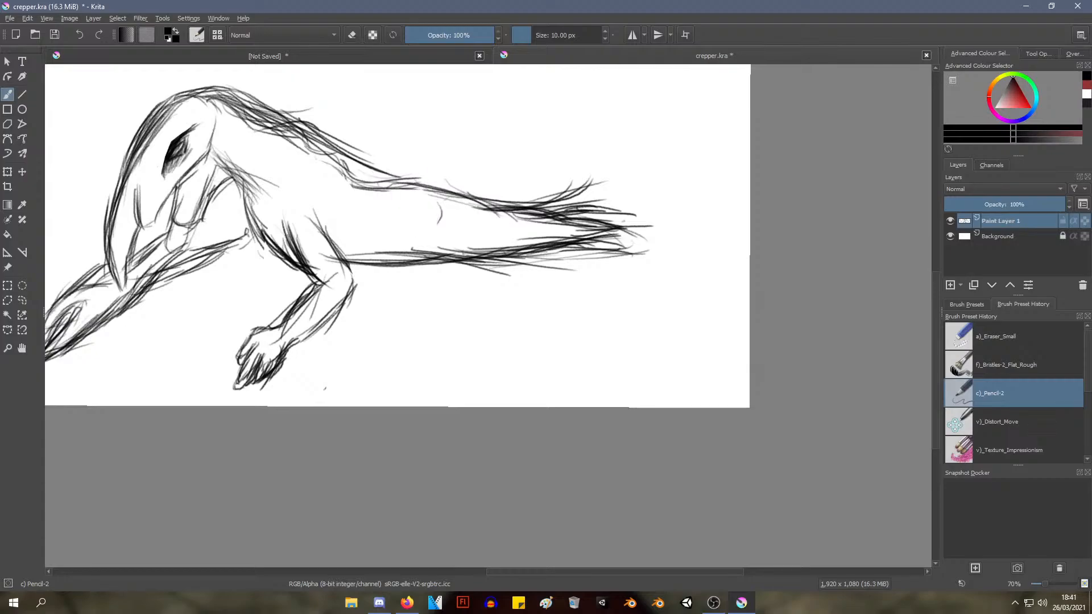
# Thicken and darken the front outline of the head from the crown down to the beak tip
pyautogui.moveTo(417, 182); pyautogui.dragTo(704, 254)
pyautogui.moveTo(375, 257)
pyautogui.mouseDown()
pyautogui.moveTo(384, 281)
pyautogui.moveTo(413, 277)
pyautogui.moveTo(396, 395)
pyautogui.moveTo(398, 405)
pyautogui.mouseUp()
pyautogui.scroll(3, 405, 313)
pyautogui.moveTo(381, 363)
pyautogui.mouseDown()
pyautogui.moveTo(404, 415)
pyautogui.moveTo(361, 291)
pyautogui.moveTo(371, 337)
pyautogui.moveTo(377, 323)
pyautogui.moveTo(351, 308)
pyautogui.moveTo(368, 345)
pyautogui.moveTo(367, 214)
pyautogui.moveTo(369, 271)
pyautogui.moveTo(390, 153)
pyautogui.moveTo(387, 181)
pyautogui.moveTo(431, 95)
pyautogui.mouseUp()
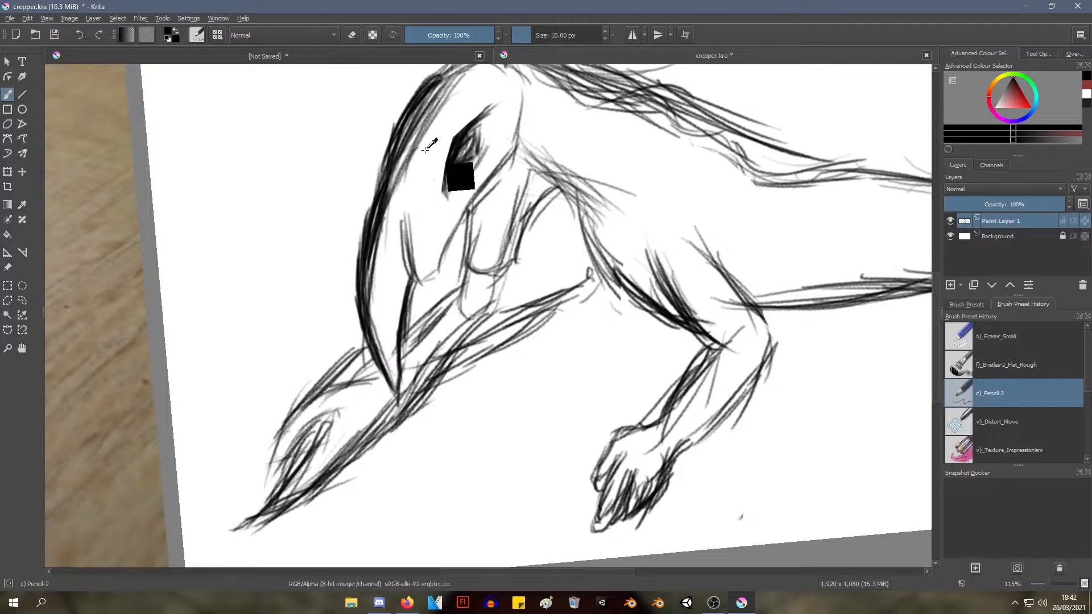
pyautogui.moveTo(430, 146); pyautogui.dragTo(407, 189)
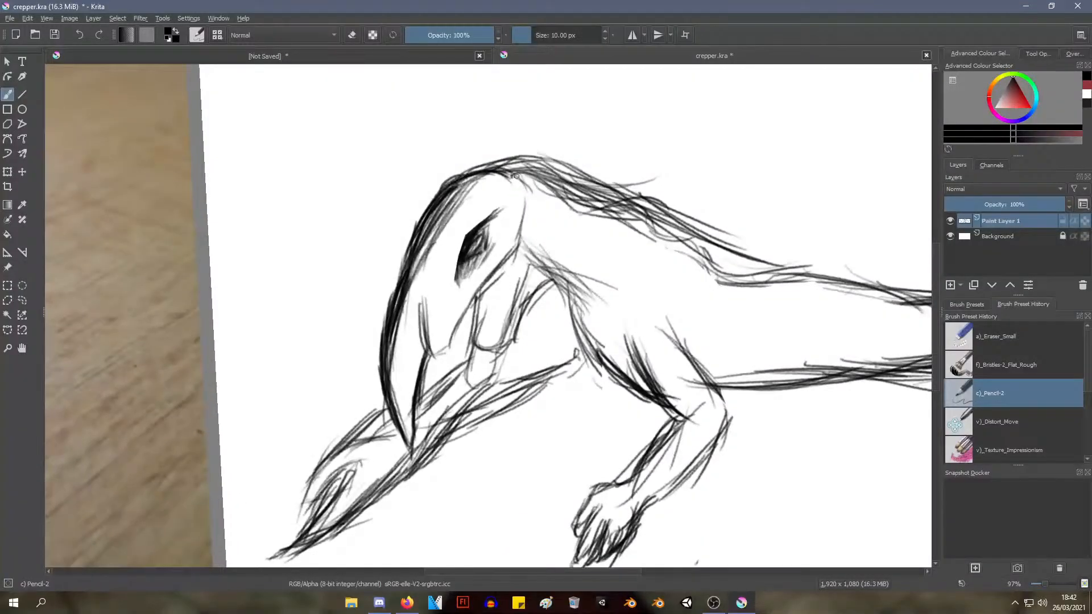
# Darken the back edge of the head from the crown past the eye and down along the jaw line
pyautogui.moveTo(517, 175); pyautogui.dragTo(530, 220)
pyautogui.hotkey('ctrl', 'z')
pyautogui.hotkey('ctrl', 'z')
pyautogui.hotkey('ctrl', 'z')
pyautogui.hotkey('ctrl', 'z')
pyautogui.moveTo(499, 169)
pyautogui.mouseDown()
pyautogui.moveTo(527, 193)
pyautogui.moveTo(514, 257)
pyautogui.mouseUp()
pyautogui.moveTo(524, 216)
pyautogui.mouseDown()
pyautogui.moveTo(511, 264)
pyautogui.moveTo(519, 239)
pyautogui.moveTo(480, 293)
pyautogui.mouseUp()
pyautogui.moveTo(512, 250); pyautogui.dragTo(473, 302)
pyautogui.moveTo(514, 243); pyautogui.dragTo(452, 346)
pyautogui.moveTo(471, 303)
pyautogui.mouseDown()
pyautogui.moveTo(447, 348)
pyautogui.moveTo(452, 339)
pyautogui.mouseUp()
pyautogui.moveTo(483, 279); pyautogui.dragTo(457, 319)
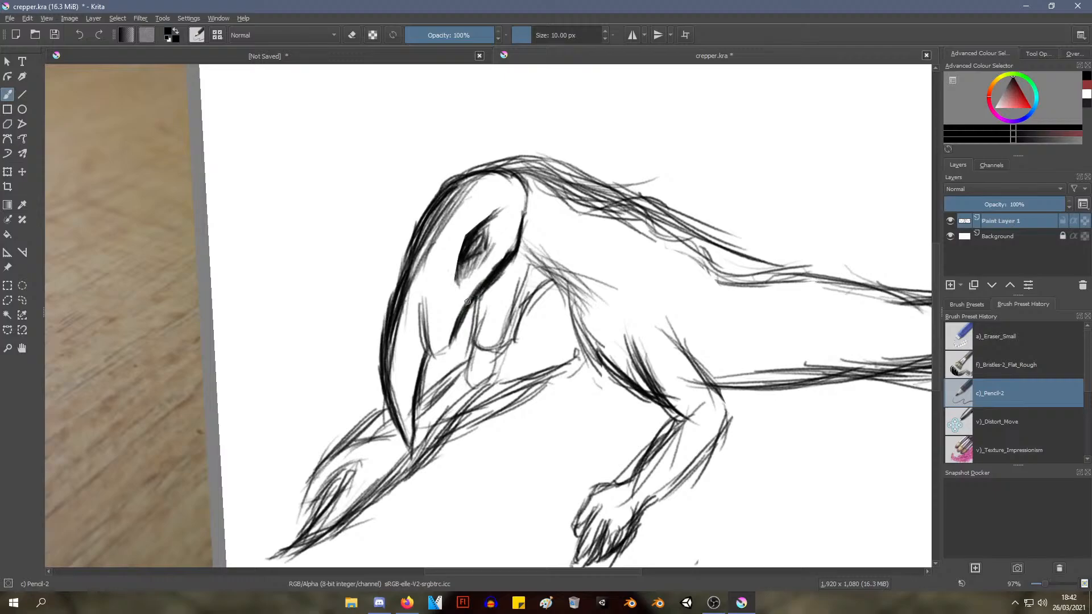
pyautogui.moveTo(505, 255)
pyautogui.mouseDown()
pyautogui.moveTo(465, 305)
pyautogui.moveTo(514, 237)
pyautogui.mouseUp()
# Darken the notch inside the beak and outline the tubular mouthpart with its small rounded end segment
pyautogui.moveTo(432, 354); pyautogui.dragTo(445, 346)
pyautogui.moveTo(426, 297); pyautogui.dragTo(425, 355)
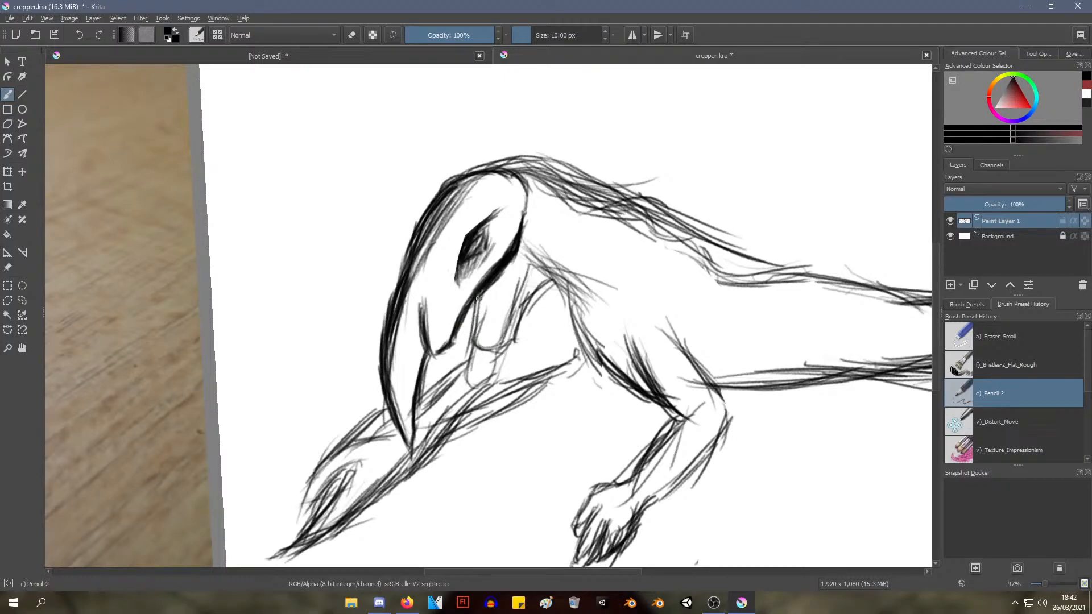
pyautogui.moveTo(479, 298)
pyautogui.mouseDown()
pyautogui.moveTo(468, 338)
pyautogui.moveTo(500, 343)
pyautogui.moveTo(524, 273)
pyautogui.moveTo(534, 278)
pyautogui.mouseUp()
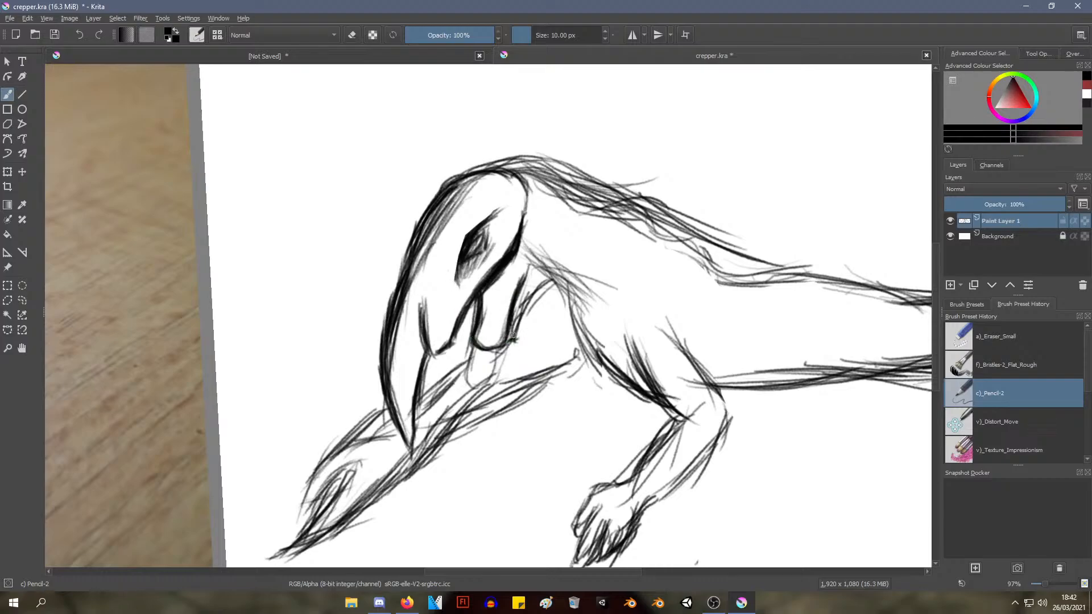
pyautogui.moveTo(514, 339)
pyautogui.mouseDown()
pyautogui.moveTo(538, 288)
pyautogui.moveTo(526, 315)
pyautogui.moveTo(557, 283)
pyautogui.mouseUp()
pyautogui.moveTo(475, 347); pyautogui.dragTo(463, 374)
pyautogui.moveTo(493, 352); pyautogui.dragTo(491, 373)
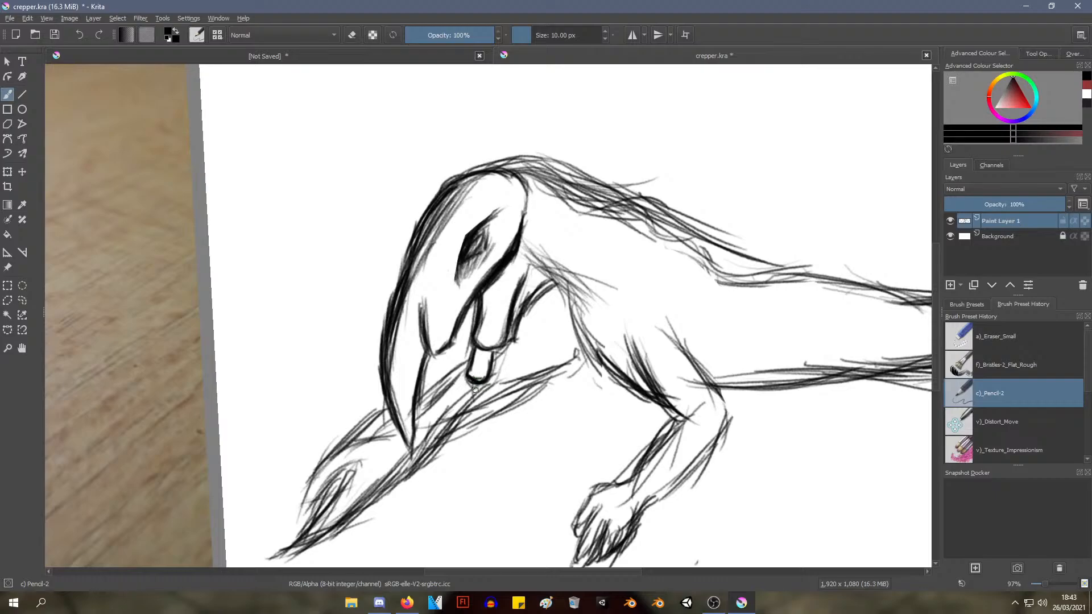
# Draw a thin tube hanging from the mouthpart's end, finishing in a thick-rimmed rounded bulb
pyautogui.moveTo(473, 383)
pyautogui.mouseDown()
pyautogui.moveTo(494, 478)
pyautogui.moveTo(485, 498)
pyautogui.mouseUp()
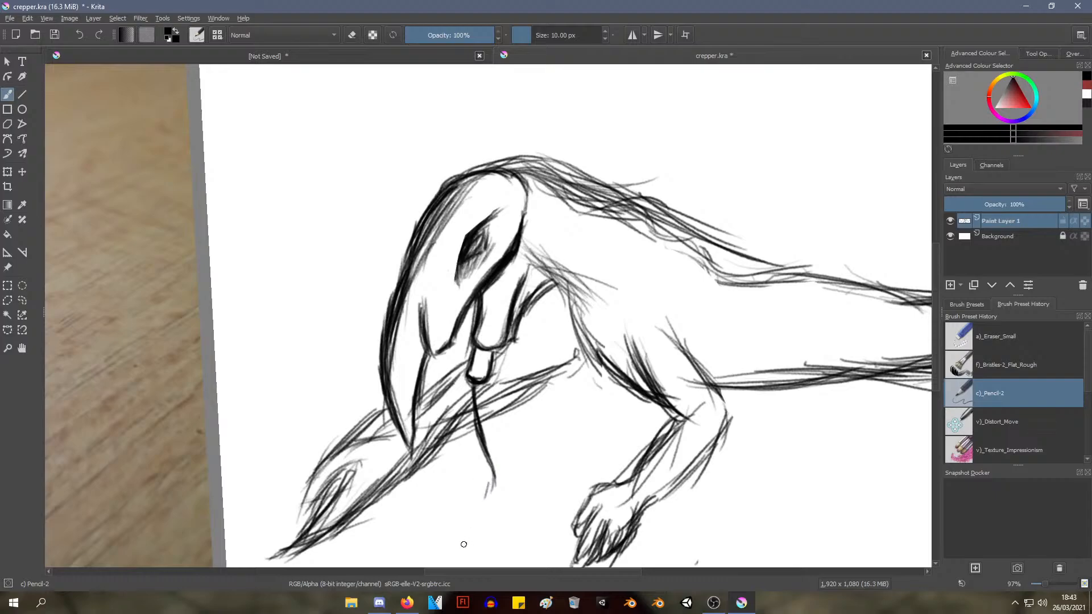
pyautogui.moveTo(479, 382); pyautogui.dragTo(480, 411)
pyautogui.moveTo(479, 387); pyautogui.dragTo(498, 451)
pyautogui.moveTo(490, 432)
pyautogui.mouseDown()
pyautogui.moveTo(503, 496)
pyautogui.moveTo(495, 407)
pyautogui.moveTo(493, 456)
pyautogui.mouseUp()
pyautogui.moveTo(479, 405); pyautogui.dragTo(469, 405)
pyautogui.moveTo(475, 405); pyautogui.dragTo(448, 360)
pyautogui.moveTo(432, 407)
pyautogui.mouseDown()
pyautogui.moveTo(412, 454)
pyautogui.moveTo(449, 448)
pyautogui.moveTo(448, 457)
pyautogui.mouseUp()
pyautogui.moveTo(414, 446); pyautogui.dragTo(463, 453)
pyautogui.moveTo(444, 414)
pyautogui.mouseDown()
pyautogui.moveTo(464, 450)
pyautogui.moveTo(447, 456)
pyautogui.mouseUp()
pyautogui.moveTo(428, 409)
pyautogui.mouseDown()
pyautogui.moveTo(416, 455)
pyautogui.moveTo(464, 447)
pyautogui.moveTo(468, 435)
pyautogui.moveTo(468, 451)
pyautogui.moveTo(423, 445)
pyautogui.mouseUp()
# Switch to the Eraser Small preset at 55% opacity and erase the bulb and most of the thin tube
pyautogui.rightClick(425, 364)
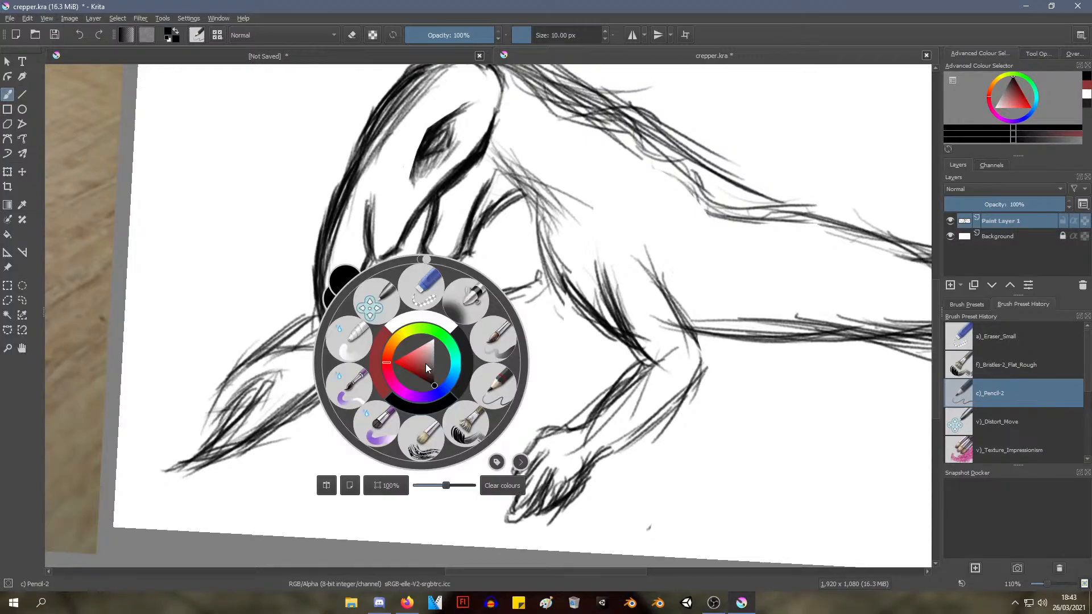
pyautogui.click(425, 290)
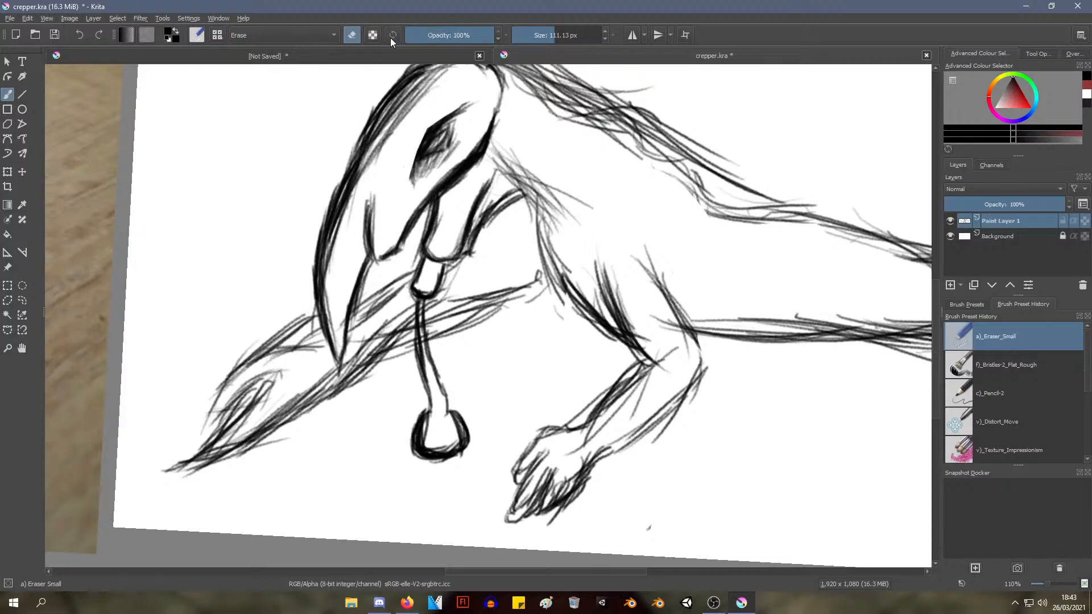
pyautogui.click(322, 36)
pyautogui.click(455, 34)
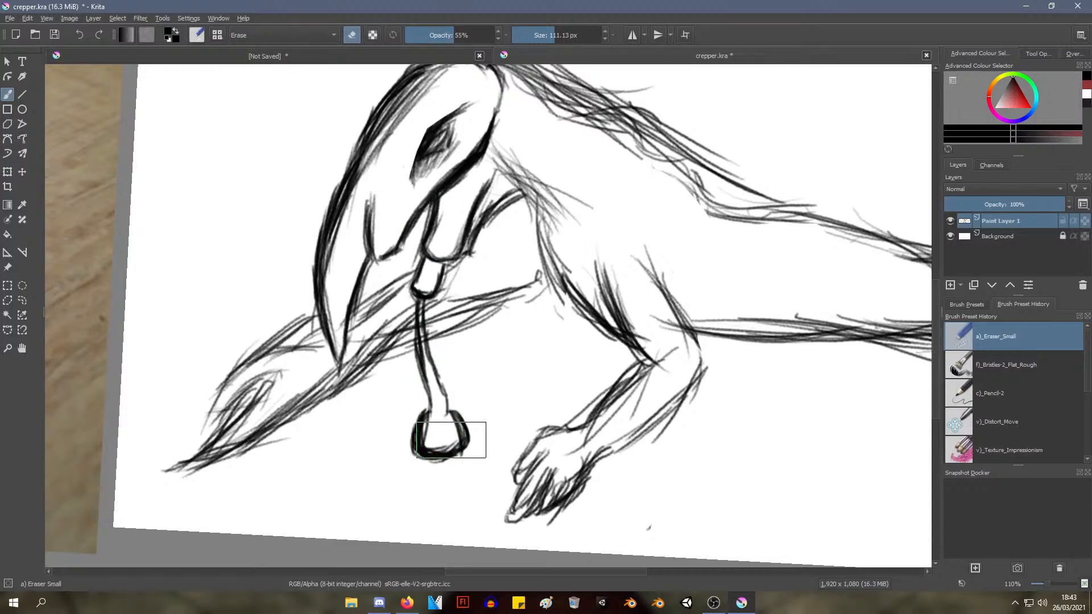
pyautogui.moveTo(425, 430)
pyautogui.mouseDown()
pyautogui.moveTo(436, 464)
pyautogui.moveTo(431, 437)
pyautogui.moveTo(422, 440)
pyautogui.moveTo(443, 432)
pyautogui.moveTo(424, 445)
pyautogui.moveTo(459, 449)
pyautogui.moveTo(444, 398)
pyautogui.moveTo(471, 426)
pyautogui.moveTo(429, 344)
pyautogui.moveTo(428, 378)
pyautogui.mouseUp()
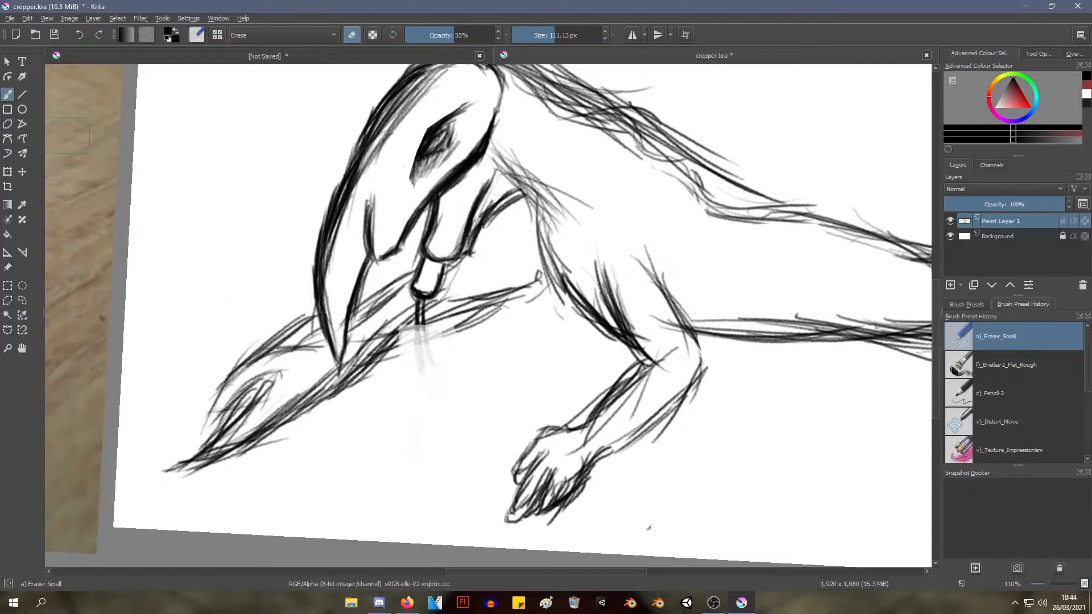
# Switch to the Pencil-2 preset and try a long curved line from the mouthpart to the front hand, with loose strokes beside it
pyautogui.rightClick(503, 185)
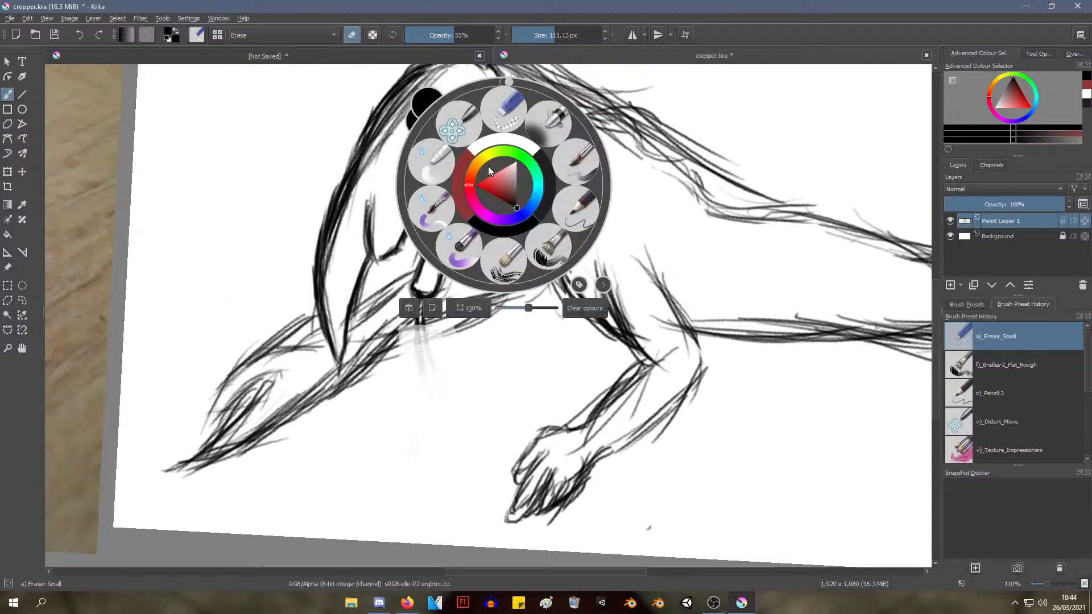
pyautogui.click(576, 206)
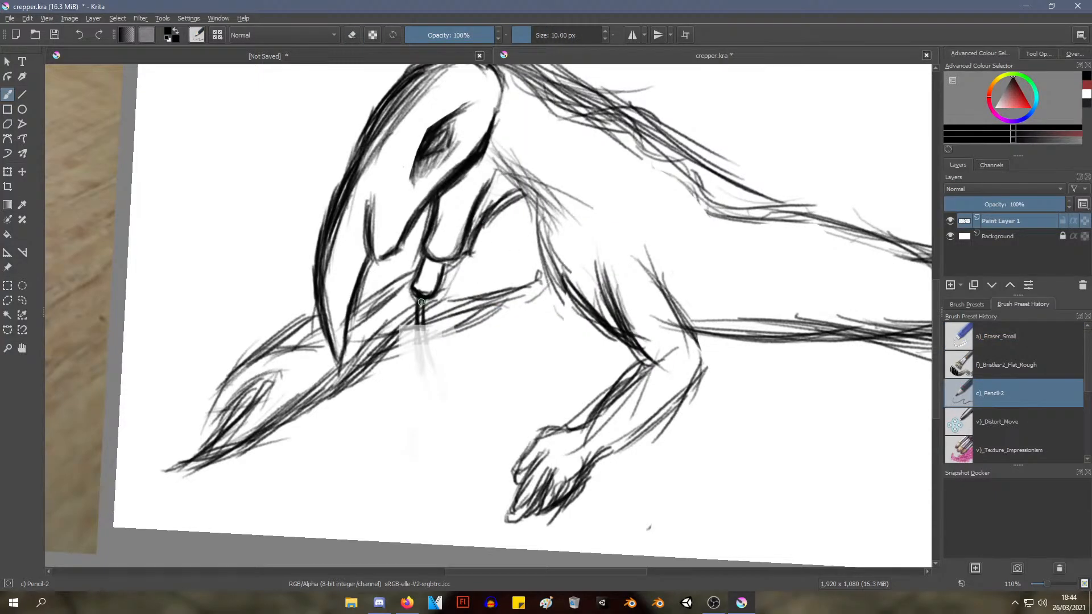
pyautogui.moveTo(420, 300); pyautogui.dragTo(444, 390)
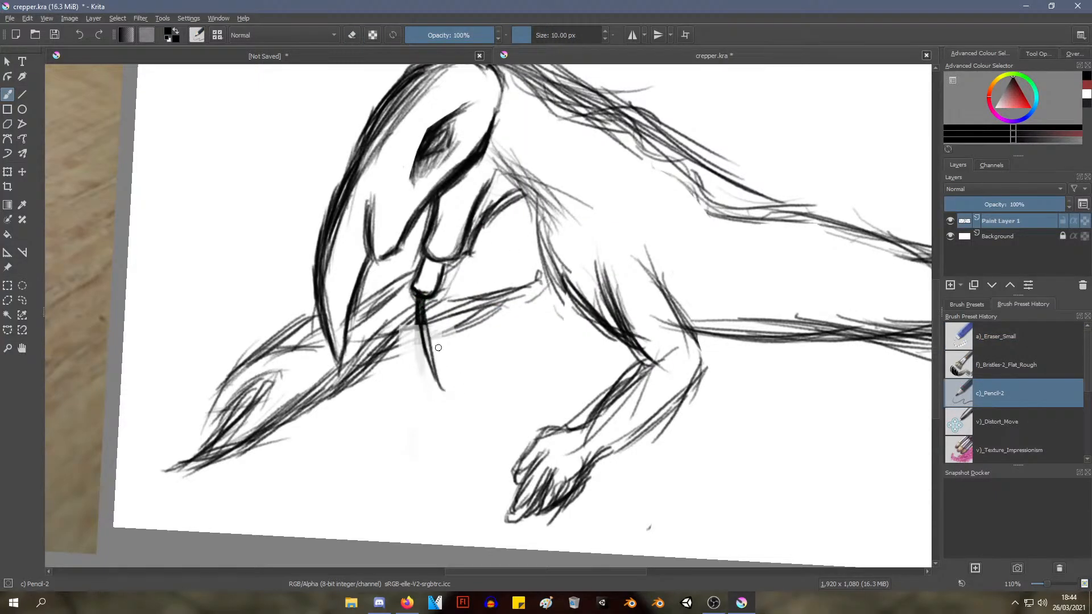
pyautogui.moveTo(425, 339); pyautogui.dragTo(458, 410)
pyautogui.moveTo(426, 339)
pyautogui.mouseDown()
pyautogui.moveTo(478, 415)
pyautogui.moveTo(542, 443)
pyautogui.mouseUp()
pyautogui.moveTo(441, 295)
pyautogui.mouseDown()
pyautogui.moveTo(426, 344)
pyautogui.moveTo(439, 445)
pyautogui.moveTo(444, 426)
pyautogui.moveTo(420, 349)
pyautogui.moveTo(451, 390)
pyautogui.moveTo(438, 431)
pyautogui.moveTo(450, 426)
pyautogui.mouseUp()
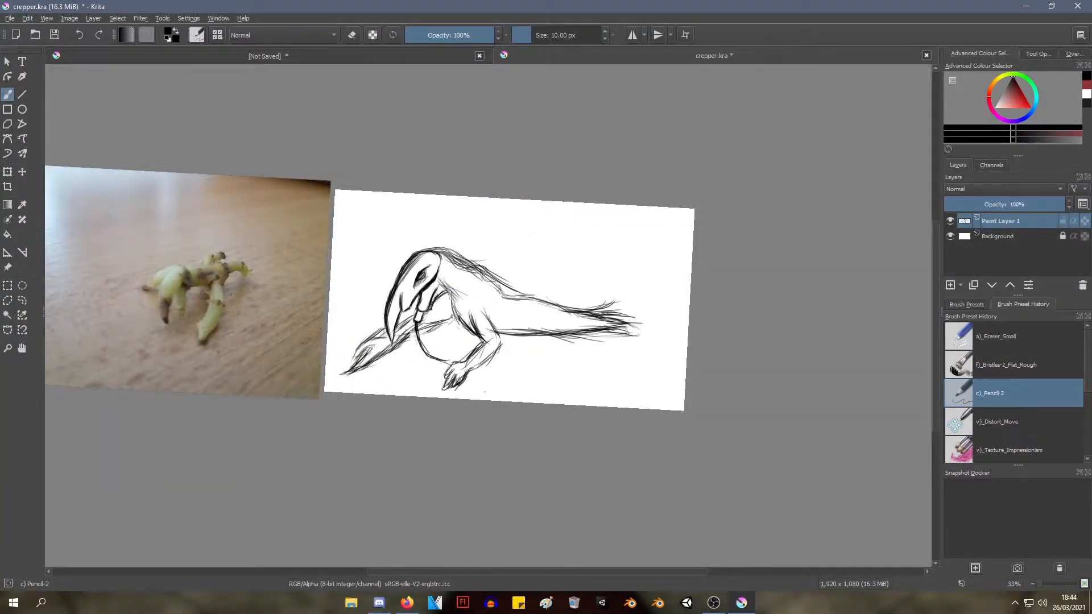
pyautogui.moveTo(456, 397)
pyautogui.mouseDown()
pyautogui.moveTo(461, 382)
pyautogui.moveTo(480, 399)
pyautogui.moveTo(456, 343)
pyautogui.mouseUp()
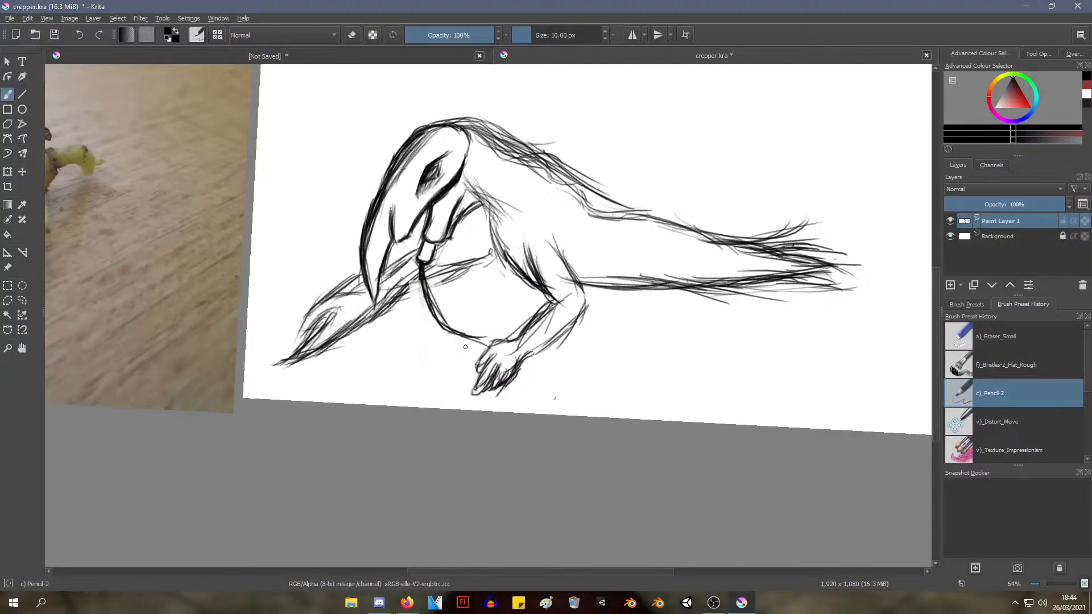
pyautogui.moveTo(432, 301); pyautogui.dragTo(468, 351)
pyautogui.moveTo(417, 264); pyautogui.dragTo(432, 352)
pyautogui.moveTo(431, 266)
pyautogui.mouseDown()
pyautogui.moveTo(439, 361)
pyautogui.moveTo(426, 340)
pyautogui.mouseUp()
pyautogui.moveTo(418, 272); pyautogui.dragTo(432, 367)
# Undo the curved line and the loose strokes below the mouthpart
pyautogui.hotkey('ctrl', 'z')
pyautogui.hotkey('ctrl', 'z')
pyautogui.hotkey('ctrl', 'z')
pyautogui.hotkey('ctrl', 'z')
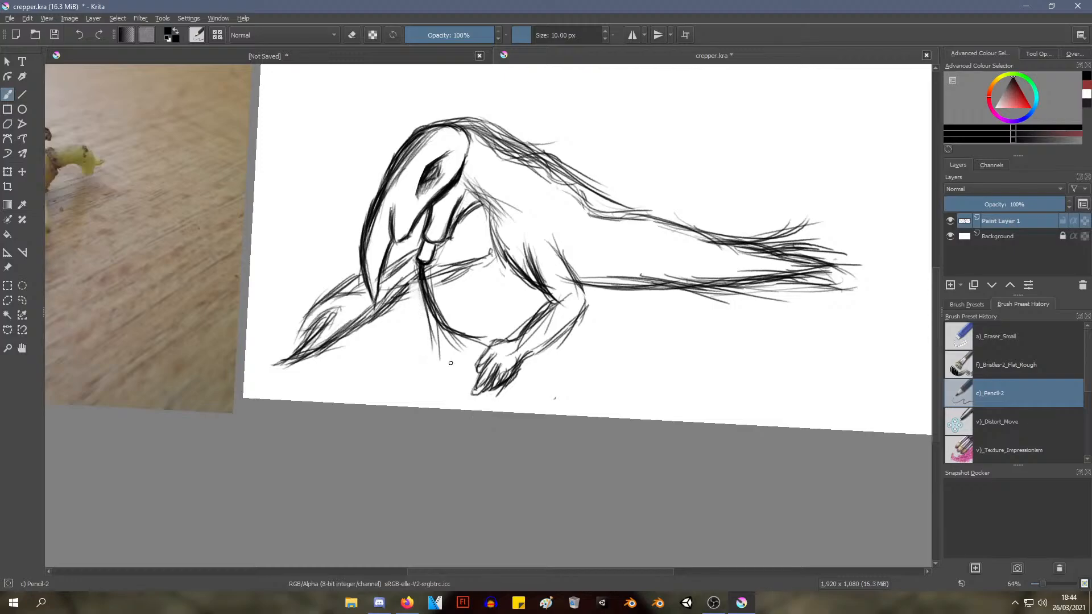
pyautogui.hotkey('ctrl', 'z')
pyautogui.hotkey('ctrl', 'z')
pyautogui.hotkey('ctrl', 'z')
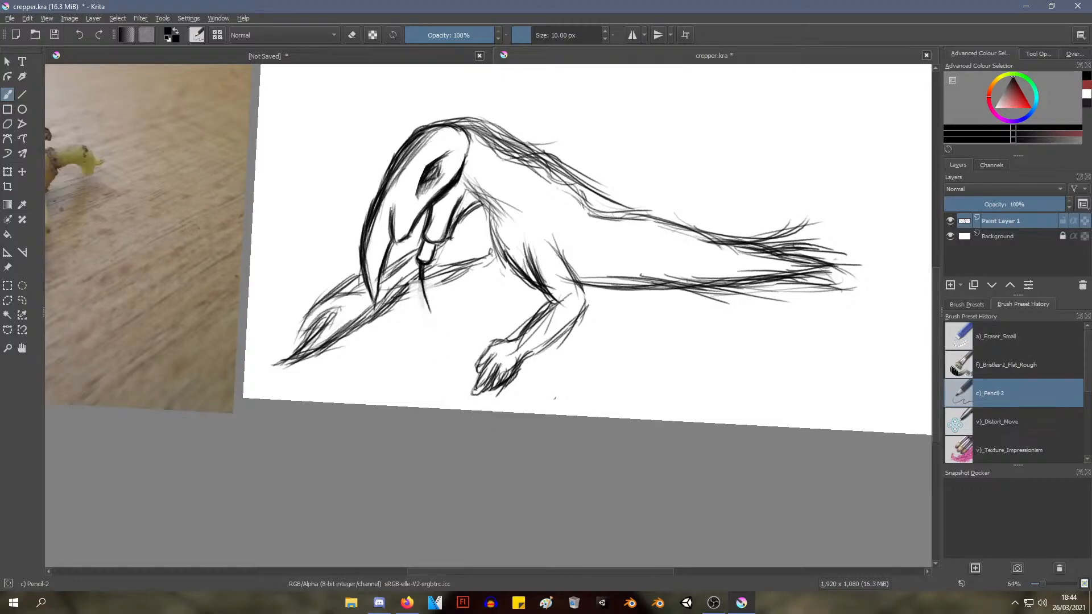
pyautogui.hotkey('ctrl', 'z')
pyautogui.hotkey('ctrl', 'z')
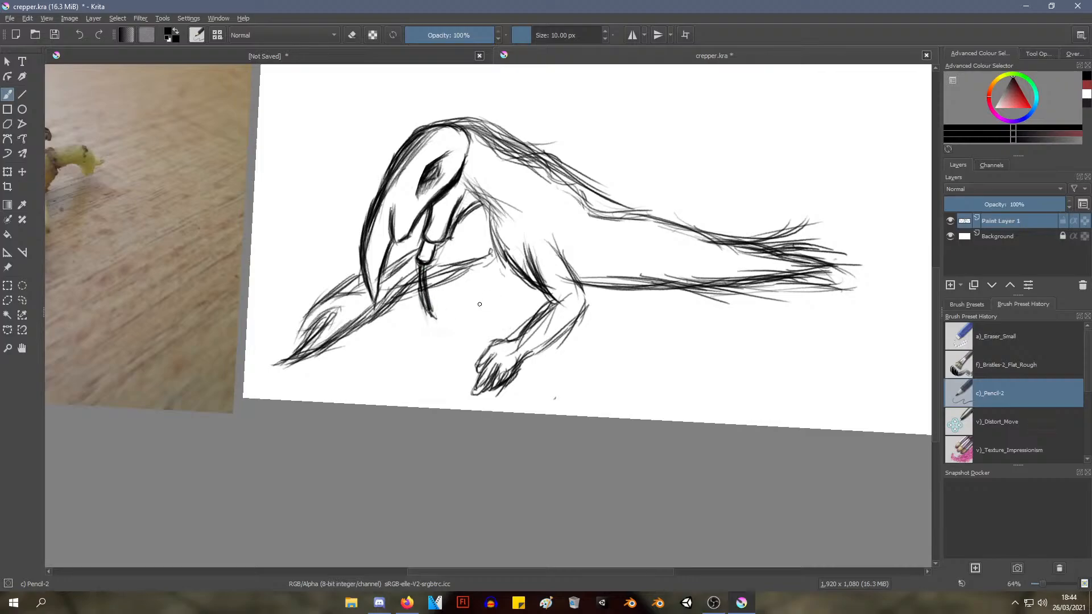
pyautogui.hotkey('ctrl', 'z')
pyautogui.hotkey('ctrl', 'z')
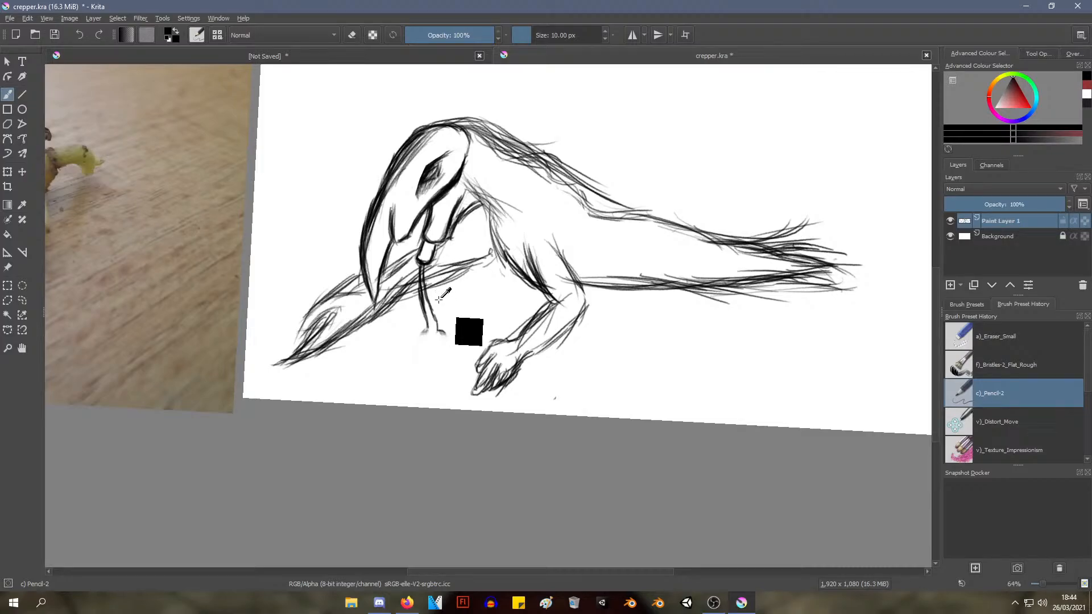
# Switch back to the Eraser Small preset and erase the remaining thin tube and the foreleg lines just below the mouthpart
pyautogui.hotkey('ctrl', 'r')
pyautogui.click(12, 96)
pyautogui.rightClick(240, 185)
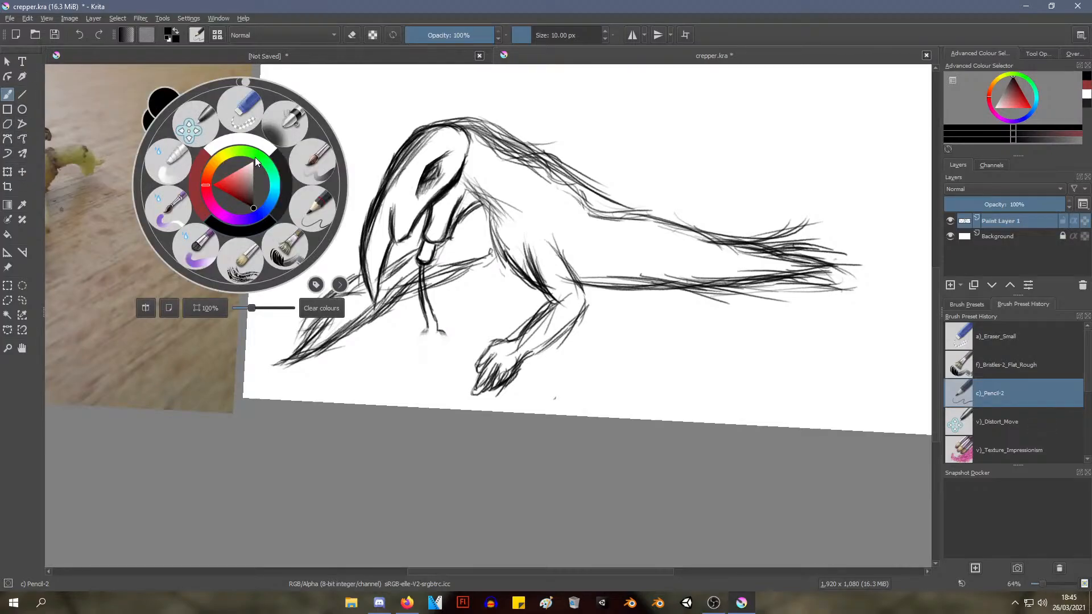
pyautogui.click(246, 120)
pyautogui.moveTo(434, 322)
pyautogui.mouseDown()
pyautogui.moveTo(439, 347)
pyautogui.moveTo(424, 279)
pyautogui.mouseUp()
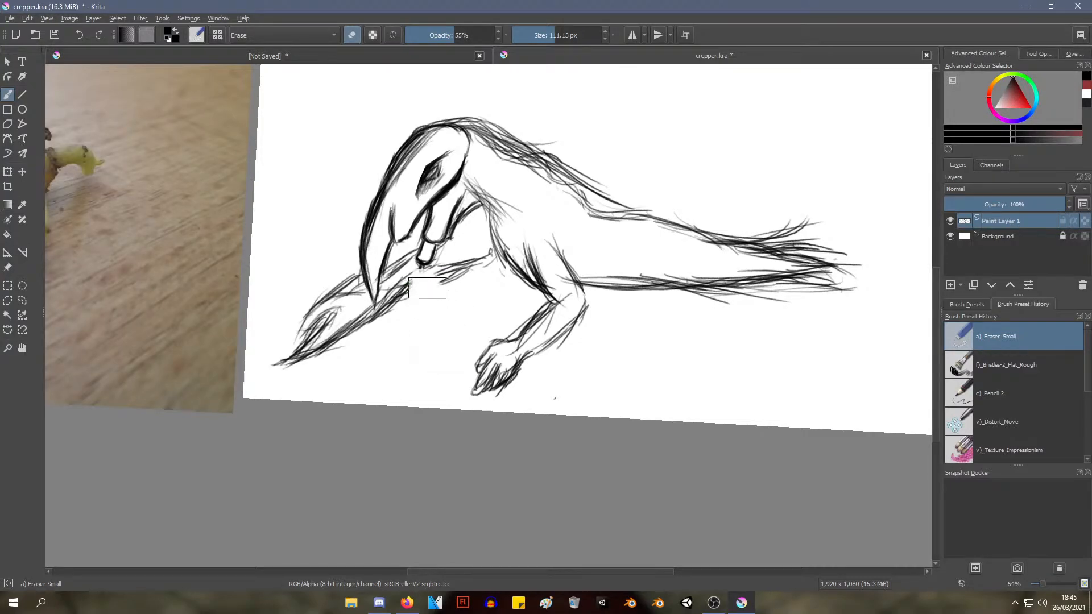
pyautogui.moveTo(431, 230)
pyautogui.mouseDown()
pyautogui.moveTo(491, 192)
pyautogui.moveTo(770, 317)
pyautogui.moveTo(390, 370)
pyautogui.moveTo(348, 358)
pyautogui.mouseUp()
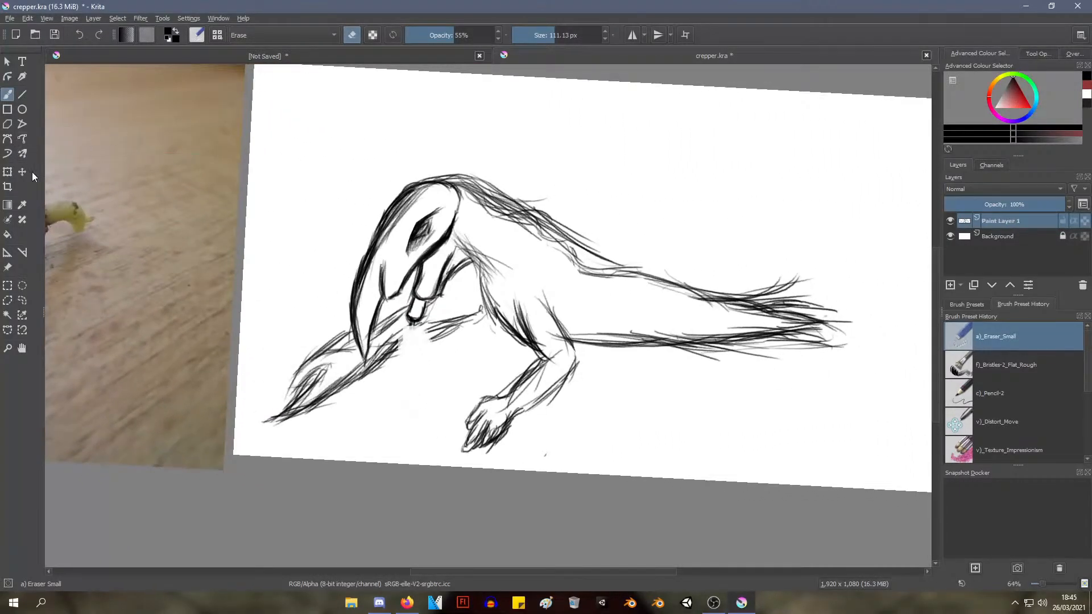
# Switch to the Pencil-2 preset and redraw the foreleg lines below the mouthpart, adding strokes along the front of the chest
pyautogui.rightClick(338, 185)
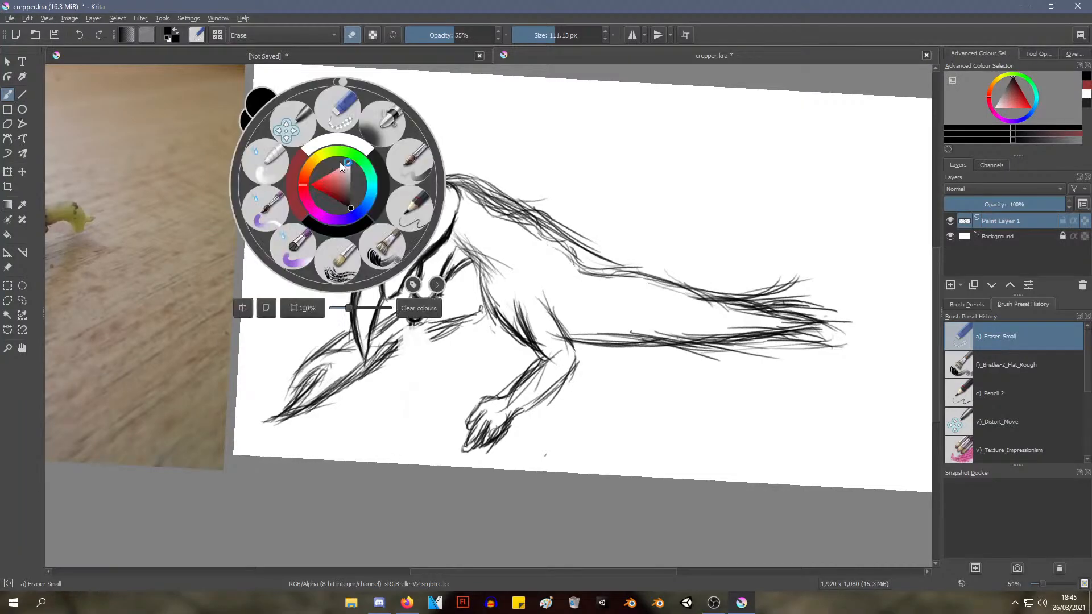
pyautogui.click(411, 211)
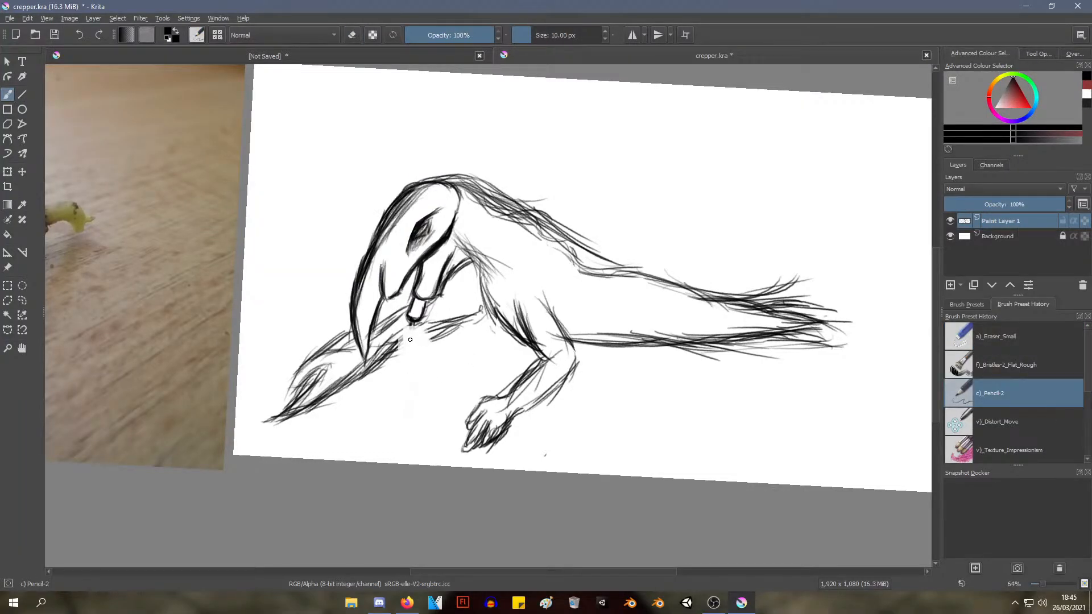
pyautogui.moveTo(428, 330); pyautogui.dragTo(384, 351)
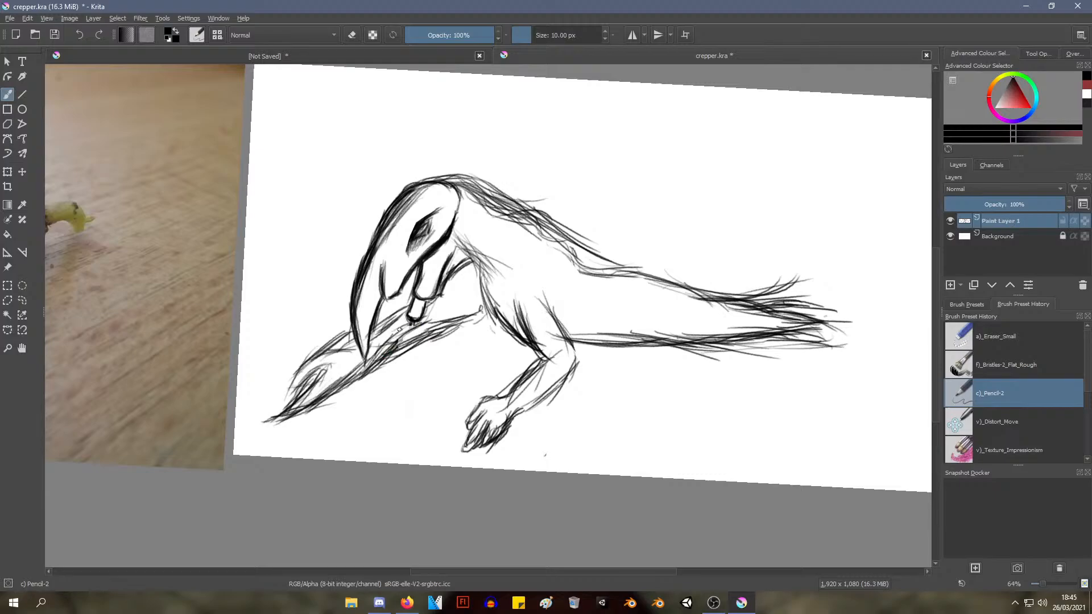
pyautogui.moveTo(545, 306); pyautogui.dragTo(540, 309)
pyautogui.moveTo(484, 263); pyautogui.dragTo(487, 334)
pyautogui.moveTo(513, 330); pyautogui.dragTo(493, 317)
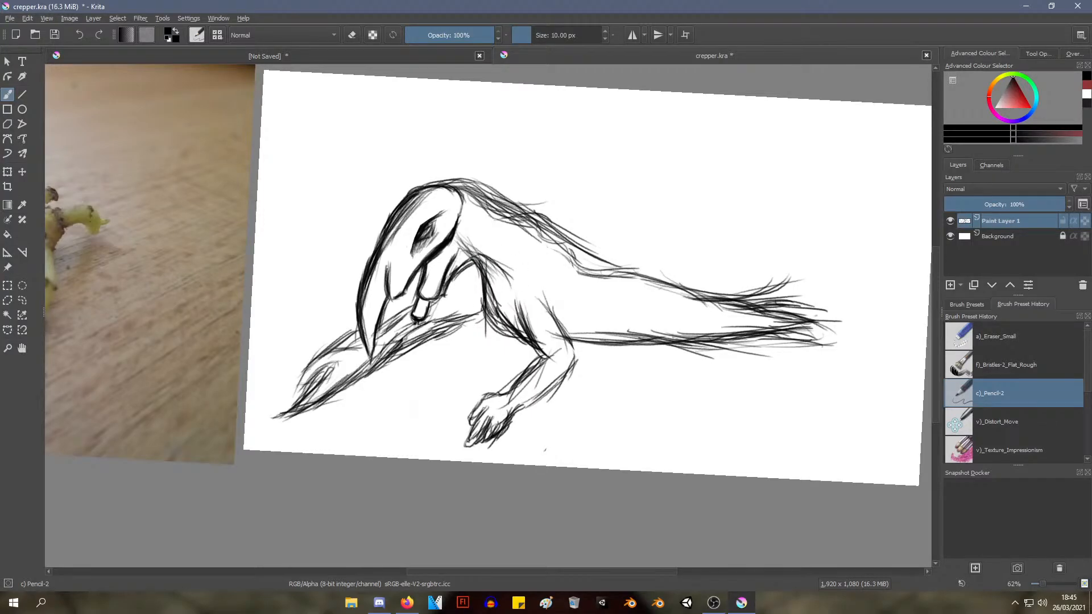
pyautogui.hotkey('ctrl', 'z')
pyautogui.moveTo(488, 246); pyautogui.dragTo(571, 277)
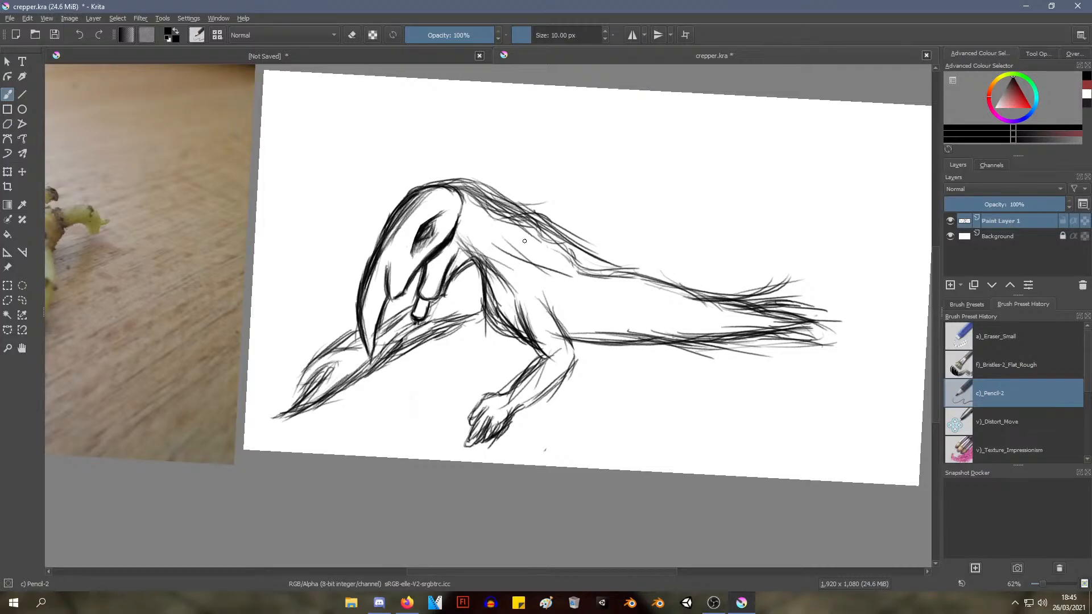
pyautogui.hotkey('ctrl', 'z')
# Switch to the Eraser Small preset at 100% opacity and erase the neck and back outline from behind the head to the tail
pyautogui.moveTo(524, 202); pyautogui.dragTo(588, 210)
pyautogui.moveTo(519, 265); pyautogui.dragTo(410, 255)
pyautogui.moveTo(456, 297); pyautogui.dragTo(454, 277)
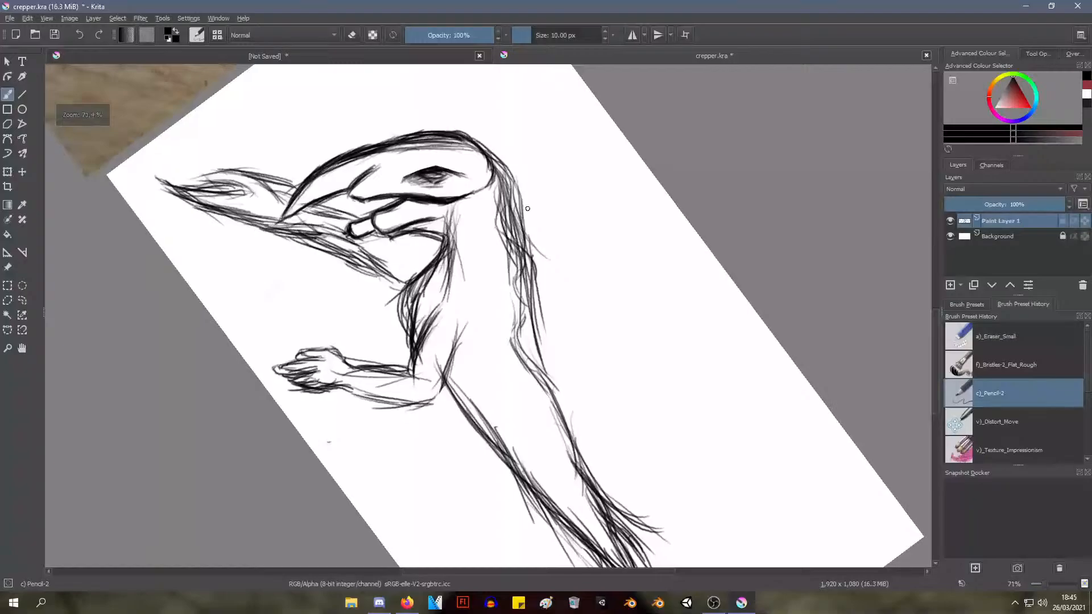
pyautogui.rightClick(507, 214)
pyautogui.click(511, 141)
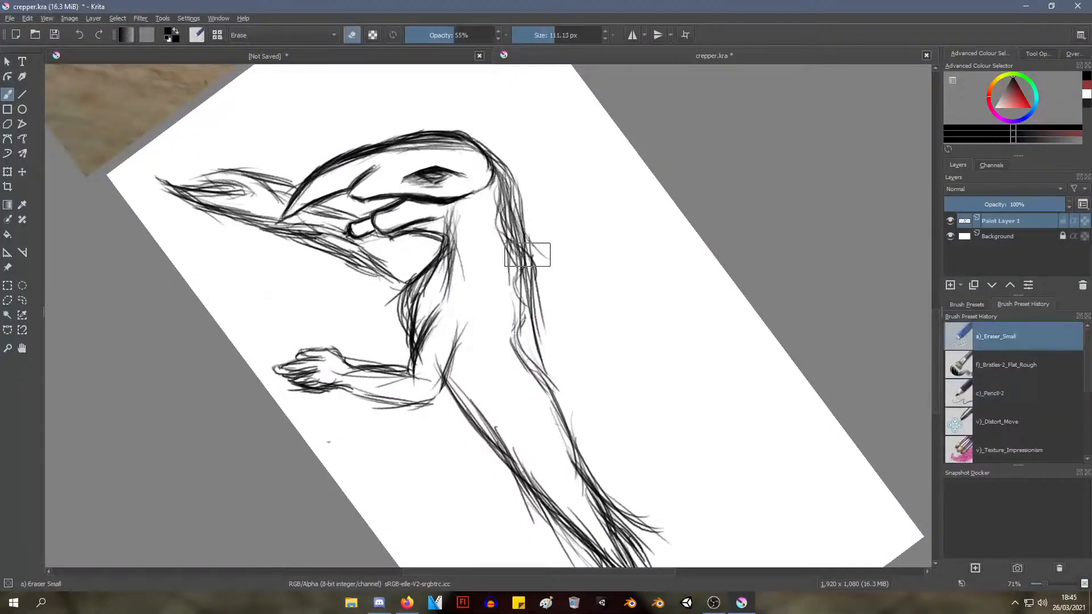
pyautogui.moveTo(455, 35); pyautogui.dragTo(492, 35)
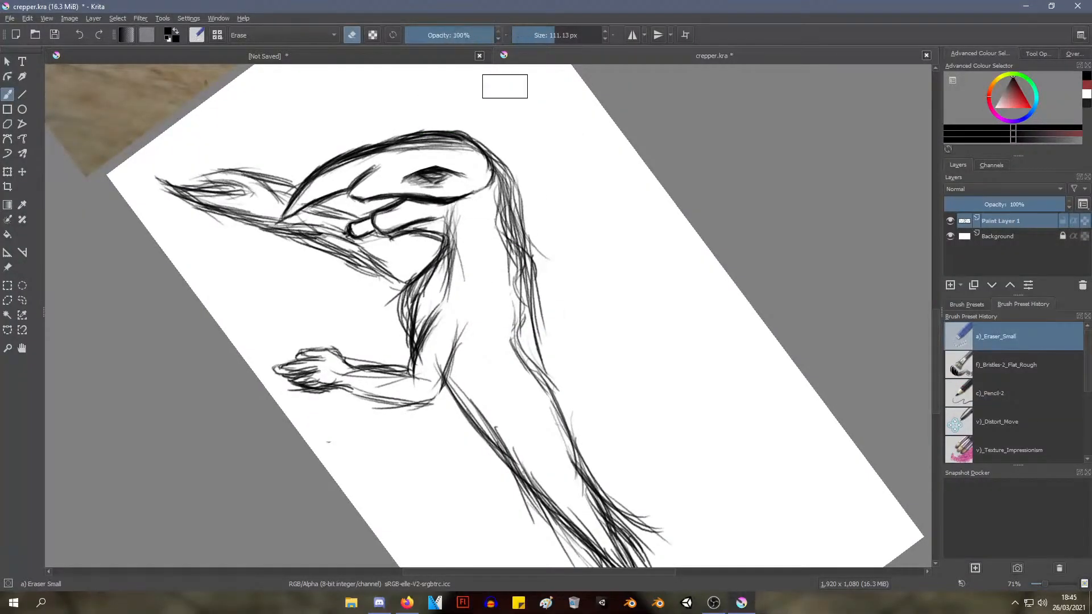
pyautogui.moveTo(506, 214)
pyautogui.mouseDown()
pyautogui.moveTo(524, 212)
pyautogui.moveTo(512, 195)
pyautogui.moveTo(502, 210)
pyautogui.moveTo(511, 185)
pyautogui.moveTo(531, 214)
pyautogui.moveTo(523, 328)
pyautogui.moveTo(556, 407)
pyautogui.moveTo(560, 455)
pyautogui.mouseUp()
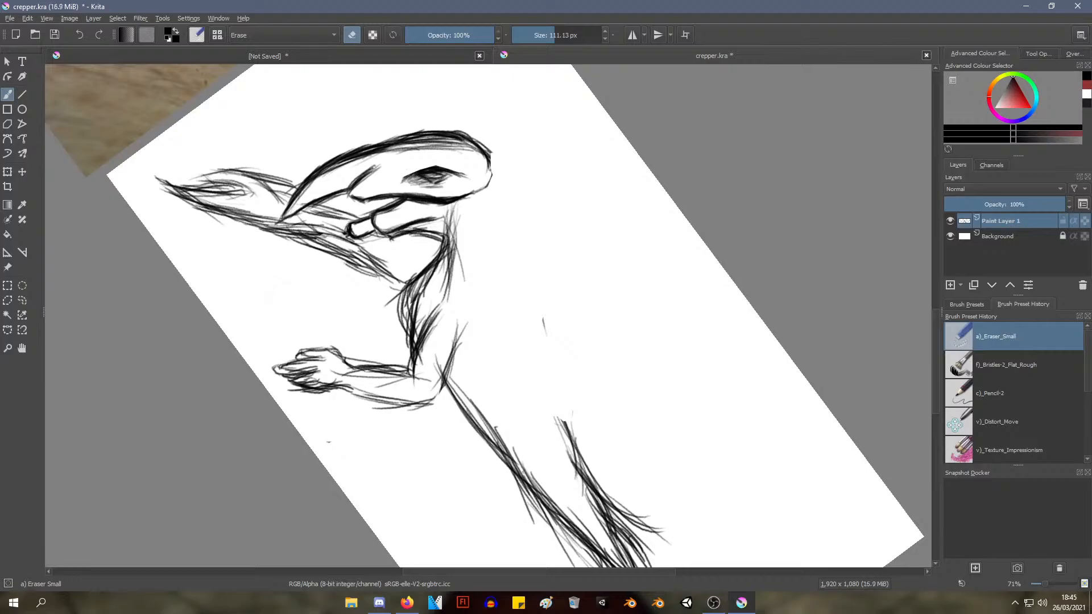
# Switch to the Pencil-2 preset, try a few short neck strokes behind the head and undo them
pyautogui.rightClick(405, 187)
pyautogui.click(463, 205)
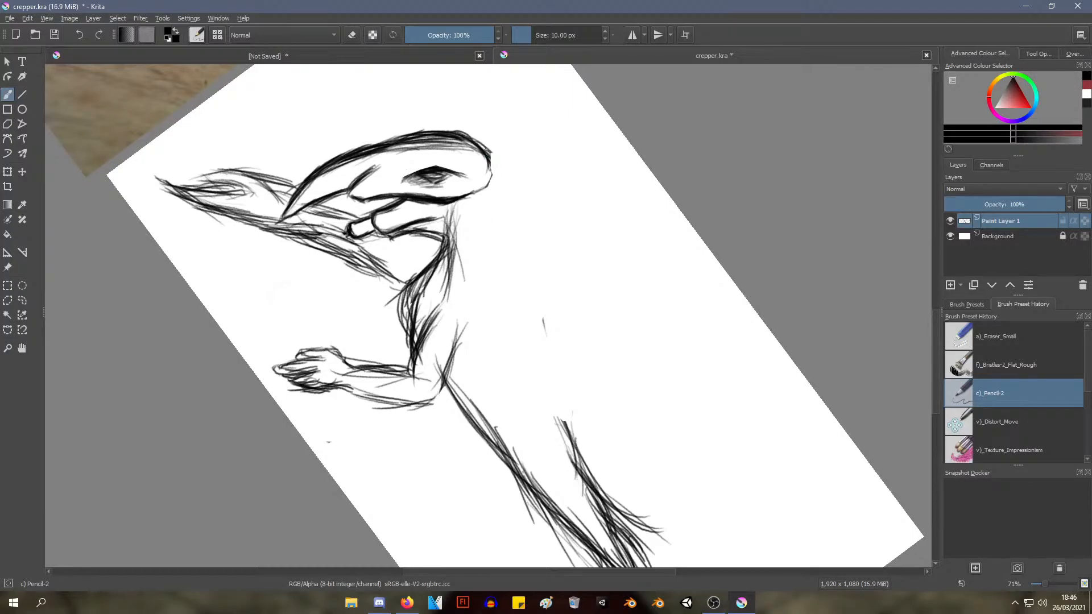
pyautogui.moveTo(489, 147); pyautogui.dragTo(504, 206)
pyautogui.moveTo(490, 156); pyautogui.dragTo(517, 234)
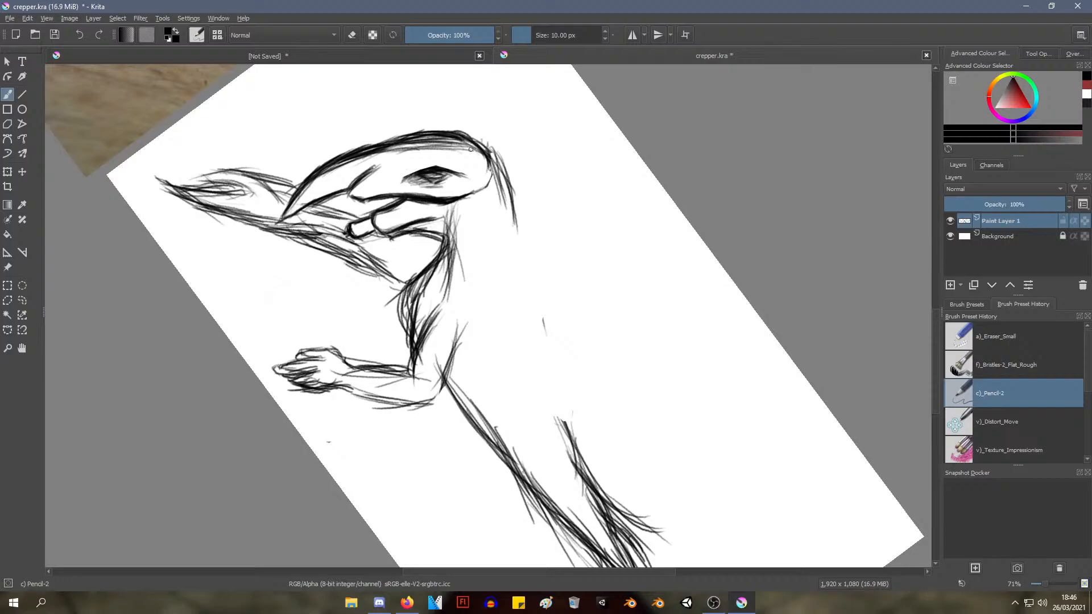
pyautogui.hotkey('ctrl', 'z')
pyautogui.hotkey('ctrl', 'z')
pyautogui.hotkey('ctrl', 'z')
pyautogui.hotkey('ctrl', 'z')
pyautogui.hotkey('ctrl', 'z')
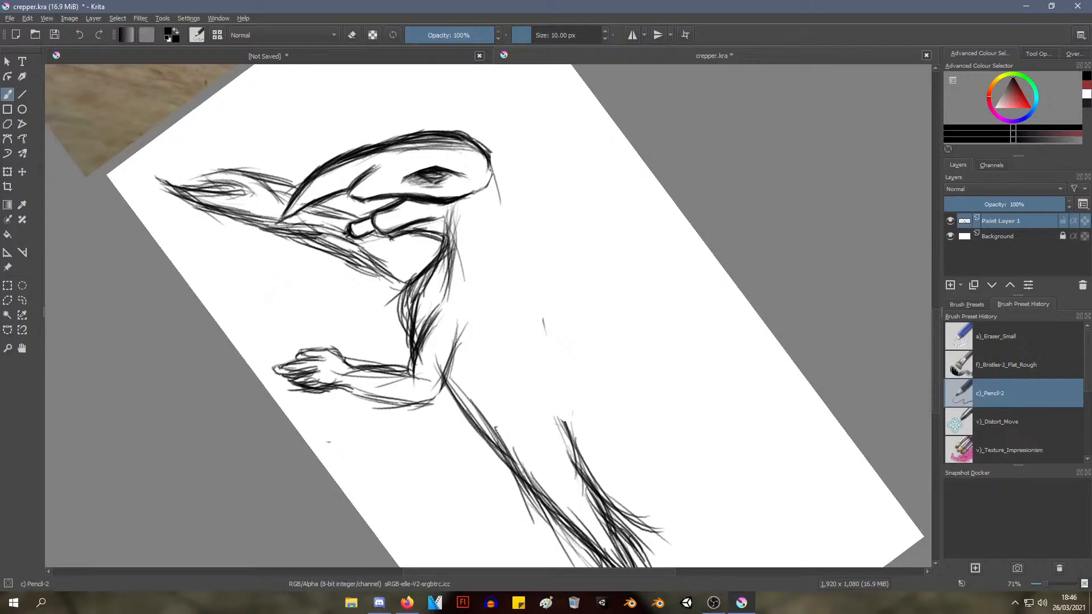
pyautogui.hotkey('ctrl', 'z')
# Redraw the neck outline as a curve running from behind the head to the shoulder
pyautogui.moveTo(492, 166)
pyautogui.mouseDown()
pyautogui.moveTo(515, 215)
pyautogui.moveTo(512, 180)
pyautogui.moveTo(514, 246)
pyautogui.mouseUp()
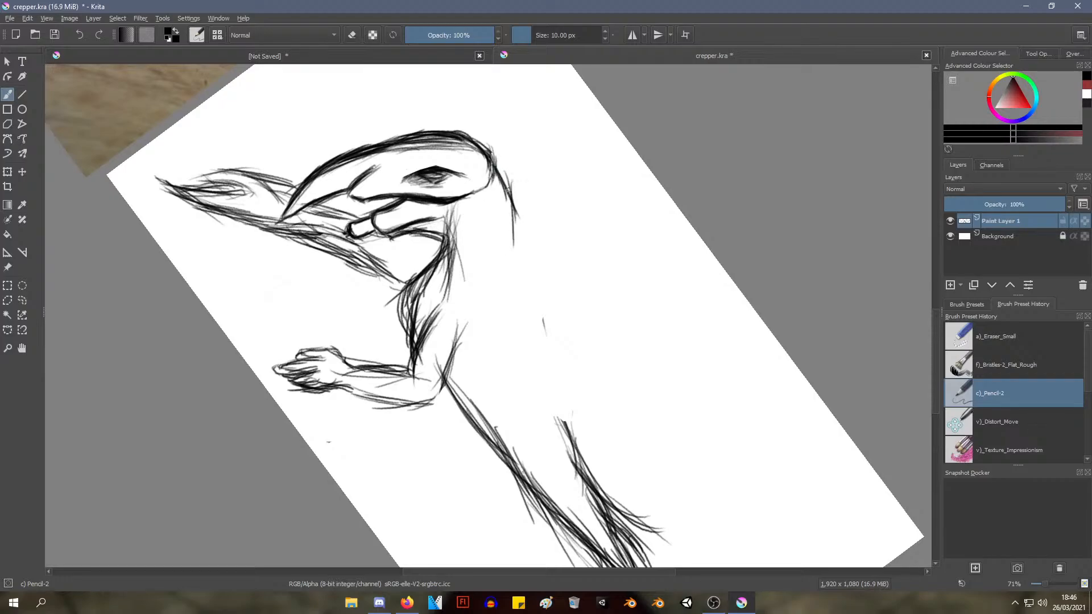
pyautogui.moveTo(495, 165)
pyautogui.mouseDown()
pyautogui.moveTo(516, 228)
pyautogui.moveTo(515, 200)
pyautogui.moveTo(514, 257)
pyautogui.mouseUp()
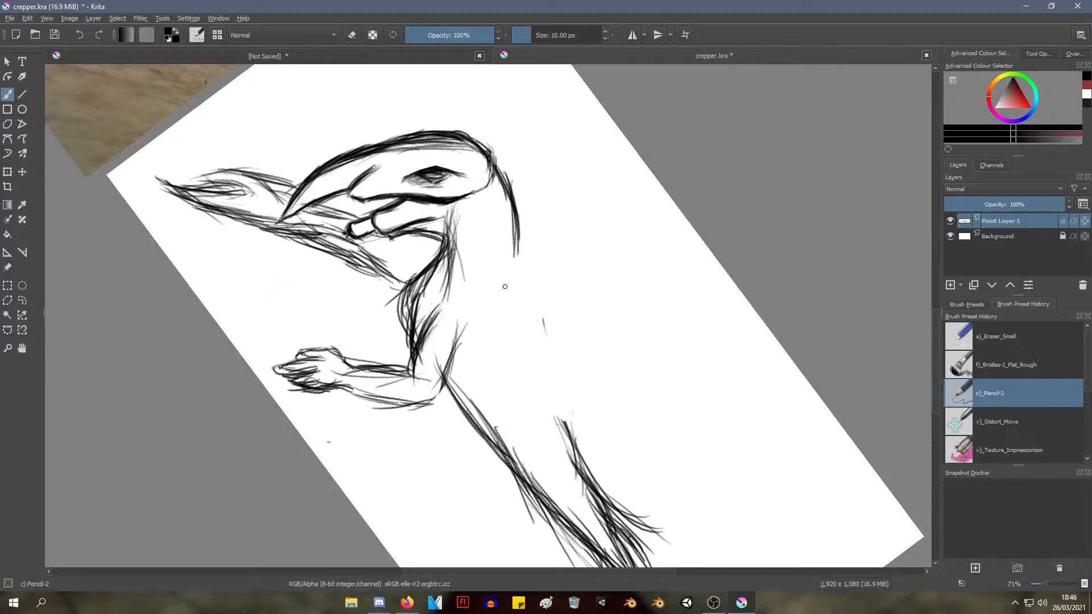
pyautogui.moveTo(497, 317)
pyautogui.mouseDown()
pyautogui.moveTo(519, 321)
pyautogui.moveTo(531, 302)
pyautogui.mouseUp()
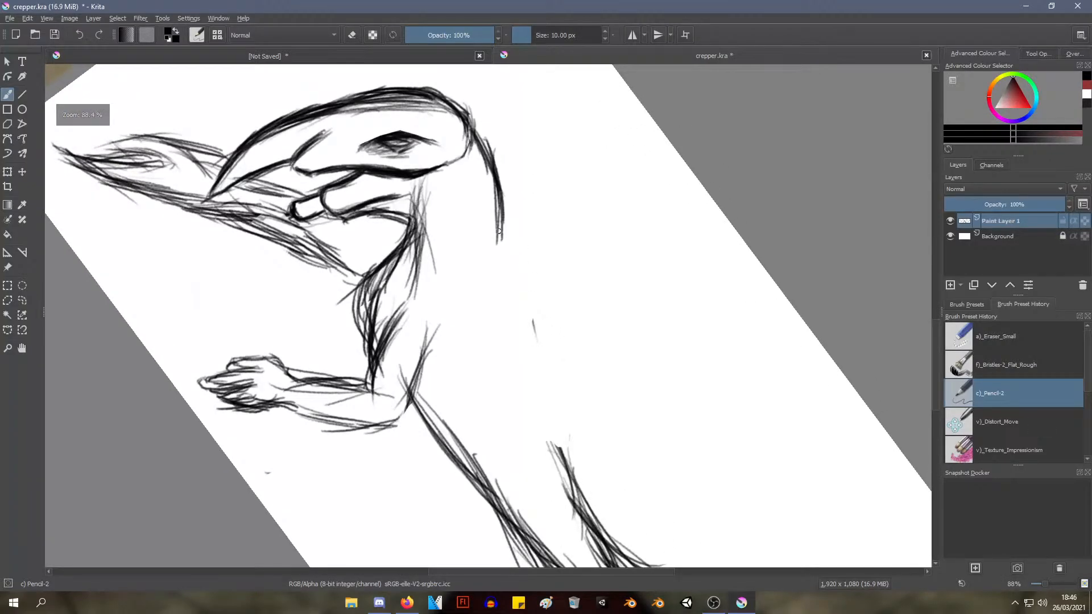
pyautogui.moveTo(504, 226); pyautogui.dragTo(488, 290)
pyautogui.moveTo(492, 253); pyautogui.dragTo(494, 311)
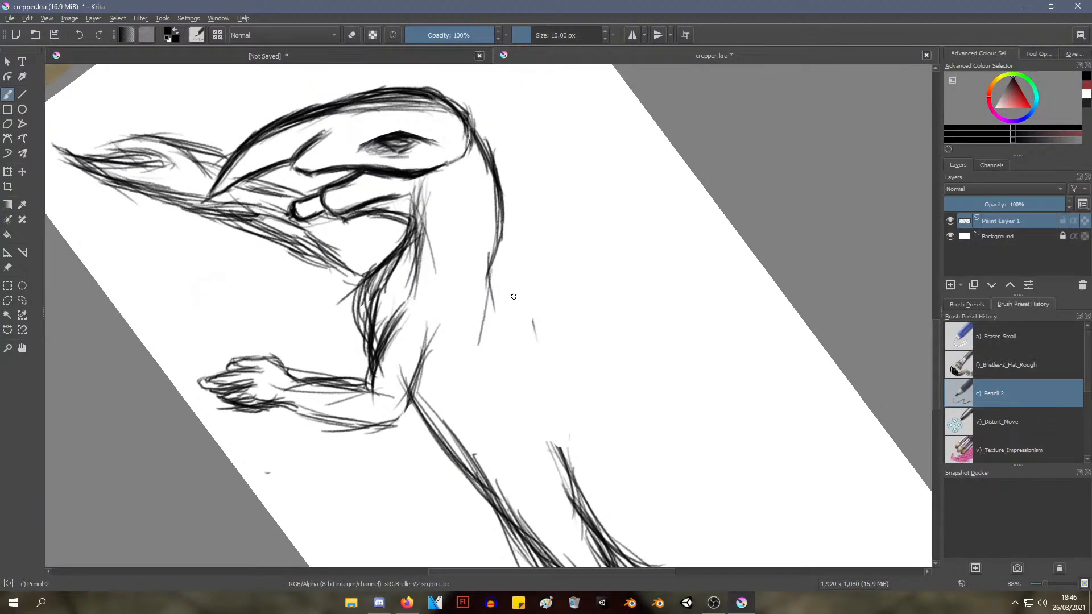
# Sketch a new back outline with overlapping strokes from the shoulder to the remaining tail lines
pyautogui.moveTo(500, 241)
pyautogui.mouseDown()
pyautogui.moveTo(508, 333)
pyautogui.moveTo(524, 356)
pyautogui.mouseUp()
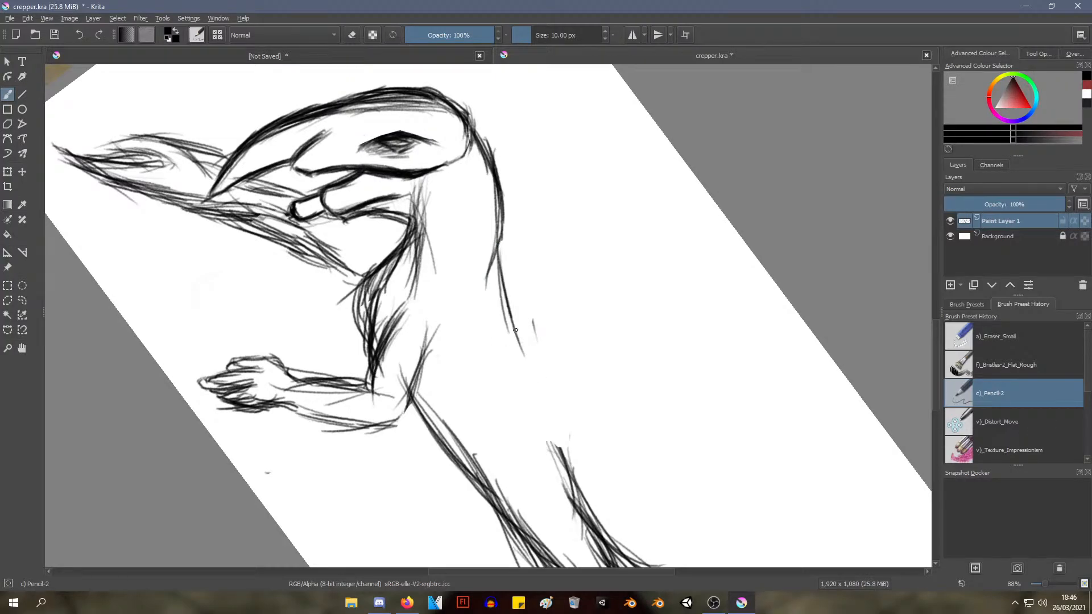
pyautogui.moveTo(501, 262); pyautogui.dragTo(546, 415)
pyautogui.moveTo(515, 319); pyautogui.dragTo(560, 458)
pyautogui.moveTo(512, 360); pyautogui.dragTo(566, 468)
pyautogui.moveTo(506, 299); pyautogui.dragTo(567, 461)
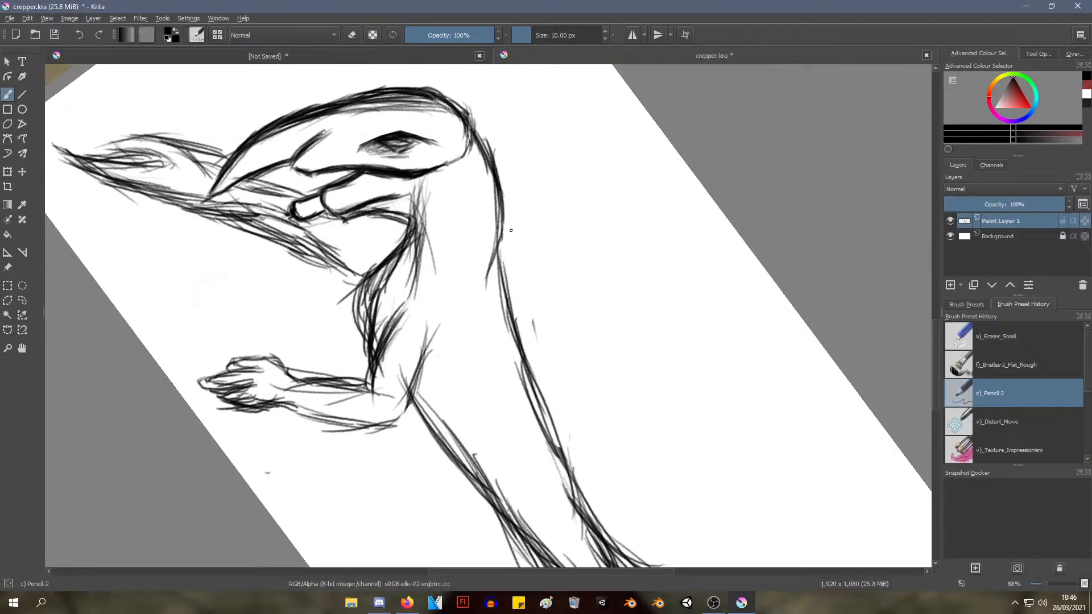
pyautogui.moveTo(506, 230); pyautogui.dragTo(550, 421)
pyautogui.moveTo(490, 240); pyautogui.dragTo(534, 417)
# Examine the reworked creature sketch up close and as a whole, comparing its pose with the reference photo
pyautogui.moveTo(503, 307); pyautogui.dragTo(539, 310)
pyautogui.moveTo(490, 344); pyautogui.dragTo(551, 362)
pyautogui.moveTo(513, 326); pyautogui.dragTo(503, 424)
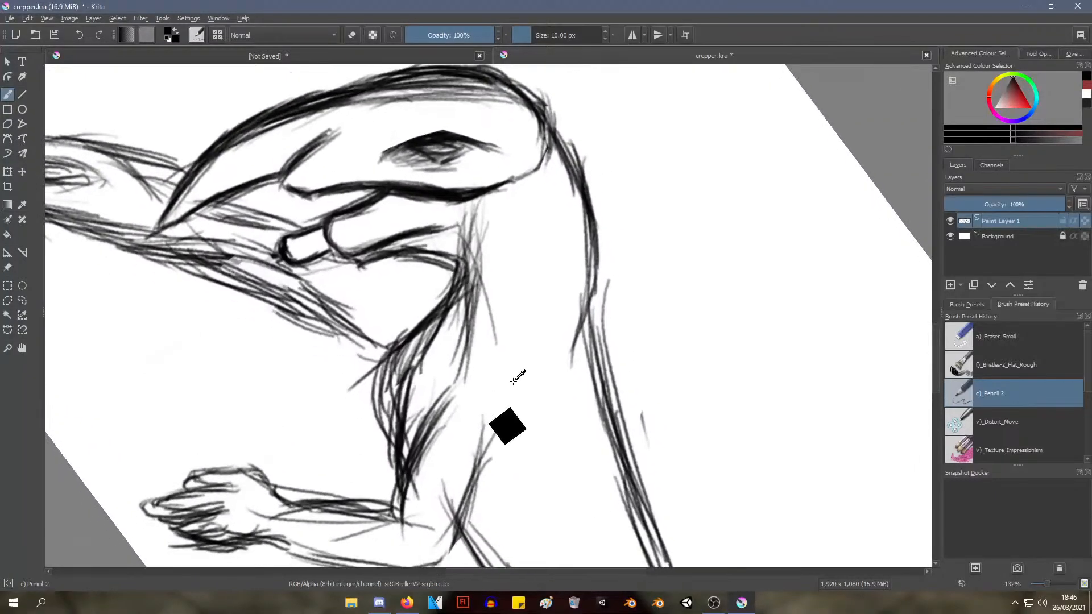
pyautogui.moveTo(517, 373)
pyautogui.mouseDown()
pyautogui.moveTo(495, 451)
pyautogui.moveTo(529, 292)
pyautogui.mouseUp()
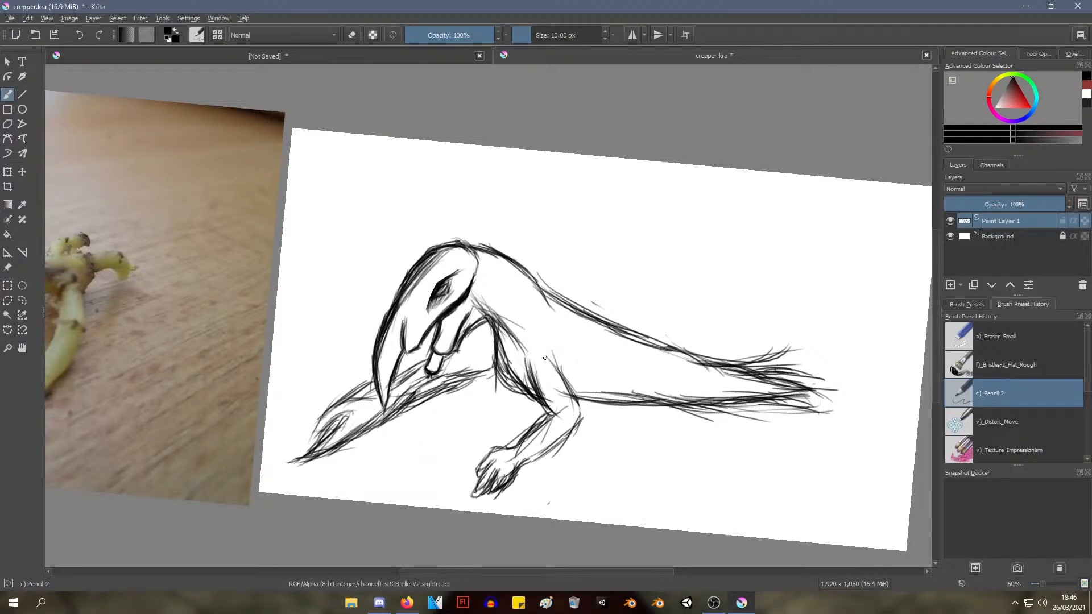
pyautogui.moveTo(545, 358); pyautogui.dragTo(513, 333)
pyautogui.moveTo(409, 308)
pyautogui.mouseDown()
pyautogui.moveTo(623, 277)
pyautogui.moveTo(706, 292)
pyautogui.mouseUp()
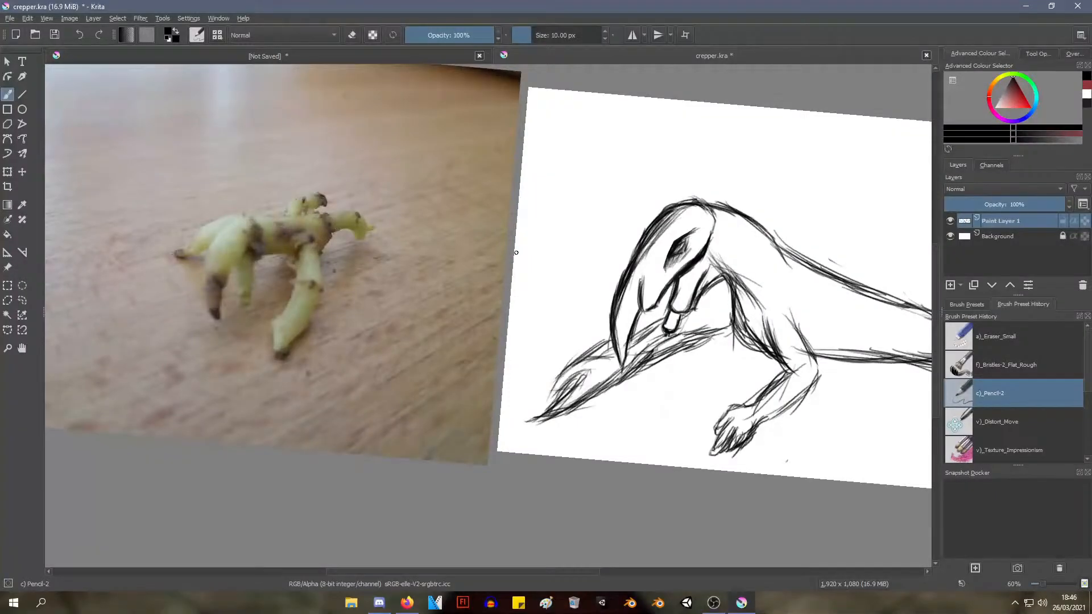
pyautogui.moveTo(490, 250)
pyautogui.mouseDown()
pyautogui.moveTo(500, 232)
pyautogui.moveTo(489, 292)
pyautogui.moveTo(517, 224)
pyautogui.moveTo(484, 245)
pyautogui.mouseUp()
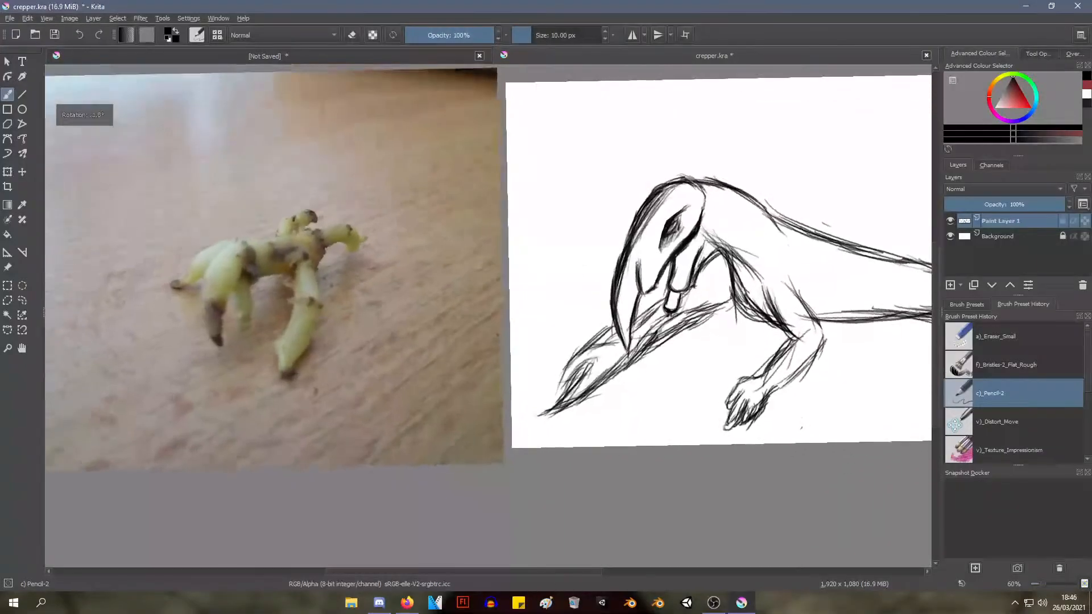
pyautogui.moveTo(541, 208); pyautogui.dragTo(375, 257)
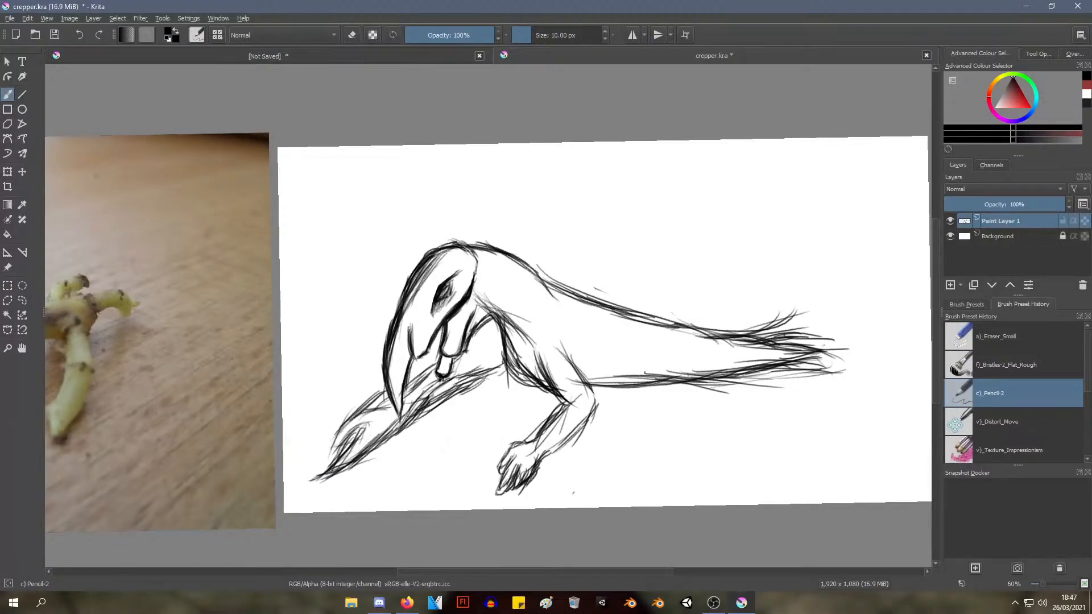
# Switch to the Eraser Small preset and erase the body and tail behind the shoulder and bent foreleg
pyautogui.moveTo(581, 264)
pyautogui.mouseDown()
pyautogui.moveTo(583, 305)
pyautogui.moveTo(572, 270)
pyautogui.moveTo(579, 314)
pyautogui.moveTo(572, 267)
pyautogui.moveTo(557, 390)
pyautogui.moveTo(543, 238)
pyautogui.mouseUp()
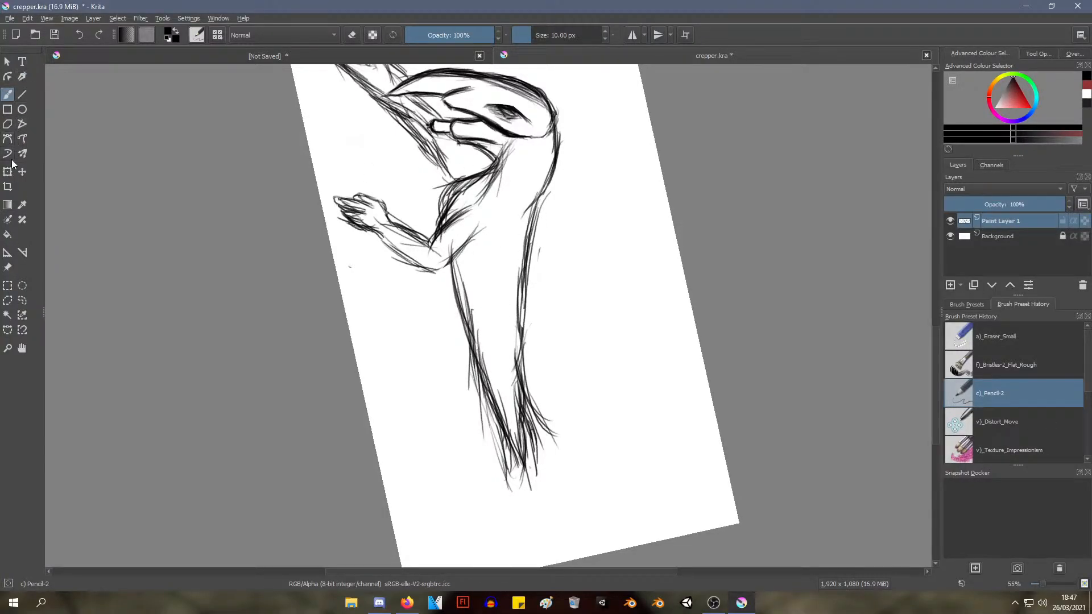
pyautogui.rightClick(376, 270)
pyautogui.click(431, 204)
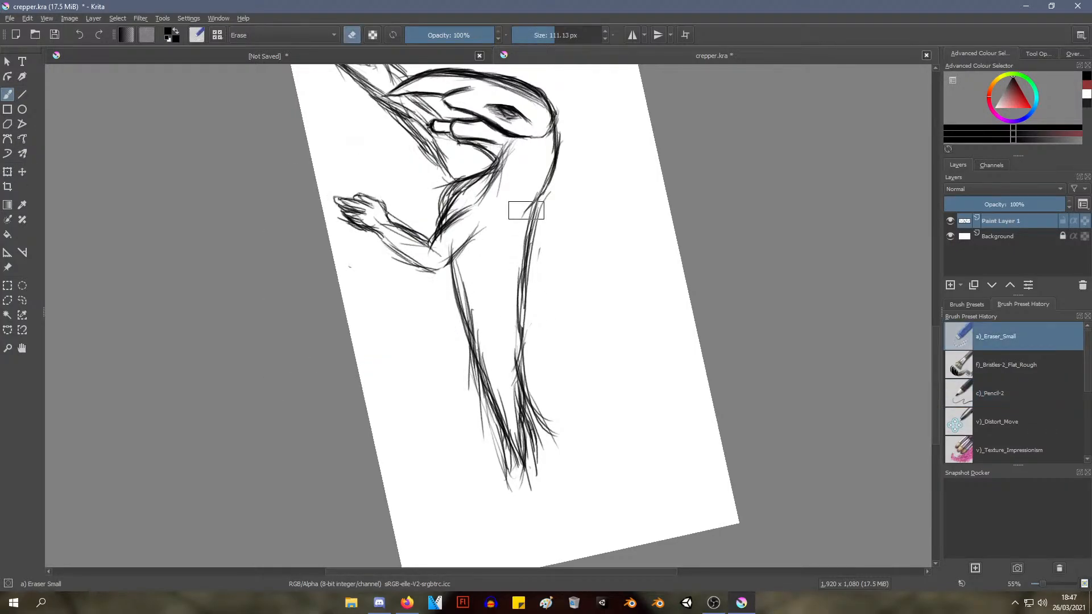
pyautogui.moveTo(526, 210)
pyautogui.mouseDown()
pyautogui.moveTo(527, 420)
pyautogui.moveTo(543, 430)
pyautogui.moveTo(498, 381)
pyautogui.moveTo(465, 286)
pyautogui.moveTo(485, 384)
pyautogui.moveTo(513, 450)
pyautogui.moveTo(499, 471)
pyautogui.moveTo(522, 485)
pyautogui.mouseUp()
pyautogui.moveTo(496, 397)
pyautogui.mouseDown()
pyautogui.moveTo(513, 431)
pyautogui.moveTo(504, 489)
pyautogui.mouseUp()
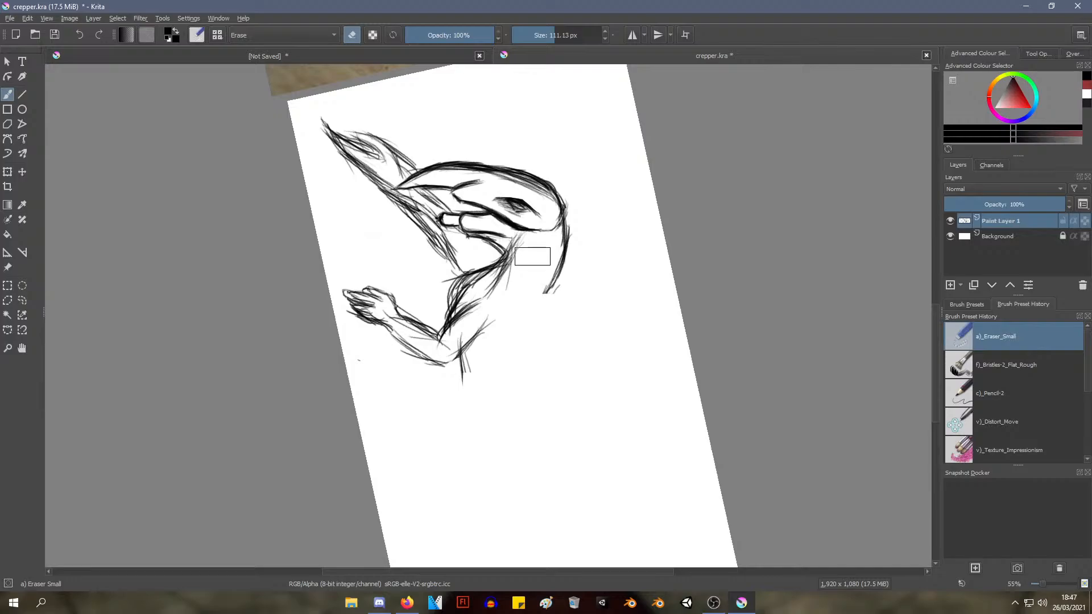
# Switch to the Pencil-2 preset and sketch a short, inward-curving back line starting at the shoulder
pyautogui.rightClick(541, 242)
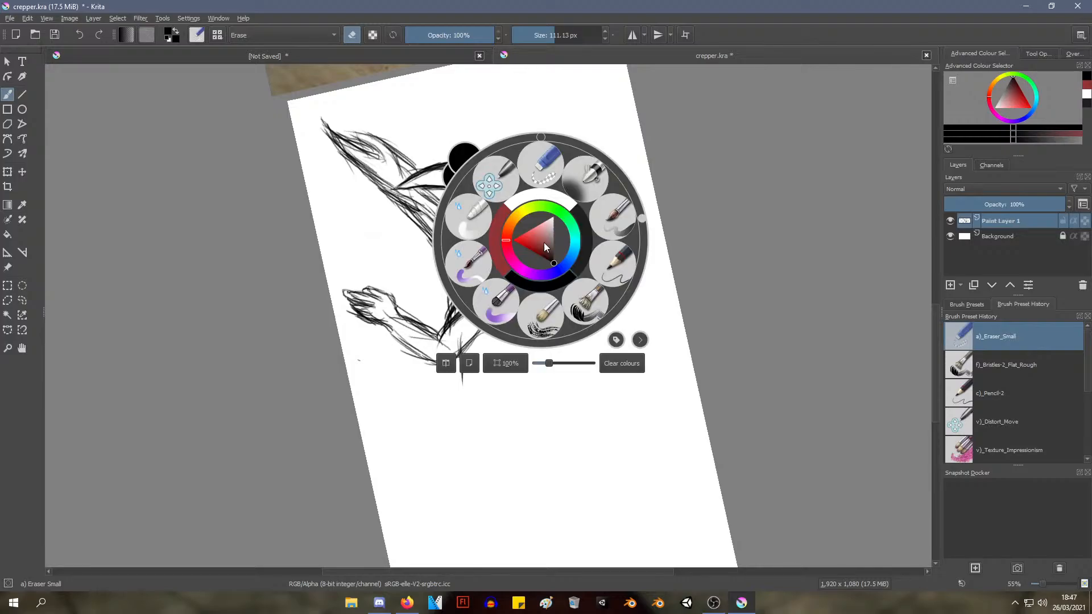
pyautogui.click(605, 266)
pyautogui.moveTo(563, 267)
pyautogui.mouseDown()
pyautogui.moveTo(541, 325)
pyautogui.moveTo(546, 295)
pyautogui.moveTo(562, 321)
pyautogui.moveTo(560, 373)
pyautogui.mouseUp()
pyautogui.moveTo(545, 297); pyautogui.dragTo(554, 369)
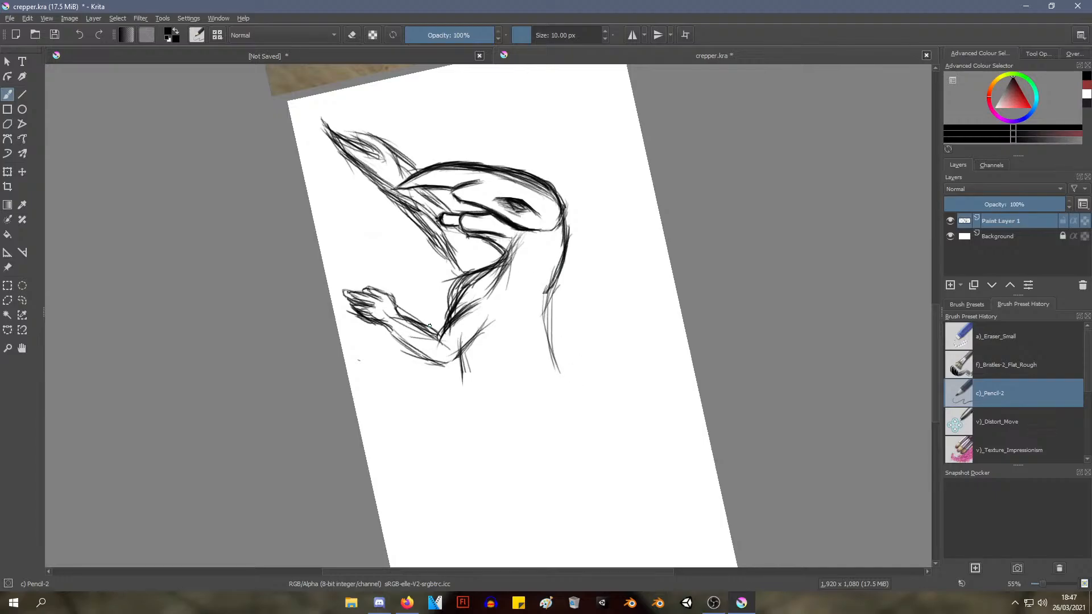
pyautogui.rightClick(614, 201)
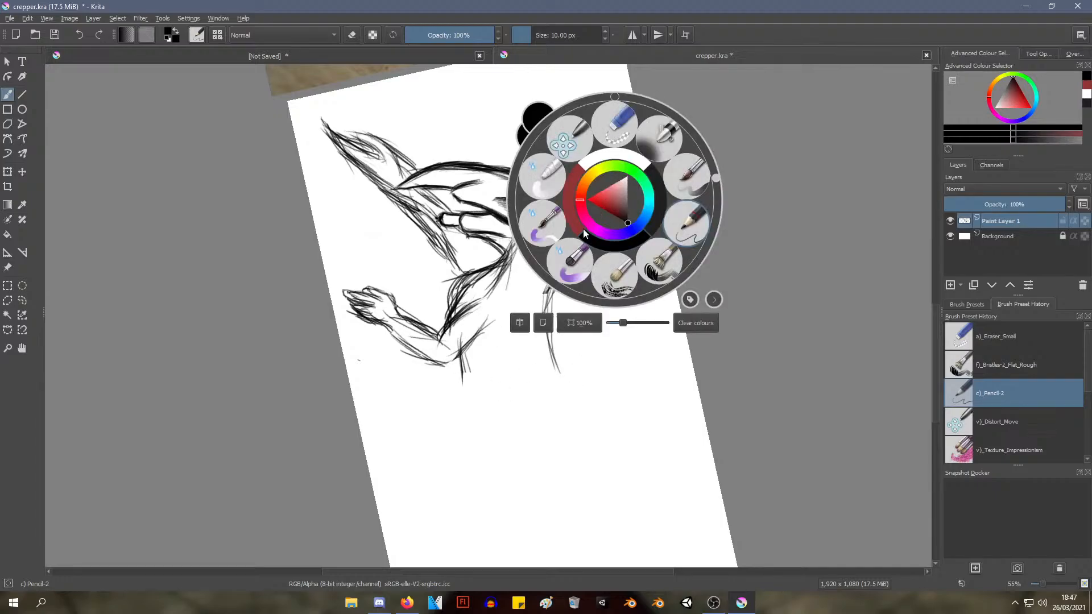
pyautogui.click(449, 284)
pyautogui.moveTo(449, 285); pyautogui.dragTo(396, 359)
pyautogui.scroll(-2, 443, 279)
pyautogui.scroll(1, 425, 301)
pyautogui.moveTo(396, 359); pyautogui.dragTo(503, 571)
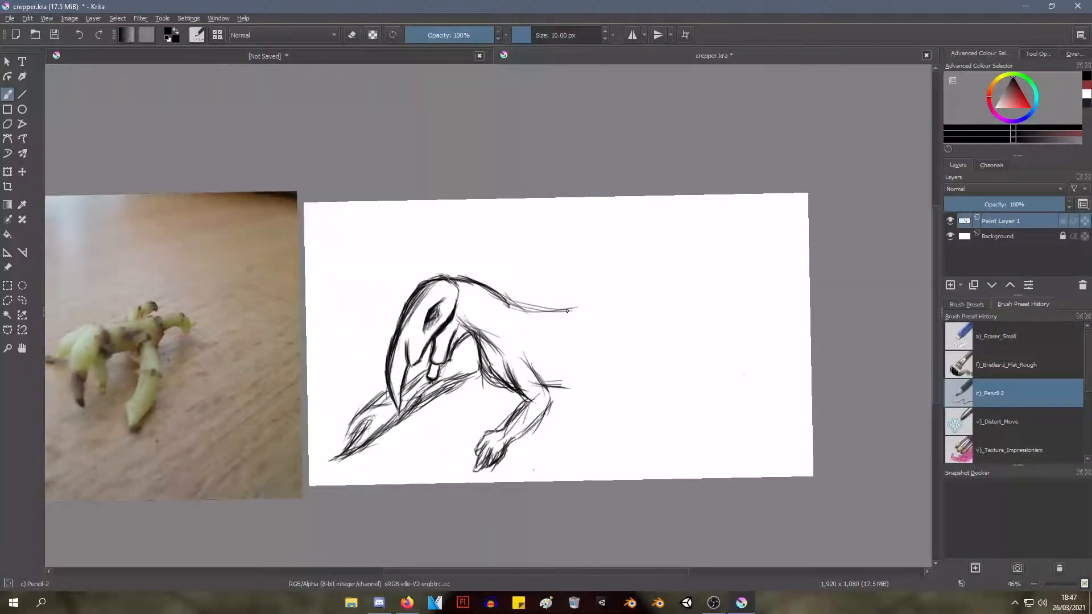
pyautogui.hotkey('alt', 'Tab')
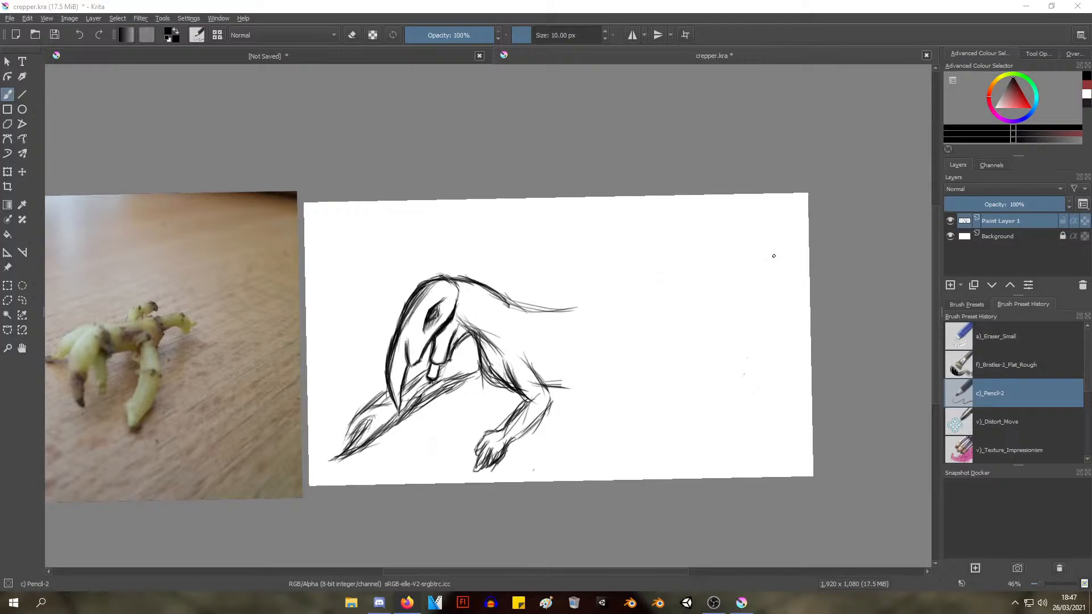
# Switch to the Eraser Small preset and erase the bent foreleg with its hand, the shoulder lines and the belly stub
pyautogui.scroll(-1, 773, 255)
pyautogui.scroll(2, 734, 282)
pyautogui.moveTo(544, 218)
pyautogui.mouseDown()
pyautogui.moveTo(562, 209)
pyautogui.moveTo(517, 263)
pyautogui.moveTo(519, 292)
pyautogui.moveTo(594, 180)
pyautogui.mouseUp()
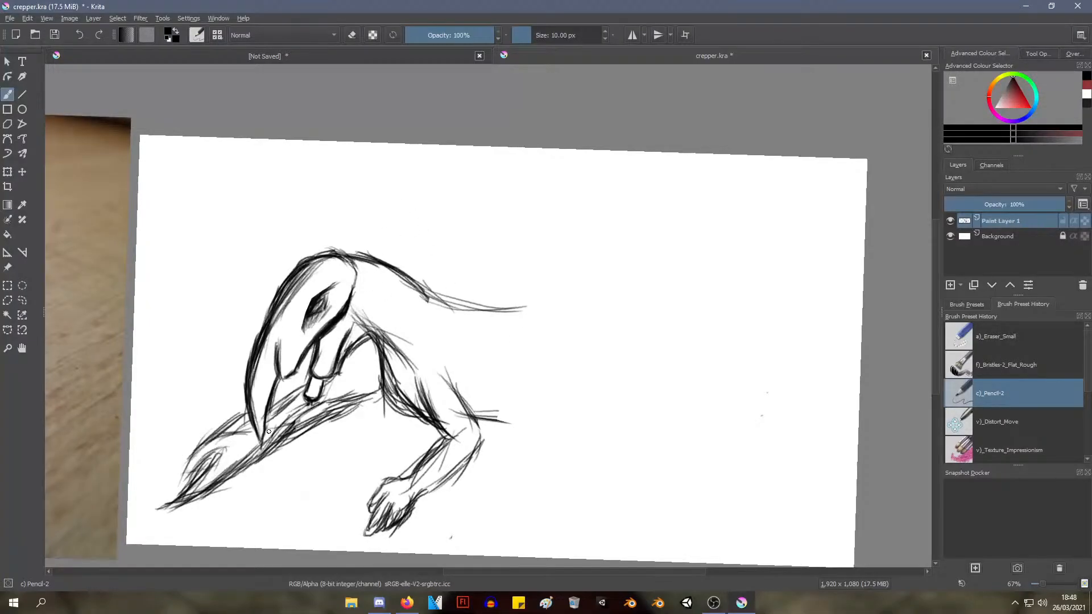
pyautogui.rightClick(516, 320)
pyautogui.click(517, 245)
pyautogui.moveTo(433, 428)
pyautogui.mouseDown()
pyautogui.moveTo(437, 398)
pyautogui.moveTo(401, 369)
pyautogui.moveTo(410, 388)
pyautogui.moveTo(475, 425)
pyautogui.moveTo(482, 458)
pyautogui.moveTo(465, 380)
pyautogui.moveTo(478, 381)
pyautogui.moveTo(471, 428)
pyautogui.moveTo(432, 517)
pyautogui.moveTo(415, 524)
pyautogui.moveTo(407, 484)
pyautogui.moveTo(408, 519)
pyautogui.moveTo(394, 506)
pyautogui.moveTo(391, 520)
pyautogui.moveTo(407, 543)
pyautogui.moveTo(385, 531)
pyautogui.moveTo(381, 502)
pyautogui.moveTo(368, 510)
pyautogui.moveTo(429, 534)
pyautogui.mouseUp()
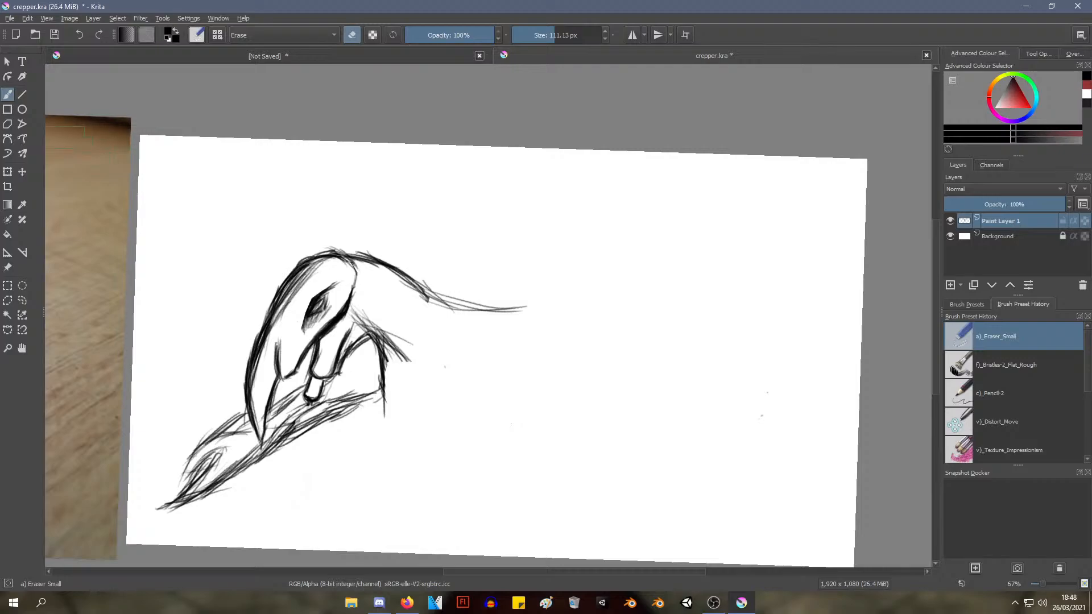
# Switch to the Pencil-2 preset and sketch a chest curve running down and inward from the neck behind the beak
pyautogui.rightClick(478, 310)
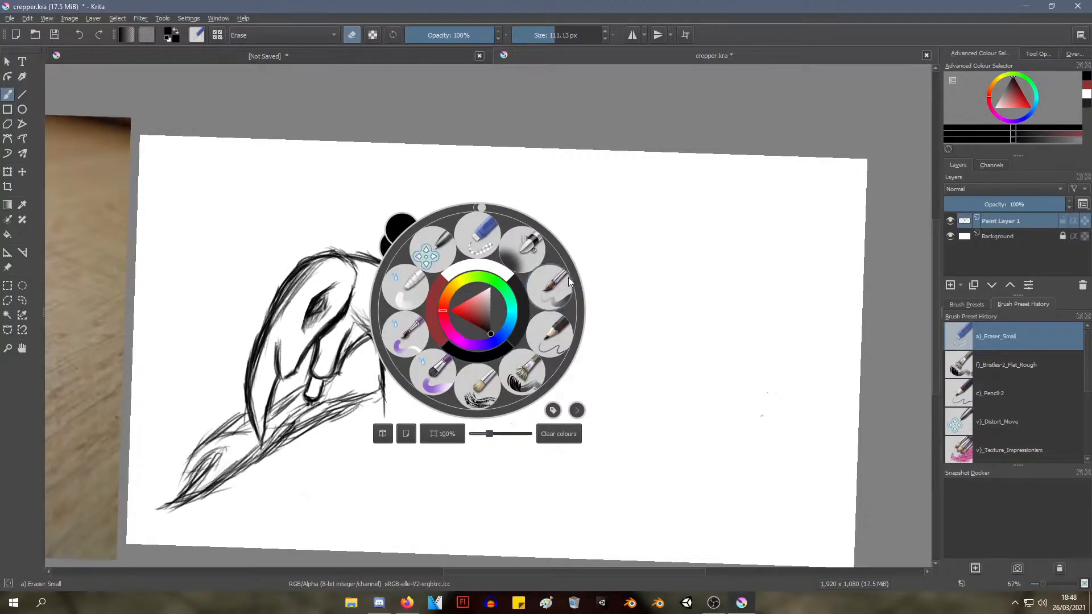
pyautogui.click(550, 334)
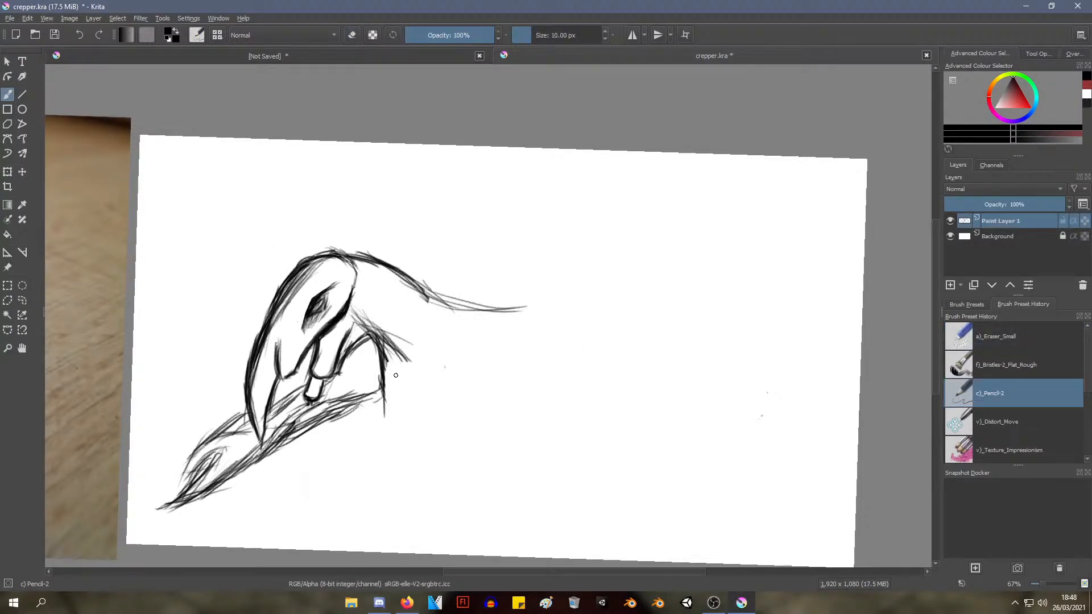
pyautogui.moveTo(387, 354); pyautogui.dragTo(393, 409)
pyautogui.moveTo(390, 360); pyautogui.dragTo(394, 401)
pyautogui.moveTo(384, 368)
pyautogui.mouseDown()
pyautogui.moveTo(437, 419)
pyautogui.moveTo(397, 400)
pyautogui.moveTo(393, 384)
pyautogui.moveTo(455, 421)
pyautogui.mouseUp()
pyautogui.moveTo(394, 400)
pyautogui.mouseDown()
pyautogui.moveTo(469, 417)
pyautogui.moveTo(459, 415)
pyautogui.mouseUp()
pyautogui.moveTo(386, 346); pyautogui.dragTo(396, 405)
pyautogui.moveTo(393, 401); pyautogui.dragTo(408, 412)
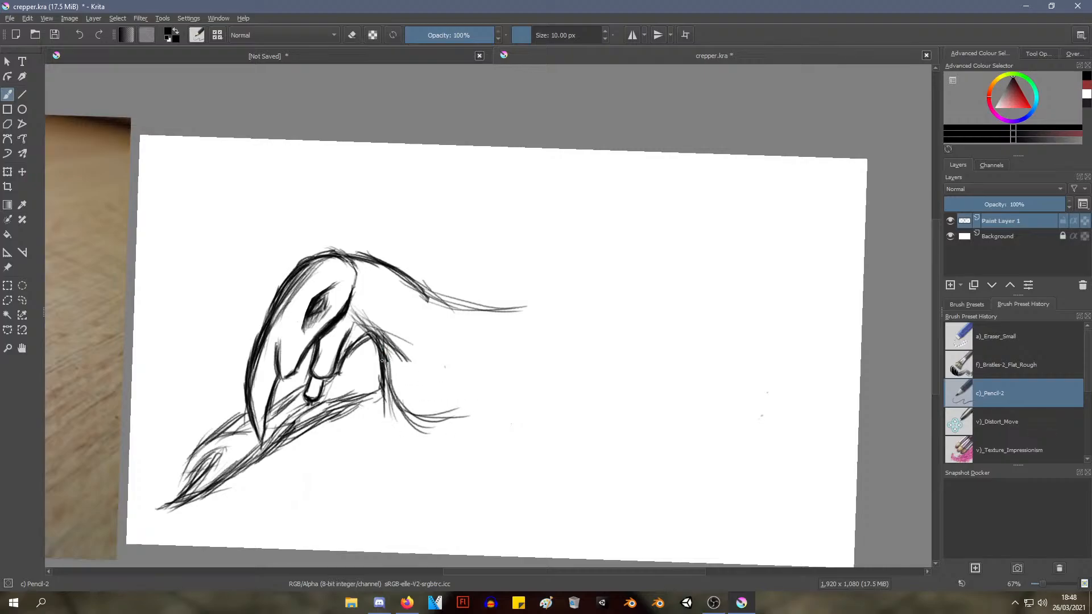
# Continue the chest curve into a belly line rising toward the hips, and darken the back line and chest
pyautogui.moveTo(385, 373); pyautogui.dragTo(414, 411)
pyautogui.moveTo(391, 378)
pyautogui.mouseDown()
pyautogui.moveTo(428, 417)
pyautogui.moveTo(455, 422)
pyautogui.moveTo(456, 404)
pyautogui.mouseUp()
pyautogui.moveTo(424, 425); pyautogui.dragTo(486, 375)
pyautogui.moveTo(456, 409); pyautogui.dragTo(521, 350)
pyautogui.moveTo(477, 388); pyautogui.dragTo(566, 348)
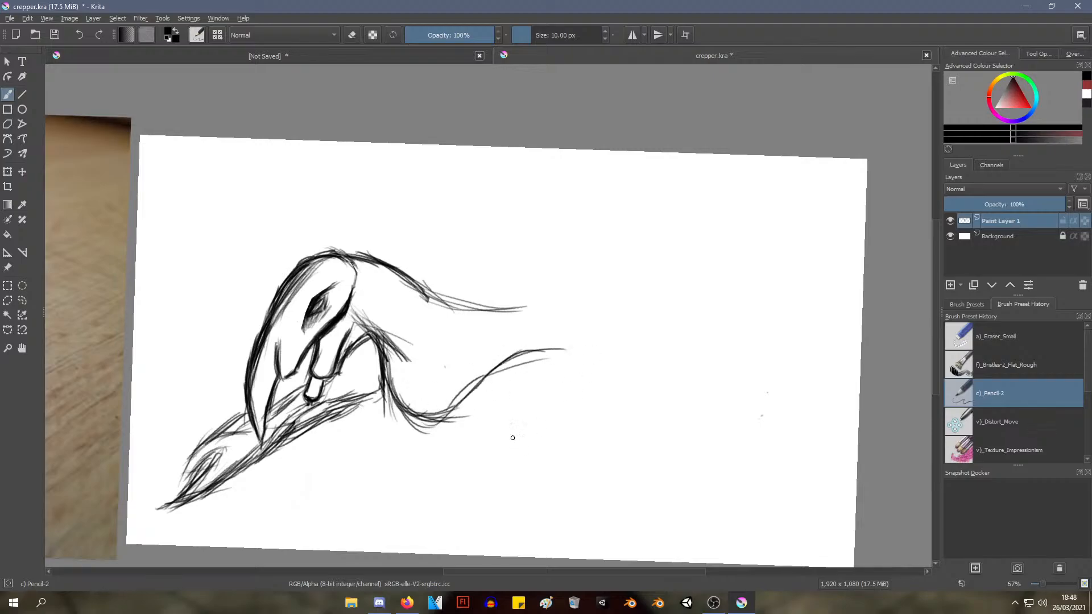
pyautogui.moveTo(426, 292)
pyautogui.mouseDown()
pyautogui.moveTo(476, 310)
pyautogui.moveTo(515, 308)
pyautogui.mouseUp()
pyautogui.moveTo(384, 352)
pyautogui.mouseDown()
pyautogui.moveTo(423, 424)
pyautogui.moveTo(457, 415)
pyautogui.moveTo(476, 387)
pyautogui.moveTo(517, 364)
pyautogui.moveTo(573, 348)
pyautogui.mouseUp()
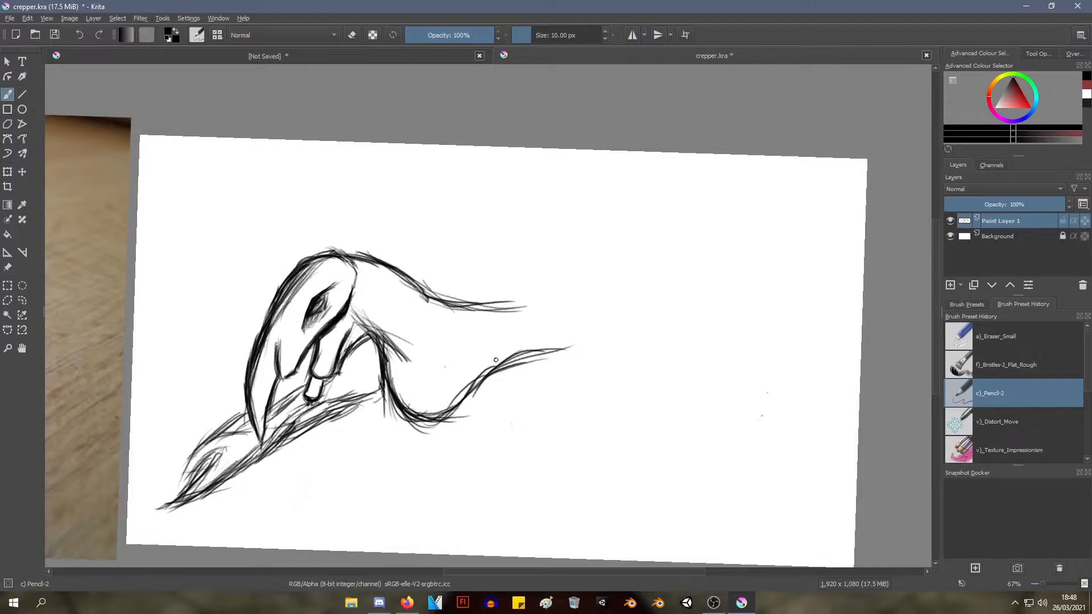
# Sketch the front and back edges of the hind thigh at the end of the belly line
pyautogui.moveTo(496, 360)
pyautogui.mouseDown()
pyautogui.moveTo(568, 348)
pyautogui.moveTo(610, 375)
pyautogui.moveTo(567, 357)
pyautogui.moveTo(588, 379)
pyautogui.moveTo(549, 437)
pyautogui.mouseUp()
pyautogui.moveTo(583, 352)
pyautogui.mouseDown()
pyautogui.moveTo(545, 455)
pyautogui.moveTo(550, 438)
pyautogui.mouseUp()
pyautogui.moveTo(546, 350); pyautogui.dragTo(597, 344)
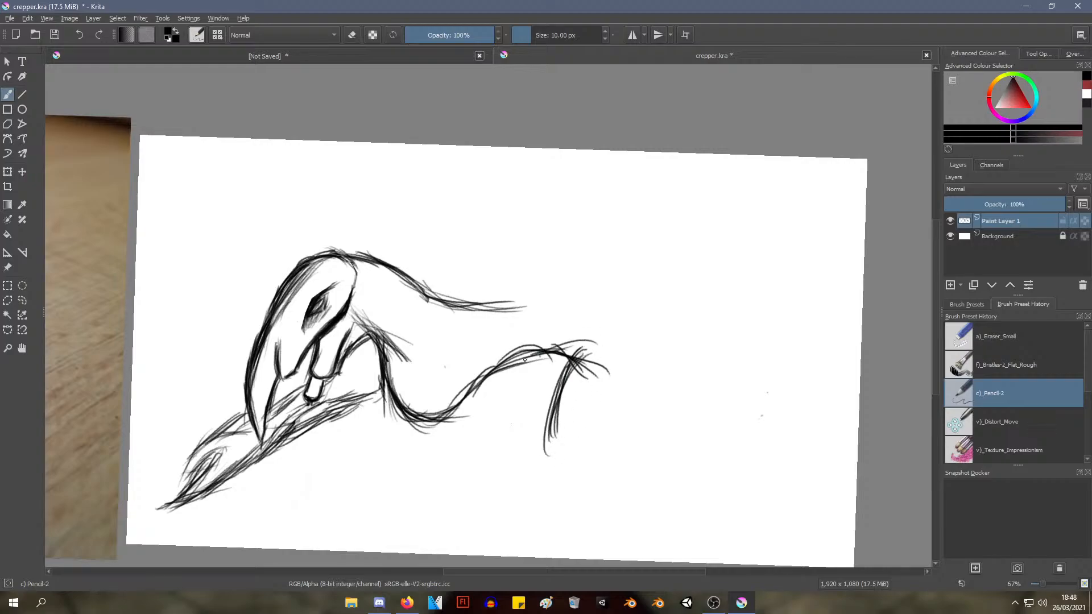
pyautogui.moveTo(515, 367); pyautogui.dragTo(563, 357)
pyautogui.moveTo(438, 385)
pyautogui.mouseDown()
pyautogui.moveTo(480, 398)
pyautogui.moveTo(537, 349)
pyautogui.mouseUp()
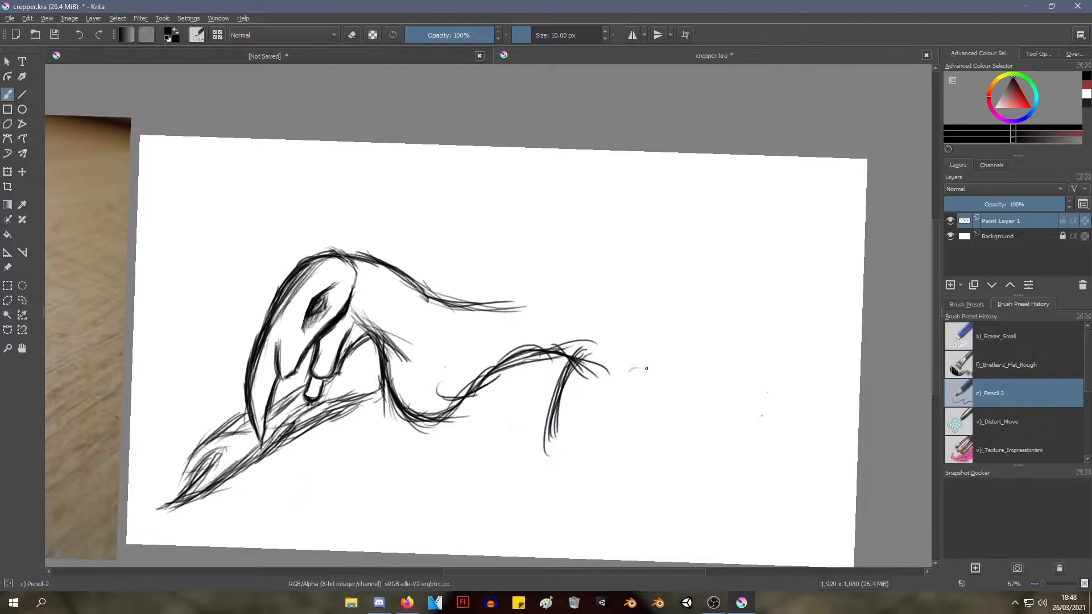
pyautogui.moveTo(647, 349)
pyautogui.mouseDown()
pyautogui.moveTo(598, 459)
pyautogui.moveTo(579, 463)
pyautogui.mouseUp()
pyautogui.moveTo(565, 354)
pyautogui.mouseDown()
pyautogui.moveTo(528, 410)
pyautogui.moveTo(552, 449)
pyautogui.moveTo(535, 427)
pyautogui.moveTo(561, 390)
pyautogui.mouseUp()
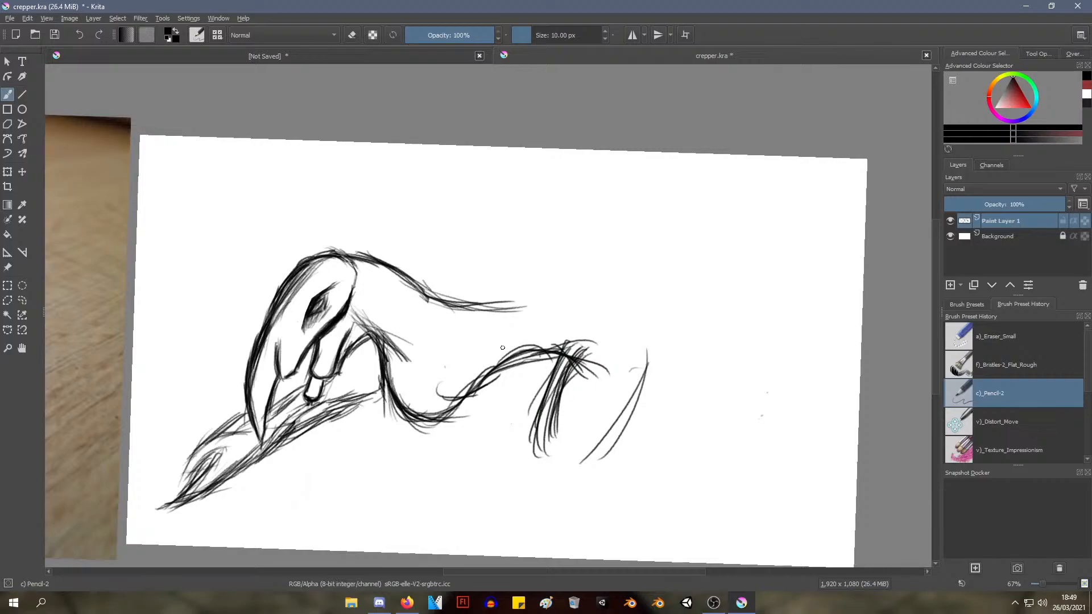
# Extend the back line over the rump into a sloping tail line and reinforce the front of the thigh
pyautogui.moveTo(507, 306)
pyautogui.mouseDown()
pyautogui.moveTo(580, 287)
pyautogui.moveTo(633, 325)
pyautogui.mouseUp()
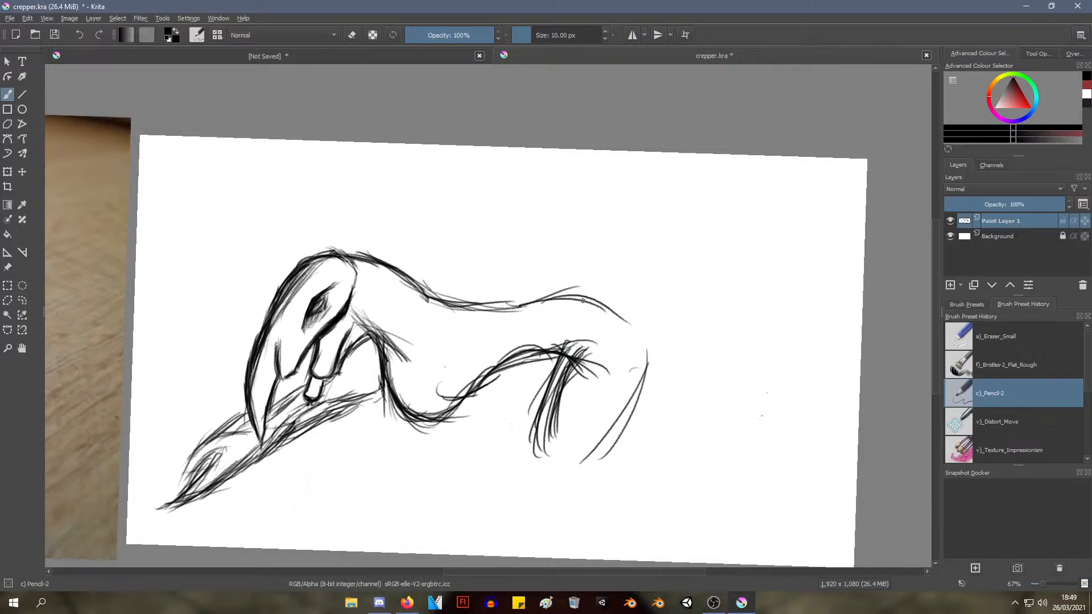
pyautogui.moveTo(580, 302); pyautogui.dragTo(694, 364)
pyautogui.moveTo(560, 411); pyautogui.dragTo(582, 356)
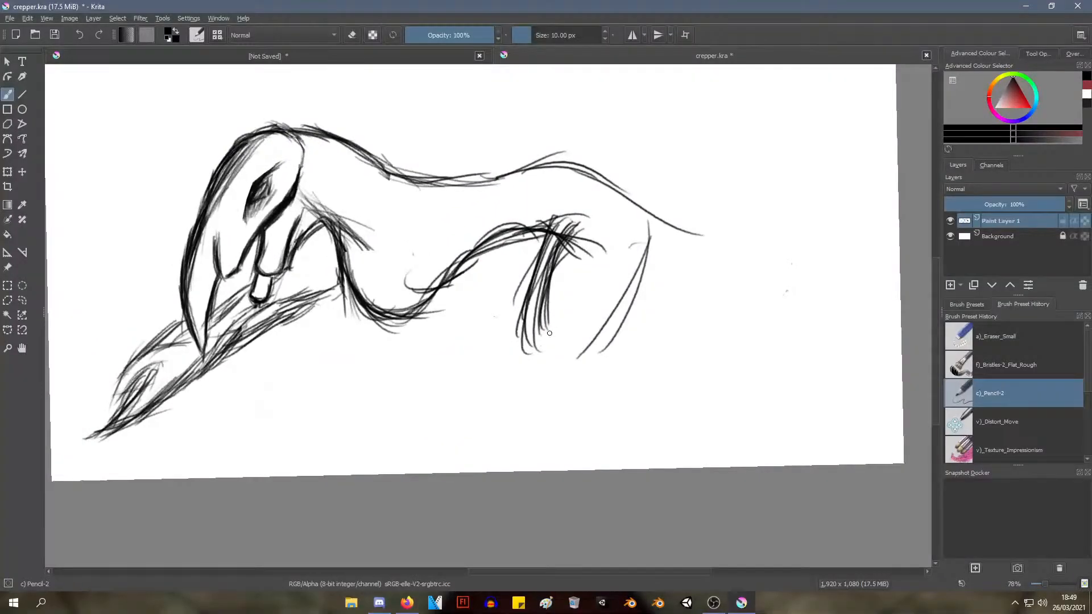
# Sketch the lower hind leg stretching backward from the knee, and darken the back edge of the thigh
pyautogui.moveTo(608, 320); pyautogui.dragTo(700, 380)
pyautogui.moveTo(533, 352); pyautogui.dragTo(594, 418)
pyautogui.hotkey('ctrl', 'z')
pyautogui.moveTo(523, 327)
pyautogui.mouseDown()
pyautogui.moveTo(611, 399)
pyautogui.moveTo(661, 404)
pyautogui.mouseUp()
pyautogui.moveTo(555, 348); pyautogui.dragTo(668, 396)
pyautogui.moveTo(553, 327); pyautogui.dragTo(694, 388)
pyautogui.moveTo(619, 305); pyautogui.dragTo(688, 386)
pyautogui.moveTo(645, 306)
pyautogui.mouseDown()
pyautogui.moveTo(689, 384)
pyautogui.moveTo(604, 318)
pyautogui.mouseUp()
pyautogui.moveTo(636, 233); pyautogui.dragTo(606, 330)
pyautogui.moveTo(638, 245); pyautogui.dragTo(629, 307)
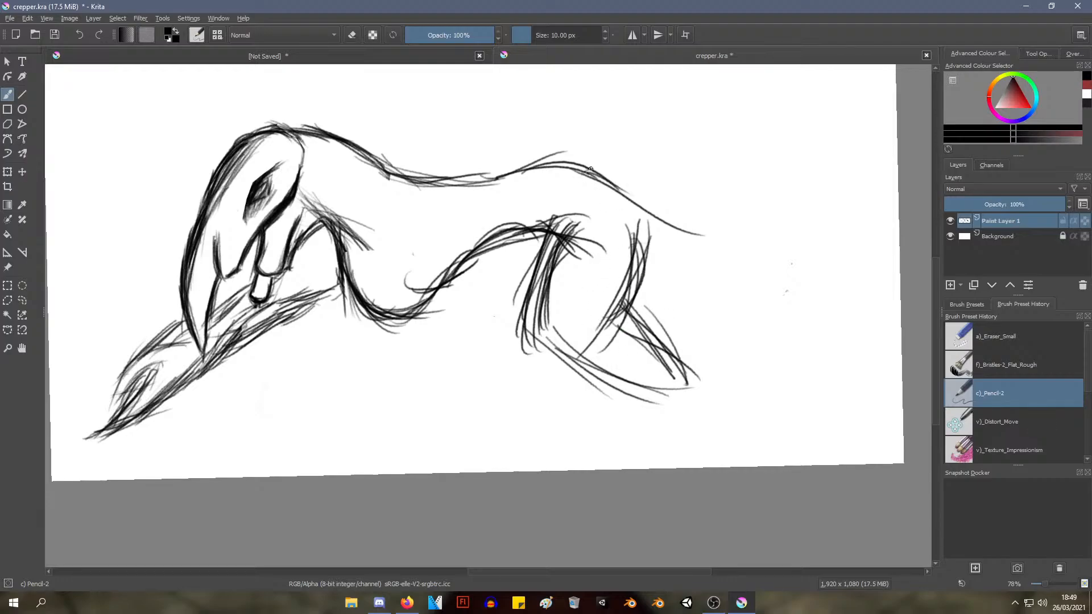
# Round off the rump and sketch a long tail sloping down behind the hind leg
pyautogui.moveTo(590, 169); pyautogui.dragTo(646, 211)
pyautogui.moveTo(607, 171); pyautogui.dragTo(669, 247)
pyautogui.moveTo(638, 183); pyautogui.dragTo(695, 301)
pyautogui.moveTo(648, 201); pyautogui.dragTo(701, 290)
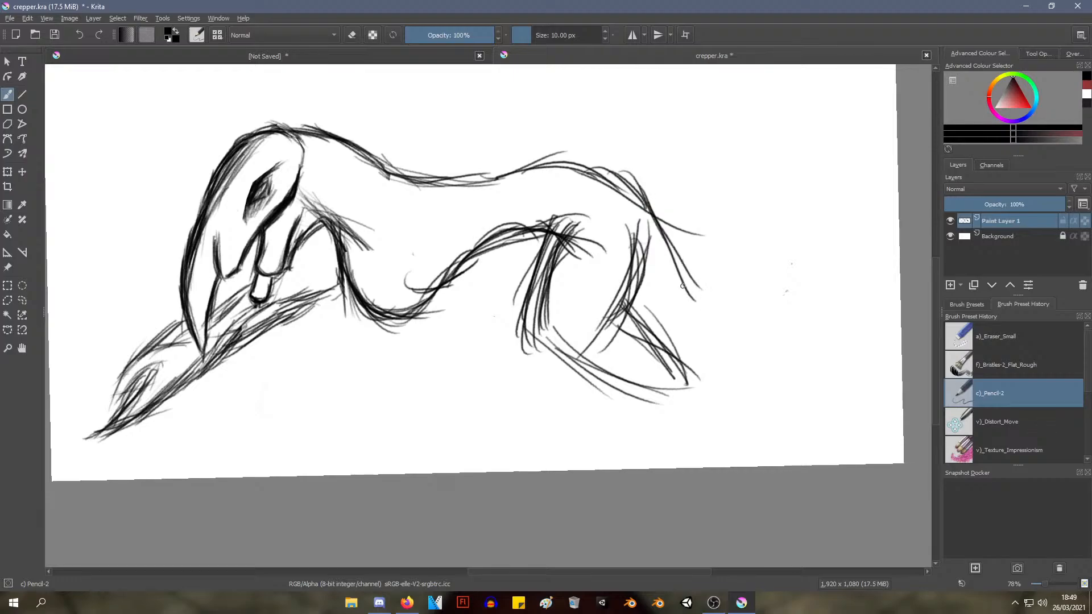
pyautogui.moveTo(639, 234); pyautogui.dragTo(701, 334)
pyautogui.moveTo(654, 242)
pyautogui.mouseDown()
pyautogui.moveTo(748, 368)
pyautogui.moveTo(682, 265)
pyautogui.moveTo(744, 358)
pyautogui.mouseUp()
pyautogui.moveTo(679, 252); pyautogui.dragTo(761, 374)
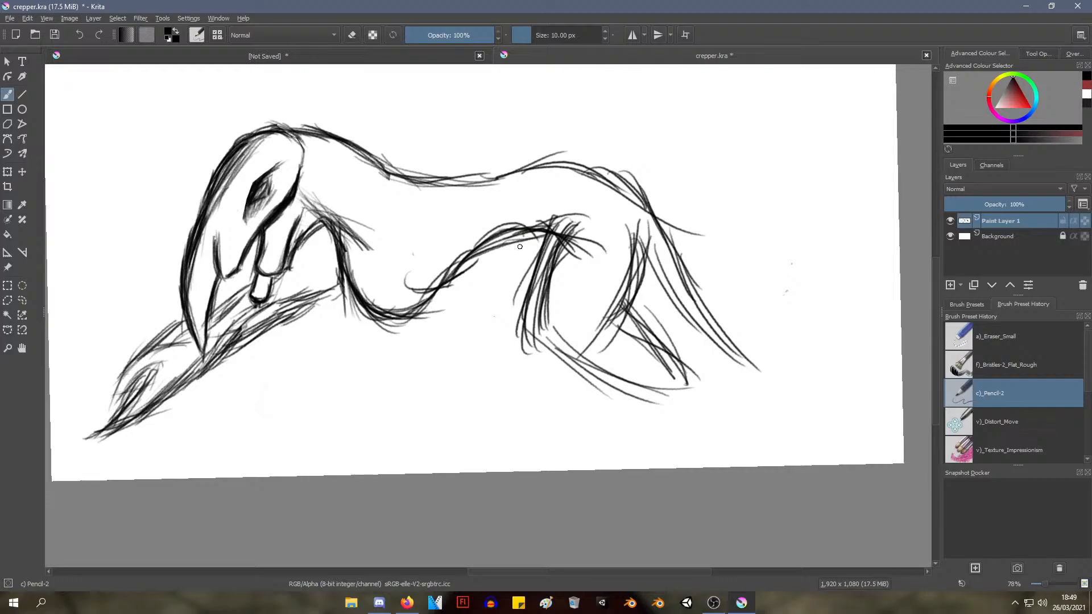
# Sketch the front edge of a second hind leg, descending from the belly line ahead of the first thigh
pyautogui.moveTo(520, 241); pyautogui.dragTo(498, 302)
pyautogui.moveTo(511, 253); pyautogui.dragTo(502, 325)
pyautogui.moveTo(523, 248)
pyautogui.mouseDown()
pyautogui.moveTo(494, 316)
pyautogui.moveTo(461, 314)
pyautogui.moveTo(476, 303)
pyautogui.moveTo(485, 375)
pyautogui.mouseUp()
pyautogui.moveTo(474, 323); pyautogui.dragTo(465, 354)
pyautogui.moveTo(472, 352); pyautogui.dragTo(484, 384)
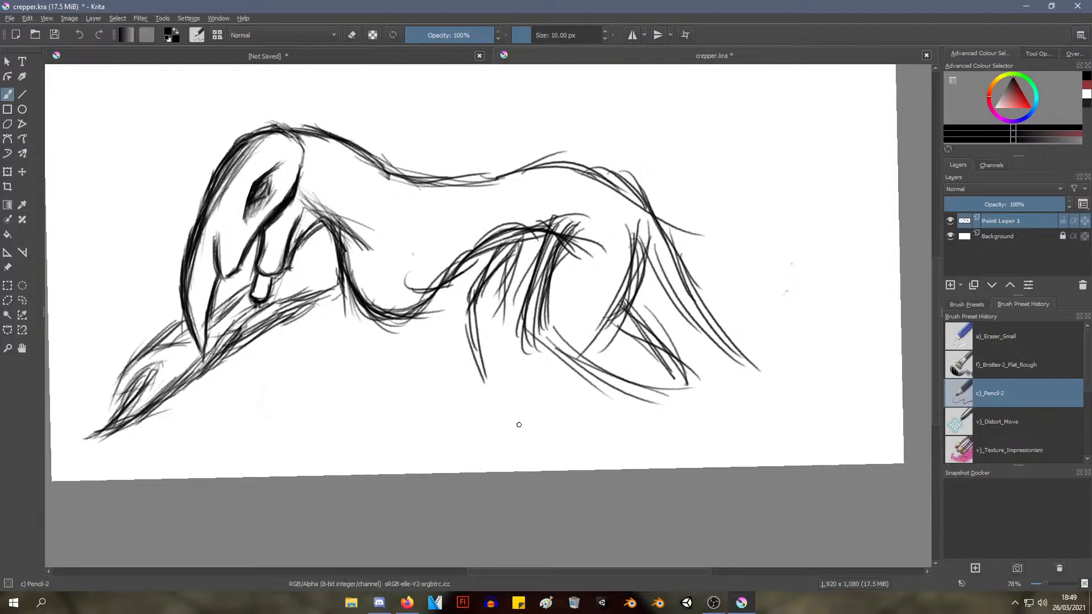
# Sketch the lower part of the second hind leg and darken the thigh edge behind it
pyautogui.moveTo(528, 350); pyautogui.dragTo(519, 387)
pyautogui.moveTo(489, 351); pyautogui.dragTo(509, 401)
pyautogui.moveTo(528, 354); pyautogui.dragTo(520, 394)
pyautogui.moveTo(534, 349); pyautogui.dragTo(527, 382)
pyautogui.moveTo(521, 320); pyautogui.dragTo(518, 345)
pyautogui.moveTo(537, 274); pyautogui.dragTo(519, 345)
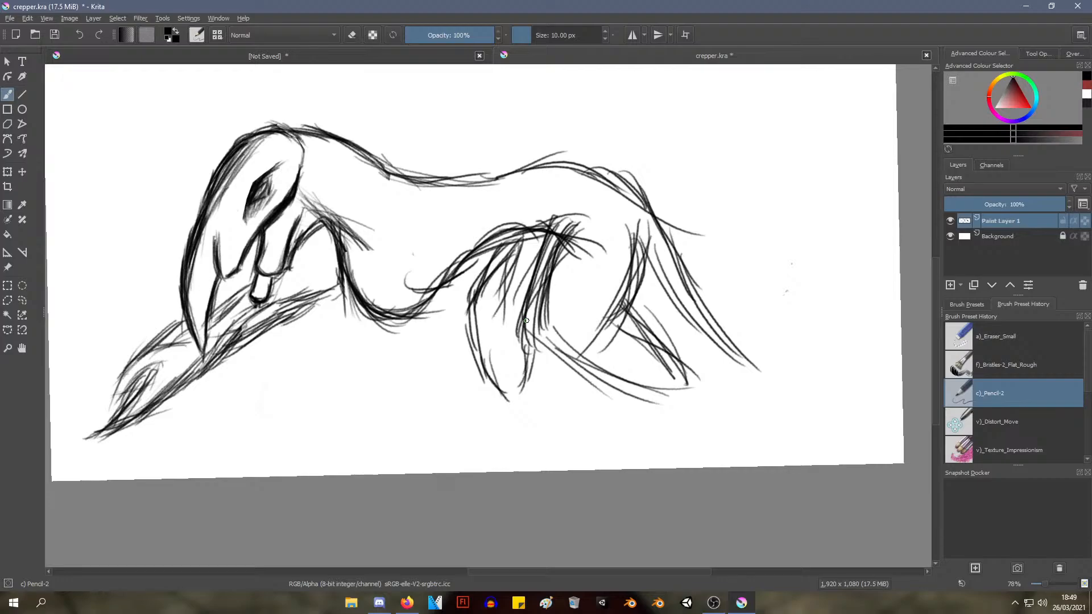
pyautogui.moveTo(560, 249); pyautogui.dragTo(525, 327)
pyautogui.moveTo(566, 215); pyautogui.dragTo(533, 275)
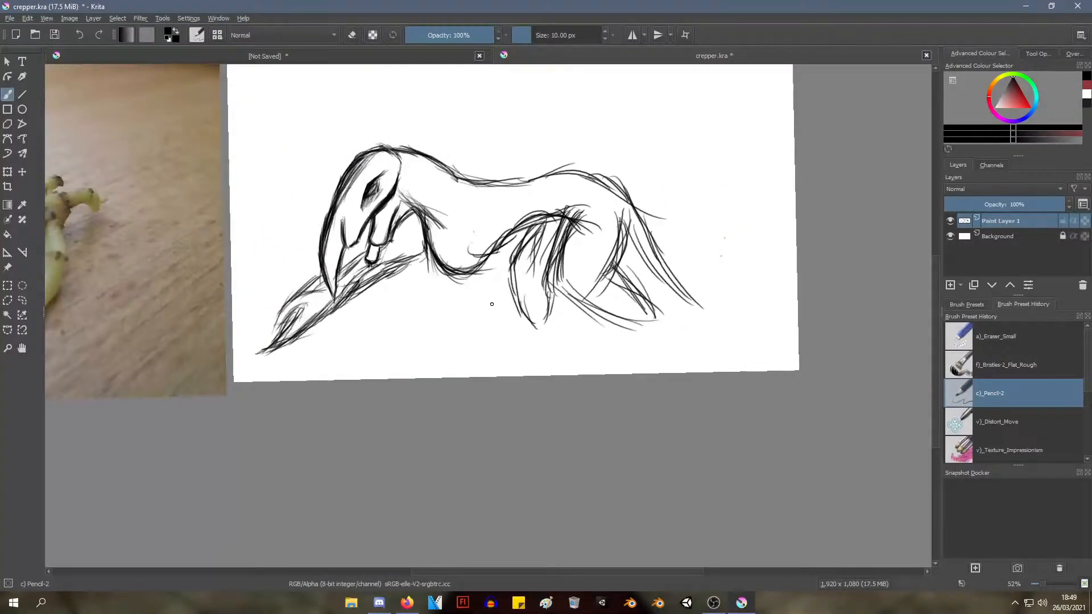
# Erase the belly, hindquarters, legs and tail behind the shoulder with Eraser Small, and switch back to the Pencil-2 preset
pyautogui.rightClick(516, 282)
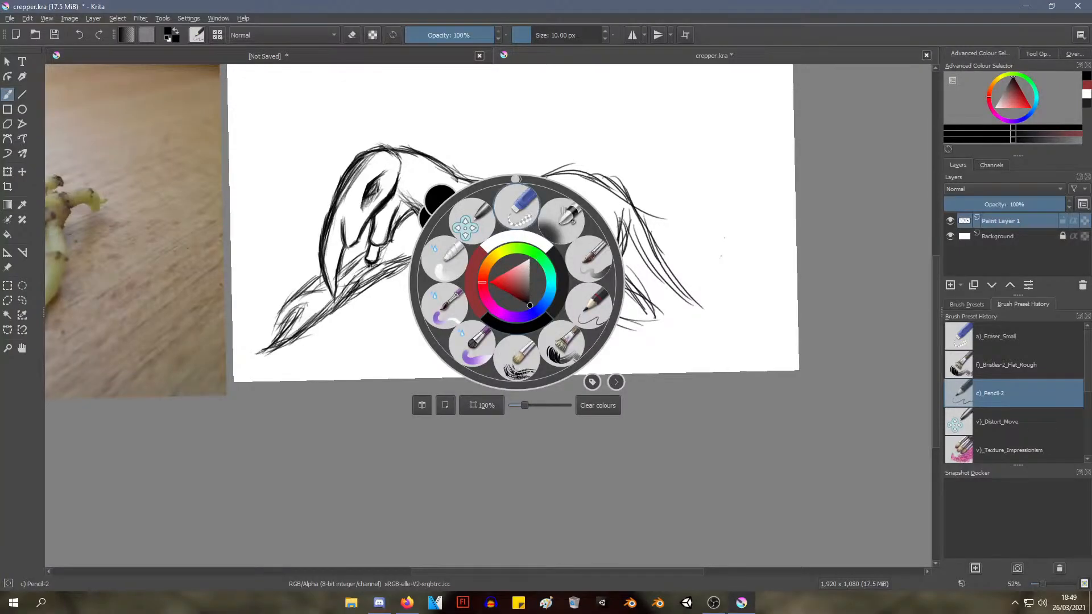
pyautogui.click(517, 205)
pyautogui.moveTo(560, 221)
pyautogui.mouseDown()
pyautogui.moveTo(566, 309)
pyautogui.moveTo(556, 219)
pyautogui.moveTo(483, 274)
pyautogui.moveTo(459, 244)
pyautogui.moveTo(514, 253)
pyautogui.moveTo(540, 186)
pyautogui.moveTo(578, 177)
pyautogui.moveTo(615, 235)
pyautogui.moveTo(625, 290)
pyautogui.moveTo(615, 349)
pyautogui.moveTo(663, 236)
pyautogui.moveTo(674, 259)
pyautogui.moveTo(645, 344)
pyautogui.moveTo(575, 297)
pyautogui.moveTo(700, 280)
pyautogui.moveTo(721, 231)
pyautogui.mouseUp()
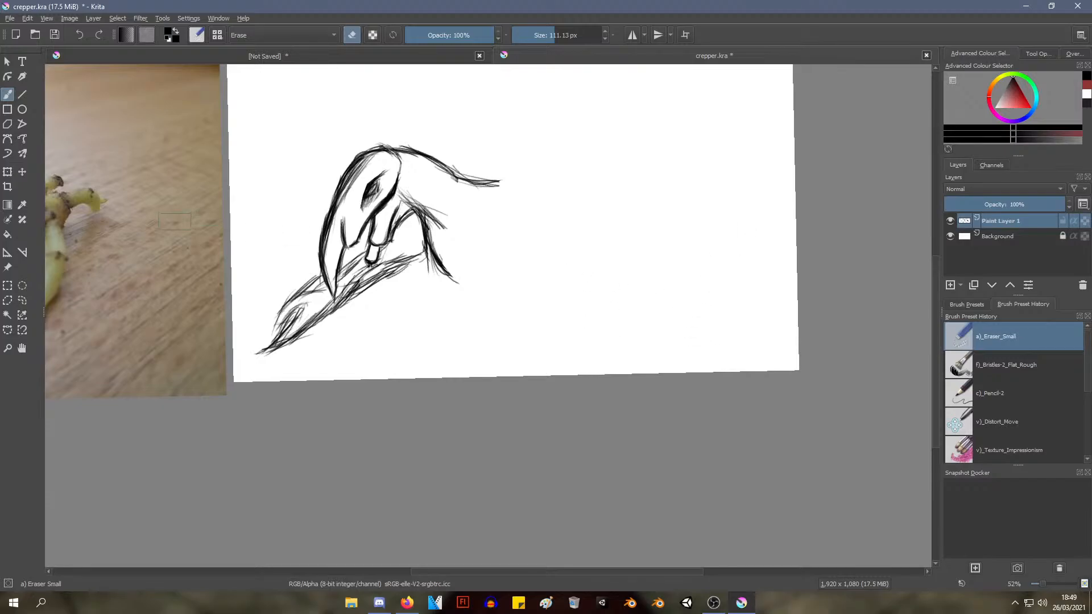
pyautogui.rightClick(524, 244)
pyautogui.click(597, 266)
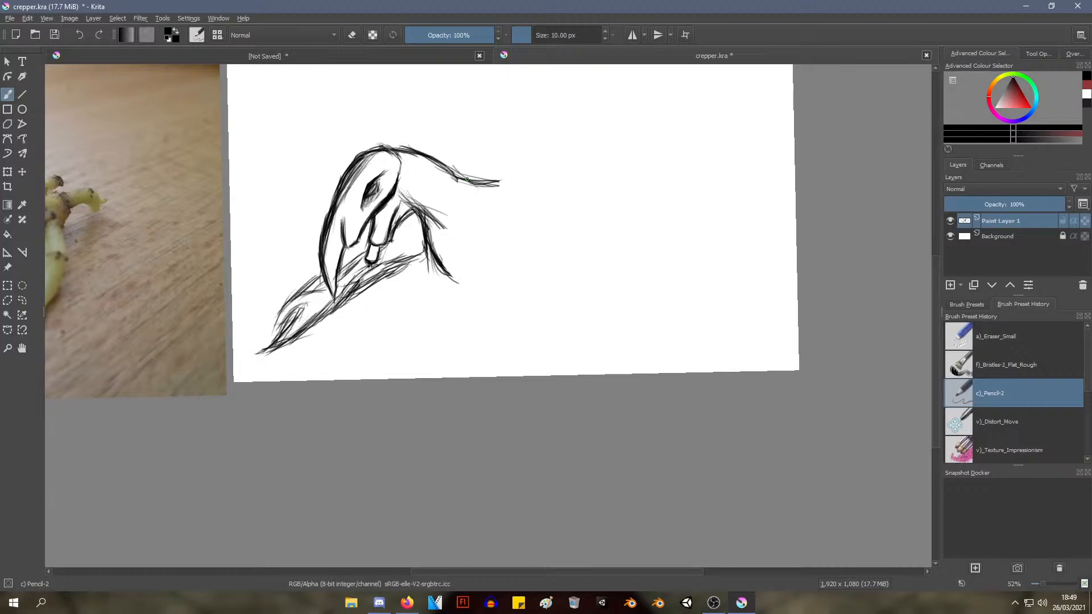
# Try to close the torso with a curved line from the end of the back down to the chest
pyautogui.moveTo(498, 182)
pyautogui.mouseDown()
pyautogui.moveTo(498, 267)
pyautogui.moveTo(474, 290)
pyautogui.mouseUp()
pyautogui.moveTo(508, 232); pyautogui.dragTo(465, 287)
pyautogui.moveTo(488, 264); pyautogui.dragTo(450, 295)
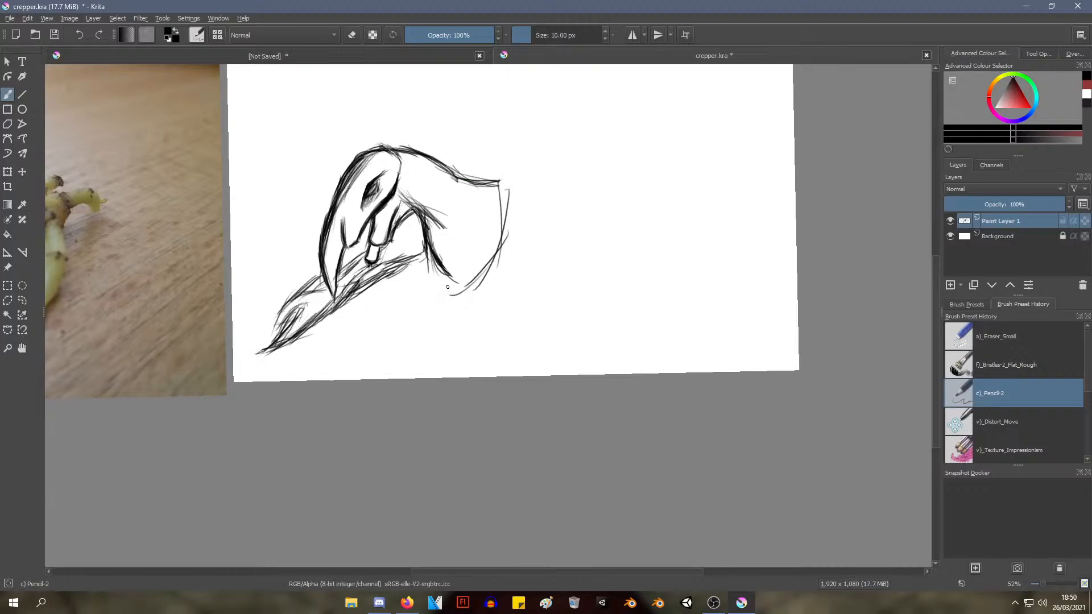
pyautogui.moveTo(499, 242); pyautogui.dragTo(459, 290)
pyautogui.hotkey('ctrl', 'z')
pyautogui.hotkey('ctrl', 'z')
pyautogui.hotkey('ctrl', 'z')
pyautogui.hotkey('ctrl', 'z')
pyautogui.hotkey('ctrl', 'z')
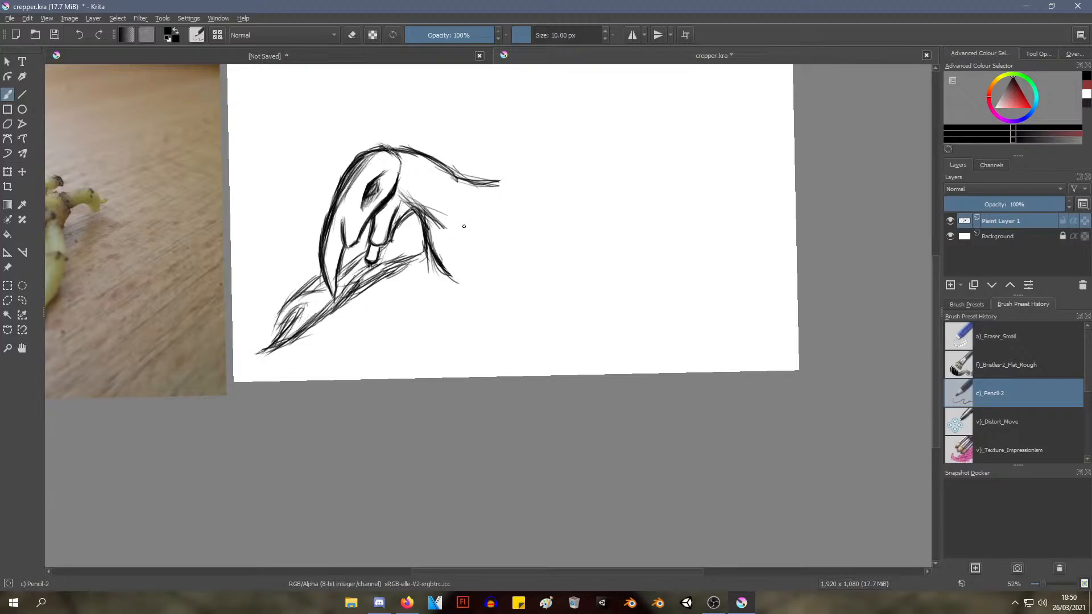
# Sketch a short curved contour just behind the chest line, undoing the surplus strokes
pyautogui.moveTo(422, 206); pyautogui.dragTo(445, 250)
pyautogui.moveTo(431, 214); pyautogui.dragTo(453, 257)
pyautogui.moveTo(436, 212); pyautogui.dragTo(454, 255)
pyautogui.moveTo(433, 214); pyautogui.dragTo(456, 259)
pyautogui.keyDown('ctrl'); pyautogui.click(447, 245); pyautogui.keyUp('ctrl')
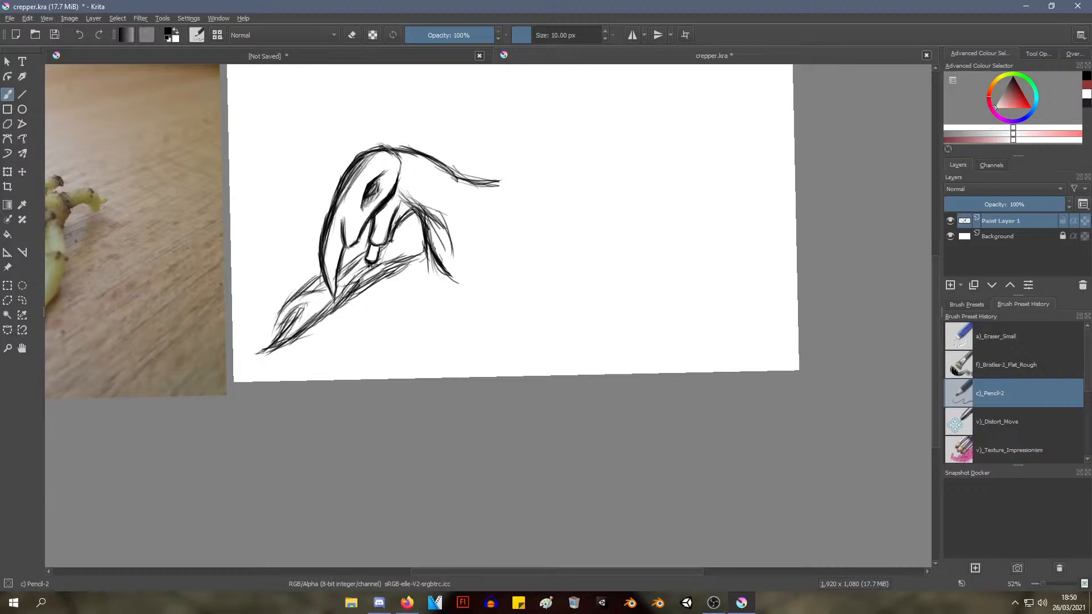
pyautogui.moveTo(423, 206); pyautogui.dragTo(441, 246)
pyautogui.hotkey('ctrl', 'z')
pyautogui.hotkey('ctrl', 'z')
pyautogui.hotkey('ctrl', 'z')
# Try to extend the back line almost horizontally, and undo it together with the short contour behind the chest
pyautogui.moveTo(452, 167)
pyautogui.mouseDown()
pyautogui.moveTo(488, 188)
pyautogui.moveTo(528, 193)
pyautogui.moveTo(549, 182)
pyautogui.mouseUp()
pyautogui.moveTo(486, 195)
pyautogui.mouseDown()
pyautogui.moveTo(563, 183)
pyautogui.moveTo(576, 197)
pyautogui.mouseUp()
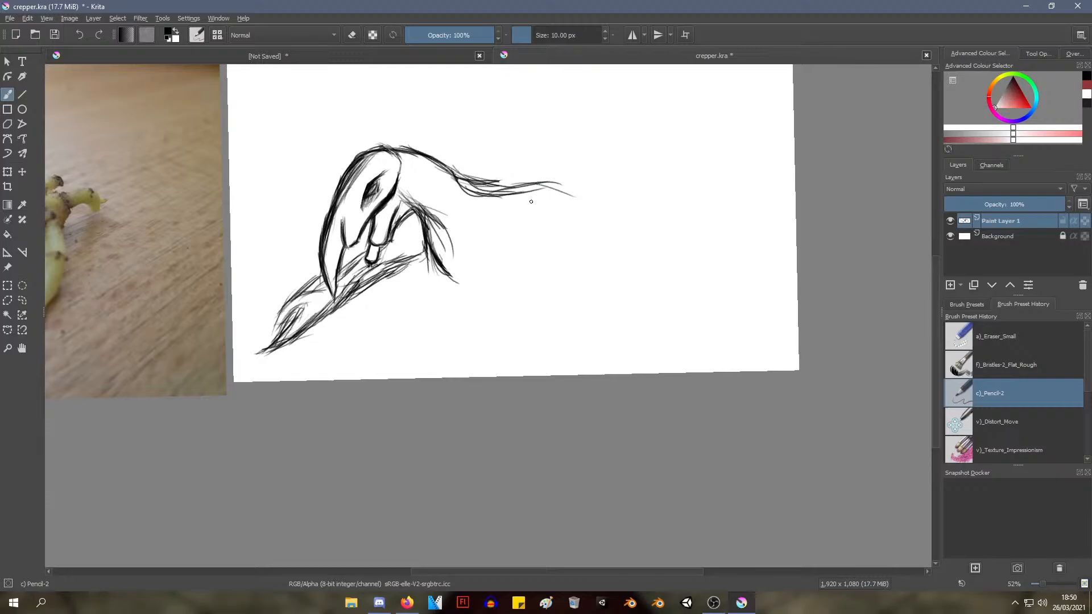
pyautogui.hotkey('ctrl', 'z')
pyautogui.hotkey('ctrl', 'z')
pyautogui.hotkey('ctrl', 'z')
pyautogui.hotkey('ctrl', 'z')
pyautogui.hotkey('ctrl', 'z')
pyautogui.hotkey('ctrl', 'z')
pyautogui.hotkey('ctrl', 'z')
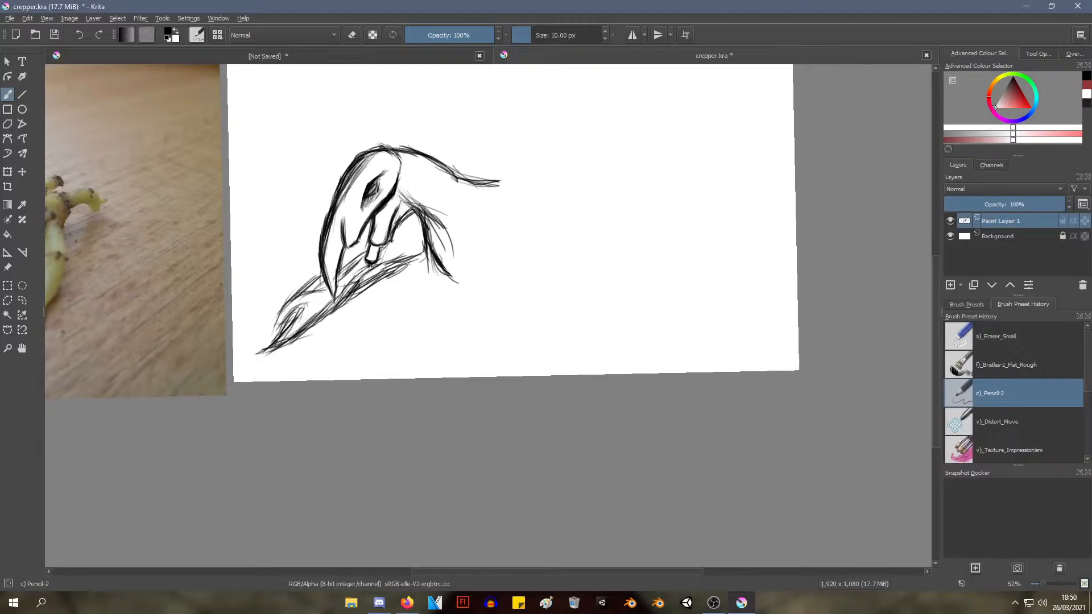
pyautogui.hotkey('ctrl', 'z')
# Sketch a lower back line that dips behind the shoulder and rises gently into the rump
pyautogui.moveTo(454, 171); pyautogui.dragTo(523, 217)
pyautogui.moveTo(472, 185)
pyautogui.mouseDown()
pyautogui.moveTo(460, 161)
pyautogui.moveTo(533, 230)
pyautogui.mouseUp()
pyautogui.moveTo(475, 186)
pyautogui.mouseDown()
pyautogui.moveTo(522, 216)
pyautogui.moveTo(572, 210)
pyautogui.mouseUp()
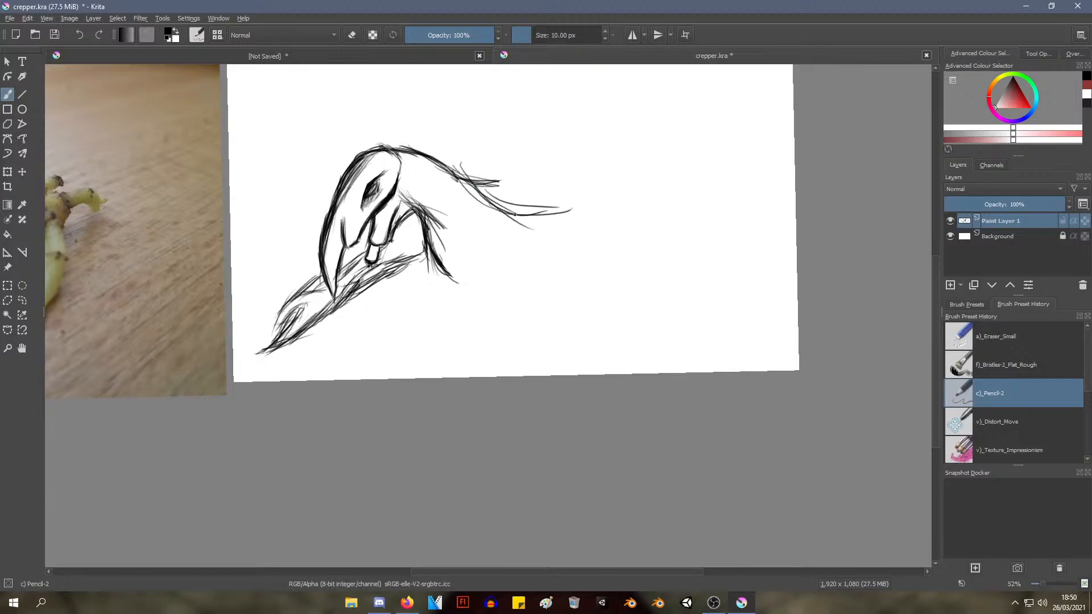
pyautogui.moveTo(500, 202); pyautogui.dragTo(564, 212)
pyautogui.moveTo(458, 170)
pyautogui.mouseDown()
pyautogui.moveTo(533, 210)
pyautogui.moveTo(592, 206)
pyautogui.mouseUp()
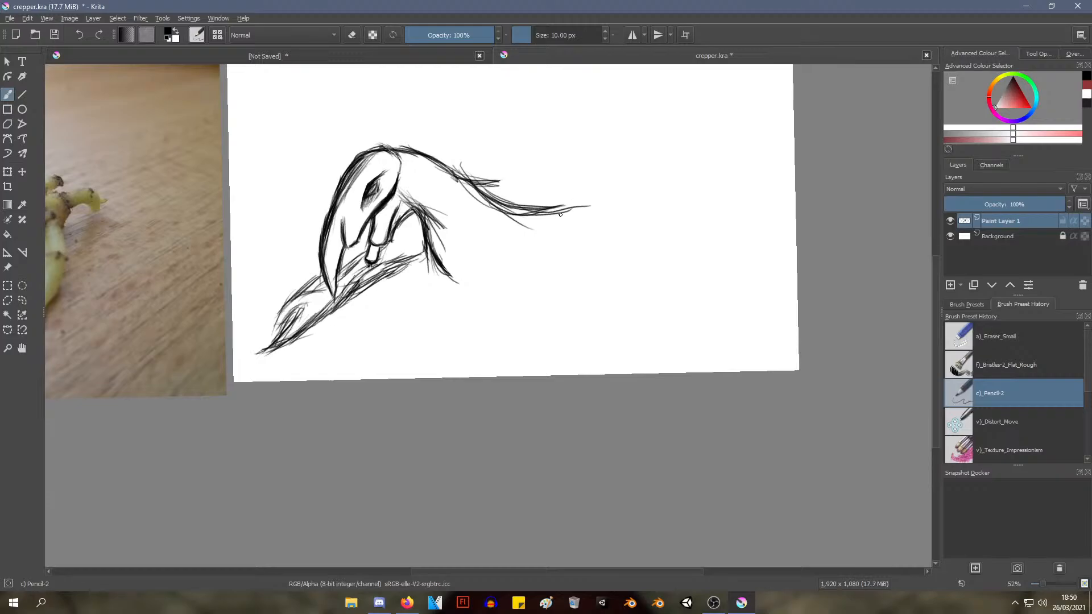
pyautogui.moveTo(570, 206); pyautogui.dragTo(622, 218)
# Sketch a foreleg slanting down and forward beneath the chest, ending in a rounded foot
pyautogui.moveTo(494, 250); pyautogui.dragTo(465, 308)
pyautogui.moveTo(490, 248)
pyautogui.mouseDown()
pyautogui.moveTo(463, 309)
pyautogui.moveTo(405, 350)
pyautogui.moveTo(435, 355)
pyautogui.moveTo(482, 329)
pyautogui.mouseUp()
pyautogui.moveTo(443, 356); pyautogui.dragTo(502, 304)
pyautogui.moveTo(464, 336); pyautogui.dragTo(518, 268)
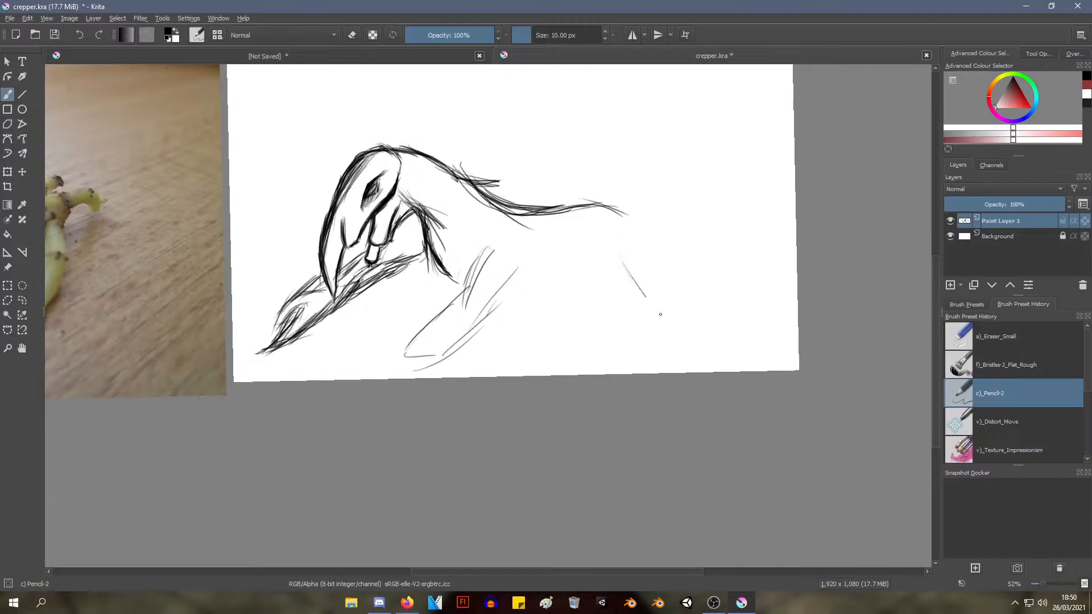
# Sketch a backward-slanting hind leg and a nearly straight belly line connecting it to the foreleg
pyautogui.moveTo(624, 267); pyautogui.dragTo(696, 347)
pyautogui.moveTo(632, 228)
pyautogui.mouseDown()
pyautogui.moveTo(700, 344)
pyautogui.moveTo(713, 344)
pyautogui.mouseUp()
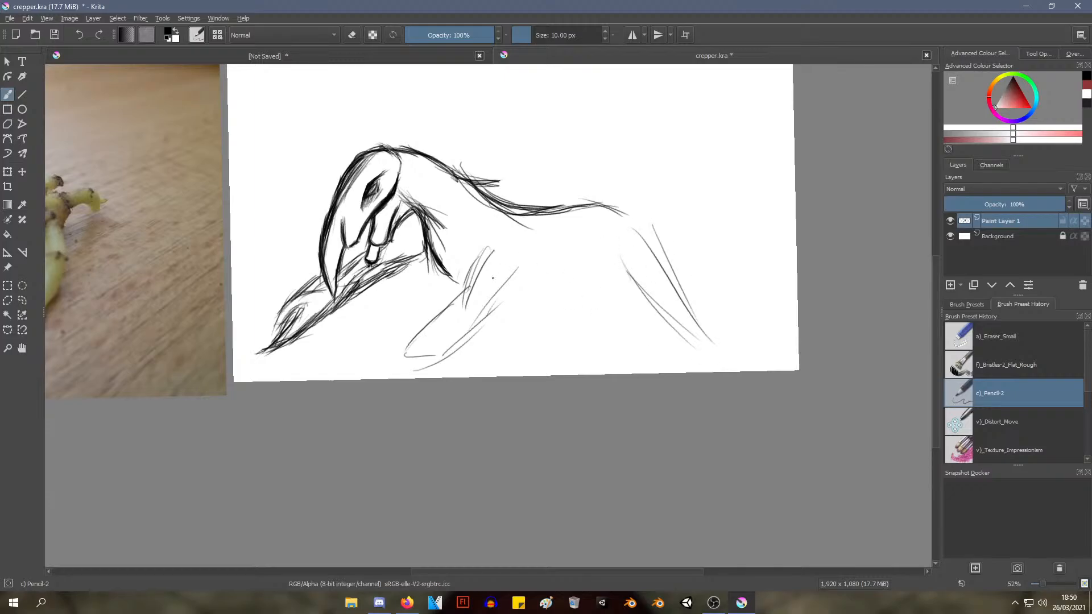
pyautogui.moveTo(501, 280)
pyautogui.mouseDown()
pyautogui.moveTo(592, 303)
pyautogui.moveTo(606, 296)
pyautogui.mouseUp()
pyautogui.hotkey('ctrl', 'z')
pyautogui.hotkey('ctrl', 'z')
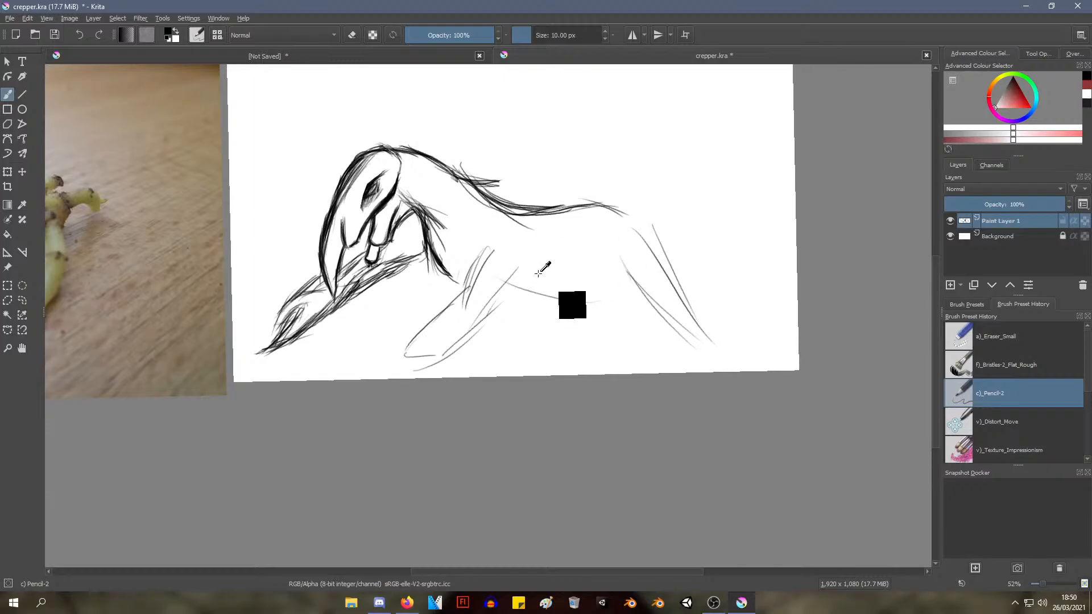
pyautogui.moveTo(513, 278); pyautogui.dragTo(626, 267)
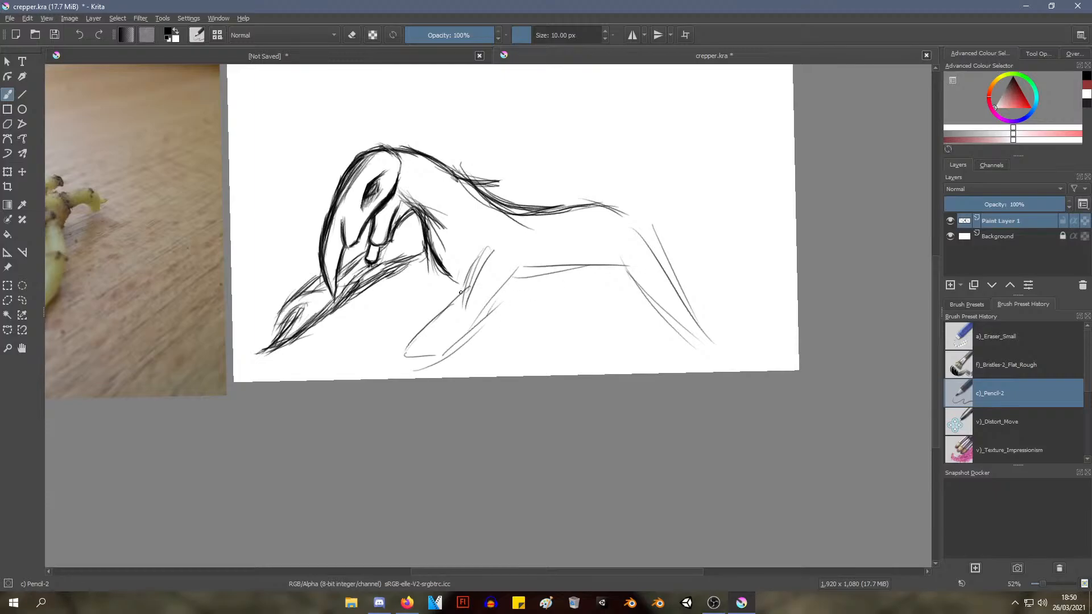
# Reinforce the foreleg's outline and round the rump into the top of the hind leg
pyautogui.moveTo(487, 259)
pyautogui.mouseDown()
pyautogui.moveTo(406, 364)
pyautogui.moveTo(463, 354)
pyautogui.mouseUp()
pyautogui.moveTo(491, 308); pyautogui.dragTo(433, 372)
pyautogui.moveTo(606, 204); pyautogui.dragTo(647, 225)
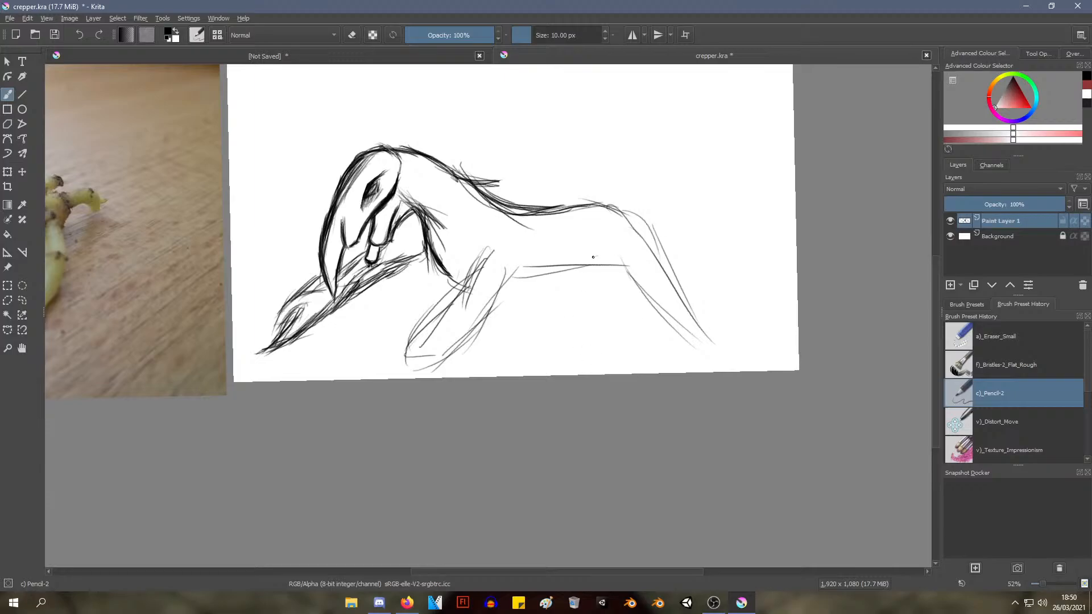
# Sketch the two edges of another hind leg under the belly, just ahead of the first one
pyautogui.moveTo(593, 257); pyautogui.dragTo(562, 330)
pyautogui.hotkey('ctrl', 'z')
pyautogui.hotkey('ctrl', 'z')
pyautogui.moveTo(577, 260)
pyautogui.mouseDown()
pyautogui.moveTo(600, 344)
pyautogui.moveTo(615, 328)
pyautogui.mouseUp()
pyautogui.moveTo(637, 270)
pyautogui.mouseDown()
pyautogui.moveTo(577, 347)
pyautogui.moveTo(639, 274)
pyautogui.moveTo(623, 281)
pyautogui.mouseUp()
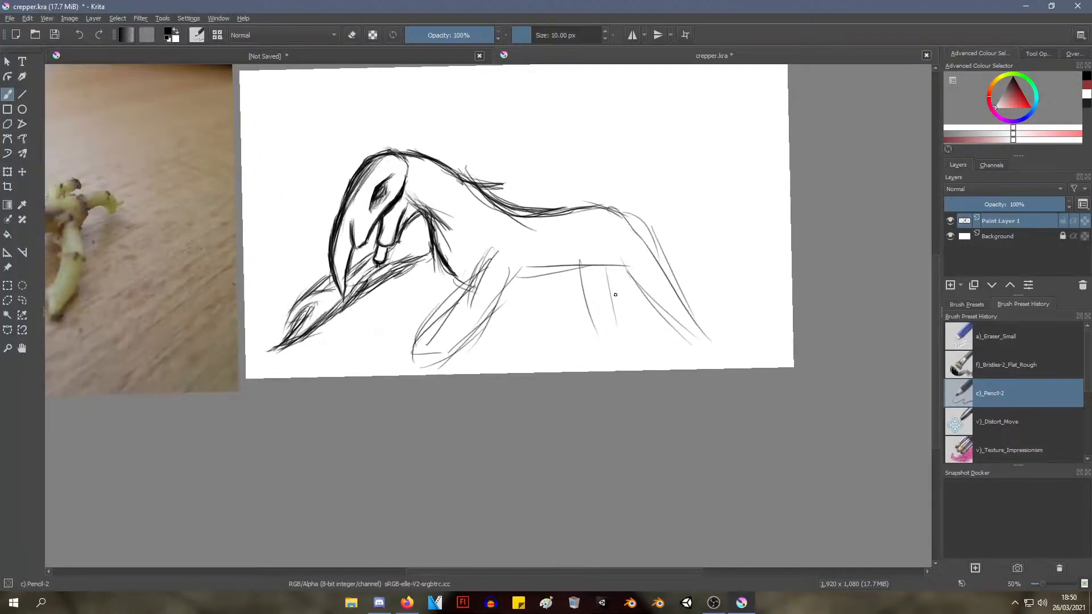
pyautogui.moveTo(571, 311)
pyautogui.mouseDown()
pyautogui.moveTo(549, 361)
pyautogui.moveTo(597, 317)
pyautogui.mouseUp()
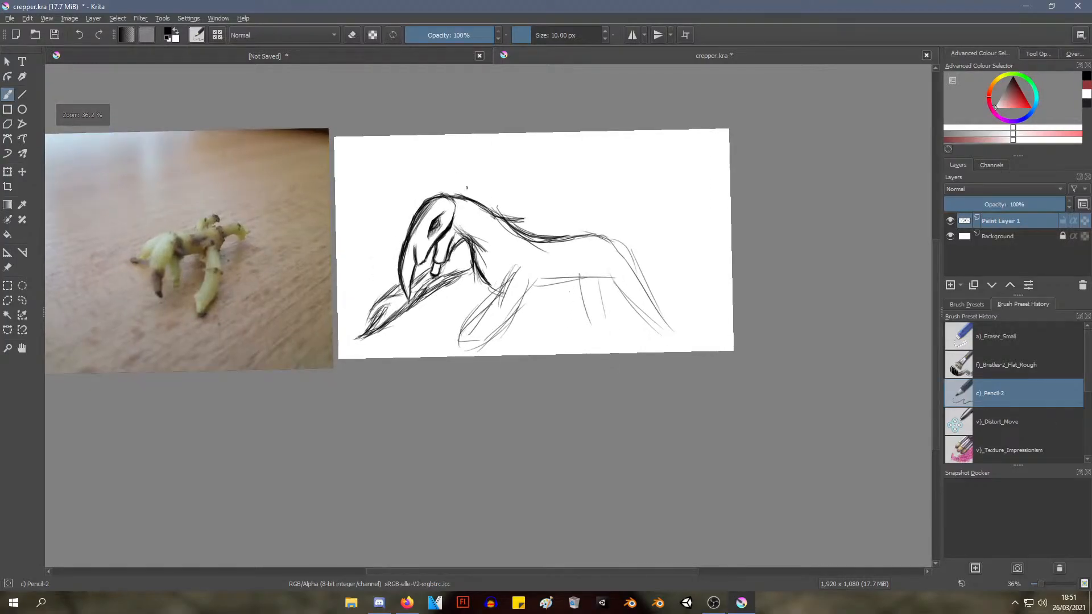
# Erase the creature's body and legs with the Eraser Small brush, keeping only the head and the start of the neck
pyautogui.moveTo(463, 194); pyautogui.dragTo(546, 225)
pyautogui.hotkey('ctrl', 'z')
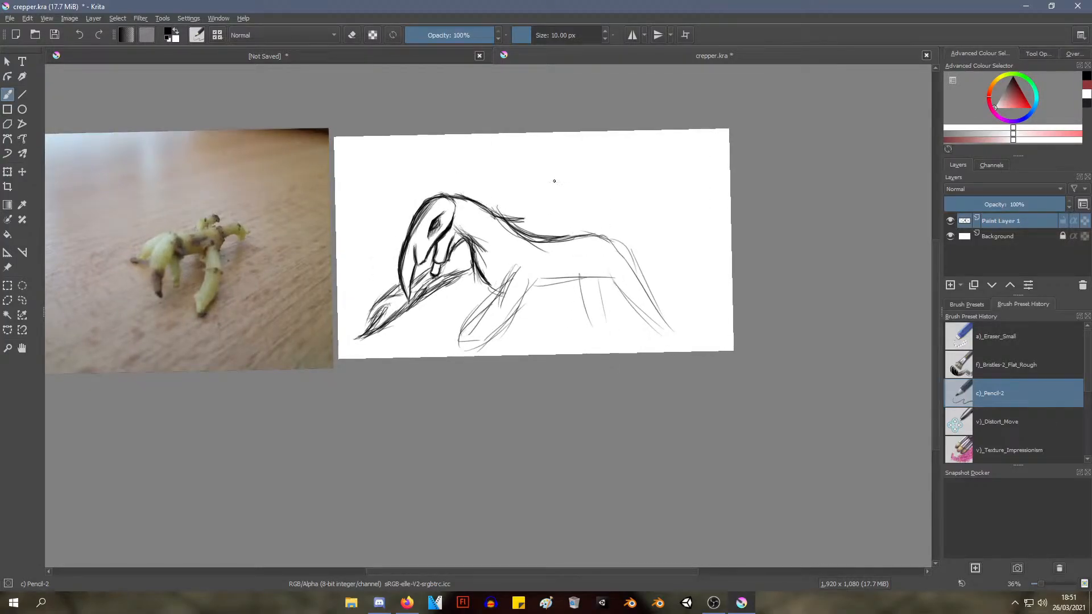
pyautogui.rightClick(386, 185)
pyautogui.click(391, 109)
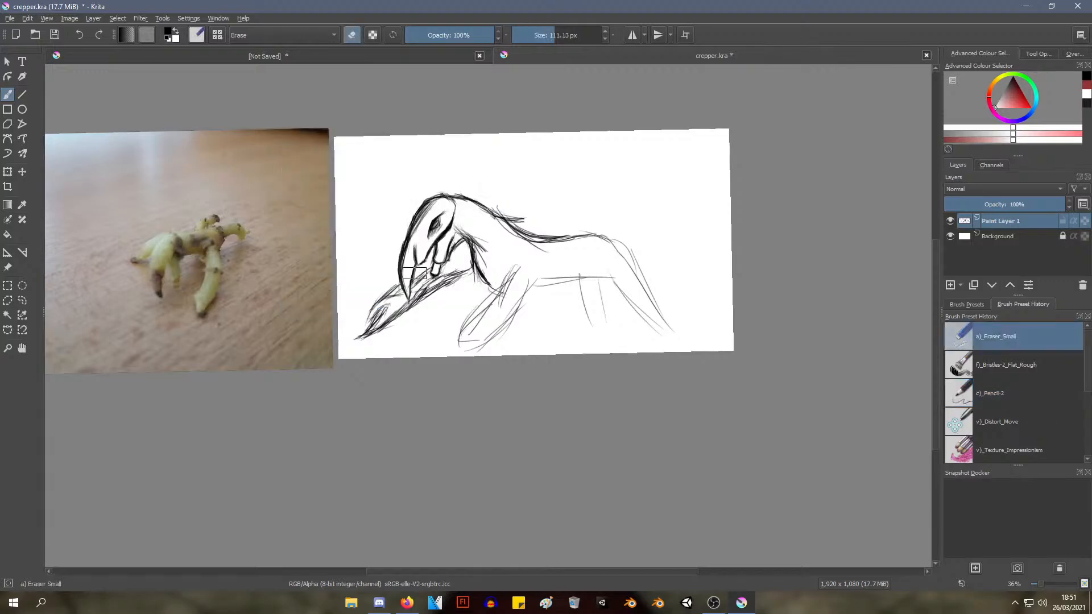
pyautogui.moveTo(657, 362)
pyautogui.mouseDown()
pyautogui.moveTo(663, 333)
pyautogui.moveTo(600, 230)
pyautogui.moveTo(508, 217)
pyautogui.moveTo(480, 202)
pyautogui.moveTo(576, 234)
pyautogui.moveTo(467, 345)
pyautogui.moveTo(484, 309)
pyautogui.moveTo(474, 276)
pyautogui.moveTo(488, 260)
pyautogui.moveTo(468, 271)
pyautogui.moveTo(517, 345)
pyautogui.moveTo(472, 358)
pyautogui.moveTo(451, 280)
pyautogui.moveTo(437, 299)
pyautogui.moveTo(423, 284)
pyautogui.moveTo(423, 304)
pyautogui.moveTo(371, 325)
pyautogui.moveTo(364, 346)
pyautogui.moveTo(386, 283)
pyautogui.moveTo(416, 317)
pyautogui.moveTo(472, 331)
pyautogui.moveTo(490, 349)
pyautogui.moveTo(553, 316)
pyautogui.moveTo(622, 338)
pyautogui.moveTo(666, 315)
pyautogui.moveTo(699, 319)
pyautogui.moveTo(699, 307)
pyautogui.moveTo(690, 328)
pyautogui.moveTo(441, 304)
pyautogui.moveTo(472, 246)
pyautogui.moveTo(421, 214)
pyautogui.mouseUp()
# Clean up the leftover marks around the beak tip and lower jaw with a 12.29 px eraser, and save the drawing
pyautogui.moveTo(554, 32); pyautogui.dragTo(532, 38)
pyautogui.moveTo(385, 195)
pyautogui.mouseDown()
pyautogui.moveTo(393, 192)
pyautogui.moveTo(372, 209)
pyautogui.mouseUp()
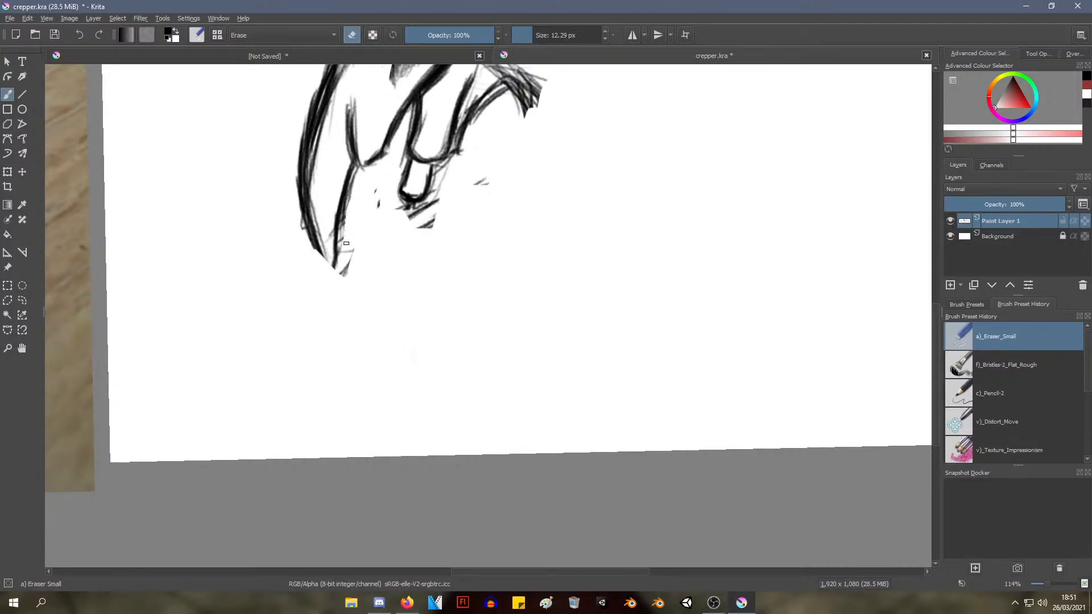
pyautogui.moveTo(345, 243); pyautogui.dragTo(343, 251)
pyautogui.moveTo(446, 169)
pyautogui.mouseDown()
pyautogui.moveTo(438, 186)
pyautogui.moveTo(441, 172)
pyautogui.mouseUp()
pyautogui.hotkey('ctrl', 'z')
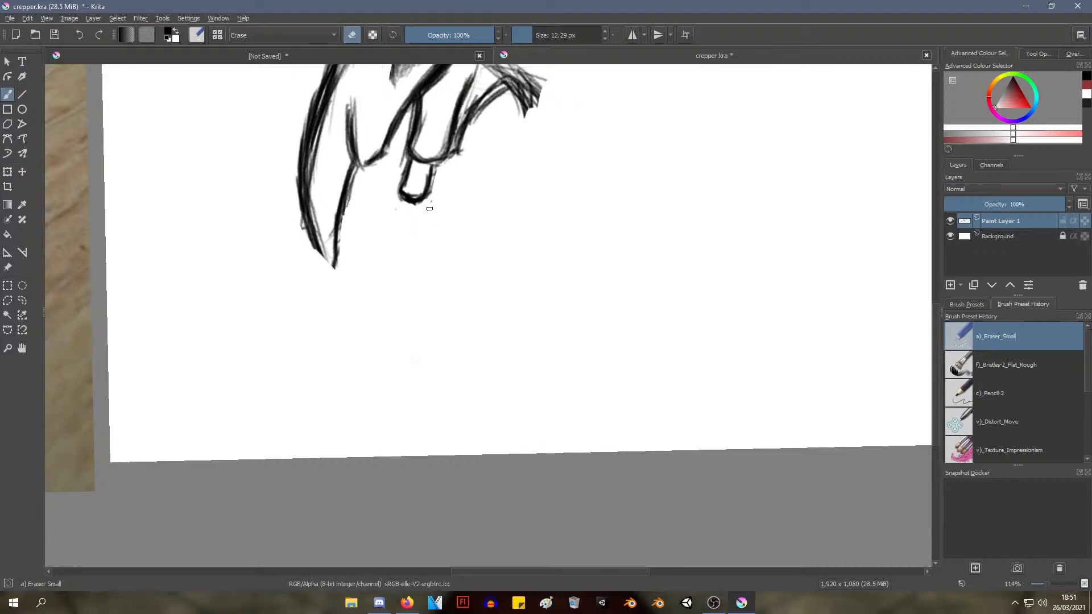
pyautogui.moveTo(460, 198)
pyautogui.mouseDown()
pyautogui.moveTo(421, 255)
pyautogui.moveTo(429, 244)
pyautogui.moveTo(447, 250)
pyautogui.moveTo(487, 188)
pyautogui.moveTo(463, 224)
pyautogui.moveTo(646, 349)
pyautogui.moveTo(702, 361)
pyautogui.moveTo(641, 356)
pyautogui.mouseUp()
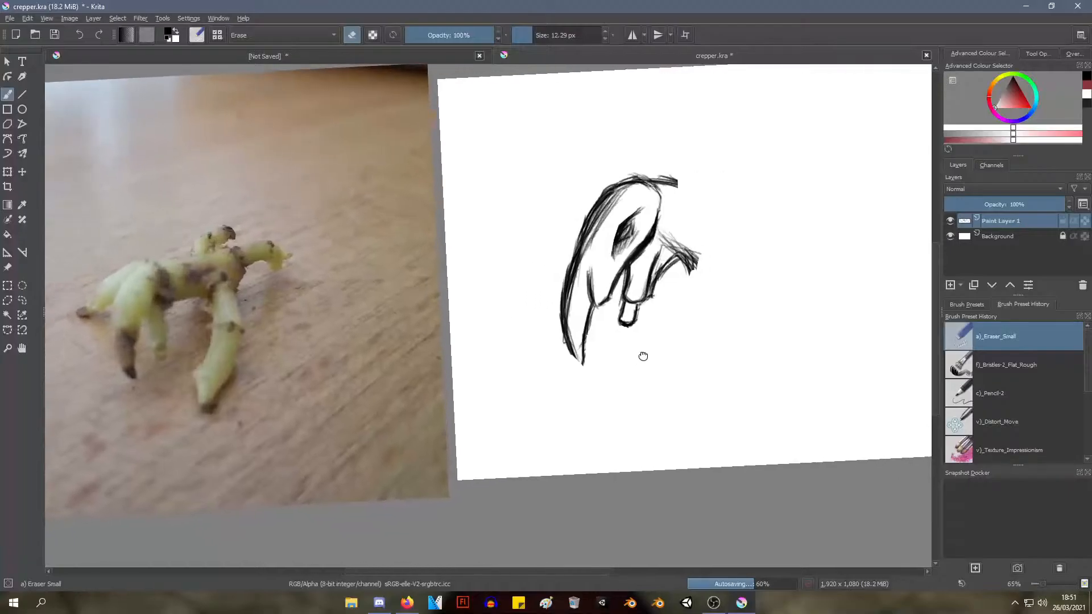
pyautogui.hotkey('ctrl', 's')
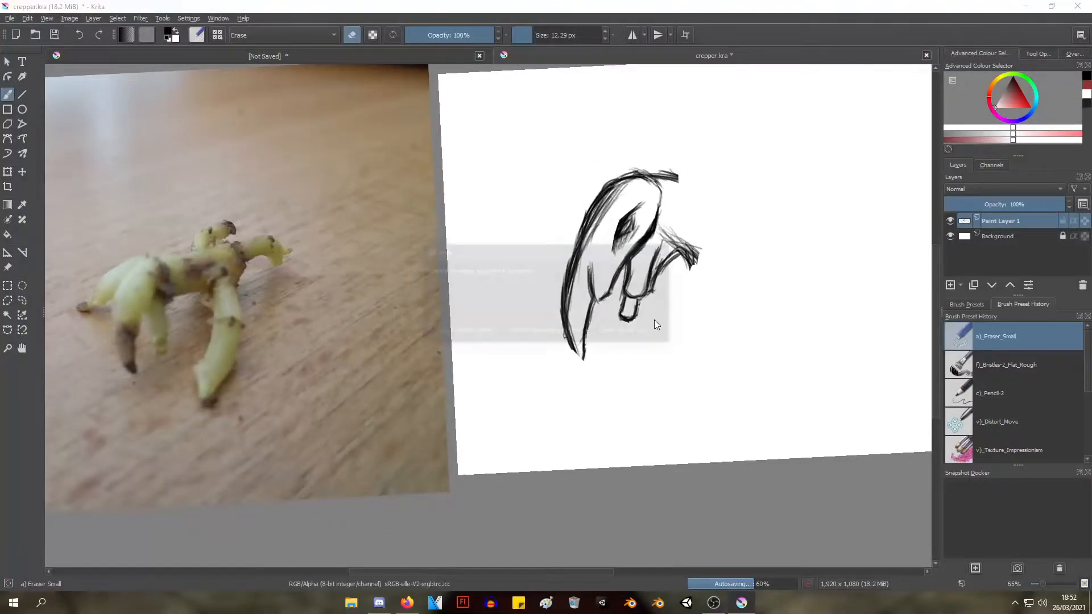
# Sketch a gently arching upper neck and back line from the back of the head with the Pencil-2 brush, reinforcing it with overlapping strokes
pyautogui.rightClick(704, 255)
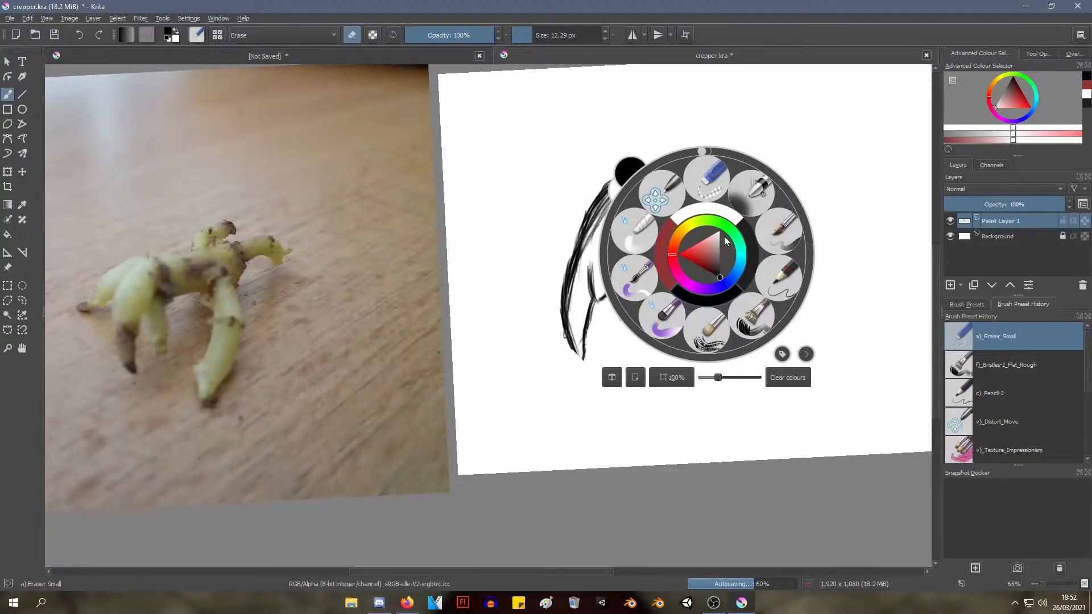
pyautogui.click(782, 279)
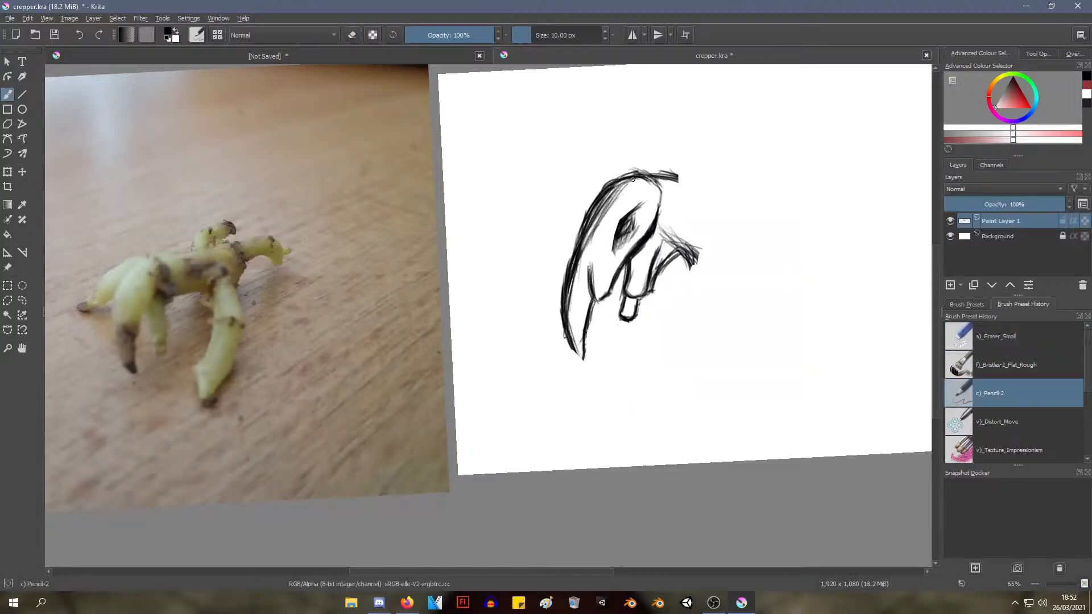
pyautogui.moveTo(666, 179); pyautogui.dragTo(772, 181)
pyautogui.moveTo(651, 170)
pyautogui.mouseDown()
pyautogui.moveTo(774, 180)
pyautogui.moveTo(799, 195)
pyautogui.mouseUp()
pyautogui.moveTo(693, 179); pyautogui.dragTo(820, 187)
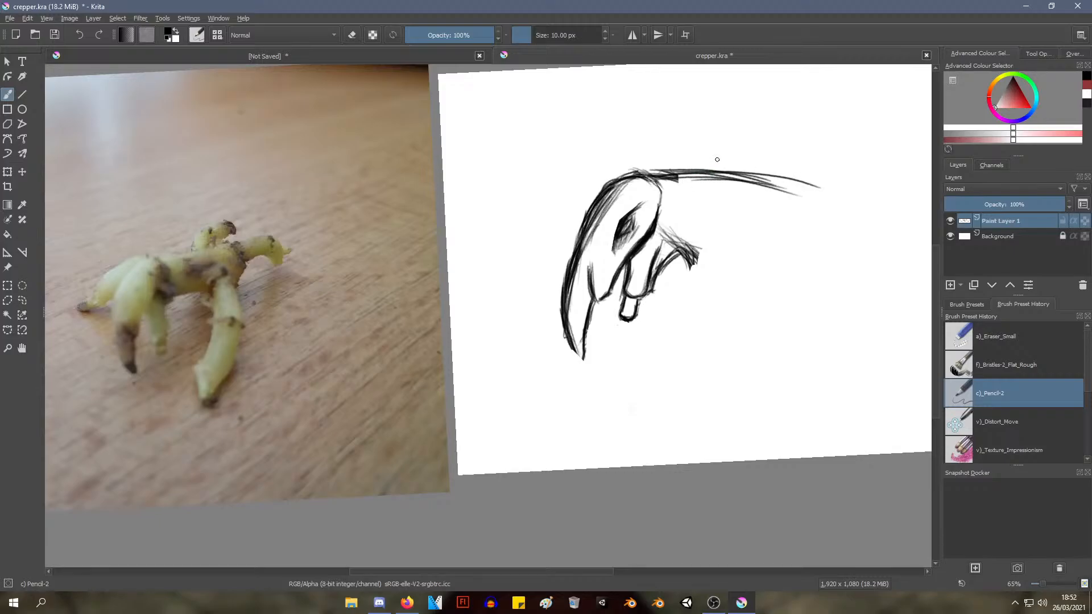
pyautogui.moveTo(663, 173)
pyautogui.mouseDown()
pyautogui.moveTo(764, 192)
pyautogui.moveTo(749, 187)
pyautogui.mouseUp()
pyautogui.moveTo(670, 172); pyautogui.dragTo(778, 192)
pyautogui.moveTo(706, 175); pyautogui.dragTo(825, 205)
pyautogui.moveTo(754, 177)
pyautogui.mouseDown()
pyautogui.moveTo(850, 205)
pyautogui.moveTo(857, 228)
pyautogui.mouseUp()
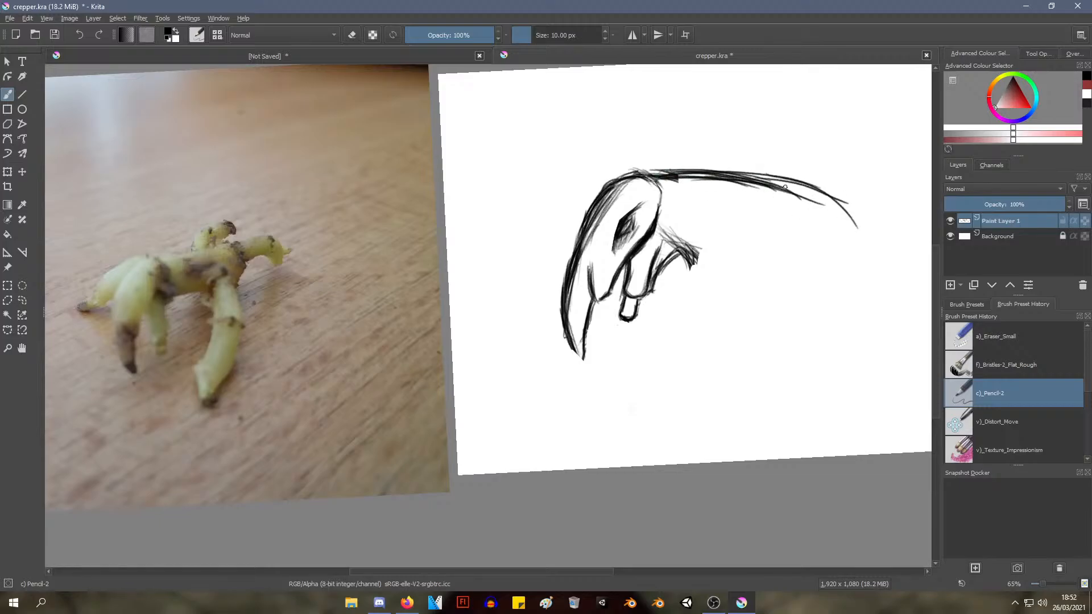
pyautogui.moveTo(796, 186); pyautogui.dragTo(876, 222)
# Try sketching the lower neck line from the jaw backward and downward, roughly parallel to the upper line
pyautogui.moveTo(668, 301); pyautogui.dragTo(419, 308)
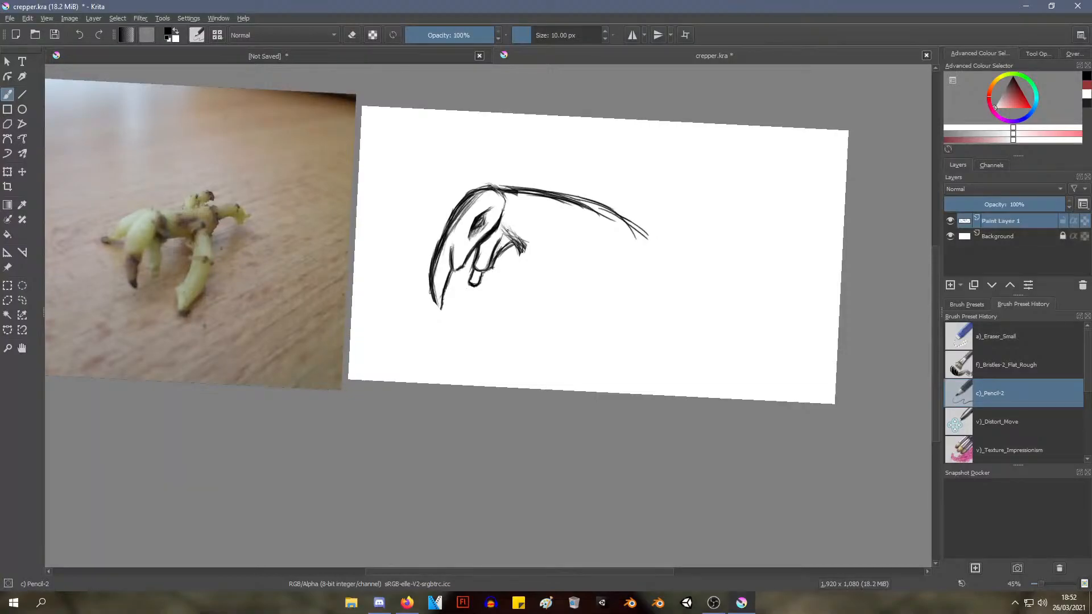
pyautogui.moveTo(507, 232)
pyautogui.mouseDown()
pyautogui.moveTo(552, 257)
pyautogui.moveTo(597, 256)
pyautogui.moveTo(600, 274)
pyautogui.moveTo(605, 263)
pyautogui.mouseUp()
pyautogui.hotkey('ctrl', 'z')
pyautogui.hotkey('ctrl', 'z')
pyautogui.hotkey('ctrl', 'z')
pyautogui.hotkey('ctrl', 'z')
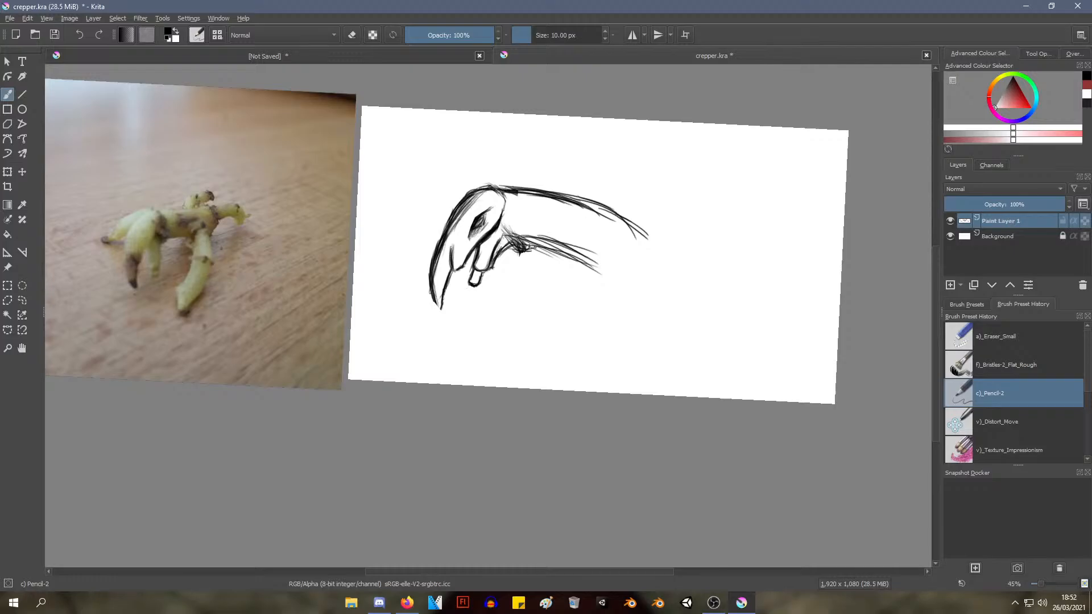
pyautogui.moveTo(521, 236); pyautogui.dragTo(628, 284)
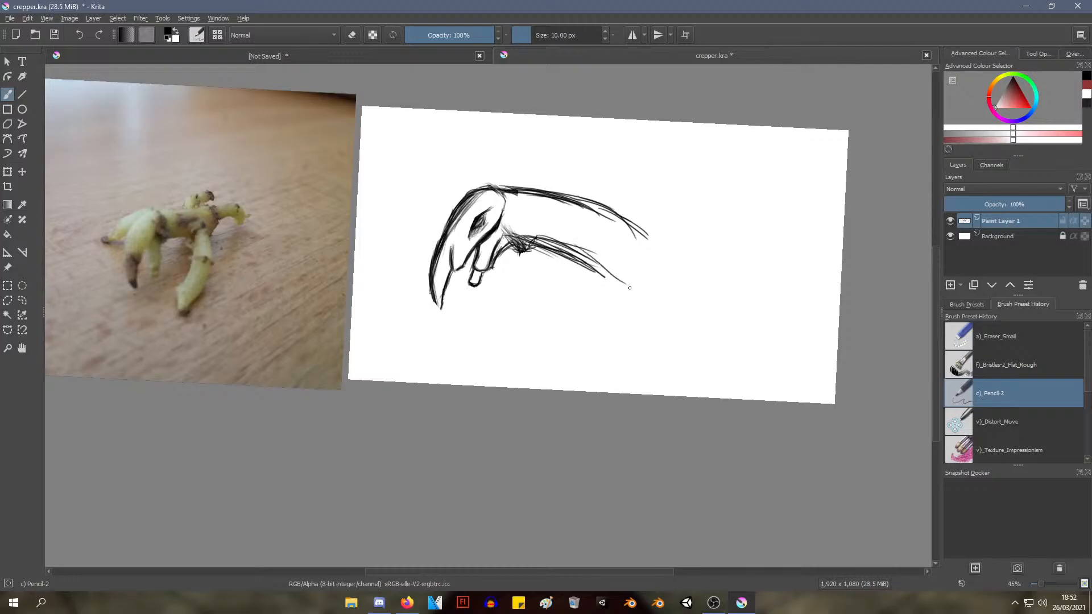
# Erase parts of the lower neck line's far end with the Eraser Small brush
pyautogui.rightClick(612, 255)
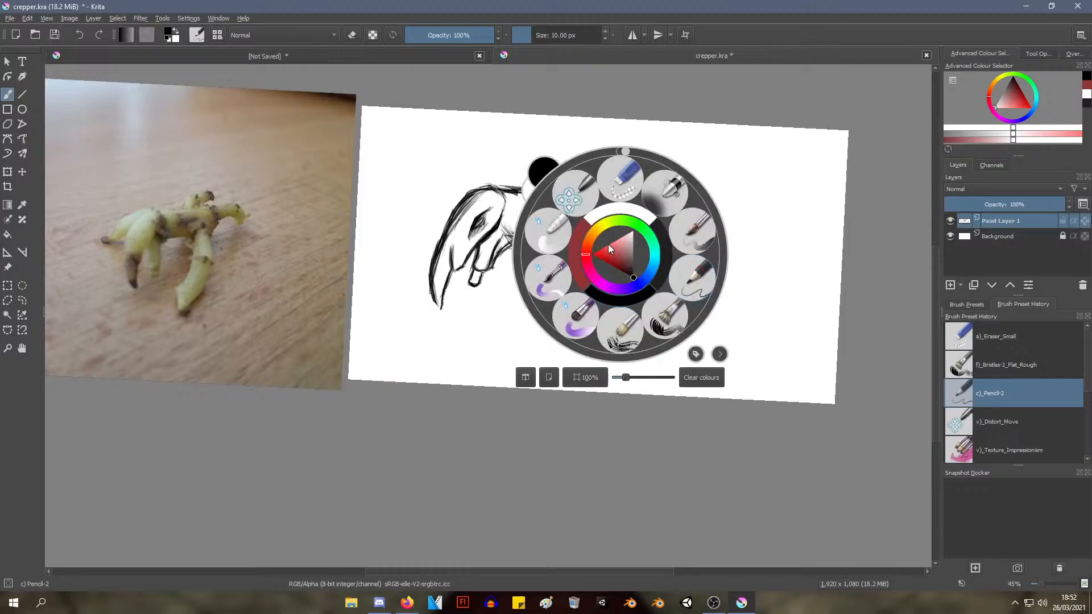
pyautogui.click(622, 181)
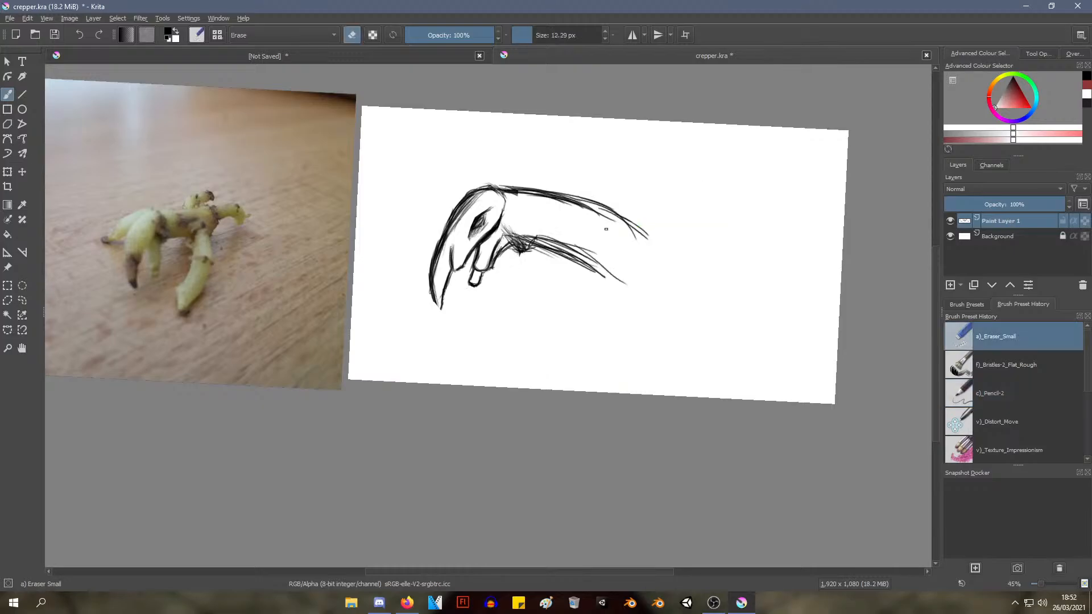
pyautogui.rightClick(592, 256)
pyautogui.moveTo(587, 38); pyautogui.dragTo(537, 34)
pyautogui.click(387, 233)
pyautogui.moveTo(566, 244); pyautogui.dragTo(606, 272)
# Enlarge the eraser to 125 px and trim the upper and lower neck lines back to short stubs
pyautogui.rightClick(519, 184)
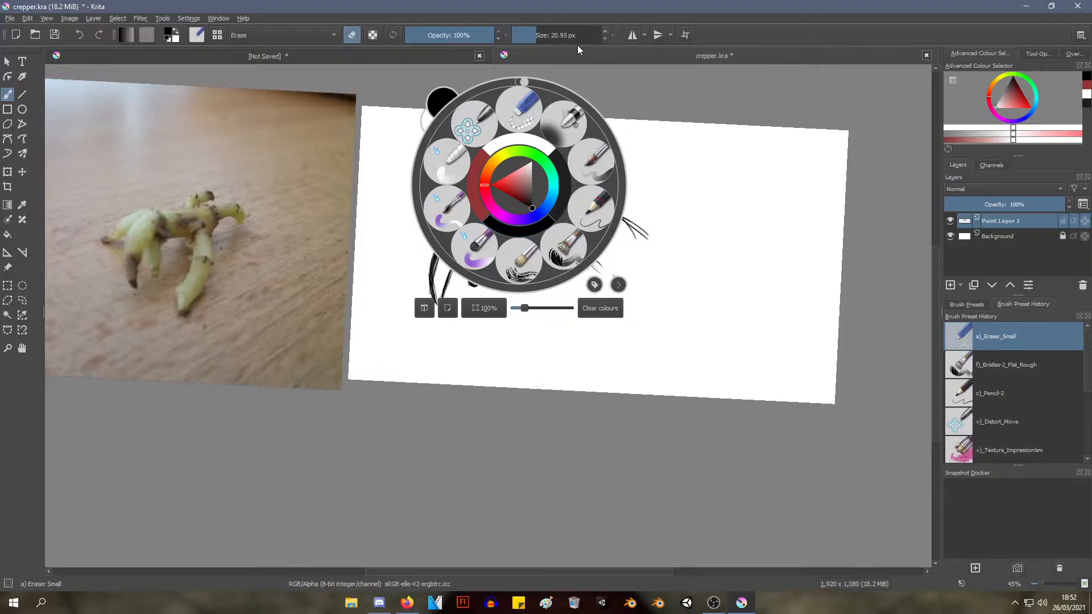
pyautogui.moveTo(563, 37); pyautogui.dragTo(556, 35)
pyautogui.click(658, 237)
pyautogui.moveTo(658, 238)
pyautogui.mouseDown()
pyautogui.moveTo(607, 207)
pyautogui.moveTo(600, 225)
pyautogui.mouseUp()
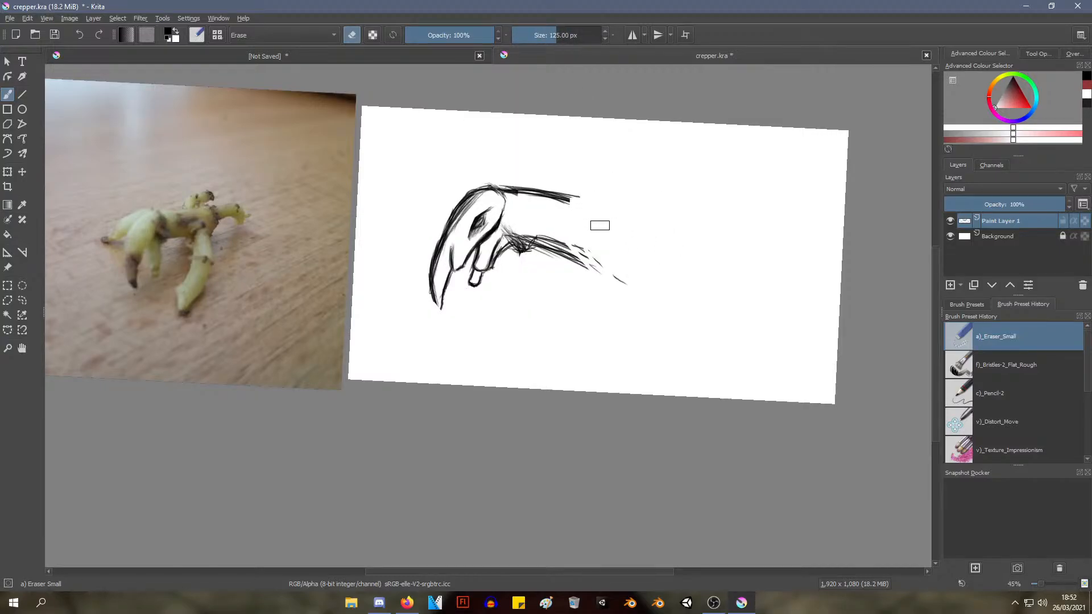
pyautogui.moveTo(612, 268)
pyautogui.mouseDown()
pyautogui.moveTo(558, 241)
pyautogui.moveTo(522, 254)
pyautogui.mouseUp()
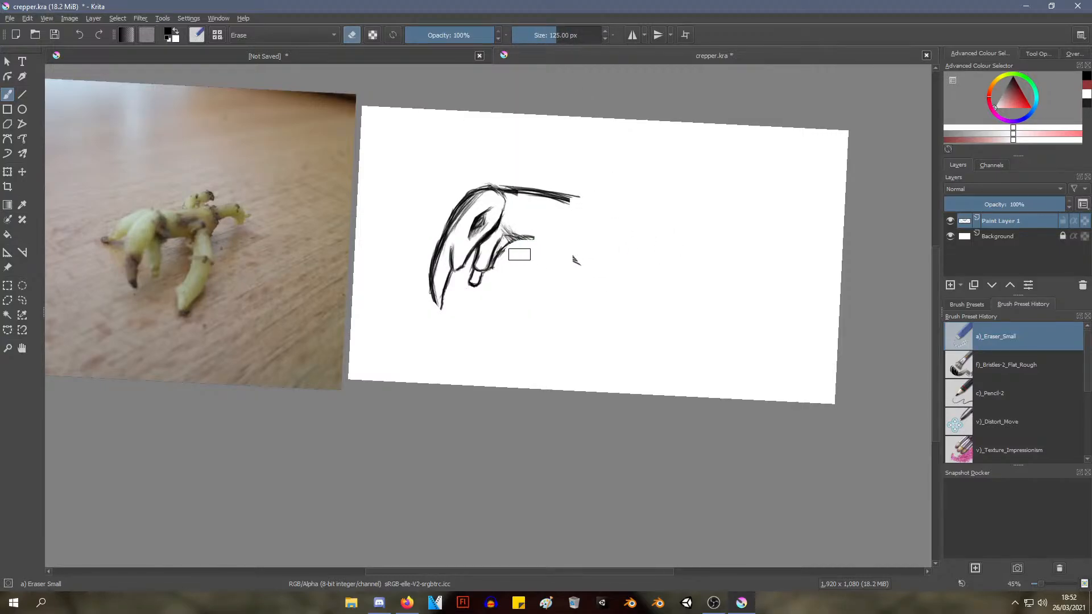
pyautogui.moveTo(592, 196); pyautogui.dragTo(555, 199)
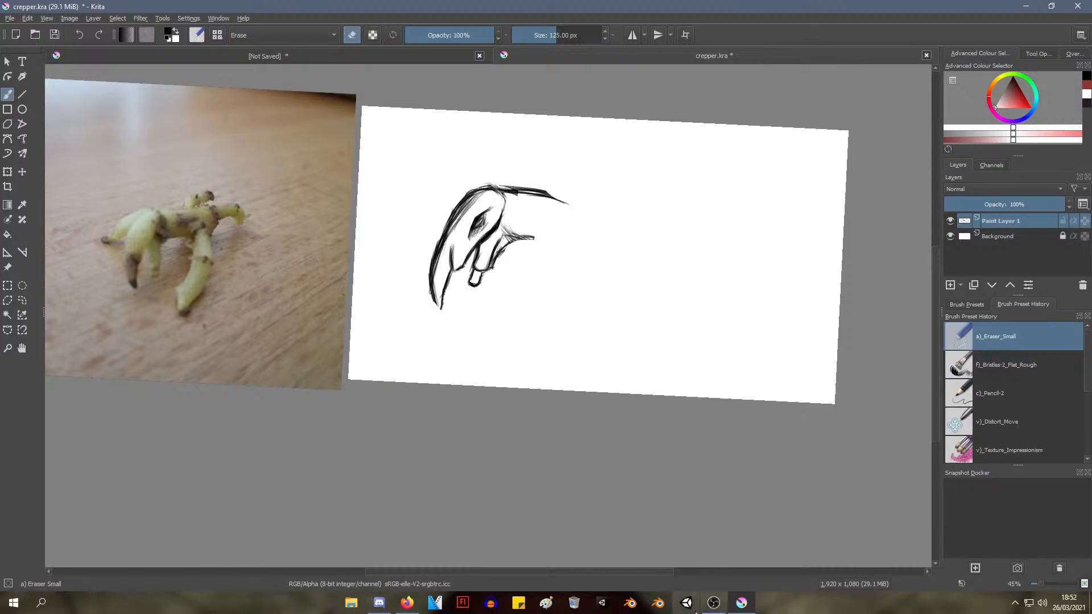
# Extend the upper neck line in a downward curve with the Pencil-2 brush at 10 px
pyautogui.rightClick(295, 185)
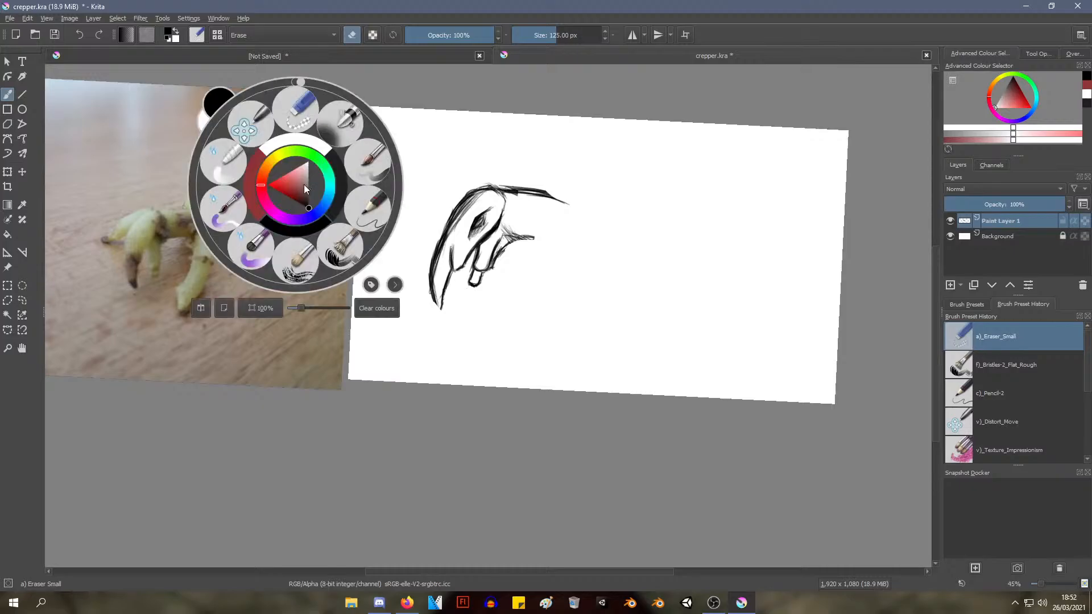
pyautogui.click(366, 214)
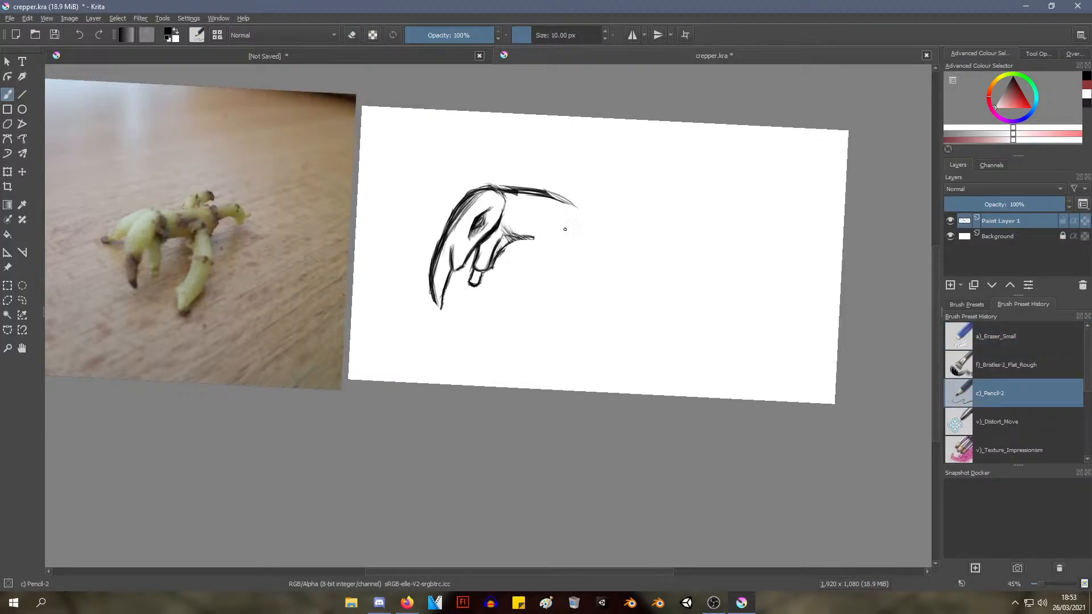
pyautogui.moveTo(565, 230); pyautogui.dragTo(573, 162)
pyautogui.moveTo(535, 215); pyautogui.dragTo(523, 247)
pyautogui.moveTo(522, 247); pyautogui.dragTo(732, 289)
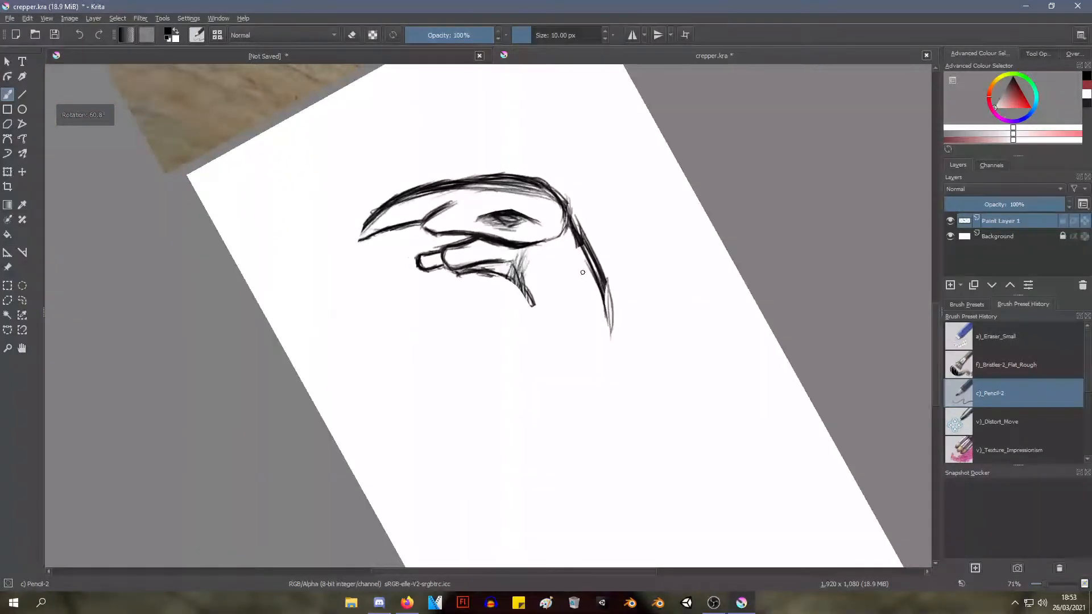
pyautogui.moveTo(605, 281); pyautogui.dragTo(613, 381)
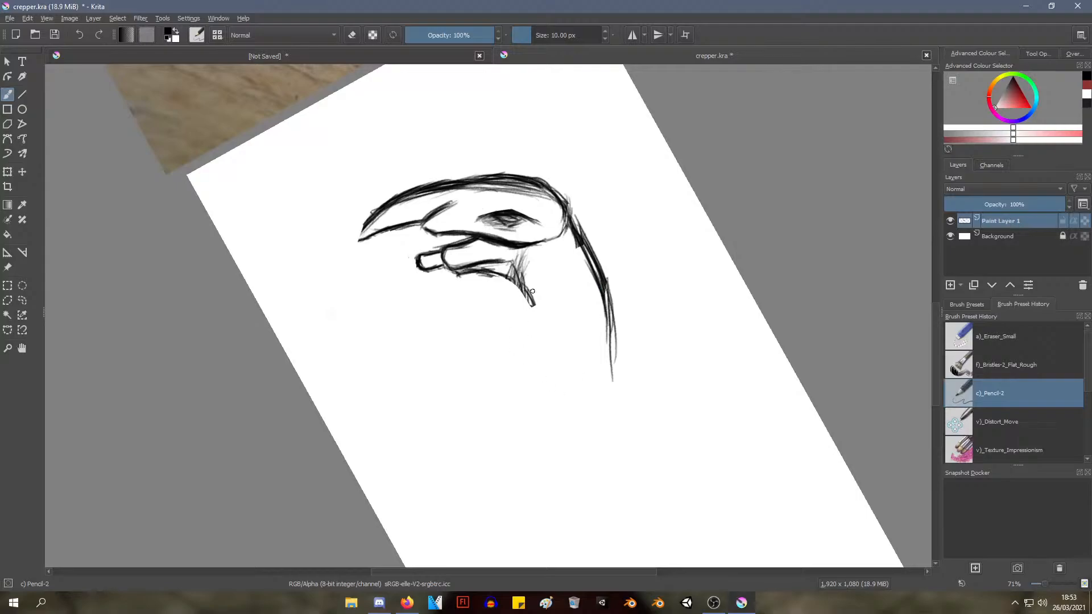
# Sketch and darken the throat line from the jaw, bending it away from the upper neck line at its lower end
pyautogui.moveTo(511, 272)
pyautogui.mouseDown()
pyautogui.moveTo(531, 347)
pyautogui.moveTo(534, 335)
pyautogui.mouseUp()
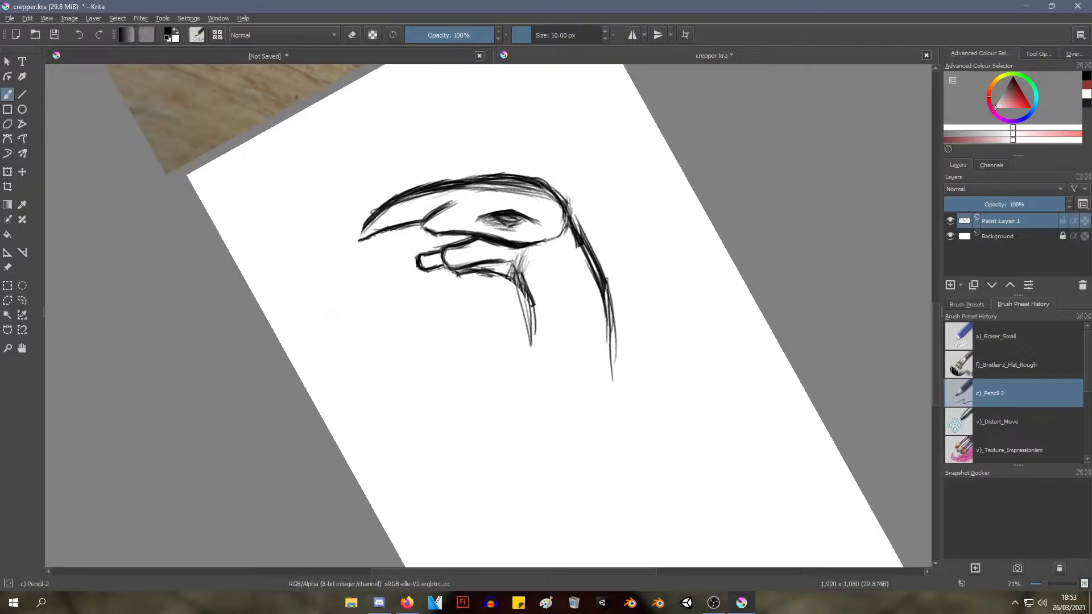
pyautogui.moveTo(519, 277)
pyautogui.mouseDown()
pyautogui.moveTo(532, 364)
pyautogui.moveTo(538, 350)
pyautogui.mouseUp()
pyautogui.moveTo(521, 279)
pyautogui.mouseDown()
pyautogui.moveTo(534, 367)
pyautogui.moveTo(535, 302)
pyautogui.moveTo(529, 353)
pyautogui.moveTo(526, 344)
pyautogui.mouseUp()
pyautogui.hotkey('ctrl', 'z')
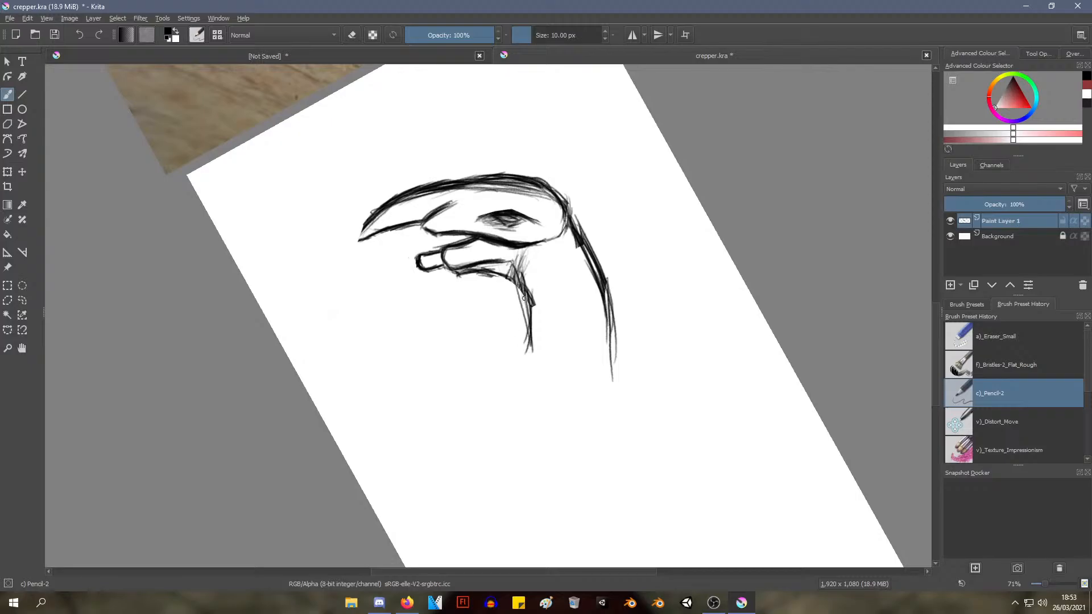
pyautogui.moveTo(532, 297); pyautogui.dragTo(520, 365)
pyautogui.moveTo(535, 316)
pyautogui.mouseDown()
pyautogui.moveTo(515, 380)
pyautogui.moveTo(488, 391)
pyautogui.mouseUp()
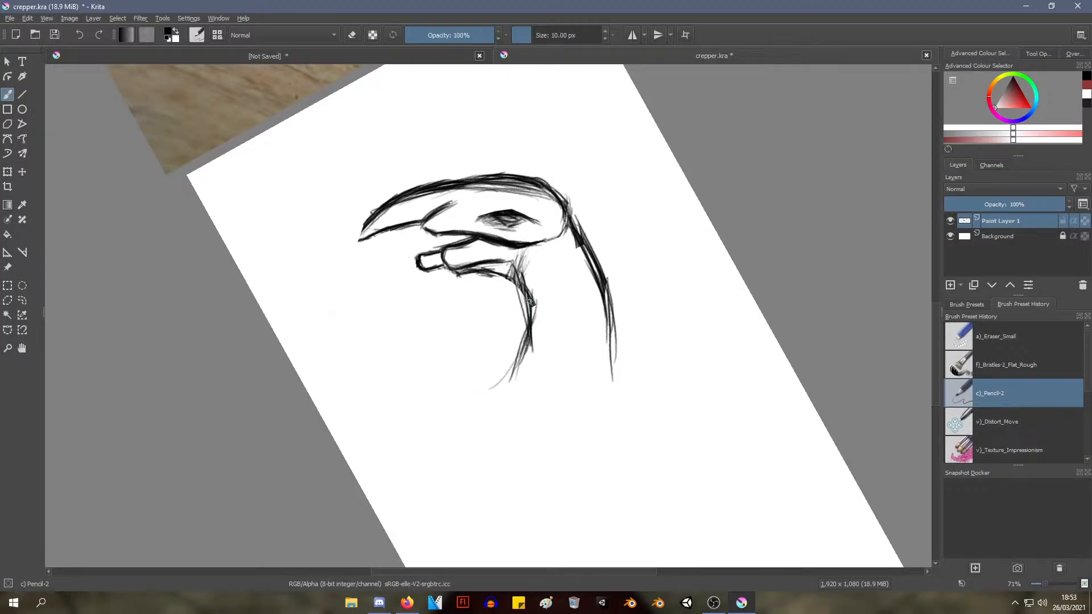
pyautogui.moveTo(512, 296)
pyautogui.mouseDown()
pyautogui.moveTo(525, 367)
pyautogui.moveTo(527, 303)
pyautogui.moveTo(532, 328)
pyautogui.moveTo(507, 390)
pyautogui.mouseUp()
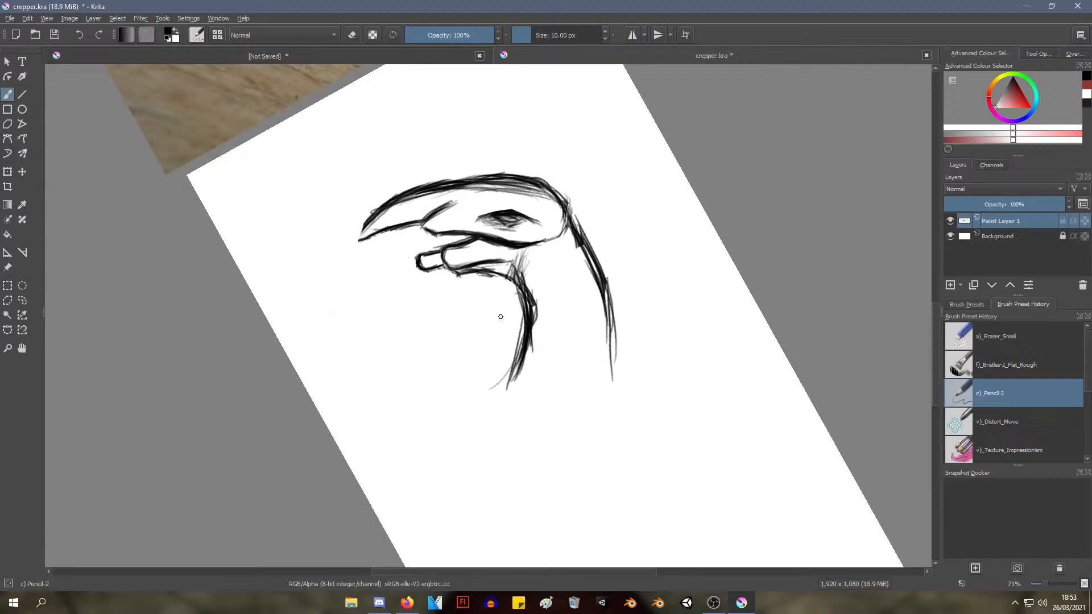
# Extend the throat line downward and sweep it backward in a shallow curve to form the creature's underside
pyautogui.moveTo(443, 397); pyautogui.dragTo(496, 392)
pyautogui.moveTo(472, 404)
pyautogui.mouseDown()
pyautogui.moveTo(563, 382)
pyautogui.moveTo(543, 426)
pyautogui.moveTo(641, 253)
pyautogui.moveTo(581, 346)
pyautogui.moveTo(591, 330)
pyautogui.moveTo(470, 361)
pyautogui.mouseUp()
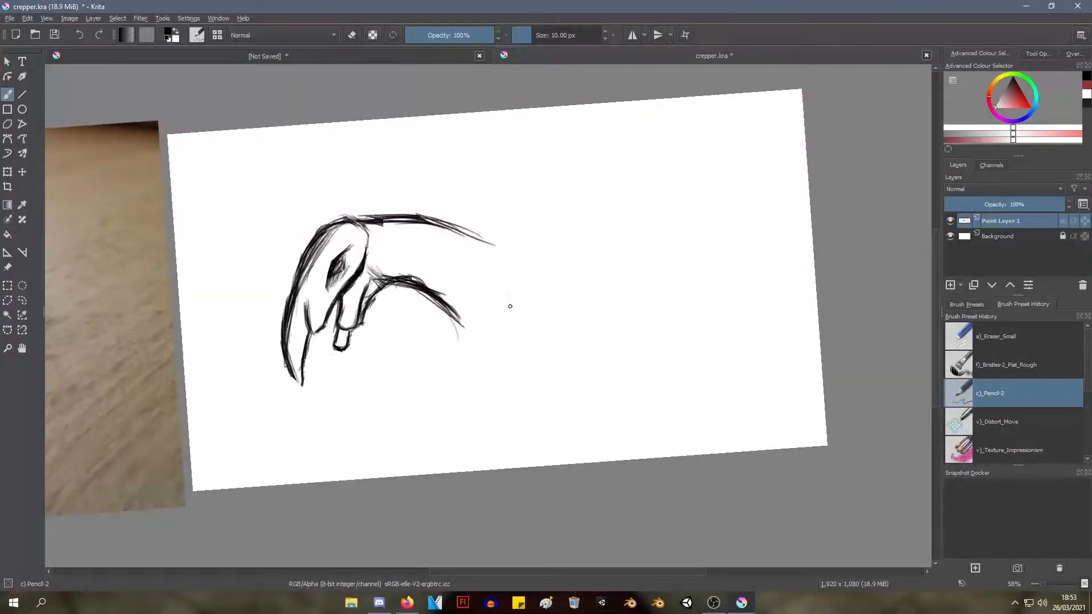
pyautogui.moveTo(444, 305)
pyautogui.mouseDown()
pyautogui.moveTo(462, 368)
pyautogui.moveTo(480, 377)
pyautogui.mouseUp()
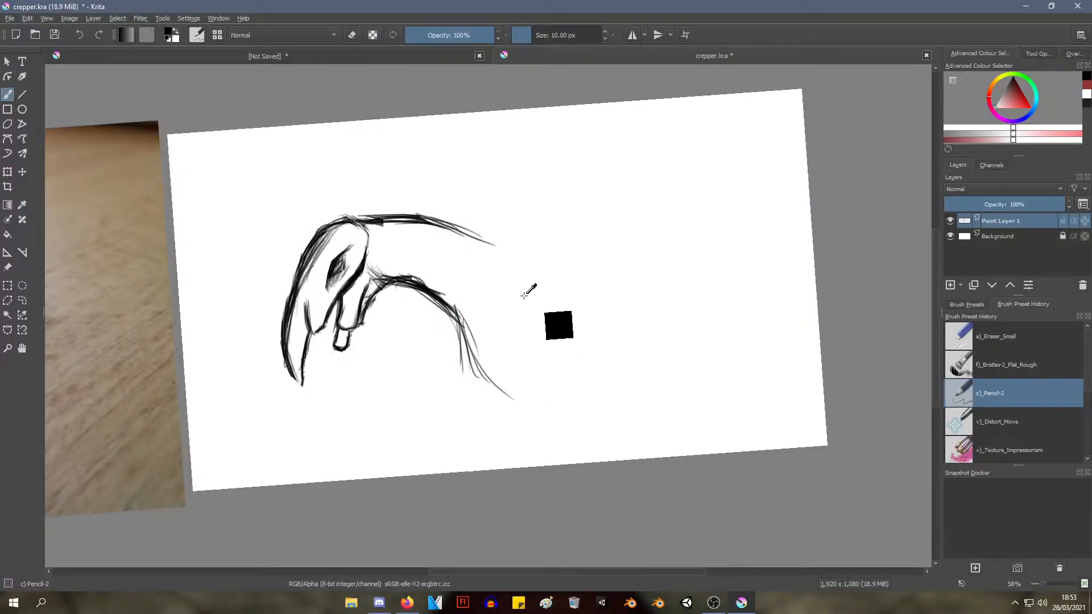
pyautogui.hotkey('ctrl', 'z')
pyautogui.hotkey('ctrl', 'z')
pyautogui.hotkey('ctrl', 'z')
pyautogui.moveTo(464, 312); pyautogui.dragTo(521, 369)
pyautogui.hotkey('ctrl', 'z')
pyautogui.hotkey('ctrl', 'z')
pyautogui.hotkey('ctrl', 'z')
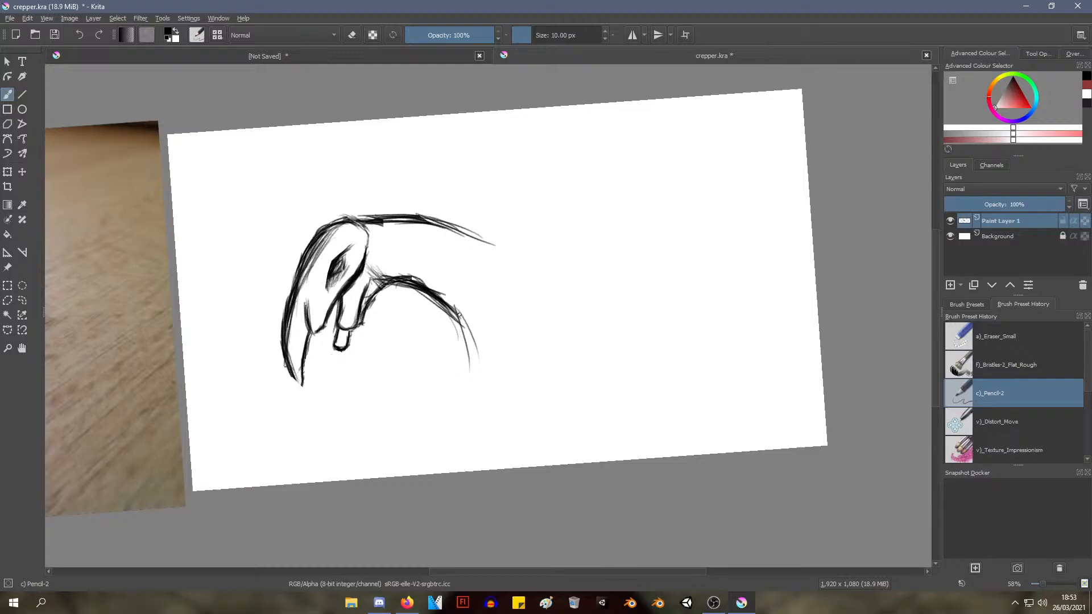
pyautogui.moveTo(455, 303)
pyautogui.mouseDown()
pyautogui.moveTo(527, 368)
pyautogui.moveTo(563, 363)
pyautogui.mouseUp()
pyautogui.moveTo(480, 347); pyautogui.dragTo(572, 364)
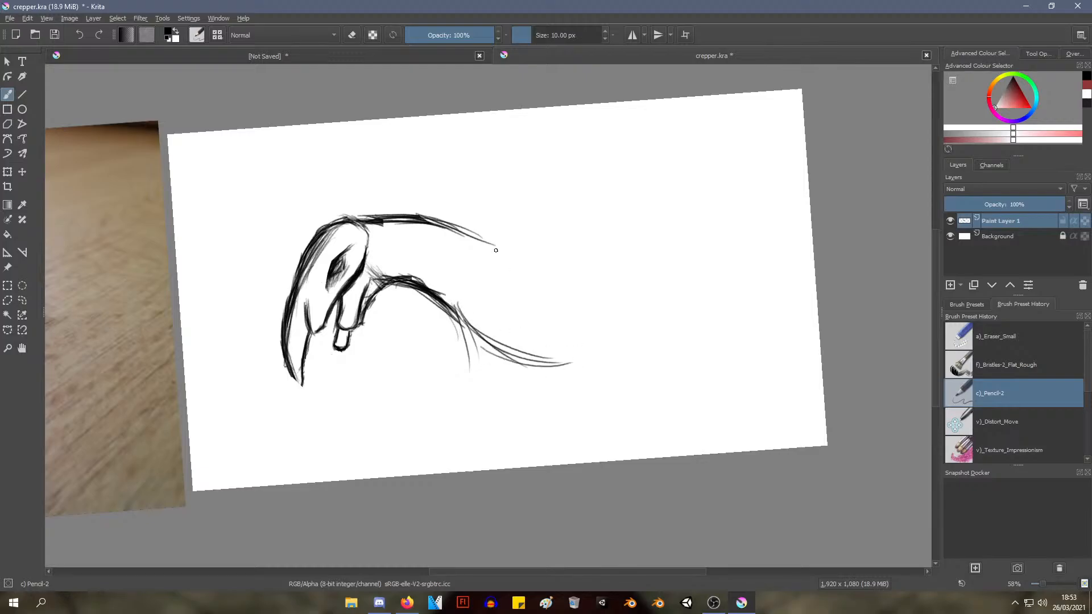
# Try continuing the upper neck line steeply down and back above the underside curve
pyautogui.moveTo(448, 214); pyautogui.dragTo(501, 267)
pyautogui.moveTo(465, 211)
pyautogui.mouseDown()
pyautogui.moveTo(490, 256)
pyautogui.moveTo(523, 279)
pyautogui.mouseUp()
pyautogui.moveTo(465, 218)
pyautogui.mouseDown()
pyautogui.moveTo(546, 307)
pyautogui.moveTo(564, 300)
pyautogui.mouseUp()
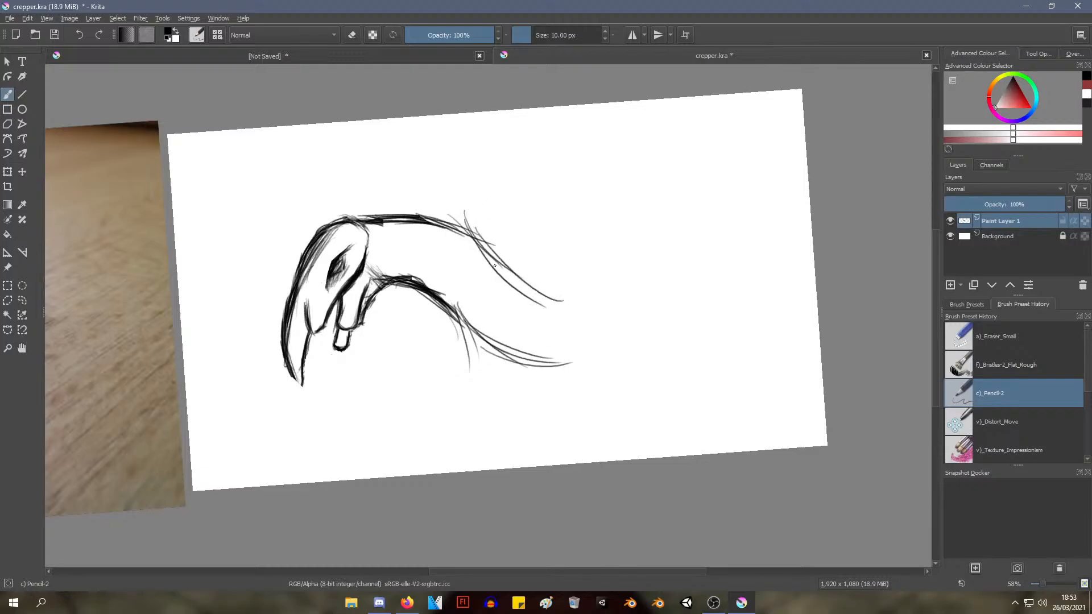
pyautogui.moveTo(491, 264); pyautogui.dragTo(573, 278)
pyautogui.moveTo(472, 212); pyautogui.dragTo(480, 231)
pyautogui.hotkey('ctrl', 'z')
pyautogui.hotkey('ctrl', 'z')
pyautogui.hotkey('ctrl', 'z')
pyautogui.hotkey('ctrl', 'z')
pyautogui.hotkey('ctrl', 'z')
pyautogui.hotkey('ctrl', 'z')
# Continue the upper neck line in a gentler slope that flattens into the back, reinforcing it with overlapping strokes
pyautogui.moveTo(465, 225); pyautogui.dragTo(518, 251)
pyautogui.moveTo(465, 222); pyautogui.dragTo(532, 272)
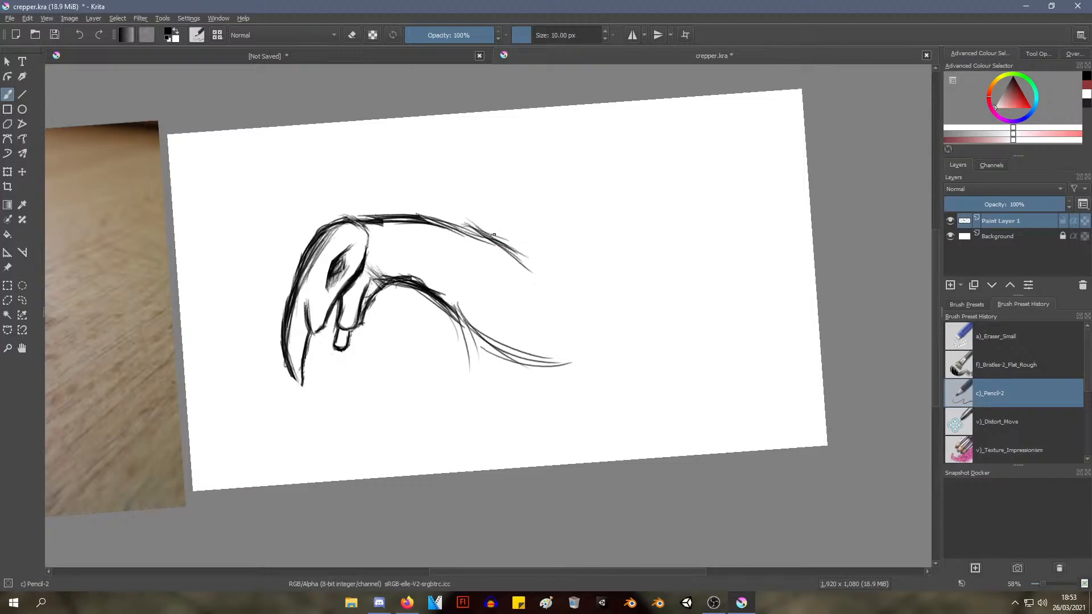
pyautogui.moveTo(494, 235); pyautogui.dragTo(562, 277)
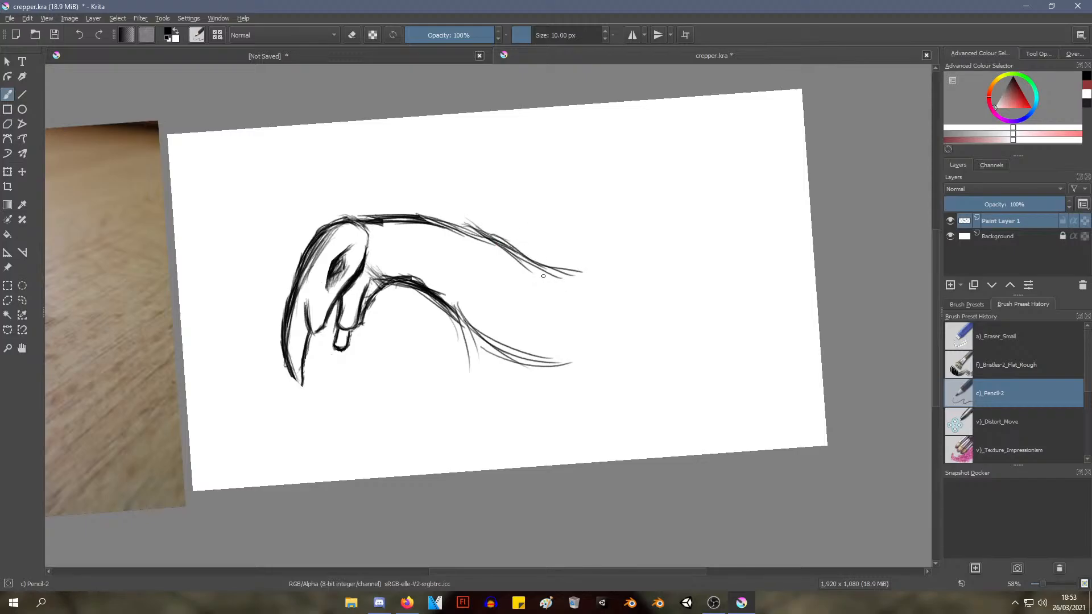
pyautogui.moveTo(447, 224); pyautogui.dragTo(526, 248)
pyautogui.moveTo(452, 217)
pyautogui.mouseDown()
pyautogui.moveTo(532, 258)
pyautogui.moveTo(582, 266)
pyautogui.mouseUp()
pyautogui.moveTo(508, 238); pyautogui.dragTo(585, 265)
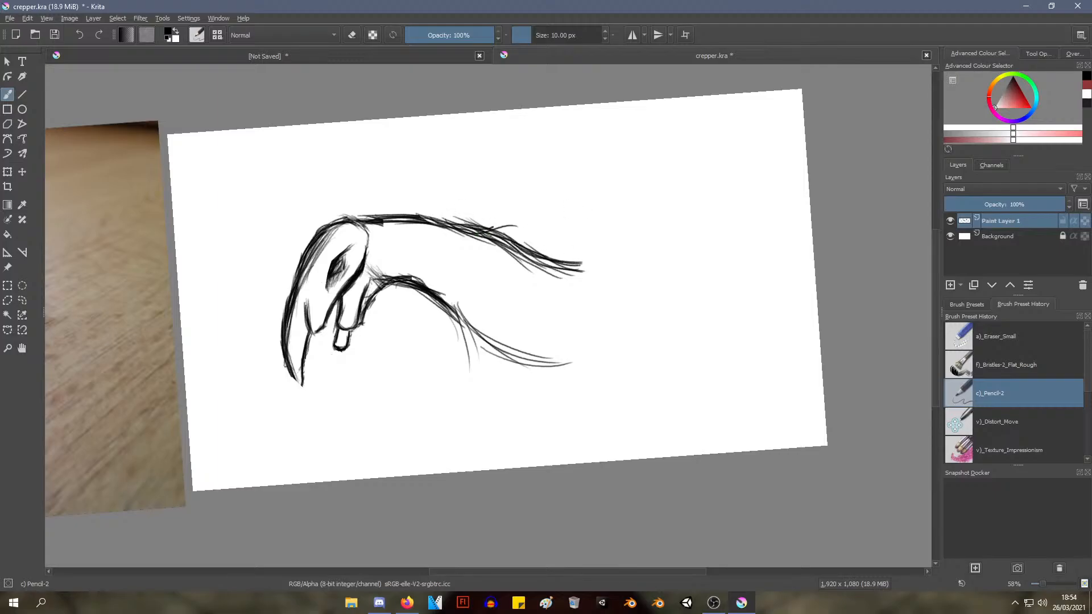
# Darken and extend the underside curve of the body with overlapping pencil strokes from the throat toward the belly
pyautogui.moveTo(384, 256); pyautogui.dragTo(373, 214)
pyautogui.moveTo(412, 246)
pyautogui.mouseDown()
pyautogui.moveTo(462, 214)
pyautogui.moveTo(478, 308)
pyautogui.mouseUp()
pyautogui.moveTo(472, 196); pyautogui.dragTo(474, 297)
pyautogui.moveTo(467, 219); pyautogui.dragTo(488, 314)
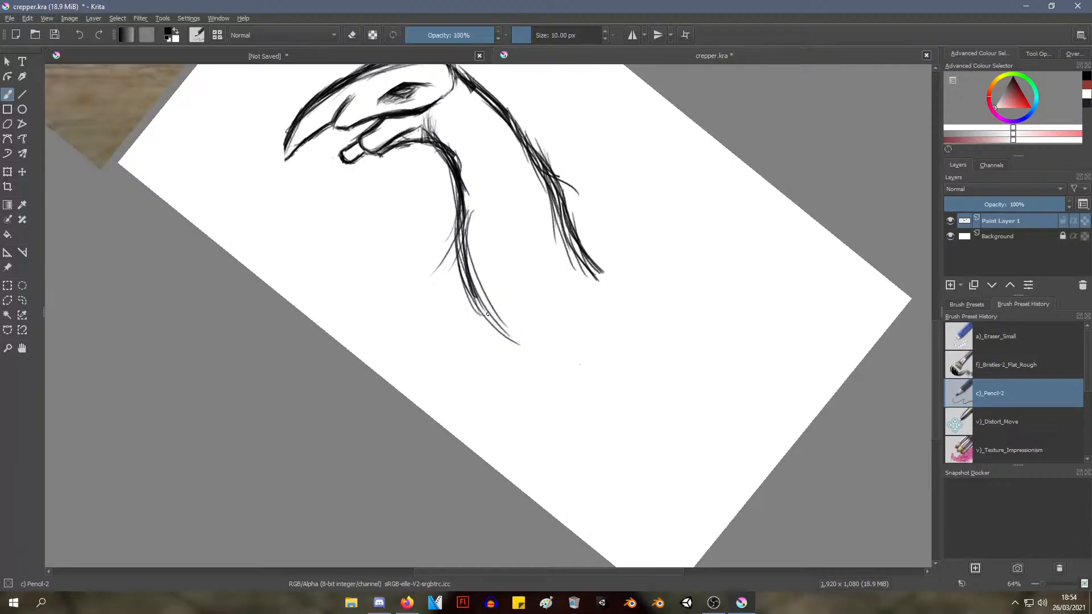
pyautogui.moveTo(475, 277); pyautogui.dragTo(523, 348)
pyautogui.moveTo(473, 281); pyautogui.dragTo(529, 361)
pyautogui.moveTo(392, 301)
pyautogui.mouseDown()
pyautogui.moveTo(469, 345)
pyautogui.moveTo(510, 405)
pyautogui.mouseUp()
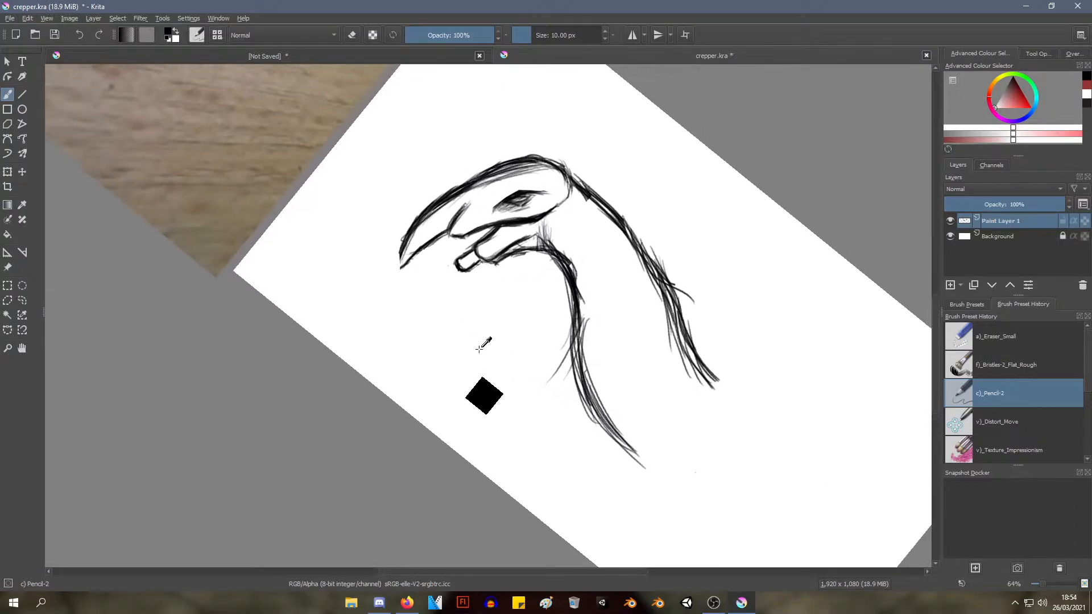
# Try sketching a thin front leg hanging down from the underside just behind the throat
pyautogui.moveTo(476, 353)
pyautogui.keyDown('ctrl'); pyautogui.mouseDown()
pyautogui.moveTo(458, 383)
pyautogui.moveTo(492, 375)
pyautogui.mouseUp(); pyautogui.keyUp('ctrl')
pyautogui.moveTo(563, 283)
pyautogui.mouseDown()
pyautogui.moveTo(473, 321)
pyautogui.moveTo(483, 284)
pyautogui.moveTo(436, 339)
pyautogui.mouseUp()
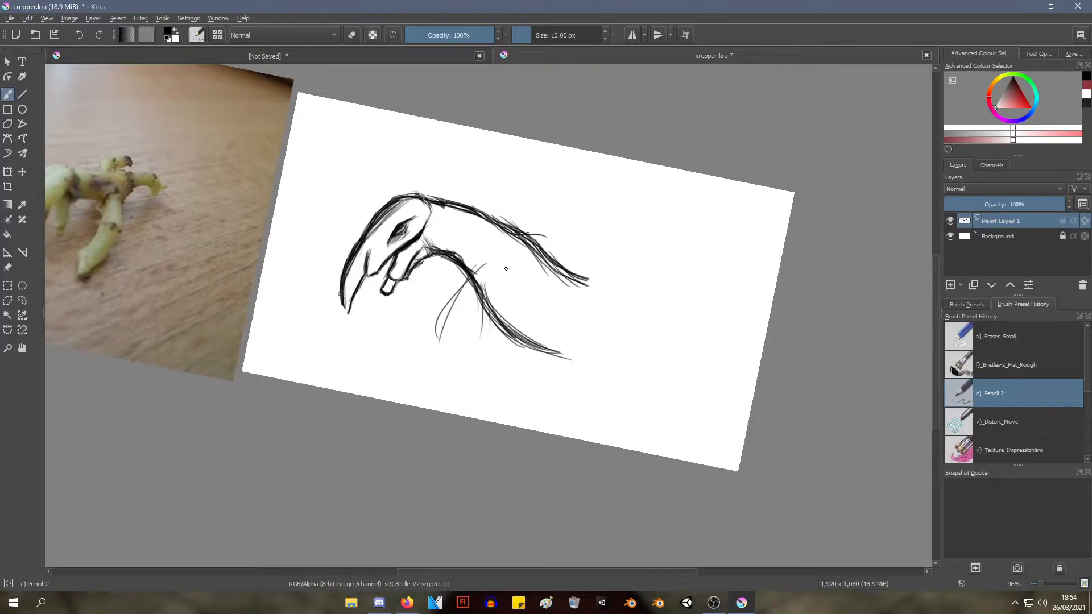
pyautogui.hotkey('ctrl', 'z')
pyautogui.moveTo(466, 292); pyautogui.dragTo(461, 349)
pyautogui.moveTo(468, 278); pyautogui.dragTo(457, 367)
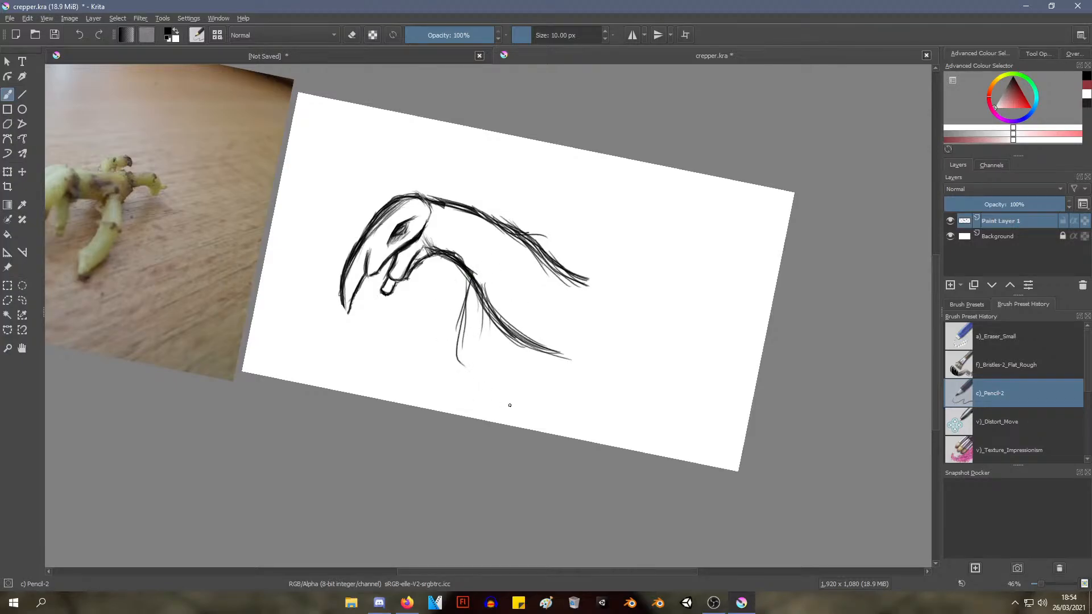
pyautogui.hotkey('ctrl', 'z')
pyautogui.hotkey('ctrl', 'z')
pyautogui.hotkey('ctrl', 'z')
# Extend the back line down toward the rump and sketch a hind leg slanting backward from the end of the underside
pyautogui.moveTo(498, 293)
pyautogui.mouseDown()
pyautogui.moveTo(565, 345)
pyautogui.moveTo(589, 336)
pyautogui.moveTo(556, 351)
pyautogui.moveTo(586, 310)
pyautogui.mouseUp()
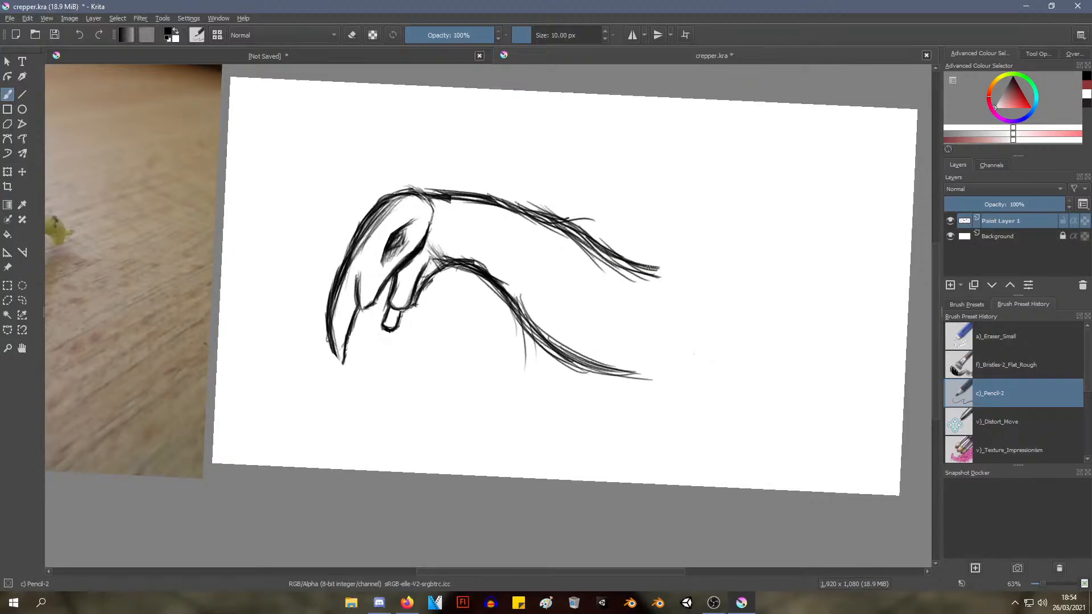
pyautogui.moveTo(658, 270); pyautogui.dragTo(746, 319)
pyautogui.moveTo(629, 378)
pyautogui.mouseDown()
pyautogui.moveTo(688, 405)
pyautogui.moveTo(711, 421)
pyautogui.mouseUp()
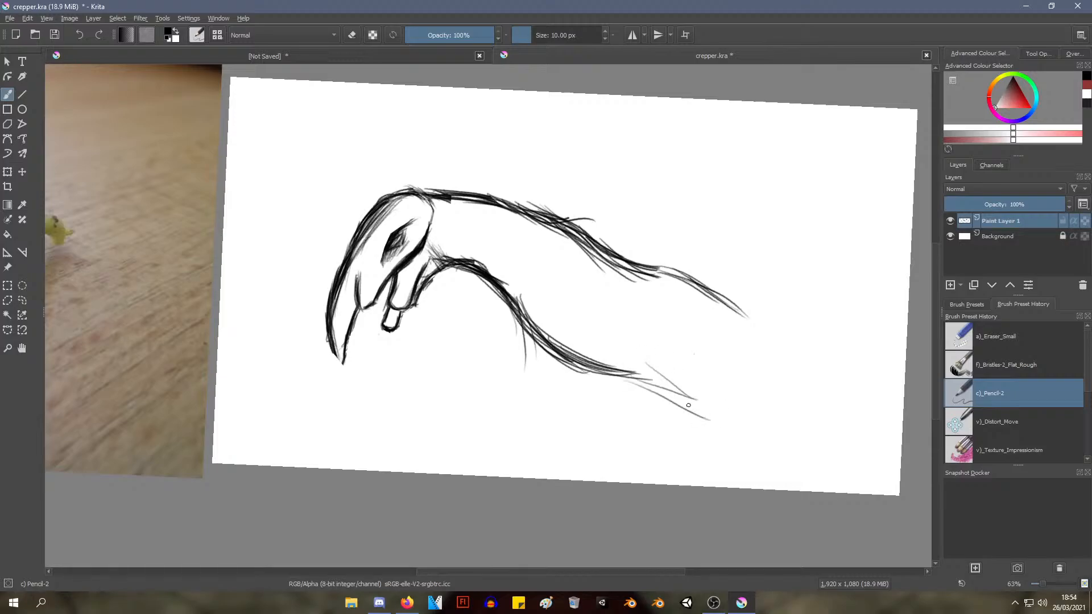
pyautogui.moveTo(660, 393); pyautogui.dragTo(770, 472)
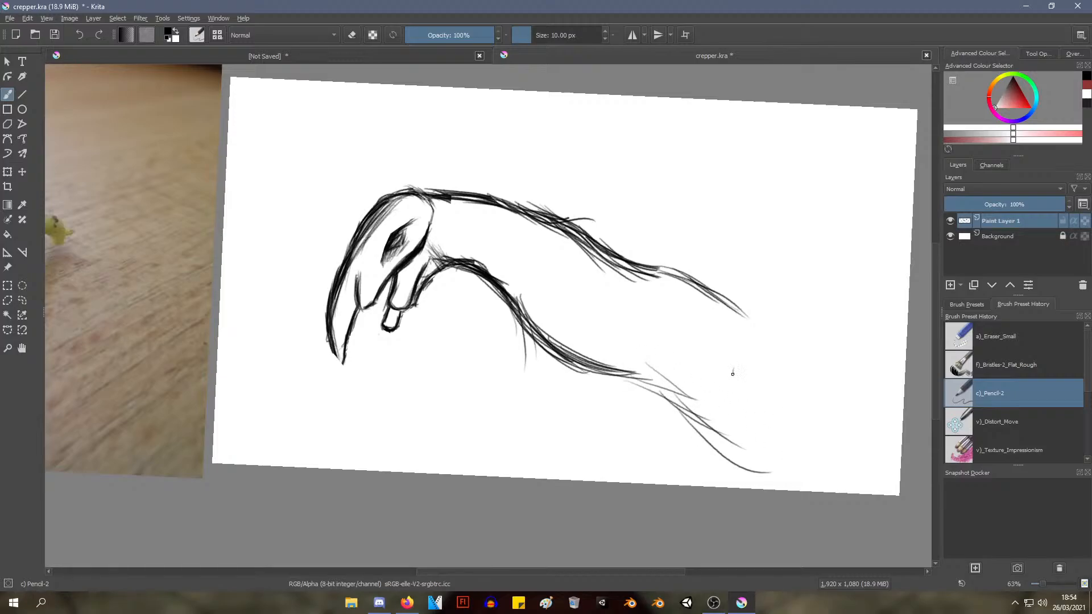
pyautogui.moveTo(732, 371); pyautogui.dragTo(766, 439)
pyautogui.moveTo(734, 361); pyautogui.dragTo(775, 433)
pyautogui.moveTo(654, 371); pyautogui.dragTo(752, 469)
pyautogui.moveTo(733, 457); pyautogui.dragTo(679, 408)
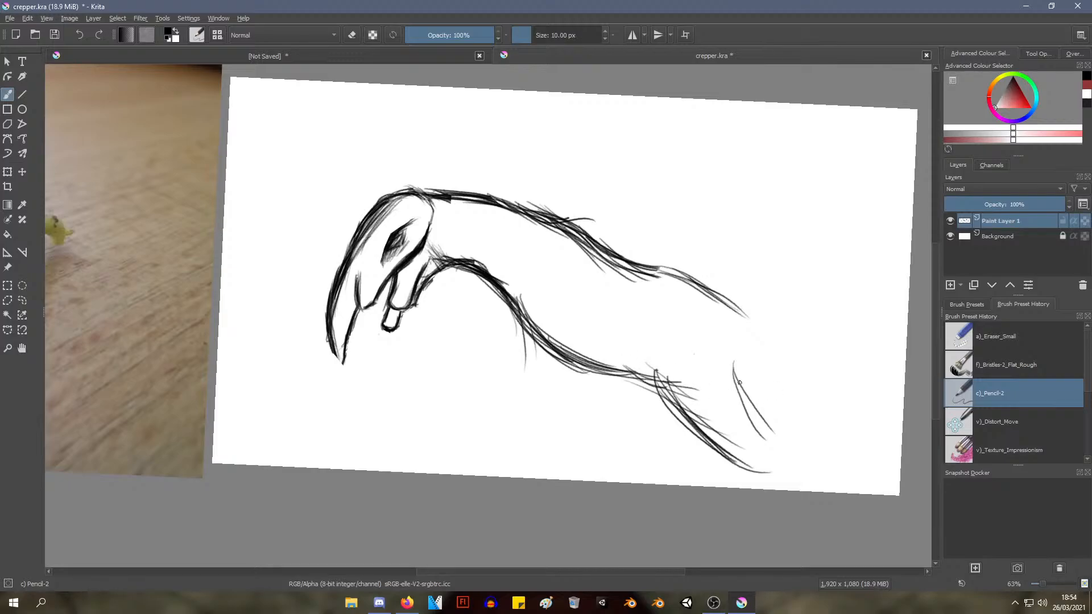
# Try thickening the hind leg's rear edge with repeated strokes, and undo the entire hind leg
pyautogui.moveTo(732, 347); pyautogui.dragTo(778, 428)
pyautogui.moveTo(731, 362)
pyautogui.mouseDown()
pyautogui.moveTo(782, 446)
pyautogui.moveTo(758, 390)
pyautogui.mouseUp()
pyautogui.moveTo(737, 363); pyautogui.dragTo(785, 431)
pyautogui.moveTo(753, 391); pyautogui.dragTo(799, 438)
pyautogui.hotkey('ctrl', 'z')
pyautogui.hotkey('ctrl', 'z')
pyautogui.hotkey('ctrl', 'z')
pyautogui.hotkey('ctrl', 'z')
pyautogui.hotkey('ctrl', 'z')
pyautogui.hotkey('ctrl', 'z')
pyautogui.hotkey('ctrl', 'z')
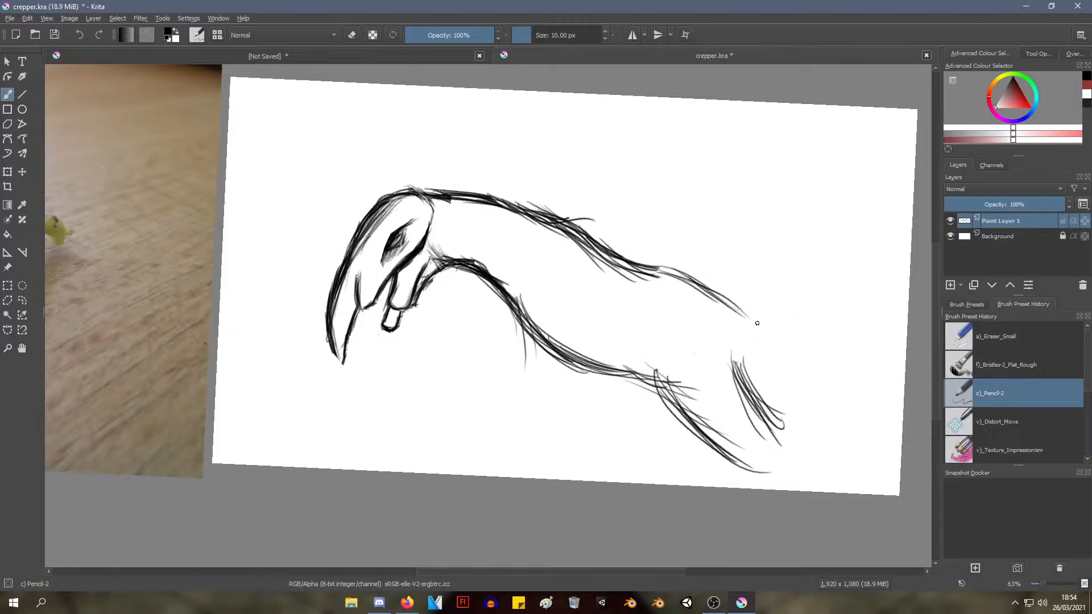
pyautogui.hotkey('ctrl', 'z')
pyautogui.hotkey('ctrl', 'z')
pyautogui.hotkey('ctrl', 'z')
pyautogui.hotkey('ctrl', 'z')
pyautogui.hotkey('ctrl', 'z')
pyautogui.hotkey('ctrl', 'z')
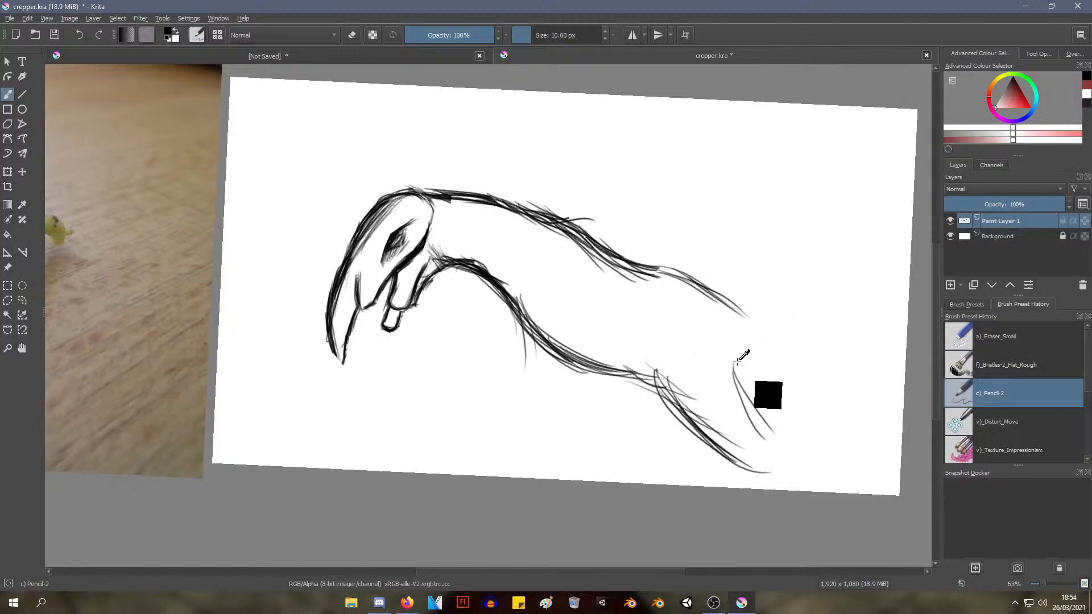
pyautogui.hotkey('ctrl', 'z')
pyautogui.hotkey('ctrl', 'z')
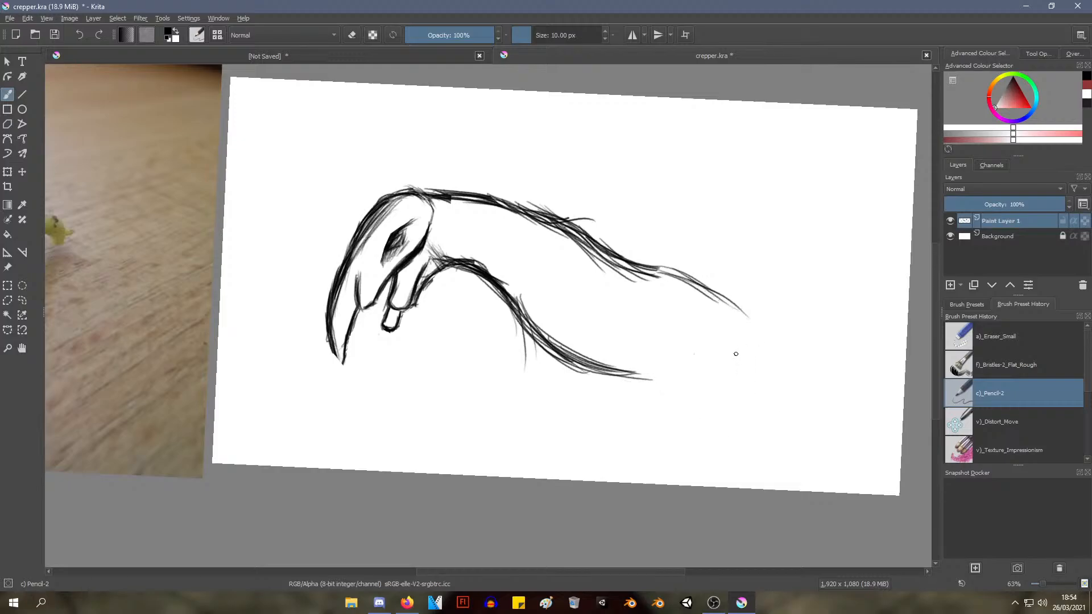
# Round off the rear end of the body between the back and underside, and sketch a hip circle inside it
pyautogui.moveTo(715, 297); pyautogui.dragTo(736, 358)
pyautogui.moveTo(592, 355); pyautogui.dragTo(682, 387)
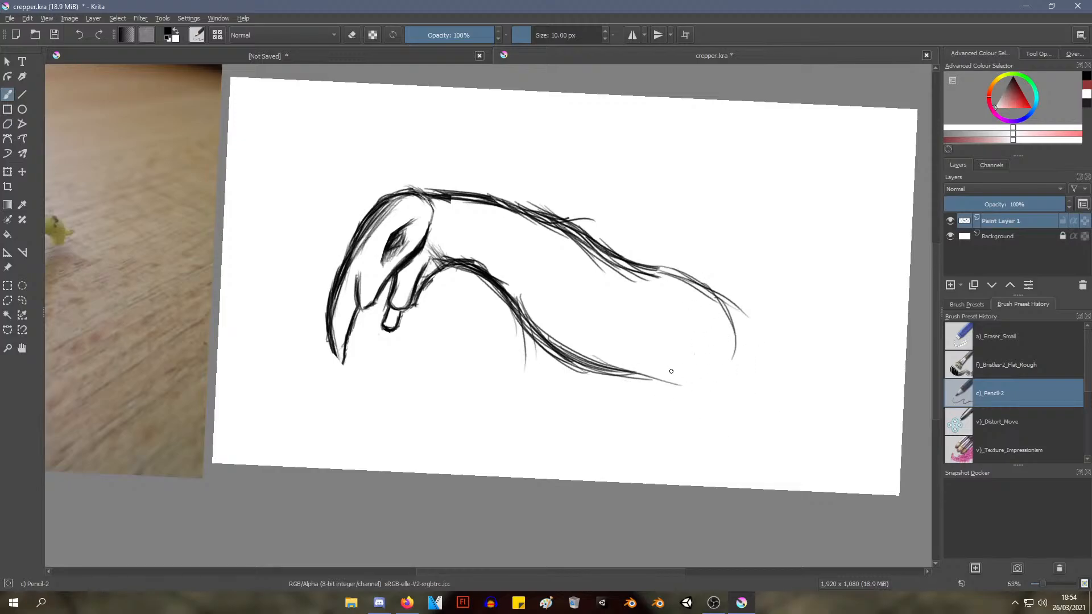
pyautogui.moveTo(607, 381)
pyautogui.mouseDown()
pyautogui.moveTo(708, 366)
pyautogui.moveTo(719, 353)
pyautogui.mouseUp()
pyautogui.moveTo(647, 265)
pyautogui.mouseDown()
pyautogui.moveTo(625, 355)
pyautogui.moveTo(660, 389)
pyautogui.mouseUp()
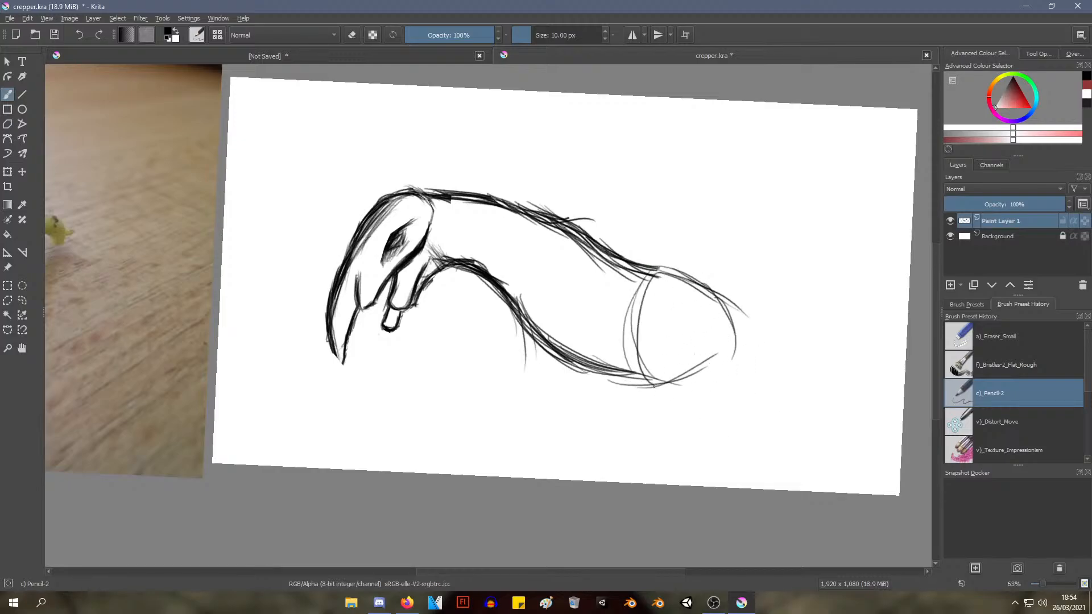
pyautogui.moveTo(653, 289)
pyautogui.mouseDown()
pyautogui.moveTo(662, 384)
pyautogui.moveTo(635, 348)
pyautogui.moveTo(674, 360)
pyautogui.mouseUp()
pyautogui.moveTo(621, 333); pyautogui.dragTo(717, 317)
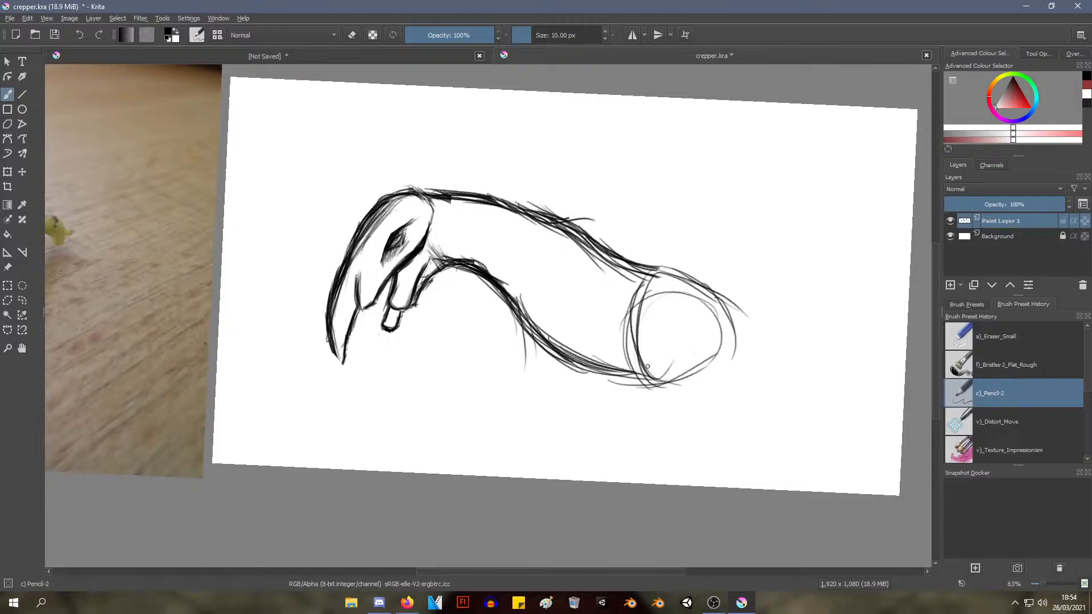
# Reinforce the rounded rump with overlapping curved strokes and add short marks at the belly in front of it
pyautogui.moveTo(645, 373); pyautogui.dragTo(716, 348)
pyautogui.moveTo(649, 388)
pyautogui.mouseDown()
pyautogui.moveTo(694, 336)
pyautogui.moveTo(713, 354)
pyautogui.mouseUp()
pyautogui.moveTo(660, 310); pyautogui.dragTo(735, 326)
pyautogui.moveTo(688, 276); pyautogui.dragTo(657, 392)
pyautogui.moveTo(713, 332); pyautogui.dragTo(641, 388)
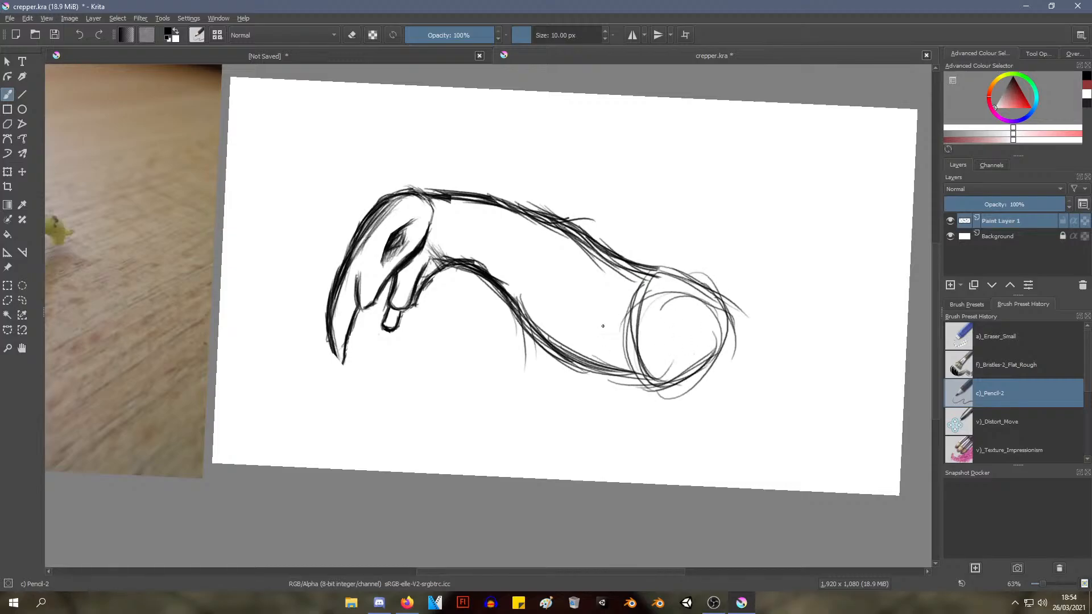
pyautogui.moveTo(611, 323); pyautogui.dragTo(592, 398)
pyautogui.moveTo(605, 381); pyautogui.dragTo(641, 353)
pyautogui.moveTo(685, 279); pyautogui.dragTo(706, 316)
# Erase the construction lines inside the rump with Eraser_Small and return to the Pencil-2 brush
pyautogui.rightClick(619, 307)
pyautogui.click(618, 232)
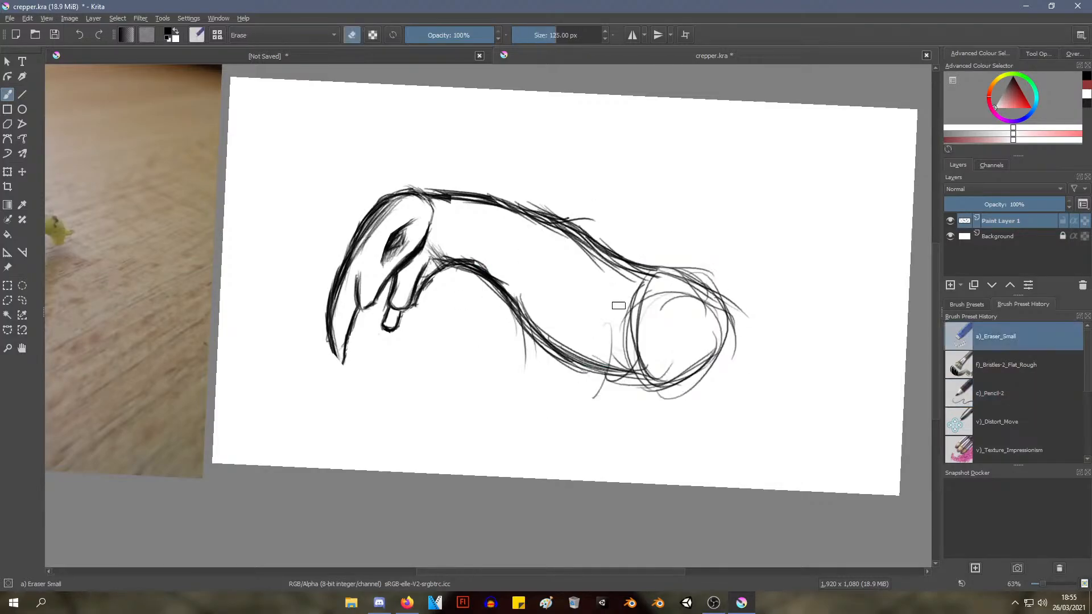
pyautogui.moveTo(619, 305)
pyautogui.mouseDown()
pyautogui.moveTo(640, 329)
pyautogui.moveTo(613, 341)
pyautogui.moveTo(679, 326)
pyautogui.moveTo(657, 313)
pyautogui.mouseUp()
pyautogui.rightClick(624, 263)
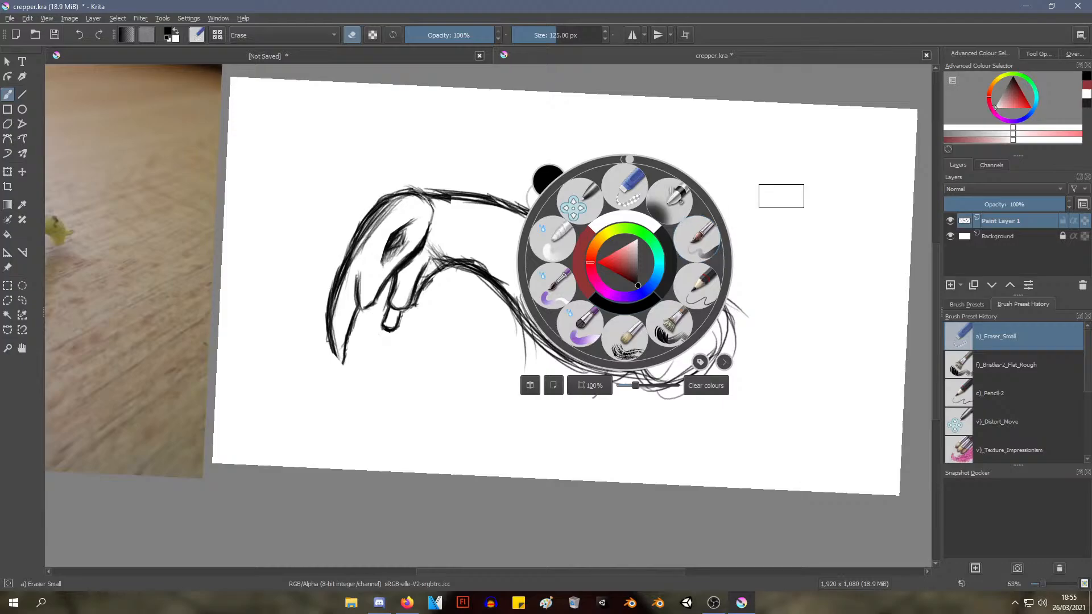
pyautogui.click(690, 286)
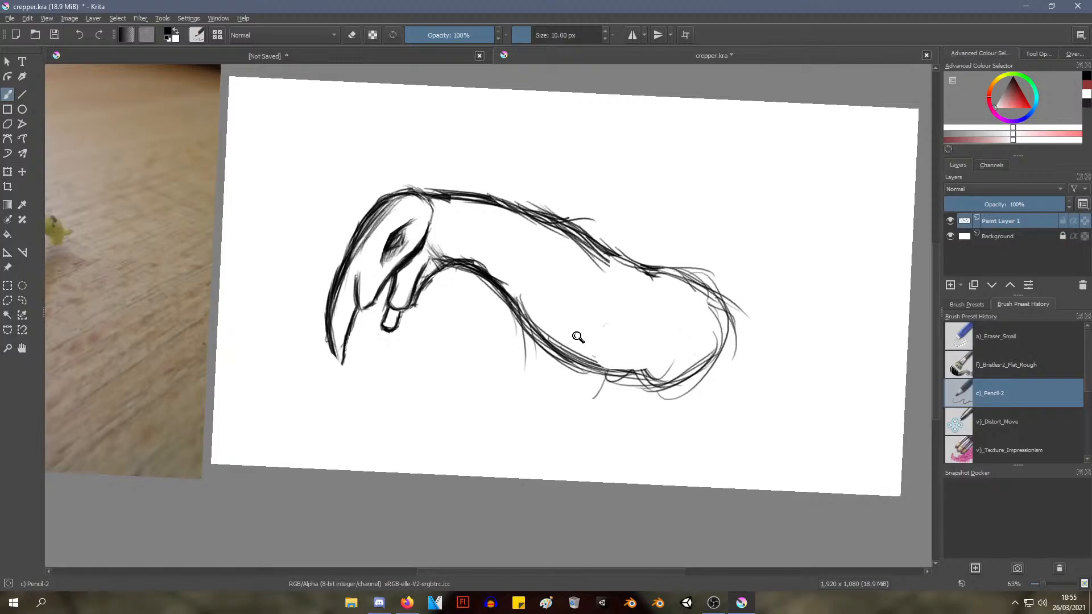
# Strengthen the outline along the back, belly and rump with overlapping pencil strokes
pyautogui.moveTo(578, 336)
pyautogui.mouseDown()
pyautogui.moveTo(589, 341)
pyautogui.moveTo(636, 310)
pyautogui.moveTo(568, 367)
pyautogui.moveTo(599, 337)
pyautogui.mouseUp()
pyautogui.moveTo(578, 249)
pyautogui.mouseDown()
pyautogui.moveTo(620, 265)
pyautogui.moveTo(693, 255)
pyautogui.moveTo(721, 310)
pyautogui.moveTo(694, 355)
pyautogui.moveTo(649, 375)
pyautogui.moveTo(589, 368)
pyautogui.moveTo(678, 367)
pyautogui.mouseUp()
pyautogui.moveTo(685, 302); pyautogui.dragTo(592, 441)
pyautogui.moveTo(464, 441)
pyautogui.mouseDown()
pyautogui.moveTo(477, 370)
pyautogui.moveTo(458, 373)
pyautogui.moveTo(478, 380)
pyautogui.moveTo(551, 358)
pyautogui.moveTo(643, 171)
pyautogui.moveTo(375, 224)
pyautogui.moveTo(384, 256)
pyautogui.mouseUp()
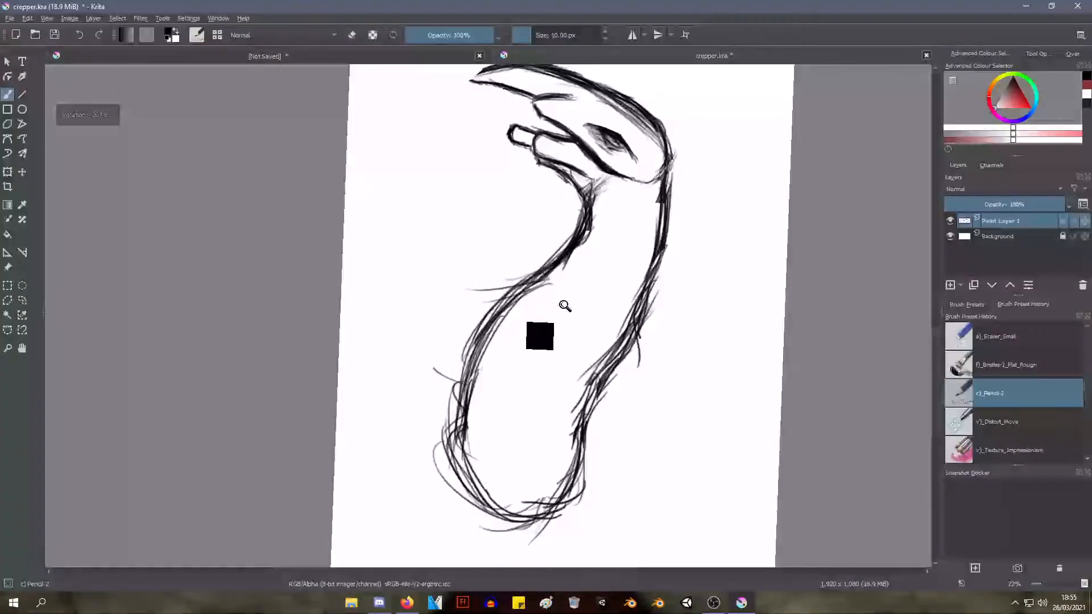
pyautogui.moveTo(563, 305); pyautogui.dragTo(512, 323)
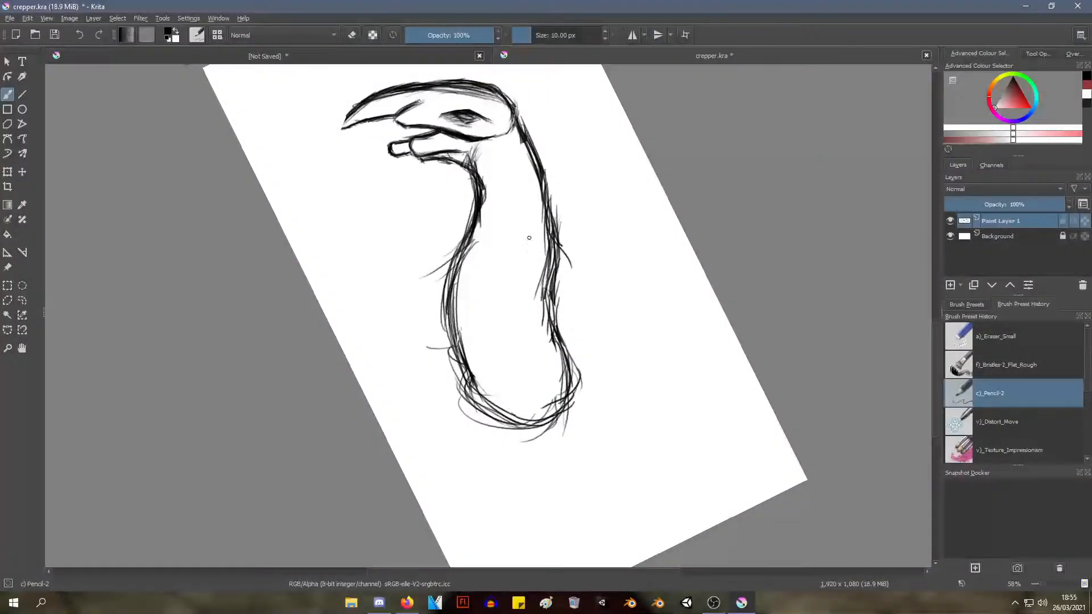
# Try adding a few long strokes inside the body along the throat line
pyautogui.moveTo(482, 192); pyautogui.dragTo(474, 281)
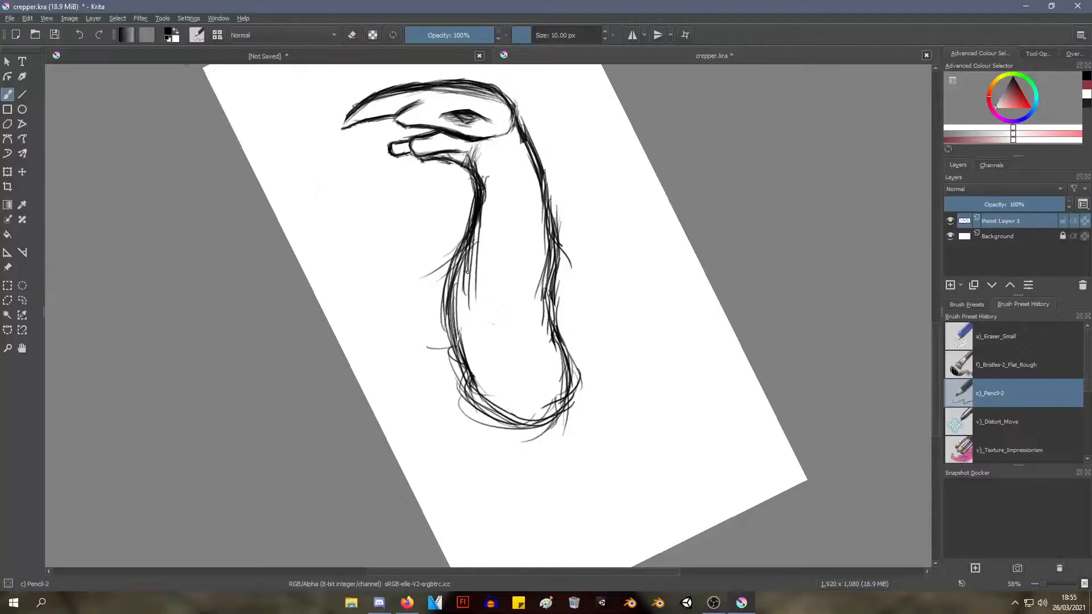
pyautogui.hotkey('ctrl', 'z')
pyautogui.hotkey('ctrl', 'z')
pyautogui.hotkey('ctrl', 'z')
# Shade the inner side of the underside with long, dense pencil strokes running from the throat to the rump
pyautogui.moveTo(487, 199); pyautogui.dragTo(483, 299)
pyautogui.moveTo(480, 222); pyautogui.dragTo(476, 330)
pyautogui.moveTo(469, 234); pyautogui.dragTo(484, 365)
pyautogui.moveTo(482, 216); pyautogui.dragTo(494, 367)
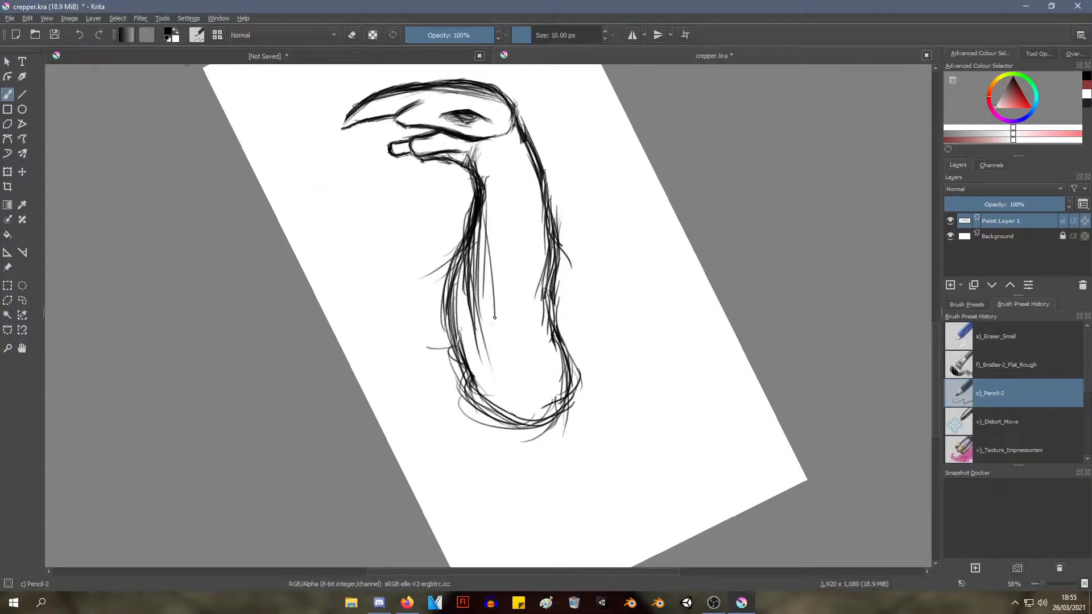
pyautogui.moveTo(481, 239)
pyautogui.mouseDown()
pyautogui.moveTo(496, 387)
pyautogui.moveTo(475, 390)
pyautogui.mouseUp()
pyautogui.moveTo(458, 265); pyautogui.dragTo(477, 390)
pyautogui.moveTo(469, 298); pyautogui.dragTo(558, 253)
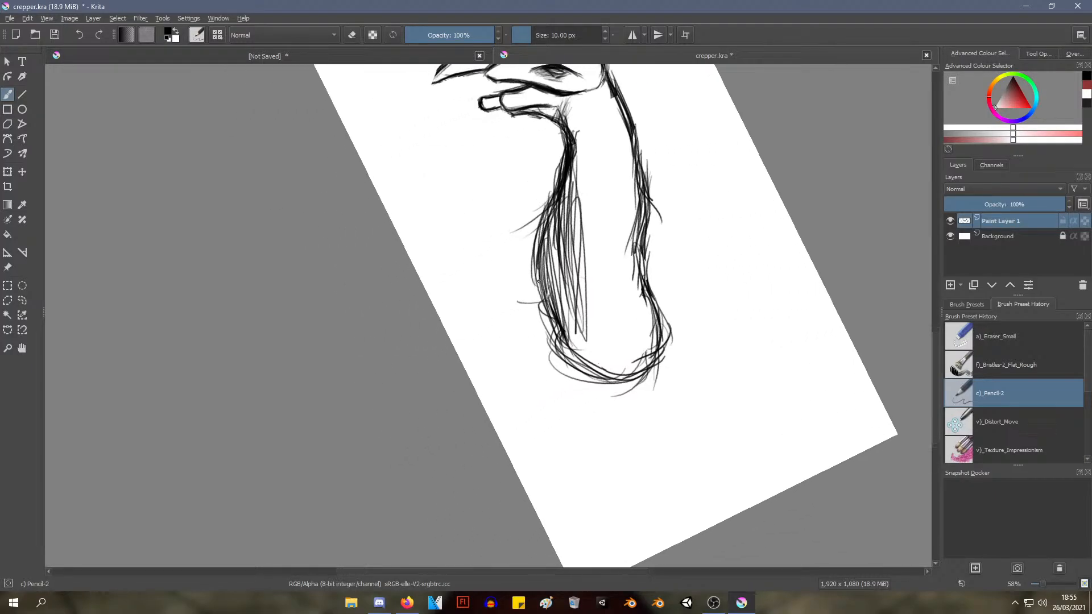
# Erase the body with Eraser_Small, leaving only the head and a short stub of neck
pyautogui.moveTo(512, 293)
pyautogui.mouseDown()
pyautogui.moveTo(526, 239)
pyautogui.moveTo(512, 352)
pyautogui.moveTo(534, 270)
pyautogui.moveTo(504, 380)
pyautogui.moveTo(517, 358)
pyautogui.moveTo(508, 362)
pyautogui.mouseUp()
pyautogui.moveTo(442, 317)
pyautogui.mouseDown()
pyautogui.moveTo(447, 338)
pyautogui.moveTo(438, 300)
pyautogui.moveTo(443, 339)
pyautogui.moveTo(448, 309)
pyautogui.mouseUp()
pyautogui.moveTo(444, 305)
pyautogui.mouseDown()
pyautogui.moveTo(446, 356)
pyautogui.moveTo(445, 315)
pyautogui.mouseUp()
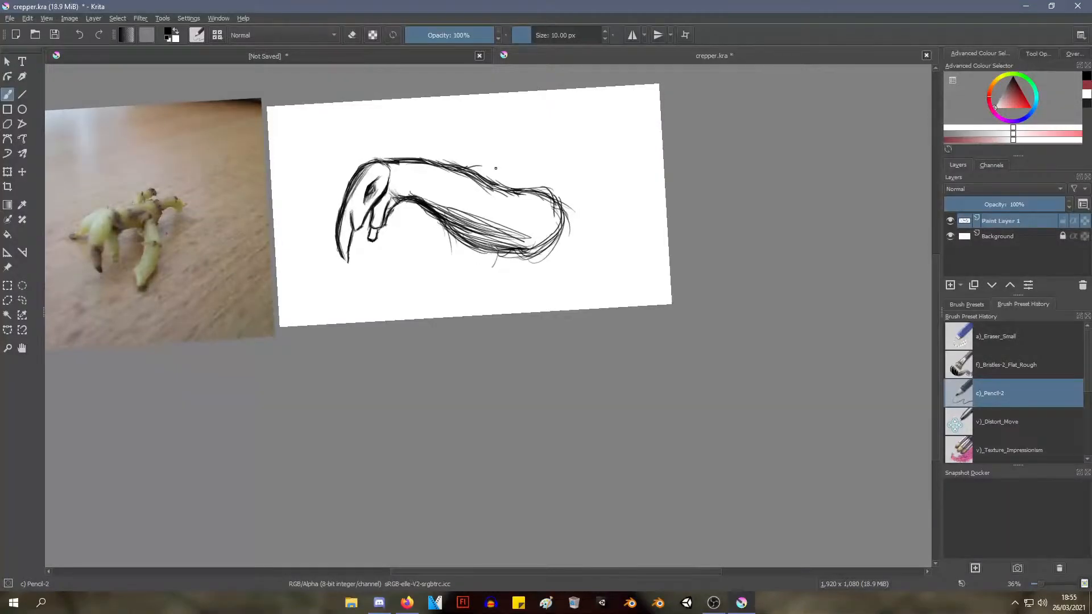
pyautogui.rightClick(349, 184)
pyautogui.click(356, 114)
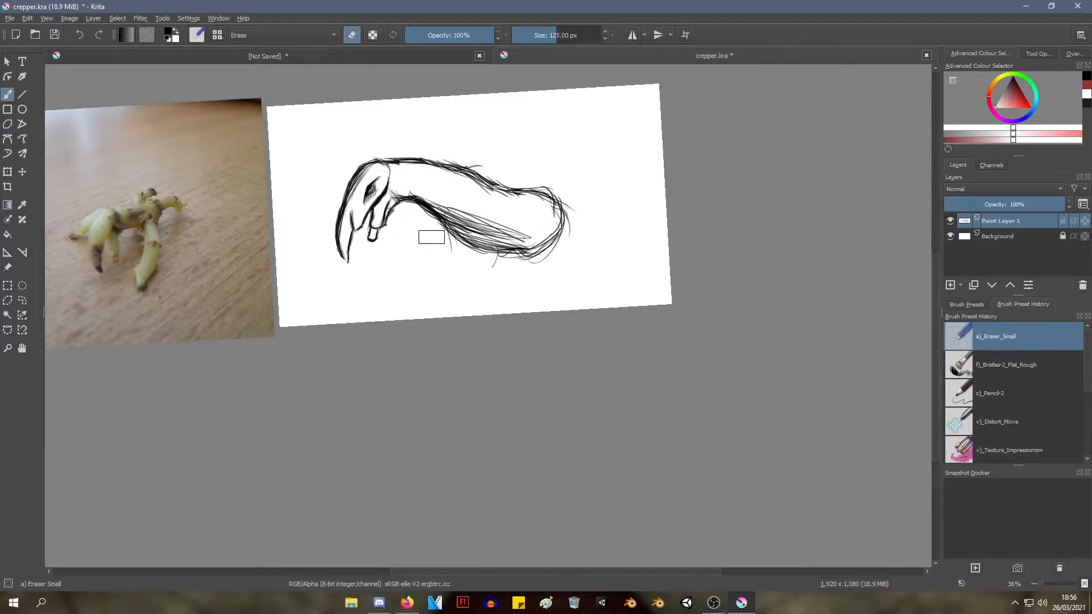
pyautogui.scroll(2, 432, 237)
pyautogui.moveTo(432, 194)
pyautogui.mouseDown()
pyautogui.moveTo(451, 182)
pyautogui.moveTo(480, 283)
pyautogui.moveTo(531, 233)
pyautogui.moveTo(602, 281)
pyautogui.moveTo(578, 151)
pyautogui.moveTo(528, 173)
pyautogui.moveTo(485, 166)
pyautogui.moveTo(451, 126)
pyautogui.moveTo(485, 153)
pyautogui.mouseUp()
# With the Pencil-2 brush, sketch the upper foreleg's front edge slanting down and forward from the end of the throat line
pyautogui.rightClick(433, 185)
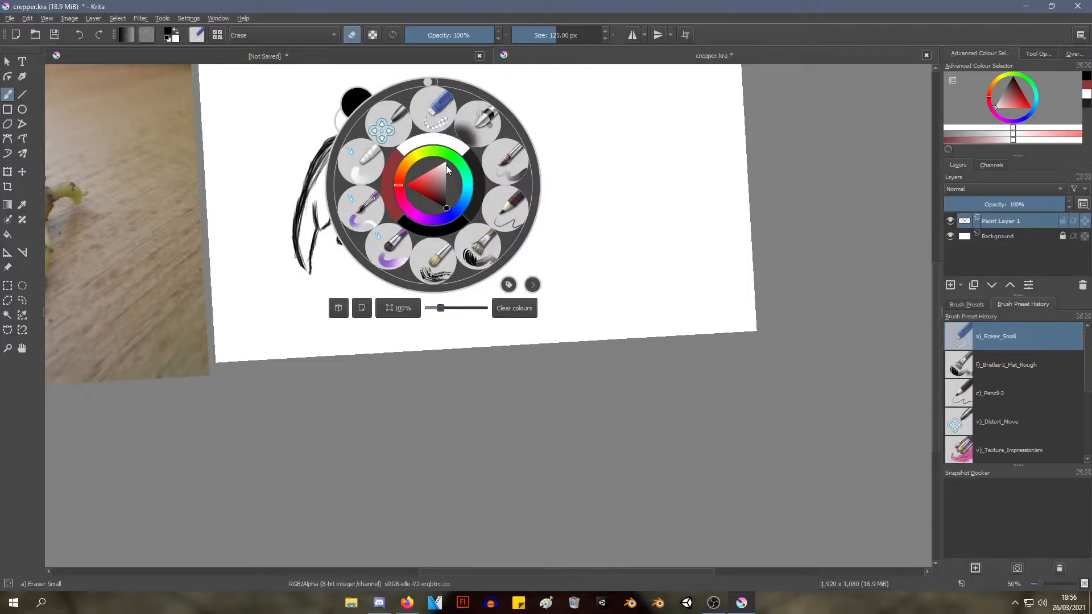
pyautogui.click(502, 225)
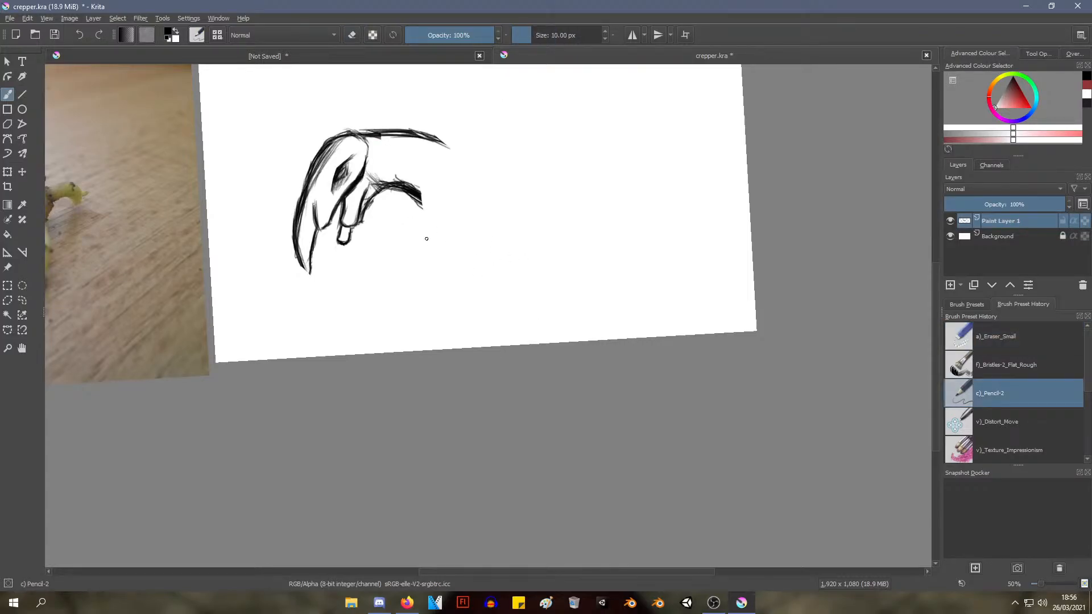
pyautogui.moveTo(422, 204); pyautogui.dragTo(439, 280)
pyautogui.moveTo(423, 170); pyautogui.dragTo(439, 277)
pyautogui.hotkey('ctrl', 'z')
pyautogui.moveTo(433, 178); pyautogui.dragTo(406, 237)
pyautogui.moveTo(429, 170); pyautogui.dragTo(408, 249)
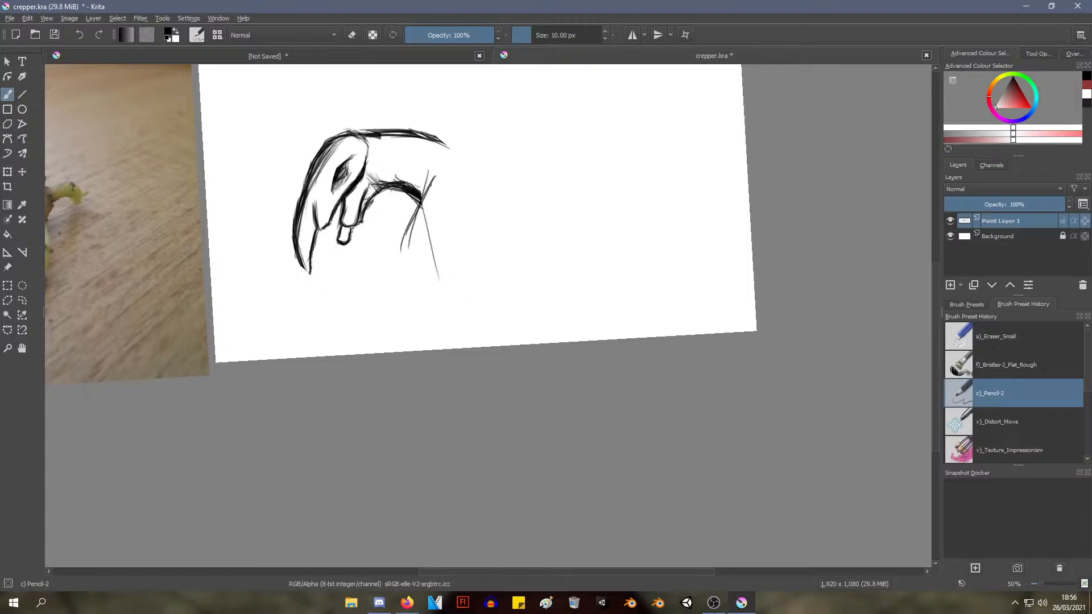
pyautogui.moveTo(433, 178); pyautogui.dragTo(404, 257)
# Bend the foreleg's front edge at the knee and sweep it down and backward with overlapping strokes
pyautogui.moveTo(428, 181)
pyautogui.mouseDown()
pyautogui.moveTo(411, 257)
pyautogui.moveTo(441, 312)
pyautogui.mouseUp()
pyautogui.moveTo(402, 258)
pyautogui.mouseDown()
pyautogui.moveTo(425, 292)
pyautogui.moveTo(475, 324)
pyautogui.mouseUp()
pyautogui.moveTo(406, 255)
pyautogui.mouseDown()
pyautogui.moveTo(440, 298)
pyautogui.moveTo(476, 313)
pyautogui.mouseUp()
pyautogui.moveTo(424, 286); pyautogui.dragTo(481, 318)
pyautogui.moveTo(403, 254); pyautogui.dragTo(454, 317)
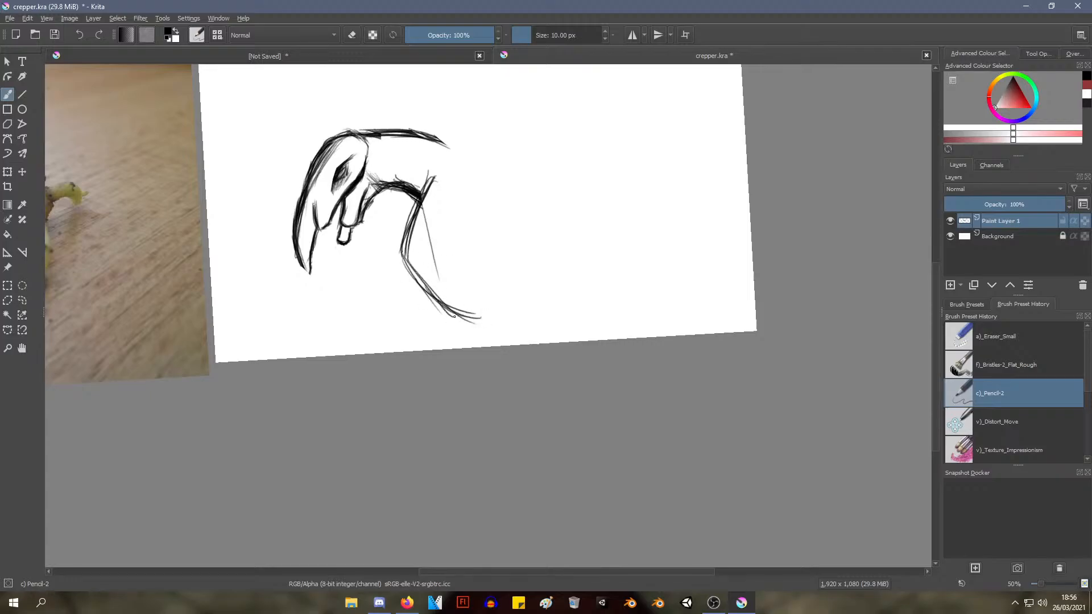
# Draw the foreleg's rear edge from the body past the knee, tapering it to meet the front edge at the tip
pyautogui.moveTo(421, 276); pyautogui.dragTo(488, 321)
pyautogui.moveTo(427, 245)
pyautogui.mouseDown()
pyautogui.moveTo(472, 310)
pyautogui.moveTo(499, 322)
pyautogui.mouseUp()
pyautogui.moveTo(436, 262); pyautogui.dragTo(499, 324)
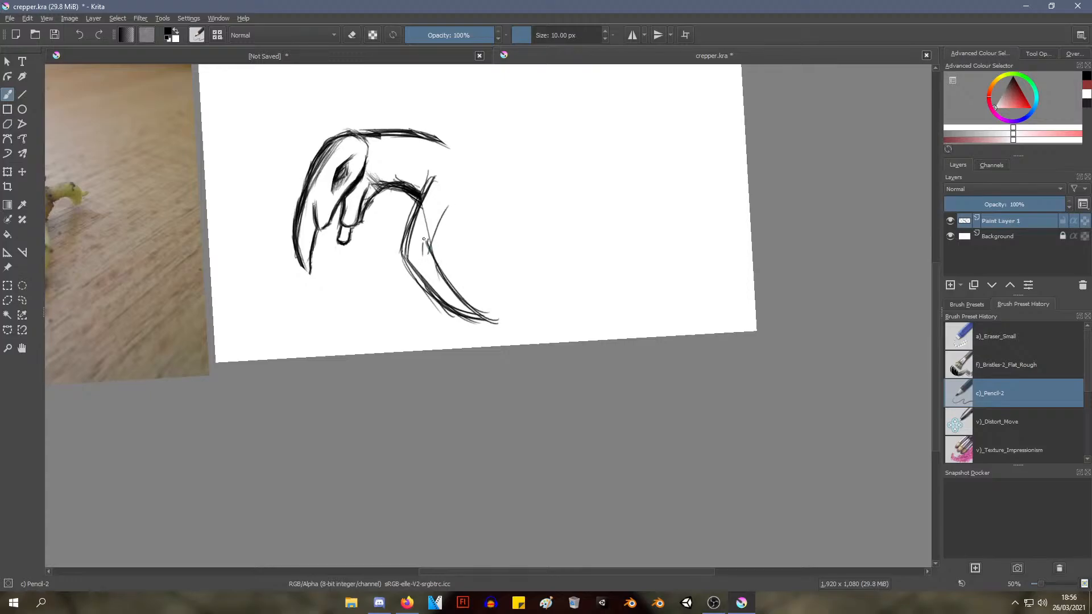
pyautogui.moveTo(425, 248)
pyautogui.mouseDown()
pyautogui.moveTo(448, 192)
pyautogui.moveTo(432, 244)
pyautogui.mouseUp()
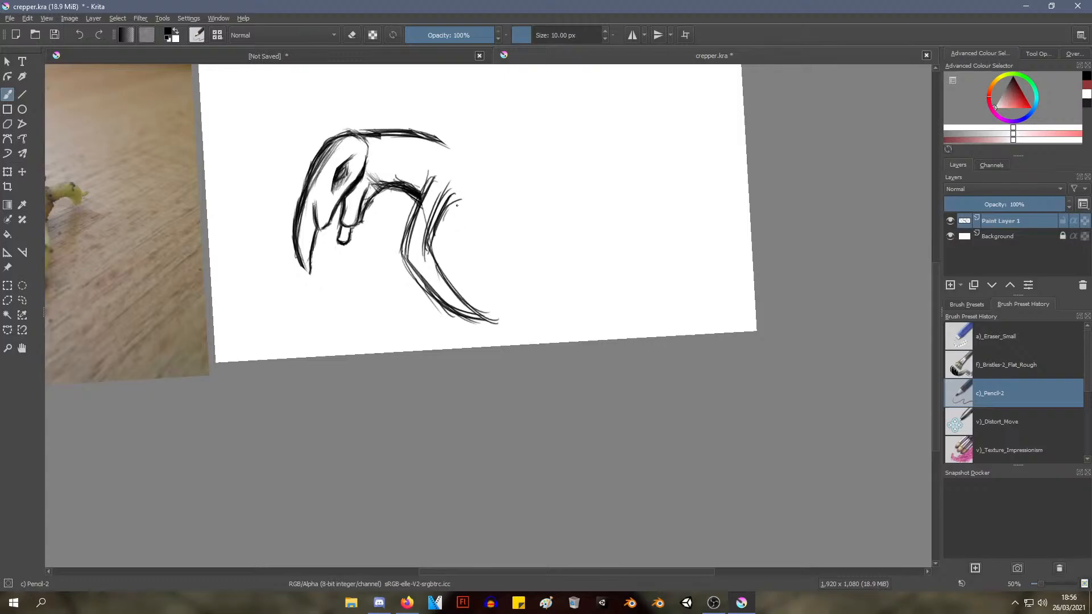
# Sketch the belly line backward from the top of the foreleg and extend the back line above it in a matching curve
pyautogui.moveTo(449, 198); pyautogui.dragTo(539, 230)
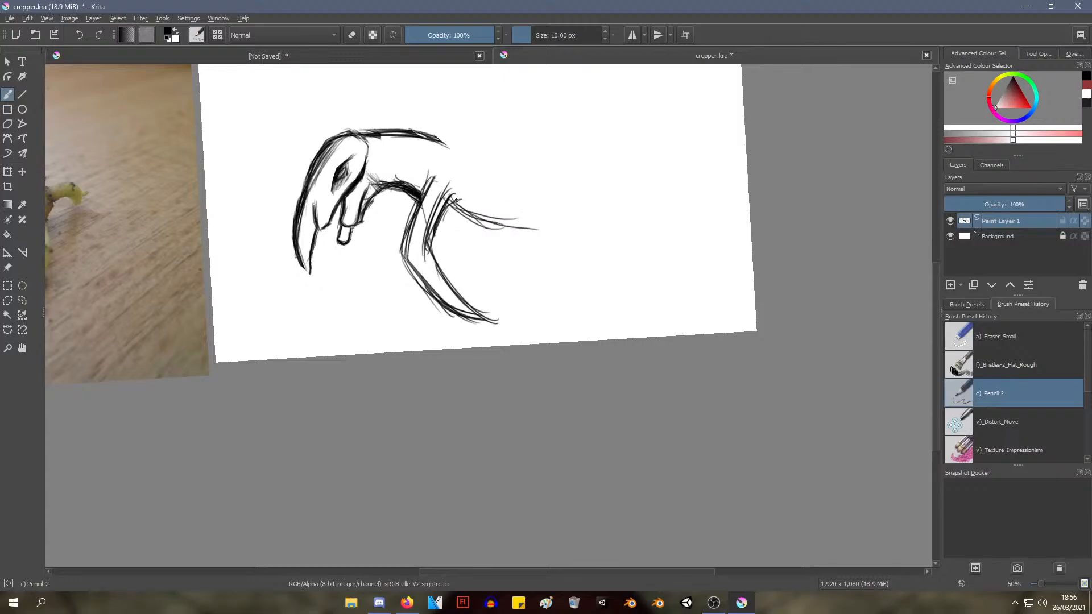
pyautogui.moveTo(456, 200); pyautogui.dragTo(543, 229)
pyautogui.moveTo(437, 138)
pyautogui.mouseDown()
pyautogui.moveTo(488, 193)
pyautogui.moveTo(519, 189)
pyautogui.mouseUp()
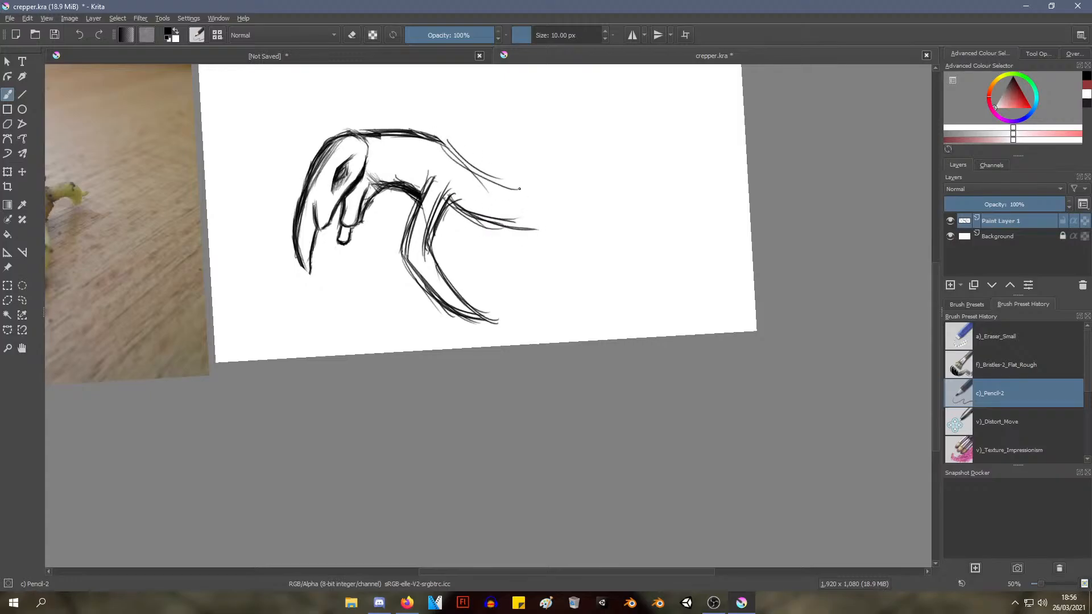
pyautogui.moveTo(460, 158); pyautogui.dragTo(543, 187)
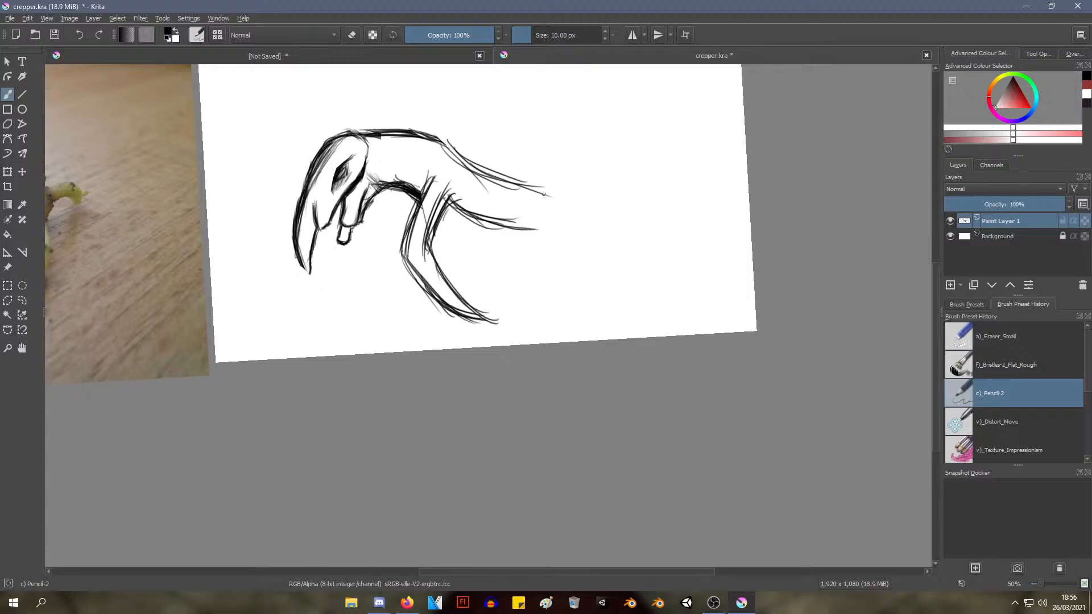
pyautogui.scroll(-4, 543, 194)
pyautogui.scroll(3, 519, 221)
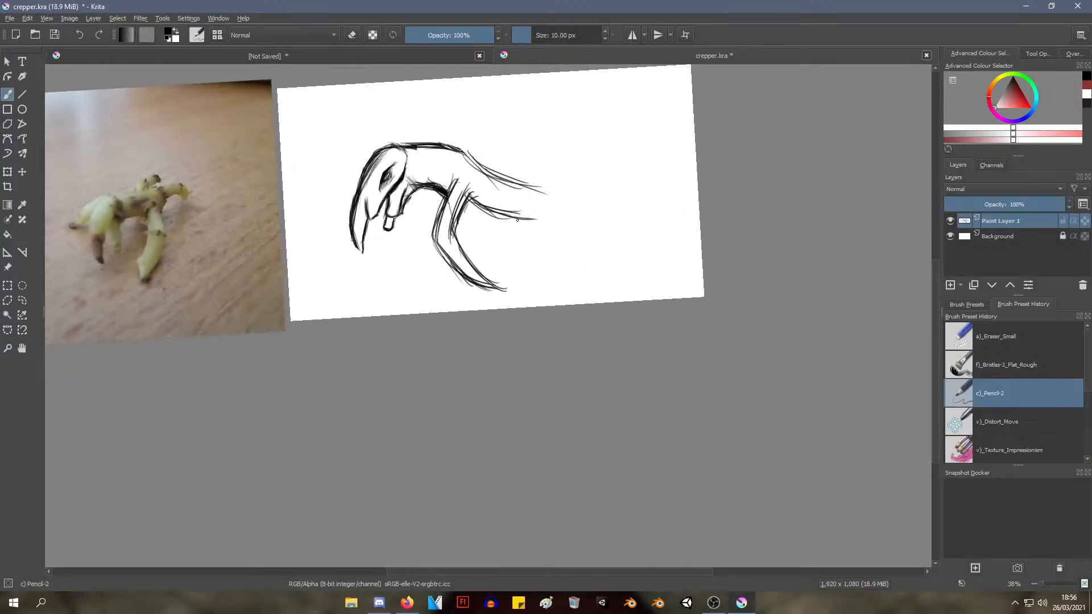
# Extend the creature's belly and back lines rearward from the foreleg and shoulder with overlapping pencil strokes
pyautogui.moveTo(523, 202); pyautogui.dragTo(533, 294)
pyautogui.moveTo(517, 270); pyautogui.dragTo(515, 243)
pyautogui.moveTo(515, 247); pyautogui.dragTo(520, 307)
pyautogui.moveTo(503, 268)
pyautogui.mouseDown()
pyautogui.moveTo(521, 229)
pyautogui.moveTo(566, 271)
pyautogui.moveTo(500, 321)
pyautogui.moveTo(464, 392)
pyautogui.mouseUp()
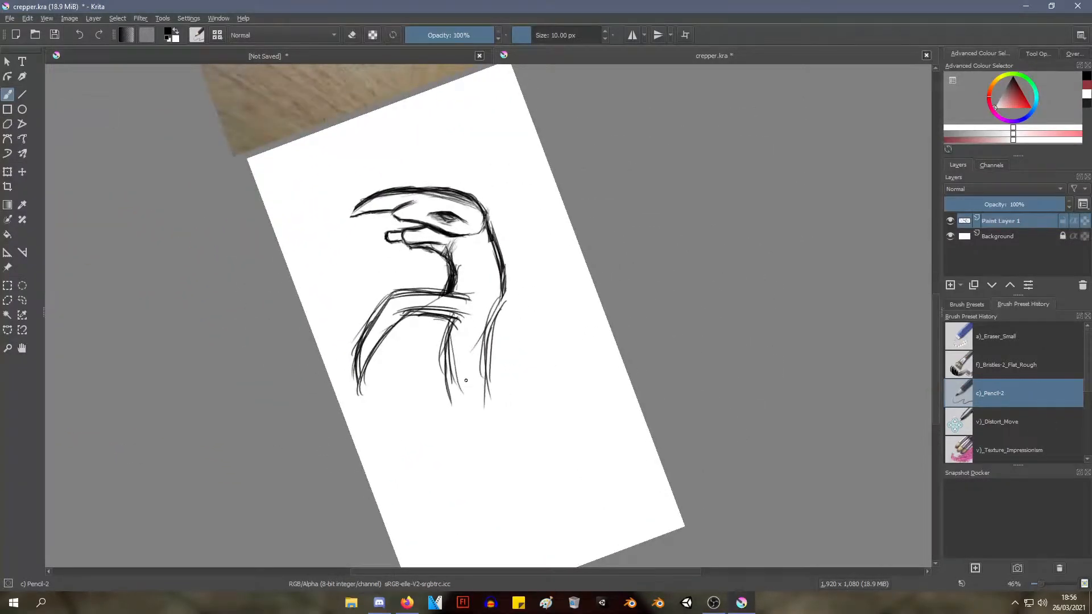
pyautogui.moveTo(446, 318); pyautogui.dragTo(472, 421)
pyautogui.moveTo(506, 303); pyautogui.dragTo(485, 405)
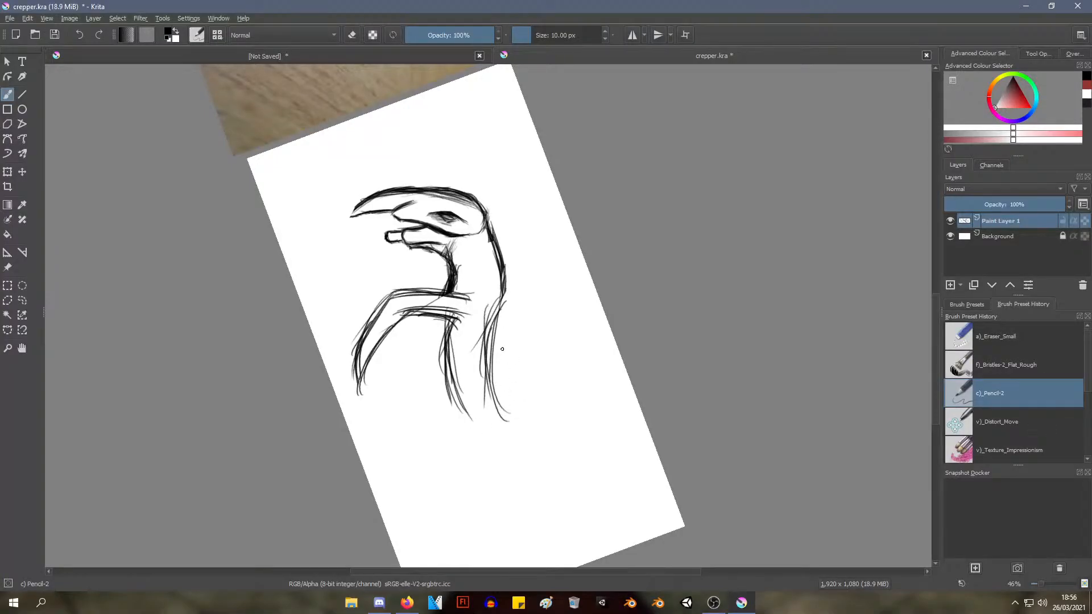
pyautogui.moveTo(485, 333); pyautogui.dragTo(522, 431)
pyautogui.moveTo(457, 398); pyautogui.dragTo(468, 461)
pyautogui.moveTo(450, 385)
pyautogui.mouseDown()
pyautogui.moveTo(476, 457)
pyautogui.moveTo(531, 390)
pyautogui.mouseUp()
pyautogui.moveTo(481, 417); pyautogui.dragTo(539, 391)
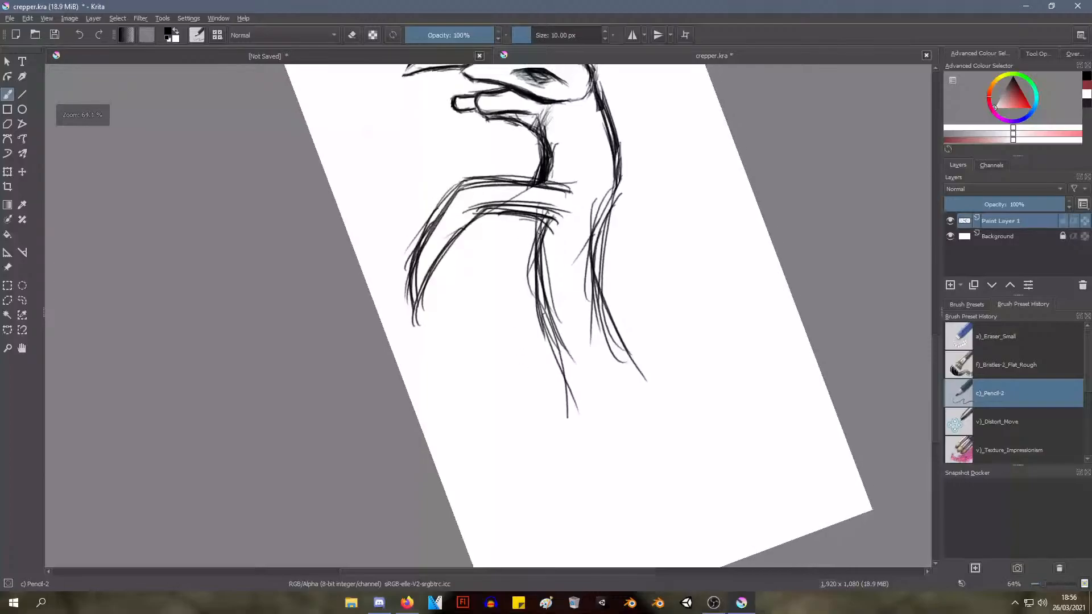
# Thicken the belly line behind the foreleg and sweep its rear end outward in a smooth curve
pyautogui.moveTo(539, 216); pyautogui.dragTo(551, 323)
pyautogui.moveTo(535, 222)
pyautogui.mouseDown()
pyautogui.moveTo(544, 316)
pyautogui.moveTo(553, 319)
pyautogui.mouseUp()
pyautogui.moveTo(529, 216); pyautogui.dragTo(563, 326)
pyautogui.moveTo(535, 251); pyautogui.dragTo(573, 369)
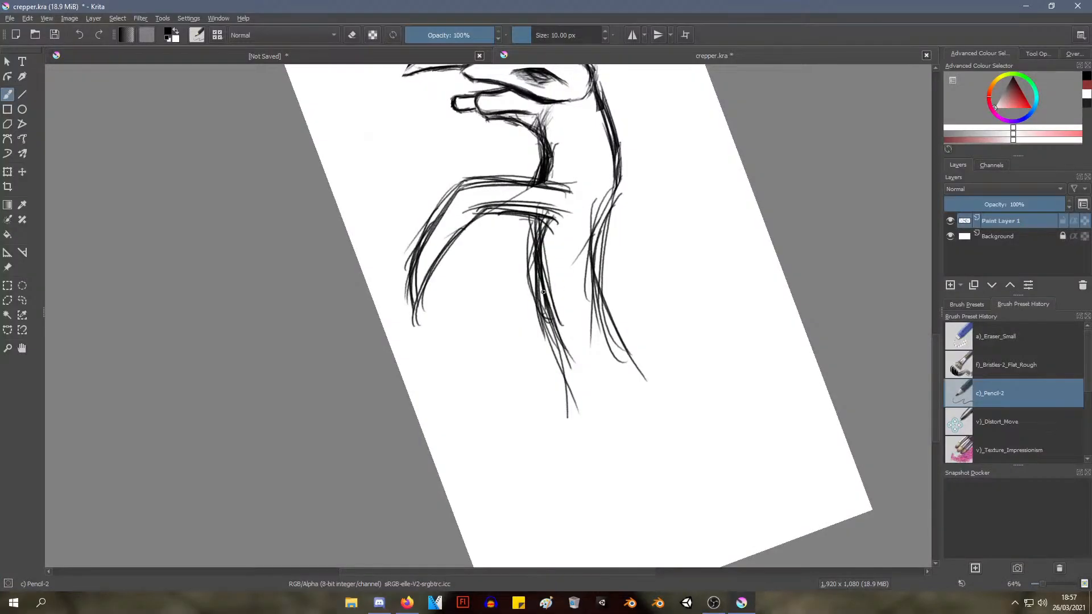
pyautogui.moveTo(538, 286); pyautogui.dragTo(597, 397)
pyautogui.moveTo(547, 332); pyautogui.dragTo(613, 433)
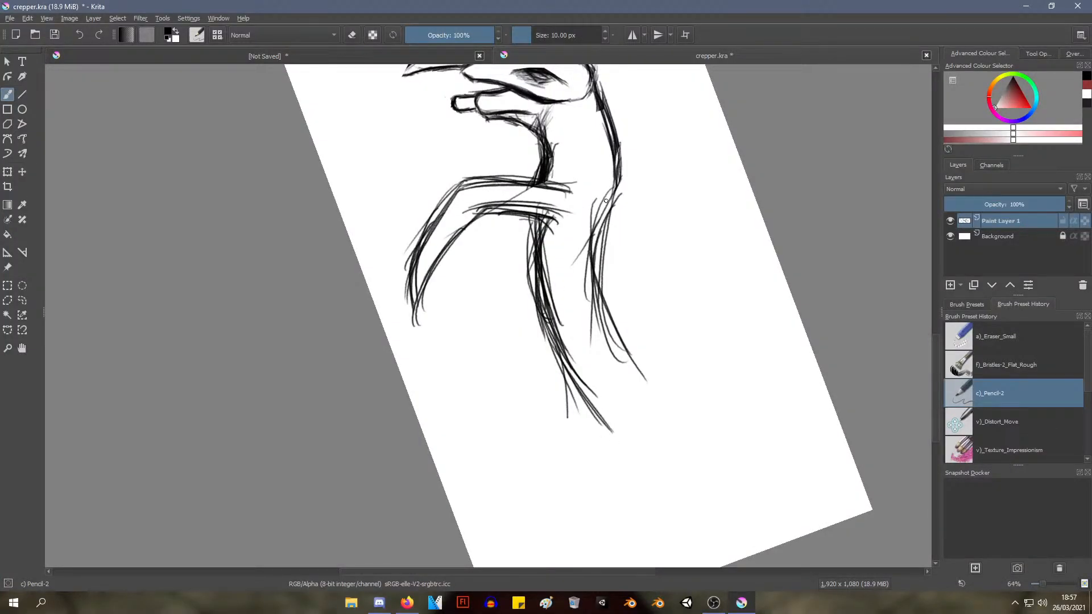
# Reinforce the back line from the shoulder and carry it rearward to match the belly curve
pyautogui.moveTo(606, 201); pyautogui.dragTo(596, 299)
pyautogui.moveTo(619, 171)
pyautogui.mouseDown()
pyautogui.moveTo(594, 262)
pyautogui.moveTo(596, 245)
pyautogui.moveTo(643, 371)
pyautogui.mouseUp()
pyautogui.moveTo(604, 287); pyautogui.dragTo(643, 381)
pyautogui.moveTo(604, 302); pyautogui.dragTo(652, 403)
# Sketch a rounded knee joint around the foreleg's bend, closing its underside across the lower leg
pyautogui.moveTo(517, 242); pyautogui.dragTo(538, 307)
pyautogui.moveTo(561, 330)
pyautogui.mouseDown()
pyautogui.moveTo(546, 309)
pyautogui.moveTo(556, 342)
pyautogui.moveTo(577, 292)
pyautogui.moveTo(539, 363)
pyautogui.moveTo(569, 260)
pyautogui.moveTo(561, 243)
pyautogui.mouseUp()
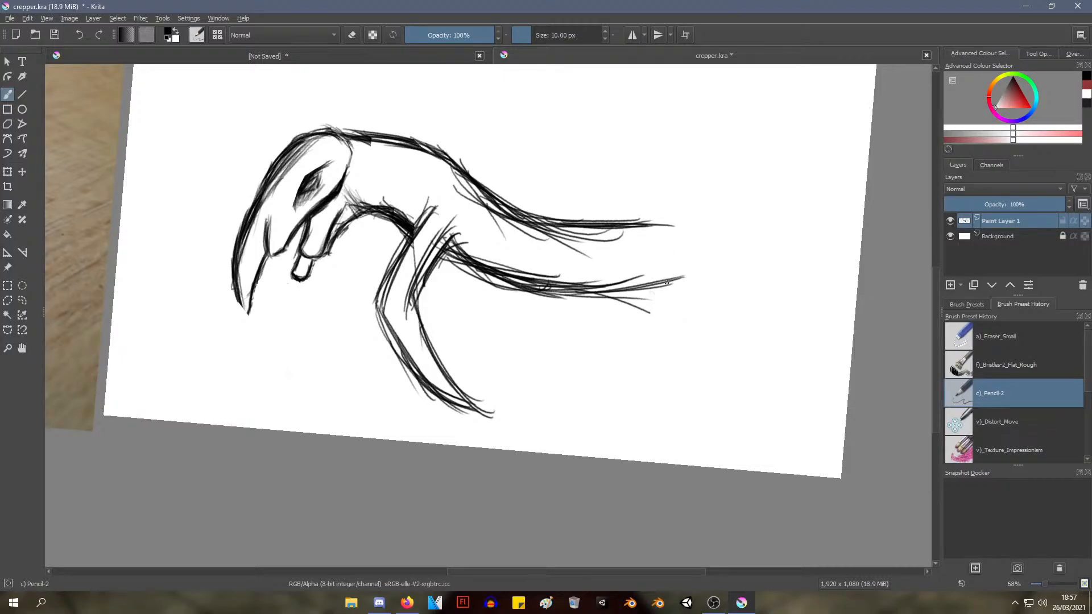
pyautogui.moveTo(411, 300)
pyautogui.mouseDown()
pyautogui.moveTo(416, 326)
pyautogui.moveTo(371, 334)
pyautogui.moveTo(395, 296)
pyautogui.mouseUp()
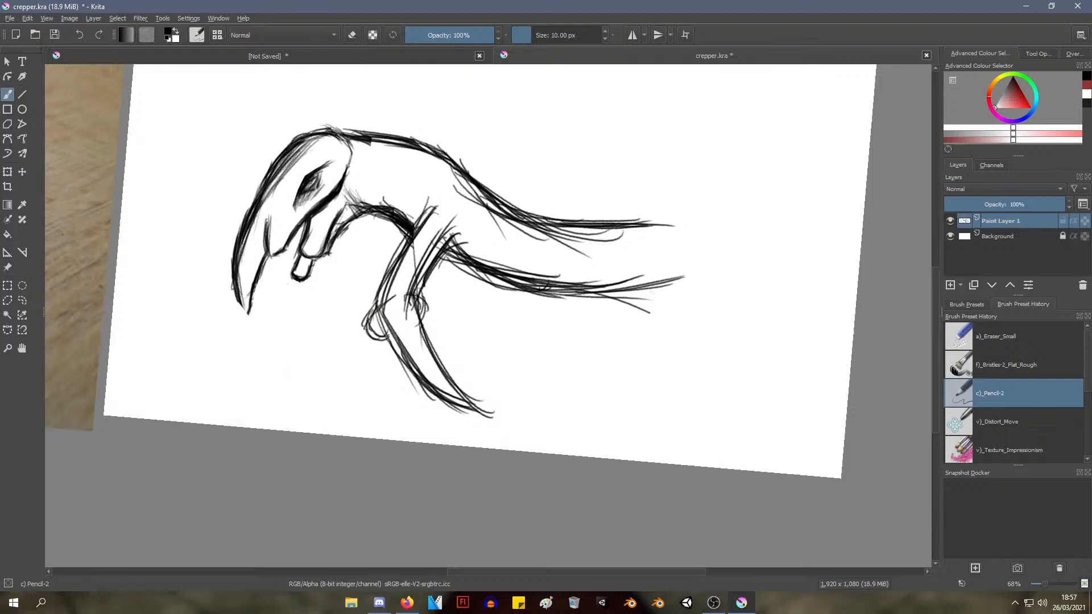
pyautogui.moveTo(385, 338); pyautogui.dragTo(415, 326)
pyautogui.moveTo(454, 290)
pyautogui.mouseDown()
pyautogui.moveTo(440, 333)
pyautogui.moveTo(454, 362)
pyautogui.moveTo(495, 346)
pyautogui.moveTo(478, 390)
pyautogui.moveTo(463, 383)
pyautogui.moveTo(476, 359)
pyautogui.moveTo(473, 368)
pyautogui.mouseUp()
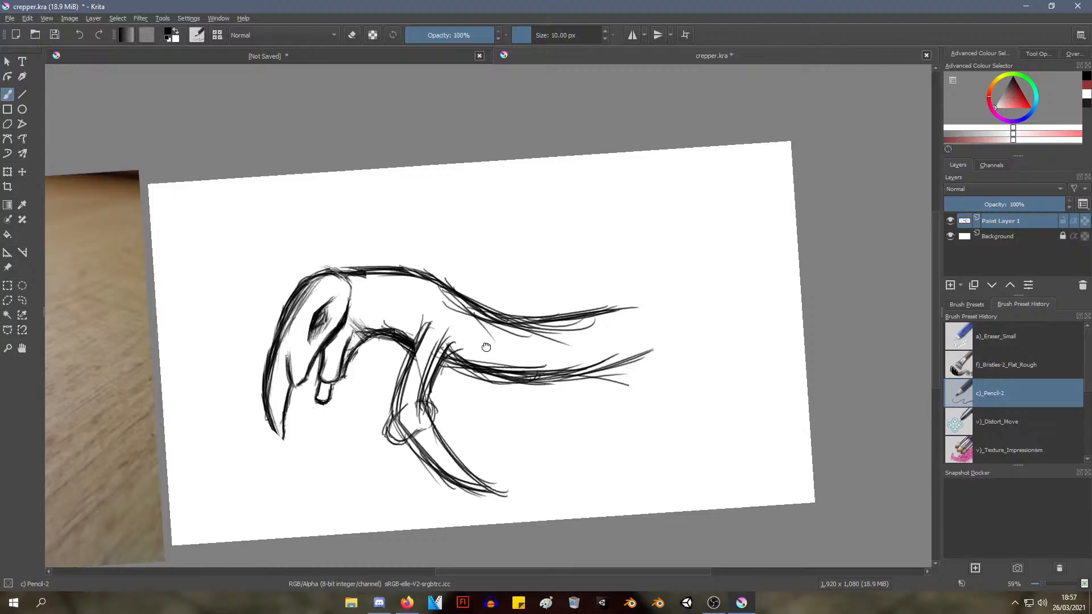
pyautogui.moveTo(487, 349); pyautogui.dragTo(603, 238)
pyautogui.moveTo(591, 289)
pyautogui.mouseDown()
pyautogui.moveTo(580, 298)
pyautogui.moveTo(611, 292)
pyautogui.mouseUp()
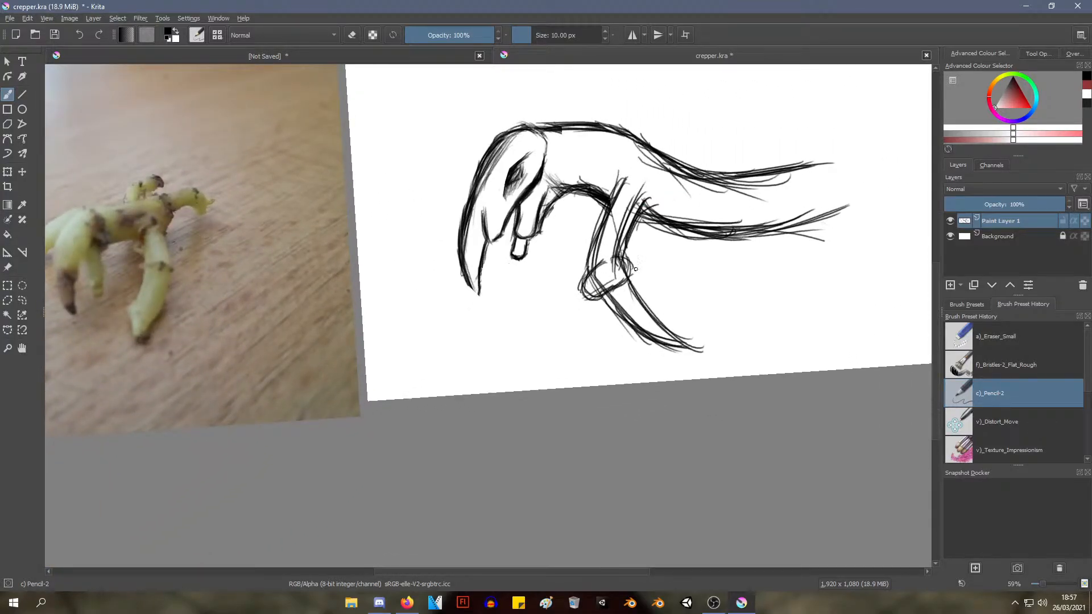
pyautogui.moveTo(659, 215)
pyautogui.mouseDown()
pyautogui.moveTo(520, 242)
pyautogui.moveTo(510, 281)
pyautogui.mouseUp()
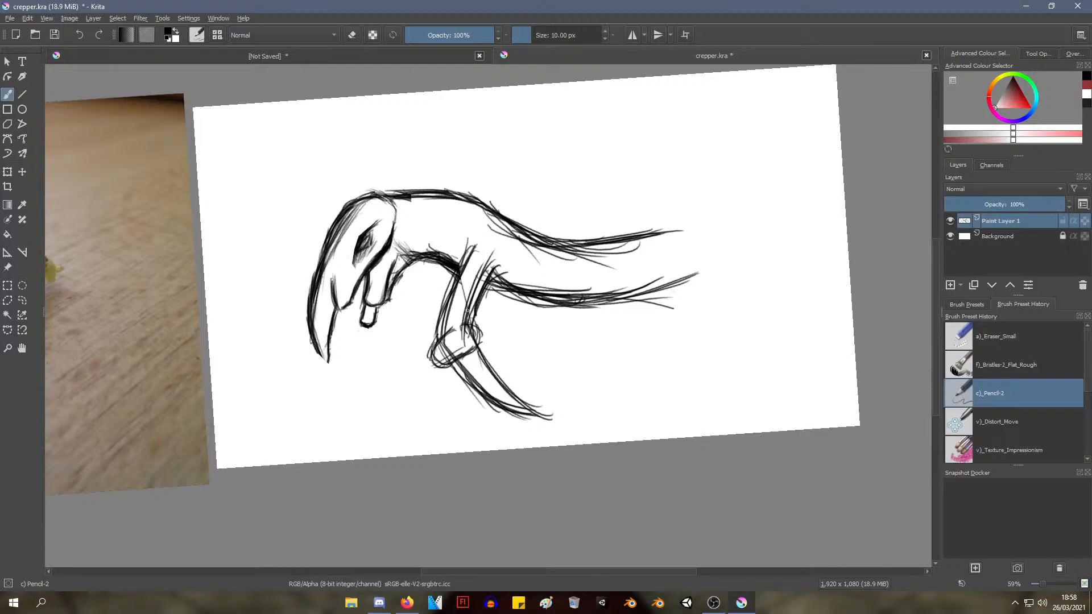
# Mark the shoulder with short curved strokes above the top of the foreleg
pyautogui.moveTo(460, 264); pyautogui.dragTo(475, 245)
pyautogui.moveTo(452, 259); pyautogui.dragTo(467, 251)
pyautogui.moveTo(487, 235); pyautogui.dragTo(509, 249)
# Sketch the upper half of a second foreleg in front of the first, from the throat down to a rounded knee
pyautogui.moveTo(416, 259); pyautogui.dragTo(412, 283)
pyautogui.moveTo(412, 286)
pyautogui.mouseDown()
pyautogui.moveTo(410, 333)
pyautogui.moveTo(411, 293)
pyautogui.moveTo(406, 313)
pyautogui.mouseUp()
pyautogui.moveTo(410, 267)
pyautogui.mouseDown()
pyautogui.moveTo(408, 333)
pyautogui.moveTo(409, 275)
pyautogui.moveTo(420, 336)
pyautogui.moveTo(403, 317)
pyautogui.moveTo(400, 279)
pyautogui.moveTo(424, 325)
pyautogui.moveTo(406, 272)
pyautogui.moveTo(409, 346)
pyautogui.mouseUp()
pyautogui.moveTo(402, 286)
pyautogui.mouseDown()
pyautogui.moveTo(410, 343)
pyautogui.moveTo(427, 354)
pyautogui.moveTo(383, 328)
pyautogui.moveTo(413, 354)
pyautogui.moveTo(398, 343)
pyautogui.moveTo(409, 338)
pyautogui.moveTo(421, 363)
pyautogui.mouseUp()
pyautogui.moveTo(435, 323)
pyautogui.mouseDown()
pyautogui.moveTo(422, 358)
pyautogui.moveTo(431, 323)
pyautogui.moveTo(403, 363)
pyautogui.moveTo(406, 345)
pyautogui.moveTo(409, 360)
pyautogui.moveTo(434, 342)
pyautogui.moveTo(414, 367)
pyautogui.mouseUp()
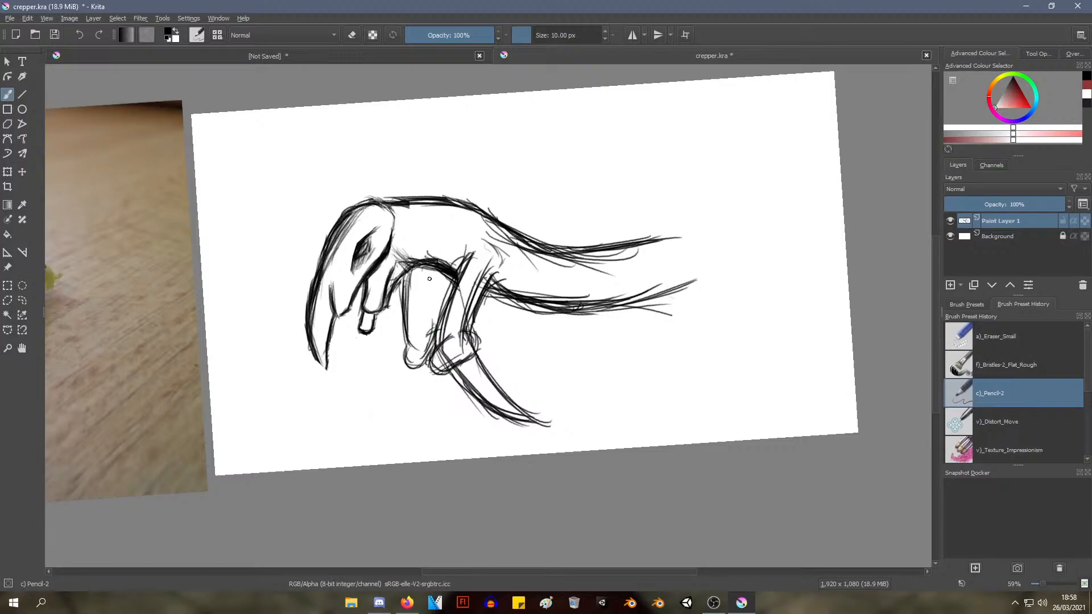
pyautogui.moveTo(430, 279); pyautogui.dragTo(430, 332)
# Draw the second foreleg's lower half as a claw curving backward from the knee to a point
pyautogui.moveTo(419, 370); pyautogui.dragTo(461, 408)
pyautogui.moveTo(421, 367)
pyautogui.mouseDown()
pyautogui.moveTo(464, 415)
pyautogui.moveTo(446, 376)
pyautogui.moveTo(466, 412)
pyautogui.mouseUp()
pyautogui.moveTo(444, 374); pyautogui.dragTo(467, 414)
# Sketch a lower back line inside the existing one, building it up with repeated strokes toward the body's rear end
pyautogui.moveTo(494, 253)
pyautogui.mouseDown()
pyautogui.moveTo(473, 316)
pyautogui.moveTo(461, 290)
pyautogui.mouseUp()
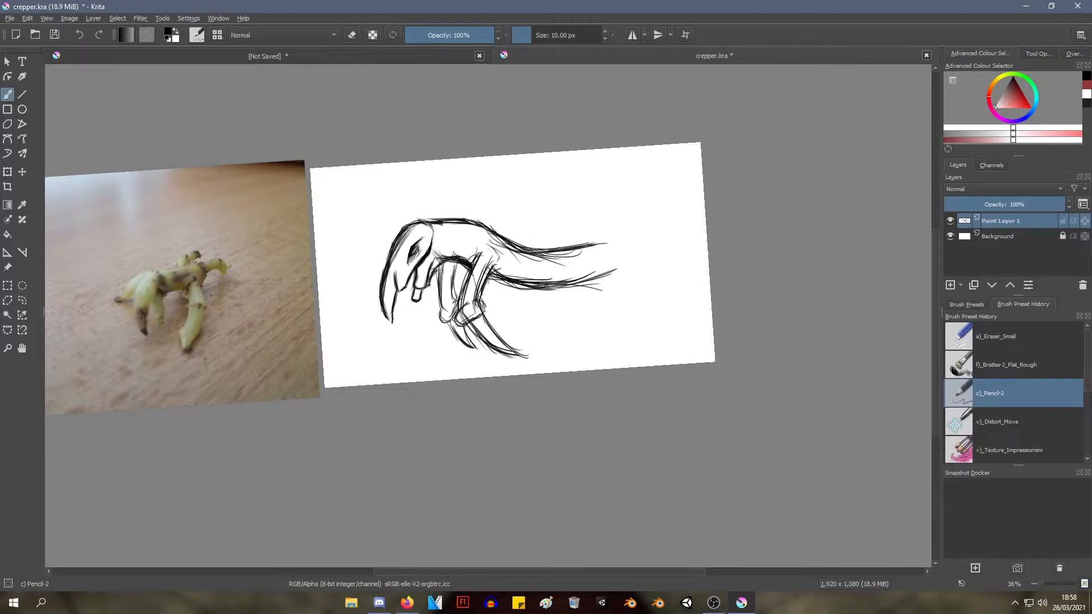
pyautogui.moveTo(419, 466); pyautogui.dragTo(405, 590)
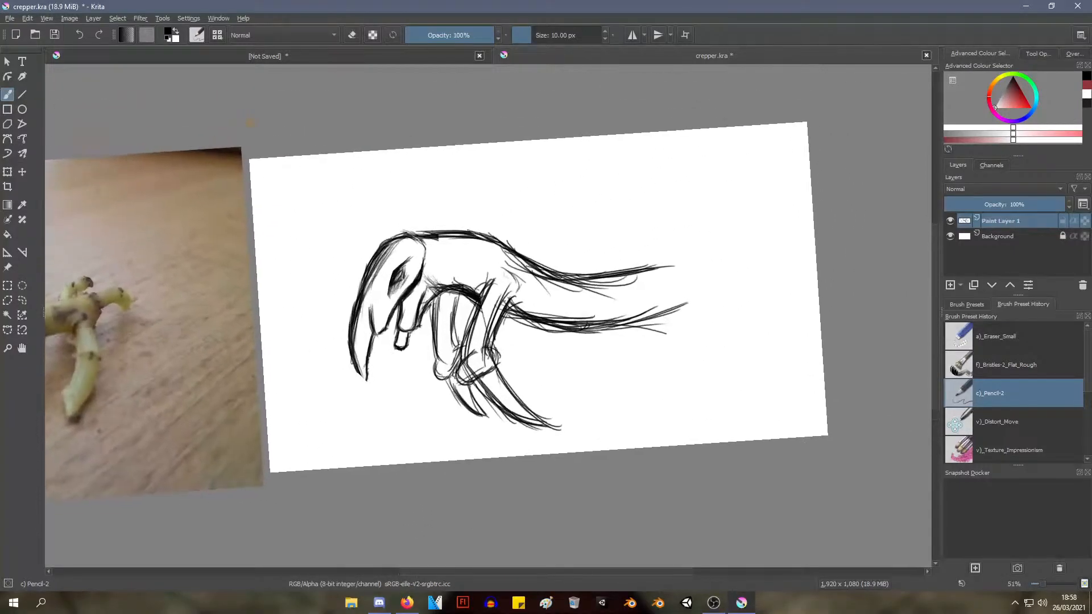
pyautogui.moveTo(384, 552); pyautogui.dragTo(326, 284)
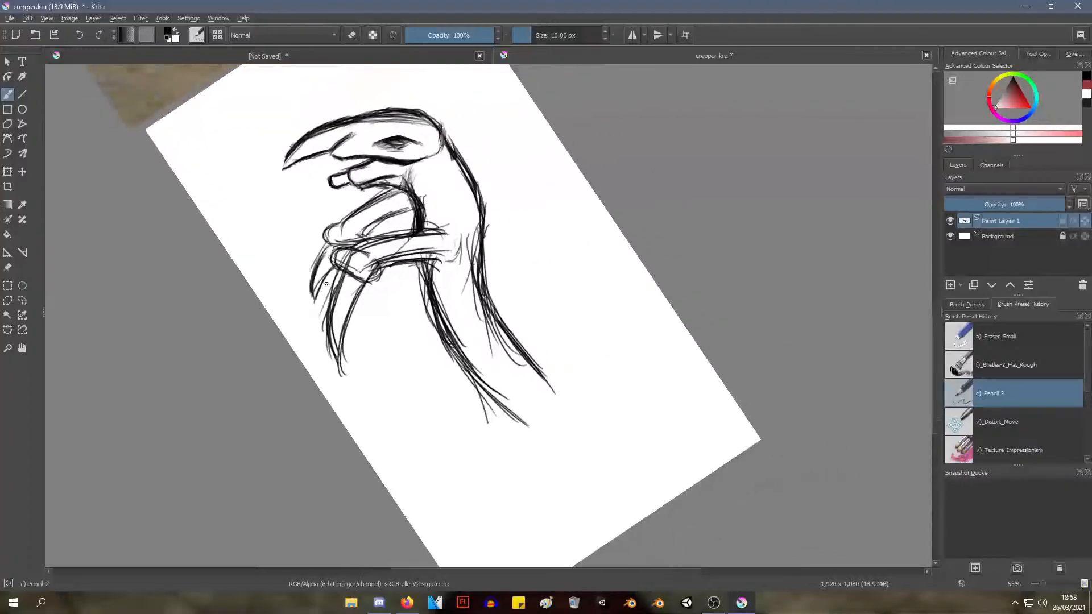
pyautogui.moveTo(479, 272); pyautogui.dragTo(507, 402)
pyautogui.moveTo(482, 295); pyautogui.dragTo(523, 397)
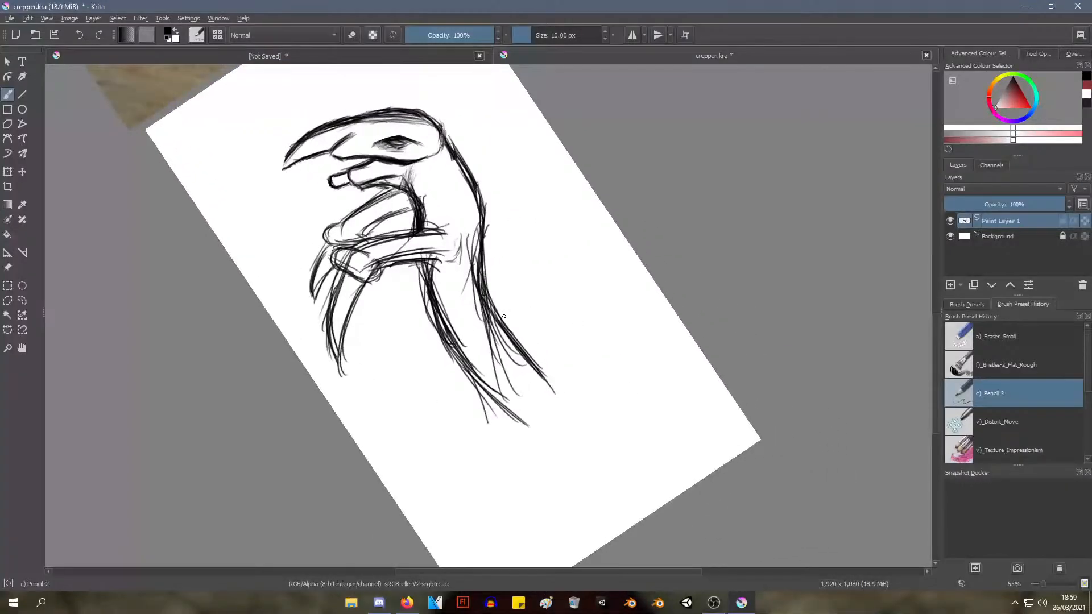
pyautogui.moveTo(486, 316)
pyautogui.mouseDown()
pyautogui.moveTo(528, 408)
pyautogui.moveTo(537, 405)
pyautogui.mouseUp()
pyautogui.moveTo(490, 292); pyautogui.dragTo(536, 396)
pyautogui.moveTo(490, 322); pyautogui.dragTo(537, 404)
pyautogui.moveTo(488, 312); pyautogui.dragTo(541, 406)
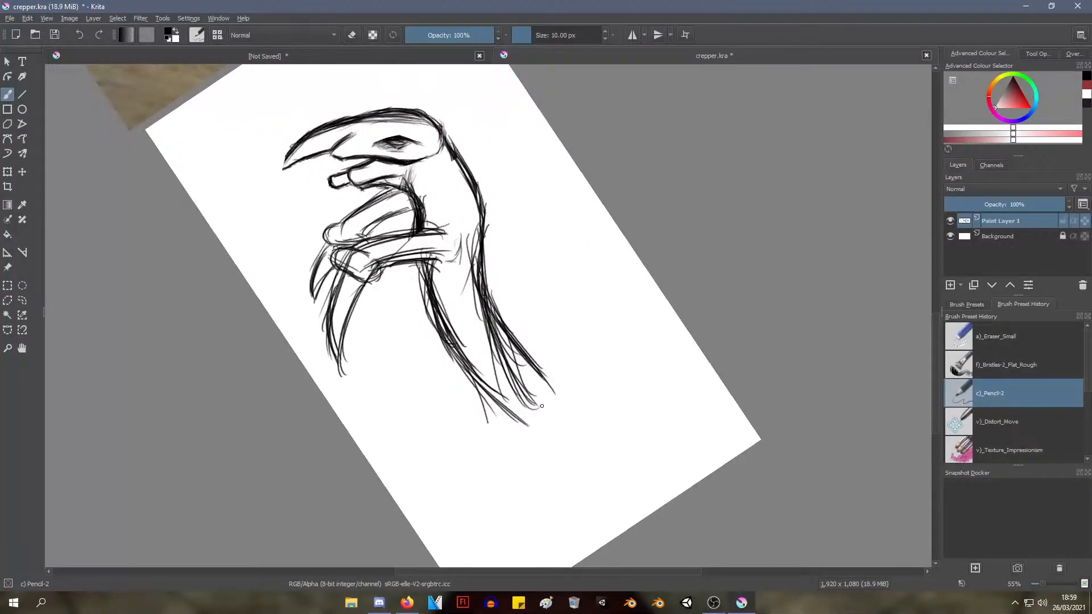
pyautogui.moveTo(499, 299); pyautogui.dragTo(529, 405)
pyautogui.moveTo(497, 346); pyautogui.dragTo(539, 409)
# Erase the outer back line toward the body's rear end with the Eraser Small brush
pyautogui.moveTo(471, 348); pyautogui.dragTo(534, 341)
pyautogui.scroll(1, 488, 353)
pyautogui.scroll(-1, 490, 358)
pyautogui.rightClick(522, 233)
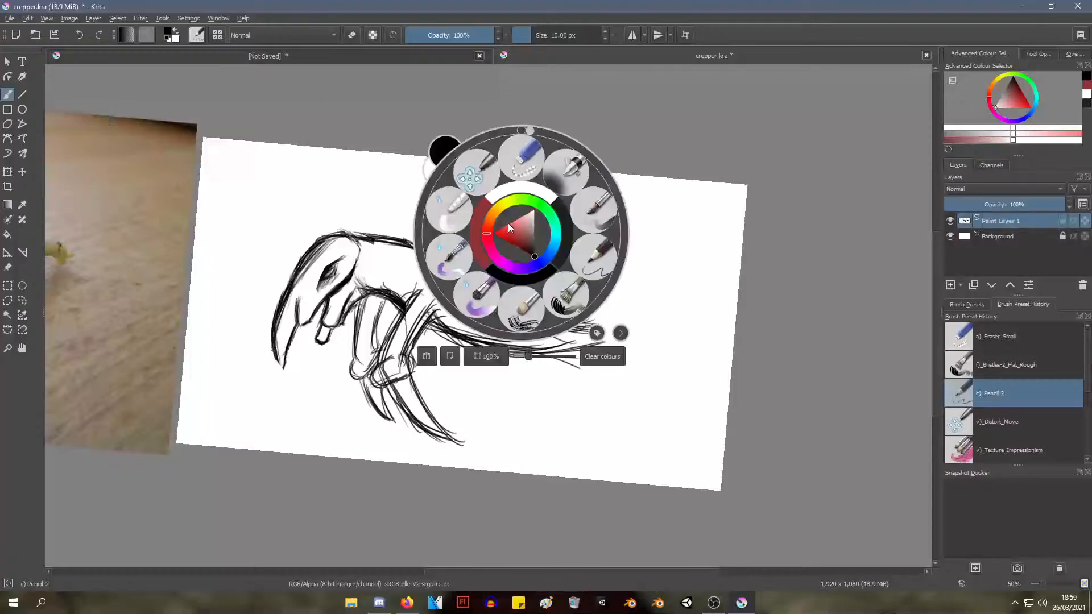
pyautogui.click(526, 157)
pyautogui.moveTo(582, 314)
pyautogui.mouseDown()
pyautogui.moveTo(533, 306)
pyautogui.moveTo(505, 280)
pyautogui.moveTo(550, 311)
pyautogui.moveTo(518, 306)
pyautogui.moveTo(488, 279)
pyautogui.moveTo(604, 306)
pyautogui.moveTo(588, 326)
pyautogui.moveTo(547, 304)
pyautogui.moveTo(535, 313)
pyautogui.moveTo(508, 266)
pyautogui.moveTo(475, 256)
pyautogui.moveTo(499, 294)
pyautogui.moveTo(470, 270)
pyautogui.moveTo(529, 309)
pyautogui.moveTo(478, 261)
pyautogui.mouseUp()
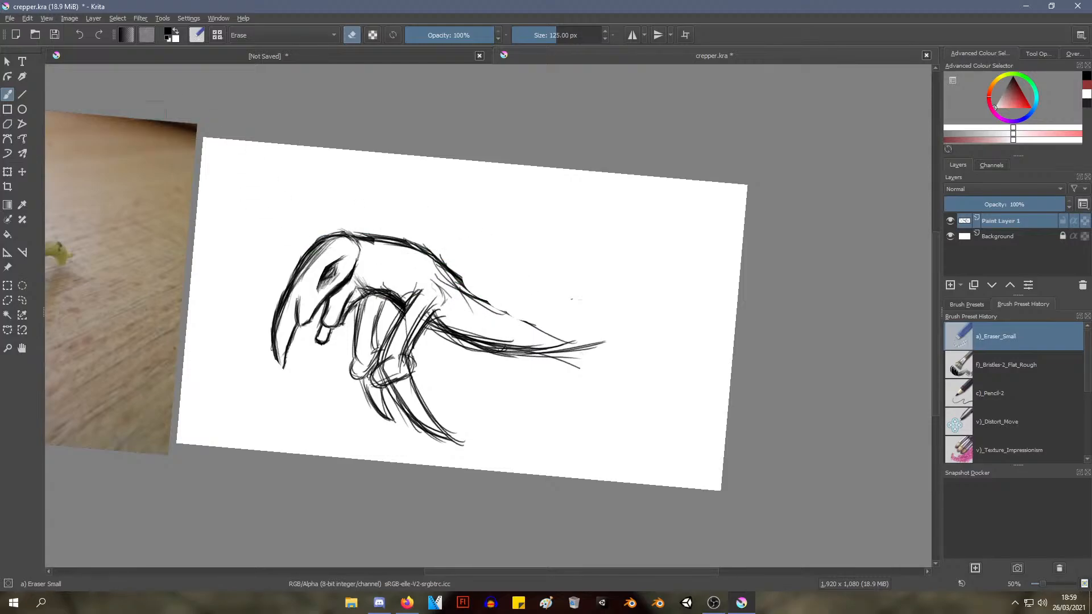
# With the Pencil-2 brush, curl the body's rear end downward into a short hooked tip
pyautogui.rightClick(391, 184)
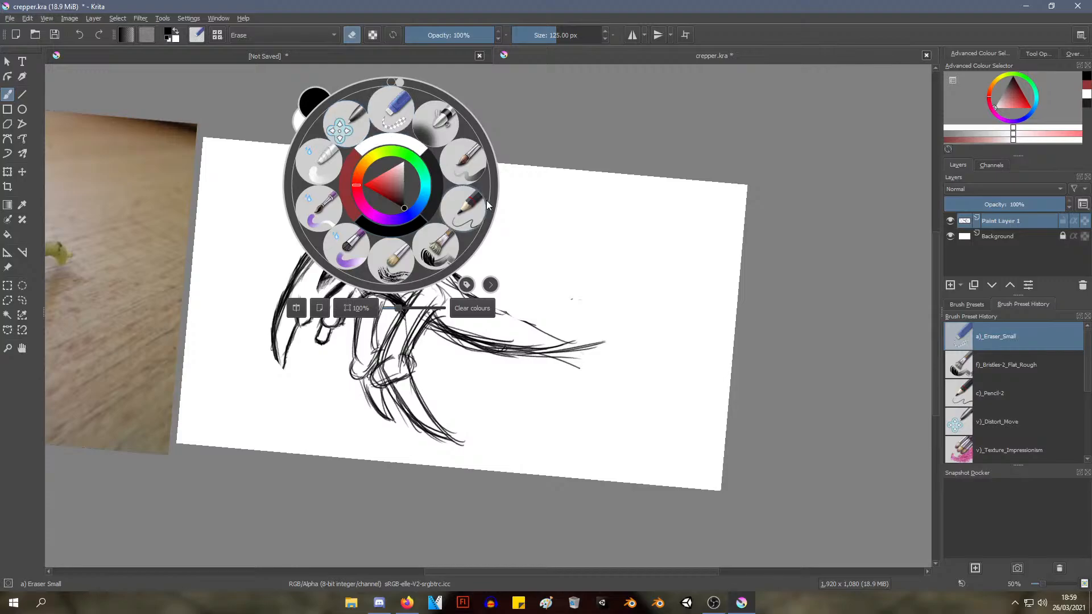
pyautogui.click(465, 207)
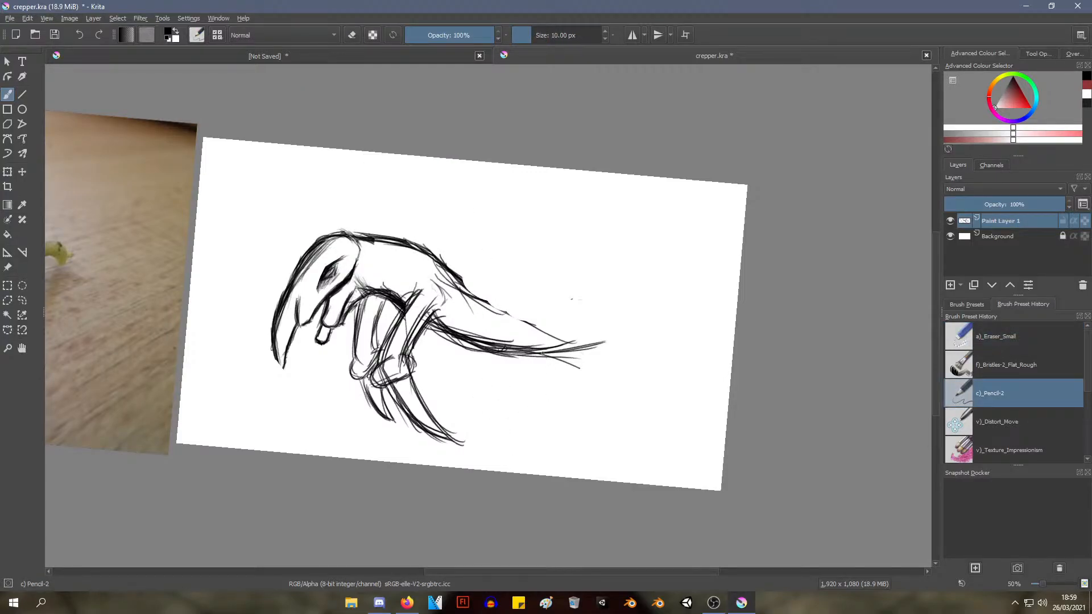
pyautogui.moveTo(542, 353)
pyautogui.mouseDown()
pyautogui.moveTo(569, 390)
pyautogui.moveTo(581, 375)
pyautogui.moveTo(559, 397)
pyautogui.mouseUp()
pyautogui.moveTo(577, 354)
pyautogui.mouseDown()
pyautogui.moveTo(559, 394)
pyautogui.moveTo(584, 363)
pyautogui.moveTo(573, 391)
pyautogui.moveTo(580, 373)
pyautogui.mouseUp()
pyautogui.moveTo(573, 325); pyautogui.dragTo(585, 375)
pyautogui.moveTo(585, 330); pyautogui.dragTo(571, 392)
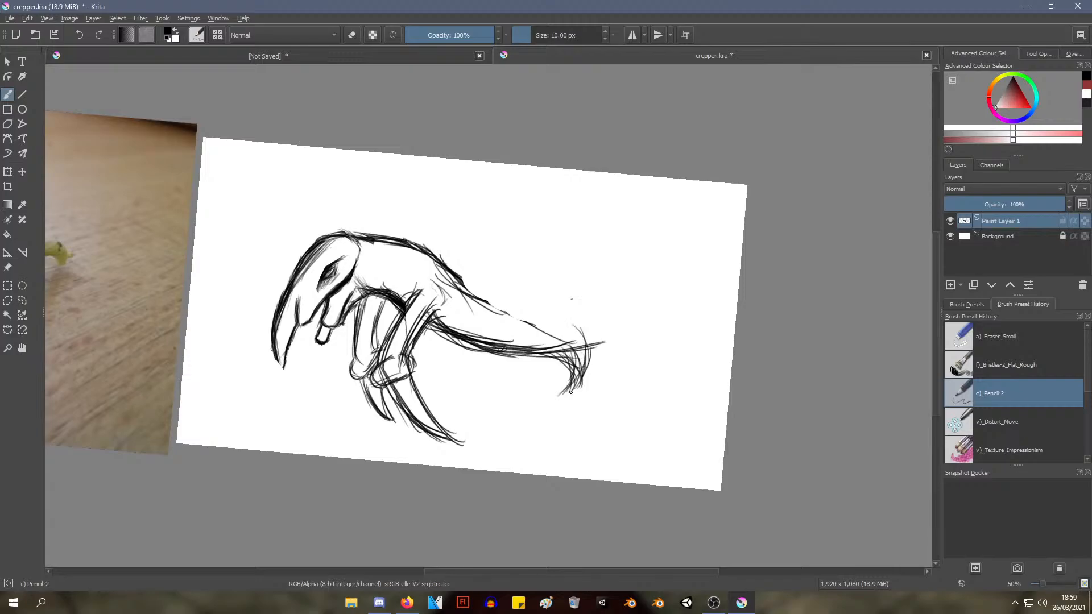
# Redraw the back line from the shoulder down to the hooked tip with overlapping strokes
pyautogui.moveTo(463, 281); pyautogui.dragTo(586, 348)
pyautogui.moveTo(544, 314); pyautogui.dragTo(594, 357)
pyautogui.moveTo(566, 318); pyautogui.dragTo(605, 377)
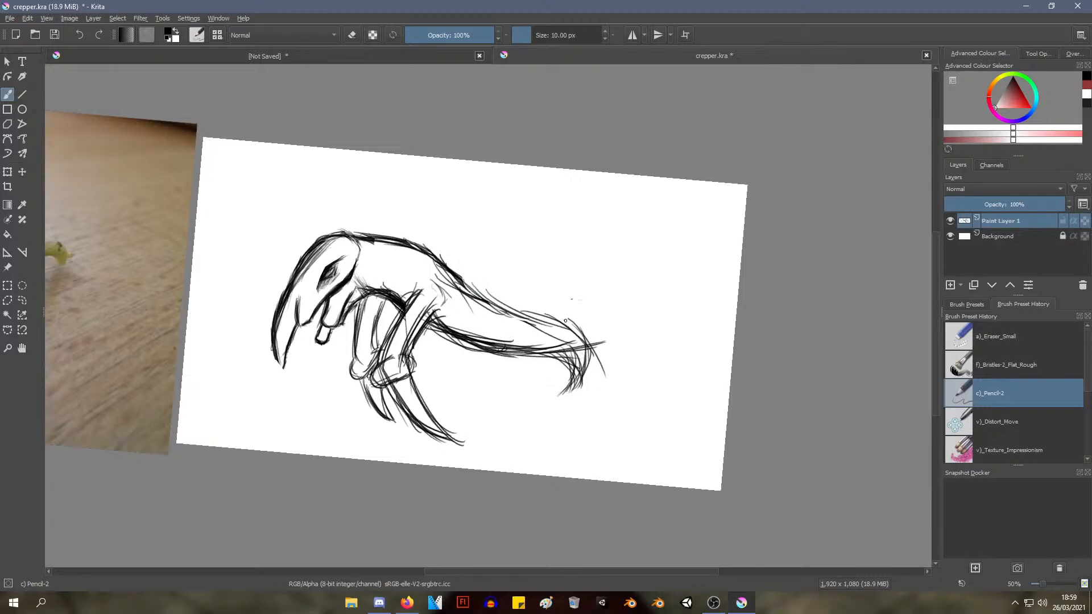
pyautogui.moveTo(510, 307)
pyautogui.mouseDown()
pyautogui.moveTo(581, 339)
pyautogui.moveTo(592, 369)
pyautogui.mouseUp()
pyautogui.moveTo(592, 340)
pyautogui.mouseDown()
pyautogui.moveTo(577, 393)
pyautogui.moveTo(560, 396)
pyautogui.mouseUp()
pyautogui.moveTo(530, 347); pyautogui.dragTo(576, 362)
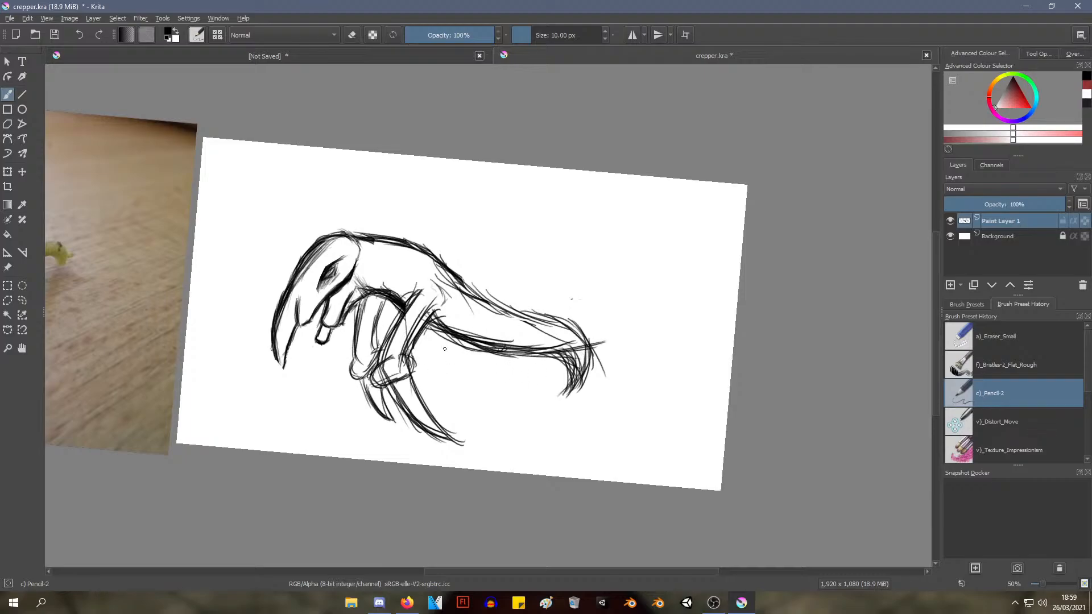
pyautogui.moveTo(467, 296); pyautogui.dragTo(512, 326)
pyautogui.moveTo(456, 262)
pyautogui.mouseDown()
pyautogui.moveTo(524, 311)
pyautogui.moveTo(562, 315)
pyautogui.moveTo(574, 364)
pyautogui.mouseUp()
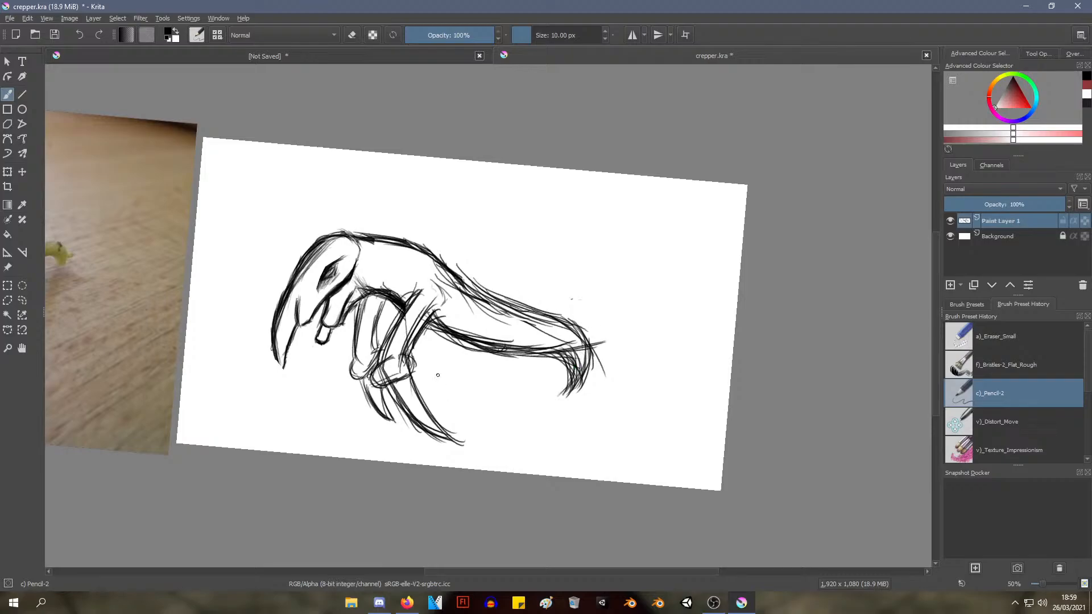
# Erase the hooked tip and the back line just behind the shoulder with the Eraser Small brush
pyautogui.moveTo(464, 204)
pyautogui.mouseDown()
pyautogui.moveTo(426, 229)
pyautogui.moveTo(460, 246)
pyautogui.moveTo(483, 219)
pyautogui.moveTo(472, 231)
pyautogui.mouseUp()
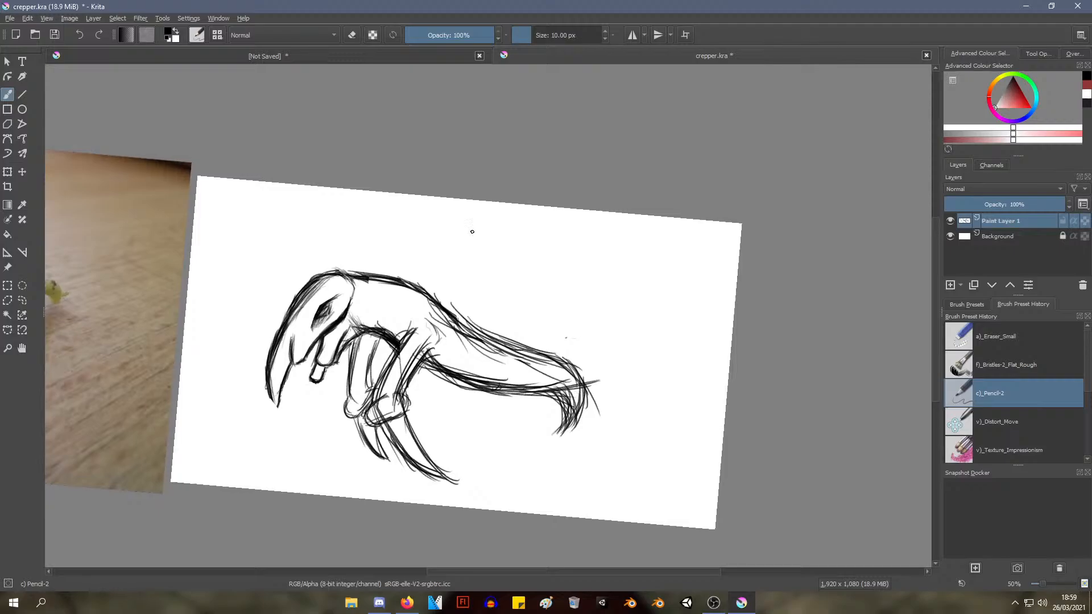
pyautogui.rightClick(591, 374)
pyautogui.click(595, 296)
pyautogui.moveTo(546, 420)
pyautogui.mouseDown()
pyautogui.moveTo(609, 385)
pyautogui.moveTo(597, 404)
pyautogui.moveTo(548, 419)
pyautogui.moveTo(529, 402)
pyautogui.moveTo(592, 401)
pyautogui.moveTo(538, 407)
pyautogui.moveTo(596, 378)
pyautogui.mouseUp()
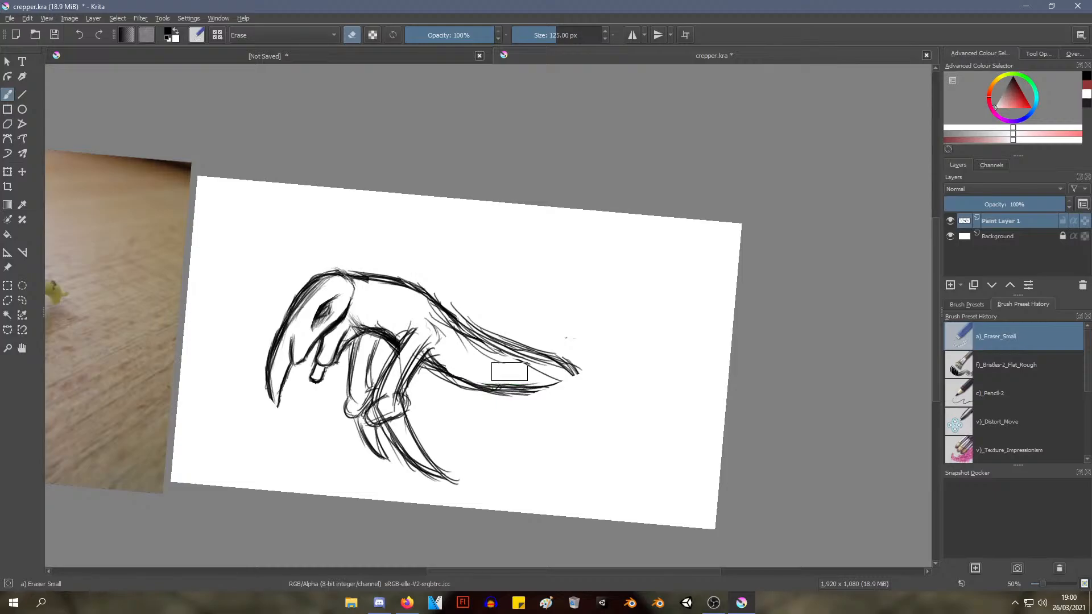
pyautogui.moveTo(510, 371)
pyautogui.mouseDown()
pyautogui.moveTo(497, 380)
pyautogui.moveTo(512, 336)
pyautogui.moveTo(480, 329)
pyautogui.moveTo(465, 295)
pyautogui.moveTo(474, 310)
pyautogui.moveTo(456, 318)
pyautogui.moveTo(436, 310)
pyautogui.mouseUp()
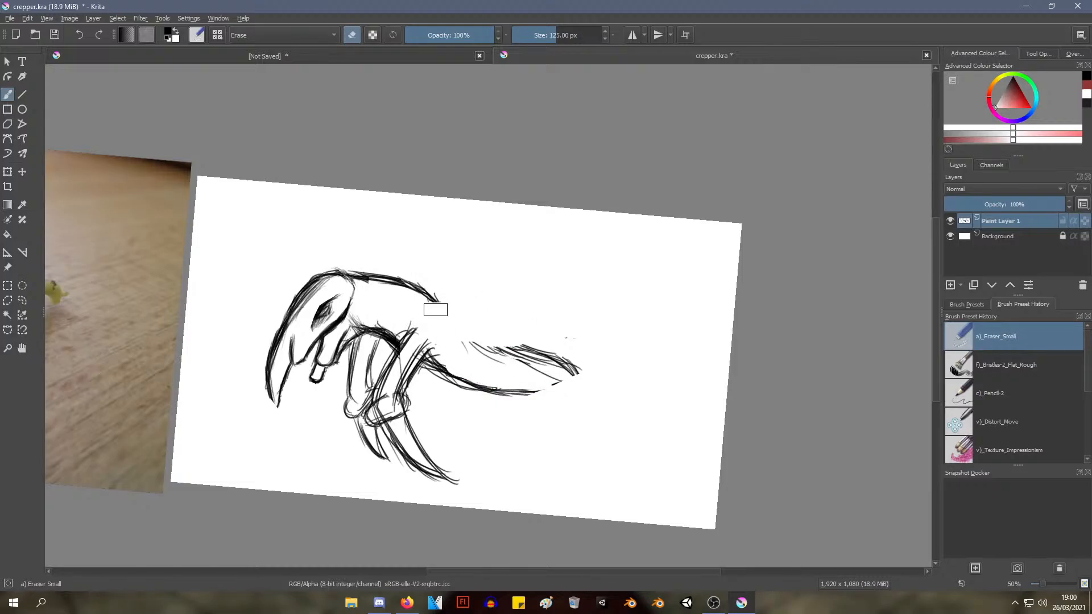
# With the Pencil-2 brush, outline a rounded stub rising backward from the shoulder, in line with the near foreleg
pyautogui.rightClick(502, 295)
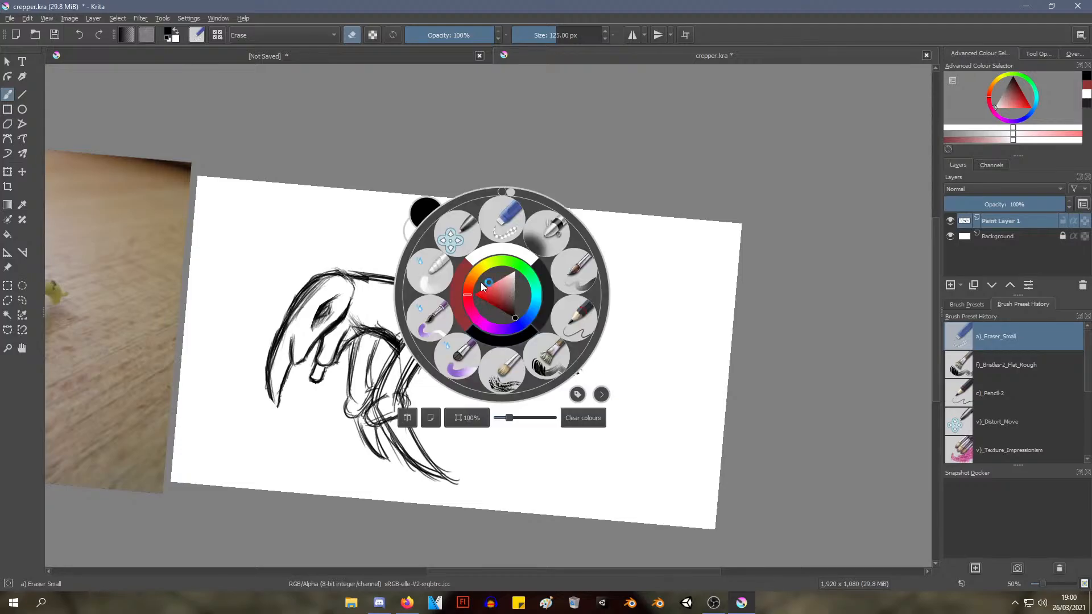
pyautogui.click(575, 314)
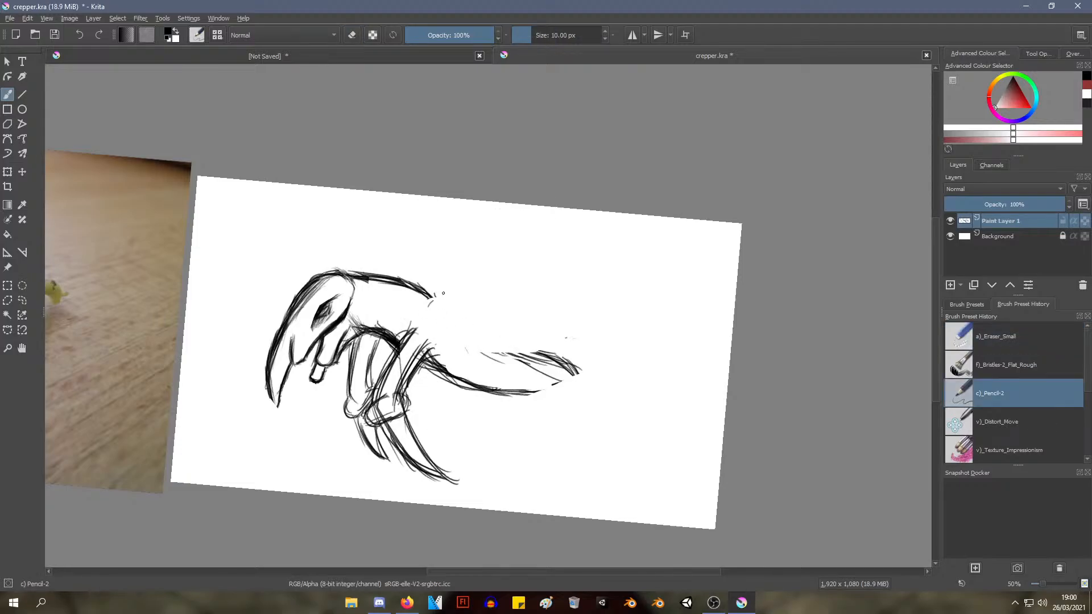
pyautogui.moveTo(430, 299); pyautogui.dragTo(458, 294)
pyautogui.moveTo(418, 301)
pyautogui.mouseDown()
pyautogui.moveTo(469, 305)
pyautogui.moveTo(430, 342)
pyautogui.mouseUp()
pyautogui.moveTo(461, 317); pyautogui.dragTo(445, 341)
pyautogui.moveTo(470, 297)
pyautogui.mouseDown()
pyautogui.moveTo(430, 348)
pyautogui.moveTo(414, 349)
pyautogui.mouseUp()
pyautogui.moveTo(443, 312); pyautogui.dragTo(406, 329)
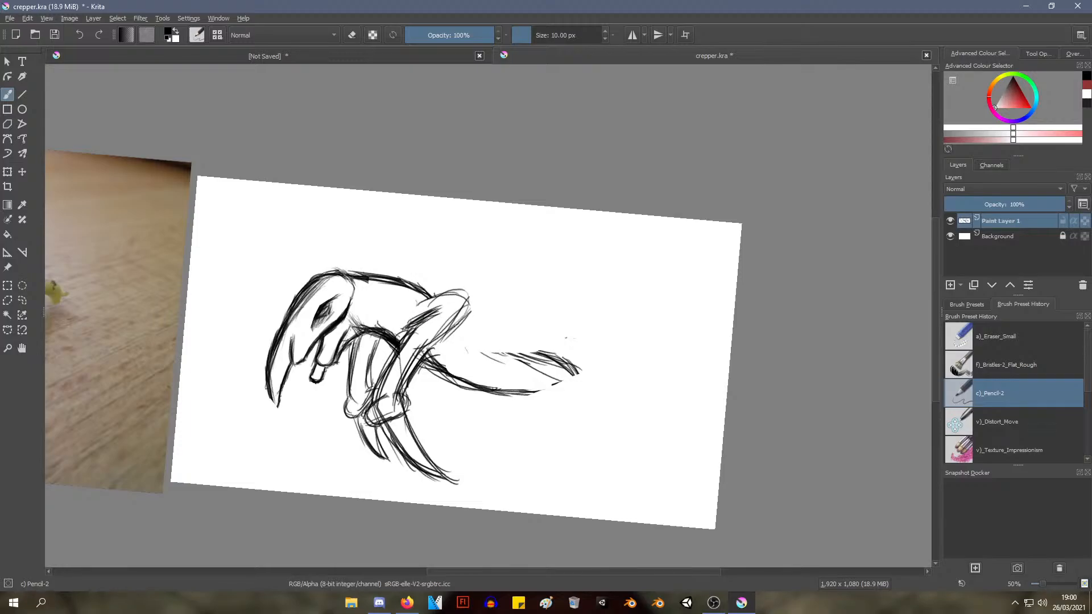
# Strengthen the stub's underside down into the foreleg and extend its upper edge to a narrower tip
pyautogui.moveTo(462, 309); pyautogui.dragTo(427, 347)
pyautogui.moveTo(433, 313)
pyautogui.mouseDown()
pyautogui.moveTo(404, 341)
pyautogui.moveTo(402, 396)
pyautogui.mouseUp()
pyautogui.moveTo(424, 300)
pyautogui.mouseDown()
pyautogui.moveTo(455, 289)
pyautogui.moveTo(446, 290)
pyautogui.moveTo(458, 310)
pyautogui.moveTo(444, 320)
pyautogui.moveTo(414, 302)
pyautogui.moveTo(461, 285)
pyautogui.mouseUp()
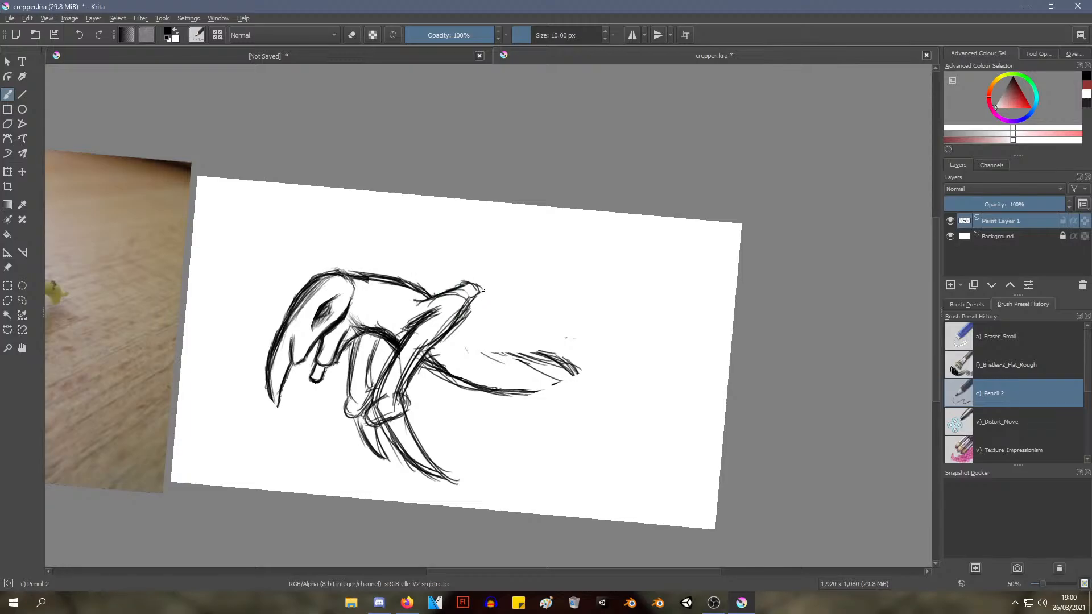
# Sketch a small rounded stub on top of the creature's back, between the head and the shoulder
pyautogui.moveTo(566, 245); pyautogui.dragTo(534, 260)
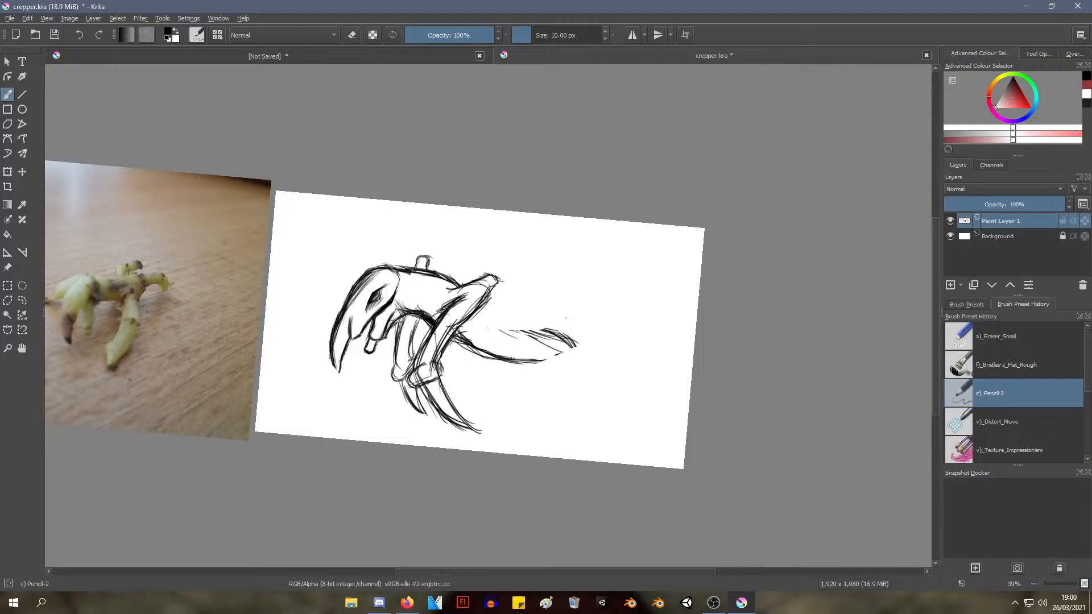
pyautogui.moveTo(402, 320)
pyautogui.mouseDown()
pyautogui.moveTo(396, 357)
pyautogui.moveTo(411, 353)
pyautogui.mouseUp()
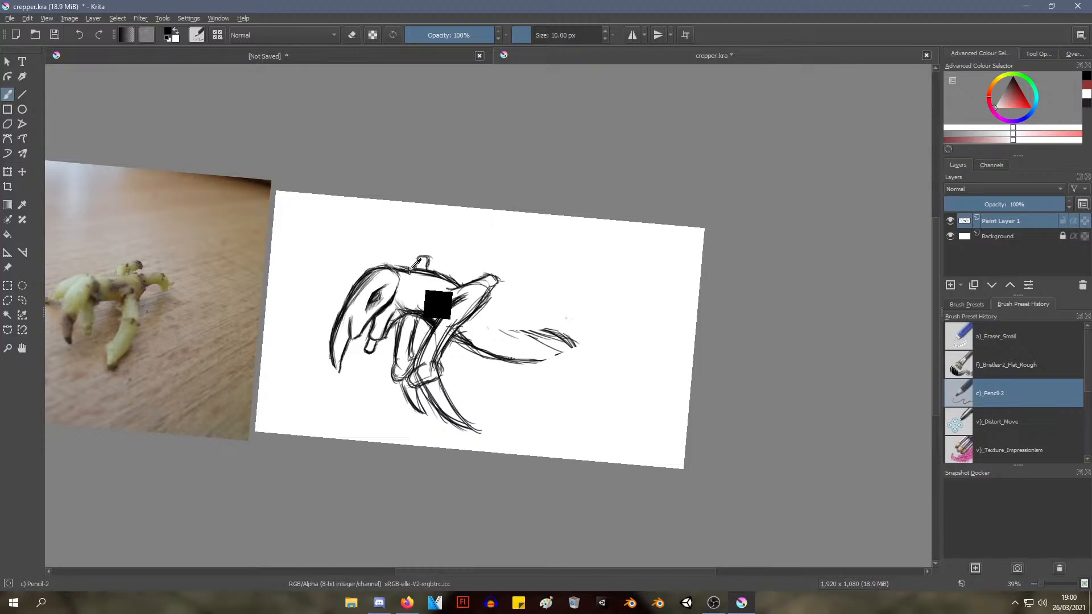
pyautogui.moveTo(451, 186)
pyautogui.mouseDown()
pyautogui.moveTo(422, 222)
pyautogui.moveTo(423, 187)
pyautogui.mouseUp()
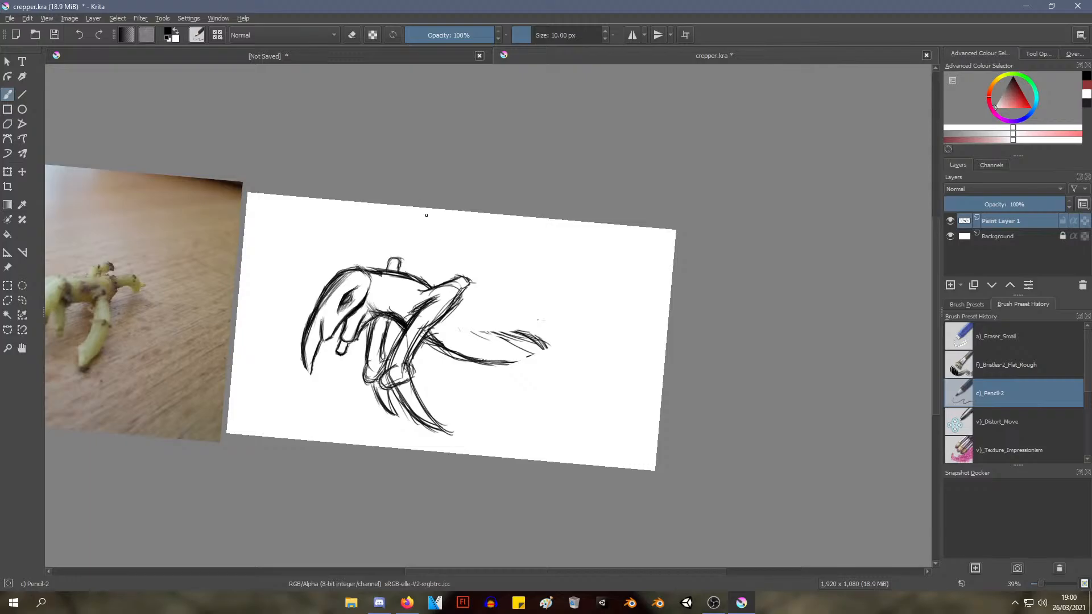
pyautogui.moveTo(406, 256)
pyautogui.mouseDown()
pyautogui.moveTo(438, 216)
pyautogui.moveTo(419, 229)
pyautogui.mouseUp()
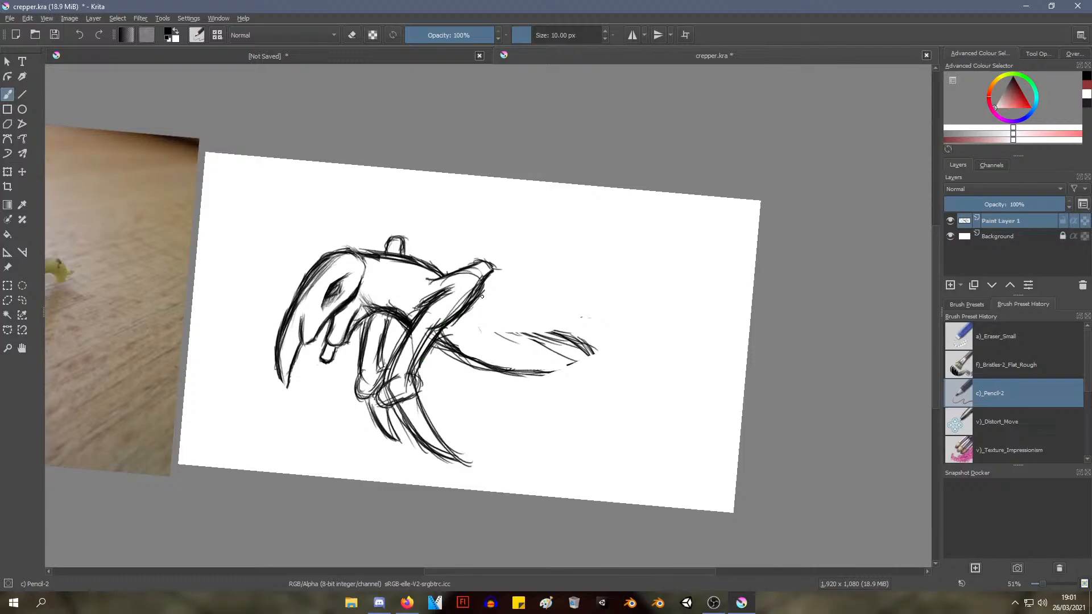
# Add strokes to the raised stub's underside and the line at its base, and set the Eraser Small brush to 4.63 px
pyautogui.moveTo(484, 280); pyautogui.dragTo(471, 306)
pyautogui.moveTo(423, 278); pyautogui.dragTo(436, 281)
pyautogui.rightClick(470, 280)
pyautogui.click(473, 203)
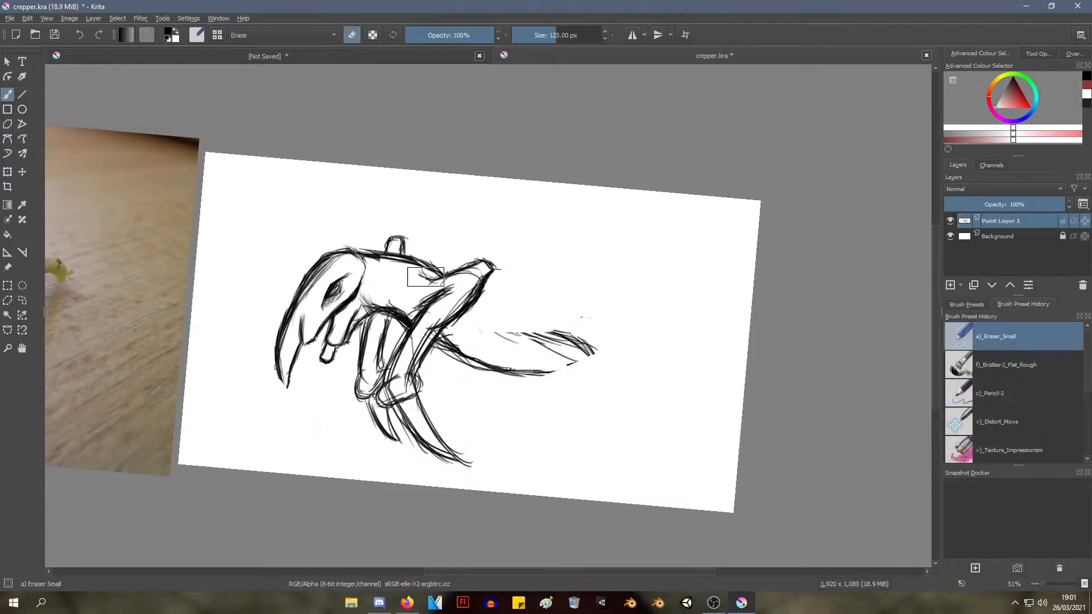
pyautogui.rightClick(421, 276)
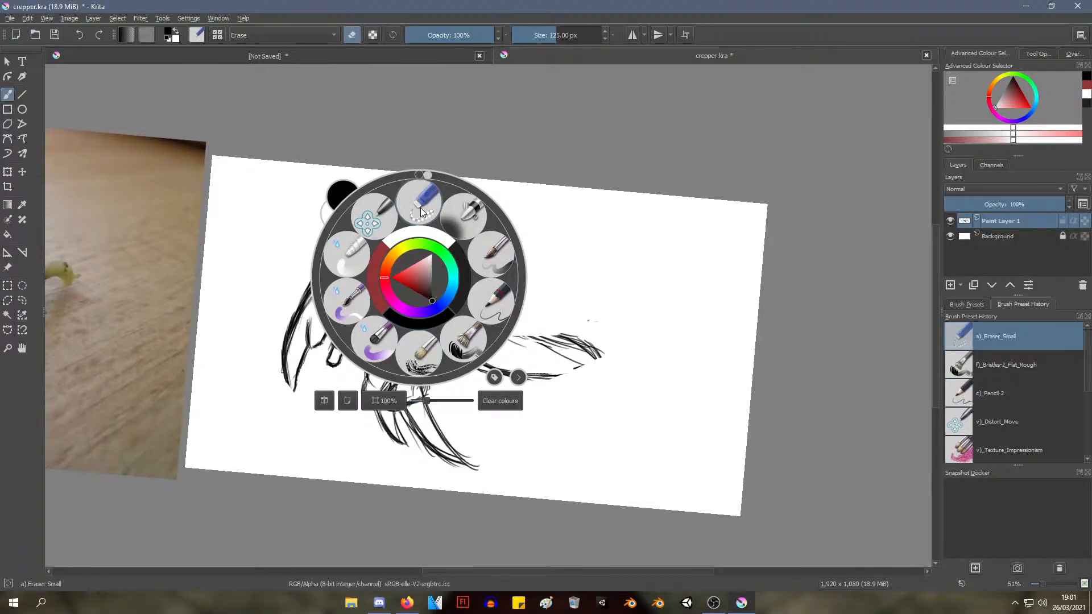
pyautogui.moveTo(550, 33); pyautogui.dragTo(527, 34)
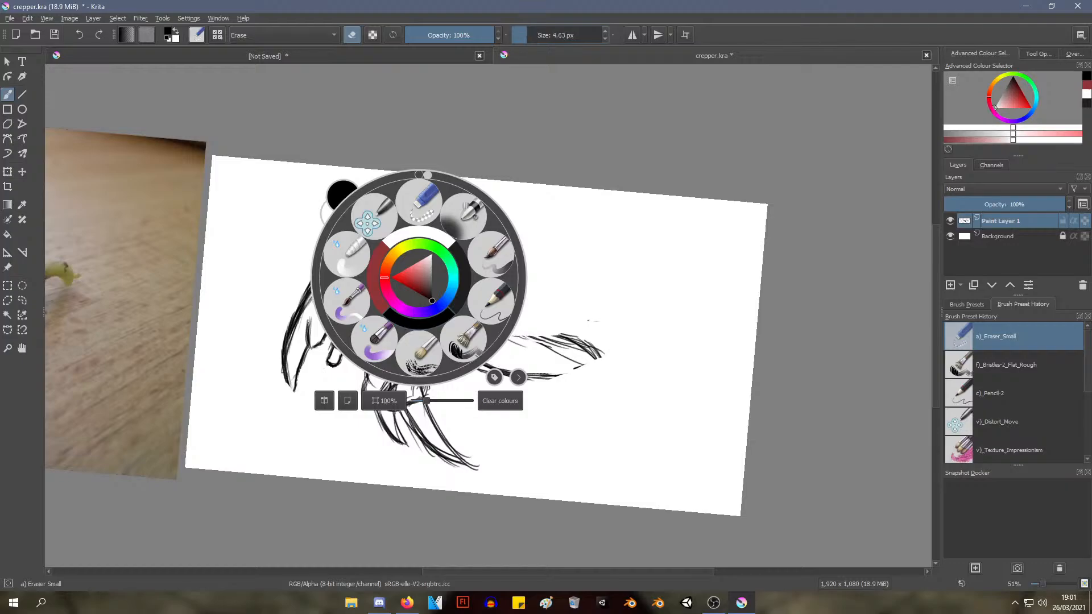
pyautogui.click(526, 165)
pyautogui.scroll(5, 431, 284)
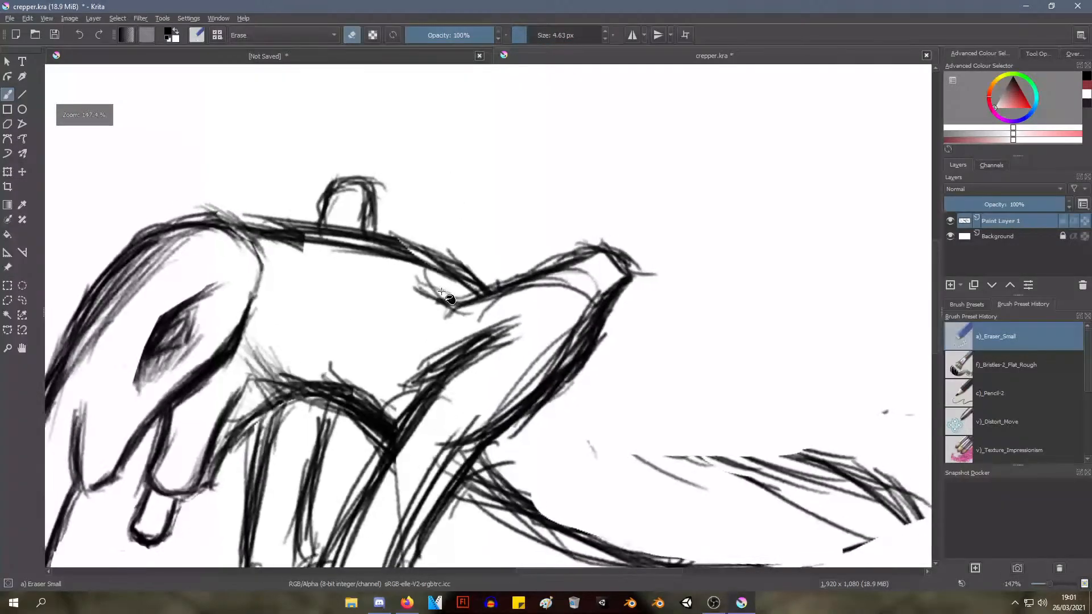
# Try to clean up the sketch lines where the creature's back meets the raised stub, using the thin eraser
pyautogui.rightClick(491, 186)
pyautogui.rightClick(489, 185)
pyautogui.rightClick(488, 186)
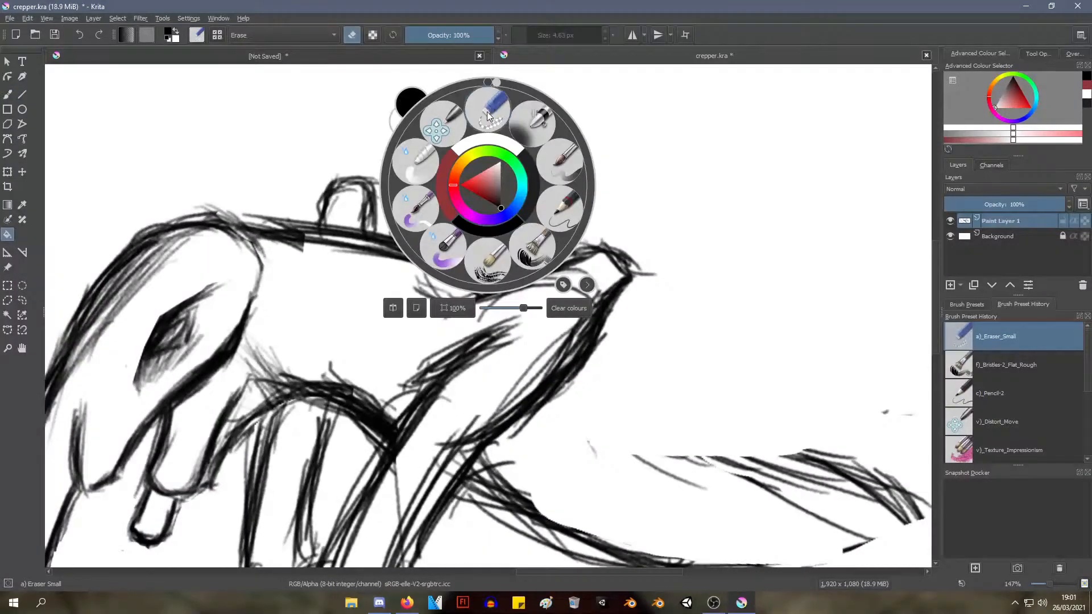
pyautogui.rightClick(482, 181)
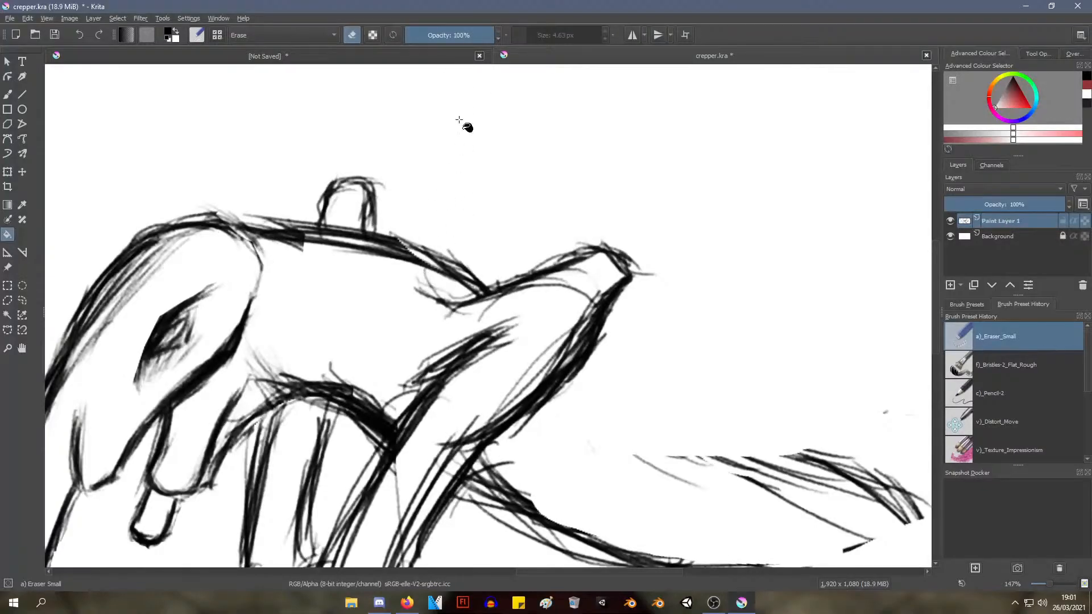
pyautogui.press('b')
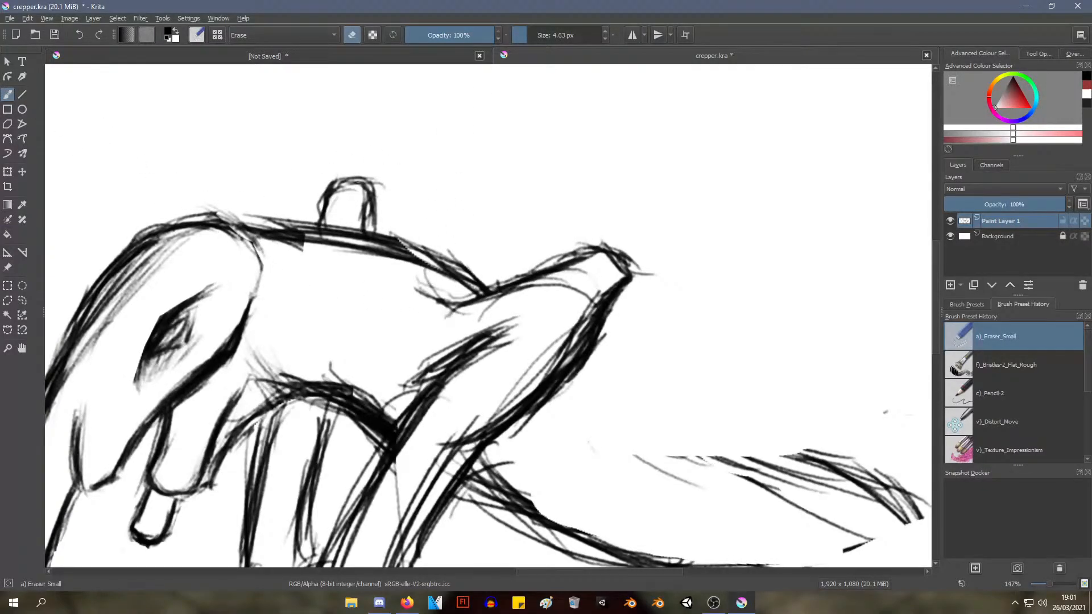
pyautogui.rightClick(439, 186)
pyautogui.rightClick(411, 284)
pyautogui.moveTo(422, 271); pyautogui.dragTo(463, 298)
# Cover the grey patch on the back line just ahead of the raised stub with black Pencil-2 strokes
pyautogui.rightClick(379, 184)
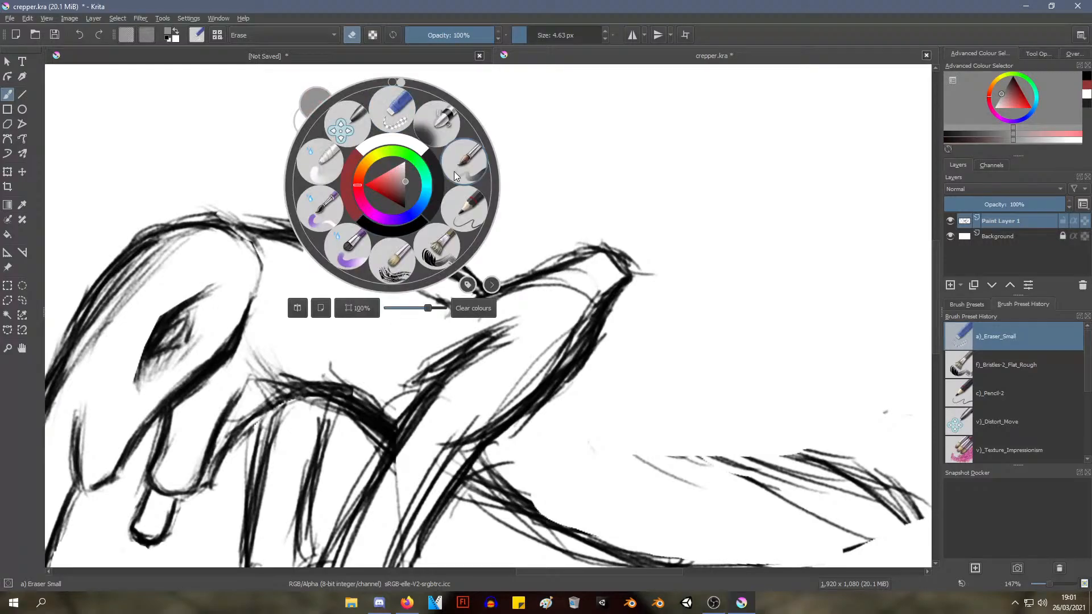
pyautogui.click(462, 202)
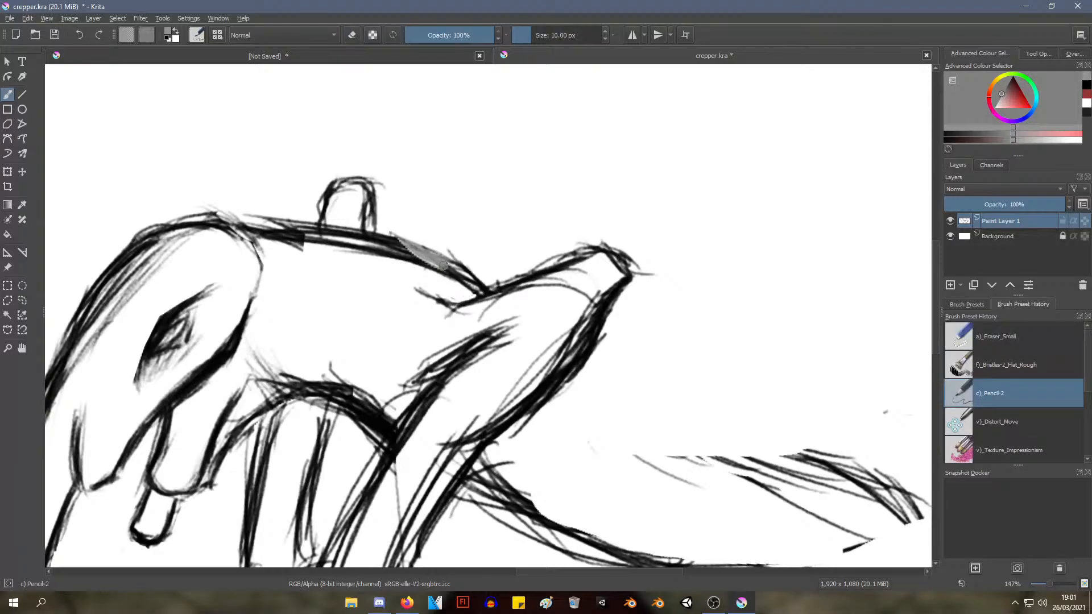
pyautogui.rightClick(430, 156)
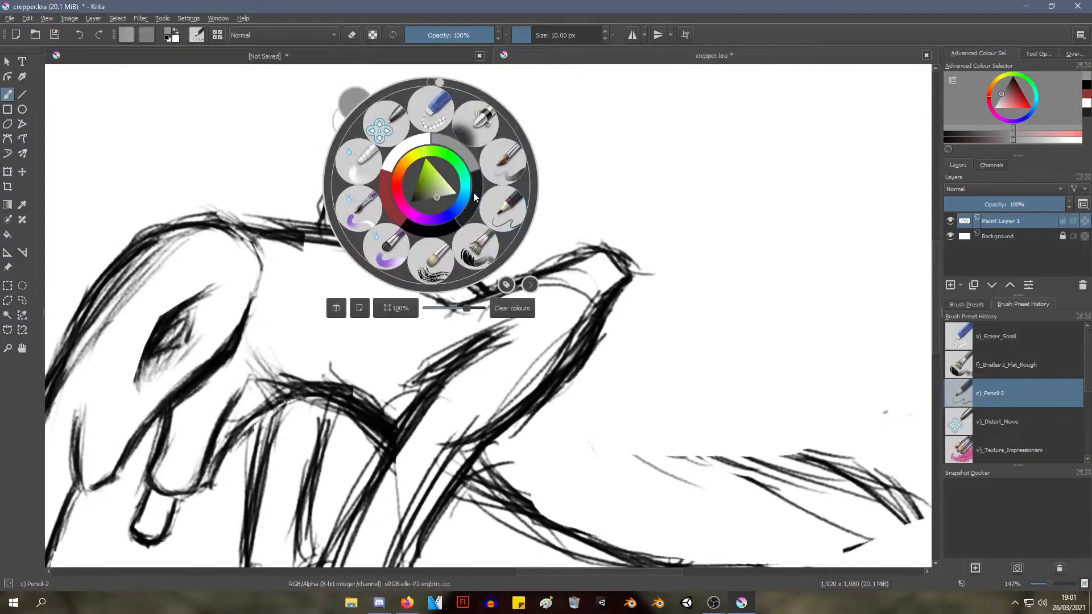
pyautogui.click(494, 199)
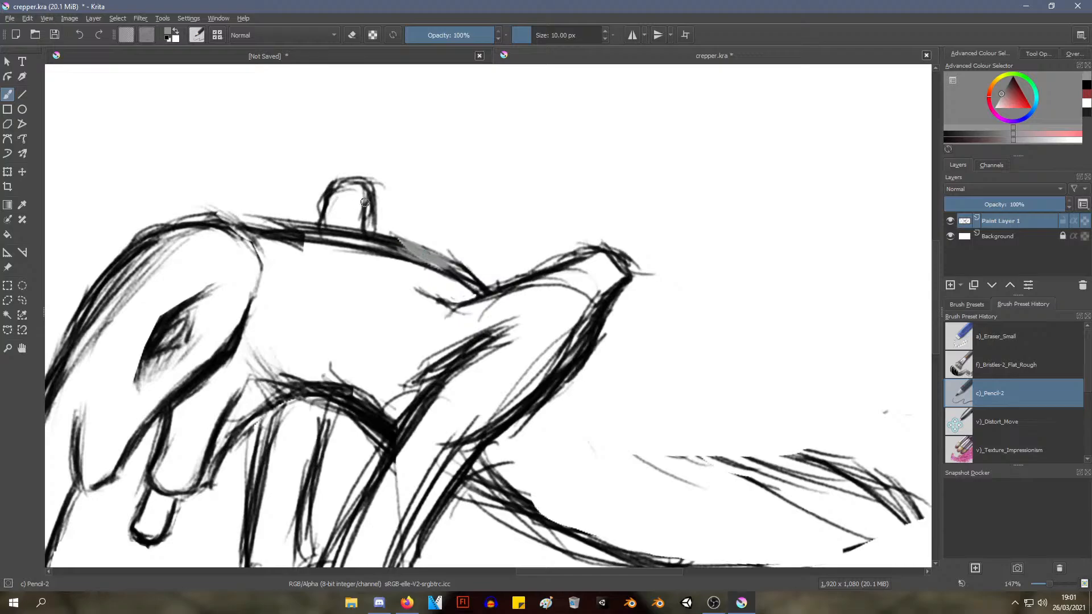
pyautogui.rightClick(409, 185)
pyautogui.click(415, 228)
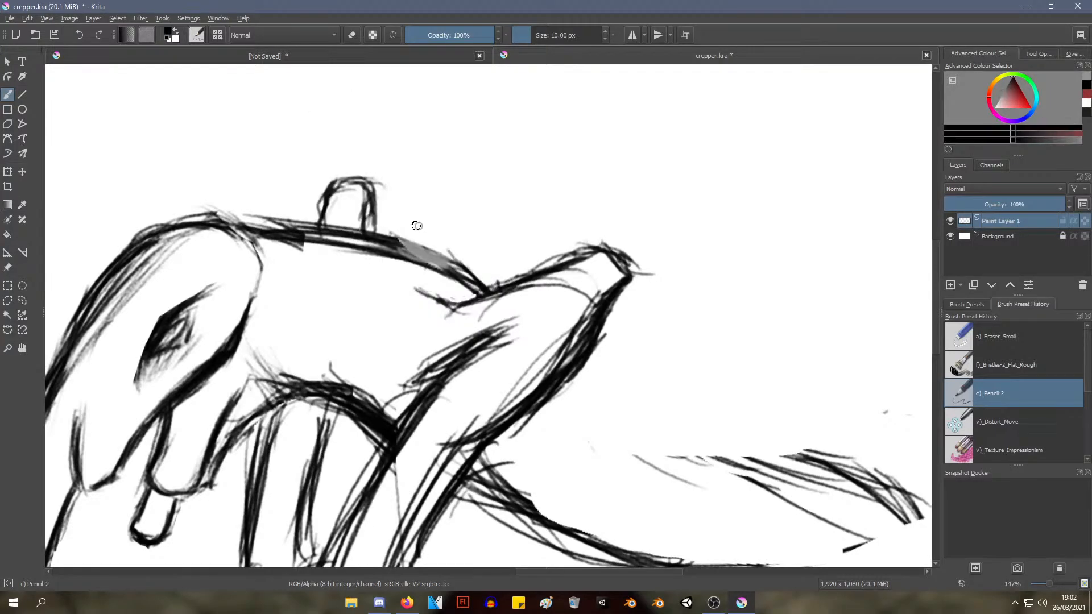
pyautogui.moveTo(399, 251)
pyautogui.mouseDown()
pyautogui.moveTo(449, 265)
pyautogui.moveTo(402, 241)
pyautogui.moveTo(439, 252)
pyautogui.moveTo(412, 252)
pyautogui.moveTo(452, 269)
pyautogui.mouseUp()
# Strengthen the raised stub's tip, its upper edge and the short crease at its base with black Pencil-2 strokes
pyautogui.rightClick(457, 185)
pyautogui.click(516, 223)
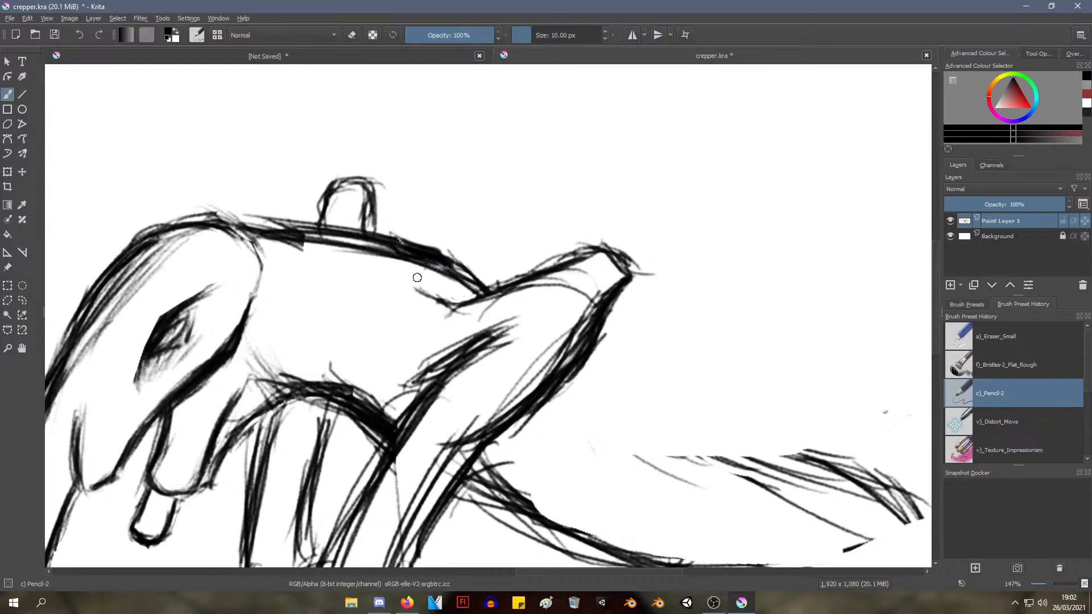
pyautogui.moveTo(630, 280); pyautogui.dragTo(597, 303)
pyautogui.moveTo(604, 246)
pyautogui.mouseDown()
pyautogui.moveTo(621, 263)
pyautogui.moveTo(600, 248)
pyautogui.moveTo(545, 266)
pyautogui.mouseUp()
pyautogui.moveTo(581, 250); pyautogui.dragTo(491, 289)
pyautogui.moveTo(427, 307); pyautogui.dragTo(470, 294)
pyautogui.moveTo(418, 302); pyautogui.dragTo(480, 294)
pyautogui.moveTo(400, 323)
pyautogui.mouseDown()
pyautogui.moveTo(424, 362)
pyautogui.moveTo(431, 352)
pyautogui.moveTo(410, 336)
pyautogui.moveTo(427, 365)
pyautogui.mouseUp()
pyautogui.moveTo(554, 250)
pyautogui.mouseDown()
pyautogui.moveTo(474, 374)
pyautogui.moveTo(499, 320)
pyautogui.moveTo(496, 285)
pyautogui.mouseUp()
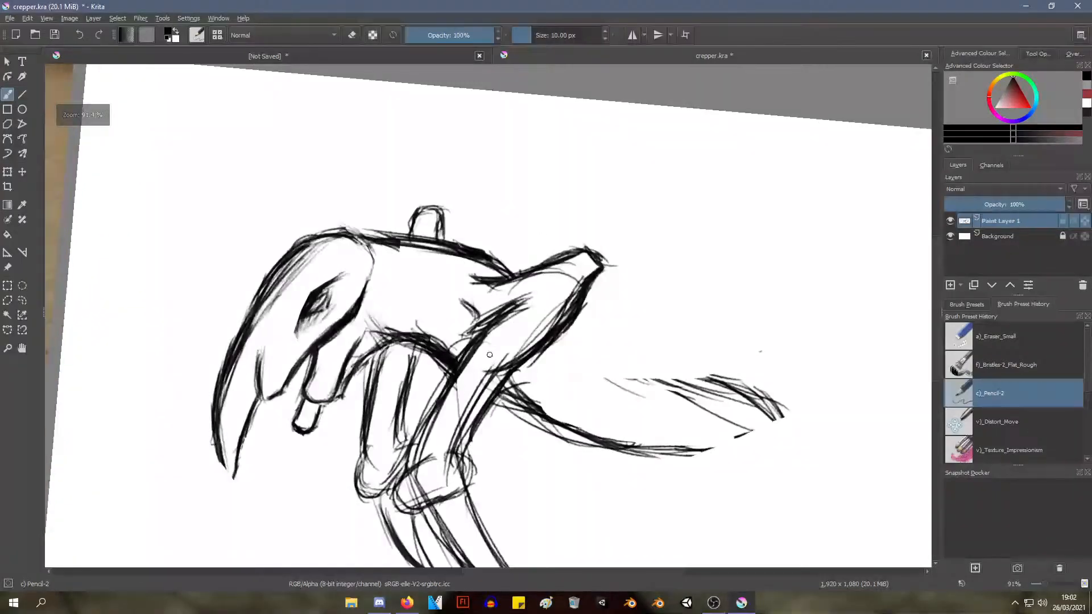
# Undo the short curved stroke on the body beside the near foreleg and try other contour strokes there, undoing each attempt
pyautogui.hotkey('ctrl', 'z')
pyautogui.hotkey('ctrl', 'z')
pyautogui.hotkey('ctrl', 'z')
pyautogui.hotkey('ctrl', 'z')
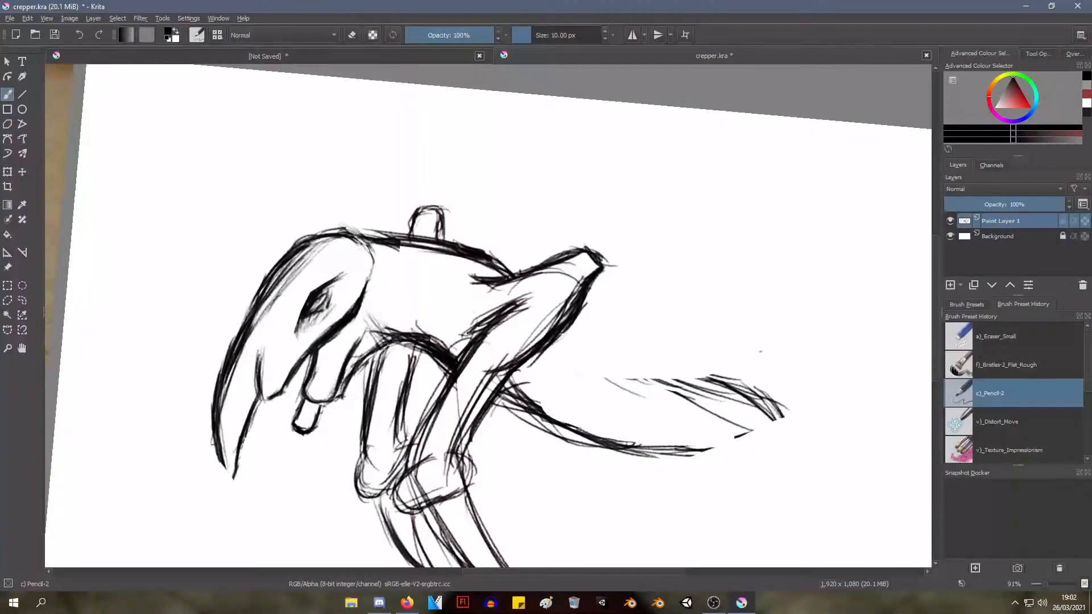
pyautogui.moveTo(446, 318)
pyautogui.mouseDown()
pyautogui.moveTo(471, 324)
pyautogui.moveTo(464, 333)
pyautogui.mouseUp()
pyautogui.hotkey('ctrl', 'z')
pyautogui.hotkey('ctrl', 'z')
pyautogui.hotkey('ctrl', 'z')
pyautogui.moveTo(450, 314)
pyautogui.mouseDown()
pyautogui.moveTo(466, 335)
pyautogui.moveTo(451, 343)
pyautogui.mouseUp()
pyautogui.hotkey('ctrl', 'z')
pyautogui.hotkey('ctrl', 'z')
pyautogui.hotkey('ctrl', 'z')
# Hatch the crease where the front edge of the near foreleg meets the underside of the body
pyautogui.moveTo(471, 330); pyautogui.dragTo(449, 340)
pyautogui.moveTo(491, 290)
pyautogui.mouseDown()
pyautogui.moveTo(458, 387)
pyautogui.moveTo(475, 329)
pyautogui.mouseUp()
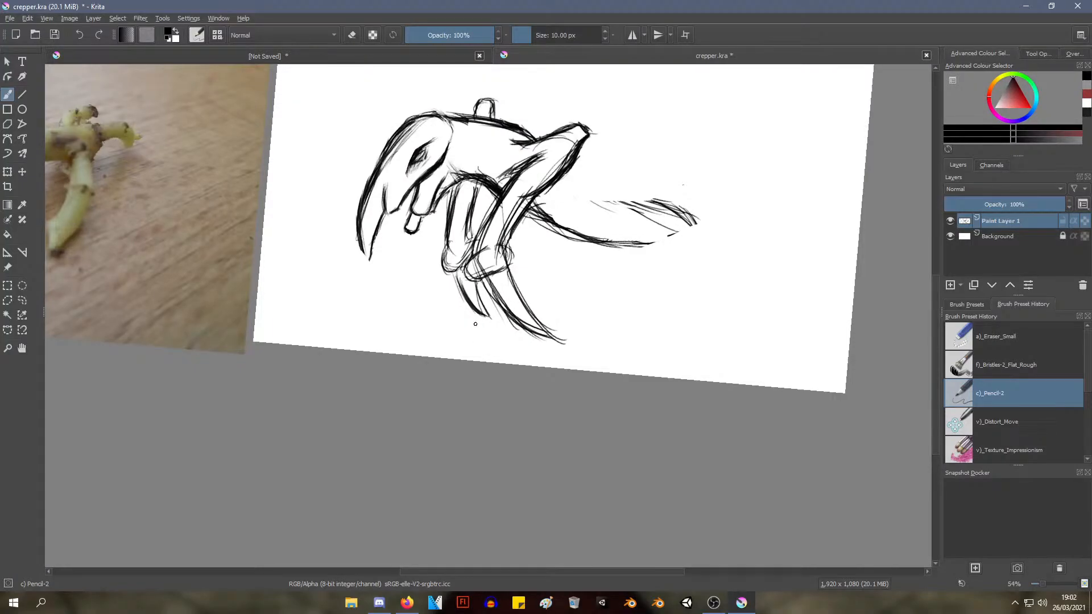
pyautogui.moveTo(566, 150); pyautogui.dragTo(541, 223)
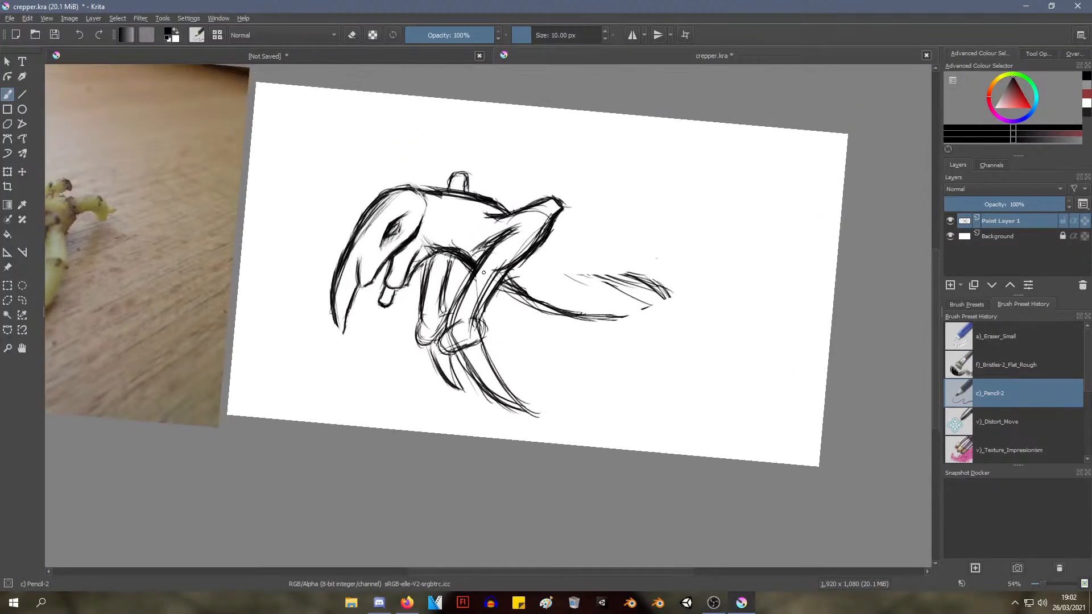
# Darken both edges of the far foreleg down to its foot, and strengthen the near foreleg's outline
pyautogui.moveTo(481, 267)
pyautogui.keyDown('shift'); pyautogui.mouseDown()
pyautogui.moveTo(492, 261)
pyautogui.moveTo(479, 295)
pyautogui.moveTo(421, 232)
pyautogui.moveTo(404, 289)
pyautogui.mouseUp(); pyautogui.keyUp('shift')
pyautogui.moveTo(414, 227); pyautogui.dragTo(416, 330)
pyautogui.moveTo(405, 275); pyautogui.dragTo(412, 310)
pyautogui.moveTo(411, 226)
pyautogui.mouseDown()
pyautogui.moveTo(404, 256)
pyautogui.moveTo(369, 277)
pyautogui.moveTo(373, 309)
pyautogui.mouseUp()
pyautogui.moveTo(379, 234)
pyautogui.mouseDown()
pyautogui.moveTo(369, 392)
pyautogui.moveTo(389, 399)
pyautogui.moveTo(410, 382)
pyautogui.moveTo(393, 398)
pyautogui.moveTo(419, 364)
pyautogui.mouseUp()
pyautogui.moveTo(406, 315)
pyautogui.mouseDown()
pyautogui.moveTo(414, 337)
pyautogui.moveTo(420, 326)
pyautogui.mouseUp()
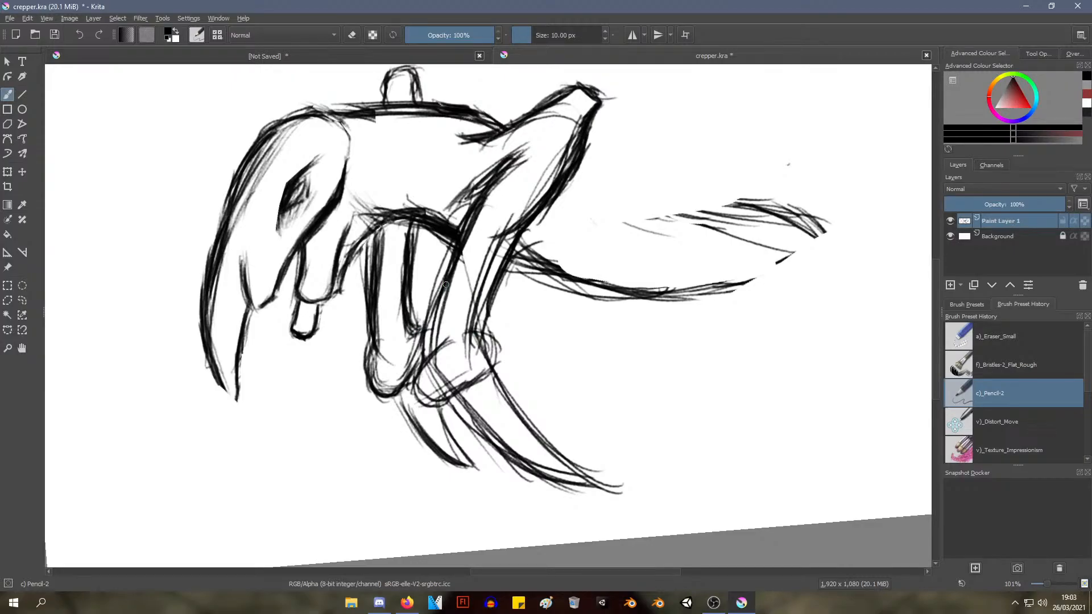
pyautogui.moveTo(455, 255)
pyautogui.mouseDown()
pyautogui.moveTo(421, 362)
pyautogui.moveTo(429, 401)
pyautogui.moveTo(443, 407)
pyautogui.moveTo(488, 371)
pyautogui.moveTo(496, 341)
pyautogui.moveTo(476, 333)
pyautogui.mouseUp()
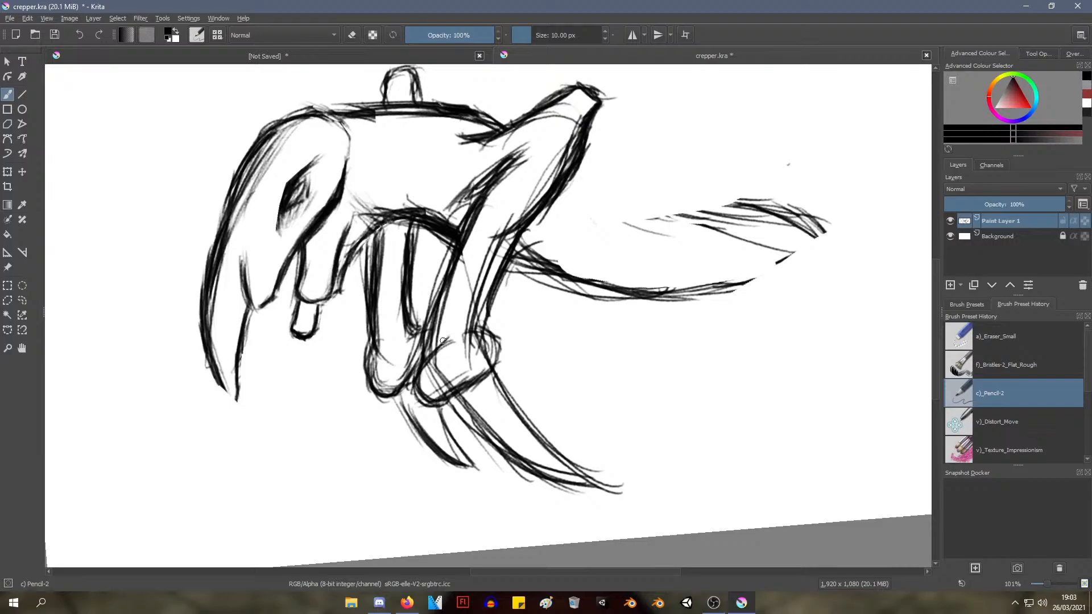
# Draw a curved black shoulder contour on the body, arching forward from the top of the near foreleg
pyautogui.rightClick(485, 256)
pyautogui.click(629, 120)
pyautogui.moveTo(570, 181); pyautogui.dragTo(527, 239)
pyautogui.moveTo(510, 152)
pyautogui.mouseDown()
pyautogui.moveTo(463, 163)
pyautogui.moveTo(478, 148)
pyautogui.moveTo(463, 182)
pyautogui.moveTo(483, 160)
pyautogui.moveTo(460, 183)
pyautogui.moveTo(473, 167)
pyautogui.moveTo(427, 295)
pyautogui.moveTo(479, 196)
pyautogui.mouseUp()
# Erase the arched underside of the body between the forelegs using the Eraser Small preset at about 37 px
pyautogui.rightClick(480, 185)
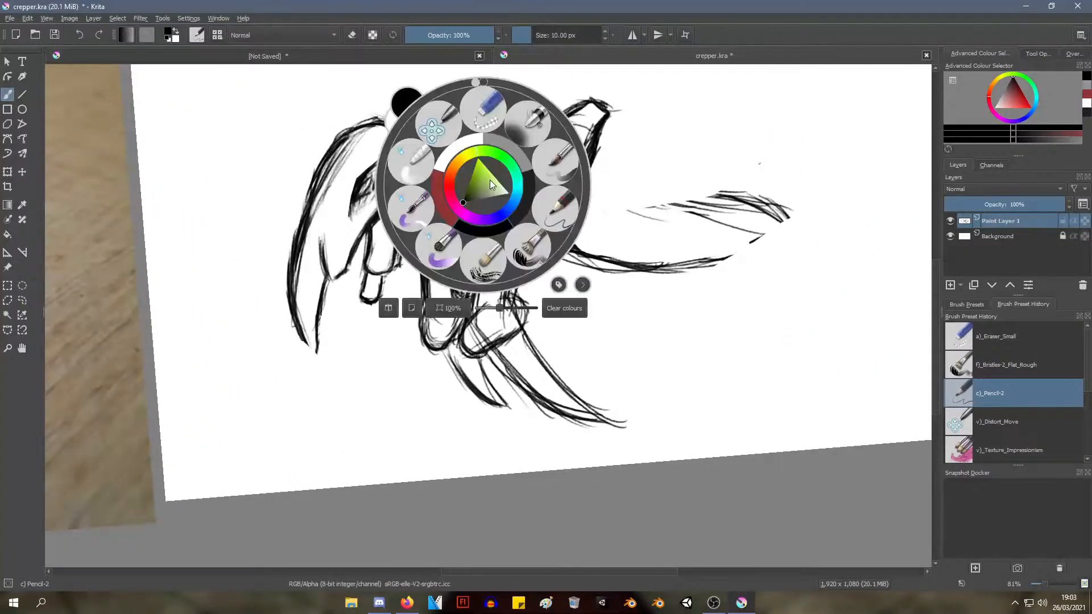
pyautogui.click(484, 109)
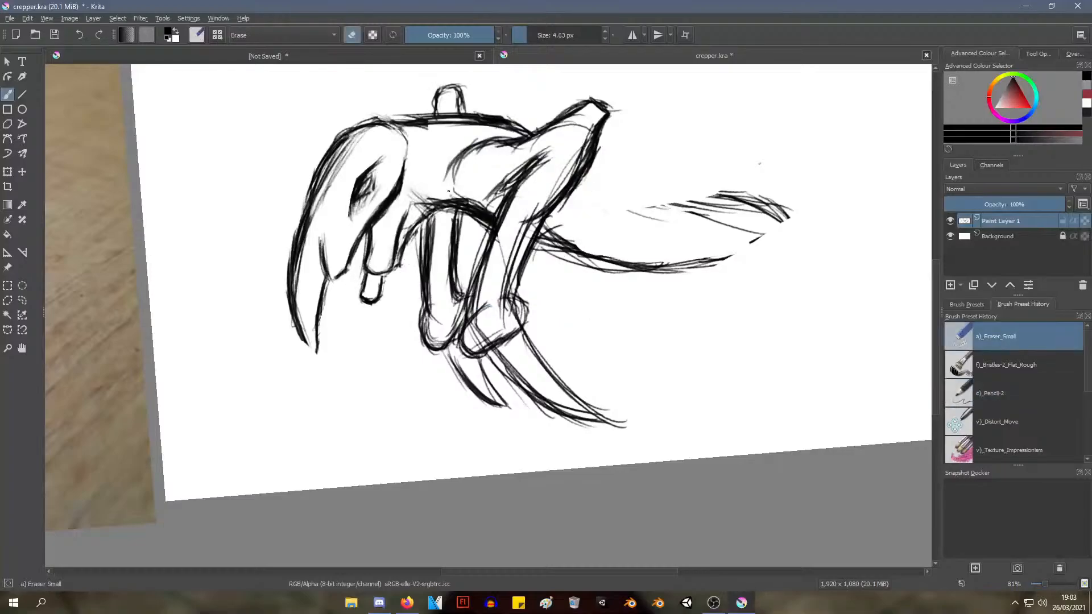
pyautogui.moveTo(546, 33)
pyautogui.mouseDown()
pyautogui.moveTo(561, 33)
pyautogui.moveTo(524, 33)
pyautogui.mouseUp()
pyautogui.click(541, 36)
pyautogui.moveTo(455, 192)
pyautogui.mouseDown()
pyautogui.moveTo(459, 204)
pyautogui.moveTo(465, 198)
pyautogui.moveTo(437, 202)
pyautogui.moveTo(471, 203)
pyautogui.moveTo(434, 192)
pyautogui.mouseUp()
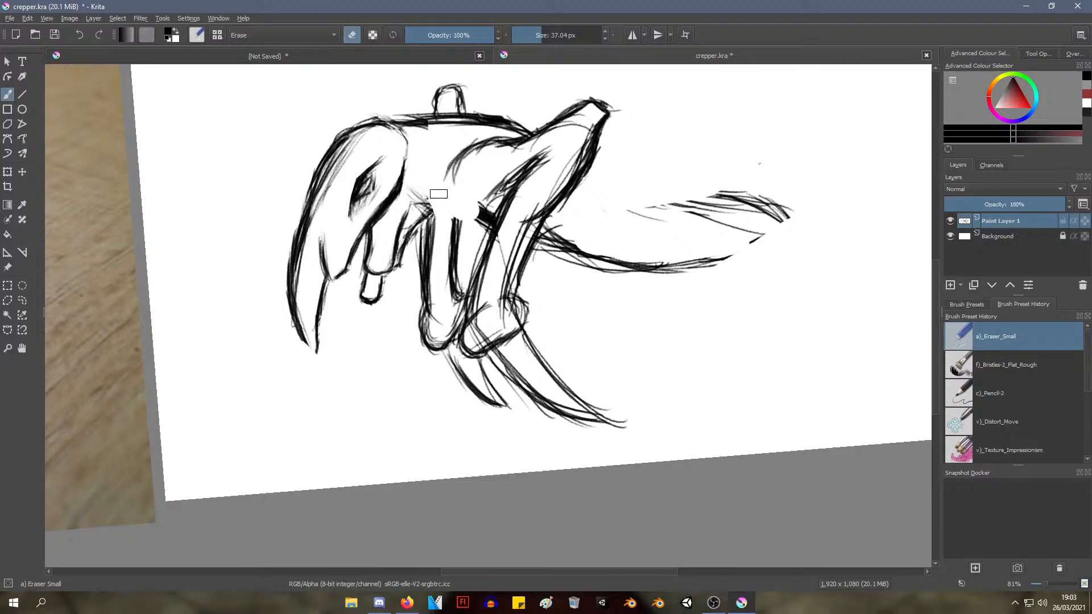
# Redraw the body's underside between the forelegs as a shallow downward curve using the Pencil-2 preset
pyautogui.rightClick(576, 139)
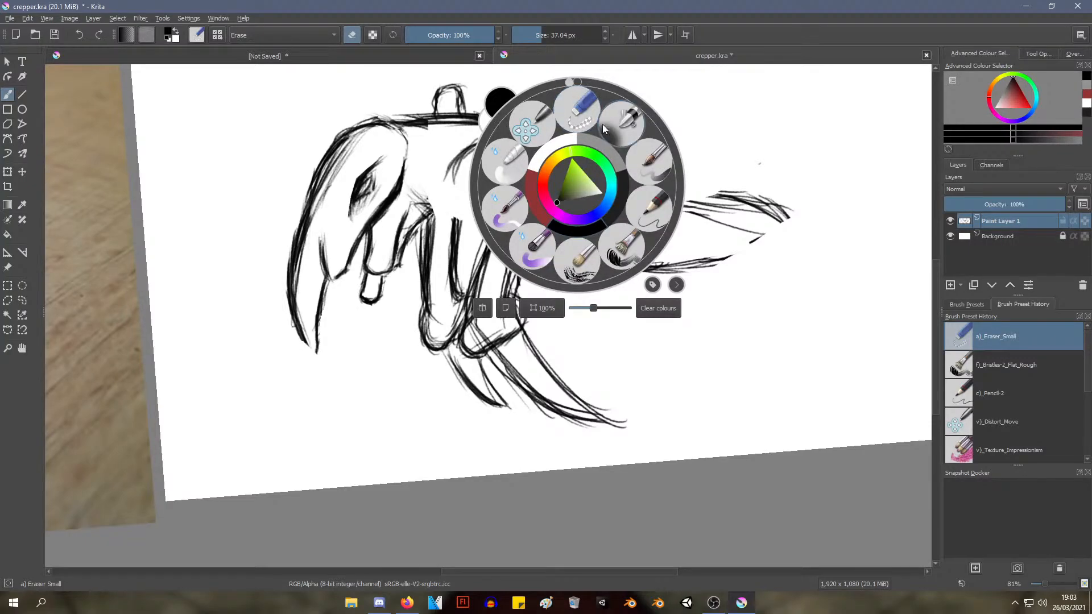
pyautogui.click(628, 204)
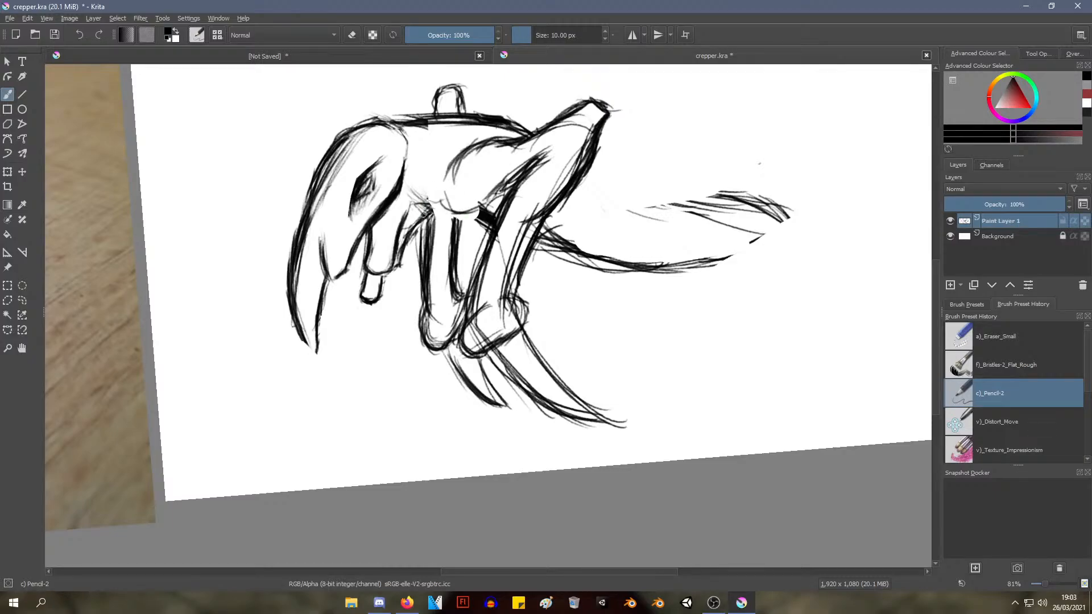
pyautogui.moveTo(447, 216)
pyautogui.mouseDown()
pyautogui.moveTo(482, 216)
pyautogui.moveTo(436, 203)
pyautogui.mouseUp()
pyautogui.moveTo(584, 149)
pyautogui.mouseDown()
pyautogui.moveTo(524, 255)
pyautogui.moveTo(580, 189)
pyautogui.mouseUp()
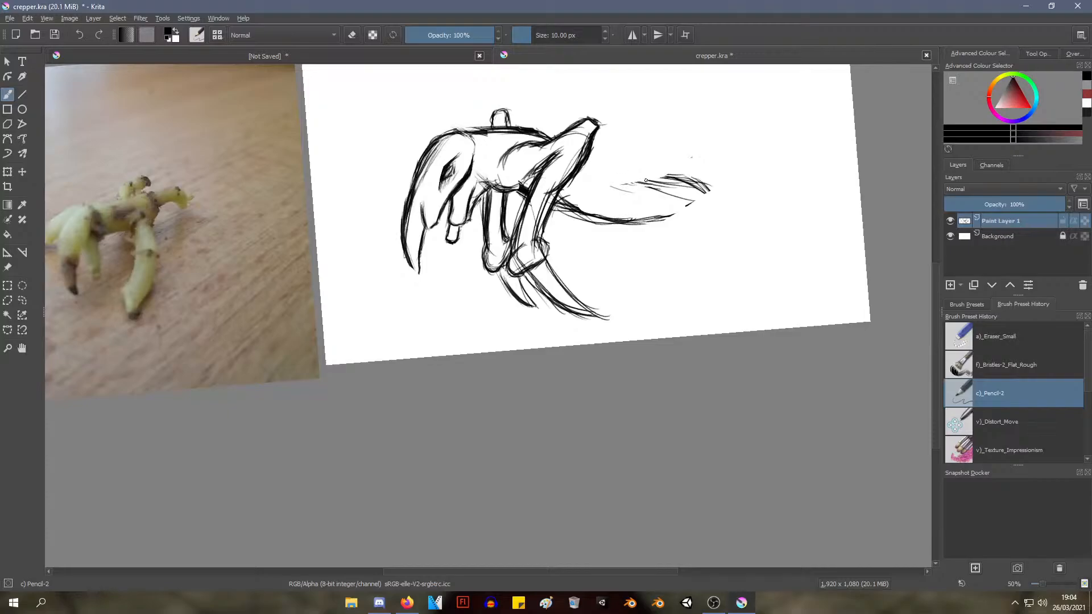
pyautogui.moveTo(638, 183); pyautogui.dragTo(625, 332)
pyautogui.hotkey('ctrl', 'z')
pyautogui.moveTo(633, 217); pyautogui.dragTo(598, 278)
pyautogui.hotkey('ctrl', 'z')
# Extend and close the pointed tip of the long curved, beak-like front of the head
pyautogui.moveTo(537, 225)
pyautogui.mouseDown()
pyautogui.moveTo(559, 226)
pyautogui.moveTo(547, 226)
pyautogui.mouseUp()
pyautogui.moveTo(445, 283)
pyautogui.mouseDown()
pyautogui.moveTo(442, 220)
pyautogui.moveTo(449, 312)
pyautogui.moveTo(414, 299)
pyautogui.moveTo(436, 344)
pyautogui.mouseUp()
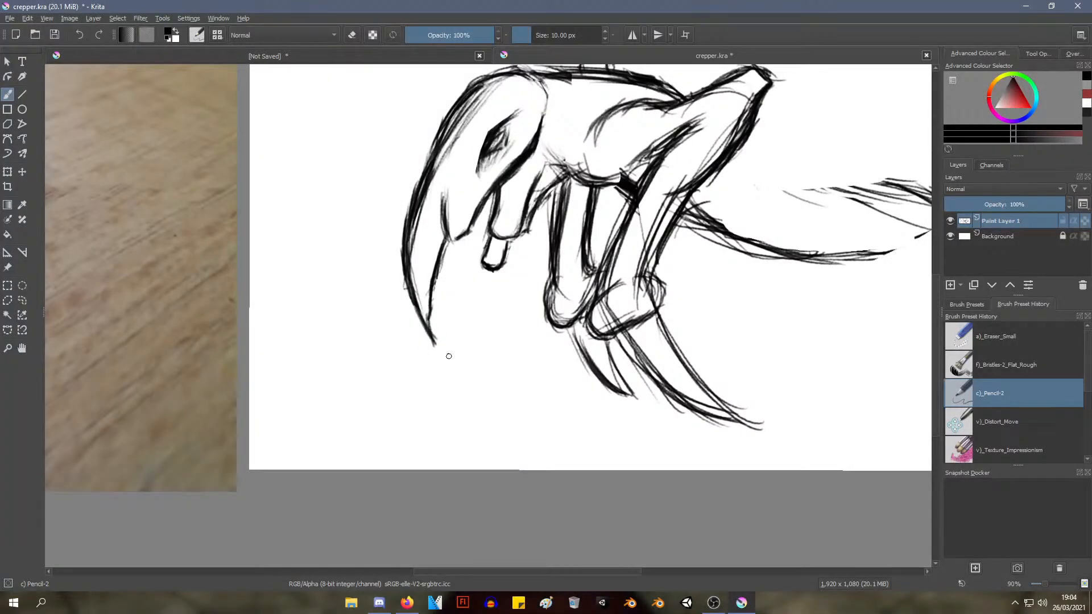
pyautogui.moveTo(481, 263); pyautogui.dragTo(471, 227)
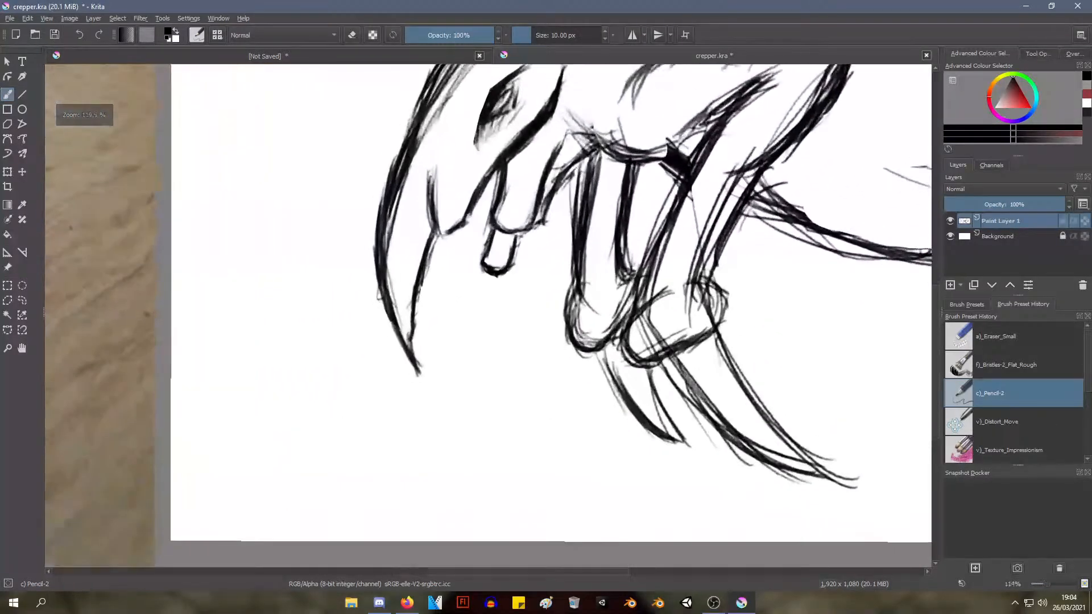
pyautogui.moveTo(419, 151)
pyautogui.mouseDown()
pyautogui.moveTo(441, 201)
pyautogui.moveTo(418, 337)
pyautogui.mouseUp()
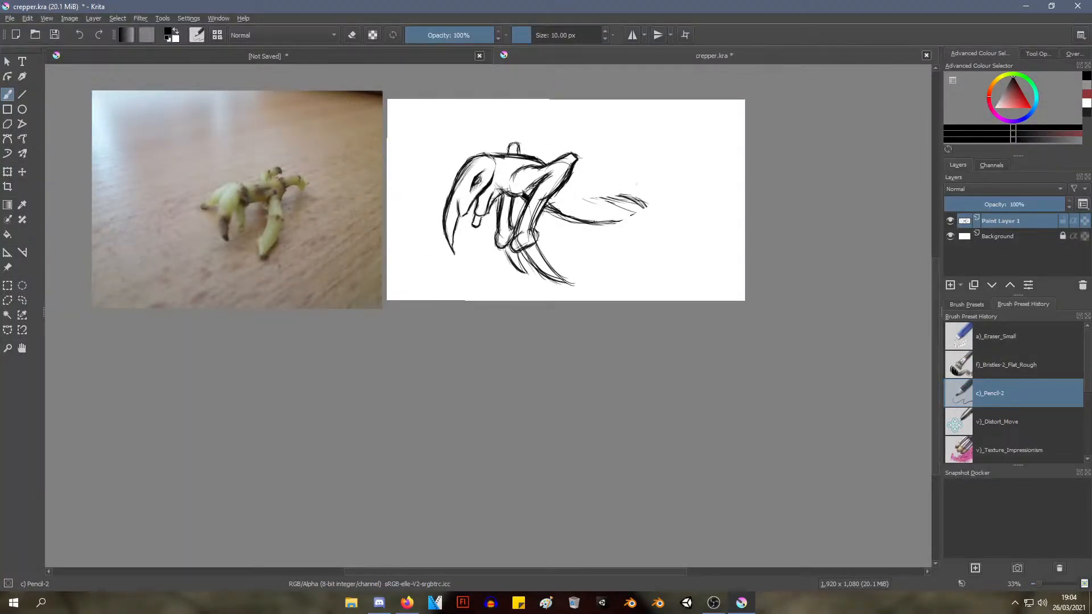
# Strengthen both edges of the near foreleg's curved claw and extend it to a sharp closed point
pyautogui.moveTo(510, 296)
pyautogui.mouseDown()
pyautogui.moveTo(508, 195)
pyautogui.moveTo(454, 239)
pyautogui.moveTo(533, 242)
pyautogui.moveTo(496, 222)
pyautogui.moveTo(389, 251)
pyautogui.mouseUp()
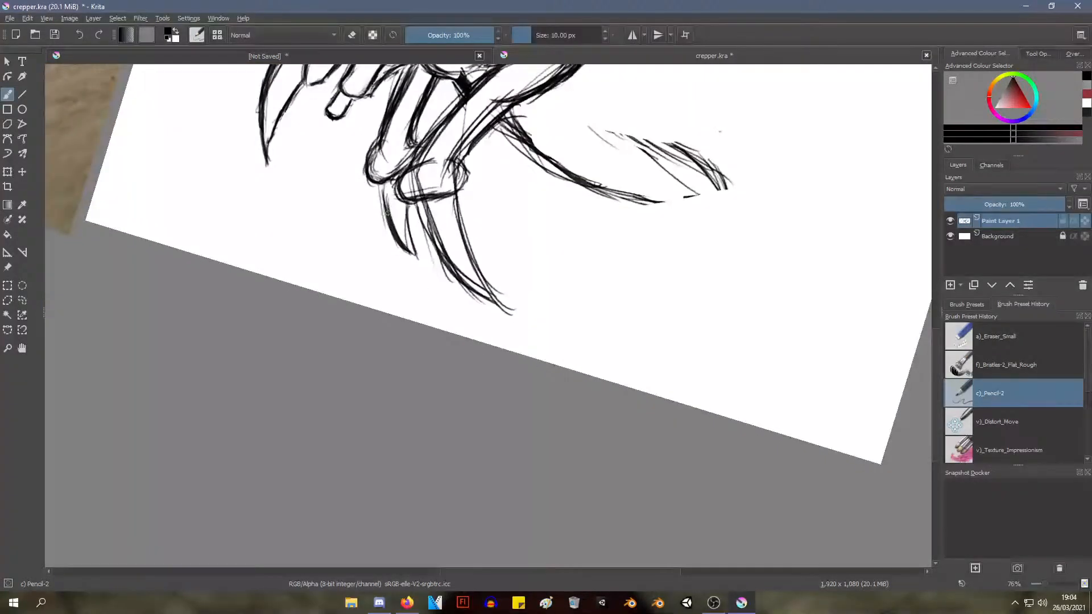
pyautogui.moveTo(421, 197)
pyautogui.mouseDown()
pyautogui.moveTo(431, 240)
pyautogui.moveTo(420, 203)
pyautogui.moveTo(449, 264)
pyautogui.moveTo(474, 284)
pyautogui.mouseUp()
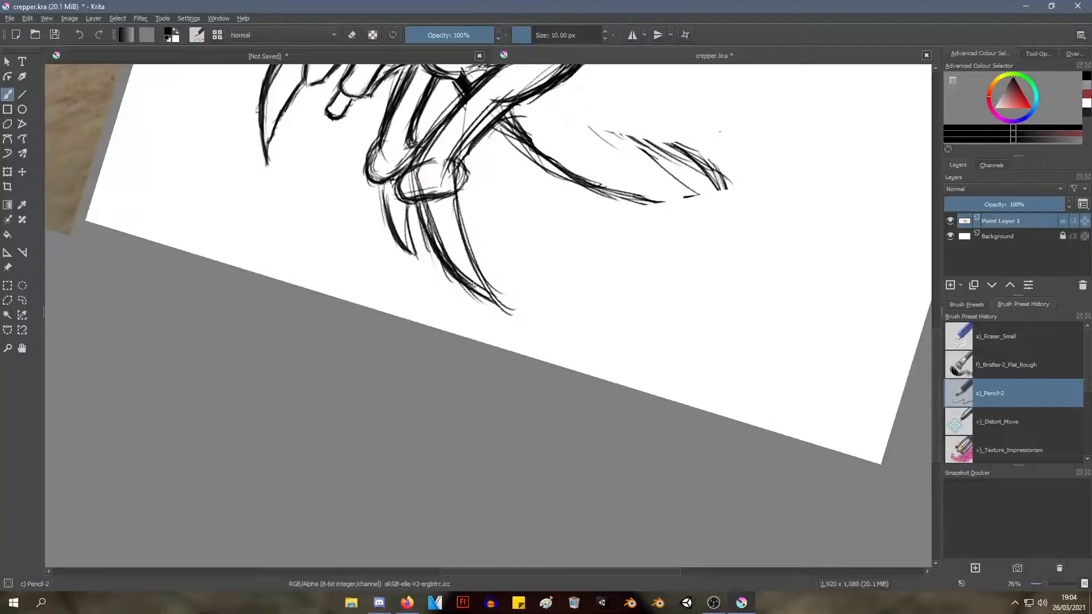
pyautogui.moveTo(420, 201); pyautogui.dragTo(427, 239)
pyautogui.moveTo(457, 190)
pyautogui.mouseDown()
pyautogui.moveTo(460, 234)
pyautogui.moveTo(458, 202)
pyautogui.moveTo(502, 302)
pyautogui.mouseUp()
pyautogui.moveTo(455, 273); pyautogui.dragTo(538, 328)
pyautogui.moveTo(490, 295); pyautogui.dragTo(530, 311)
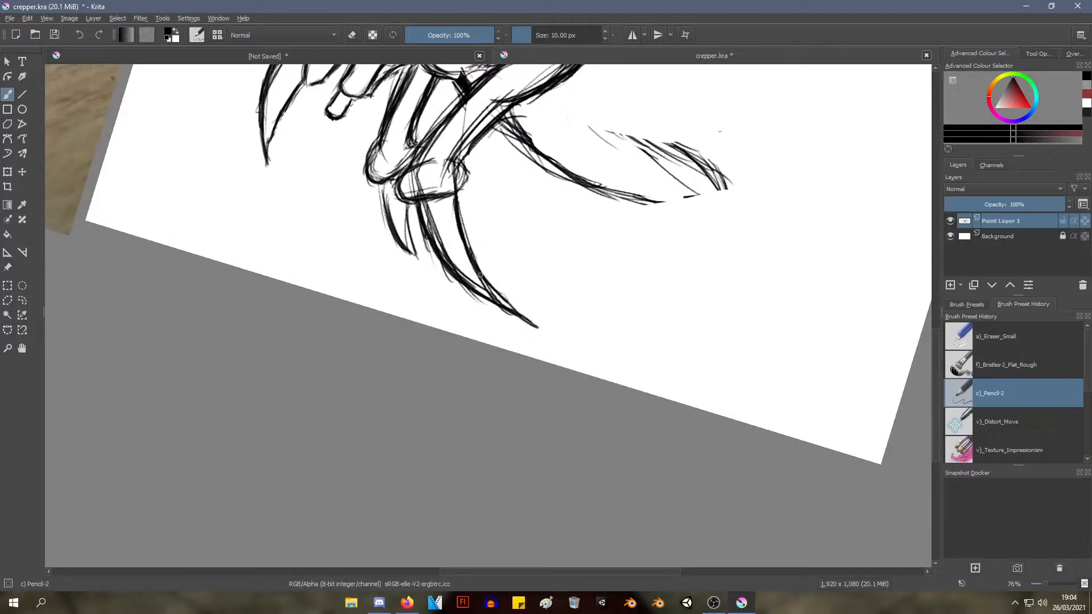
pyautogui.moveTo(453, 205); pyautogui.dragTo(484, 292)
pyautogui.moveTo(456, 227); pyautogui.dragTo(503, 303)
# Darken and lengthen both edges of the far foreleg's claw with repeated curved strokes
pyautogui.moveTo(405, 201); pyautogui.dragTo(436, 272)
pyautogui.moveTo(406, 228)
pyautogui.mouseDown()
pyautogui.moveTo(432, 265)
pyautogui.moveTo(424, 257)
pyautogui.mouseUp()
pyautogui.moveTo(406, 206); pyautogui.dragTo(432, 271)
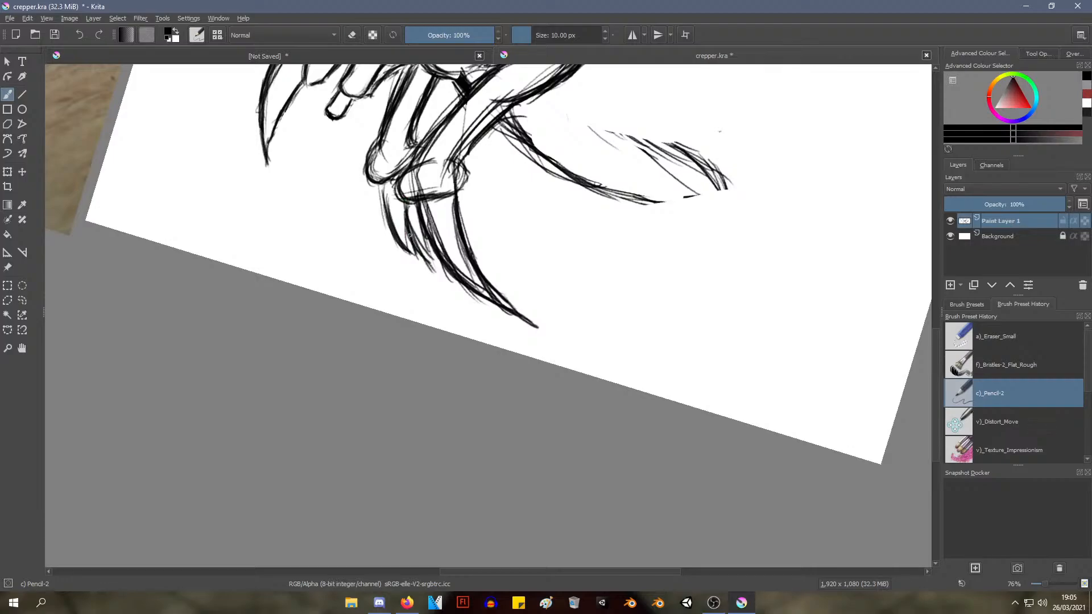
pyautogui.moveTo(390, 230); pyautogui.dragTo(427, 273)
pyautogui.moveTo(385, 208); pyautogui.dragTo(377, 185)
# Erase the old tail outline behind the near foreleg using the Eraser Small preset
pyautogui.moveTo(475, 156); pyautogui.dragTo(417, 258)
pyautogui.moveTo(495, 209); pyautogui.dragTo(483, 242)
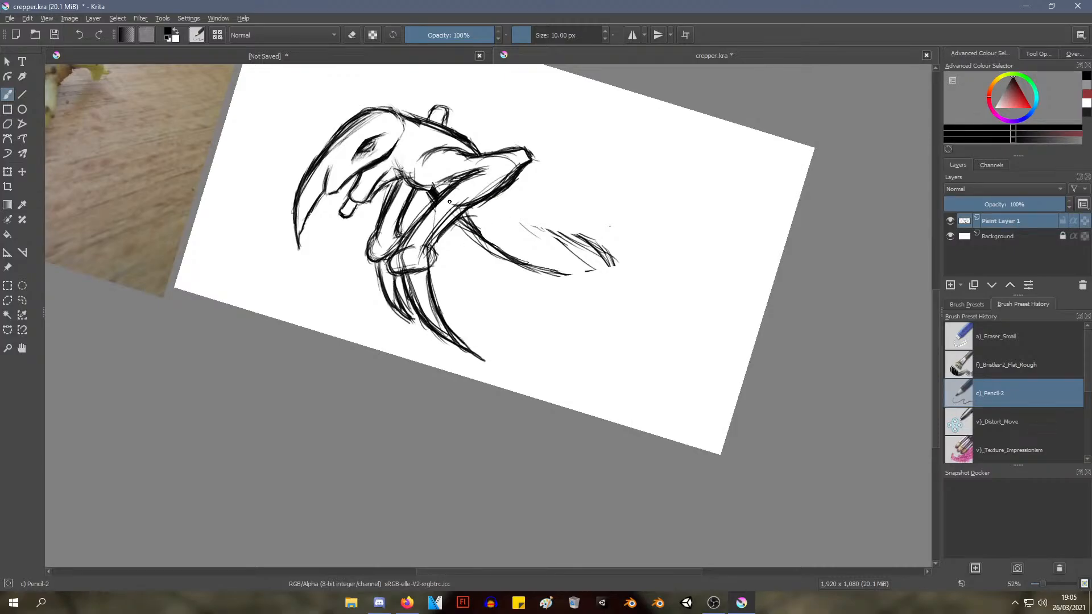
pyautogui.moveTo(452, 265); pyautogui.dragTo(458, 325)
pyautogui.moveTo(458, 326); pyautogui.dragTo(636, 422)
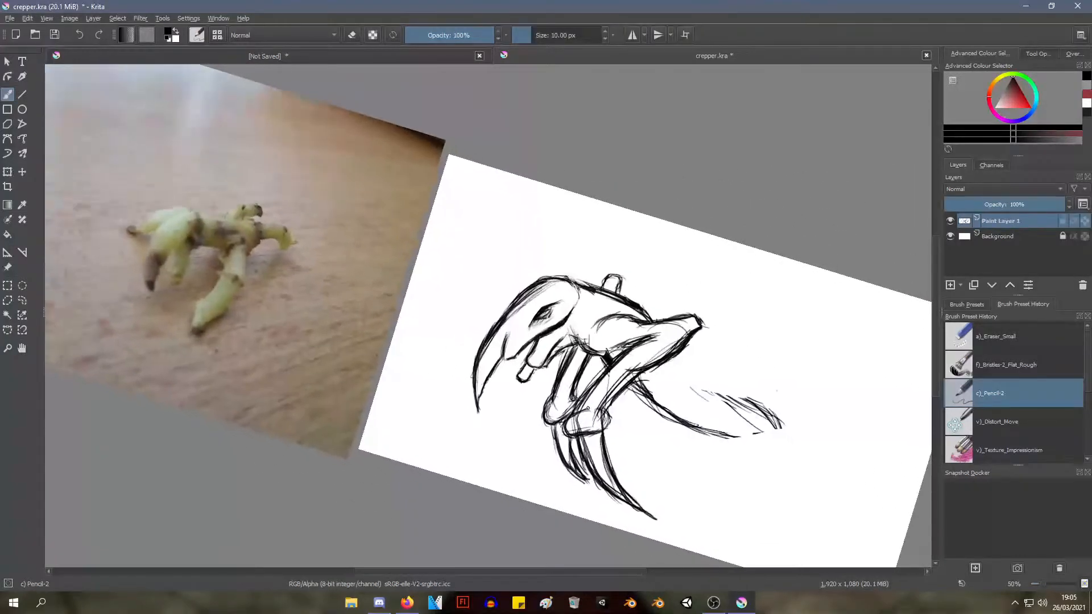
pyautogui.moveTo(615, 228)
pyautogui.mouseDown()
pyautogui.moveTo(585, 165)
pyautogui.moveTo(467, 205)
pyautogui.mouseUp()
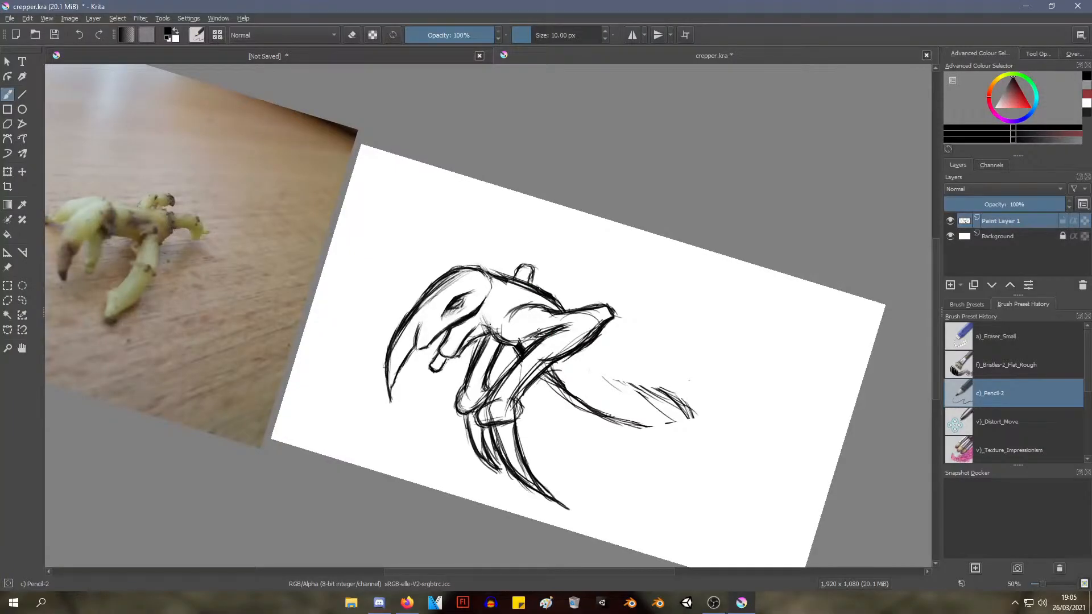
pyautogui.moveTo(529, 347)
pyautogui.mouseDown()
pyautogui.moveTo(529, 325)
pyautogui.moveTo(512, 398)
pyautogui.moveTo(466, 444)
pyautogui.moveTo(441, 446)
pyautogui.moveTo(515, 324)
pyautogui.moveTo(518, 298)
pyautogui.moveTo(502, 343)
pyautogui.moveTo(556, 115)
pyautogui.mouseUp()
pyautogui.rightClick(512, 247)
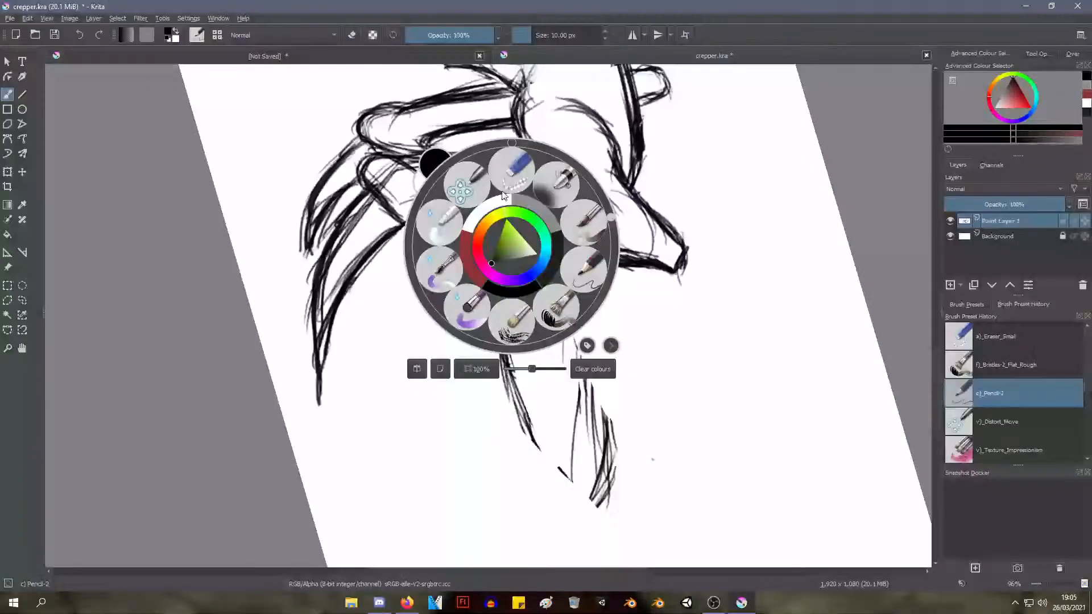
pyautogui.click(511, 174)
pyautogui.moveTo(489, 239)
pyautogui.mouseDown()
pyautogui.moveTo(480, 262)
pyautogui.moveTo(495, 324)
pyautogui.moveTo(507, 241)
pyautogui.moveTo(516, 255)
pyautogui.moveTo(503, 257)
pyautogui.moveTo(496, 240)
pyautogui.moveTo(523, 237)
pyautogui.moveTo(513, 219)
pyautogui.moveTo(495, 312)
pyautogui.moveTo(497, 274)
pyautogui.moveTo(521, 387)
pyautogui.moveTo(556, 311)
pyautogui.moveTo(615, 474)
pyautogui.moveTo(608, 483)
pyautogui.moveTo(579, 395)
pyautogui.mouseUp()
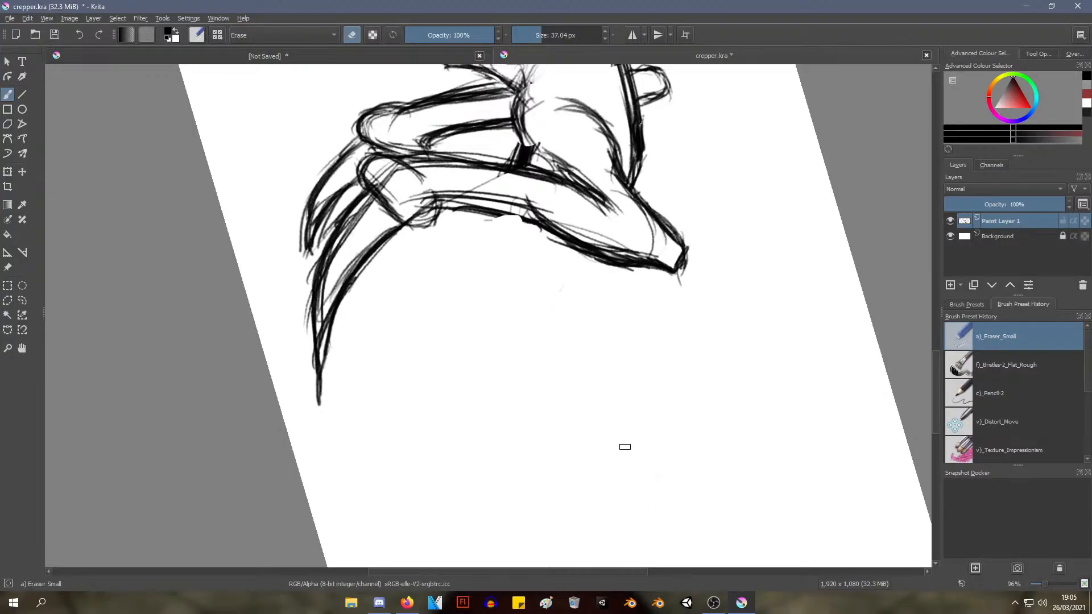
# Sketch the start of a new tail's lower edge from the back of the near foreleg using the Pencil-2 preset
pyautogui.moveTo(549, 317)
pyautogui.mouseDown()
pyautogui.moveTo(536, 492)
pyautogui.moveTo(500, 463)
pyautogui.moveTo(477, 402)
pyautogui.mouseUp()
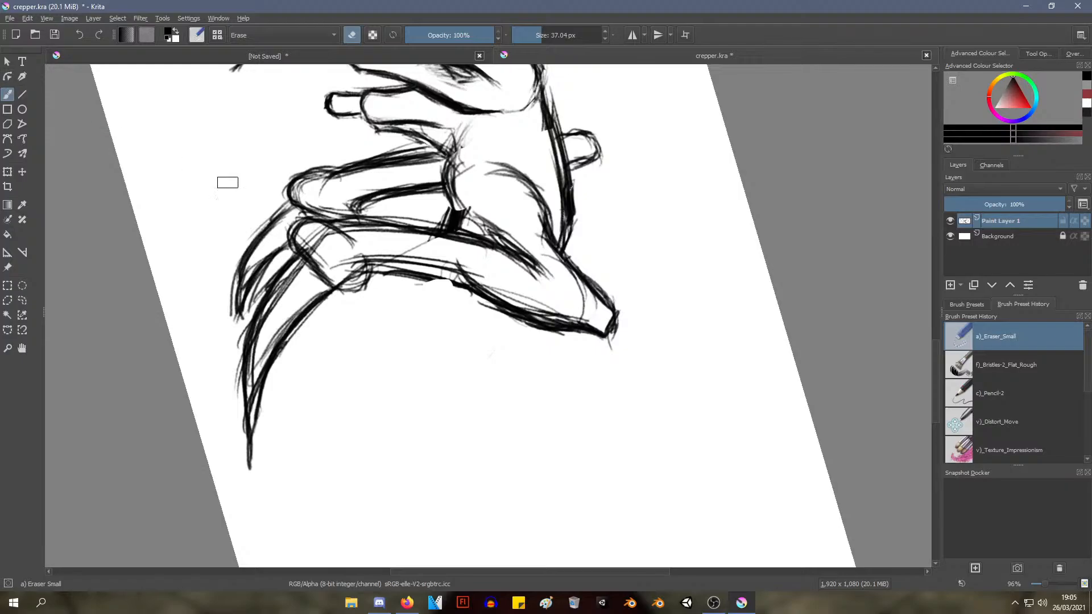
pyautogui.rightClick(377, 302)
pyautogui.click(452, 286)
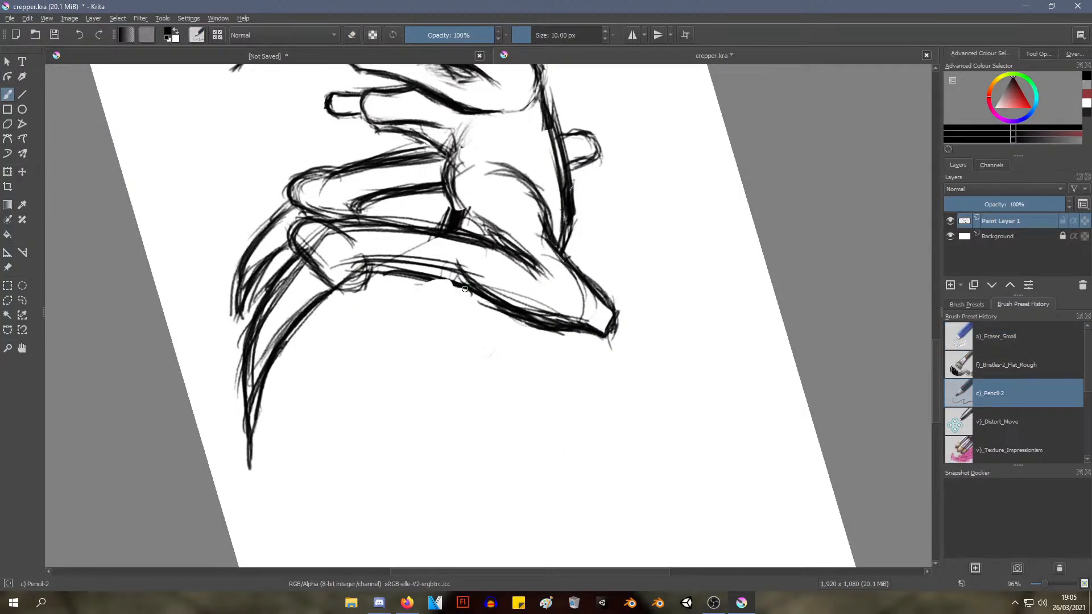
pyautogui.moveTo(447, 276); pyautogui.dragTo(455, 347)
pyautogui.moveTo(448, 293); pyautogui.dragTo(454, 373)
pyautogui.moveTo(447, 286); pyautogui.dragTo(470, 372)
pyautogui.moveTo(446, 296); pyautogui.dragTo(461, 386)
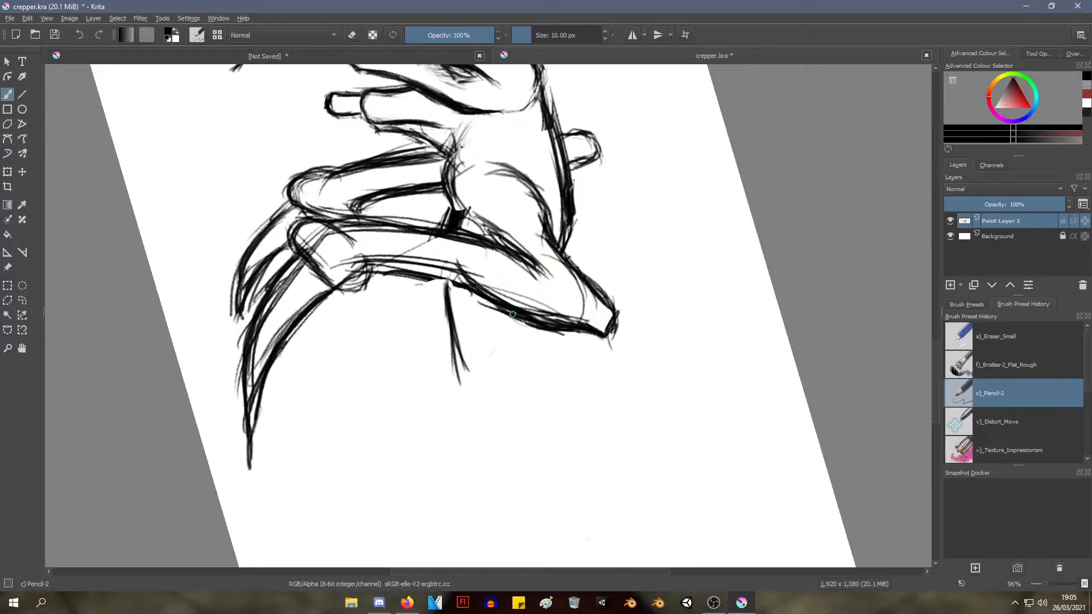
# Add the new tail's upper edge behind the near foreleg and darken both tail edges with overlapping strokes
pyautogui.moveTo(529, 317); pyautogui.dragTo(509, 375)
pyautogui.moveTo(519, 328); pyautogui.dragTo(512, 408)
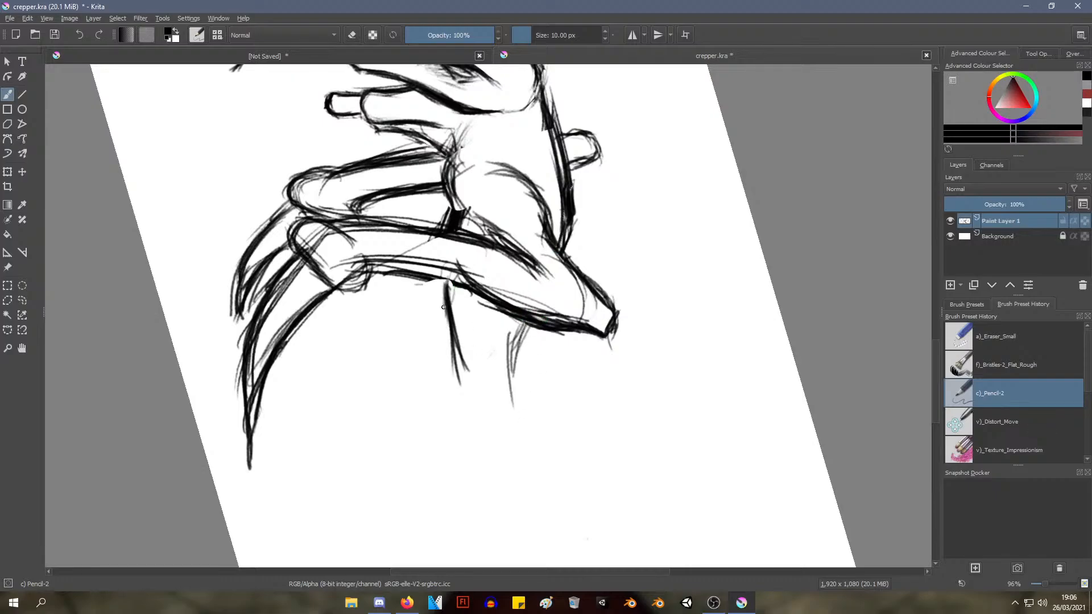
pyautogui.moveTo(443, 278); pyautogui.dragTo(461, 373)
pyautogui.moveTo(446, 310); pyautogui.dragTo(457, 386)
pyautogui.moveTo(454, 343); pyautogui.dragTo(469, 374)
pyautogui.moveTo(444, 314); pyautogui.dragTo(455, 357)
pyautogui.moveTo(446, 330); pyautogui.dragTo(464, 391)
pyautogui.moveTo(526, 330); pyautogui.dragTo(516, 357)
pyautogui.moveTo(529, 323); pyautogui.dragTo(504, 376)
pyautogui.moveTo(525, 328); pyautogui.dragTo(513, 383)
pyautogui.moveTo(512, 359); pyautogui.dragTo(524, 395)
# Thicken the curved shoulder contour on the body and darken the front end of the underside curve
pyautogui.moveTo(429, 324)
pyautogui.mouseDown()
pyautogui.moveTo(404, 358)
pyautogui.moveTo(432, 346)
pyautogui.moveTo(386, 429)
pyautogui.moveTo(421, 476)
pyautogui.moveTo(446, 473)
pyautogui.moveTo(460, 506)
pyautogui.moveTo(506, 546)
pyautogui.moveTo(496, 544)
pyautogui.mouseUp()
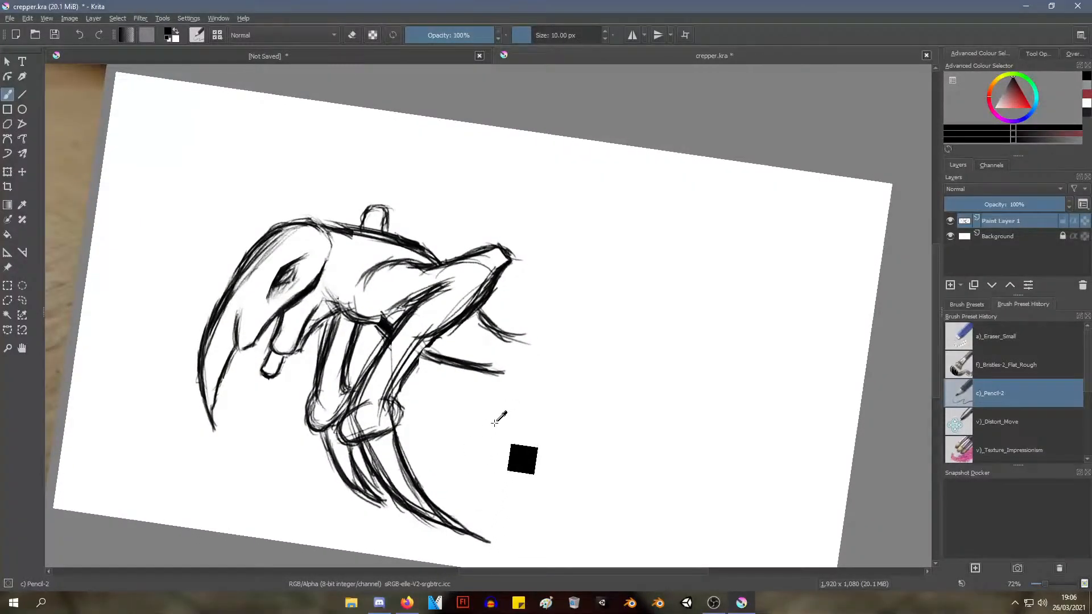
pyautogui.moveTo(469, 409); pyautogui.dragTo(494, 366)
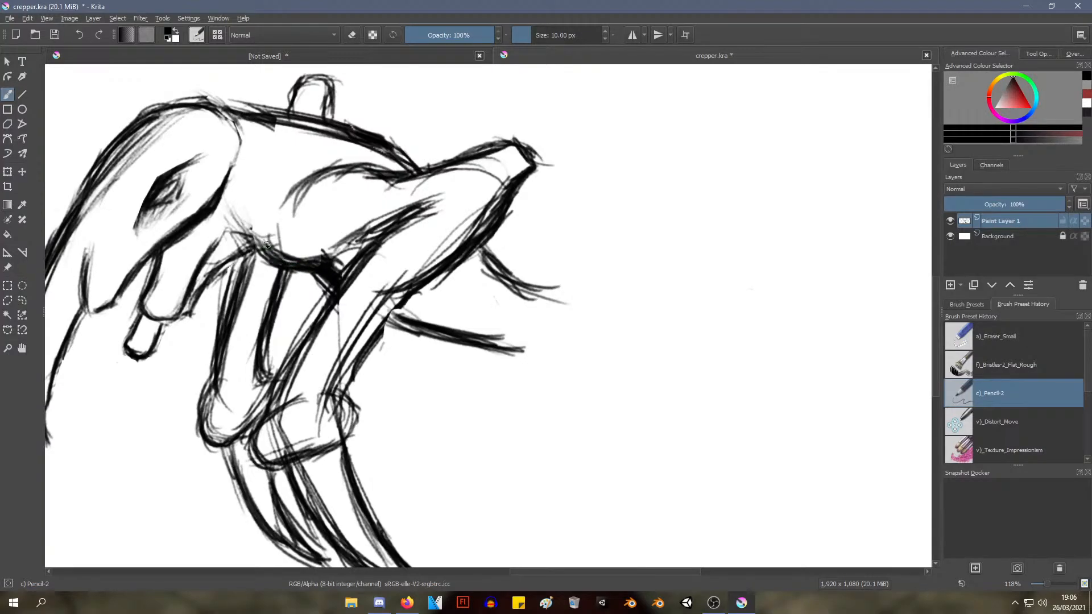
pyautogui.moveTo(266, 246)
pyautogui.mouseDown()
pyautogui.moveTo(263, 223)
pyautogui.moveTo(307, 177)
pyautogui.mouseUp()
pyautogui.moveTo(273, 212)
pyautogui.mouseDown()
pyautogui.moveTo(293, 179)
pyautogui.moveTo(354, 166)
pyautogui.mouseUp()
pyautogui.moveTo(272, 202)
pyautogui.mouseDown()
pyautogui.moveTo(306, 170)
pyautogui.moveTo(371, 165)
pyautogui.mouseUp()
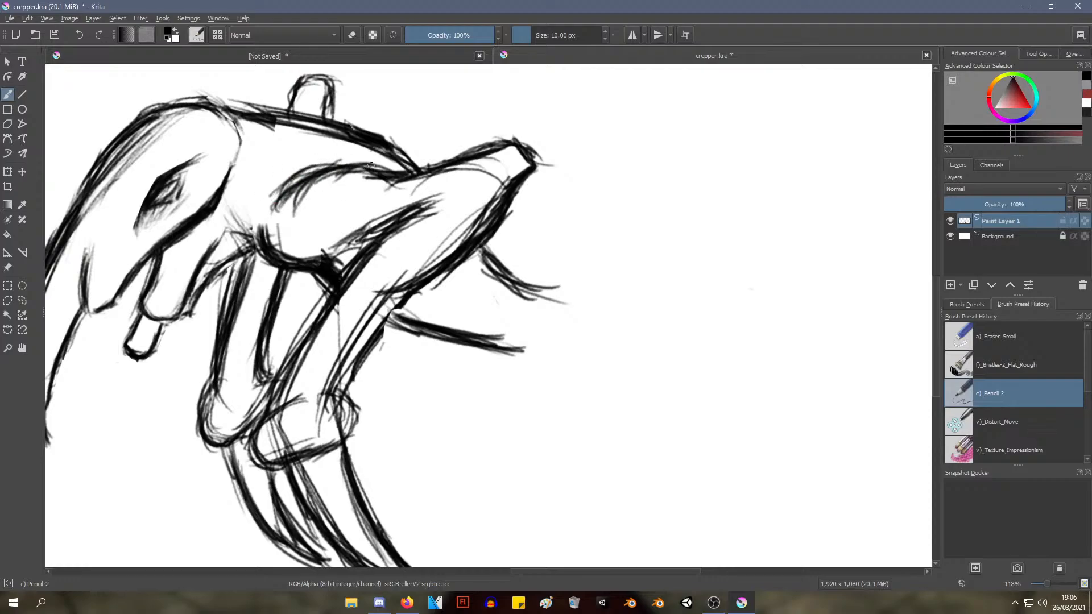
# Extend the tail's upper edge farther from the body and thicken it with repeated strokes
pyautogui.moveTo(475, 310); pyautogui.dragTo(442, 364)
pyautogui.moveTo(416, 382); pyautogui.dragTo(407, 409)
pyautogui.moveTo(407, 373); pyautogui.dragTo(437, 313)
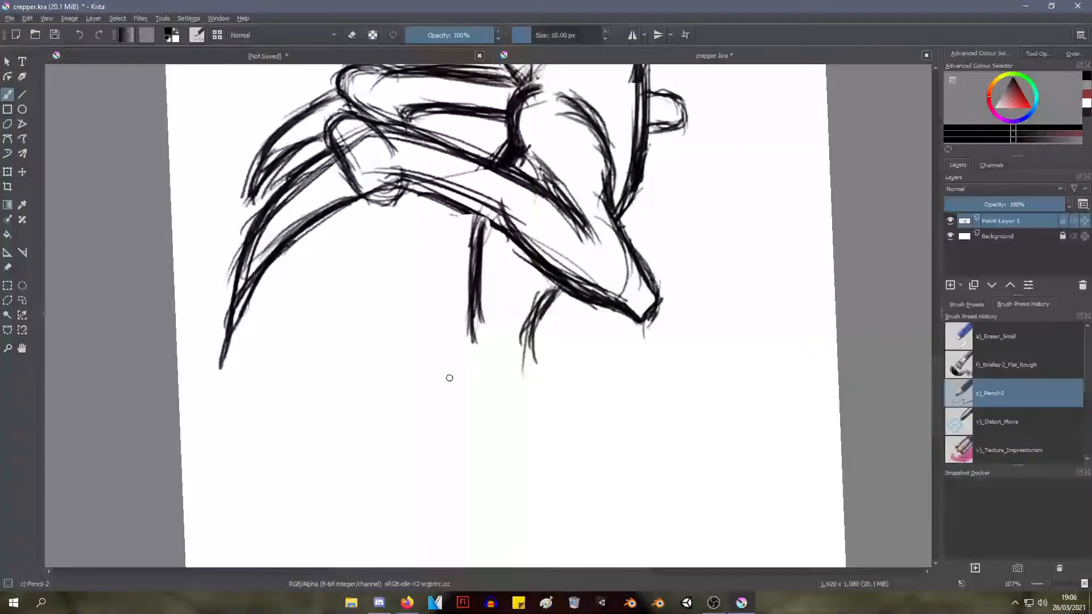
pyautogui.moveTo(550, 298)
pyautogui.mouseDown()
pyautogui.moveTo(515, 352)
pyautogui.moveTo(518, 389)
pyautogui.mouseUp()
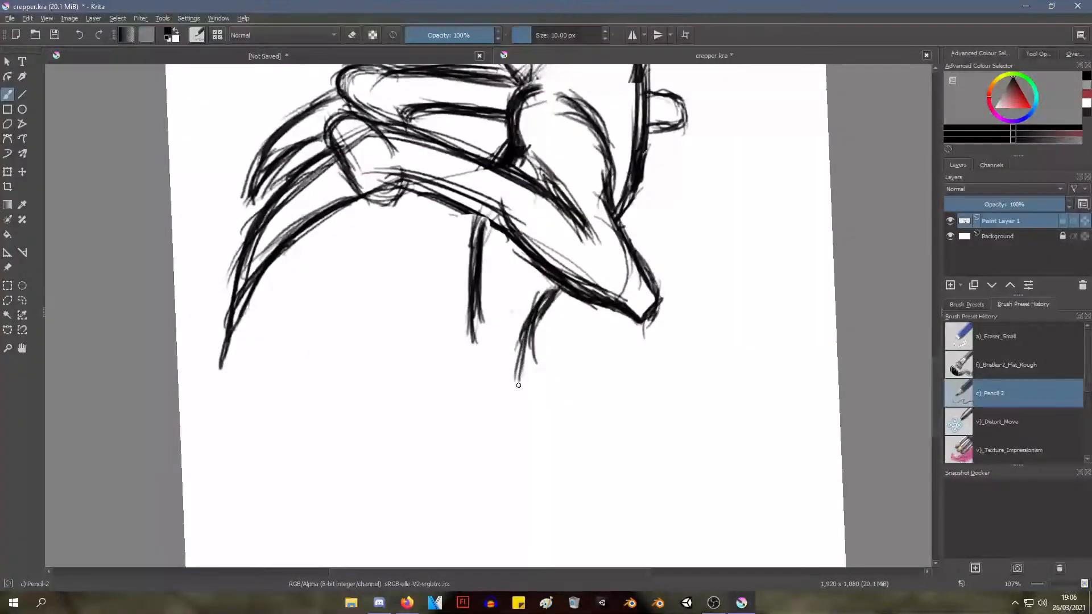
pyautogui.moveTo(529, 324); pyautogui.dragTo(511, 414)
pyautogui.moveTo(544, 301); pyautogui.dragTo(515, 424)
pyautogui.moveTo(527, 343); pyautogui.dragTo(517, 416)
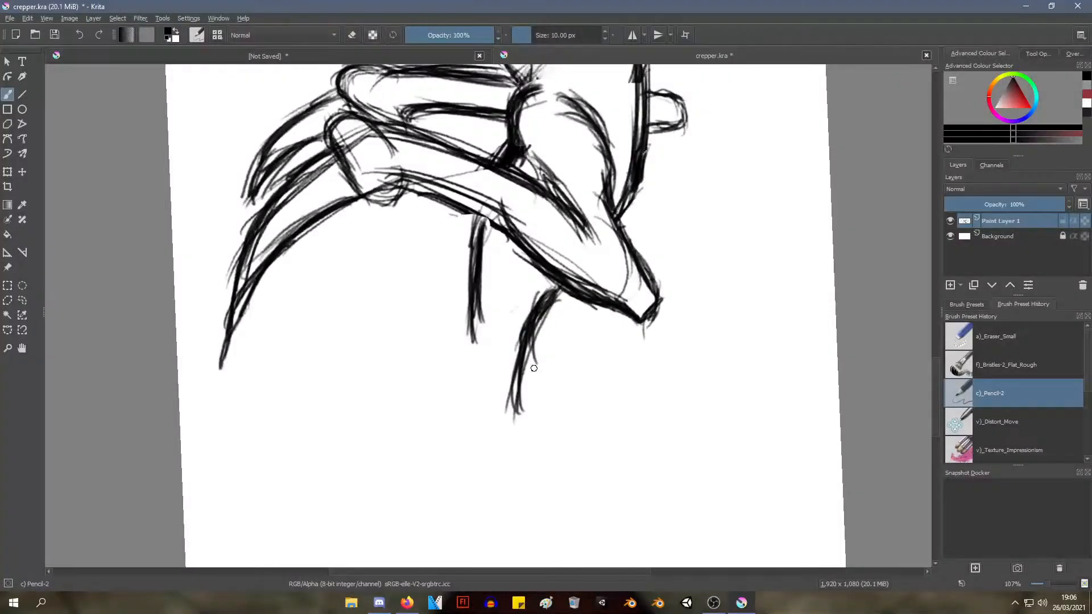
pyautogui.moveTo(551, 303); pyautogui.dragTo(515, 399)
pyautogui.moveTo(550, 292); pyautogui.dragTo(523, 369)
# Lengthen the tail's lower edge with a few slightly bent strokes
pyautogui.moveTo(476, 314); pyautogui.dragTo(474, 378)
pyautogui.moveTo(478, 315); pyautogui.dragTo(459, 387)
pyautogui.moveTo(475, 327); pyautogui.dragTo(460, 388)
# Continue the tail's upper edge over a rise and down the other side, adding a small spike near its base
pyautogui.moveTo(404, 320)
pyautogui.mouseDown()
pyautogui.moveTo(385, 397)
pyautogui.moveTo(441, 383)
pyautogui.moveTo(400, 389)
pyautogui.moveTo(429, 529)
pyautogui.moveTo(595, 601)
pyautogui.mouseUp()
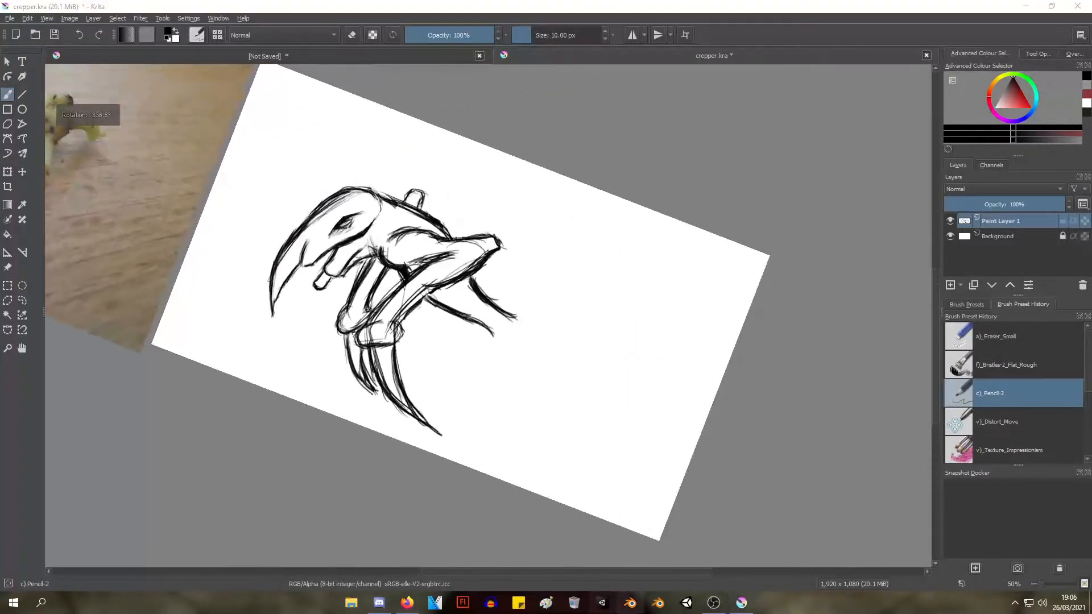
pyautogui.moveTo(470, 204); pyautogui.dragTo(456, 264)
pyautogui.moveTo(550, 367)
pyautogui.mouseDown()
pyautogui.moveTo(538, 278)
pyautogui.moveTo(535, 288)
pyautogui.moveTo(553, 279)
pyautogui.moveTo(575, 307)
pyautogui.mouseUp()
pyautogui.moveTo(554, 271); pyautogui.dragTo(603, 319)
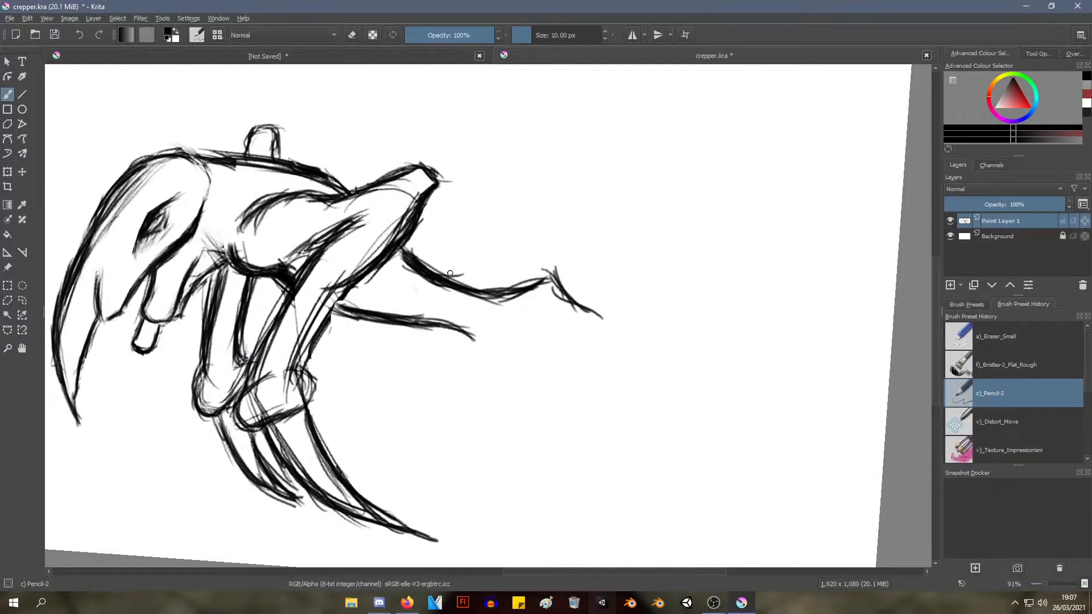
pyautogui.moveTo(461, 266); pyautogui.dragTo(488, 299)
pyautogui.moveTo(482, 290); pyautogui.dragTo(465, 278)
pyautogui.moveTo(552, 272); pyautogui.dragTo(611, 320)
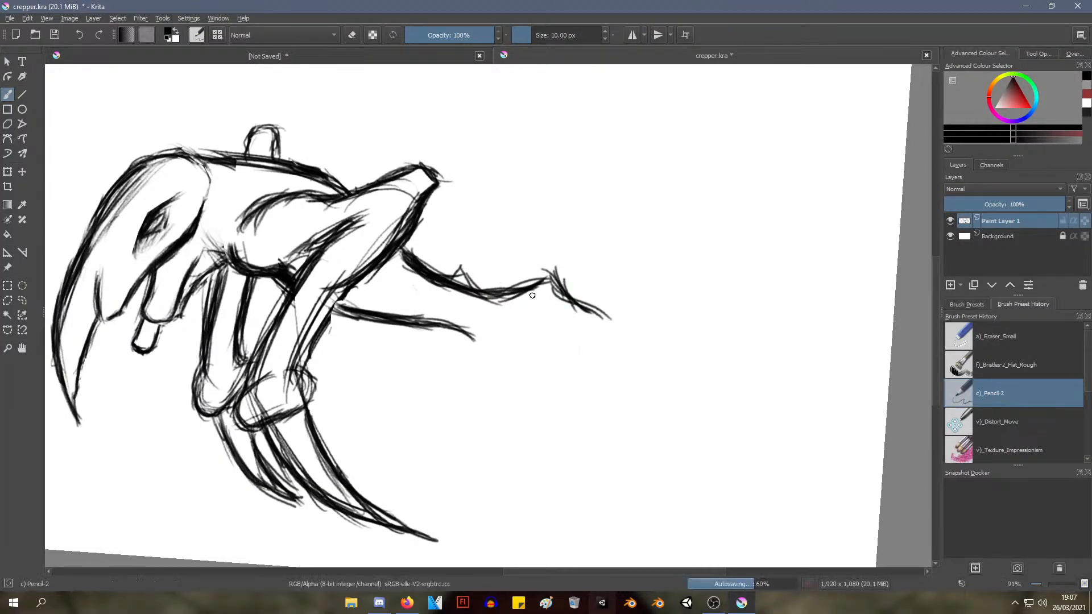
pyautogui.moveTo(486, 287)
pyautogui.mouseDown()
pyautogui.moveTo(548, 279)
pyautogui.moveTo(507, 294)
pyautogui.mouseUp()
pyautogui.moveTo(546, 283); pyautogui.dragTo(615, 322)
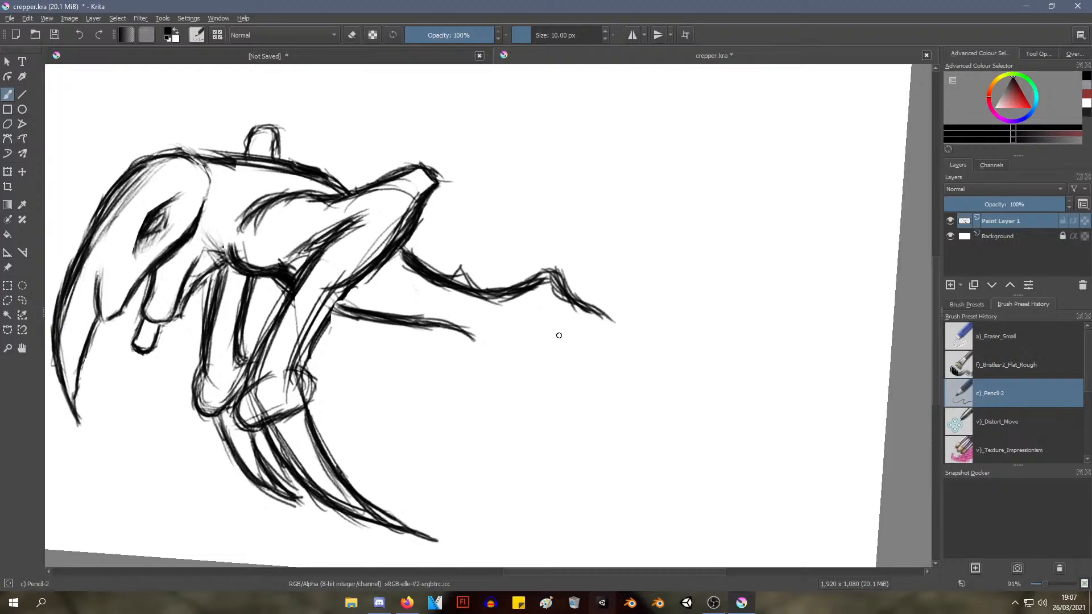
pyautogui.moveTo(542, 323); pyautogui.dragTo(535, 442)
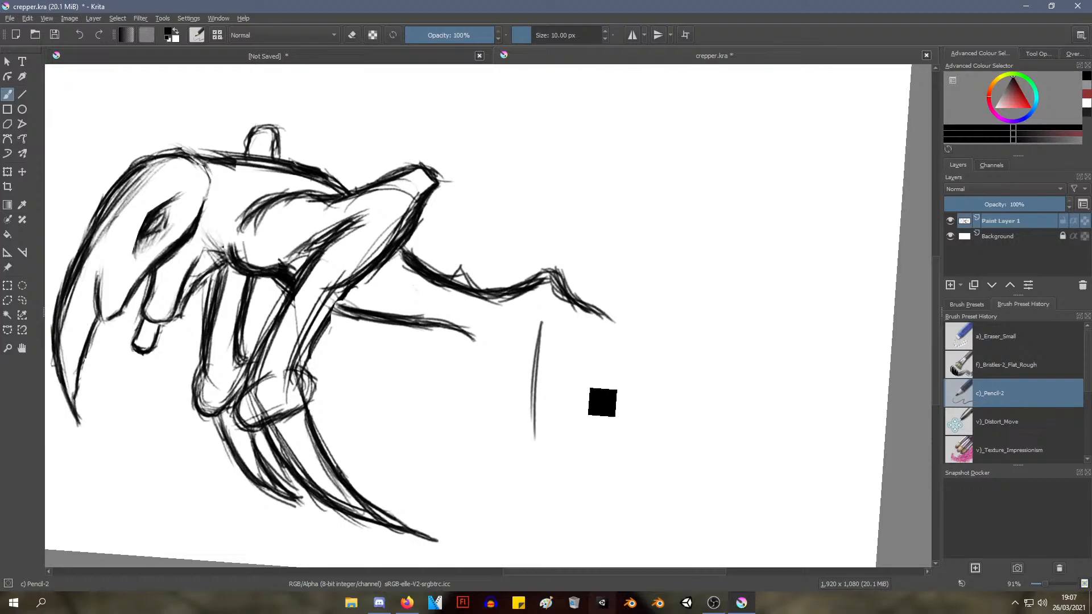
pyautogui.hotkey('ctrl', 'z')
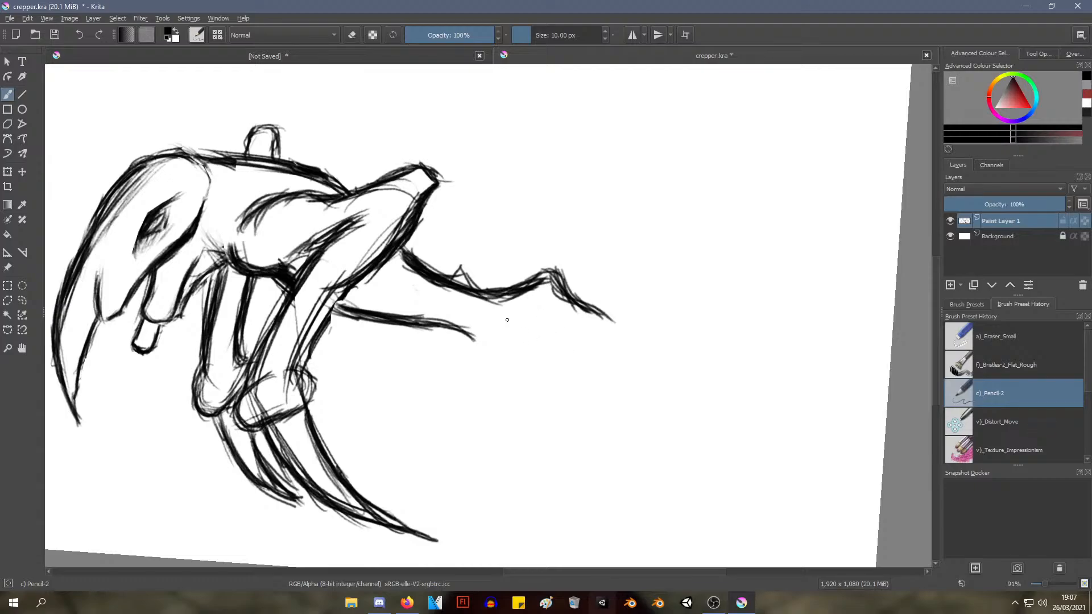
pyautogui.moveTo(507, 320); pyautogui.dragTo(518, 446)
pyautogui.hotkey('ctrl', 'z')
# Sketch the front edge of a hind leg below the tail's rise with two vertical strokes and try out a back edge
pyautogui.moveTo(546, 332)
pyautogui.mouseDown()
pyautogui.moveTo(539, 436)
pyautogui.moveTo(549, 482)
pyautogui.mouseUp()
pyautogui.moveTo(535, 359); pyautogui.dragTo(550, 487)
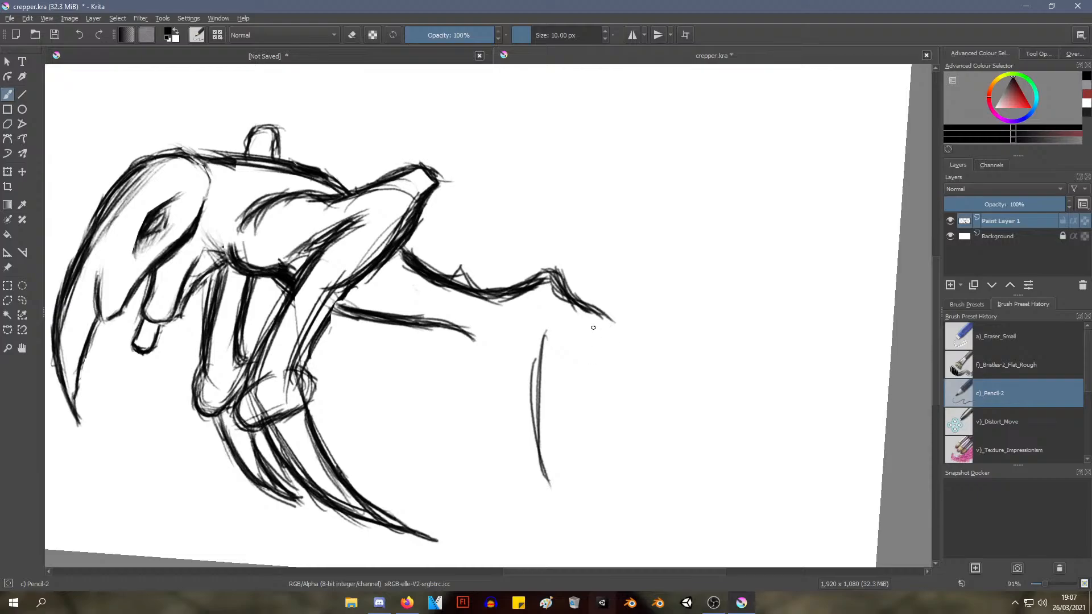
pyautogui.moveTo(593, 328); pyautogui.dragTo(583, 444)
pyautogui.moveTo(604, 349); pyautogui.dragTo(591, 364)
pyautogui.hotkey('ctrl', 'z')
pyautogui.hotkey('ctrl', 'z')
# Draw the hind leg's back edge down from the tip of the tail's upper edge with repeated overlapping strokes
pyautogui.moveTo(610, 326); pyautogui.dragTo(573, 392)
pyautogui.moveTo(603, 322); pyautogui.dragTo(571, 462)
pyautogui.moveTo(595, 348)
pyautogui.mouseDown()
pyautogui.moveTo(573, 495)
pyautogui.moveTo(564, 443)
pyautogui.mouseUp()
pyautogui.moveTo(585, 369); pyautogui.dragTo(570, 488)
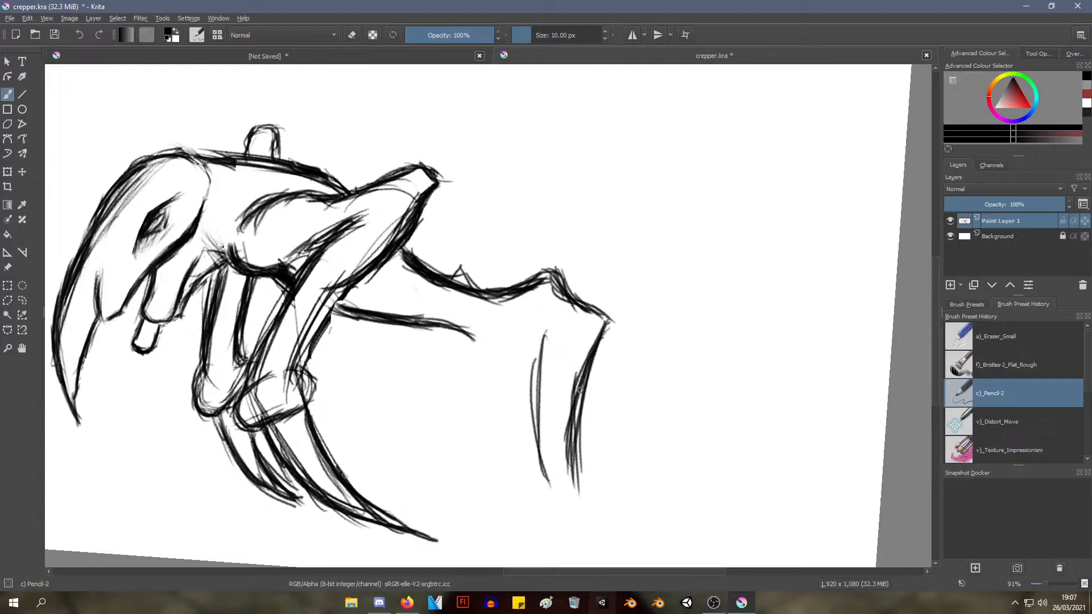
pyautogui.moveTo(580, 390); pyautogui.dragTo(570, 493)
pyautogui.moveTo(578, 392); pyautogui.dragTo(573, 493)
# Thicken the hind leg's front edge and join it to the end of the tail's lower edge
pyautogui.moveTo(549, 342)
pyautogui.mouseDown()
pyautogui.moveTo(538, 472)
pyautogui.moveTo(547, 500)
pyautogui.mouseUp()
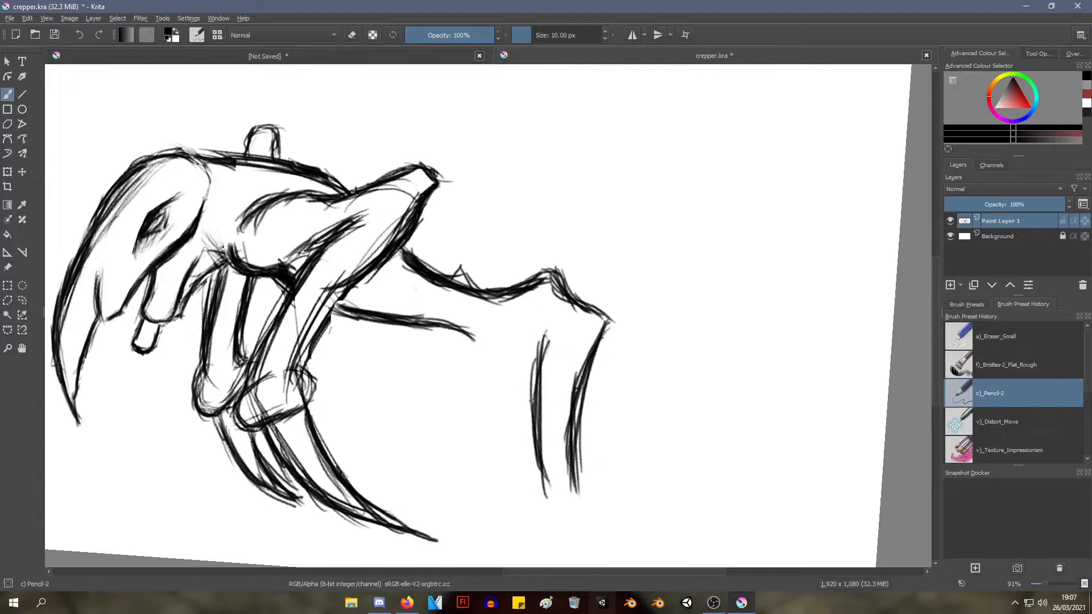
pyautogui.moveTo(546, 387); pyautogui.dragTo(531, 490)
pyautogui.moveTo(475, 339)
pyautogui.mouseDown()
pyautogui.moveTo(509, 354)
pyautogui.moveTo(552, 333)
pyautogui.moveTo(540, 340)
pyautogui.moveTo(527, 421)
pyautogui.mouseUp()
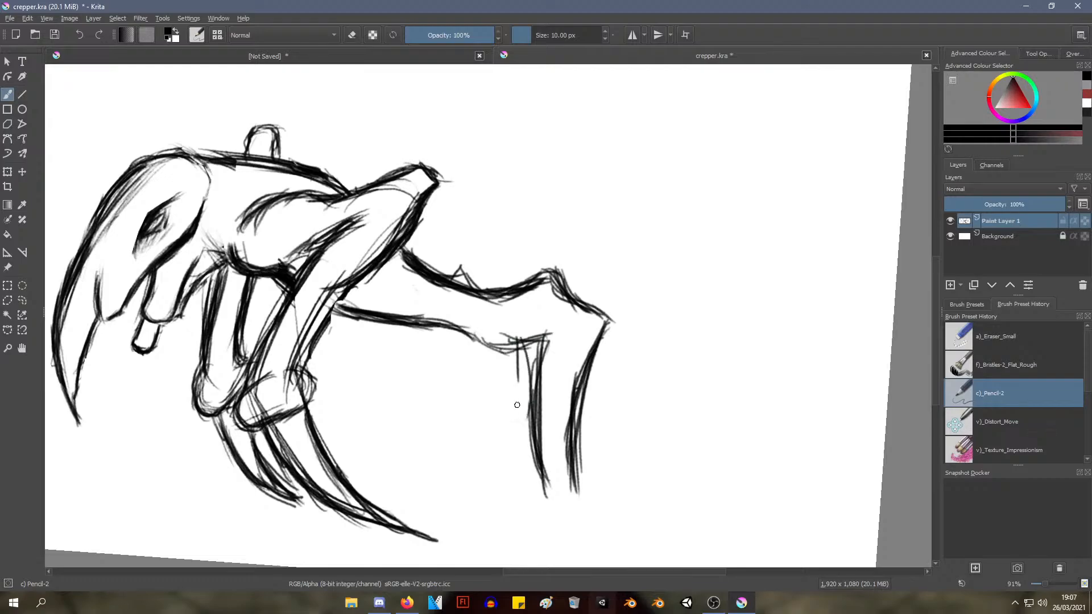
pyautogui.moveTo(519, 341); pyautogui.dragTo(528, 430)
pyautogui.moveTo(516, 337); pyautogui.dragTo(534, 458)
# Erase the hind leg, the tail's upper edge and most of its lower edge with the a)_Eraser_Small brush
pyautogui.scroll(-4, 519, 421)
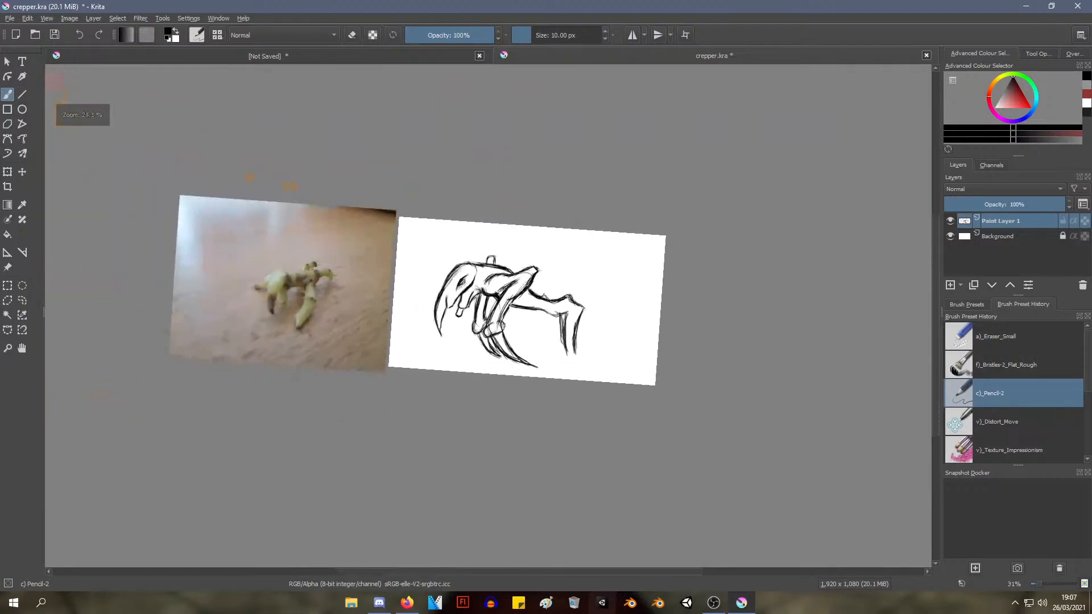
pyautogui.scroll(1, 519, 421)
pyautogui.moveTo(517, 419)
pyautogui.mouseDown()
pyautogui.moveTo(512, 398)
pyautogui.moveTo(512, 410)
pyautogui.moveTo(540, 404)
pyautogui.moveTo(510, 448)
pyautogui.moveTo(510, 422)
pyautogui.mouseUp()
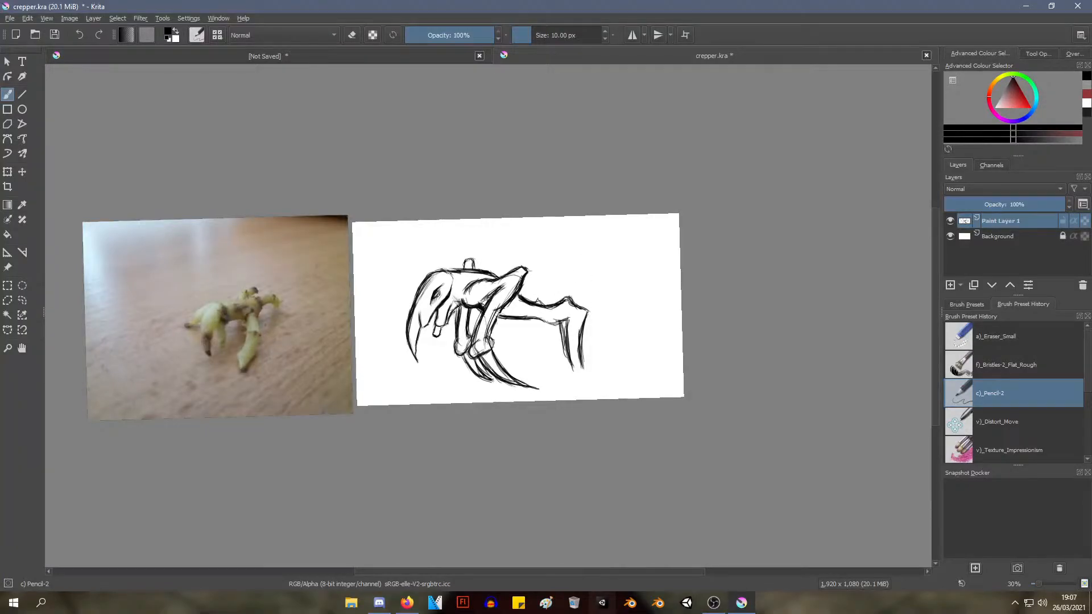
pyautogui.scroll(3, 539, 327)
pyautogui.rightClick(520, 281)
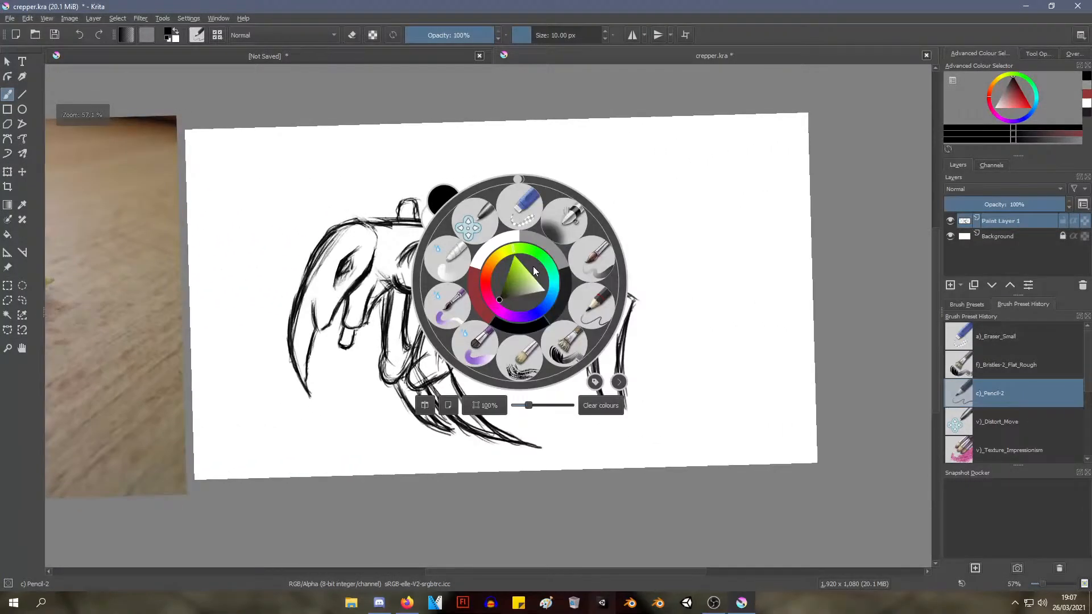
pyautogui.click(535, 213)
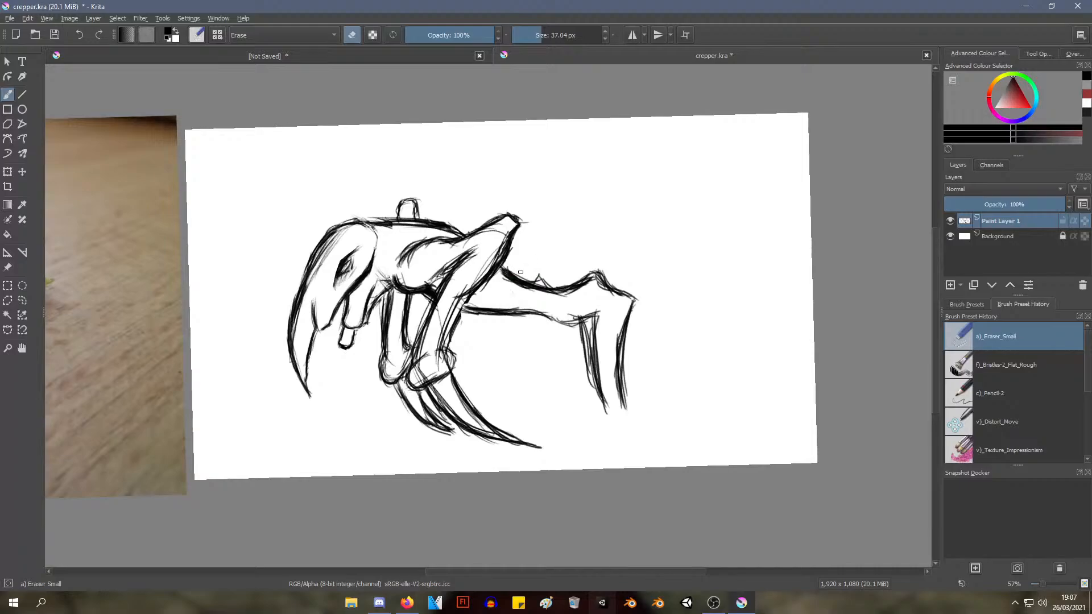
pyautogui.moveTo(520, 272)
pyautogui.mouseDown()
pyautogui.moveTo(558, 276)
pyautogui.moveTo(518, 287)
pyautogui.moveTo(507, 273)
pyautogui.moveTo(522, 266)
pyautogui.moveTo(504, 269)
pyautogui.moveTo(568, 283)
pyautogui.moveTo(541, 301)
pyautogui.moveTo(538, 279)
pyautogui.moveTo(578, 293)
pyautogui.moveTo(533, 325)
pyautogui.moveTo(512, 305)
pyautogui.moveTo(502, 313)
pyautogui.moveTo(554, 334)
pyautogui.moveTo(567, 337)
pyautogui.moveTo(559, 320)
pyautogui.moveTo(579, 284)
pyautogui.moveTo(595, 280)
pyautogui.moveTo(608, 300)
pyautogui.moveTo(627, 303)
pyautogui.moveTo(613, 356)
pyautogui.moveTo(594, 293)
pyautogui.moveTo(582, 303)
pyautogui.moveTo(583, 360)
pyautogui.moveTo(567, 340)
pyautogui.moveTo(576, 357)
pyautogui.moveTo(608, 298)
pyautogui.moveTo(602, 348)
pyautogui.moveTo(623, 310)
pyautogui.mouseUp()
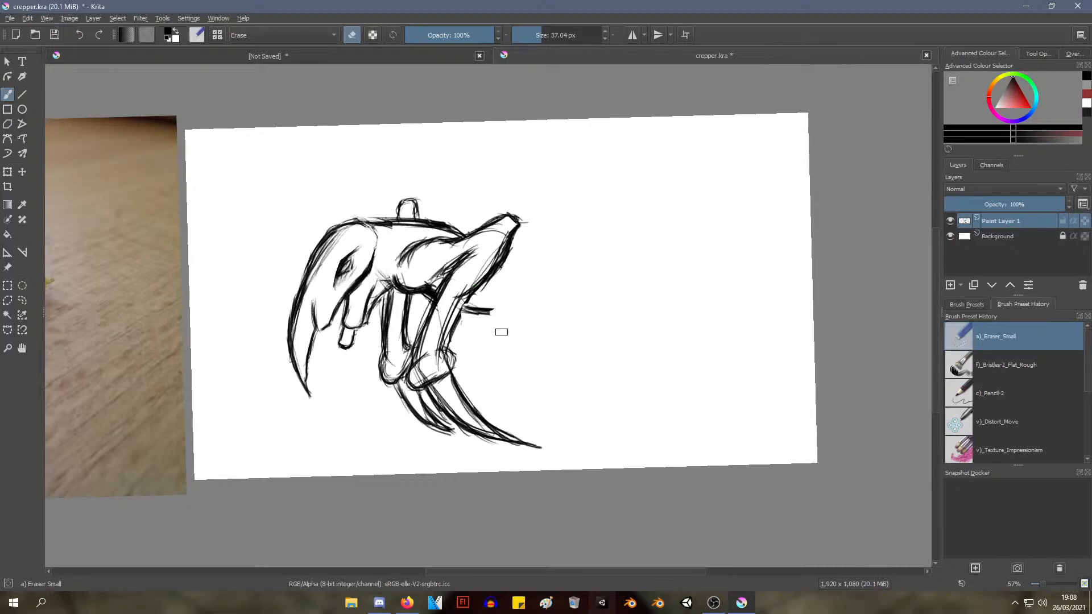
# Switch back to the c)_Pencil-2 brush
pyautogui.rightClick(535, 306)
pyautogui.click(506, 149)
pyautogui.moveTo(280, 191); pyautogui.dragTo(698, 188)
pyautogui.moveTo(439, 290); pyautogui.dragTo(462, 268)
pyautogui.moveTo(561, 199)
pyautogui.mouseDown()
pyautogui.moveTo(541, 212)
pyautogui.moveTo(217, 234)
pyautogui.mouseUp()
pyautogui.moveTo(489, 241)
pyautogui.mouseDown()
pyautogui.moveTo(346, 249)
pyautogui.moveTo(317, 205)
pyautogui.moveTo(287, 226)
pyautogui.mouseUp()
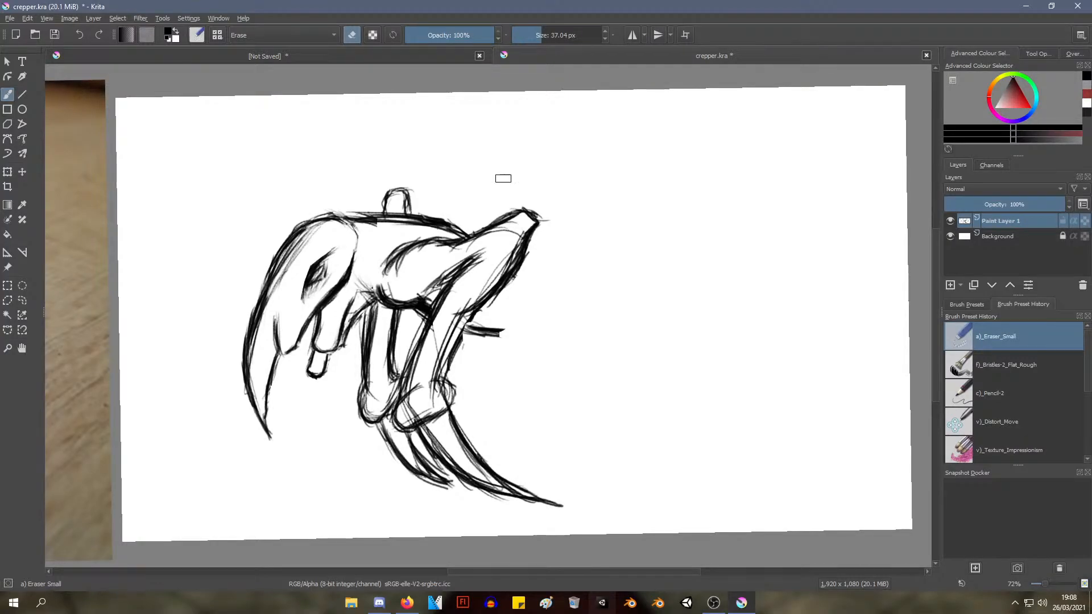
pyautogui.rightClick(508, 186)
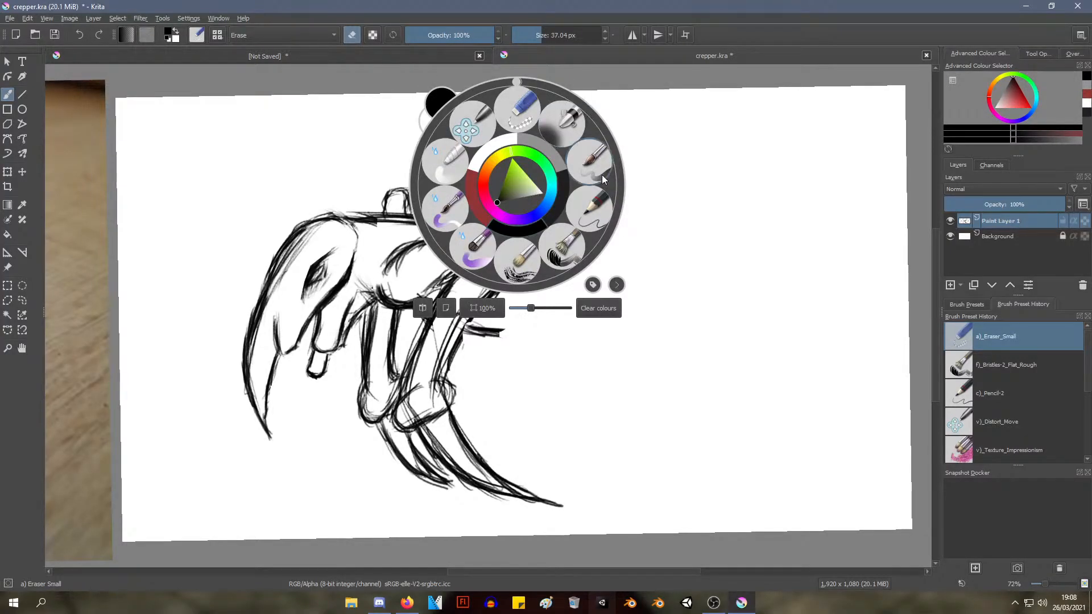
pyautogui.click(589, 202)
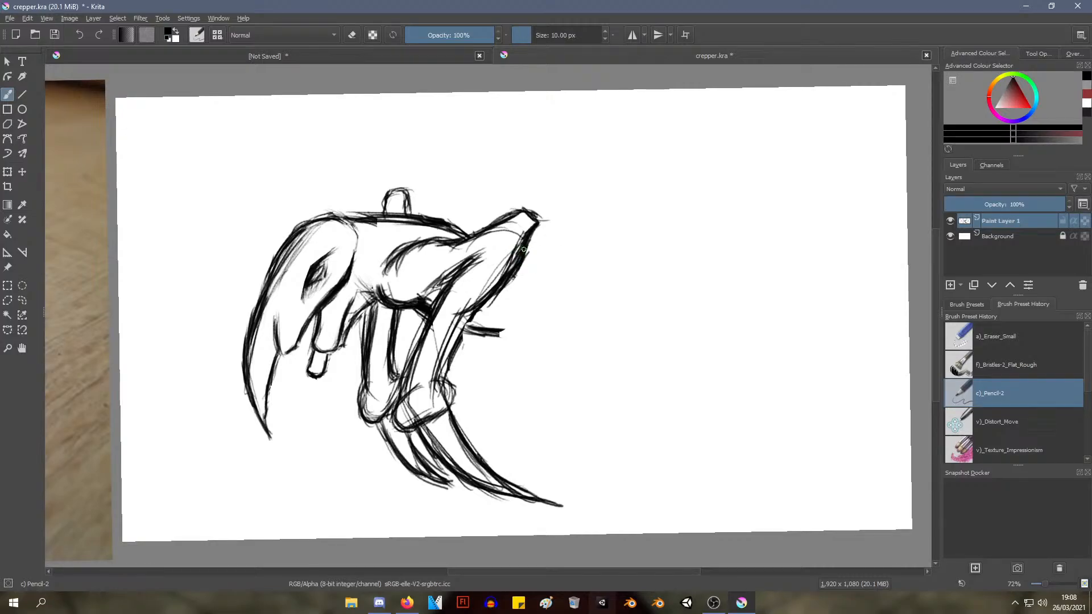
pyautogui.moveTo(524, 249)
pyautogui.mouseDown()
pyautogui.moveTo(588, 253)
pyautogui.moveTo(583, 240)
pyautogui.moveTo(620, 239)
pyautogui.mouseUp()
pyautogui.moveTo(537, 251); pyautogui.dragTo(592, 239)
pyautogui.hotkey('ctrl', 'z')
pyautogui.hotkey('ctrl', 'z')
pyautogui.hotkey('ctrl', 'z')
pyautogui.hotkey('ctrl', 'z')
pyautogui.hotkey('ctrl', 'z')
pyautogui.hotkey('ctrl', 'z')
pyautogui.hotkey('ctrl', 'z')
# Redraw the rear body's upper edge with a dip and an angular rise, continuing down as the hind leg's back edge
pyautogui.moveTo(522, 268)
pyautogui.mouseDown()
pyautogui.moveTo(565, 273)
pyautogui.moveTo(534, 273)
pyautogui.moveTo(567, 272)
pyautogui.moveTo(621, 243)
pyautogui.mouseUp()
pyautogui.moveTo(566, 276)
pyautogui.mouseDown()
pyautogui.moveTo(632, 232)
pyautogui.moveTo(518, 267)
pyautogui.moveTo(586, 277)
pyautogui.moveTo(643, 238)
pyautogui.moveTo(628, 235)
pyautogui.moveTo(671, 245)
pyautogui.moveTo(676, 264)
pyautogui.moveTo(638, 347)
pyautogui.moveTo(656, 326)
pyautogui.mouseUp()
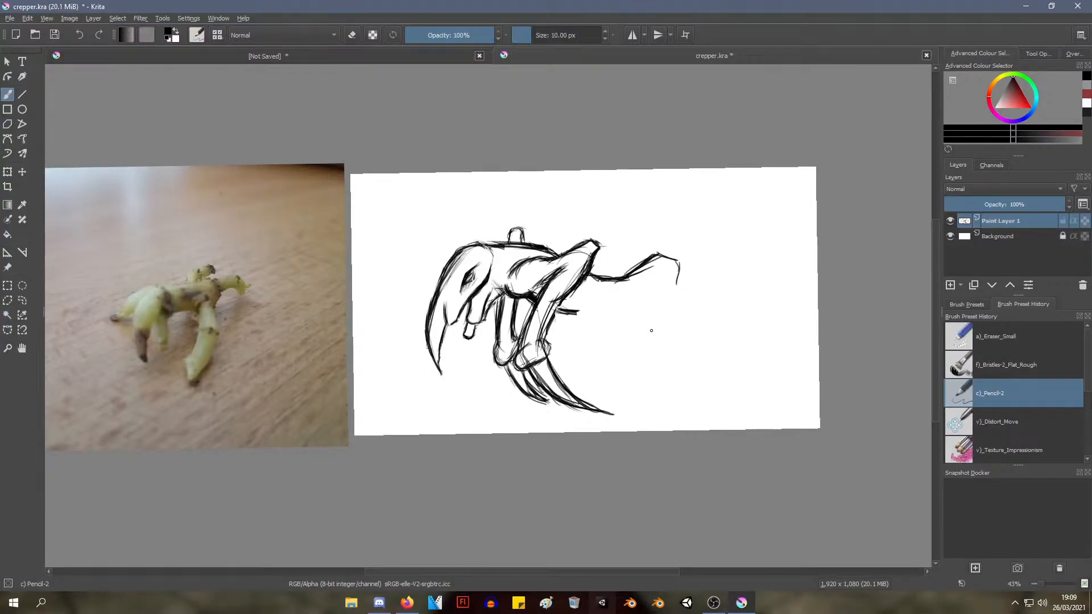
pyautogui.moveTo(649, 330); pyautogui.dragTo(576, 318)
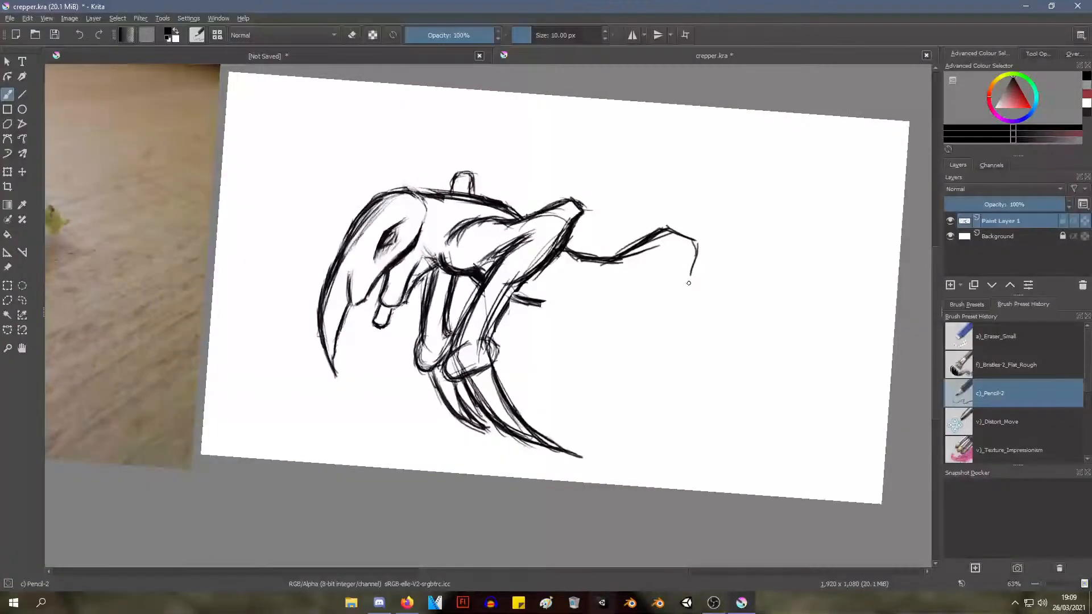
pyautogui.moveTo(691, 266)
pyautogui.mouseDown()
pyautogui.moveTo(676, 335)
pyautogui.moveTo(687, 369)
pyautogui.moveTo(678, 328)
pyautogui.moveTo(675, 352)
pyautogui.mouseUp()
pyautogui.moveTo(663, 267); pyautogui.dragTo(633, 346)
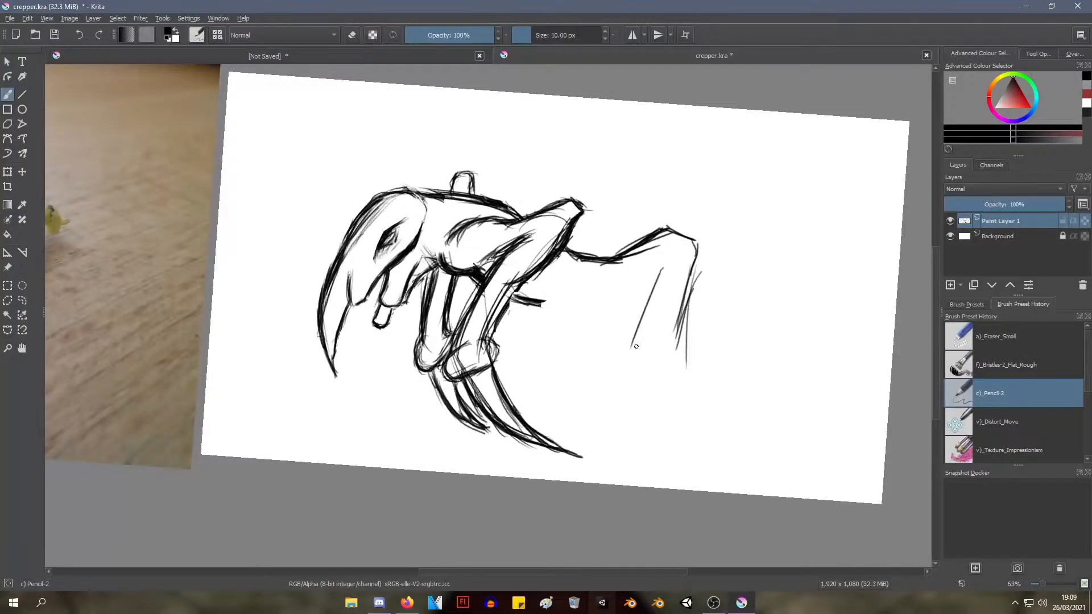
pyautogui.hotkey('ctrl', 'z')
pyautogui.moveTo(640, 298)
pyautogui.mouseDown()
pyautogui.moveTo(646, 352)
pyautogui.moveTo(662, 370)
pyautogui.mouseUp()
pyautogui.moveTo(645, 325); pyautogui.dragTo(663, 383)
pyautogui.moveTo(636, 298); pyautogui.dragTo(652, 364)
pyautogui.hotkey('ctrl', 'z')
pyautogui.hotkey('ctrl', 'z')
pyautogui.hotkey('ctrl', 'z')
pyautogui.hotkey('ctrl', 'z')
# Add a pointed bump over the dip in the rear upper edge and extend the lower body edge toward the hind leg
pyautogui.moveTo(612, 226); pyautogui.dragTo(632, 246)
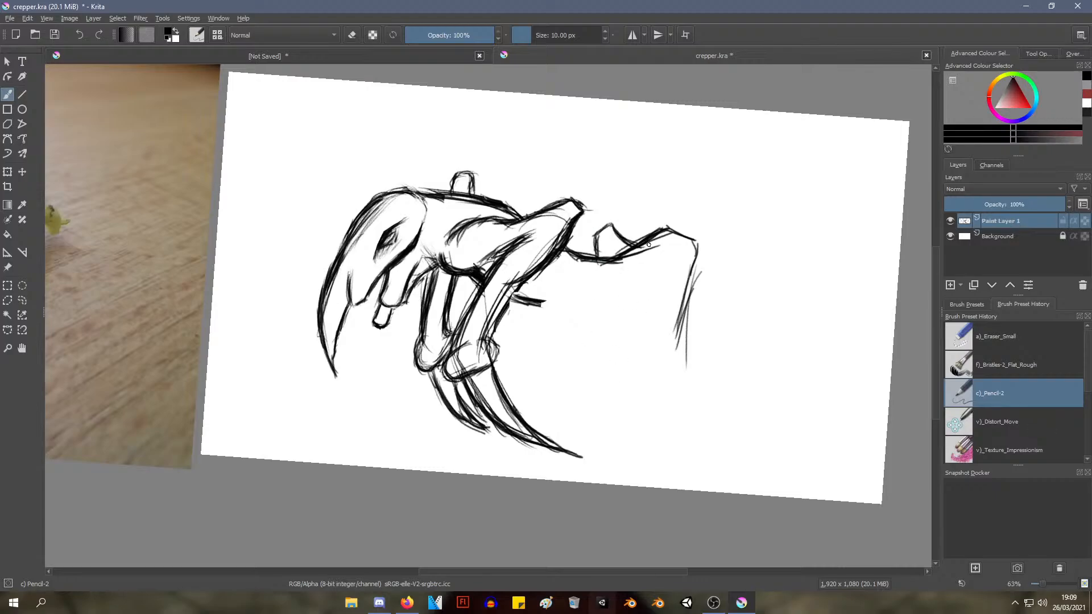
pyautogui.moveTo(538, 300)
pyautogui.mouseDown()
pyautogui.moveTo(584, 292)
pyautogui.moveTo(534, 305)
pyautogui.moveTo(610, 289)
pyautogui.moveTo(585, 290)
pyautogui.moveTo(598, 282)
pyautogui.moveTo(649, 300)
pyautogui.moveTo(638, 284)
pyautogui.moveTo(651, 336)
pyautogui.mouseUp()
# Sketch the hind leg's front edge and lengthen both leg edges downward, curving the front one backward
pyautogui.moveTo(647, 285); pyautogui.dragTo(657, 369)
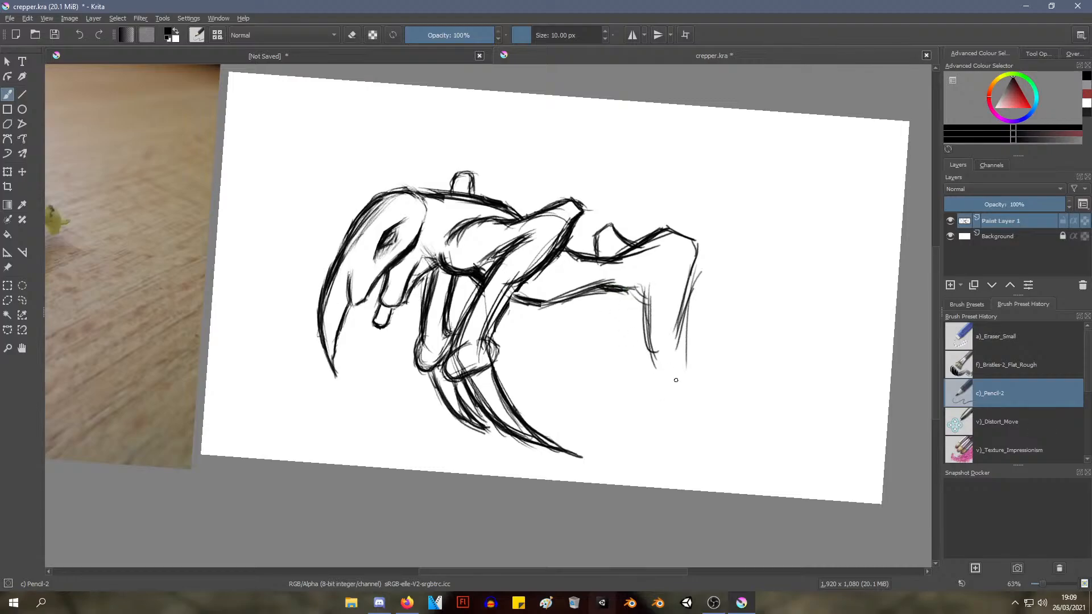
pyautogui.moveTo(685, 328); pyautogui.dragTo(669, 400)
pyautogui.moveTo(645, 344); pyautogui.dragTo(654, 415)
pyautogui.moveTo(644, 342); pyautogui.dragTo(679, 440)
pyautogui.moveTo(660, 387); pyautogui.dragTo(666, 377)
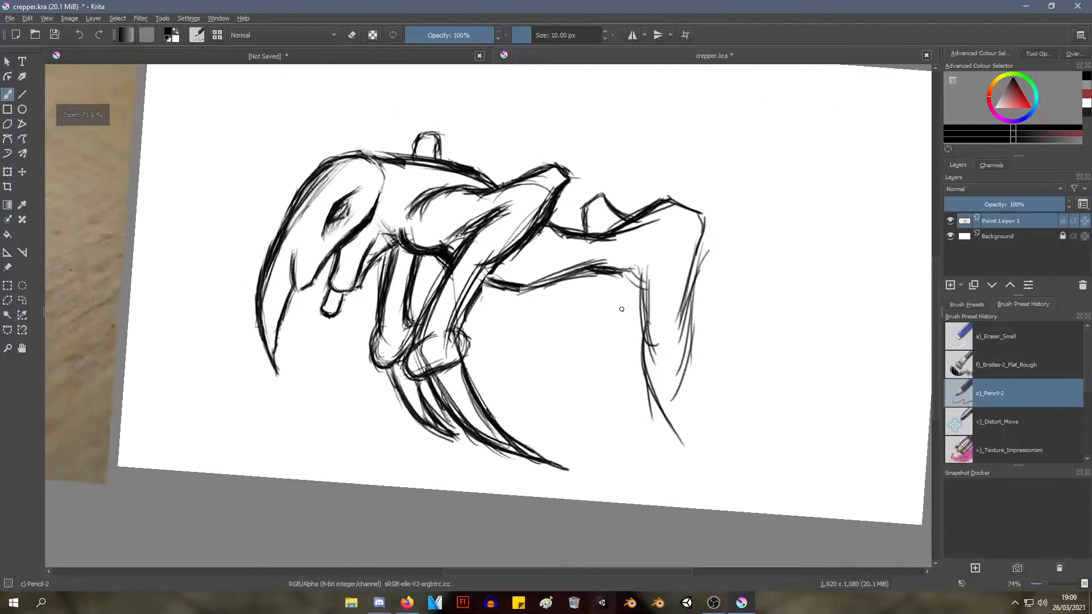
pyautogui.moveTo(602, 274); pyautogui.dragTo(599, 353)
pyautogui.moveTo(601, 292); pyautogui.dragTo(594, 377)
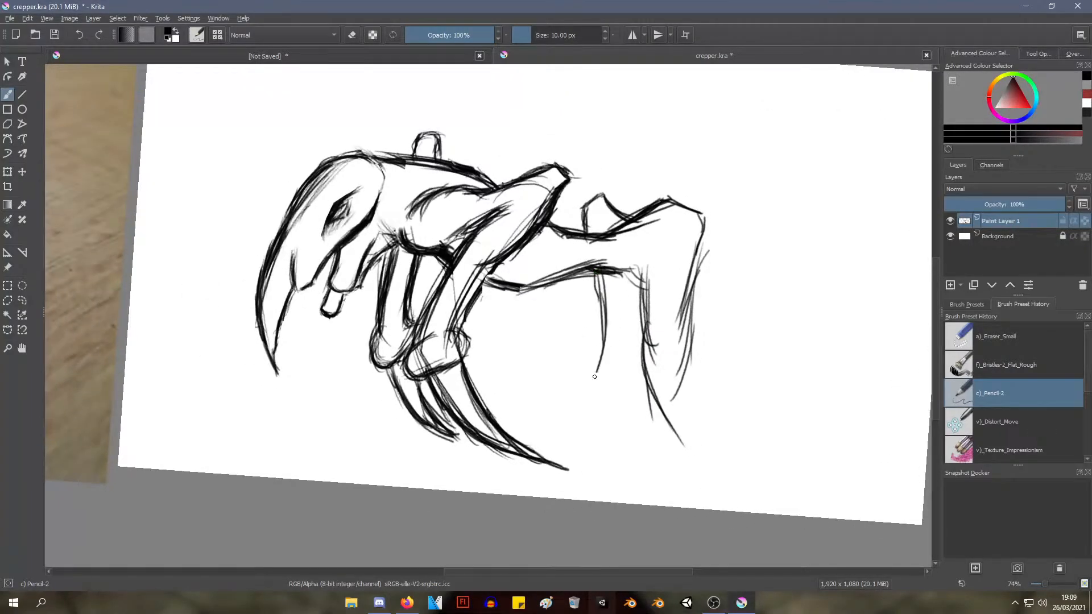
pyautogui.hotkey('ctrl', 'z')
pyautogui.hotkey('ctrl', 'z')
pyautogui.hotkey('ctrl', 'z')
pyautogui.hotkey('ctrl', 'z')
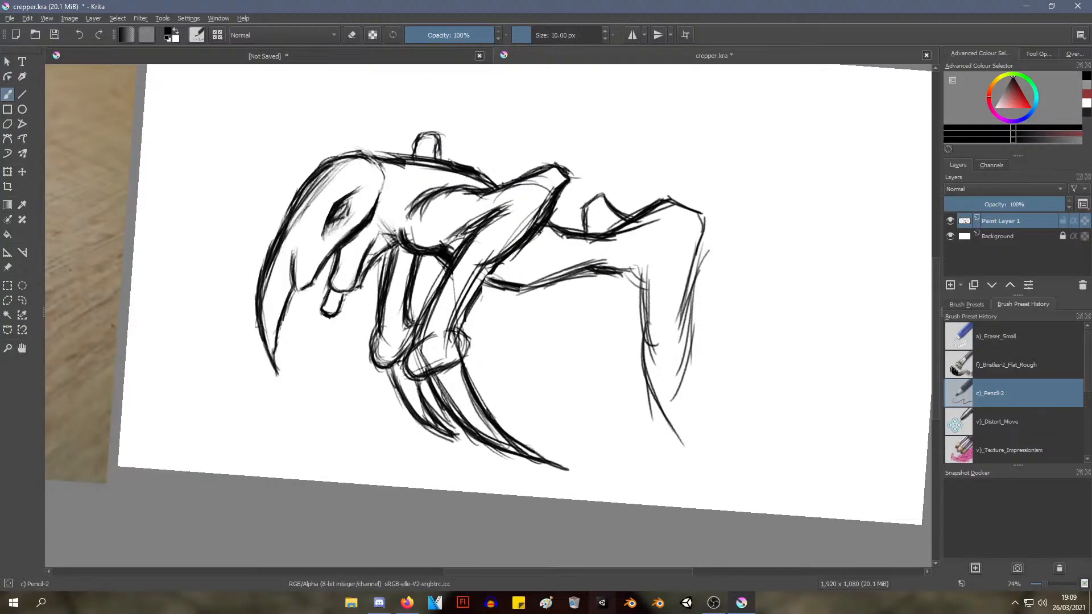
# Sketch a second hind leg in front of the first with two long, slightly bent edges
pyautogui.moveTo(587, 276); pyautogui.dragTo(609, 353)
pyautogui.moveTo(634, 272); pyautogui.dragTo(624, 362)
pyautogui.moveTo(602, 324); pyautogui.dragTo(597, 388)
pyautogui.moveTo(602, 328); pyautogui.dragTo(607, 423)
pyautogui.moveTo(629, 334); pyautogui.dragTo(636, 405)
pyautogui.moveTo(609, 363); pyautogui.dragTo(615, 386)
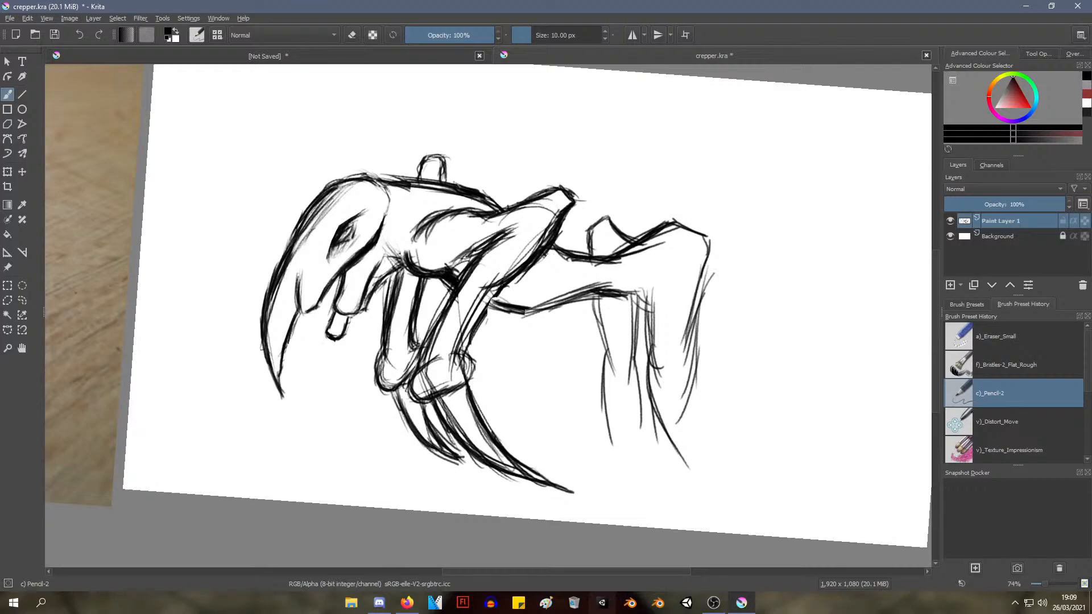
# Undo the second hind leg, the first hind leg's lower extensions and its front edge
pyautogui.hotkey('ctrl', 'z')
pyautogui.hotkey('ctrl', 'z')
pyautogui.hotkey('ctrl', 'z')
pyautogui.hotkey('ctrl', 'z')
pyautogui.hotkey('ctrl', 'z')
pyautogui.hotkey('ctrl', 'z')
pyautogui.hotkey('ctrl', 'z')
pyautogui.hotkey('ctrl', 'z')
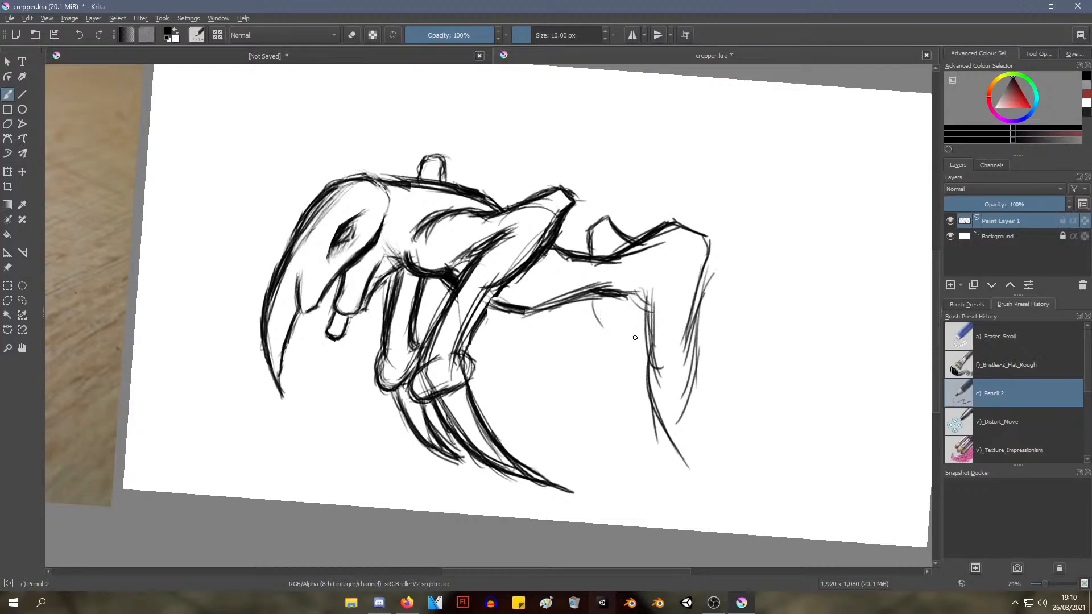
pyautogui.hotkey('ctrl', 'z')
pyautogui.hotkey('ctrl', 'z')
pyautogui.hotkey('ctrl', 'z')
pyautogui.hotkey('ctrl', 'z')
pyautogui.hotkey('ctrl', 'z')
pyautogui.hotkey('ctrl', 'z')
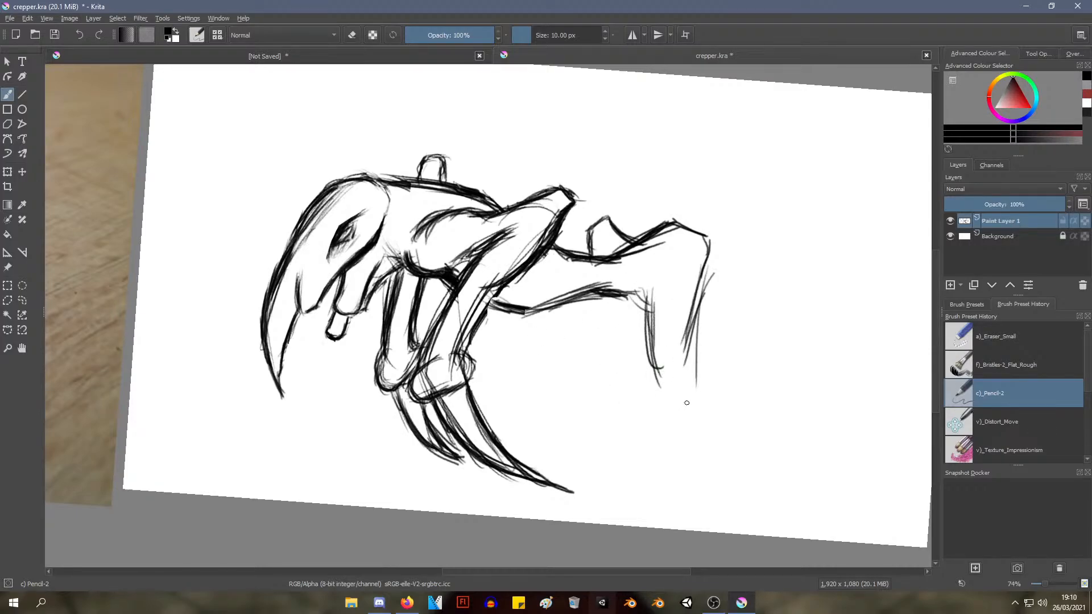
pyautogui.hotkey('ctrl', 'z')
pyautogui.hotkey('ctrl', 'z')
pyautogui.hotkey('ctrl', 'z')
pyautogui.hotkey('ctrl', 'z')
pyautogui.hotkey('ctrl', 'z')
# Sketch the hind leg's thigh with front and back edges slanting forward from the rear body
pyautogui.moveTo(646, 296)
pyautogui.mouseDown()
pyautogui.moveTo(598, 349)
pyautogui.moveTo(601, 369)
pyautogui.moveTo(584, 370)
pyautogui.moveTo(592, 359)
pyautogui.mouseUp()
pyautogui.moveTo(643, 295); pyautogui.dragTo(600, 345)
pyautogui.moveTo(691, 299)
pyautogui.mouseDown()
pyautogui.moveTo(682, 328)
pyautogui.moveTo(690, 312)
pyautogui.moveTo(623, 394)
pyautogui.mouseUp()
# Draw the hind leg's shin curving backward below the thigh and rough in the foot at its end
pyautogui.moveTo(670, 340)
pyautogui.mouseDown()
pyautogui.moveTo(581, 418)
pyautogui.moveTo(628, 492)
pyautogui.mouseUp()
pyautogui.moveTo(586, 418); pyautogui.dragTo(643, 504)
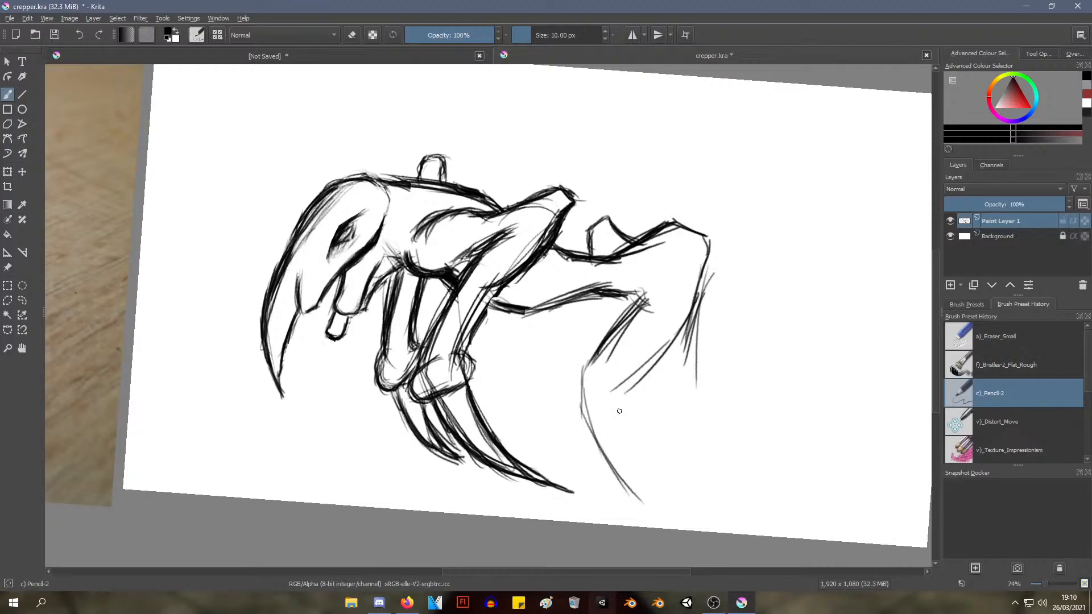
pyautogui.moveTo(609, 391); pyautogui.dragTo(674, 470)
pyautogui.moveTo(595, 425)
pyautogui.mouseDown()
pyautogui.moveTo(652, 493)
pyautogui.moveTo(631, 469)
pyautogui.moveTo(644, 488)
pyautogui.mouseUp()
pyautogui.moveTo(653, 449); pyautogui.dragTo(712, 487)
# Start the far hind leg with a curved front edge below the rear body's lower edge
pyautogui.moveTo(580, 297); pyautogui.dragTo(539, 348)
pyautogui.moveTo(545, 335)
pyautogui.mouseDown()
pyautogui.moveTo(540, 376)
pyautogui.moveTo(555, 398)
pyautogui.mouseUp()
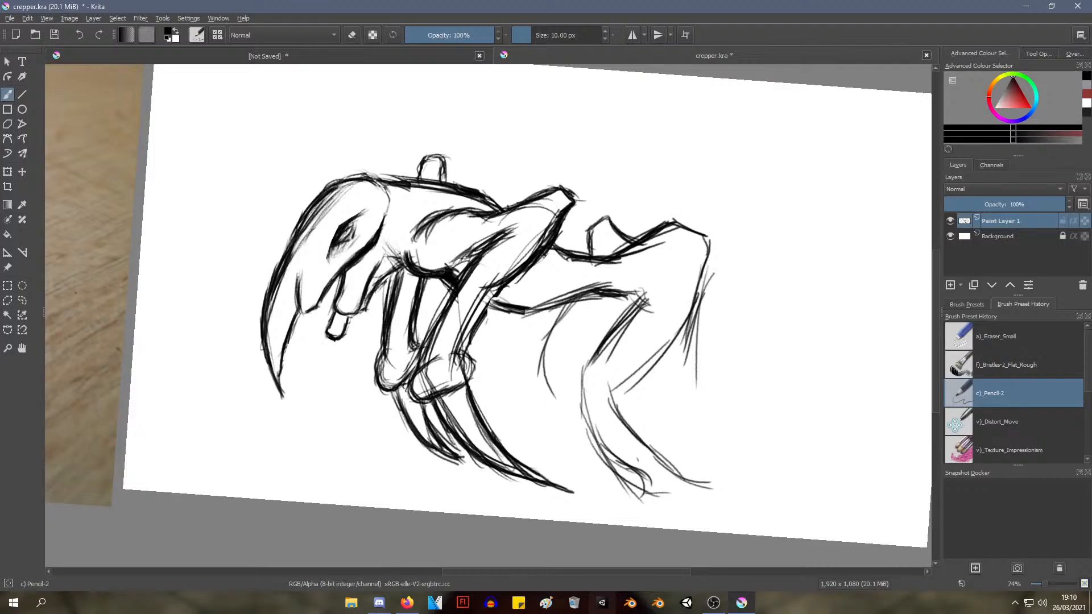
pyautogui.moveTo(756, 259)
pyautogui.mouseDown()
pyautogui.moveTo(713, 290)
pyautogui.moveTo(676, 346)
pyautogui.moveTo(756, 261)
pyautogui.moveTo(739, 277)
pyautogui.mouseUp()
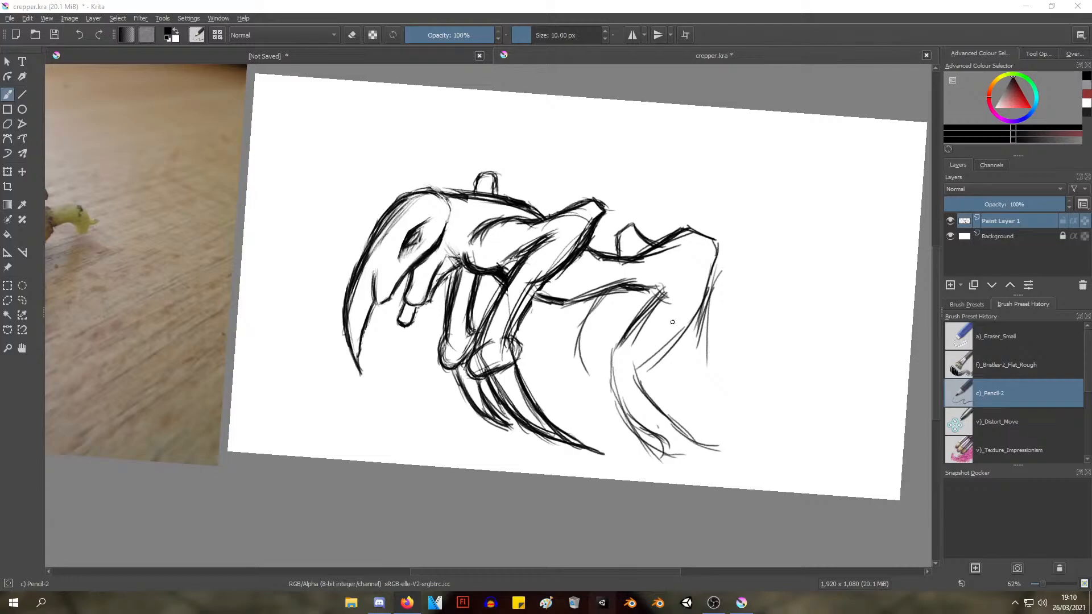
# Erase both hind legs with the a)_Eraser_Small brush, keeping the rear body's upper and lower edges
pyautogui.rightClick(677, 239)
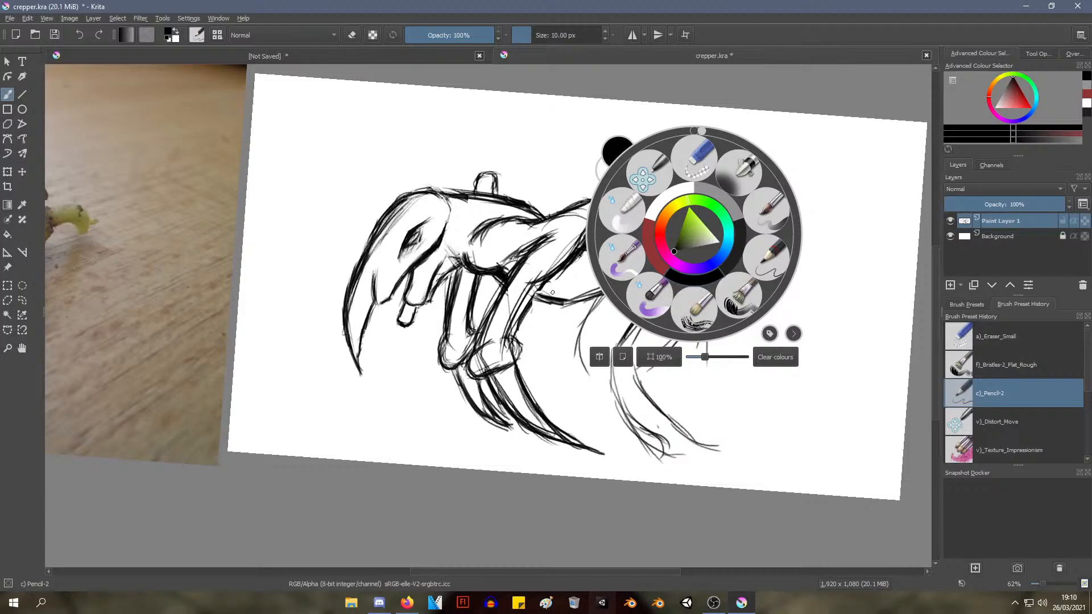
pyautogui.click(695, 157)
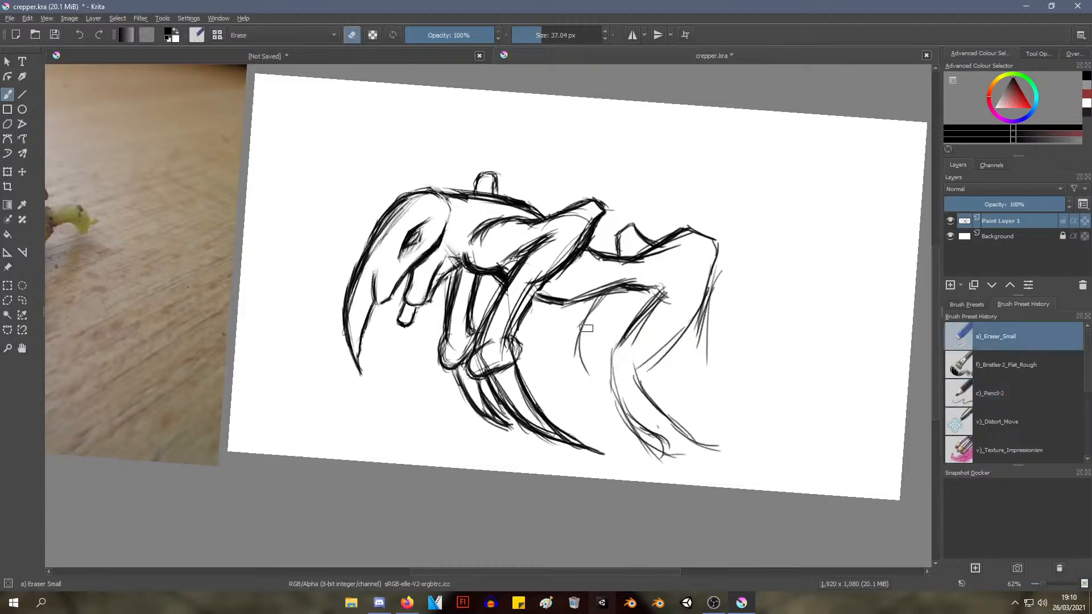
pyautogui.moveTo(580, 367); pyautogui.dragTo(586, 385)
pyautogui.moveTo(593, 310)
pyautogui.mouseDown()
pyautogui.moveTo(647, 296)
pyautogui.moveTo(617, 347)
pyautogui.moveTo(647, 318)
pyautogui.mouseUp()
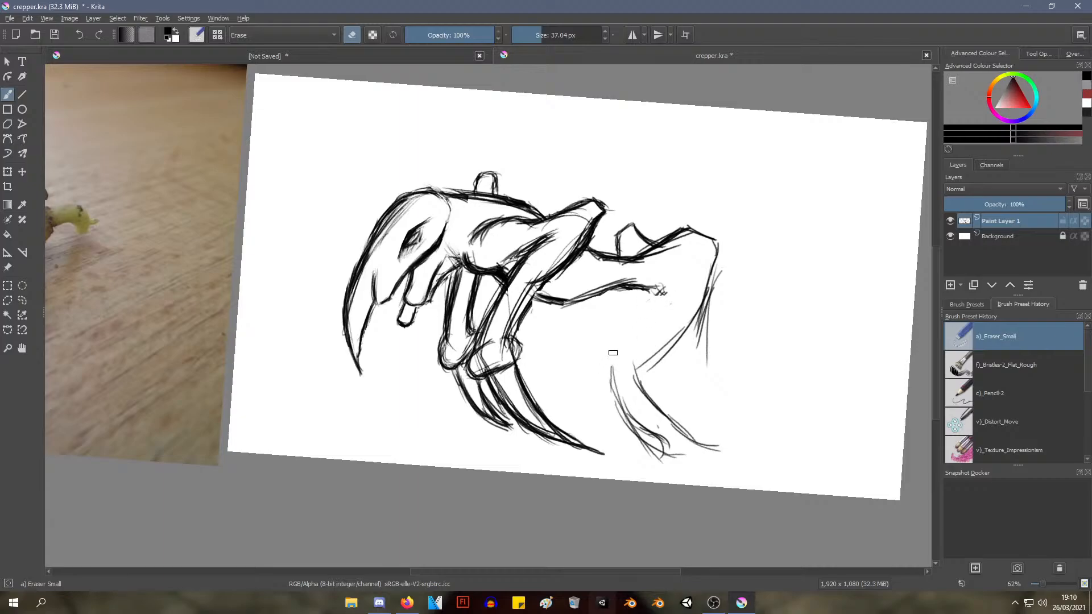
pyautogui.moveTo(609, 353)
pyautogui.mouseDown()
pyautogui.moveTo(657, 467)
pyautogui.moveTo(650, 451)
pyautogui.moveTo(663, 441)
pyautogui.moveTo(605, 379)
pyautogui.moveTo(634, 391)
pyautogui.moveTo(667, 427)
pyautogui.moveTo(654, 441)
pyautogui.moveTo(678, 463)
pyautogui.moveTo(662, 461)
pyautogui.moveTo(618, 412)
pyautogui.moveTo(701, 431)
pyautogui.moveTo(707, 445)
pyautogui.moveTo(637, 376)
pyautogui.moveTo(634, 348)
pyautogui.moveTo(665, 347)
pyautogui.moveTo(673, 334)
pyautogui.moveTo(674, 356)
pyautogui.moveTo(693, 337)
pyautogui.moveTo(703, 352)
pyautogui.moveTo(714, 256)
pyautogui.mouseUp()
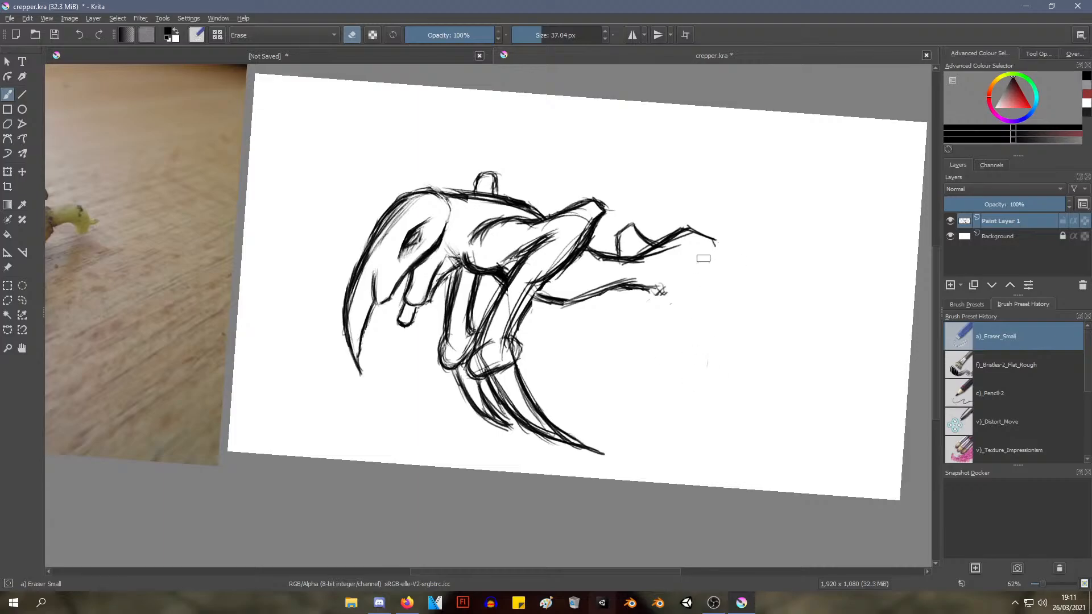
# With the c)_Pencil-2 brush, extend the lower body edge to a corner and slant the hind leg's front edge forward from it
pyautogui.rightClick(658, 266)
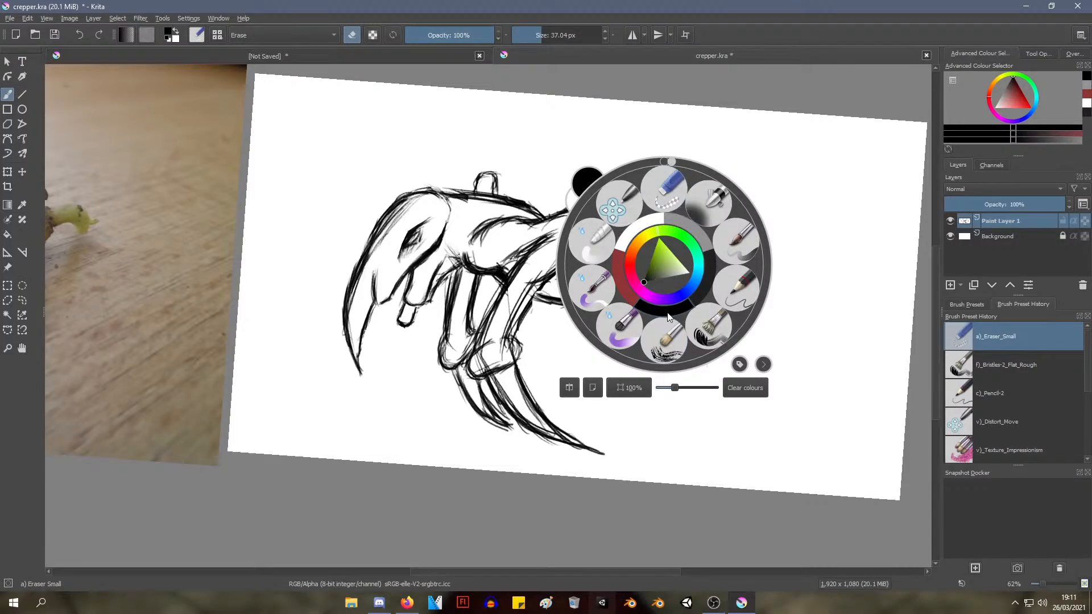
pyautogui.click(735, 295)
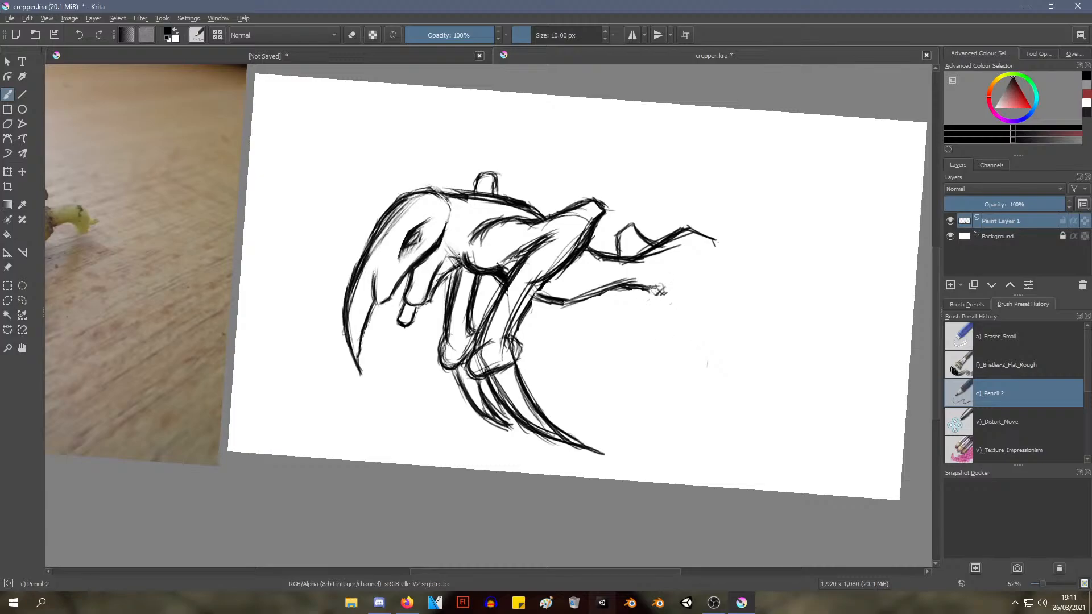
pyautogui.moveTo(660, 291); pyautogui.dragTo(694, 309)
pyautogui.moveTo(715, 247)
pyautogui.mouseDown()
pyautogui.moveTo(717, 301)
pyautogui.moveTo(671, 329)
pyautogui.mouseUp()
pyautogui.moveTo(685, 305)
pyautogui.mouseDown()
pyautogui.moveTo(651, 329)
pyautogui.moveTo(630, 366)
pyautogui.moveTo(643, 370)
pyautogui.moveTo(633, 370)
pyautogui.mouseUp()
pyautogui.moveTo(679, 315)
pyautogui.mouseDown()
pyautogui.moveTo(661, 334)
pyautogui.moveTo(647, 368)
pyautogui.mouseUp()
pyautogui.moveTo(722, 288); pyautogui.dragTo(670, 369)
pyautogui.hotkey('ctrl', 'z')
pyautogui.hotkey('ctrl', 'z')
pyautogui.hotkey('ctrl', 'z')
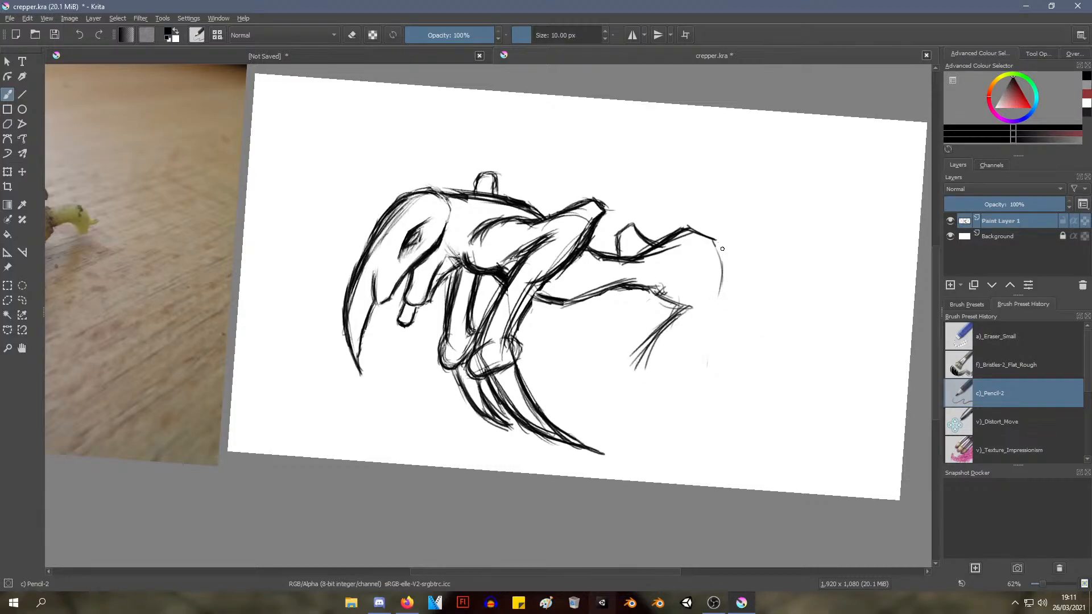
# Draw the hind leg's back edge down from the upper edge's tip, angle it forward, and thicken it with repeated strokes
pyautogui.moveTo(717, 242)
pyautogui.mouseDown()
pyautogui.moveTo(719, 306)
pyautogui.moveTo(668, 373)
pyautogui.mouseUp()
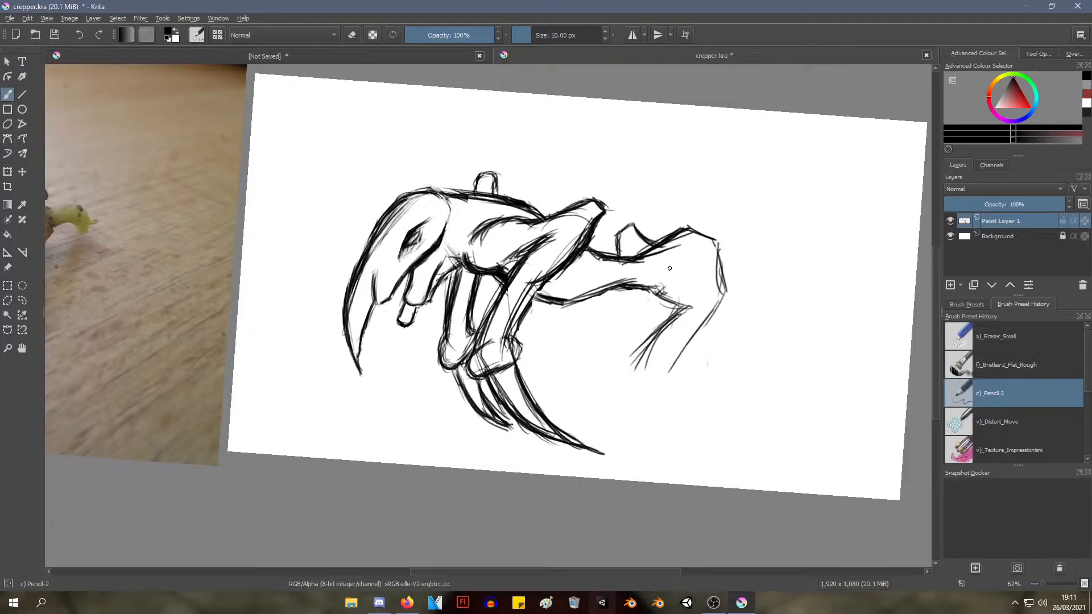
pyautogui.moveTo(715, 243)
pyautogui.mouseDown()
pyautogui.moveTo(726, 307)
pyautogui.moveTo(726, 291)
pyautogui.mouseUp()
pyautogui.moveTo(717, 247)
pyautogui.mouseDown()
pyautogui.moveTo(722, 288)
pyautogui.moveTo(678, 363)
pyautogui.mouseUp()
pyautogui.moveTo(714, 313); pyautogui.dragTo(660, 382)
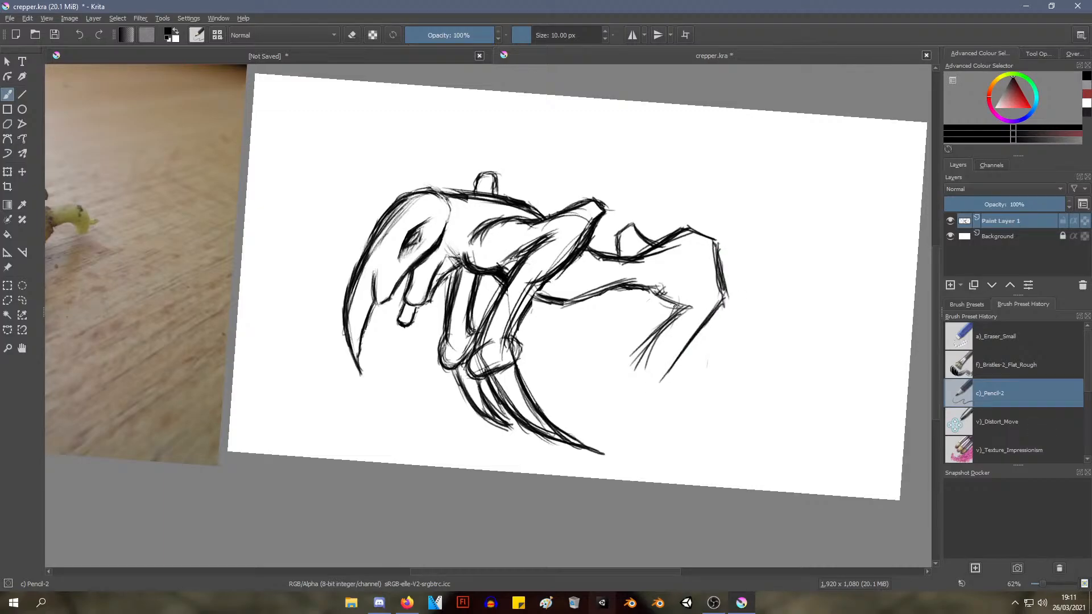
# Thicken the near hind leg's front edge and draw its lower section slanting backward to a narrow tip
pyautogui.moveTo(677, 305)
pyautogui.mouseDown()
pyautogui.moveTo(631, 383)
pyautogui.moveTo(681, 433)
pyautogui.mouseUp()
pyautogui.moveTo(660, 376)
pyautogui.mouseDown()
pyautogui.moveTo(689, 455)
pyautogui.moveTo(661, 442)
pyautogui.moveTo(685, 457)
pyautogui.mouseUp()
pyautogui.moveTo(637, 361); pyautogui.dragTo(669, 451)
pyautogui.moveTo(640, 387); pyautogui.dragTo(677, 449)
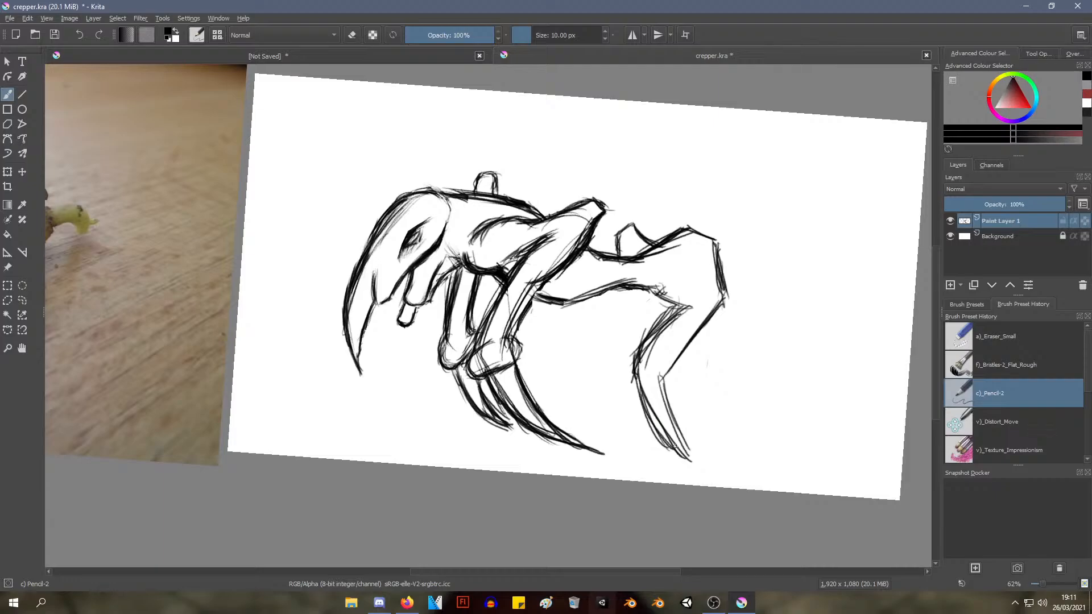
pyautogui.moveTo(647, 305)
pyautogui.mouseDown()
pyautogui.moveTo(650, 323)
pyautogui.moveTo(649, 304)
pyautogui.moveTo(658, 317)
pyautogui.moveTo(619, 346)
pyautogui.moveTo(633, 348)
pyautogui.moveTo(626, 359)
pyautogui.moveTo(651, 317)
pyautogui.moveTo(663, 319)
pyautogui.moveTo(651, 311)
pyautogui.mouseUp()
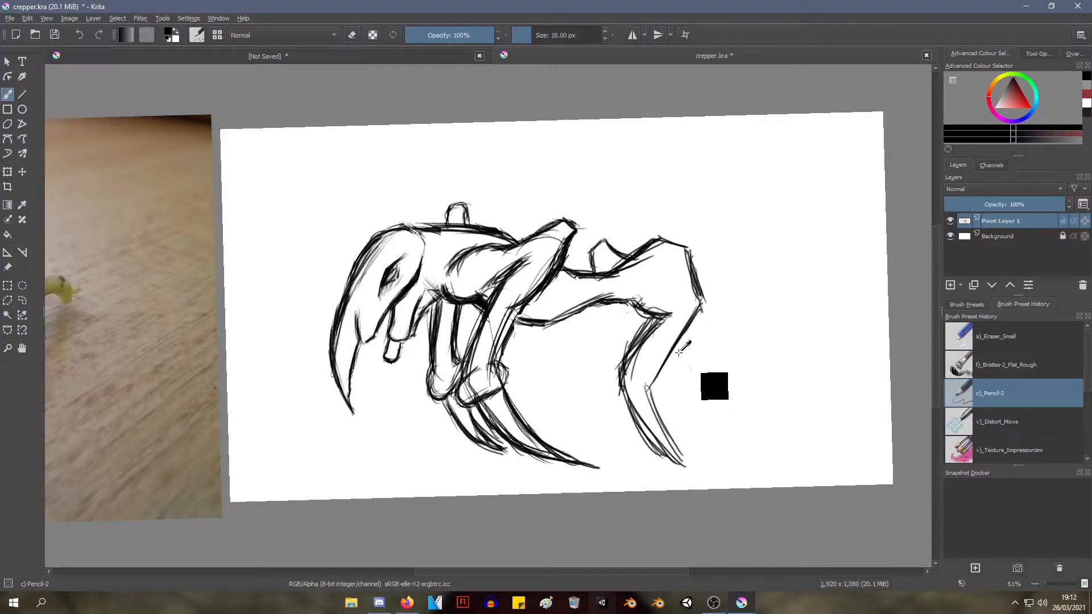
# Draw the far hind leg in front of the near one, bent at the knee, and thicken both its edges
pyautogui.moveTo(604, 308)
pyautogui.mouseDown()
pyautogui.moveTo(580, 384)
pyautogui.moveTo(608, 458)
pyautogui.mouseUp()
pyautogui.moveTo(585, 384); pyautogui.dragTo(617, 454)
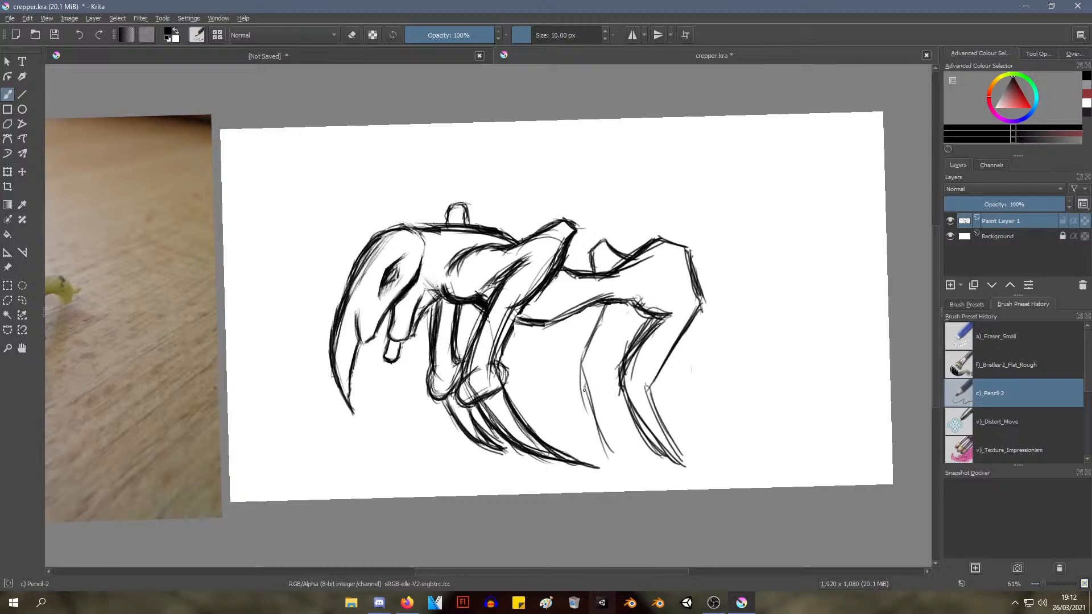
pyautogui.moveTo(581, 362)
pyautogui.mouseDown()
pyautogui.moveTo(614, 451)
pyautogui.moveTo(608, 438)
pyautogui.mouseUp()
pyautogui.moveTo(589, 391)
pyautogui.mouseDown()
pyautogui.moveTo(617, 446)
pyautogui.moveTo(597, 357)
pyautogui.moveTo(621, 333)
pyautogui.moveTo(615, 345)
pyautogui.mouseUp()
pyautogui.moveTo(633, 301)
pyautogui.mouseDown()
pyautogui.moveTo(599, 335)
pyautogui.moveTo(608, 305)
pyautogui.moveTo(586, 383)
pyautogui.moveTo(615, 459)
pyautogui.mouseUp()
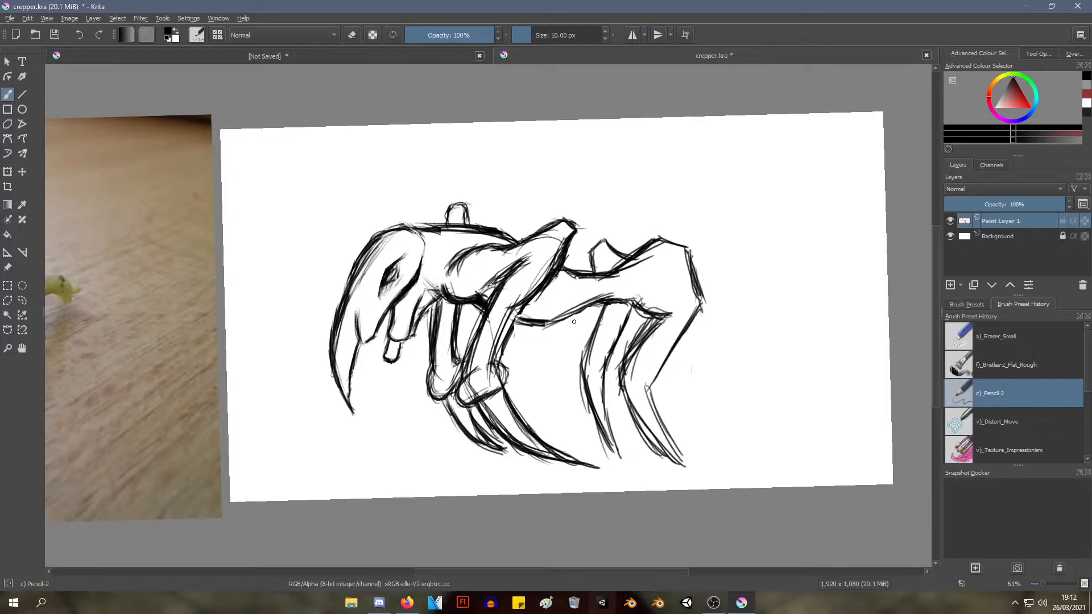
pyautogui.moveTo(599, 295)
pyautogui.mouseDown()
pyautogui.moveTo(586, 362)
pyautogui.moveTo(592, 315)
pyautogui.moveTo(585, 344)
pyautogui.mouseUp()
# Mark off the near haunch with a curved line, thicken the small spike on the back, and circle the knee corner
pyautogui.moveTo(650, 234); pyautogui.dragTo(623, 267)
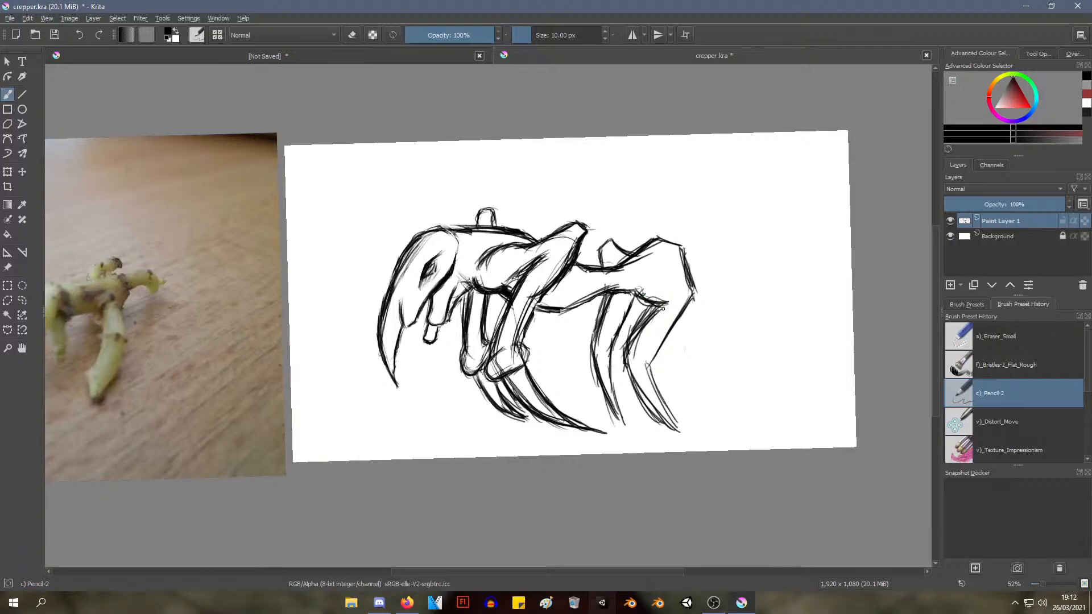
pyautogui.moveTo(664, 303)
pyautogui.mouseDown()
pyautogui.moveTo(674, 294)
pyautogui.moveTo(641, 293)
pyautogui.mouseUp()
pyautogui.moveTo(631, 265); pyautogui.dragTo(640, 295)
pyautogui.moveTo(633, 263)
pyautogui.mouseDown()
pyautogui.moveTo(650, 285)
pyautogui.moveTo(632, 279)
pyautogui.moveTo(656, 293)
pyautogui.moveTo(651, 302)
pyautogui.moveTo(625, 256)
pyautogui.moveTo(611, 267)
pyautogui.moveTo(606, 253)
pyautogui.moveTo(600, 268)
pyautogui.moveTo(610, 243)
pyautogui.moveTo(630, 262)
pyautogui.mouseUp()
pyautogui.moveTo(705, 259)
pyautogui.mouseDown()
pyautogui.moveTo(663, 313)
pyautogui.moveTo(699, 253)
pyautogui.moveTo(682, 273)
pyautogui.mouseUp()
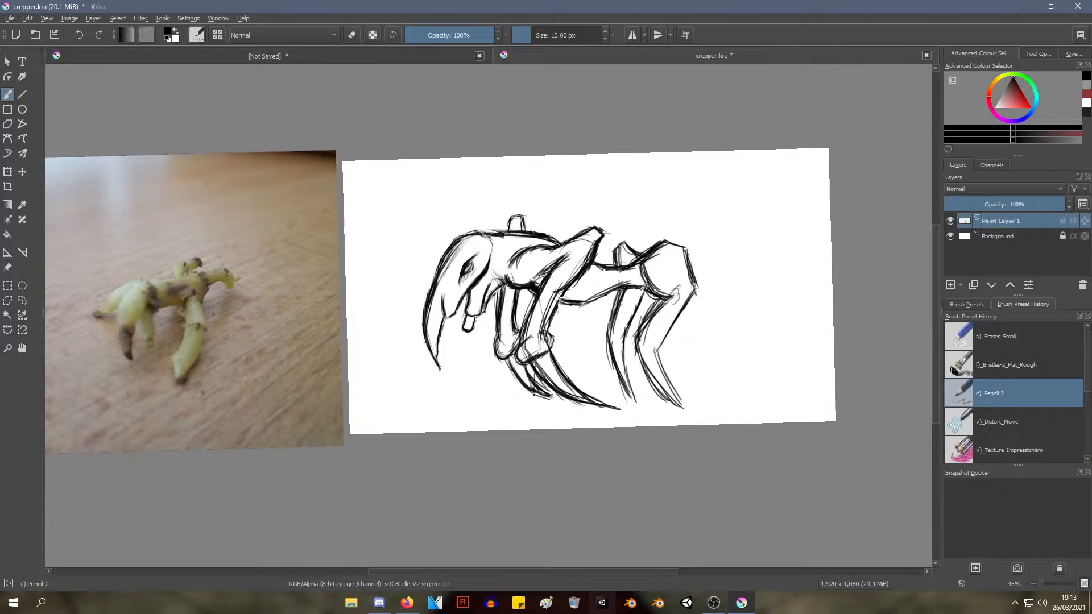
pyautogui.moveTo(533, 393)
pyautogui.mouseDown()
pyautogui.moveTo(558, 413)
pyautogui.moveTo(594, 405)
pyautogui.moveTo(604, 378)
pyautogui.moveTo(553, 379)
pyautogui.mouseUp()
pyautogui.press('ctrl')
pyautogui.hotkey('ctrl', 'z')
# Erase the near foreleg's long claw with the a)_Eraser_Small brush, leaving a short claw on the far foreleg
pyautogui.moveTo(558, 393); pyautogui.dragTo(571, 343)
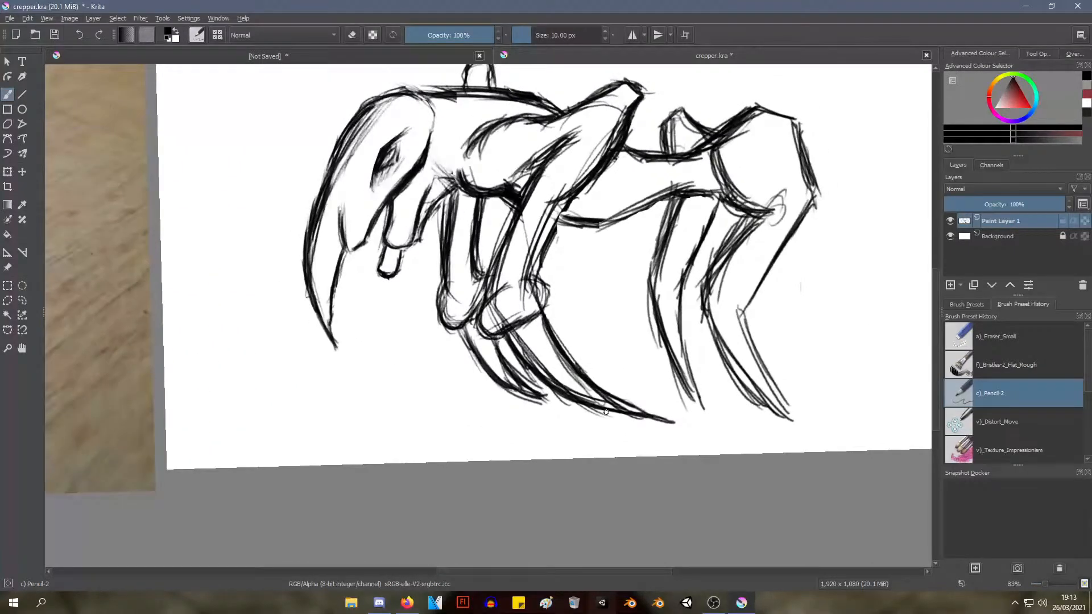
pyautogui.rightClick(585, 355)
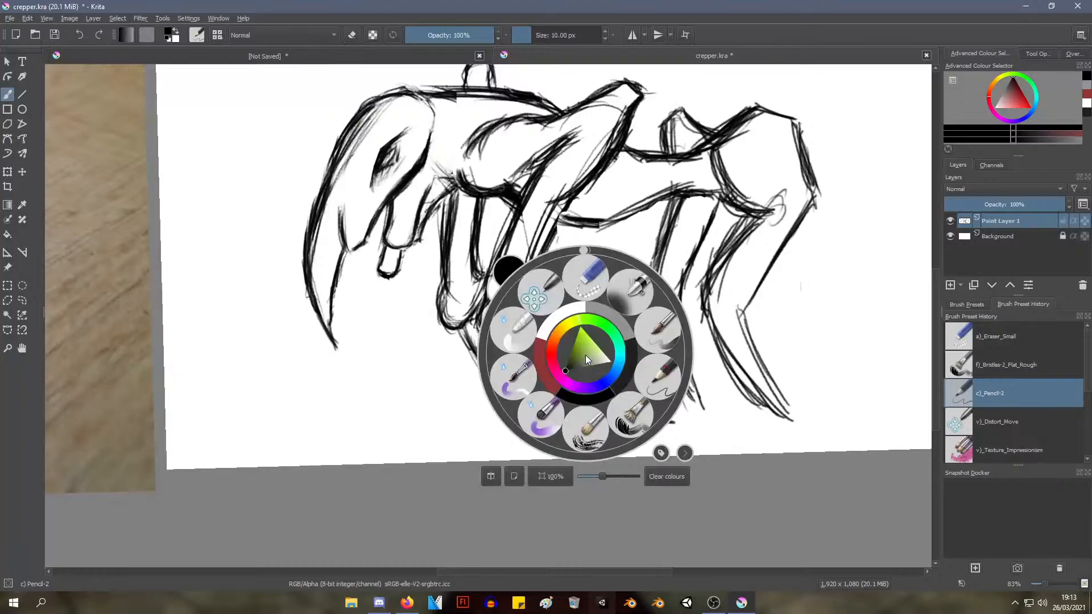
pyautogui.click(583, 291)
pyautogui.moveTo(568, 348)
pyautogui.mouseDown()
pyautogui.moveTo(548, 322)
pyautogui.moveTo(572, 357)
pyautogui.mouseUp()
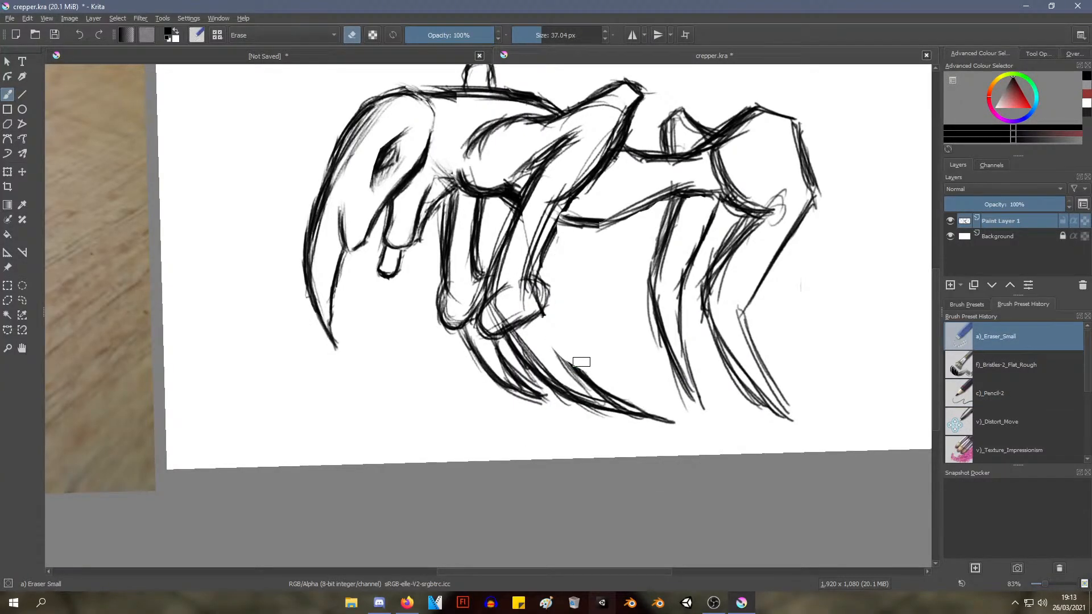
pyautogui.moveTo(568, 354)
pyautogui.mouseDown()
pyautogui.moveTo(623, 400)
pyautogui.moveTo(567, 367)
pyautogui.moveTo(558, 347)
pyautogui.moveTo(575, 366)
pyautogui.moveTo(563, 397)
pyautogui.moveTo(511, 347)
pyautogui.moveTo(535, 325)
pyautogui.moveTo(504, 343)
pyautogui.moveTo(561, 399)
pyautogui.moveTo(523, 357)
pyautogui.moveTo(536, 382)
pyautogui.moveTo(525, 382)
pyautogui.moveTo(514, 355)
pyautogui.moveTo(514, 371)
pyautogui.moveTo(549, 398)
pyautogui.moveTo(518, 398)
pyautogui.moveTo(551, 391)
pyautogui.moveTo(613, 424)
pyautogui.moveTo(580, 411)
pyautogui.moveTo(597, 392)
pyautogui.moveTo(645, 417)
pyautogui.mouseUp()
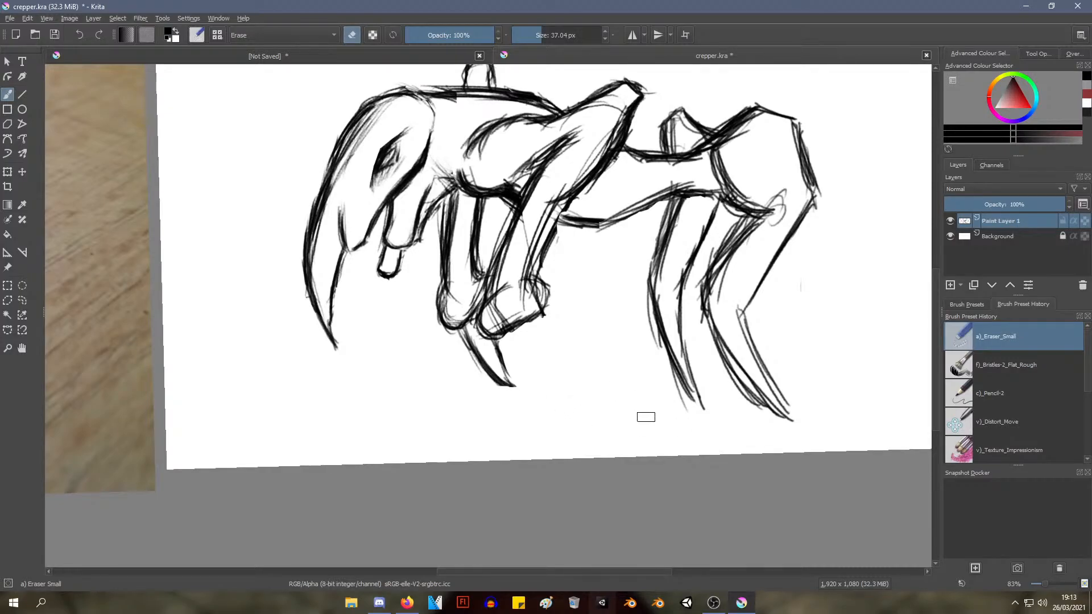
# With the c)_Pencil-2 brush, draw the outer edge of a hooked claw curling backward and up from the near foreleg's foot
pyautogui.rightClick(552, 333)
pyautogui.rightClick(555, 333)
pyautogui.rightClick(581, 326)
pyautogui.click(623, 355)
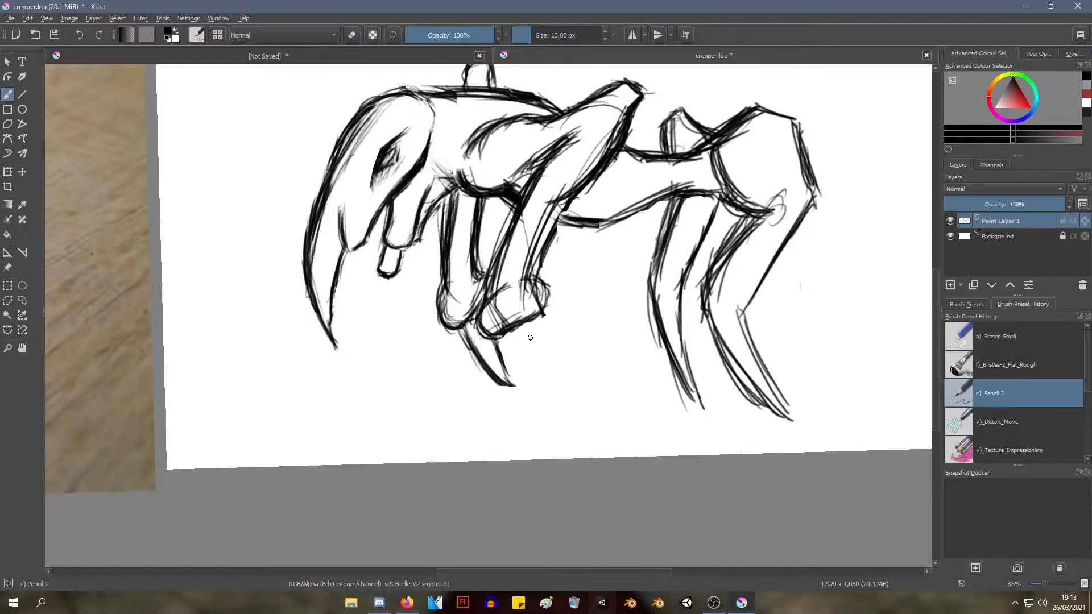
pyautogui.moveTo(505, 336)
pyautogui.mouseDown()
pyautogui.moveTo(515, 378)
pyautogui.moveTo(582, 387)
pyautogui.mouseUp()
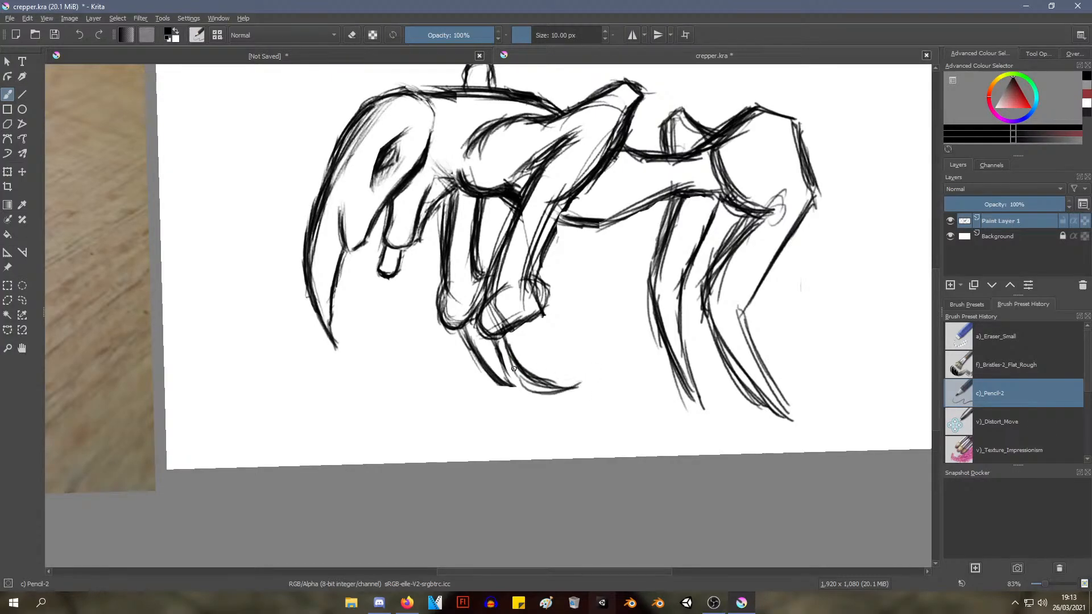
pyautogui.moveTo(512, 367); pyautogui.dragTo(561, 392)
pyautogui.moveTo(511, 342)
pyautogui.mouseDown()
pyautogui.moveTo(554, 390)
pyautogui.moveTo(602, 380)
pyautogui.moveTo(610, 340)
pyautogui.mouseUp()
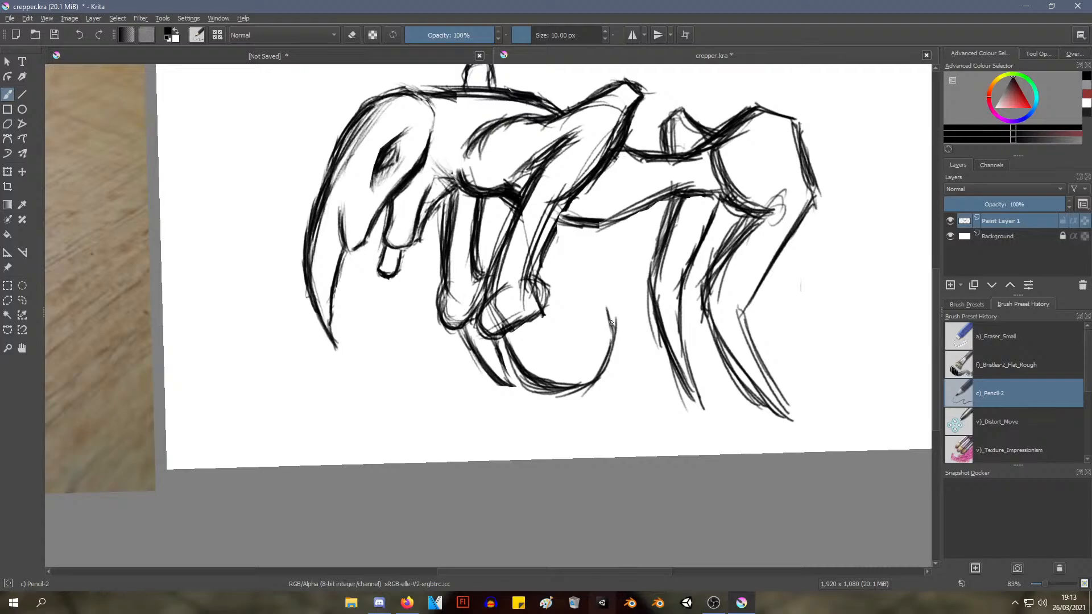
pyautogui.moveTo(612, 322)
pyautogui.mouseDown()
pyautogui.moveTo(597, 290)
pyautogui.moveTo(616, 344)
pyautogui.mouseUp()
# Draw the hooked claw's inner edge from its pointed tip back to the foot and thicken it with repeated strokes
pyautogui.moveTo(599, 283)
pyautogui.mouseDown()
pyautogui.moveTo(614, 348)
pyautogui.moveTo(589, 350)
pyautogui.mouseUp()
pyautogui.moveTo(597, 281)
pyautogui.mouseDown()
pyautogui.moveTo(581, 350)
pyautogui.moveTo(591, 304)
pyautogui.moveTo(566, 356)
pyautogui.mouseUp()
pyautogui.moveTo(597, 300)
pyautogui.mouseDown()
pyautogui.moveTo(555, 367)
pyautogui.moveTo(551, 358)
pyautogui.mouseUp()
pyautogui.moveTo(527, 323)
pyautogui.mouseDown()
pyautogui.moveTo(560, 369)
pyautogui.moveTo(536, 348)
pyautogui.moveTo(529, 331)
pyautogui.moveTo(573, 354)
pyautogui.moveTo(529, 324)
pyautogui.mouseUp()
pyautogui.moveTo(530, 323)
pyautogui.mouseDown()
pyautogui.moveTo(538, 343)
pyautogui.moveTo(574, 354)
pyautogui.mouseUp()
pyautogui.moveTo(527, 340)
pyautogui.mouseDown()
pyautogui.moveTo(578, 361)
pyautogui.moveTo(554, 354)
pyautogui.mouseUp()
pyautogui.moveTo(529, 313)
pyautogui.mouseDown()
pyautogui.moveTo(541, 349)
pyautogui.moveTo(582, 343)
pyautogui.moveTo(593, 320)
pyautogui.moveTo(609, 364)
pyautogui.moveTo(566, 408)
pyautogui.mouseUp()
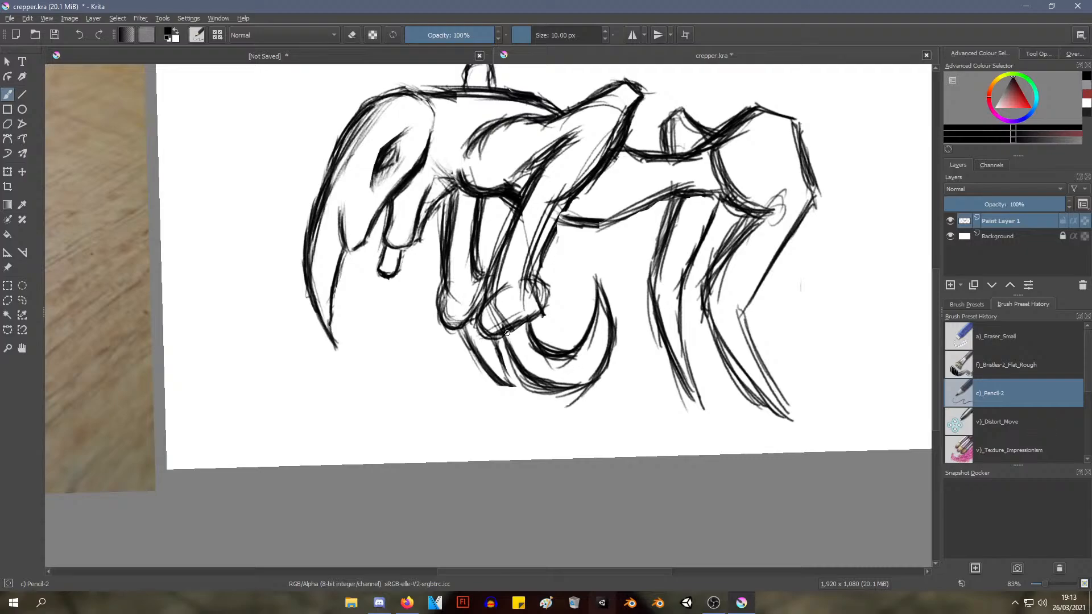
# Thicken the bottom of the hooked claw's outer edge with repeated curved strokes
pyautogui.moveTo(504, 331)
pyautogui.mouseDown()
pyautogui.moveTo(534, 392)
pyautogui.moveTo(589, 382)
pyautogui.moveTo(531, 396)
pyautogui.moveTo(586, 394)
pyautogui.mouseUp()
pyautogui.moveTo(516, 335)
pyautogui.mouseDown()
pyautogui.moveTo(512, 344)
pyautogui.moveTo(580, 397)
pyautogui.mouseUp()
pyautogui.moveTo(522, 377)
pyautogui.mouseDown()
pyautogui.moveTo(583, 399)
pyautogui.moveTo(596, 381)
pyautogui.mouseUp()
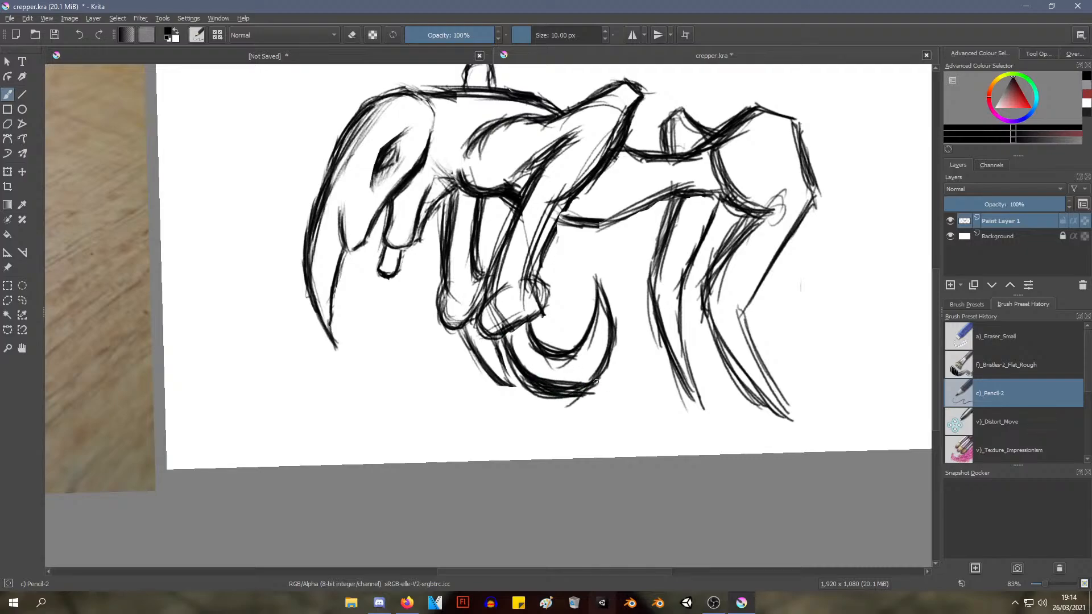
# Thin the hooked claw's heavy lines with the a)_Eraser_Small brush
pyautogui.rightClick(547, 366)
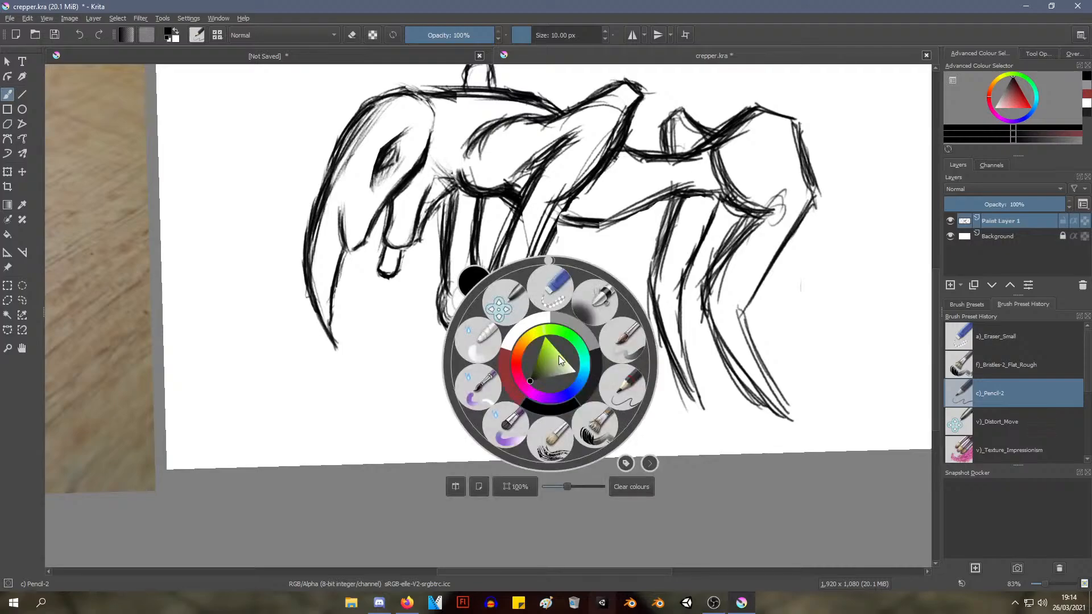
pyautogui.click(554, 315)
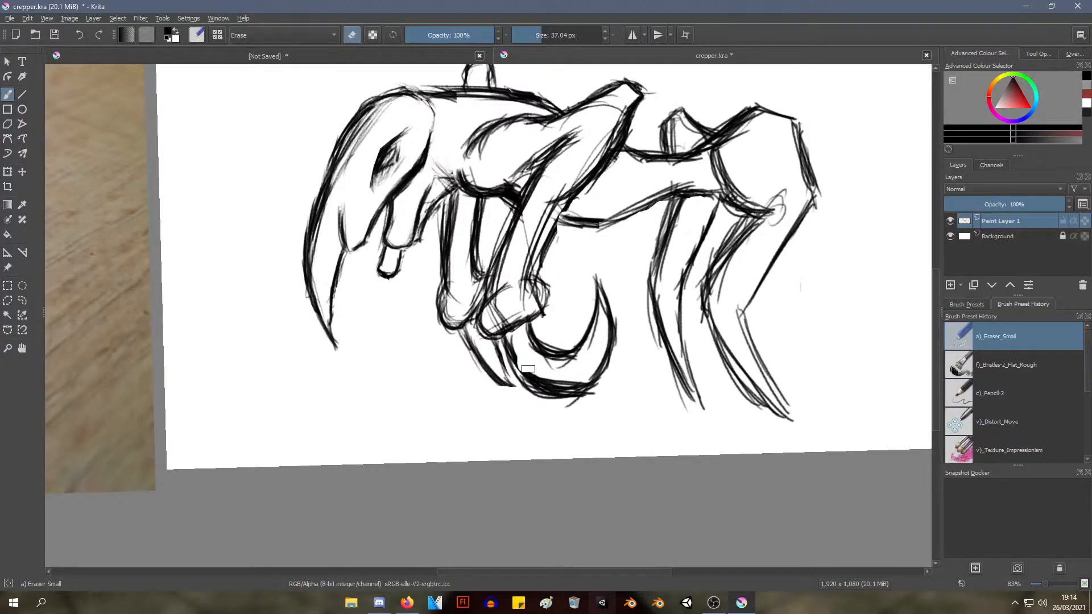
pyautogui.moveTo(557, 381)
pyautogui.mouseDown()
pyautogui.moveTo(586, 378)
pyautogui.moveTo(560, 386)
pyautogui.moveTo(524, 366)
pyautogui.moveTo(585, 352)
pyautogui.moveTo(537, 360)
pyautogui.moveTo(520, 347)
pyautogui.moveTo(539, 339)
pyautogui.moveTo(517, 434)
pyautogui.moveTo(524, 383)
pyautogui.moveTo(543, 355)
pyautogui.moveTo(541, 383)
pyautogui.moveTo(544, 373)
pyautogui.mouseUp()
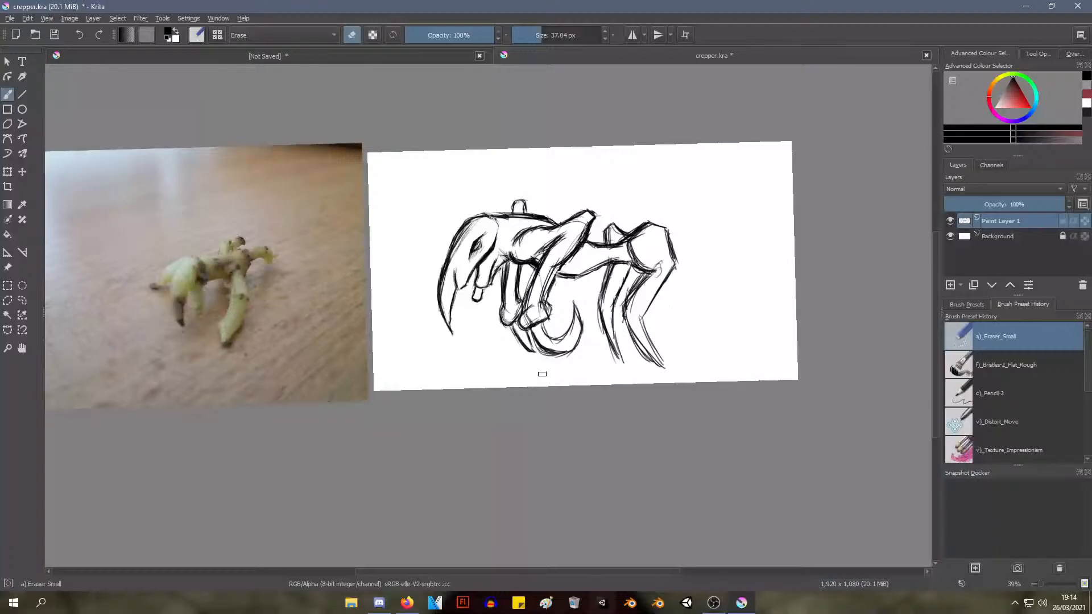
# Erase the whole hooked claw from the near foreleg's foot
pyautogui.press('ctrl')
pyautogui.moveTo(541, 373); pyautogui.dragTo(606, 257)
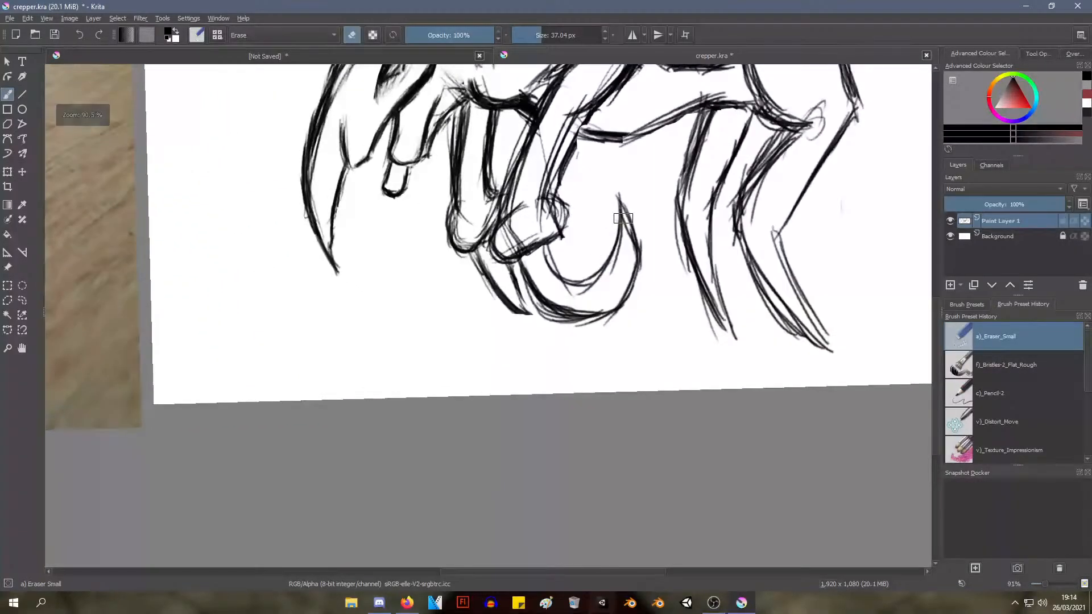
pyautogui.moveTo(623, 218)
pyautogui.mouseDown()
pyautogui.moveTo(628, 188)
pyautogui.moveTo(626, 198)
pyautogui.moveTo(617, 193)
pyautogui.moveTo(620, 283)
pyautogui.moveTo(579, 314)
pyautogui.moveTo(556, 268)
pyautogui.moveTo(575, 278)
pyautogui.moveTo(574, 296)
pyautogui.moveTo(587, 268)
pyautogui.moveTo(639, 251)
pyautogui.moveTo(578, 277)
pyautogui.moveTo(559, 275)
pyautogui.moveTo(555, 260)
pyautogui.moveTo(546, 290)
pyautogui.moveTo(530, 267)
pyautogui.moveTo(562, 251)
pyautogui.moveTo(562, 290)
pyautogui.moveTo(549, 308)
pyautogui.moveTo(577, 306)
pyautogui.moveTo(575, 350)
pyautogui.mouseUp()
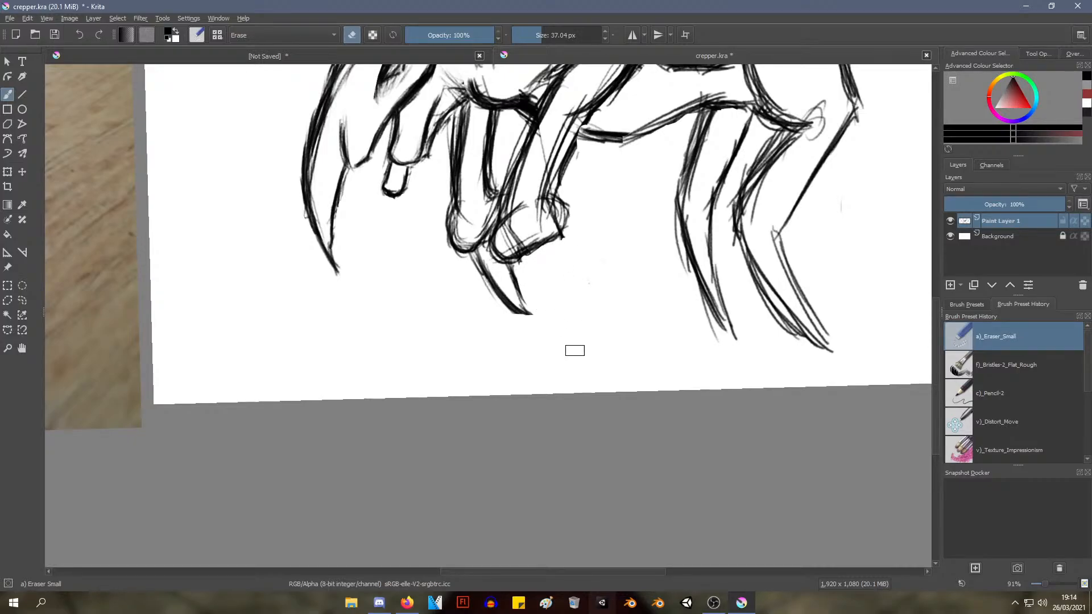
# With the c)_Pencil-2 brush, try a claw curling forward and up from beneath the near foreleg's foot
pyautogui.rightClick(556, 297)
pyautogui.click(628, 318)
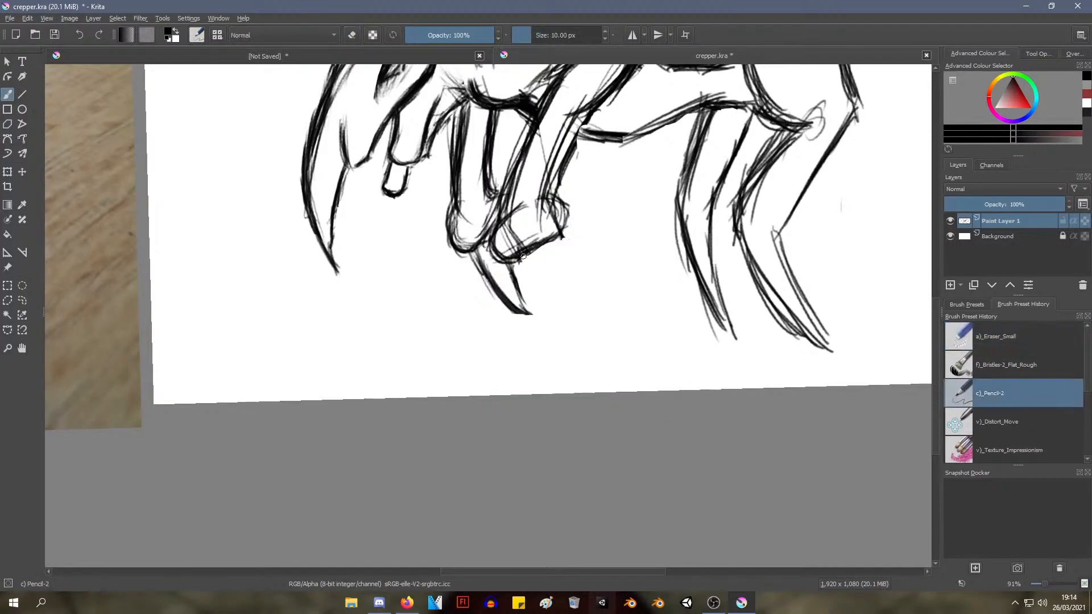
pyautogui.moveTo(528, 255)
pyautogui.mouseDown()
pyautogui.moveTo(513, 288)
pyautogui.moveTo(531, 295)
pyautogui.moveTo(536, 271)
pyautogui.moveTo(534, 306)
pyautogui.moveTo(490, 355)
pyautogui.mouseUp()
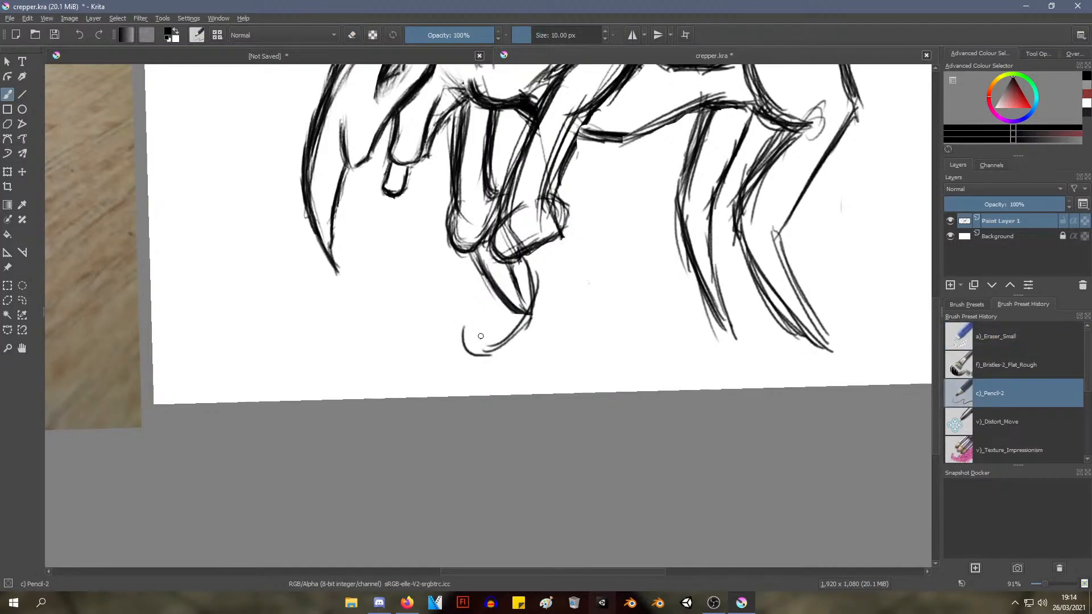
pyautogui.moveTo(471, 309)
pyautogui.mouseDown()
pyautogui.moveTo(455, 371)
pyautogui.moveTo(530, 384)
pyautogui.moveTo(573, 341)
pyautogui.moveTo(553, 245)
pyautogui.mouseUp()
# Enlarge the a)_Eraser_Small brush to about 180 px and erase the claws, feet and lower ends of both forelegs
pyautogui.scroll(-5, 560, 307)
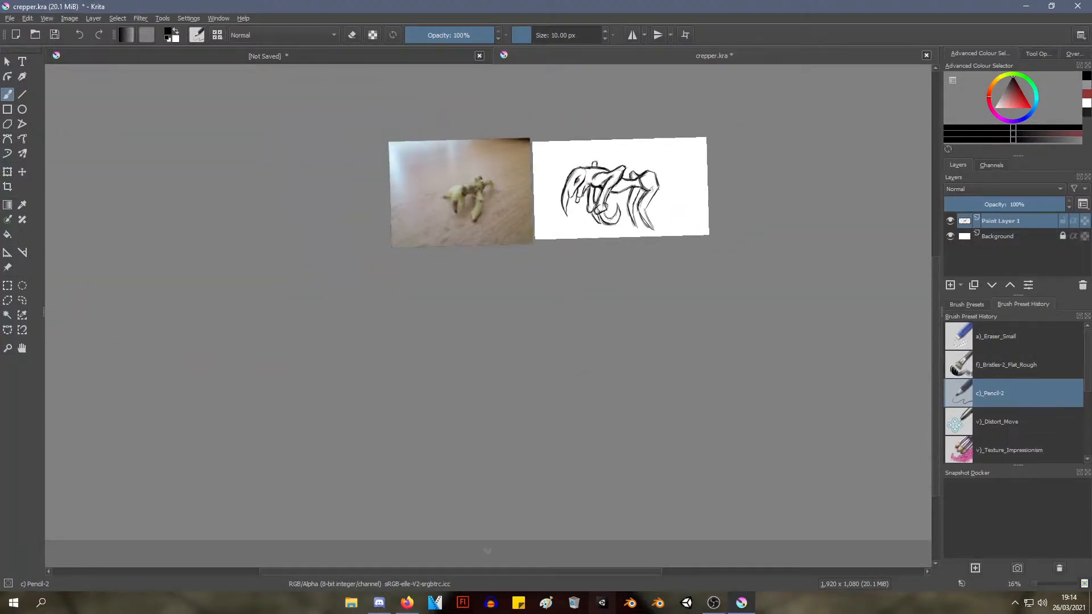
pyautogui.scroll(3, 561, 285)
pyautogui.moveTo(572, 231); pyautogui.dragTo(437, 456)
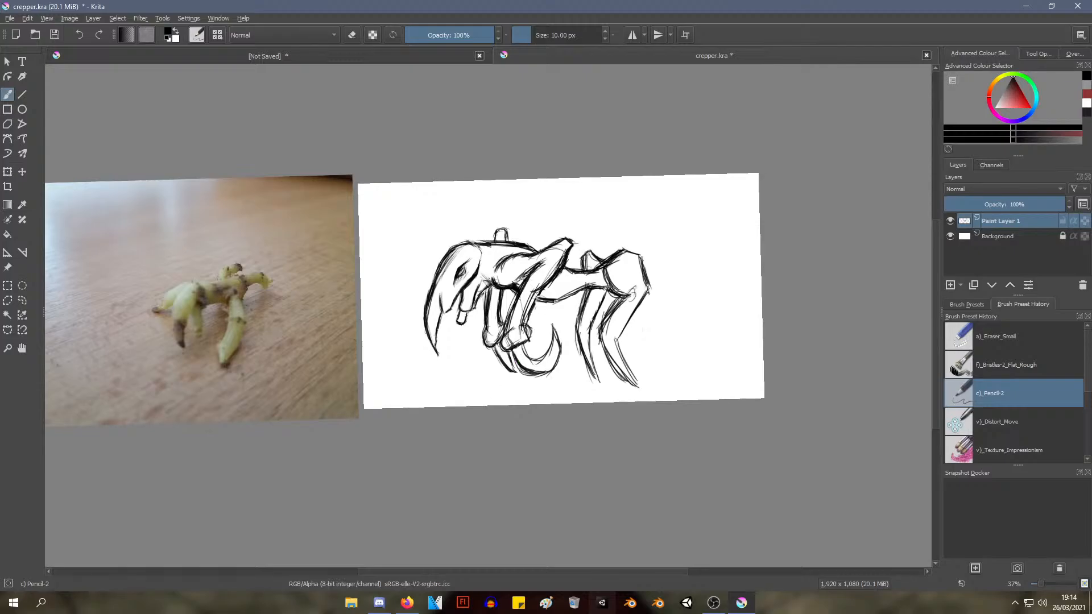
pyautogui.scroll(3, 488, 387)
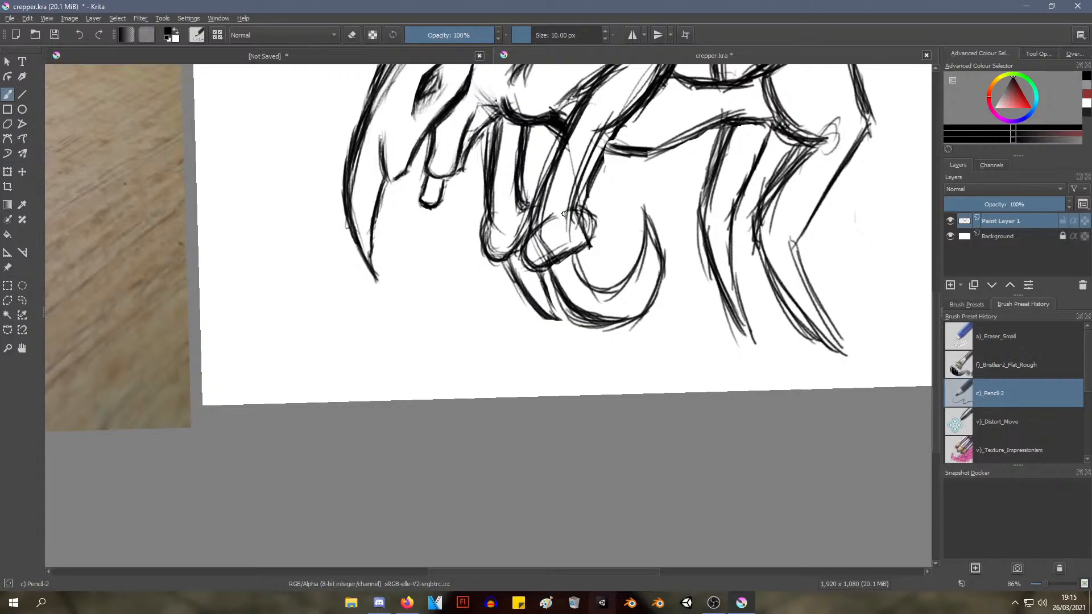
pyautogui.rightClick(567, 242)
pyautogui.click(568, 166)
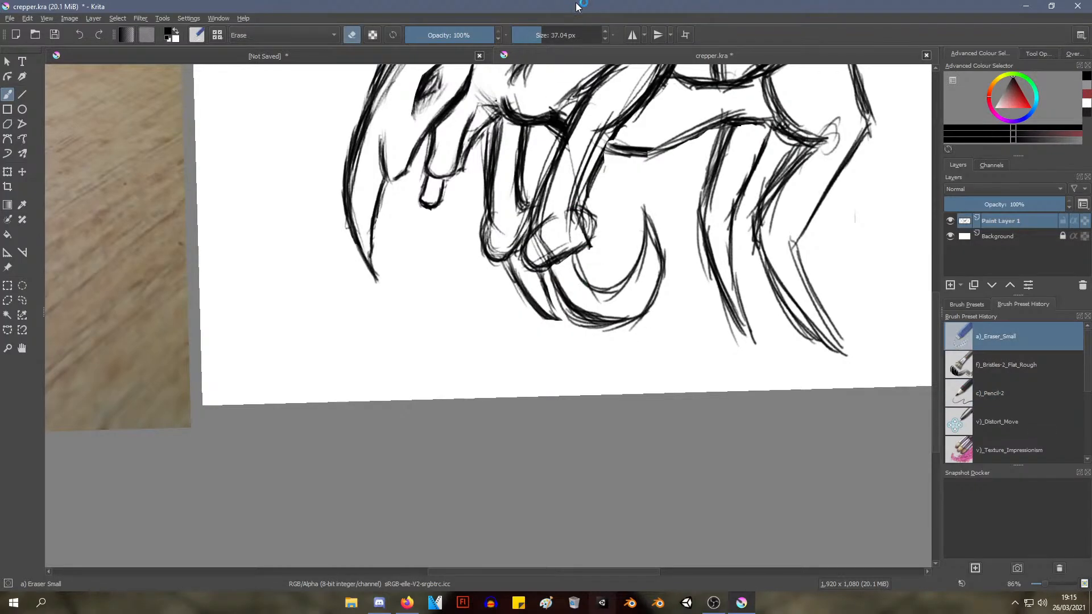
pyautogui.moveTo(538, 35); pyautogui.dragTo(562, 36)
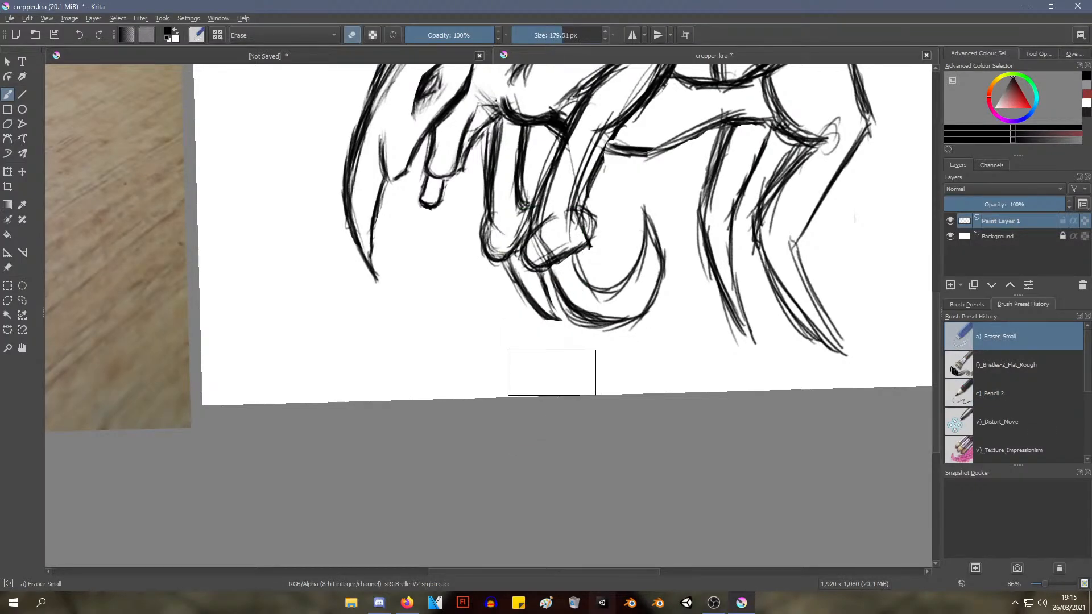
pyautogui.moveTo(581, 295)
pyautogui.mouseDown()
pyautogui.moveTo(616, 323)
pyautogui.moveTo(637, 272)
pyautogui.moveTo(600, 338)
pyautogui.moveTo(578, 279)
pyautogui.moveTo(548, 249)
pyautogui.moveTo(571, 249)
pyautogui.moveTo(568, 237)
pyautogui.moveTo(517, 297)
pyautogui.moveTo(495, 274)
pyautogui.mouseUp()
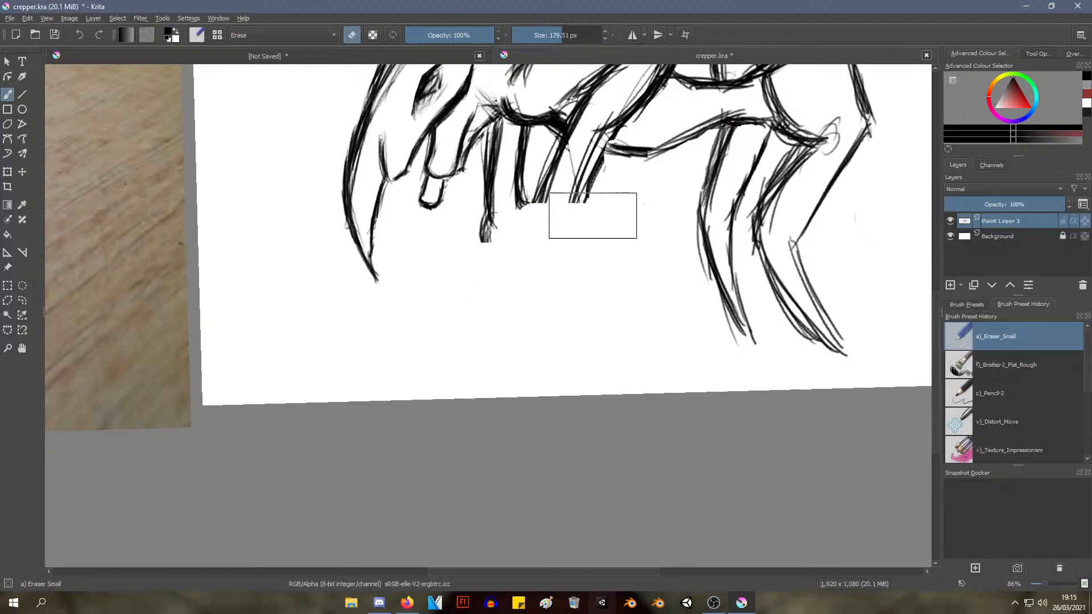
pyautogui.moveTo(605, 221); pyautogui.dragTo(563, 263)
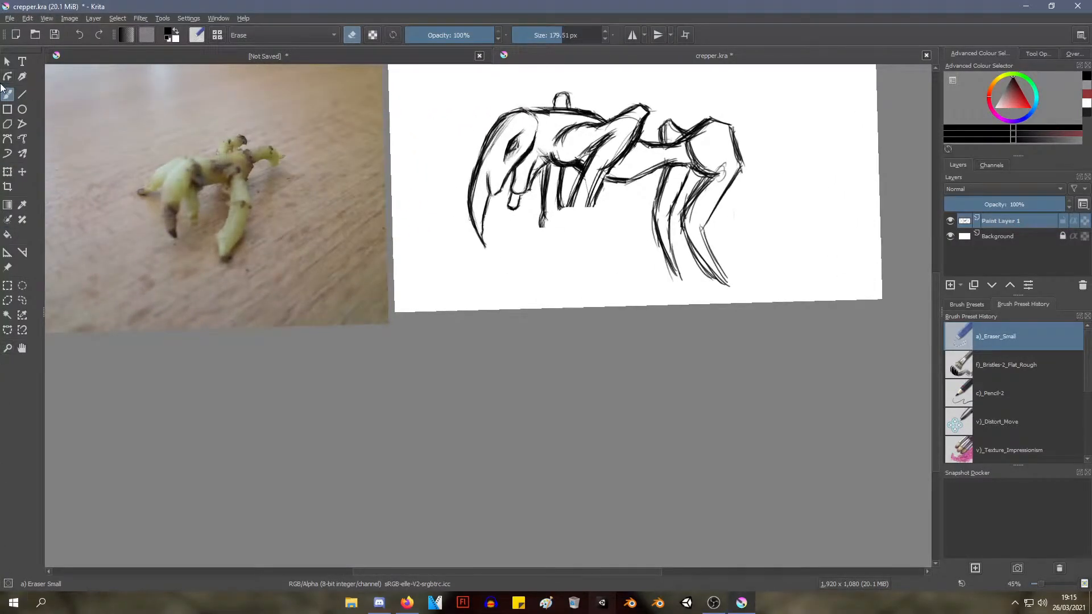
# Open the program's configuration and examine the Performance, Canvas-only, Python Plugin Manager, Display and Canvas Input pages
pyautogui.click(10, 19)
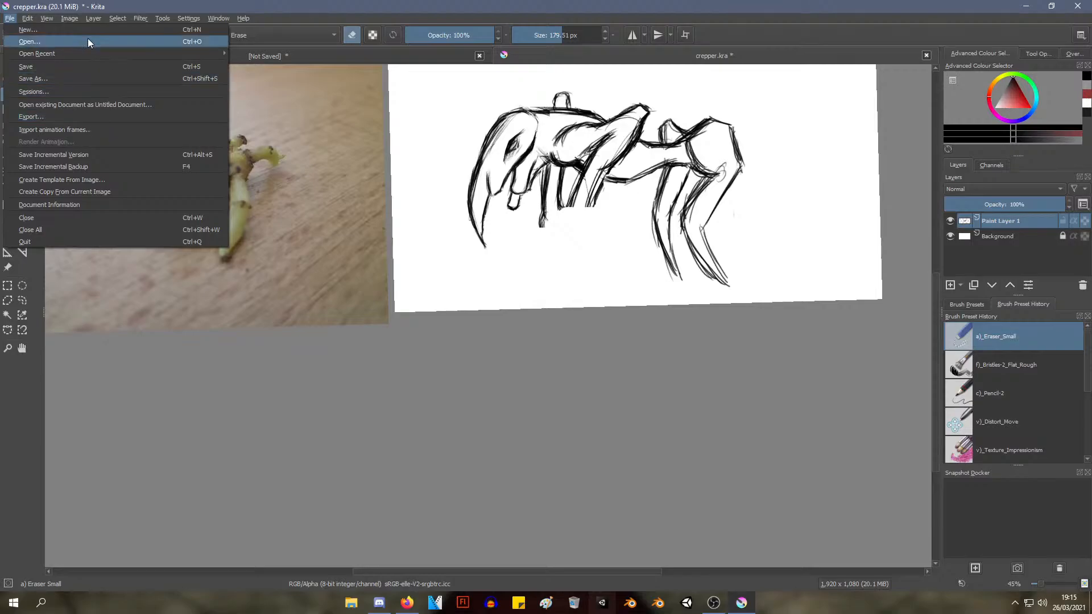
pyautogui.moveTo(27, 19)
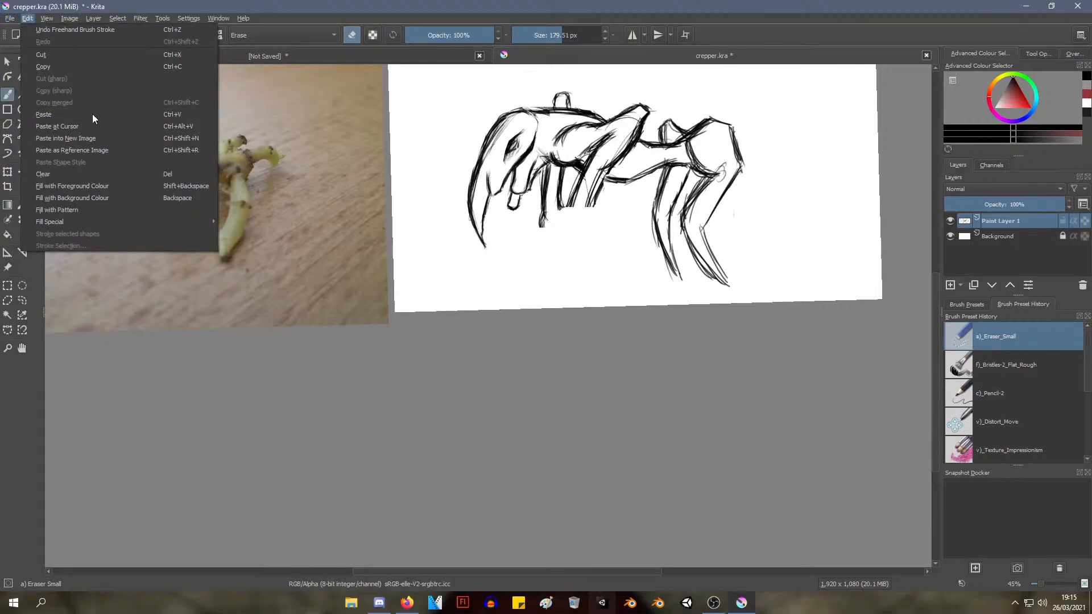
pyautogui.moveTo(71, 18)
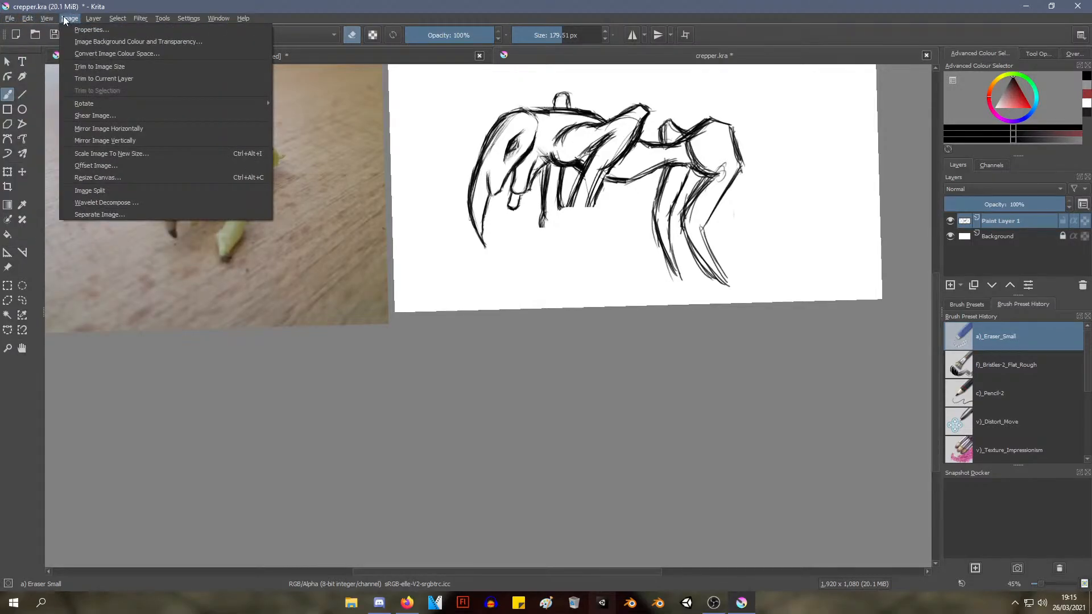
pyautogui.moveTo(188, 18)
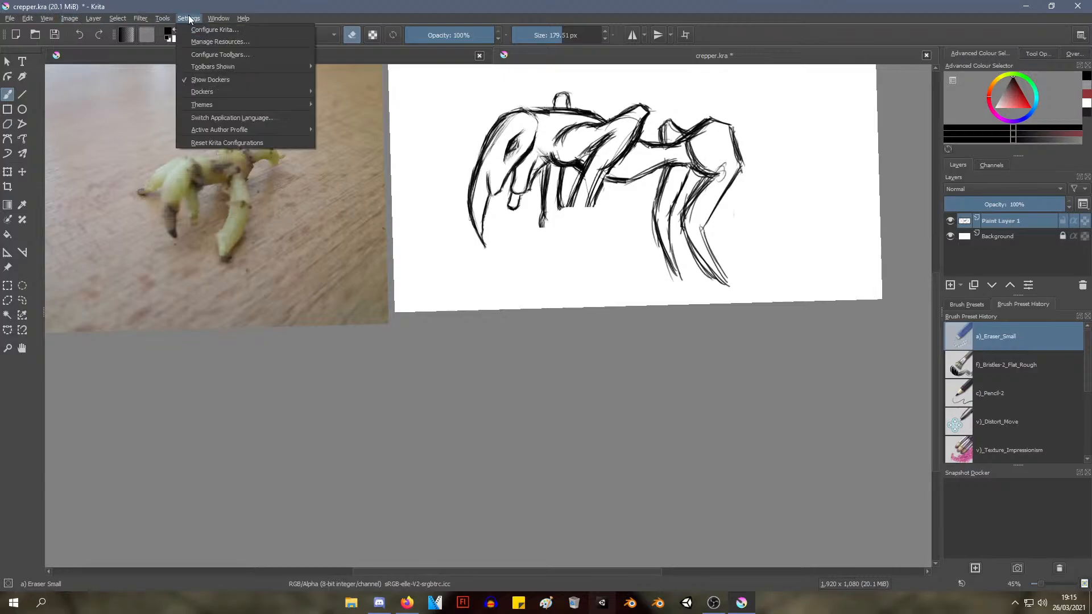
pyautogui.click(230, 30)
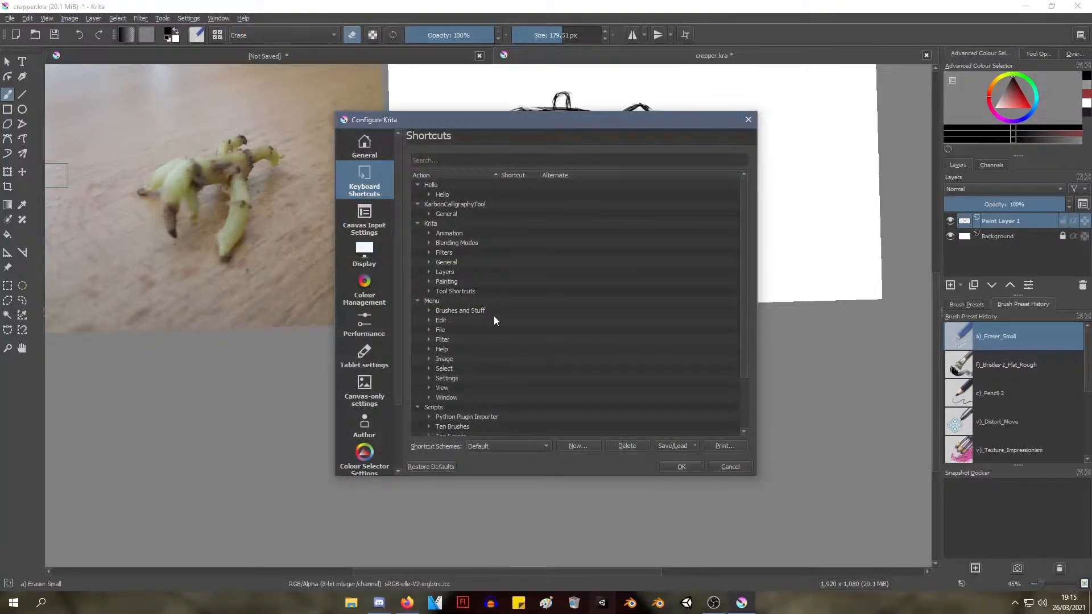
pyautogui.scroll(-2, 371, 339)
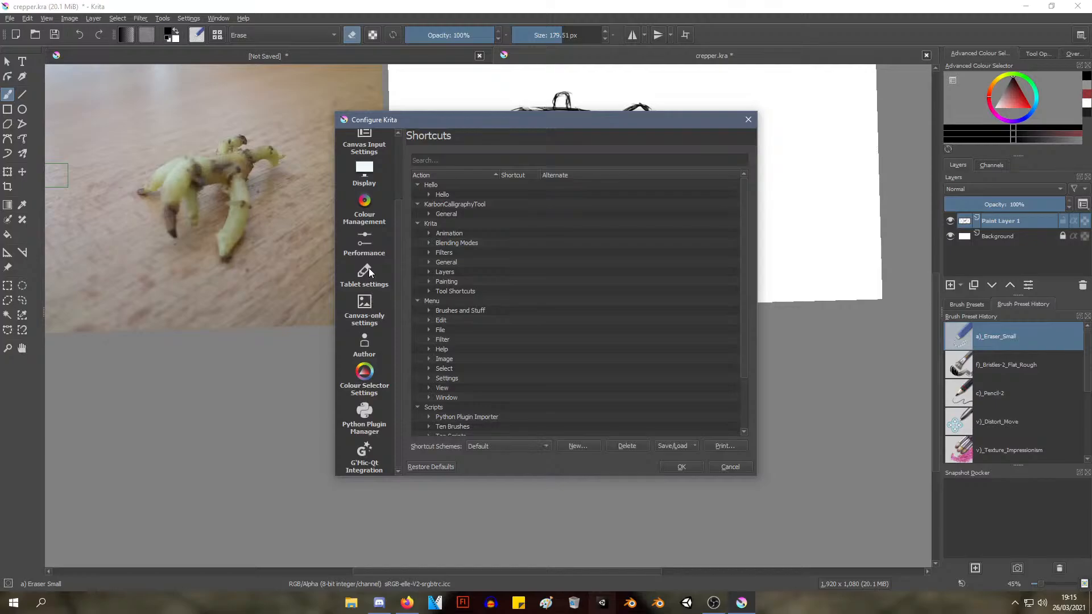
pyautogui.click(368, 246)
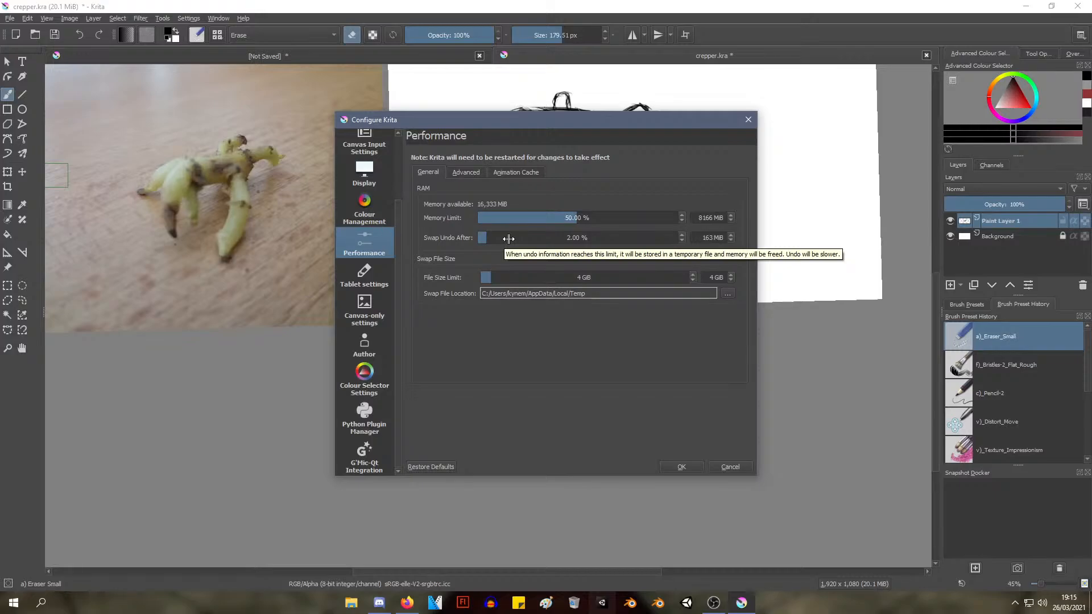
pyautogui.click(466, 174)
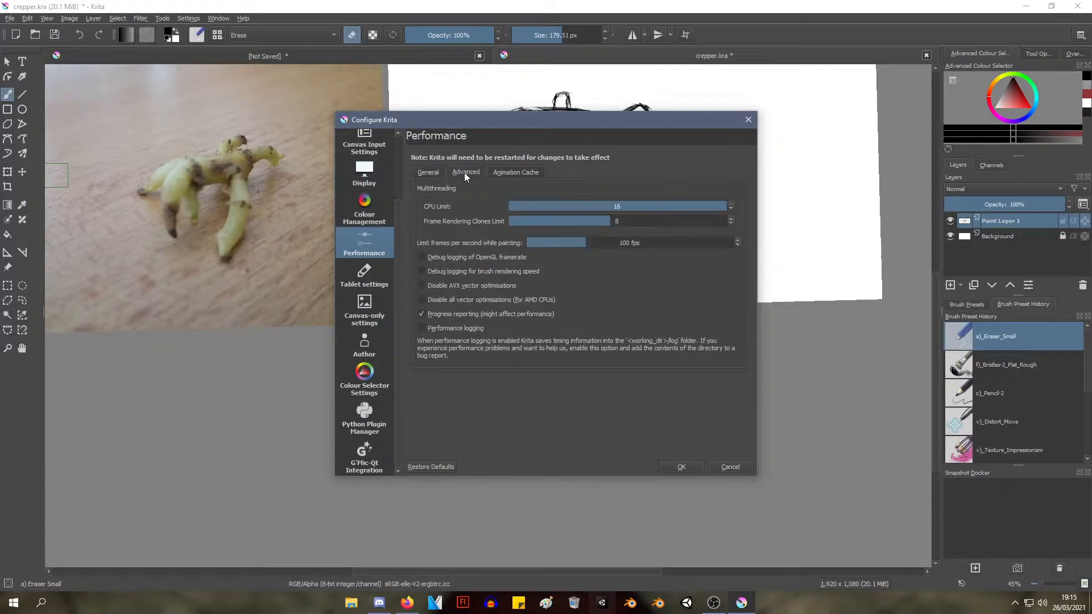
pyautogui.click(510, 172)
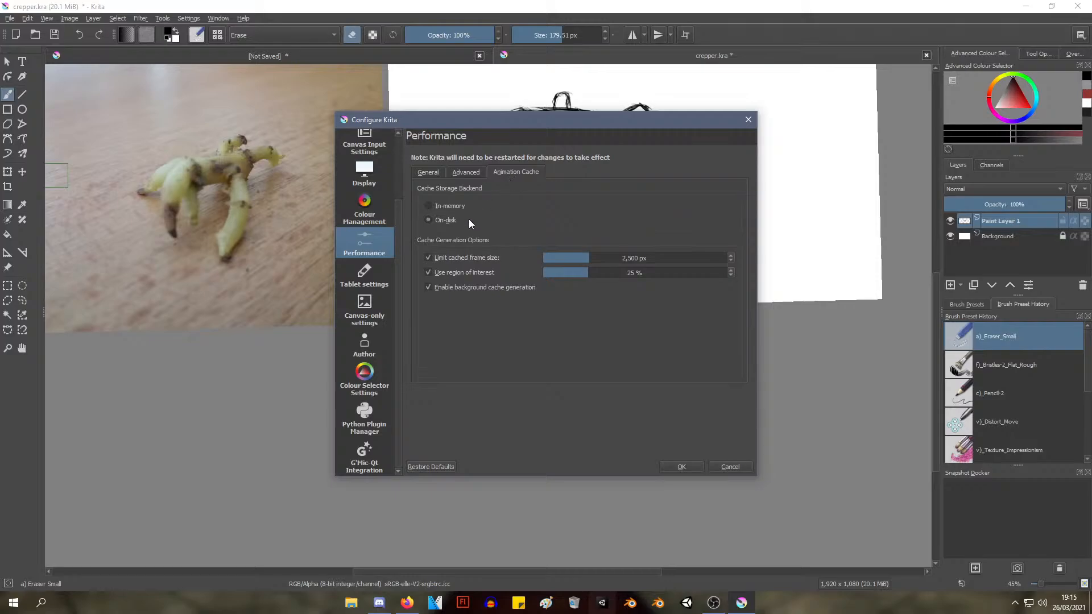
pyautogui.click(364, 297)
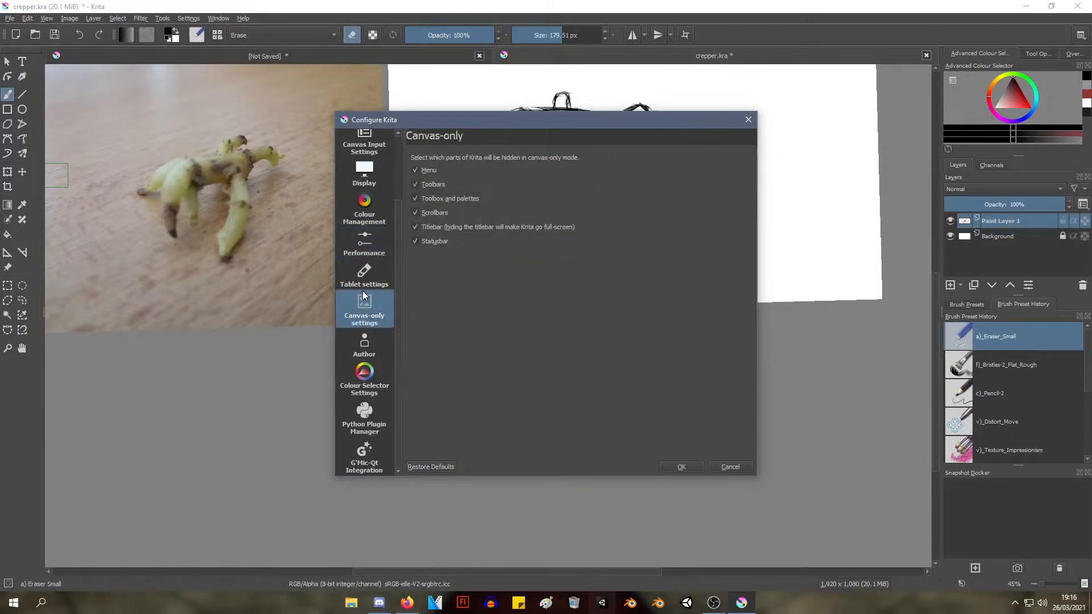
pyautogui.click(367, 370)
pyautogui.click(364, 421)
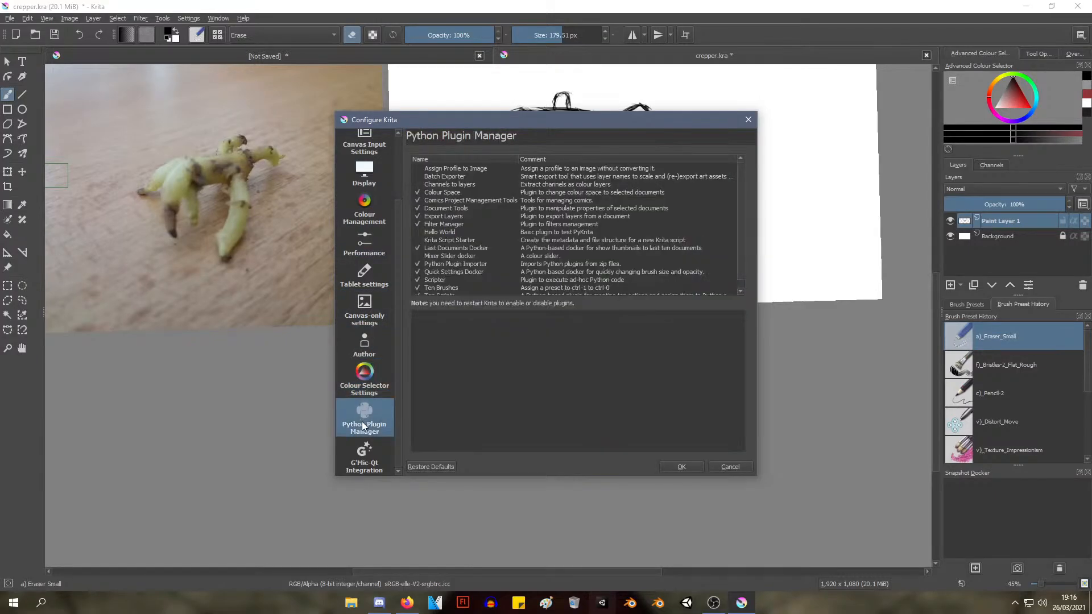
pyautogui.click(364, 174)
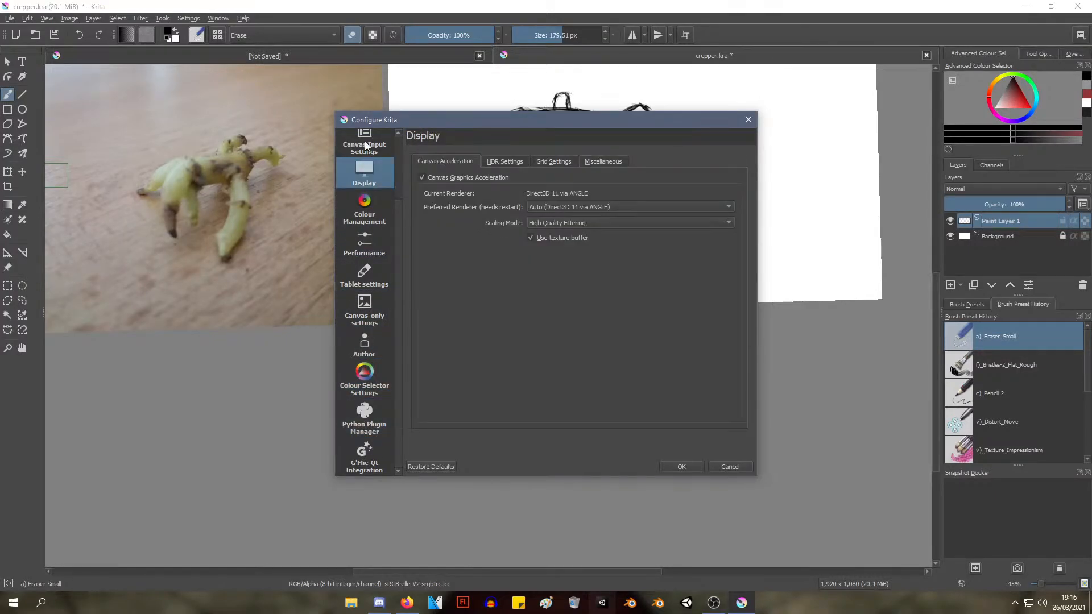
pyautogui.click(364, 141)
pyautogui.scroll(2, 365, 160)
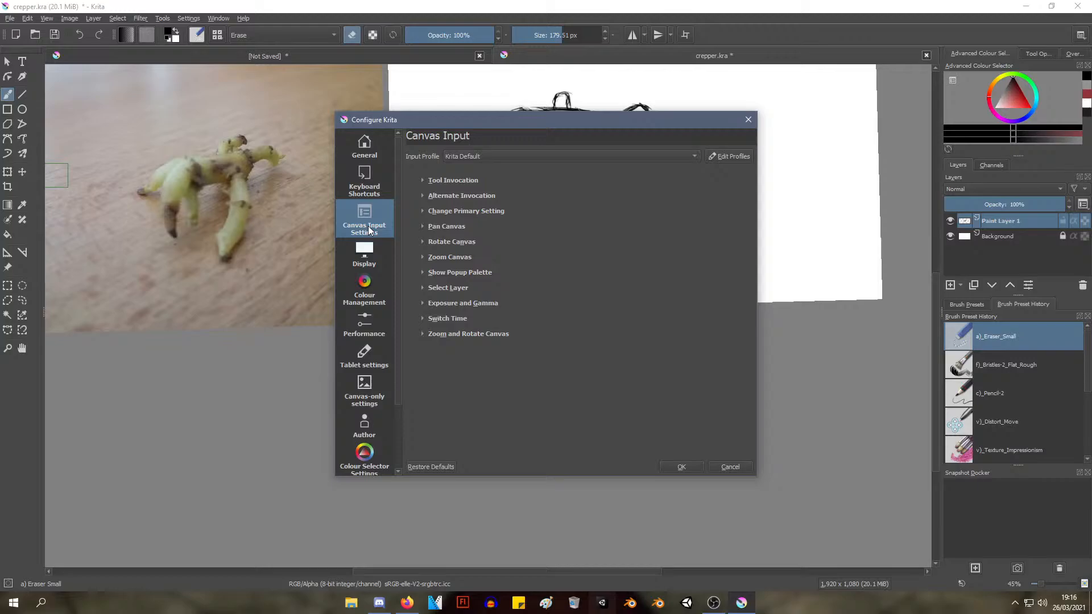
# Increase the undo stack size in the general miscellaneous settings, accept the configuration and save the drawing
pyautogui.click(367, 151)
pyautogui.click(460, 161)
pyautogui.click(493, 162)
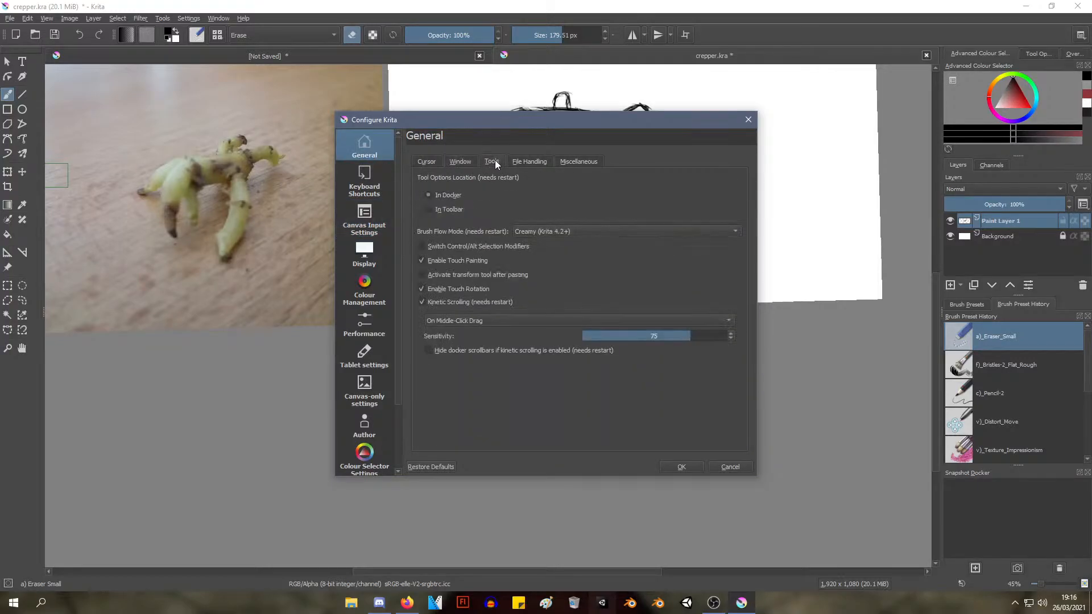
pyautogui.click(529, 162)
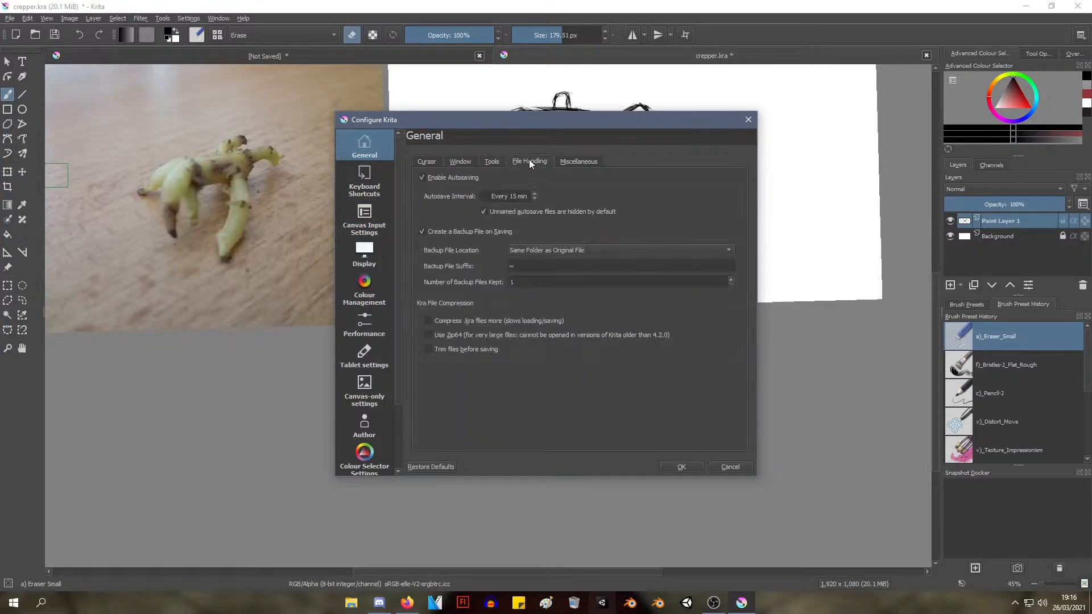
pyautogui.click(571, 162)
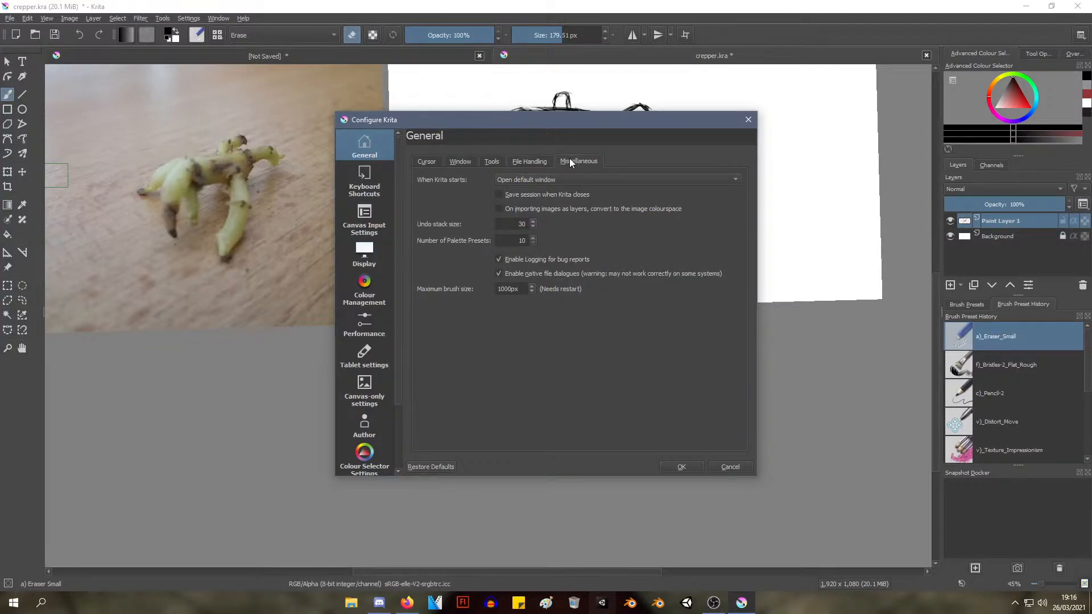
pyautogui.doubleClick(514, 224)
pyautogui.write('100-0000')
pyautogui.press('BackSpace')
pyautogui.press('BackSpace')
pyautogui.press('BackSpace')
pyautogui.press('BackSpace')
pyautogui.press('BackSpace')
pyautogui.write('0')
pyautogui.click(680, 467)
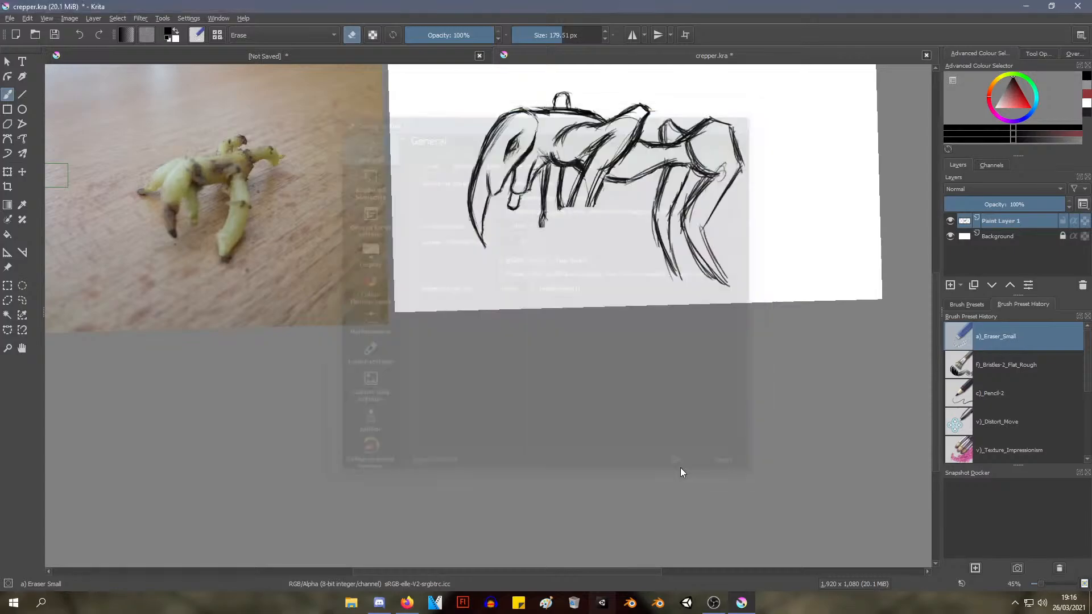
pyautogui.hotkey('ctrl', 's')
# With the c)_Pencil-2 brush, sketch a rounded foot closing the cut-off lower end of the near foreleg
pyautogui.moveTo(737, 289)
pyautogui.mouseDown()
pyautogui.moveTo(741, 411)
pyautogui.moveTo(716, 403)
pyautogui.mouseUp()
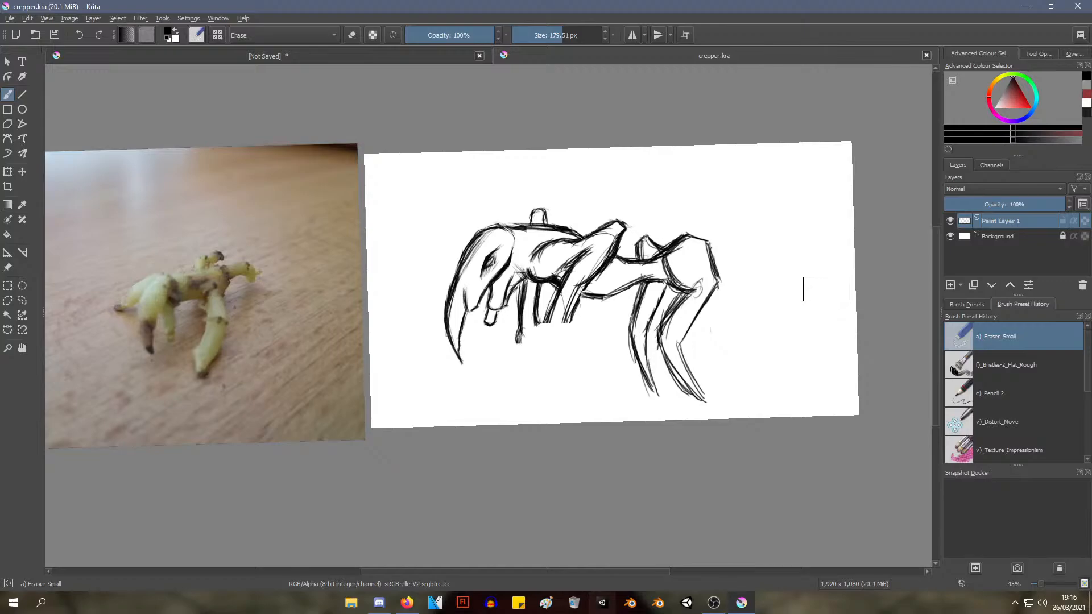
pyautogui.scroll(3, 814, 291)
pyautogui.scroll(-2, 811, 294)
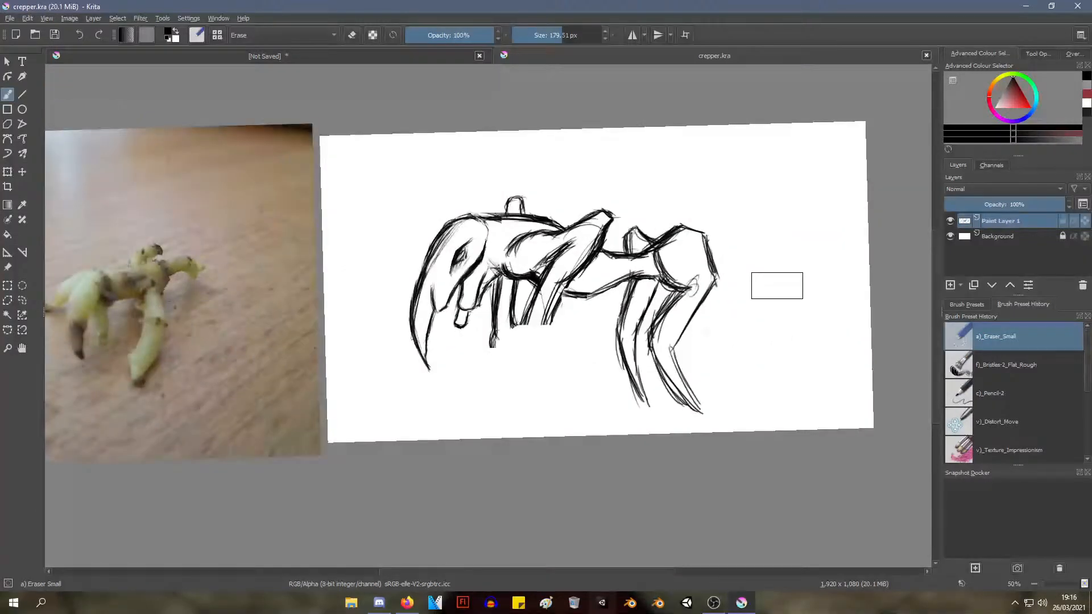
pyautogui.rightClick(478, 247)
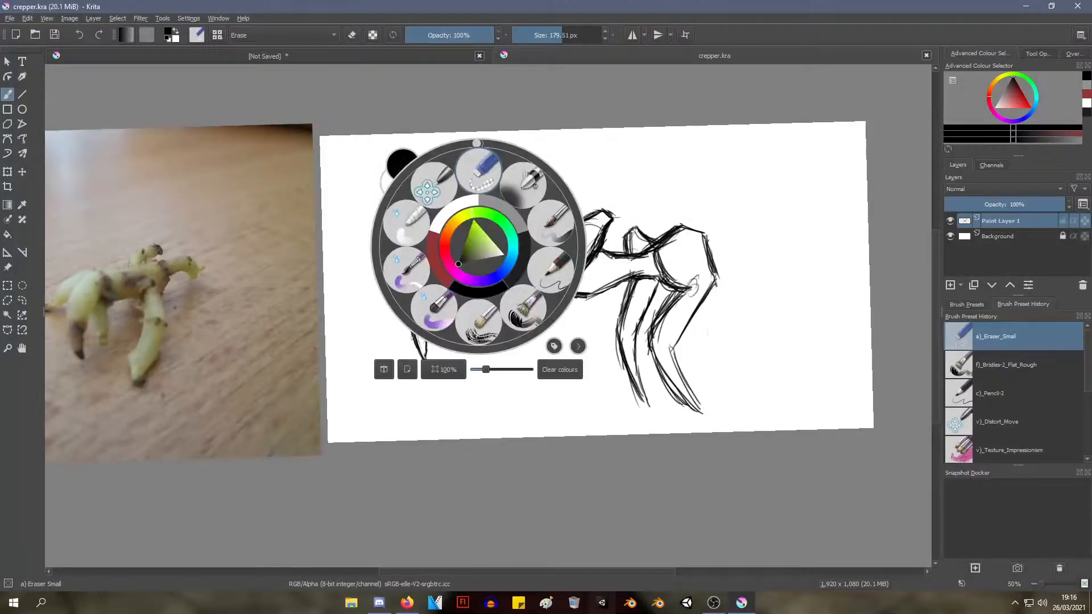
pyautogui.click(545, 341)
pyautogui.scroll(5, 551, 327)
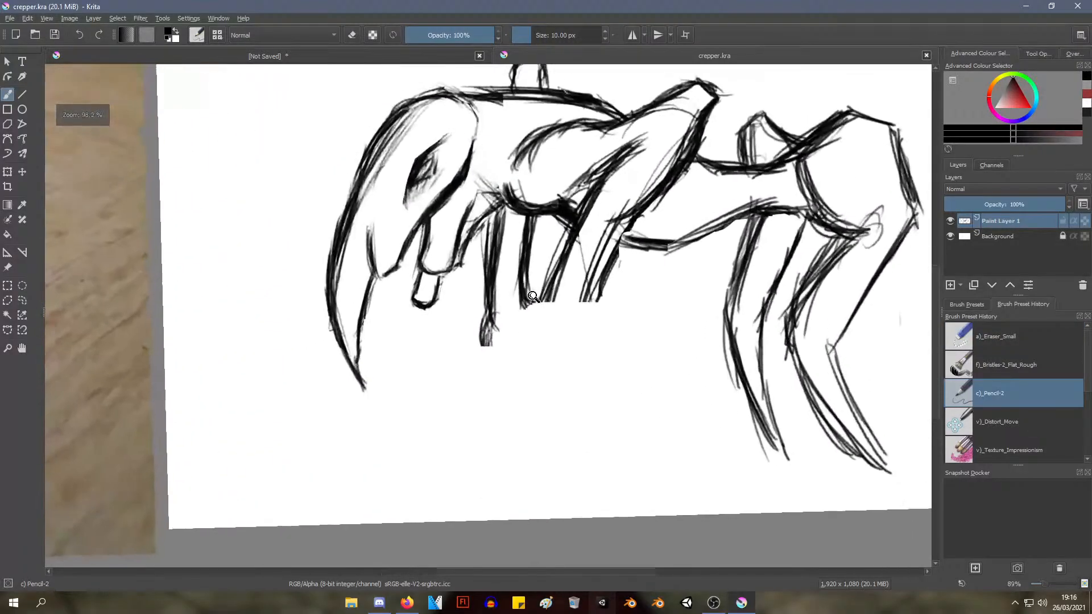
pyautogui.moveTo(554, 312); pyautogui.dragTo(496, 335)
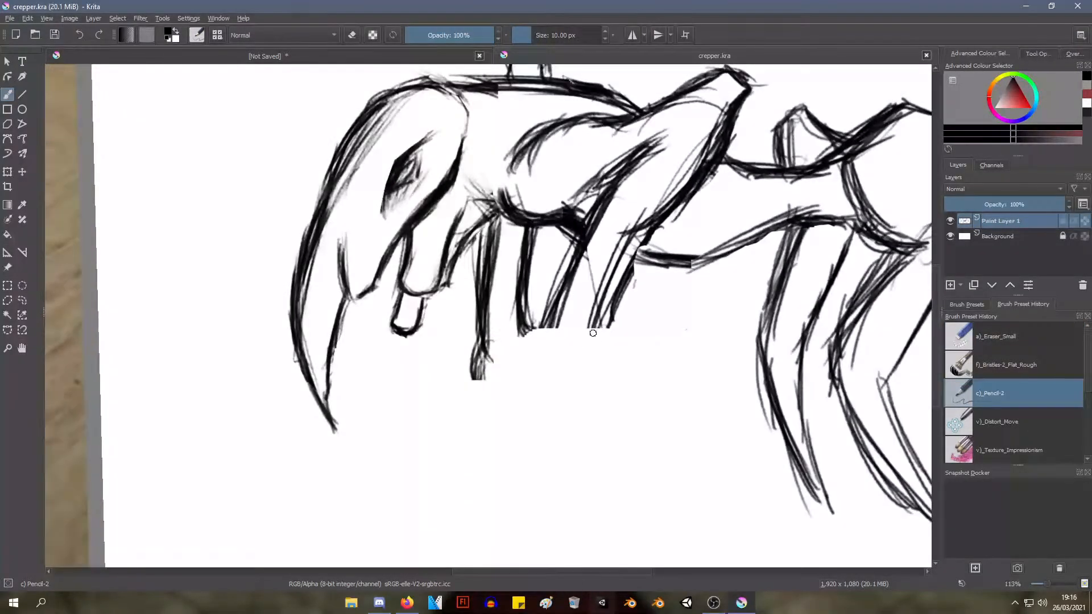
pyautogui.moveTo(602, 317); pyautogui.dragTo(599, 354)
pyautogui.moveTo(549, 317)
pyautogui.mouseDown()
pyautogui.moveTo(530, 353)
pyautogui.moveTo(567, 375)
pyautogui.mouseUp()
pyautogui.moveTo(596, 336)
pyautogui.mouseDown()
pyautogui.moveTo(602, 366)
pyautogui.moveTo(581, 376)
pyautogui.moveTo(595, 384)
pyautogui.mouseUp()
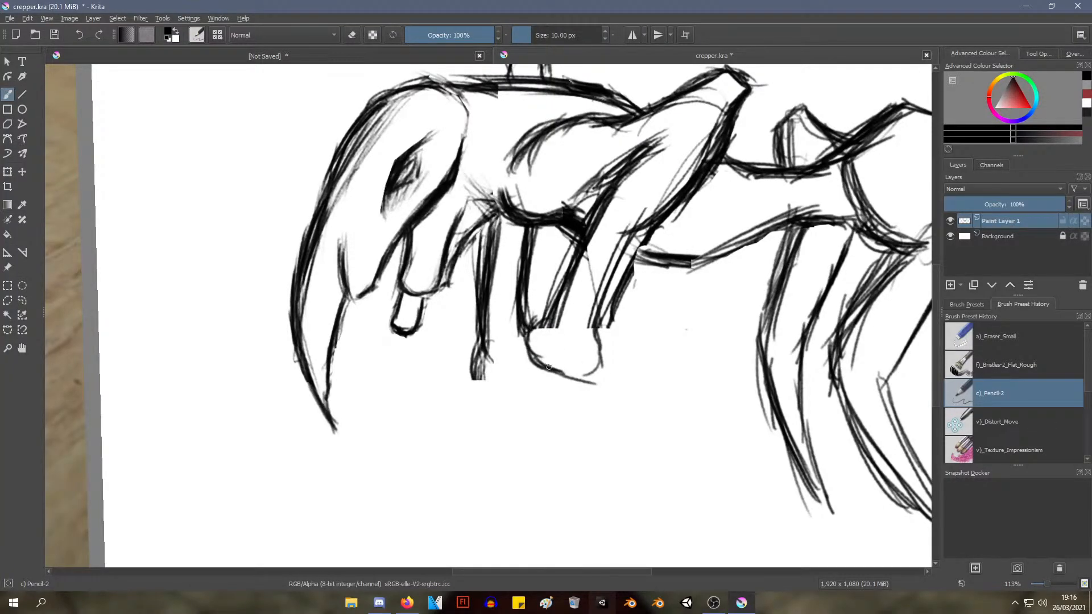
pyautogui.moveTo(541, 361); pyautogui.dragTo(586, 377)
pyautogui.moveTo(539, 345)
pyautogui.mouseDown()
pyautogui.moveTo(586, 382)
pyautogui.moveTo(609, 363)
pyautogui.mouseUp()
pyautogui.moveTo(602, 317)
pyautogui.mouseDown()
pyautogui.moveTo(597, 360)
pyautogui.moveTo(577, 374)
pyautogui.mouseUp()
pyautogui.moveTo(545, 323)
pyautogui.mouseDown()
pyautogui.moveTo(532, 354)
pyautogui.moveTo(559, 319)
pyautogui.moveTo(498, 448)
pyautogui.moveTo(555, 385)
pyautogui.mouseUp()
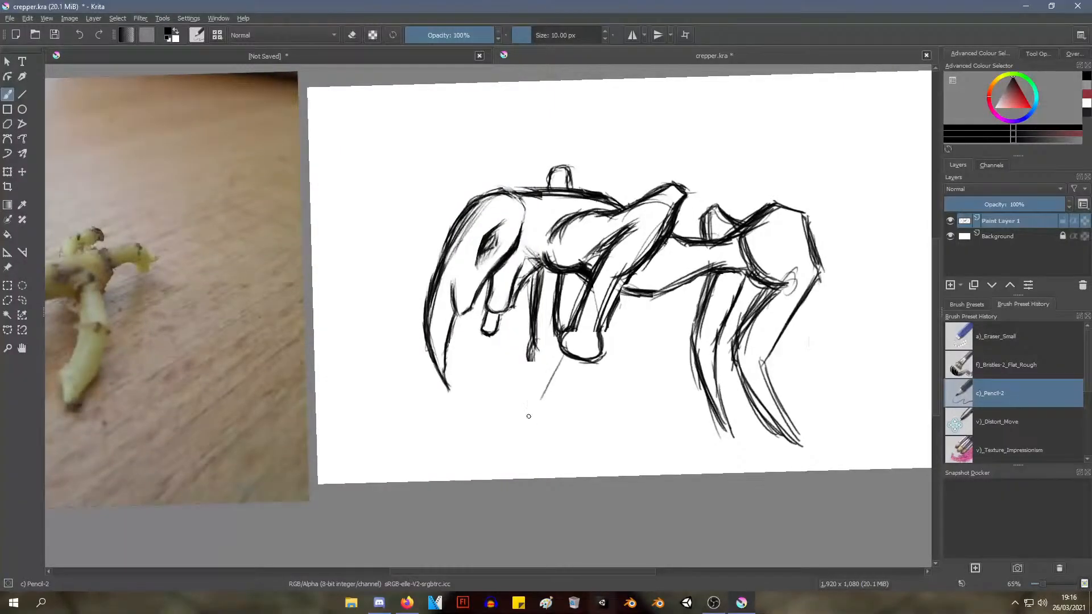
# Sketch a long pointed spike slanting down and forward from beneath the near foreleg's rounded foot, darkening both edges
pyautogui.moveTo(528, 417); pyautogui.dragTo(502, 460)
pyautogui.moveTo(548, 393)
pyautogui.mouseDown()
pyautogui.moveTo(506, 443)
pyautogui.moveTo(576, 380)
pyautogui.mouseUp()
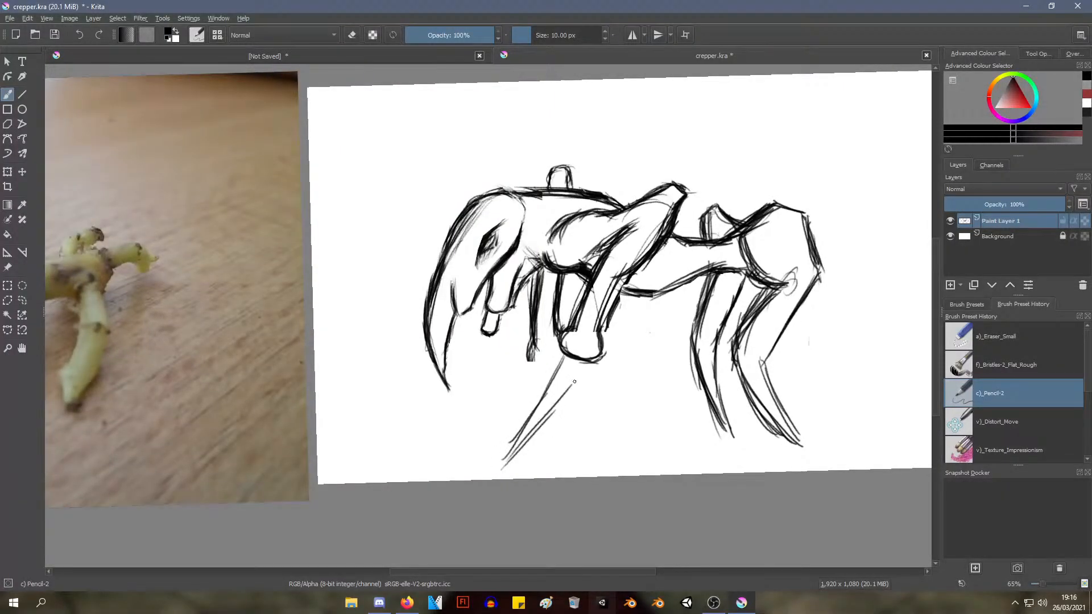
pyautogui.moveTo(507, 464)
pyautogui.mouseDown()
pyautogui.moveTo(571, 383)
pyautogui.moveTo(533, 439)
pyautogui.mouseUp()
pyautogui.moveTo(580, 366); pyautogui.dragTo(507, 461)
pyautogui.moveTo(545, 384); pyautogui.dragTo(505, 458)
pyautogui.moveTo(537, 411); pyautogui.dragTo(503, 466)
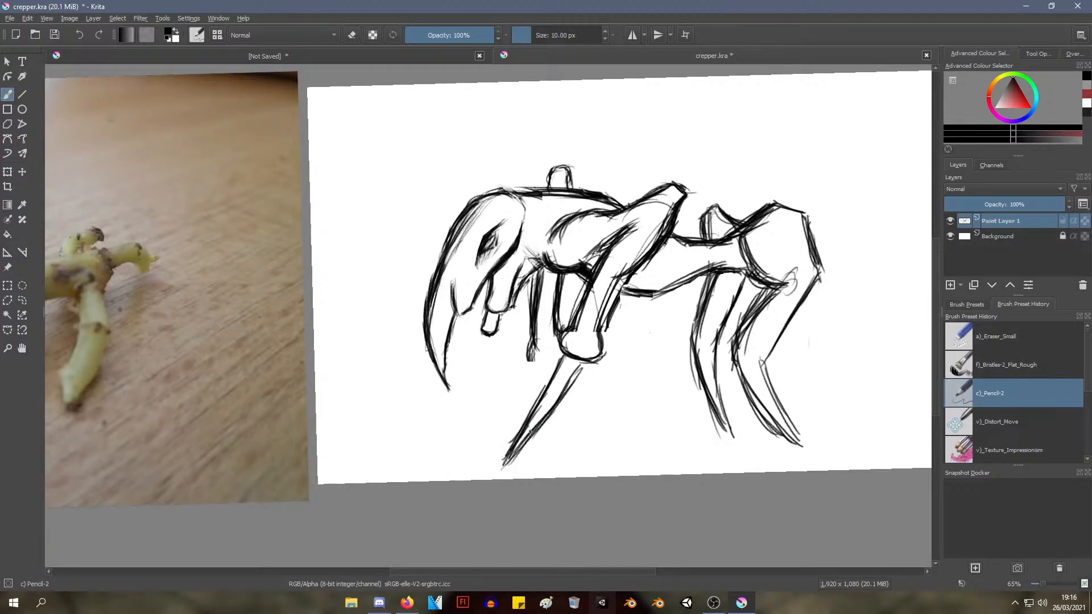
pyautogui.moveTo(572, 380); pyautogui.dragTo(586, 362)
# Reduce the a)_Eraser_Small brush to about 17 px and trim the lower end of the far foreleg
pyautogui.moveTo(678, 247)
pyautogui.mouseDown()
pyautogui.moveTo(558, 379)
pyautogui.moveTo(636, 256)
pyautogui.mouseUp()
pyautogui.moveTo(631, 267); pyautogui.dragTo(596, 258)
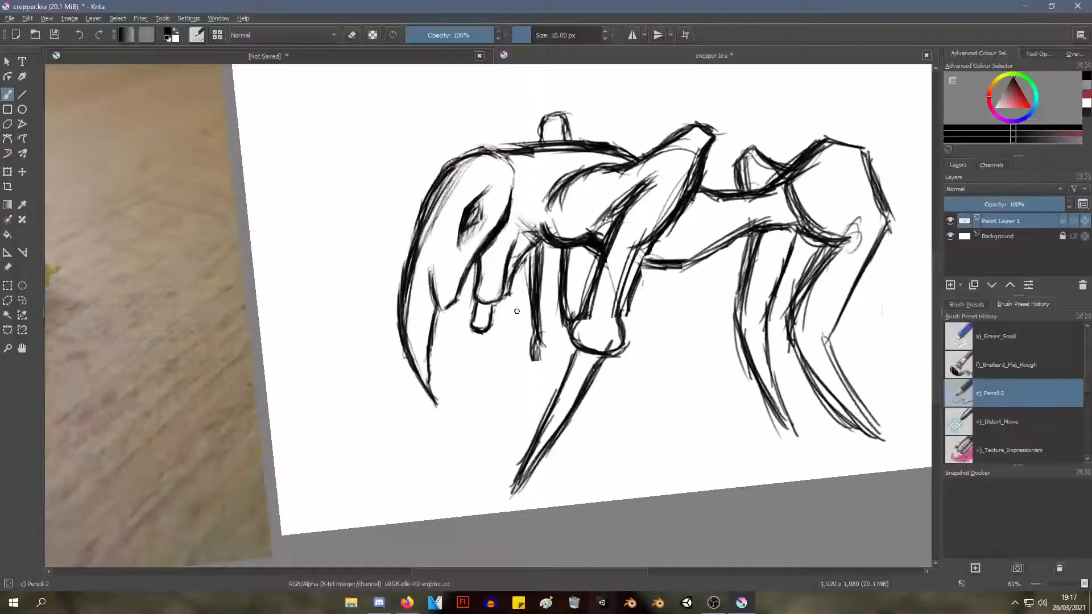
pyautogui.rightClick(524, 310)
pyautogui.click(526, 233)
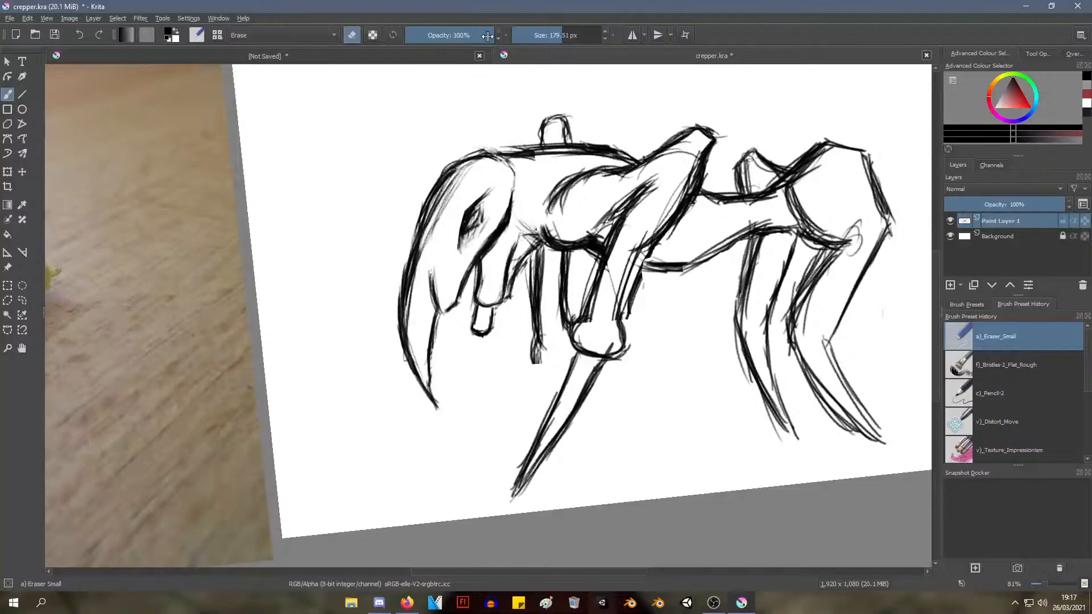
pyautogui.click(526, 35)
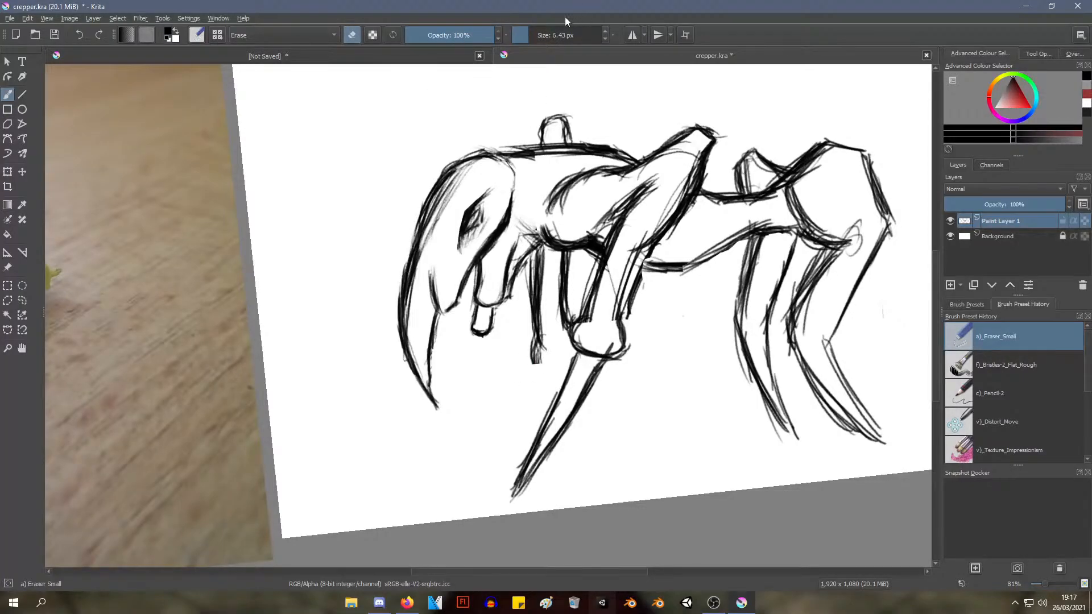
pyautogui.moveTo(562, 32); pyautogui.dragTo(535, 32)
pyautogui.moveTo(533, 364)
pyautogui.mouseDown()
pyautogui.moveTo(540, 334)
pyautogui.moveTo(540, 360)
pyautogui.mouseUp()
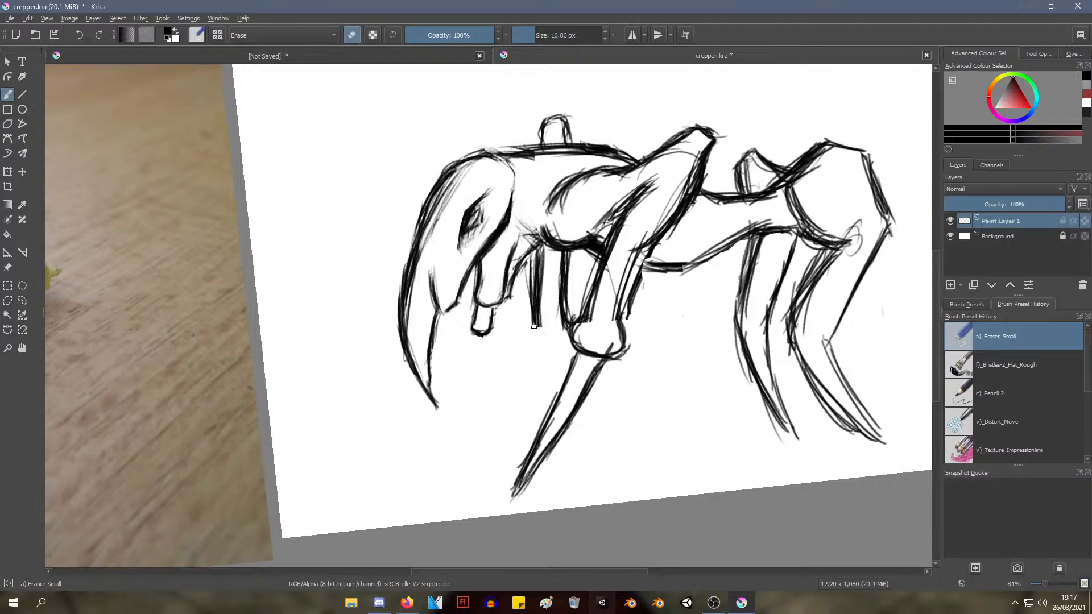
# With the c)_Pencil-2 brush, round off the far foreleg's foot and try a spike slanting forward beneath it
pyautogui.rightClick(615, 325)
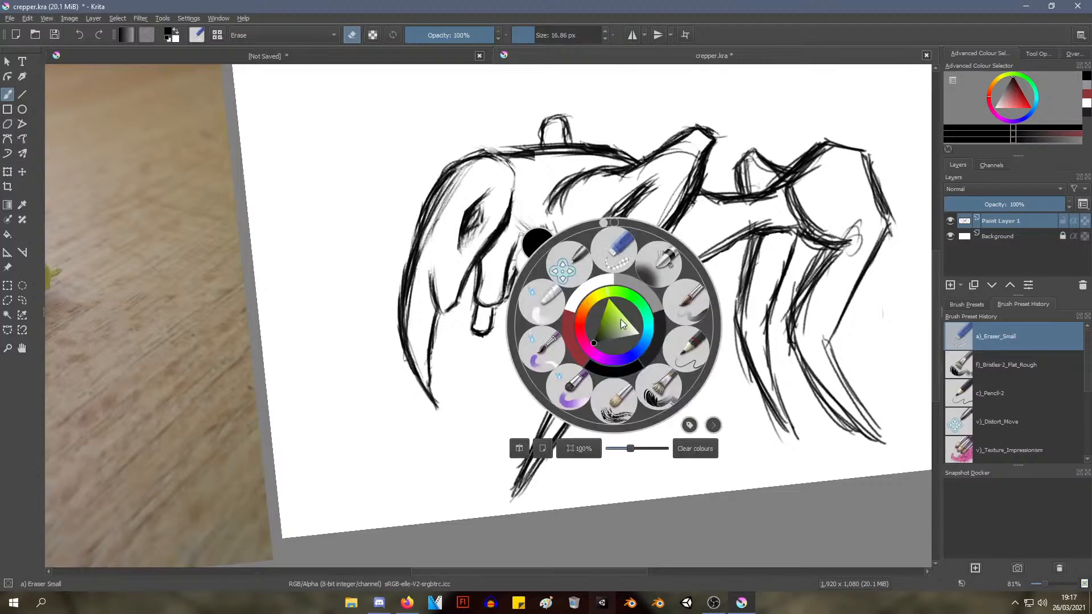
pyautogui.click(683, 354)
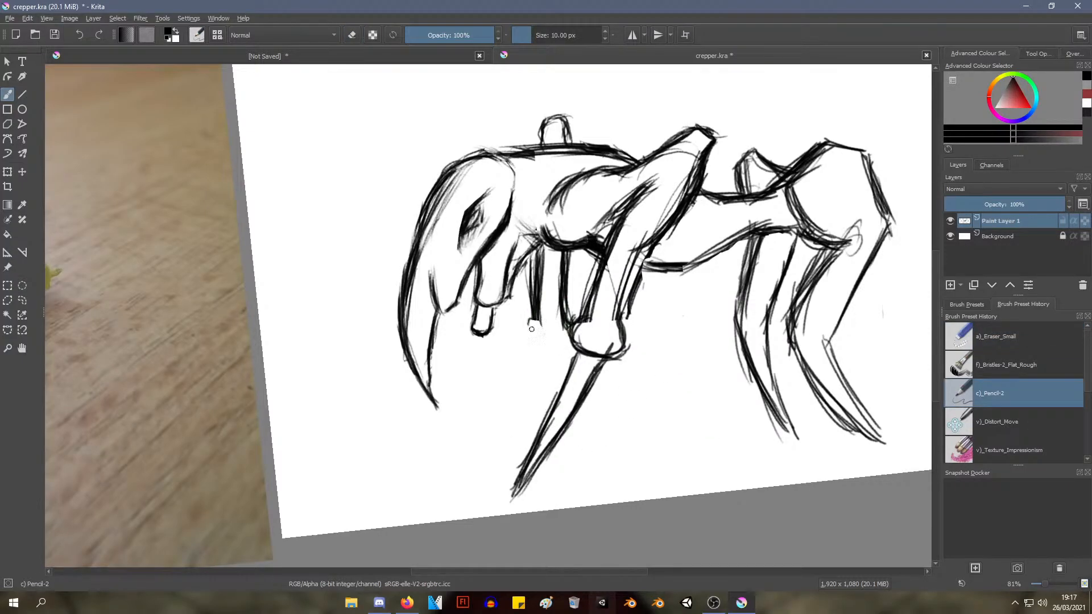
pyautogui.moveTo(532, 329)
pyautogui.mouseDown()
pyautogui.moveTo(526, 339)
pyautogui.moveTo(530, 320)
pyautogui.moveTo(531, 338)
pyautogui.moveTo(569, 346)
pyautogui.moveTo(562, 323)
pyautogui.moveTo(567, 349)
pyautogui.moveTo(502, 404)
pyautogui.mouseUp()
pyautogui.moveTo(527, 357); pyautogui.dragTo(482, 457)
pyautogui.hotkey('ctrl', 'z')
pyautogui.hotkey('ctrl', 'z')
pyautogui.hotkey('ctrl', 'z')
# Try a steeper, narrow spike pointing down from the far foreleg's foot
pyautogui.moveTo(536, 336); pyautogui.dragTo(521, 434)
pyautogui.moveTo(530, 387); pyautogui.dragTo(522, 442)
pyautogui.moveTo(560, 349); pyautogui.dragTo(523, 448)
pyautogui.moveTo(538, 403); pyautogui.dragTo(524, 447)
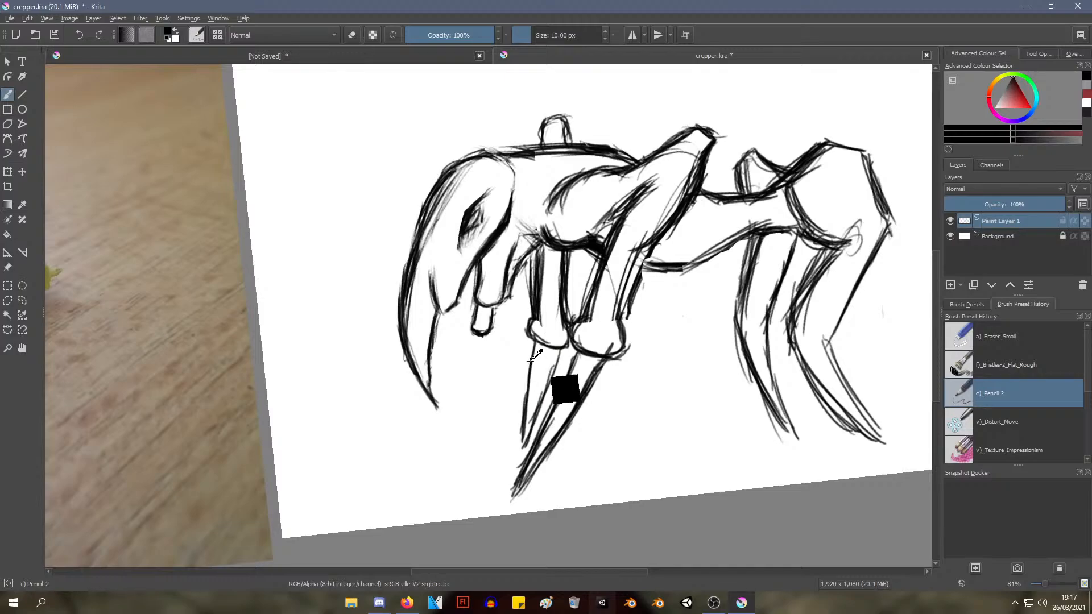
pyautogui.hotkey('ctrl', 'z')
pyautogui.hotkey('ctrl', 'z')
pyautogui.hotkey('ctrl', 'z')
pyautogui.hotkey('ctrl', 'z')
# Sketch a tapering spike from the far foreleg's foot down to a point beside the near spike, reinforcing both edges
pyautogui.moveTo(537, 342); pyautogui.dragTo(525, 416)
pyautogui.moveTo(533, 351); pyautogui.dragTo(520, 449)
pyautogui.moveTo(525, 393); pyautogui.dragTo(518, 453)
pyautogui.moveTo(520, 412); pyautogui.dragTo(517, 458)
pyautogui.moveTo(557, 350); pyautogui.dragTo(527, 436)
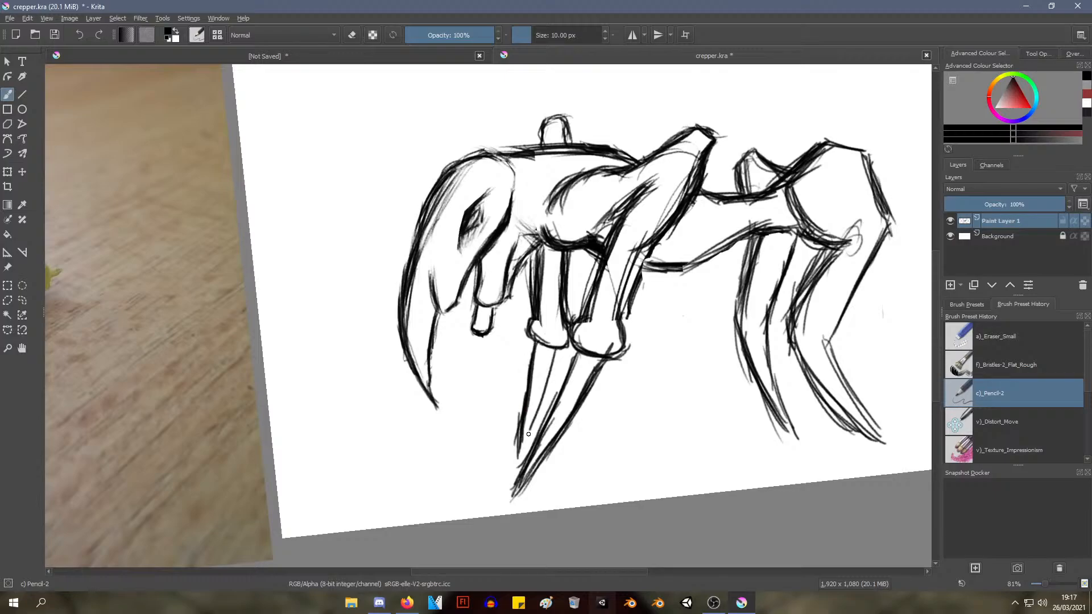
pyautogui.moveTo(549, 369); pyautogui.dragTo(520, 446)
pyautogui.moveTo(537, 409); pyautogui.dragTo(517, 458)
pyautogui.moveTo(560, 276); pyautogui.dragTo(507, 371)
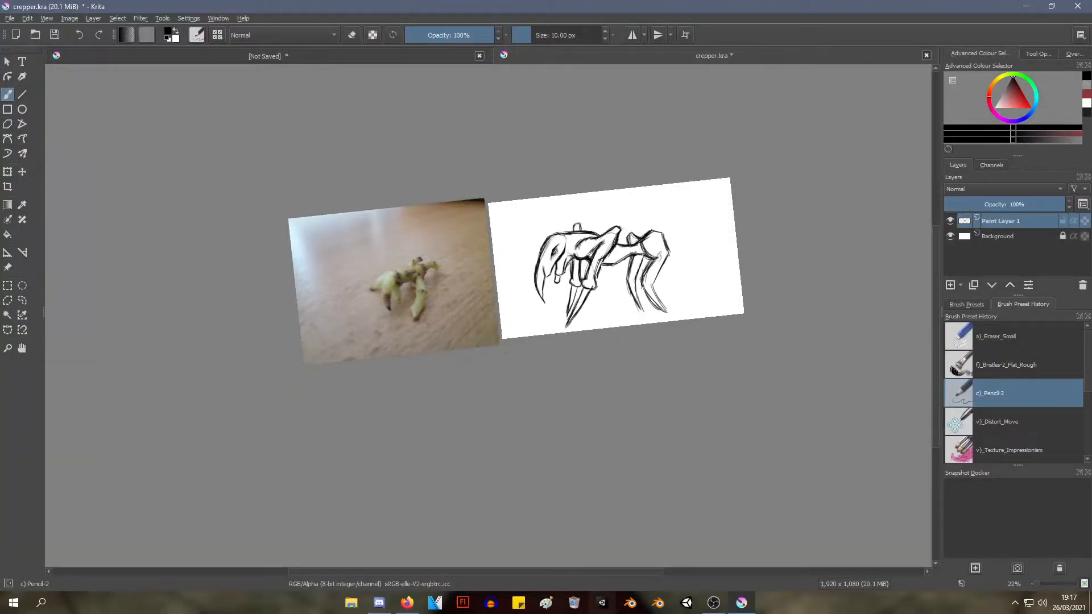
# Erase the rounded feet between the legs and spikes of both forelegs with the a)_Eraser_Small brush
pyautogui.keyDown('ctrl'); pyautogui.click(484, 262); pyautogui.keyUp('ctrl')
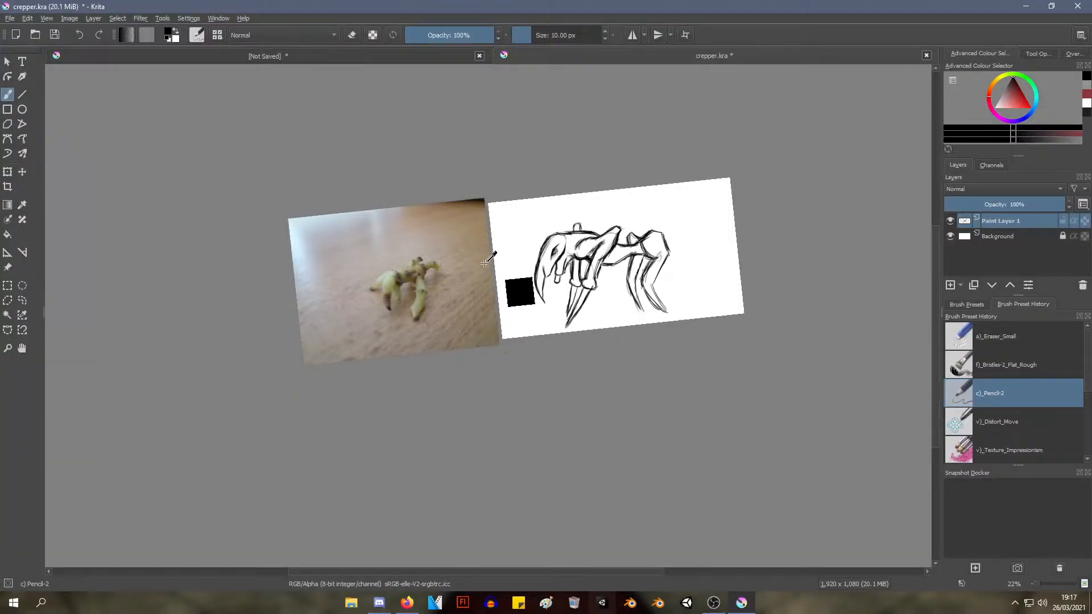
pyautogui.moveTo(485, 263); pyautogui.dragTo(443, 234)
pyautogui.moveTo(512, 222); pyautogui.dragTo(305, 266)
pyautogui.moveTo(438, 310); pyautogui.dragTo(444, 266)
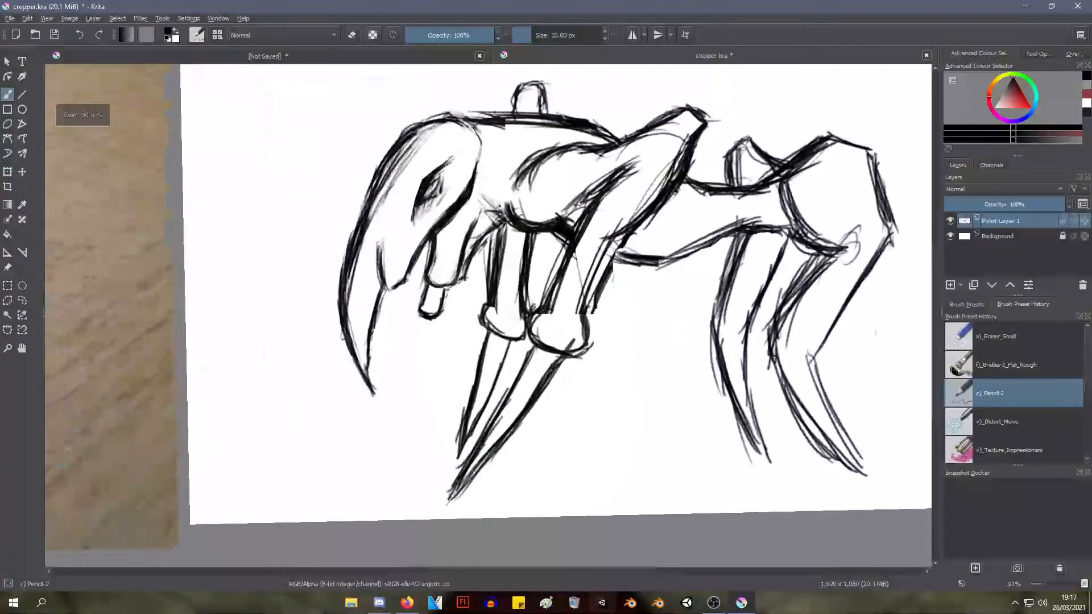
pyautogui.moveTo(490, 334)
pyautogui.mouseDown()
pyautogui.moveTo(446, 463)
pyautogui.moveTo(513, 343)
pyautogui.moveTo(482, 314)
pyautogui.moveTo(490, 306)
pyautogui.mouseUp()
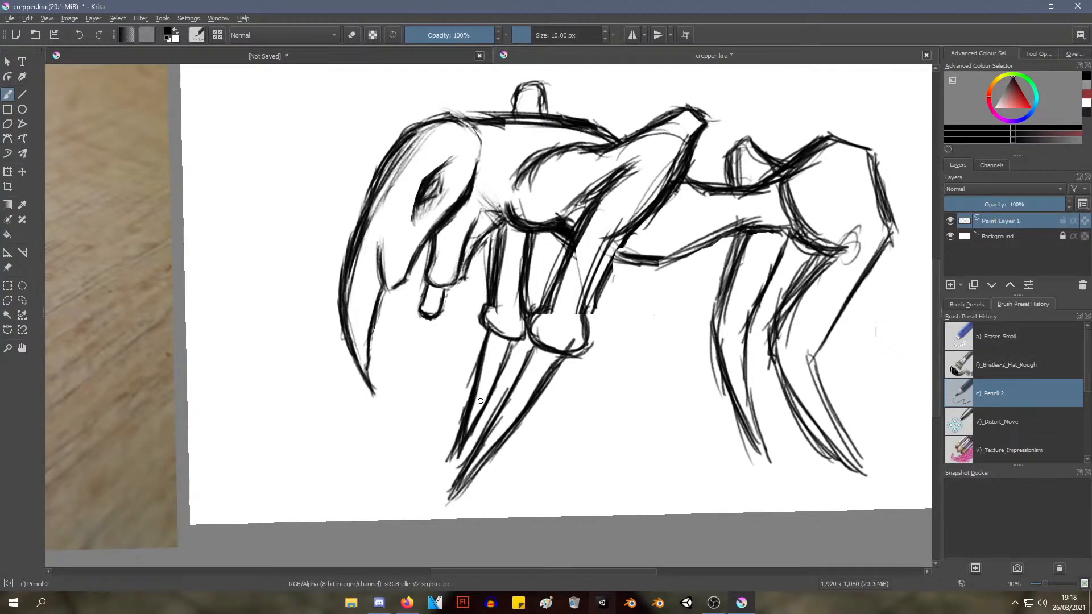
pyautogui.rightClick(476, 322)
pyautogui.click(531, 256)
pyautogui.moveTo(579, 300)
pyautogui.mouseDown()
pyautogui.moveTo(581, 356)
pyautogui.moveTo(572, 330)
pyautogui.moveTo(489, 318)
pyautogui.moveTo(485, 276)
pyautogui.mouseUp()
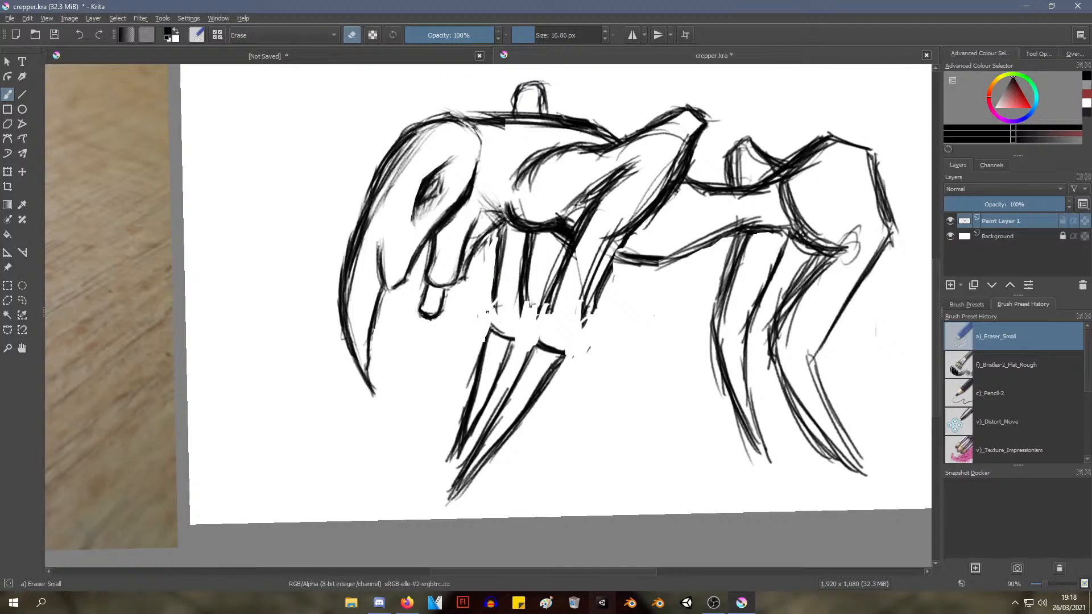
# With the c)_Pencil-2 brush, extend both forelegs' edges straight down into their spikes and curve the seam where each spike begins
pyautogui.rightClick(396, 198)
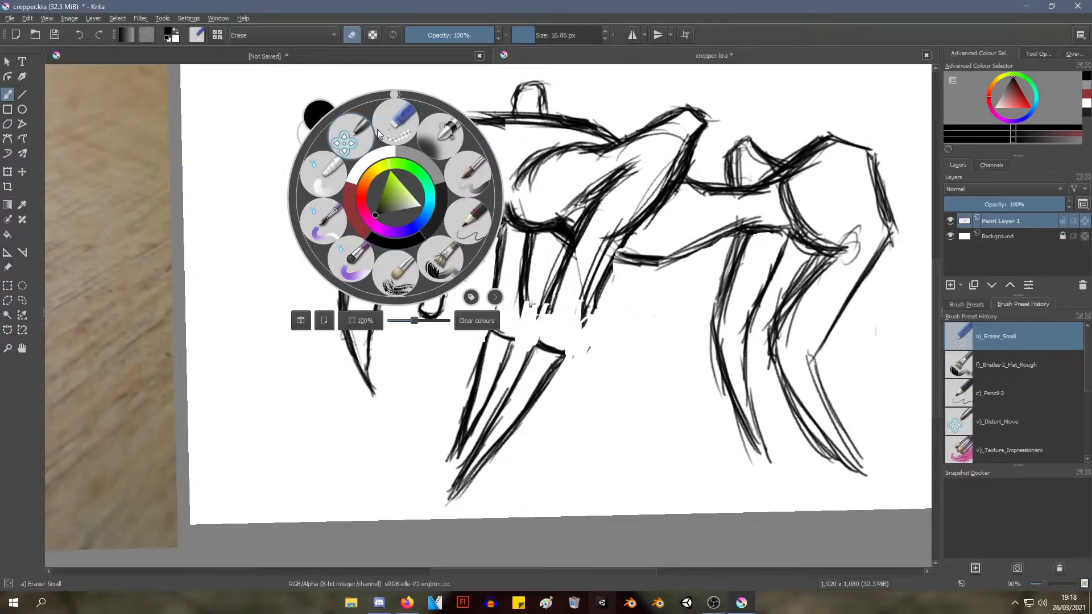
pyautogui.click(468, 221)
pyautogui.moveTo(549, 303); pyautogui.dragTo(532, 348)
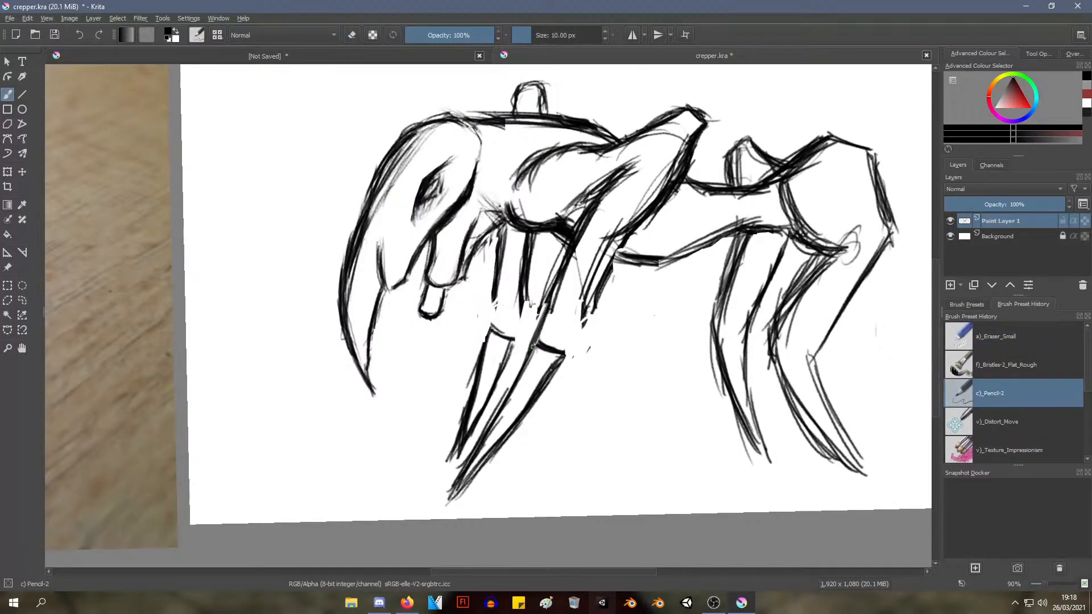
pyautogui.moveTo(594, 298); pyautogui.dragTo(560, 362)
pyautogui.moveTo(522, 306); pyautogui.dragTo(511, 341)
pyautogui.moveTo(519, 304); pyautogui.dragTo(510, 340)
pyautogui.moveTo(497, 297)
pyautogui.mouseDown()
pyautogui.moveTo(488, 336)
pyautogui.moveTo(488, 325)
pyautogui.mouseUp()
pyautogui.moveTo(535, 280); pyautogui.dragTo(515, 329)
pyautogui.moveTo(550, 297); pyautogui.dragTo(533, 345)
pyautogui.moveTo(546, 301); pyautogui.dragTo(530, 350)
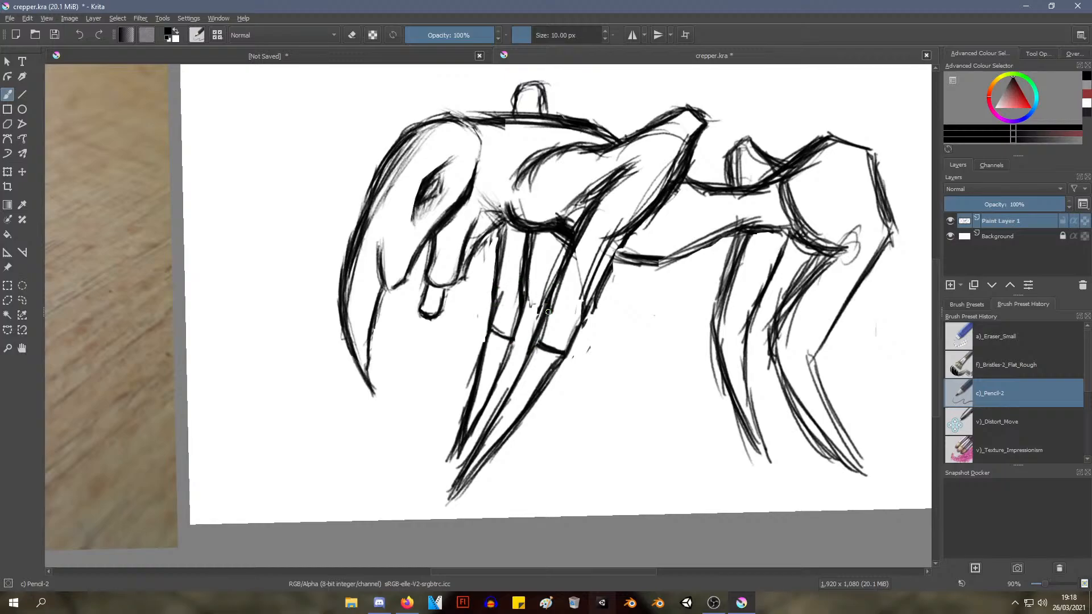
pyautogui.moveTo(626, 215)
pyautogui.mouseDown()
pyautogui.moveTo(523, 343)
pyautogui.moveTo(592, 261)
pyautogui.mouseUp()
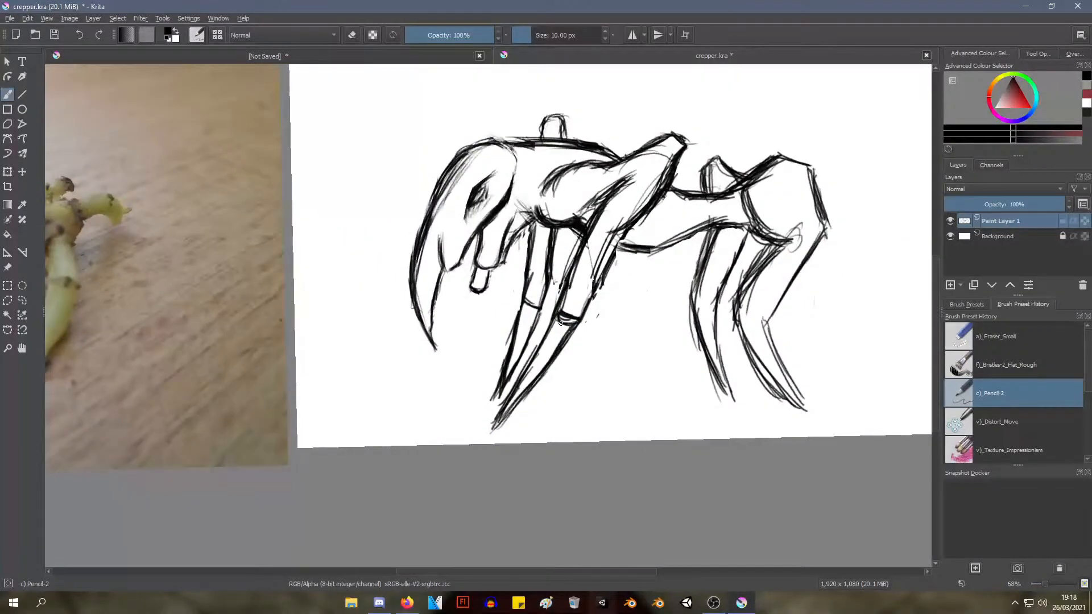
pyautogui.moveTo(524, 304); pyautogui.dragTo(528, 310)
# With the a)_Eraser_Small brush, clean the lines inside both foreleg joints so only rounded lower seams remain
pyautogui.rightClick(586, 262)
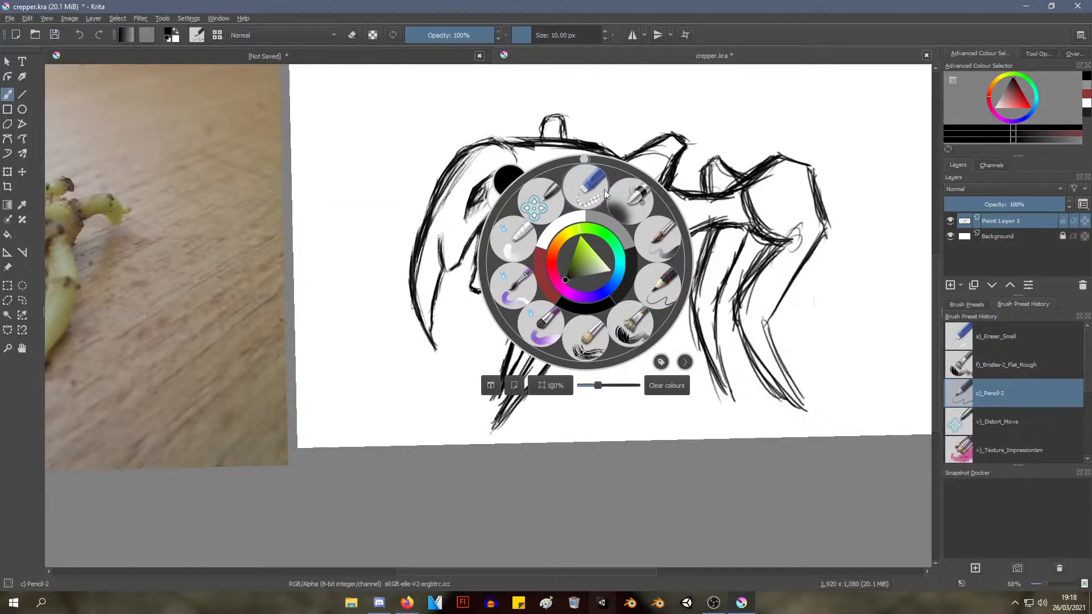
pyautogui.click(585, 190)
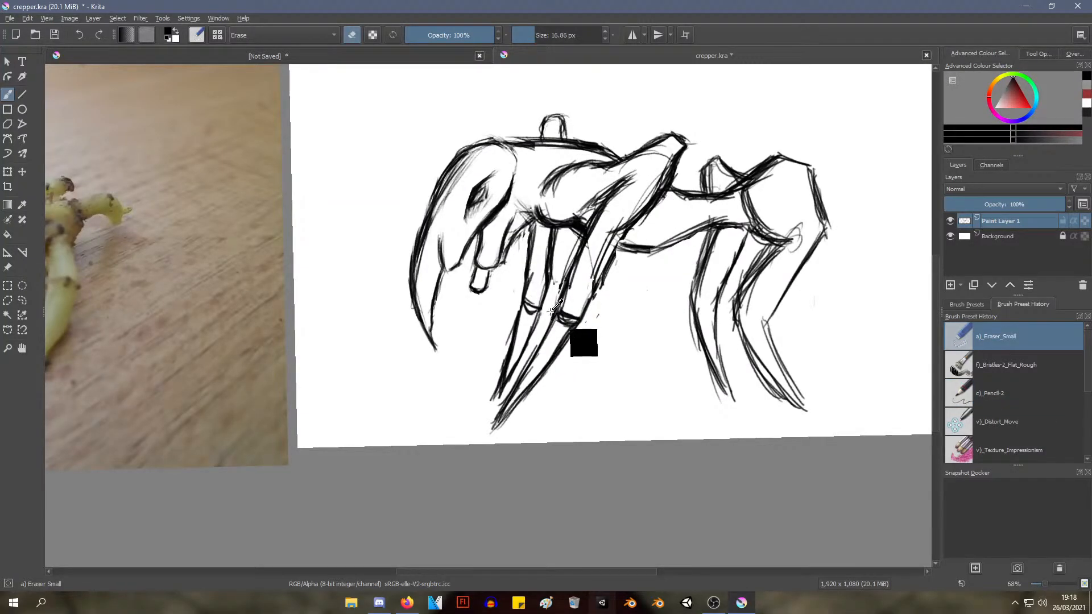
pyautogui.moveTo(573, 358)
pyautogui.mouseDown()
pyautogui.moveTo(558, 280)
pyautogui.moveTo(599, 306)
pyautogui.mouseUp()
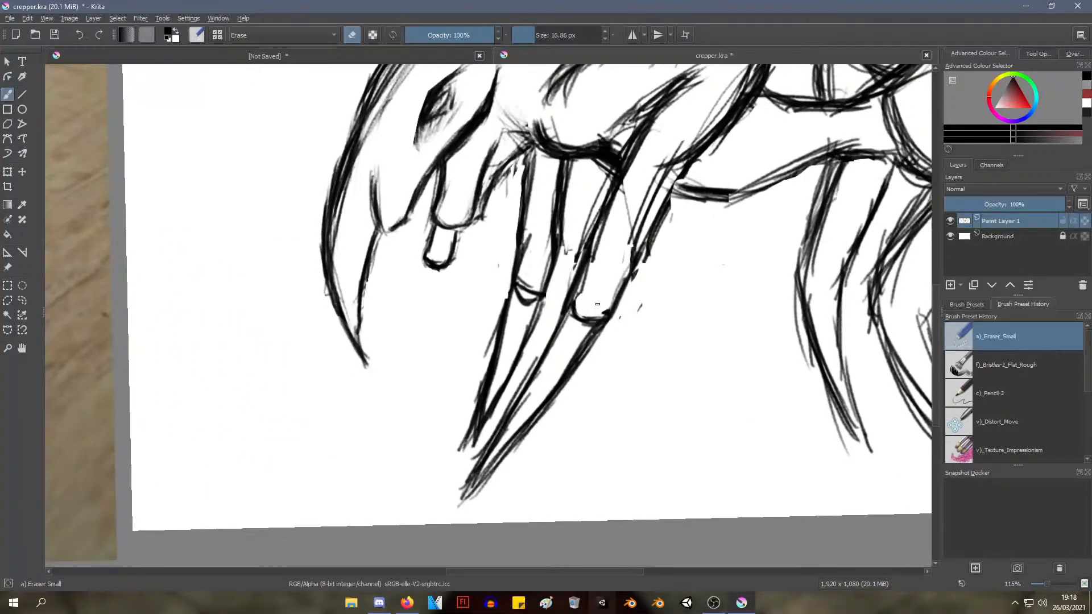
pyautogui.moveTo(530, 285); pyautogui.dragTo(528, 288)
# Erase the side lines of both forelegs just above the spike seams to open gaps for the feet
pyautogui.scroll(-6, 532, 291)
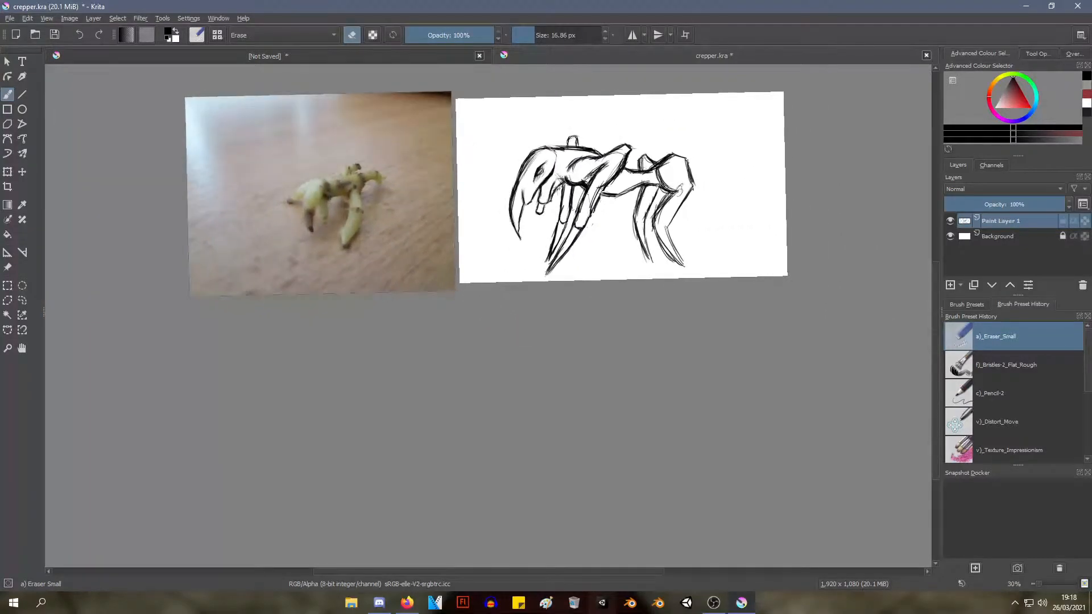
pyautogui.scroll(5, 517, 265)
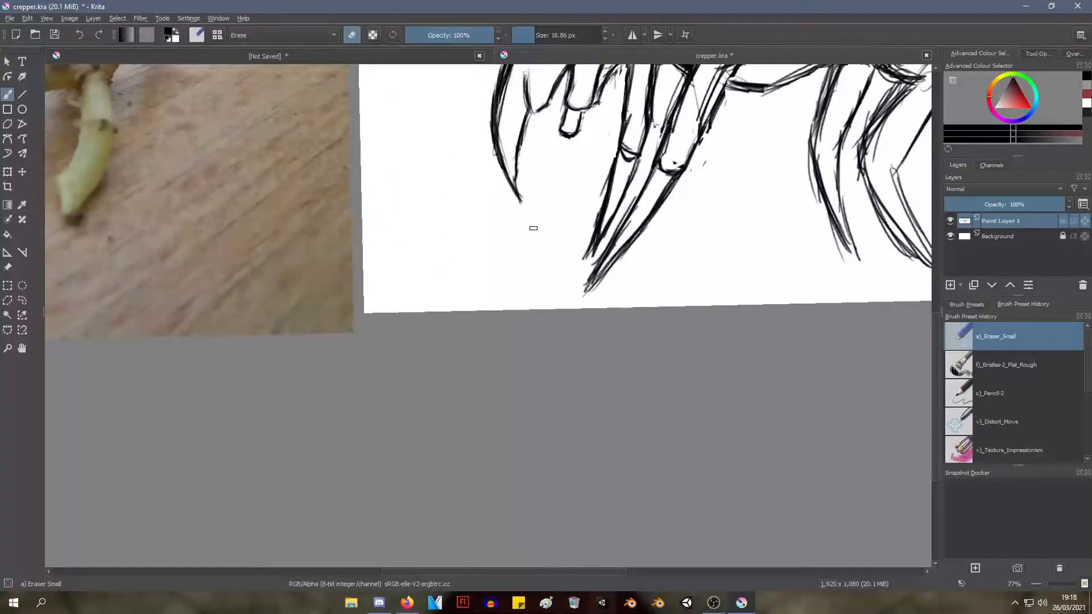
pyautogui.moveTo(587, 201); pyautogui.dragTo(478, 285)
pyautogui.moveTo(524, 317)
pyautogui.mouseDown()
pyautogui.moveTo(563, 235)
pyautogui.moveTo(585, 243)
pyautogui.moveTo(586, 265)
pyautogui.moveTo(592, 254)
pyautogui.moveTo(592, 265)
pyautogui.moveTo(621, 271)
pyautogui.moveTo(583, 234)
pyautogui.moveTo(527, 241)
pyautogui.moveTo(517, 213)
pyautogui.moveTo(548, 232)
pyautogui.mouseUp()
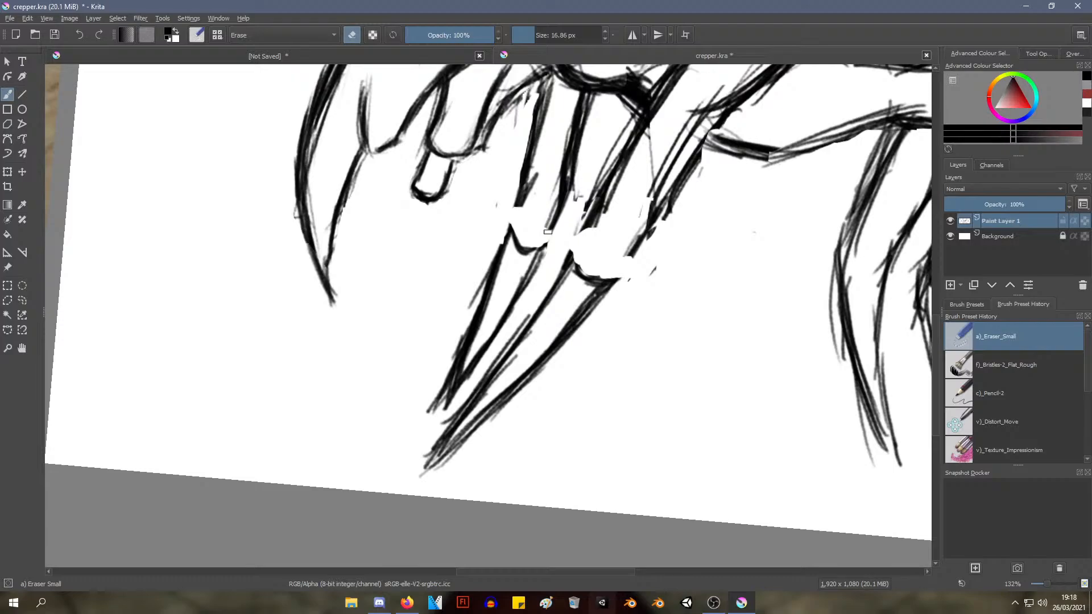
# With the c)_Pencil-2 brush, redraw bulging rounded feet on both forelegs, joining the leg edges to the spike seams
pyautogui.rightClick(526, 188)
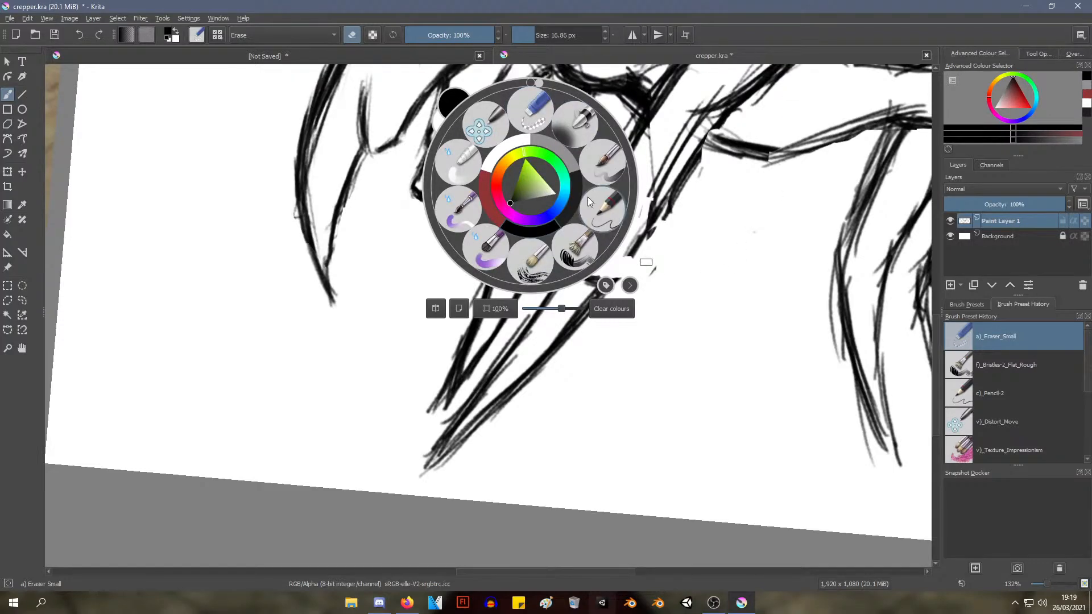
pyautogui.click(604, 206)
pyautogui.moveTo(512, 228)
pyautogui.mouseDown()
pyautogui.moveTo(504, 210)
pyautogui.moveTo(522, 197)
pyautogui.moveTo(511, 202)
pyautogui.moveTo(508, 249)
pyautogui.mouseUp()
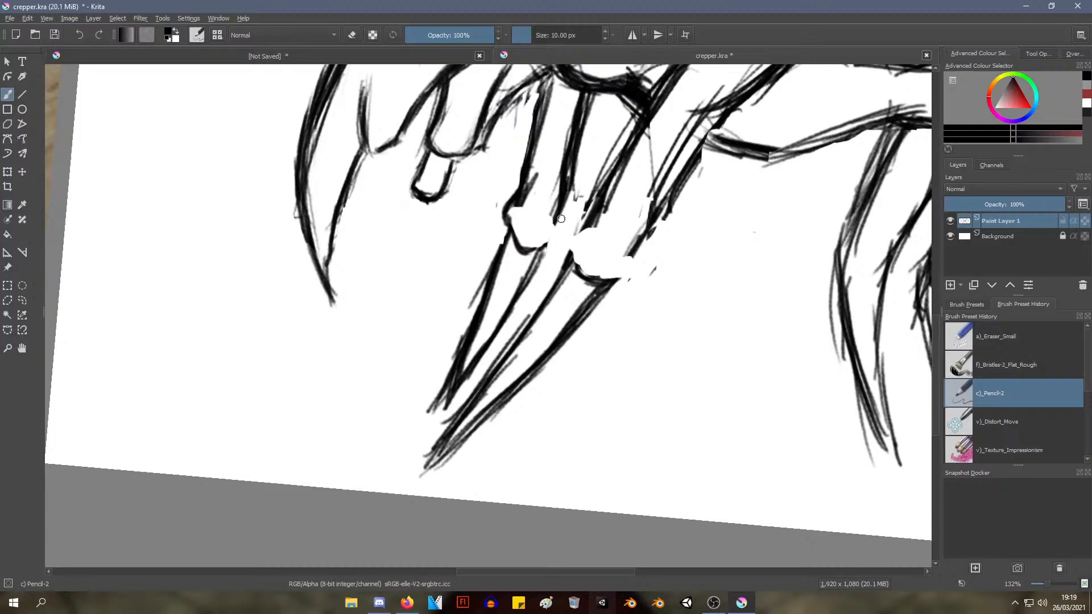
pyautogui.moveTo(562, 218)
pyautogui.mouseDown()
pyautogui.moveTo(542, 247)
pyautogui.moveTo(510, 218)
pyautogui.moveTo(510, 243)
pyautogui.mouseUp()
pyautogui.moveTo(569, 266)
pyautogui.mouseDown()
pyautogui.moveTo(567, 237)
pyautogui.moveTo(585, 229)
pyautogui.moveTo(574, 244)
pyautogui.mouseUp()
pyautogui.moveTo(599, 279)
pyautogui.mouseDown()
pyautogui.moveTo(632, 276)
pyautogui.moveTo(637, 263)
pyautogui.moveTo(649, 286)
pyautogui.moveTo(592, 312)
pyautogui.mouseUp()
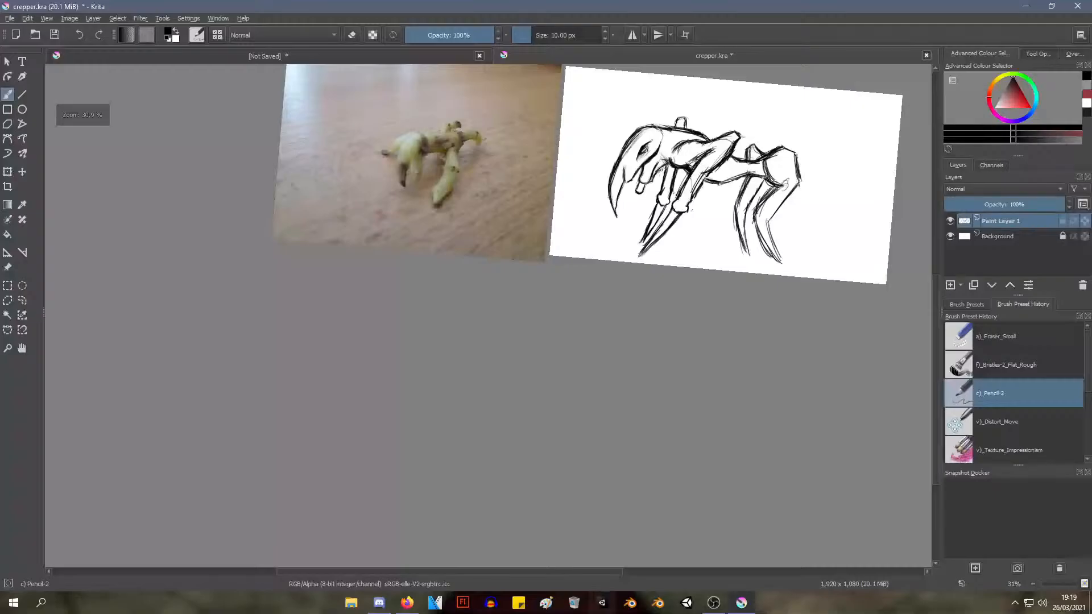
# Erase the far foreleg's foot and its whole spike with the a)_Eraser_Small brush
pyautogui.scroll(3, 575, 292)
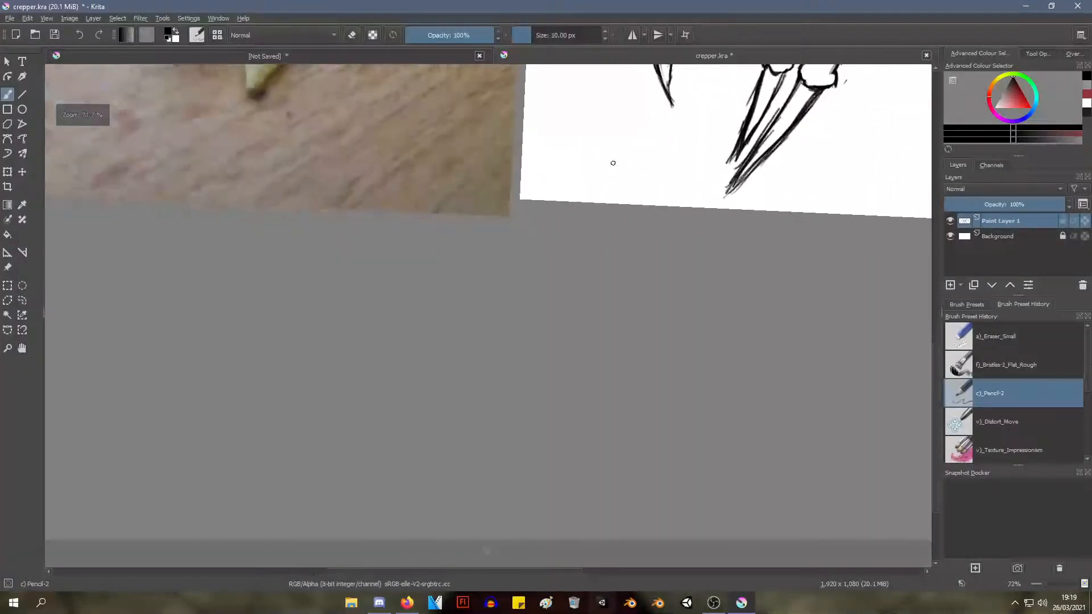
pyautogui.moveTo(633, 175); pyautogui.dragTo(500, 305)
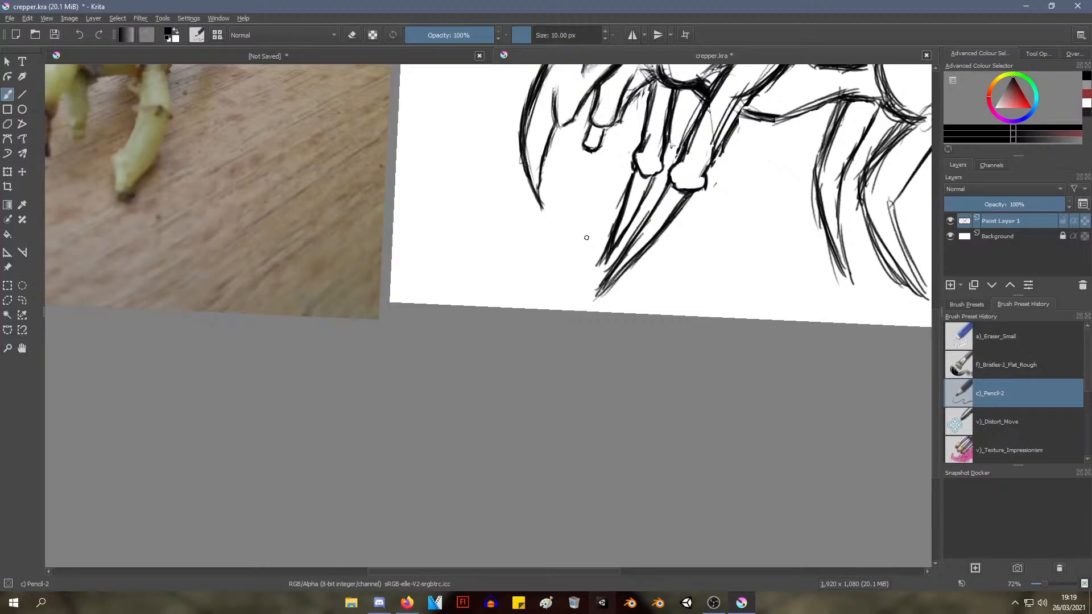
pyautogui.moveTo(578, 280); pyautogui.dragTo(543, 377)
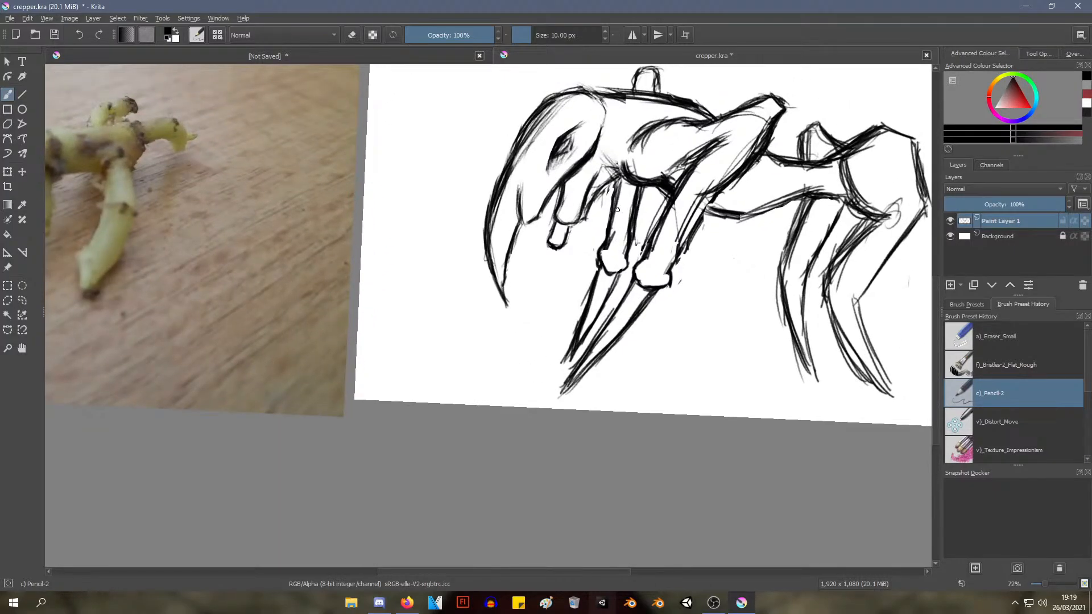
pyautogui.rightClick(594, 309)
pyautogui.click(617, 240)
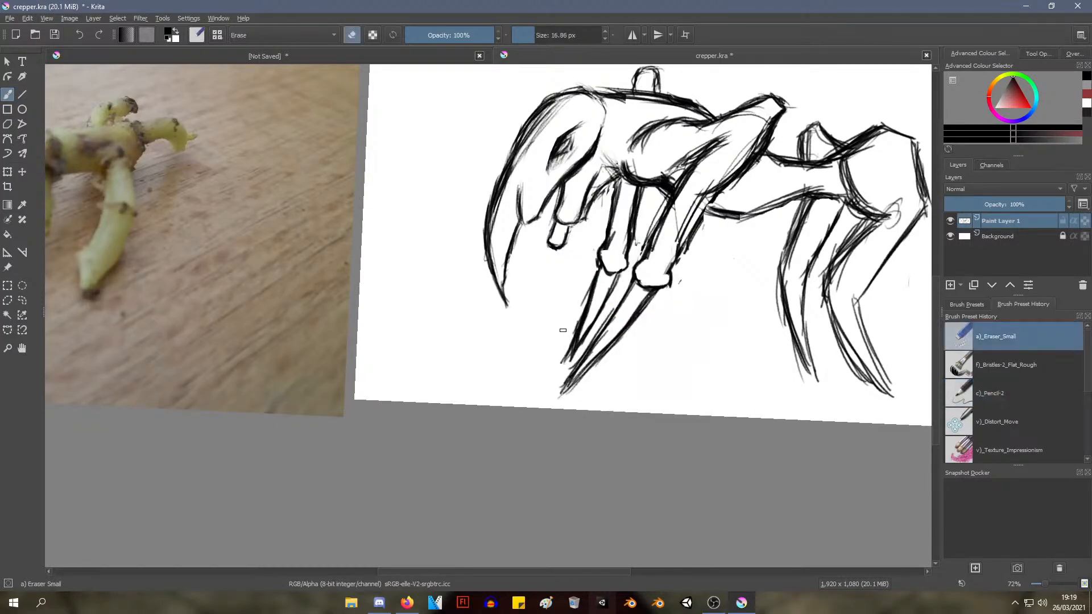
pyautogui.moveTo(599, 298)
pyautogui.mouseDown()
pyautogui.moveTo(566, 357)
pyautogui.moveTo(598, 281)
pyautogui.mouseUp()
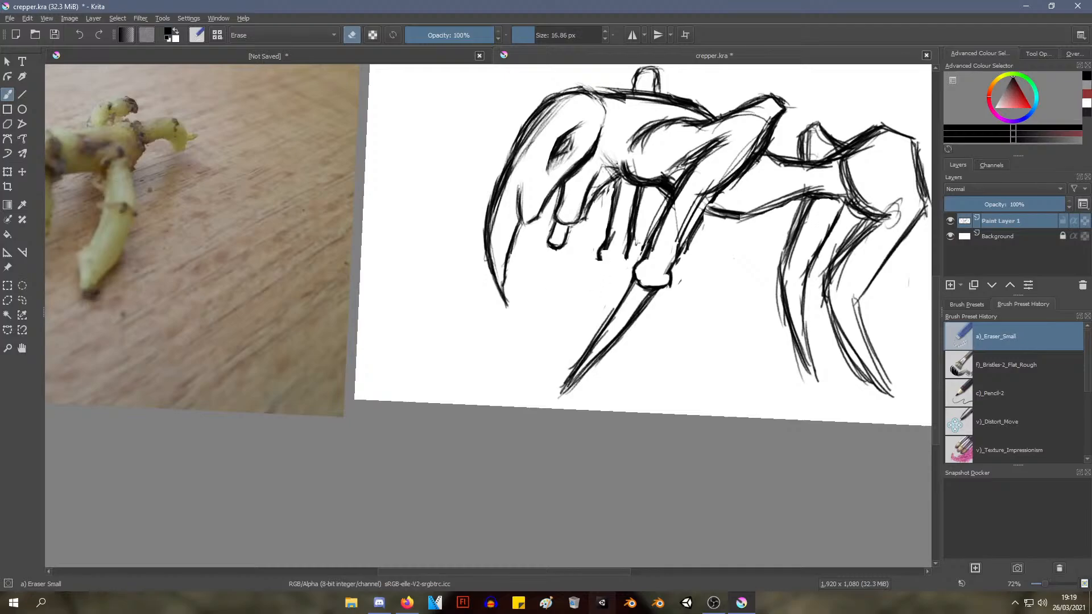
# With the c)_Pencil-2 brush, redraw a rounded foot at the end of the far foreleg
pyautogui.moveTo(558, 310)
pyautogui.mouseDown()
pyautogui.moveTo(581, 276)
pyautogui.moveTo(556, 320)
pyautogui.moveTo(500, 356)
pyautogui.moveTo(570, 296)
pyautogui.moveTo(548, 299)
pyautogui.mouseUp()
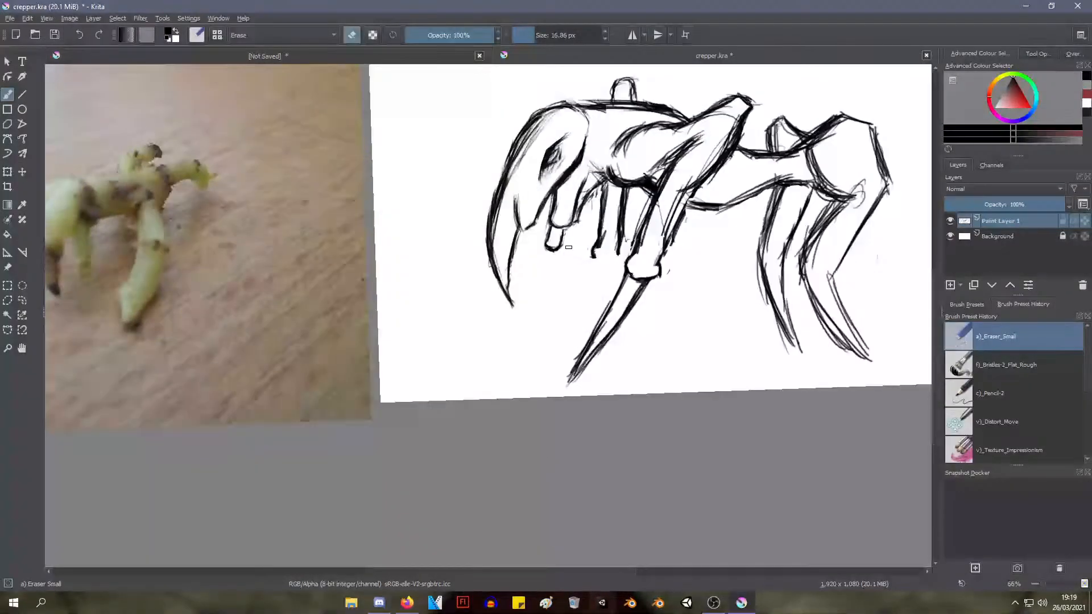
pyautogui.moveTo(598, 203)
pyautogui.mouseDown()
pyautogui.moveTo(560, 246)
pyautogui.moveTo(509, 276)
pyautogui.mouseUp()
pyautogui.moveTo(501, 332); pyautogui.dragTo(534, 297)
pyautogui.rightClick(538, 297)
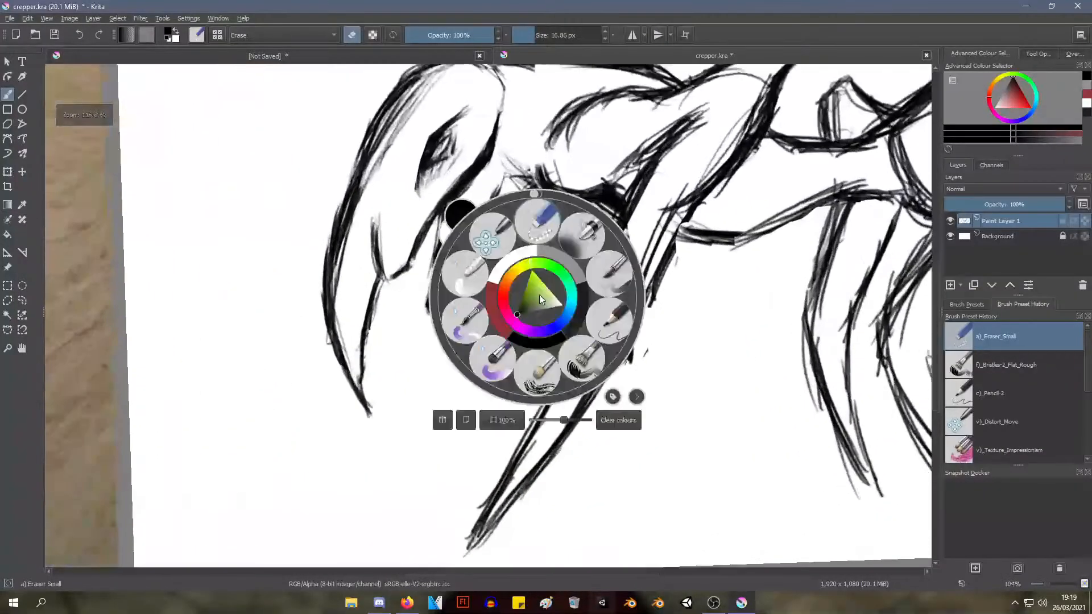
pyautogui.click(611, 317)
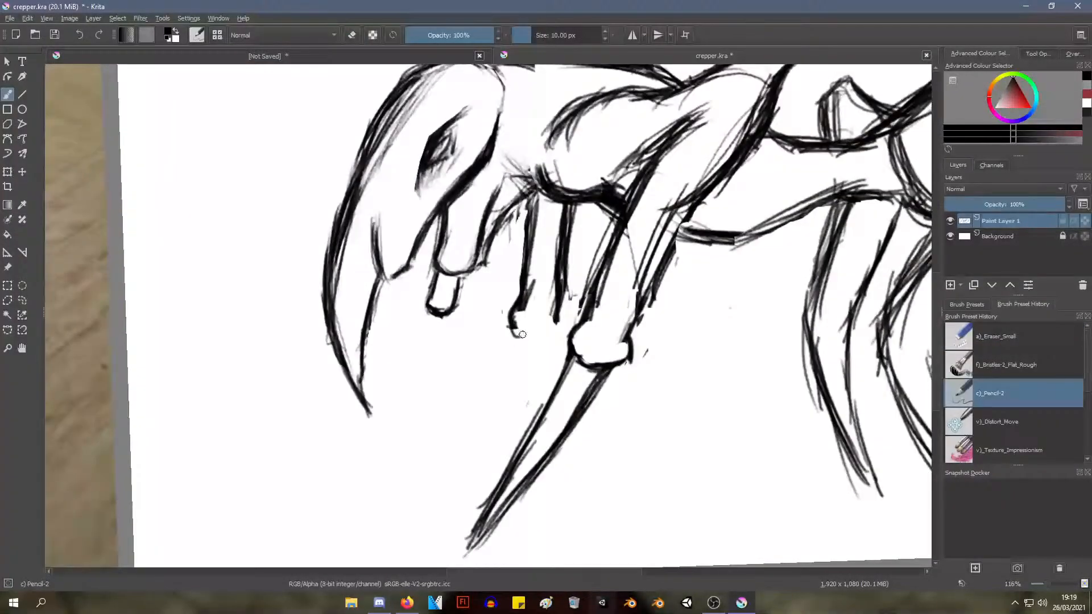
pyautogui.moveTo(519, 336)
pyautogui.mouseDown()
pyautogui.moveTo(561, 338)
pyautogui.moveTo(517, 338)
pyautogui.mouseUp()
# Sketch a narrow spike pointing straight down from the far foreleg's foot, passing behind the near spike
pyautogui.moveTo(516, 344); pyautogui.dragTo(530, 405)
pyautogui.hotkey('ctrl', 'z')
pyautogui.moveTo(518, 346); pyautogui.dragTo(517, 381)
pyautogui.moveTo(518, 341); pyautogui.dragTo(516, 420)
pyautogui.moveTo(518, 361); pyautogui.dragTo(519, 441)
pyautogui.moveTo(518, 386); pyautogui.dragTo(517, 428)
pyautogui.moveTo(550, 337); pyautogui.dragTo(540, 410)
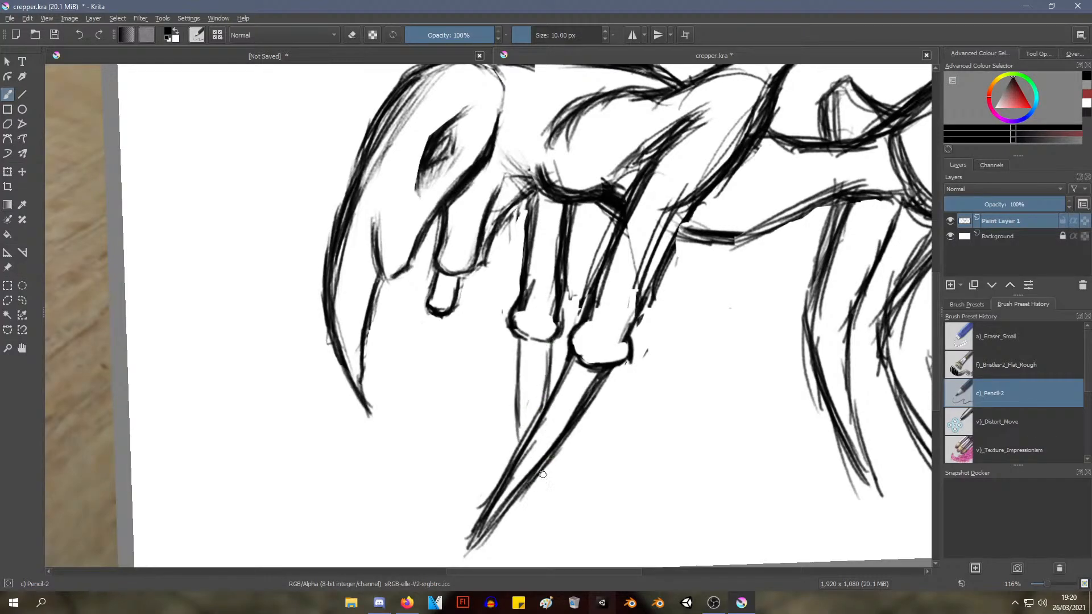
pyautogui.moveTo(550, 467); pyautogui.dragTo(546, 491)
pyautogui.hotkey('ctrl', 'z')
# Reinforce both edges of the far foreleg's vertical spike with darker strokes
pyautogui.moveTo(522, 335); pyautogui.dragTo(519, 405)
pyautogui.moveTo(521, 354); pyautogui.dragTo(519, 423)
pyautogui.moveTo(520, 341)
pyautogui.mouseDown()
pyautogui.moveTo(520, 440)
pyautogui.moveTo(546, 392)
pyautogui.moveTo(541, 406)
pyautogui.mouseUp()
pyautogui.moveTo(546, 344); pyautogui.dragTo(539, 409)
# Draw the far spike's lower end behind the near spike, adding short ground lines and small arcs around both spike points
pyautogui.moveTo(587, 311); pyautogui.dragTo(534, 355)
pyautogui.moveTo(567, 391); pyautogui.dragTo(422, 353)
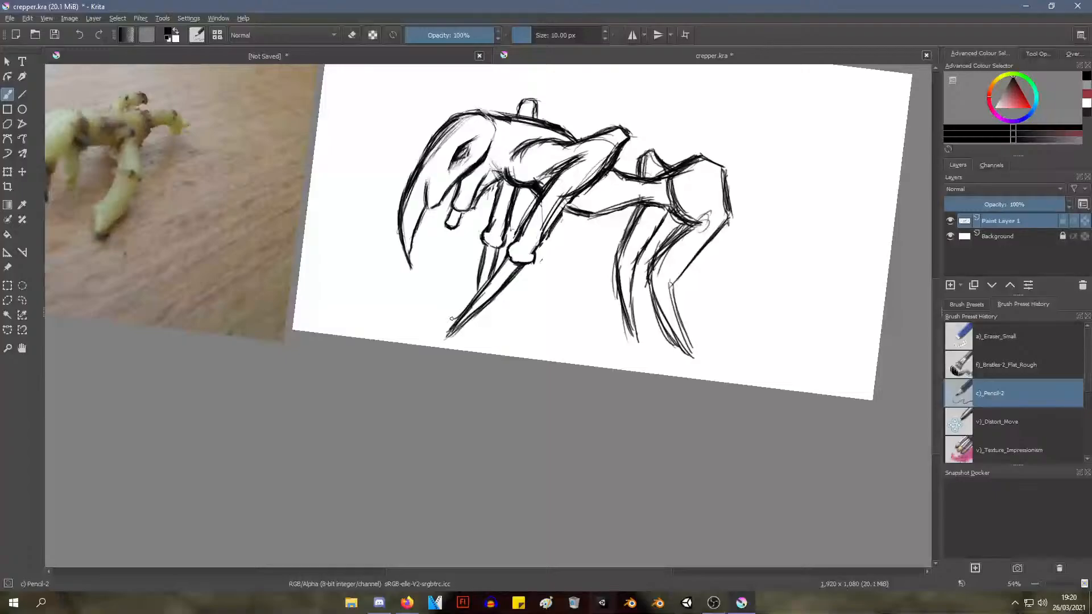
pyautogui.moveTo(451, 319); pyautogui.dragTo(424, 305)
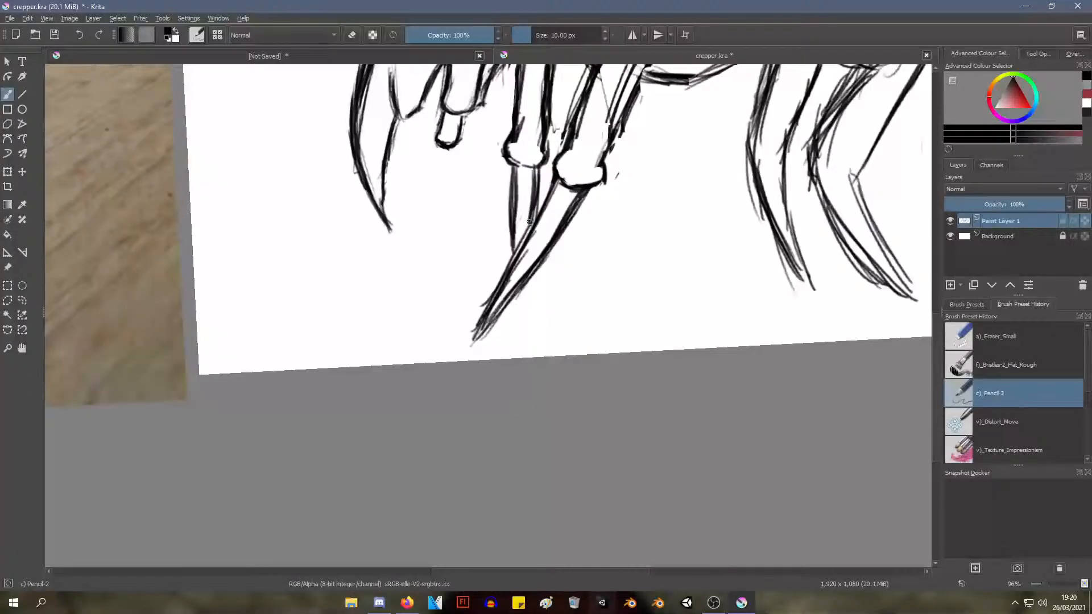
pyautogui.moveTo(537, 265)
pyautogui.mouseDown()
pyautogui.moveTo(534, 298)
pyautogui.moveTo(551, 291)
pyautogui.mouseUp()
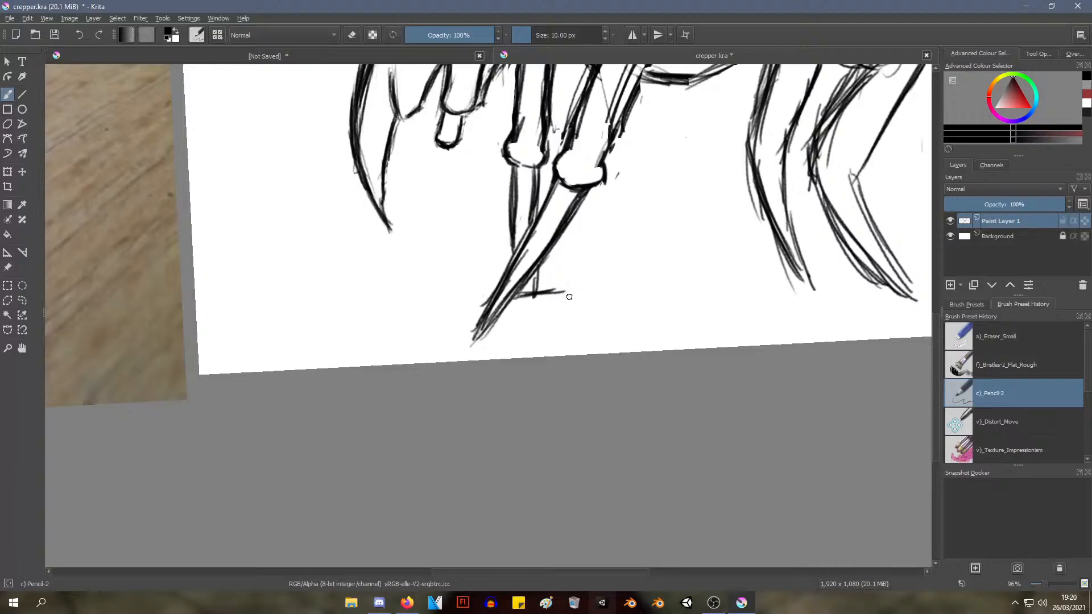
pyautogui.moveTo(489, 263)
pyautogui.mouseDown()
pyautogui.moveTo(460, 326)
pyautogui.moveTo(466, 300)
pyautogui.moveTo(520, 298)
pyautogui.mouseUp()
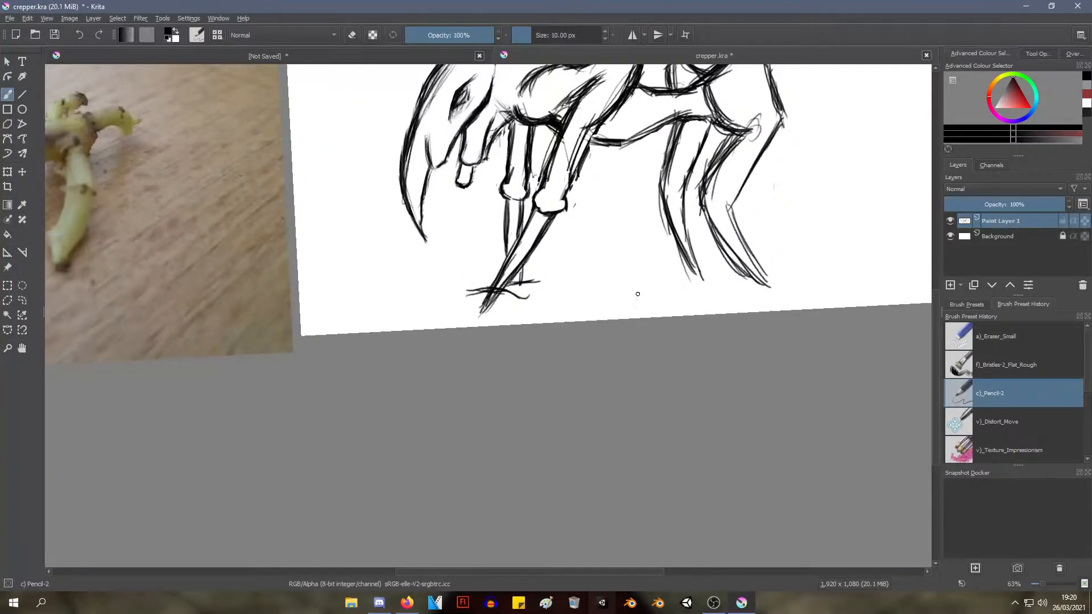
pyautogui.hotkey('ctrl', 'z')
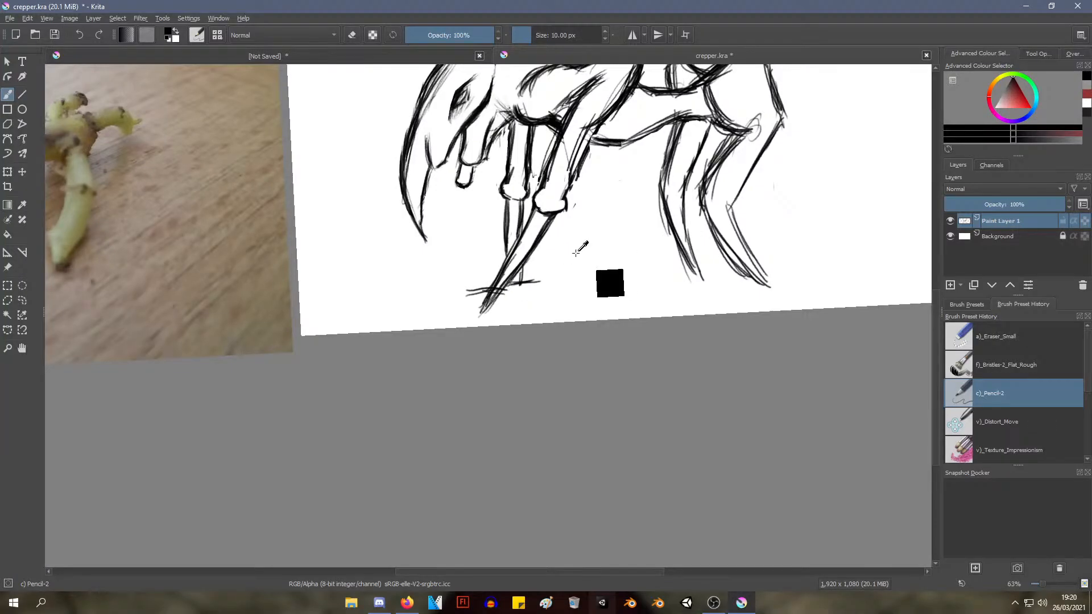
pyautogui.moveTo(576, 237); pyautogui.dragTo(561, 261)
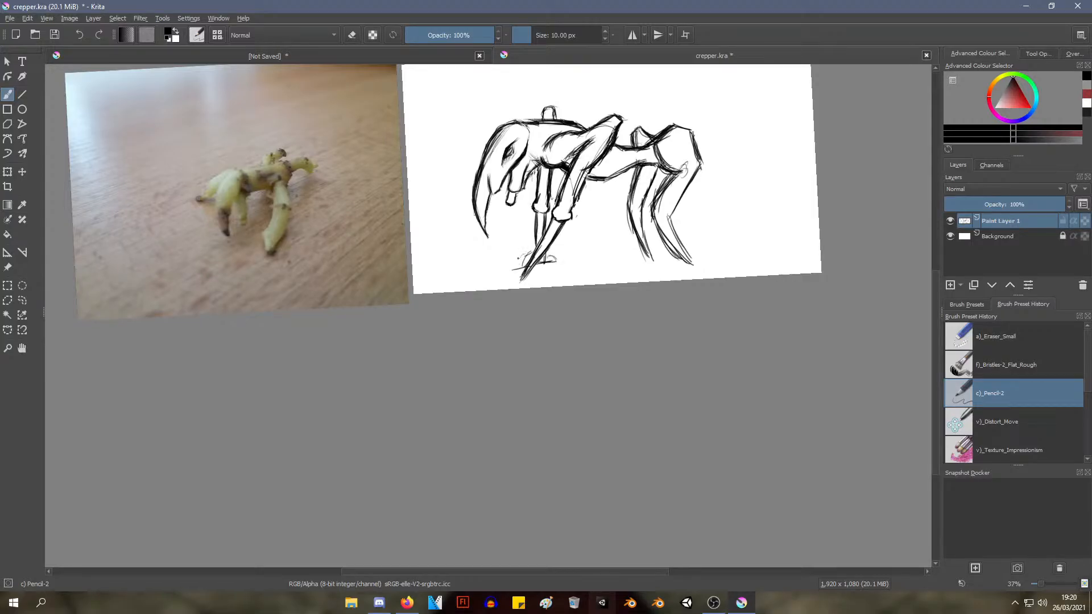
pyautogui.moveTo(658, 174)
pyautogui.mouseDown()
pyautogui.moveTo(602, 243)
pyautogui.moveTo(613, 206)
pyautogui.mouseUp()
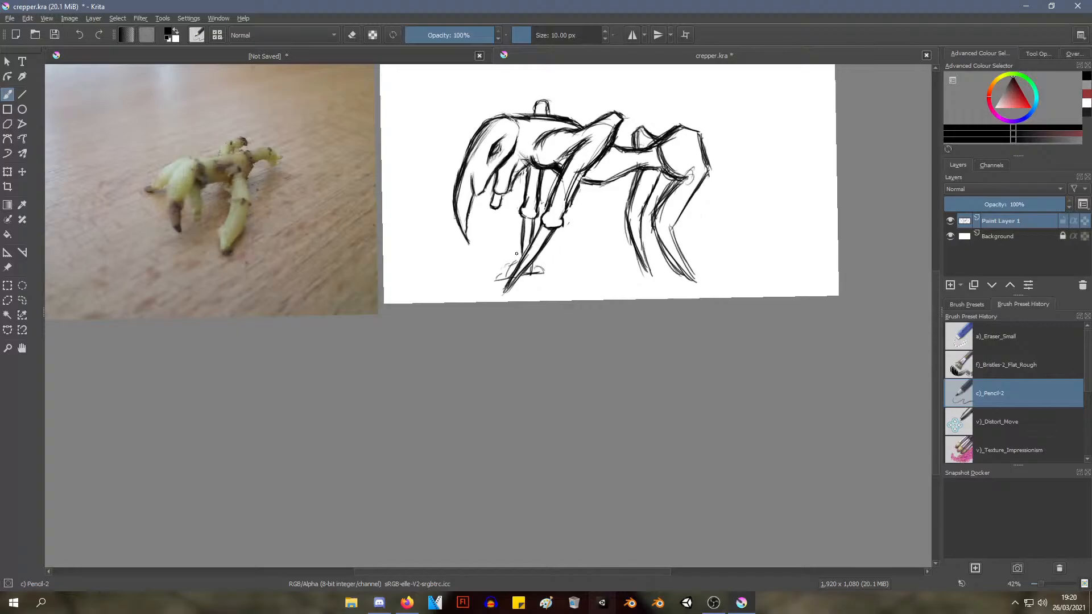
# Switch from the pencil to the a)_Eraser_Small brush for cleaning up the creature's hindquarters
pyautogui.moveTo(625, 117); pyautogui.dragTo(543, 239)
pyautogui.moveTo(547, 237)
pyautogui.mouseDown()
pyautogui.moveTo(564, 205)
pyautogui.moveTo(550, 219)
pyautogui.moveTo(562, 256)
pyautogui.moveTo(589, 269)
pyautogui.moveTo(545, 299)
pyautogui.mouseUp()
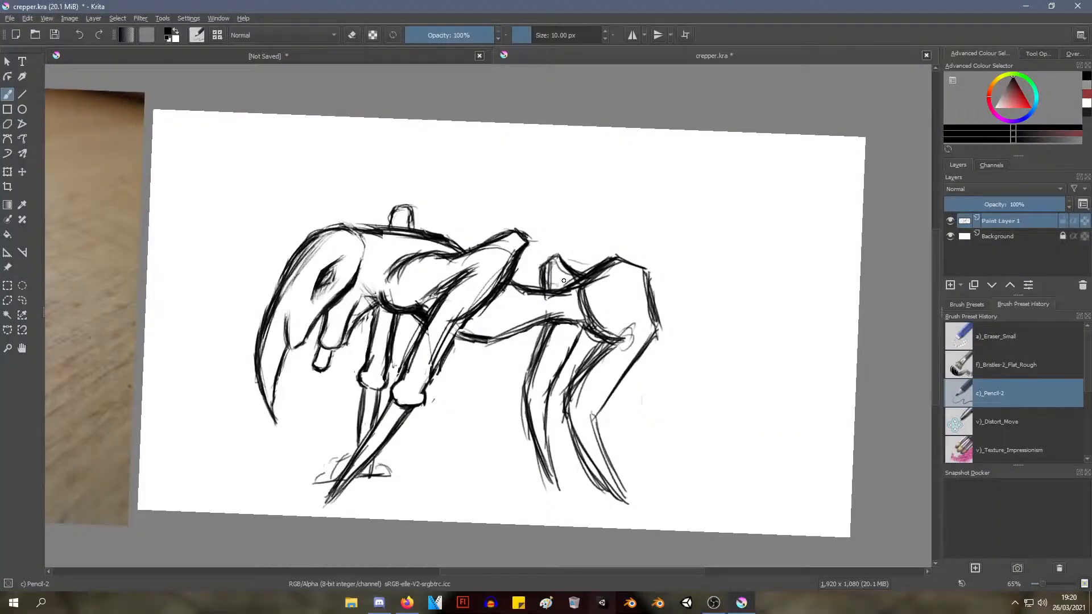
pyautogui.moveTo(599, 214)
pyautogui.mouseDown()
pyautogui.moveTo(588, 227)
pyautogui.moveTo(597, 246)
pyautogui.mouseUp()
pyautogui.moveTo(598, 313); pyautogui.dragTo(593, 330)
pyautogui.moveTo(600, 298)
pyautogui.mouseDown()
pyautogui.moveTo(588, 313)
pyautogui.moveTo(598, 249)
pyautogui.mouseUp()
pyautogui.rightClick(611, 293)
pyautogui.click(611, 217)
pyautogui.moveTo(597, 252)
pyautogui.mouseDown()
pyautogui.moveTo(558, 217)
pyautogui.moveTo(599, 259)
pyautogui.moveTo(590, 214)
pyautogui.moveTo(568, 235)
pyautogui.moveTo(509, 206)
pyautogui.mouseUp()
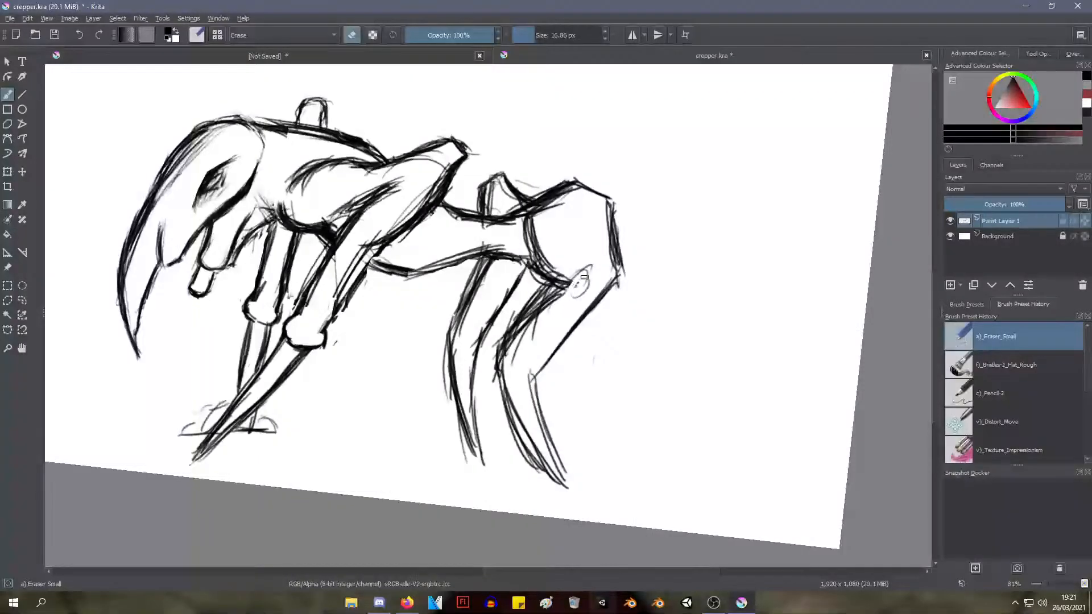
# Set the eraser size to 39.22 px and erase the stray marks around the near hind leg's upper joint
pyautogui.rightClick(557, 200)
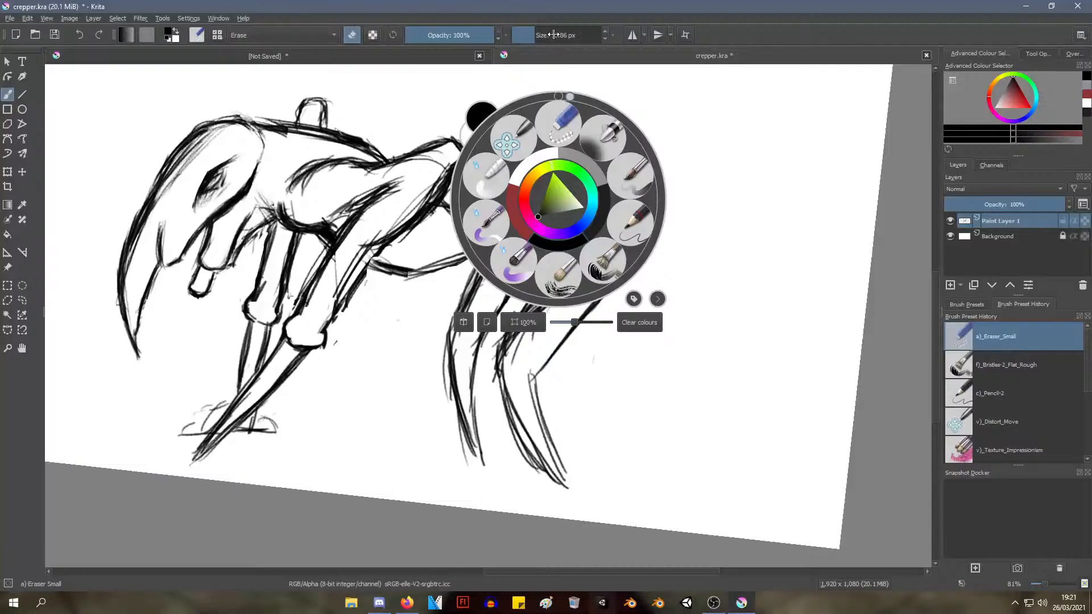
pyautogui.moveTo(549, 36); pyautogui.dragTo(542, 35)
pyautogui.click(594, 348)
pyautogui.moveTo(583, 266)
pyautogui.mouseDown()
pyautogui.moveTo(572, 288)
pyautogui.moveTo(578, 273)
pyautogui.moveTo(543, 255)
pyautogui.moveTo(578, 274)
pyautogui.moveTo(572, 293)
pyautogui.moveTo(553, 304)
pyautogui.moveTo(557, 284)
pyautogui.moveTo(556, 308)
pyautogui.moveTo(517, 355)
pyautogui.moveTo(530, 330)
pyautogui.moveTo(515, 353)
pyautogui.moveTo(532, 332)
pyautogui.mouseUp()
# Change the eraser's brush tip shape to Circle with a ratio of 1.00
pyautogui.rightClick(535, 334)
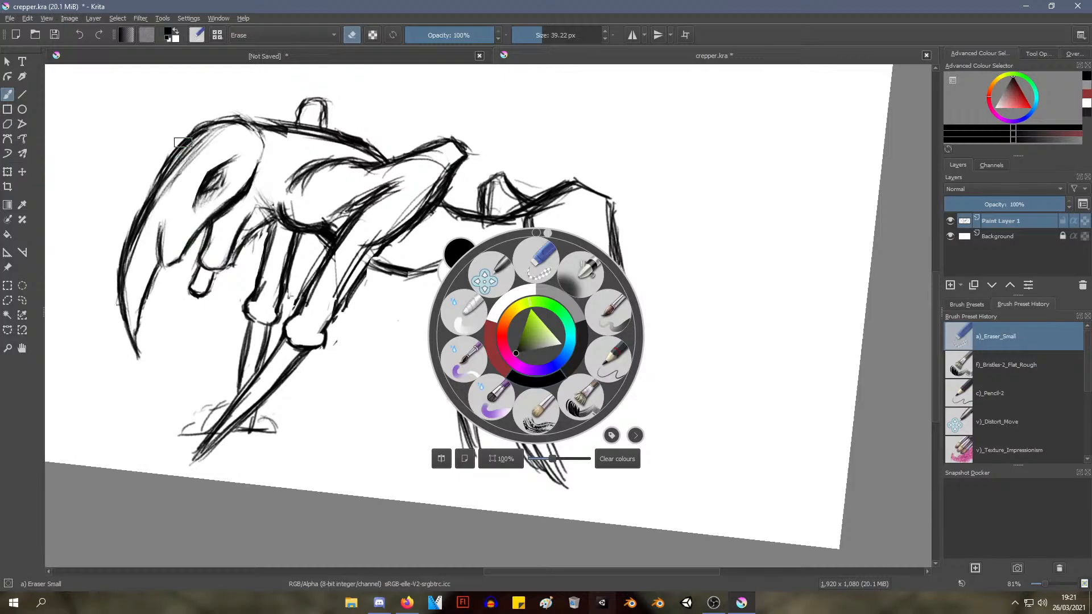
pyautogui.click(299, 35)
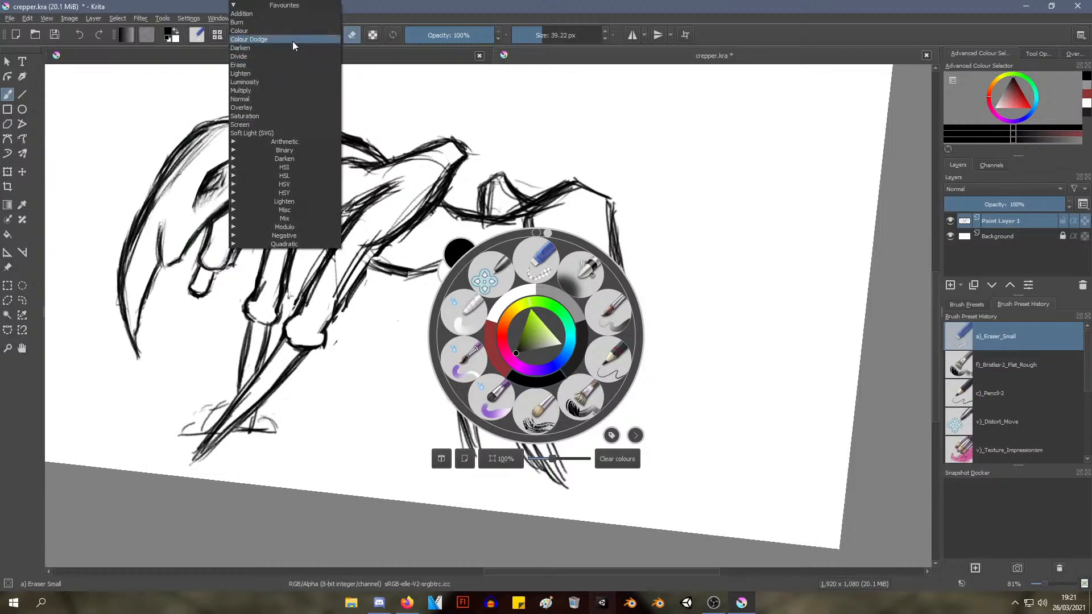
pyautogui.click(199, 37)
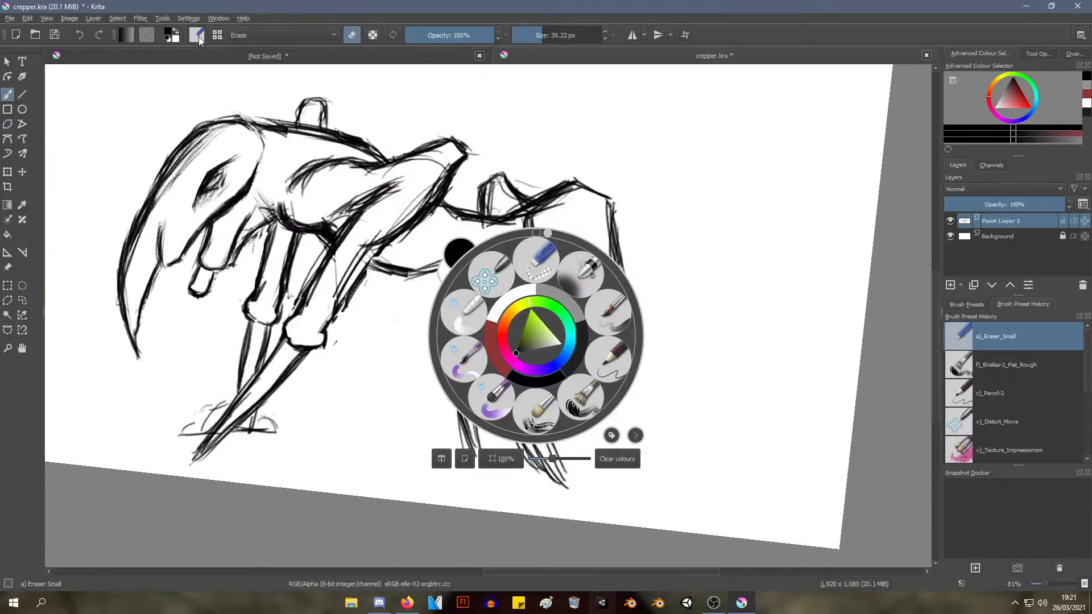
pyautogui.click(197, 36)
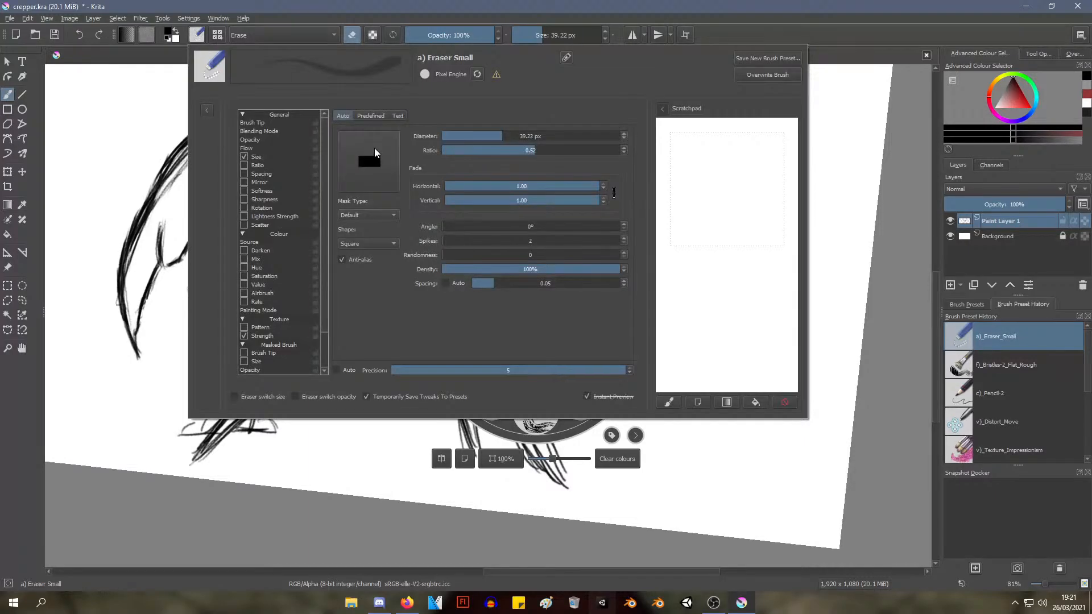
pyautogui.click(368, 243)
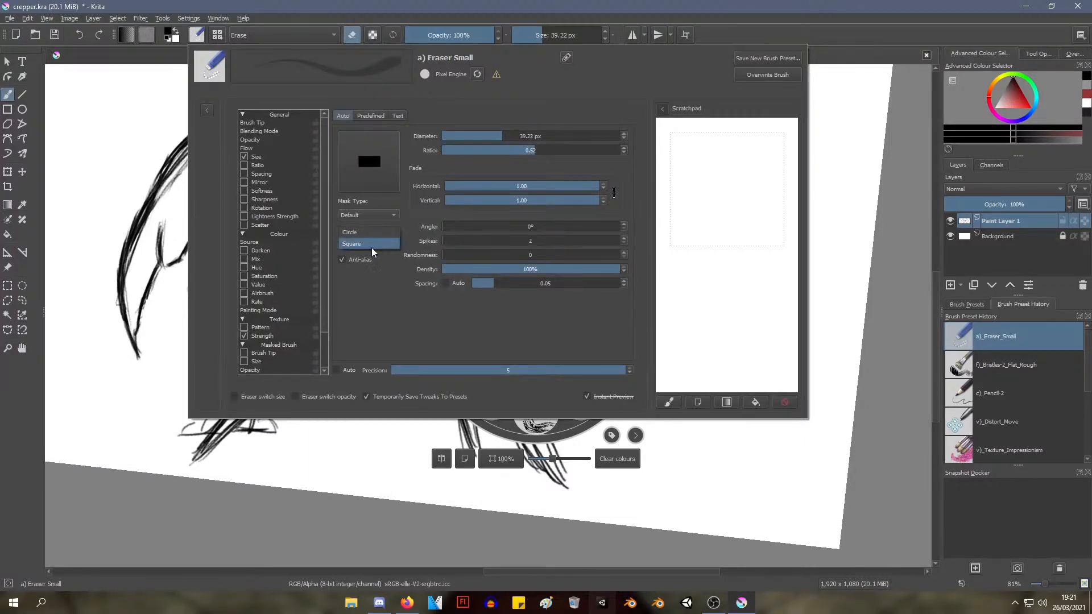
pyautogui.click(364, 235)
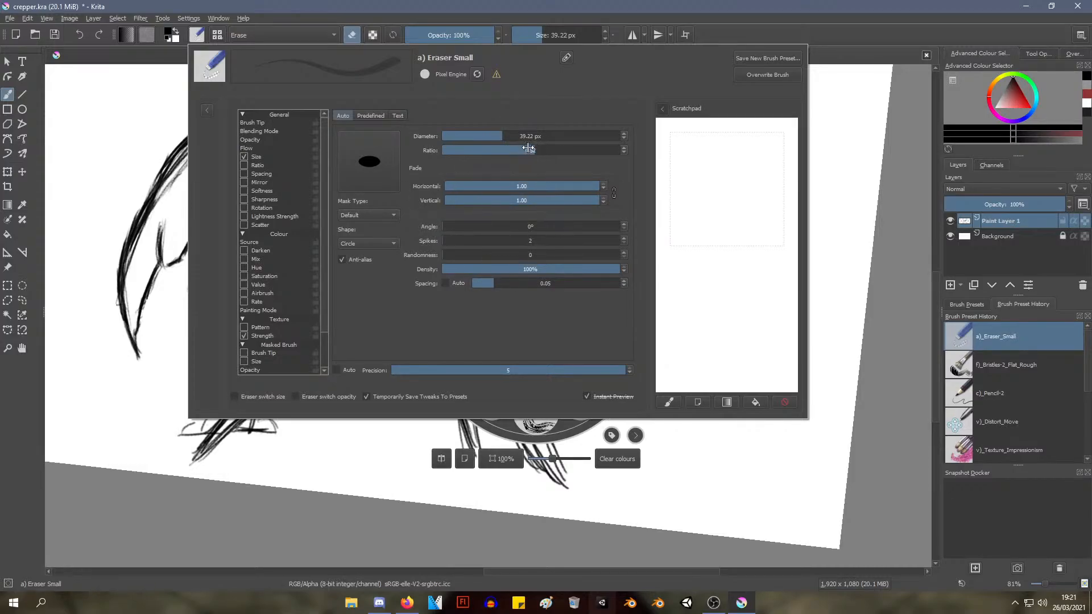
pyautogui.moveTo(530, 150)
pyautogui.mouseDown()
pyautogui.moveTo(485, 153)
pyautogui.moveTo(606, 152)
pyautogui.moveTo(668, 184)
pyautogui.mouseUp()
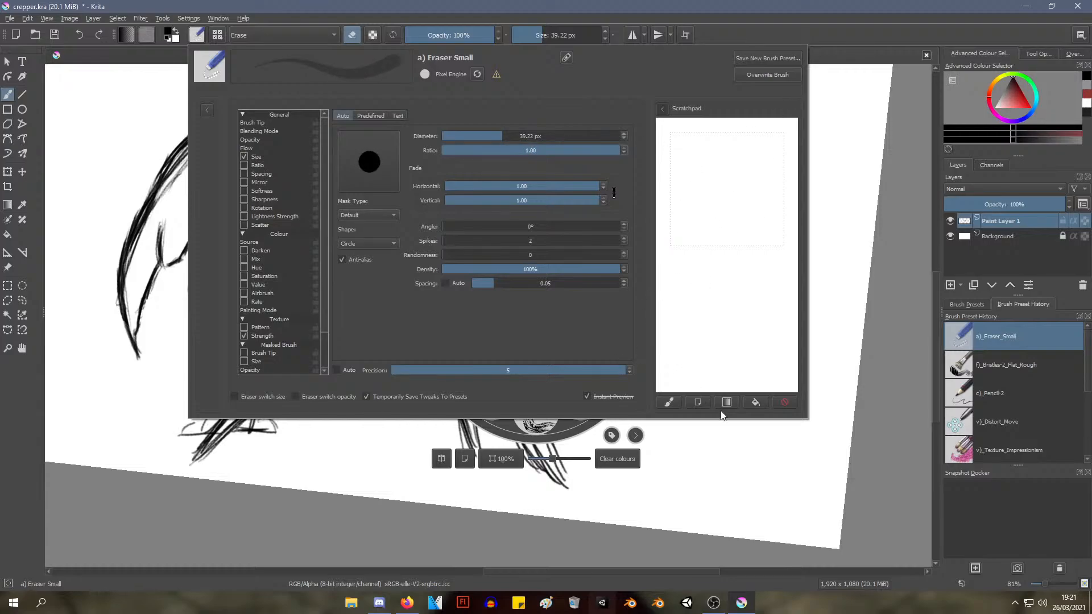
pyautogui.click(819, 135)
# Erase the curved hip line separating the body from the near hind thigh, along with the excess lines at the thigh's top
pyautogui.moveTo(588, 252); pyautogui.dragTo(554, 288)
pyautogui.moveTo(533, 340); pyautogui.dragTo(529, 345)
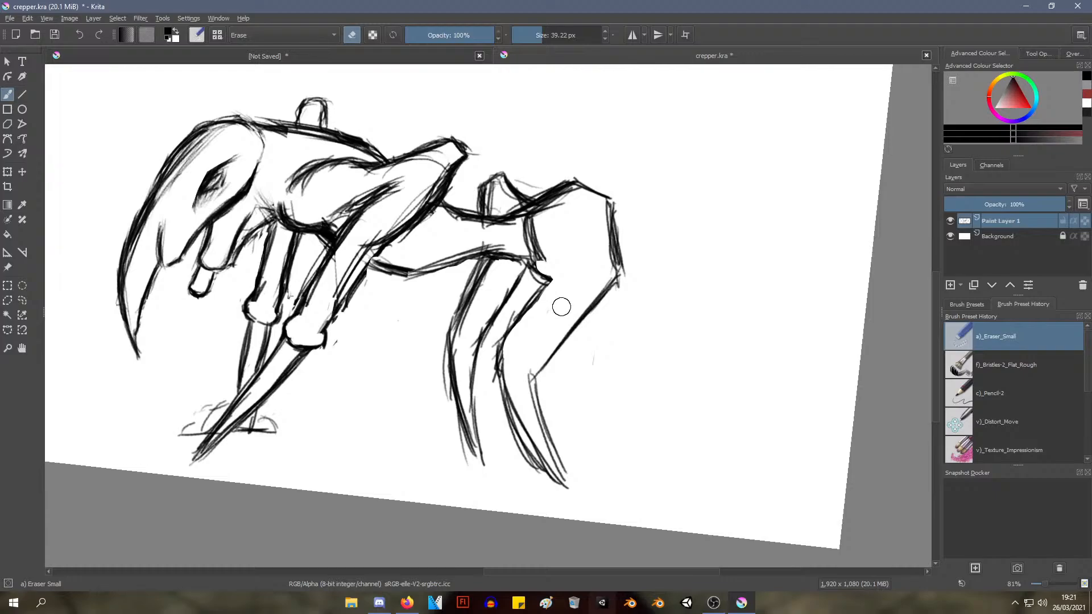
pyautogui.moveTo(541, 283); pyautogui.dragTo(560, 268)
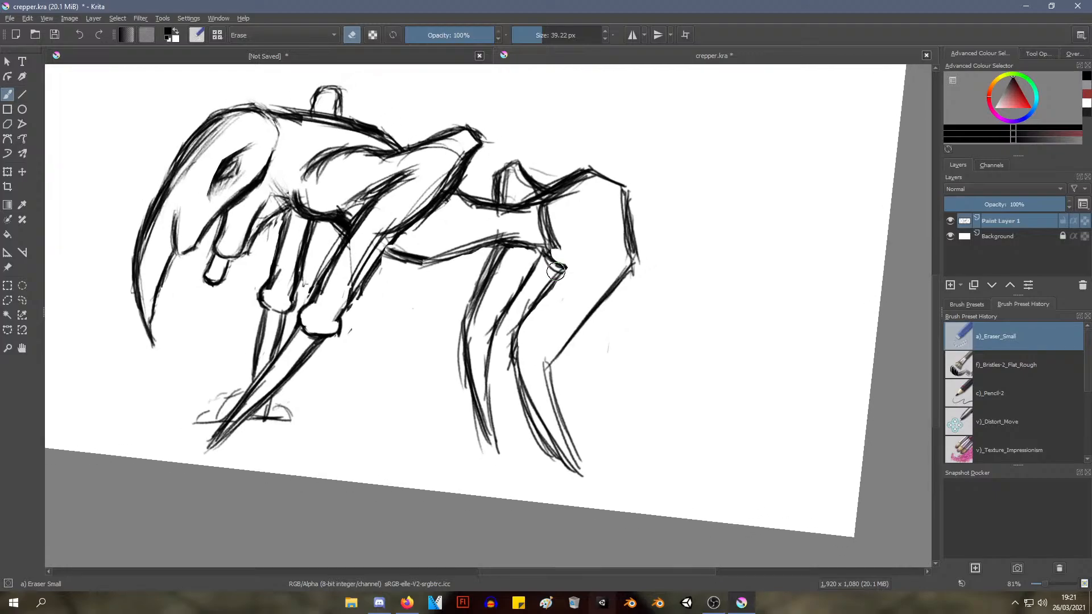
pyautogui.moveTo(556, 321)
pyautogui.mouseDown()
pyautogui.moveTo(546, 258)
pyautogui.moveTo(524, 296)
pyautogui.moveTo(539, 283)
pyautogui.mouseUp()
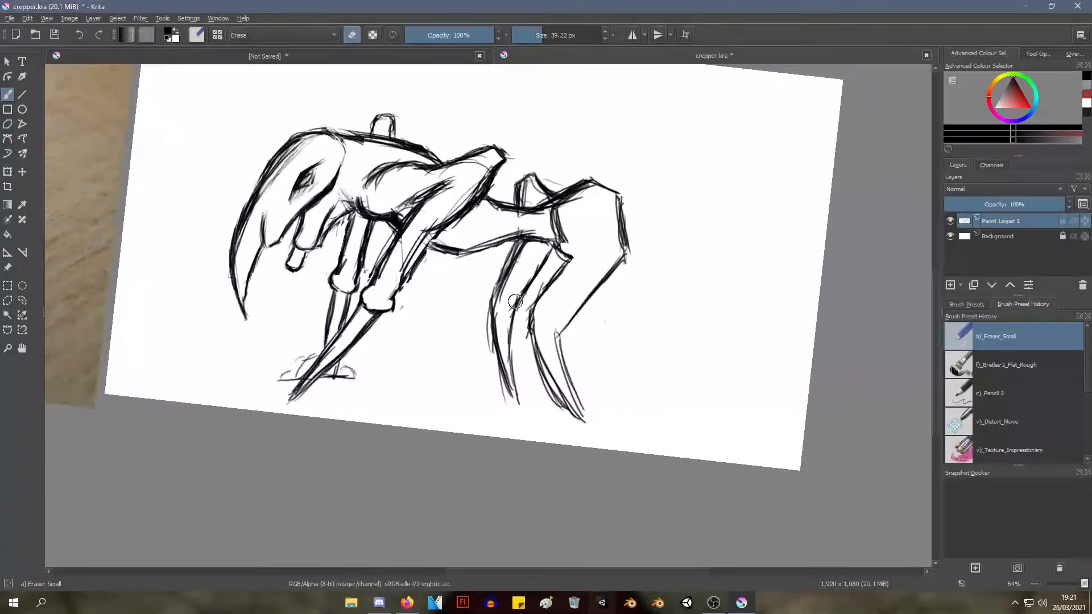
pyautogui.moveTo(524, 378)
pyautogui.mouseDown()
pyautogui.moveTo(541, 311)
pyautogui.moveTo(560, 331)
pyautogui.moveTo(553, 259)
pyautogui.moveTo(472, 306)
pyautogui.moveTo(495, 262)
pyautogui.moveTo(480, 277)
pyautogui.moveTo(495, 261)
pyautogui.moveTo(471, 253)
pyautogui.moveTo(551, 228)
pyautogui.moveTo(492, 327)
pyautogui.moveTo(502, 297)
pyautogui.mouseUp()
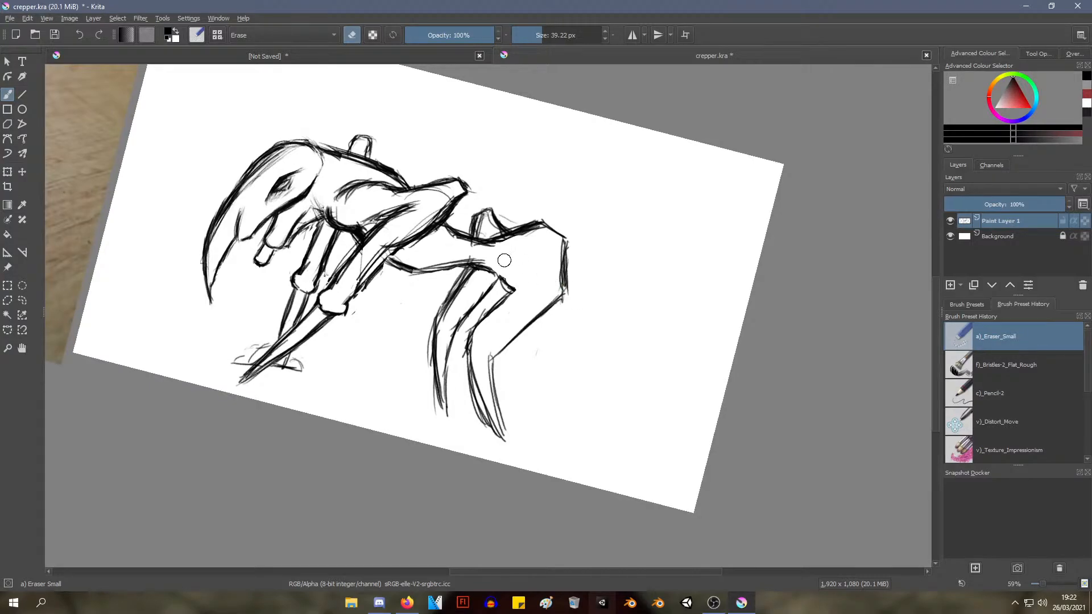
pyautogui.press('ctrl')
pyautogui.moveTo(457, 244)
pyautogui.mouseDown()
pyautogui.moveTo(436, 238)
pyautogui.moveTo(419, 268)
pyautogui.moveTo(489, 239)
pyautogui.moveTo(428, 337)
pyautogui.moveTo(466, 281)
pyautogui.moveTo(462, 254)
pyautogui.moveTo(488, 302)
pyautogui.moveTo(448, 285)
pyautogui.mouseUp()
# With the c)_Pencil-2 brush, darken the rump's upper and rear outline and the line joining the belly to the near hind thigh
pyautogui.rightClick(520, 213)
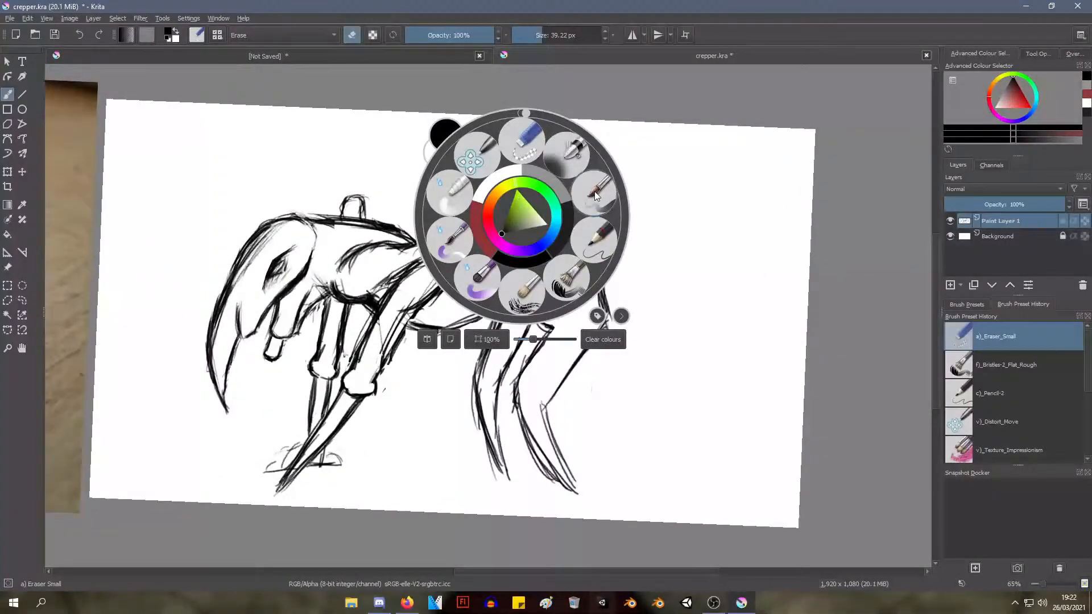
pyautogui.click(593, 241)
pyautogui.scroll(2, 446, 332)
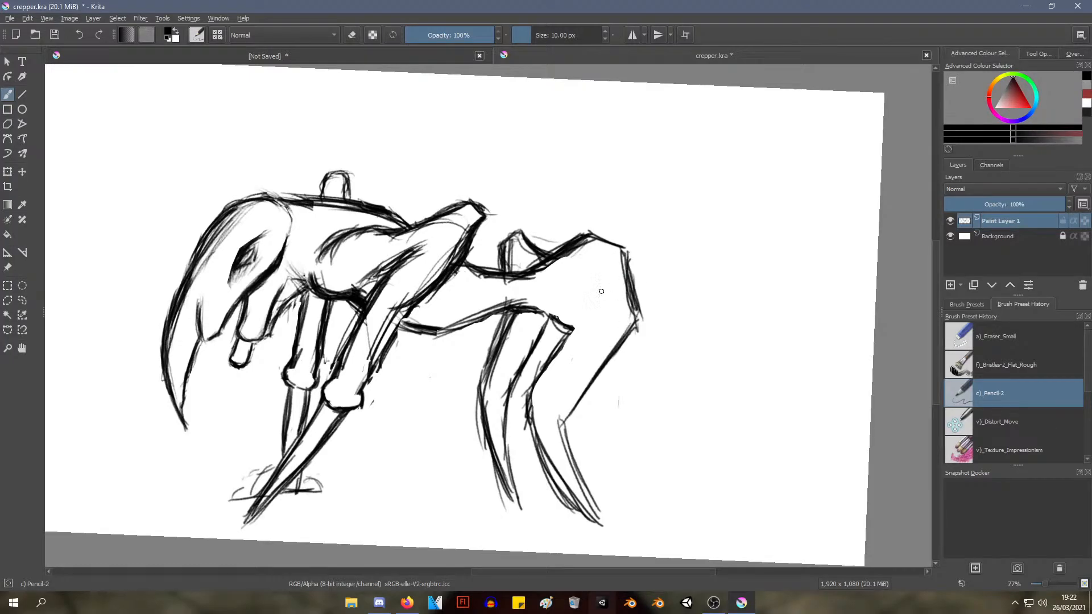
pyautogui.moveTo(585, 242)
pyautogui.mouseDown()
pyautogui.moveTo(621, 245)
pyautogui.moveTo(636, 271)
pyautogui.moveTo(630, 318)
pyautogui.mouseUp()
pyautogui.moveTo(631, 250); pyautogui.dragTo(640, 312)
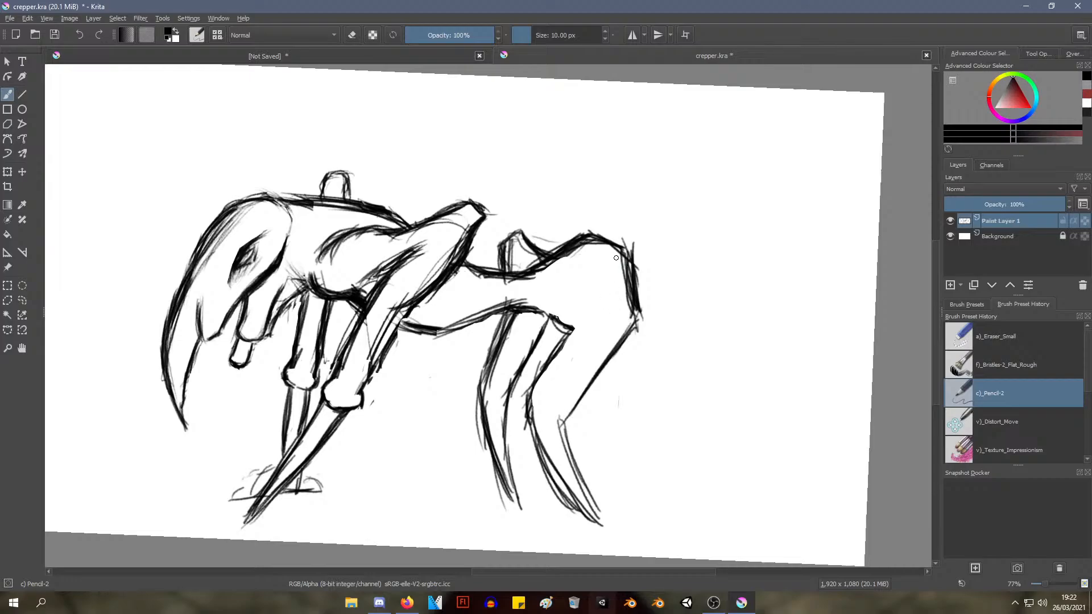
pyautogui.moveTo(616, 258); pyautogui.dragTo(637, 324)
pyautogui.moveTo(526, 305)
pyautogui.mouseDown()
pyautogui.moveTo(590, 343)
pyautogui.moveTo(565, 390)
pyautogui.mouseUp()
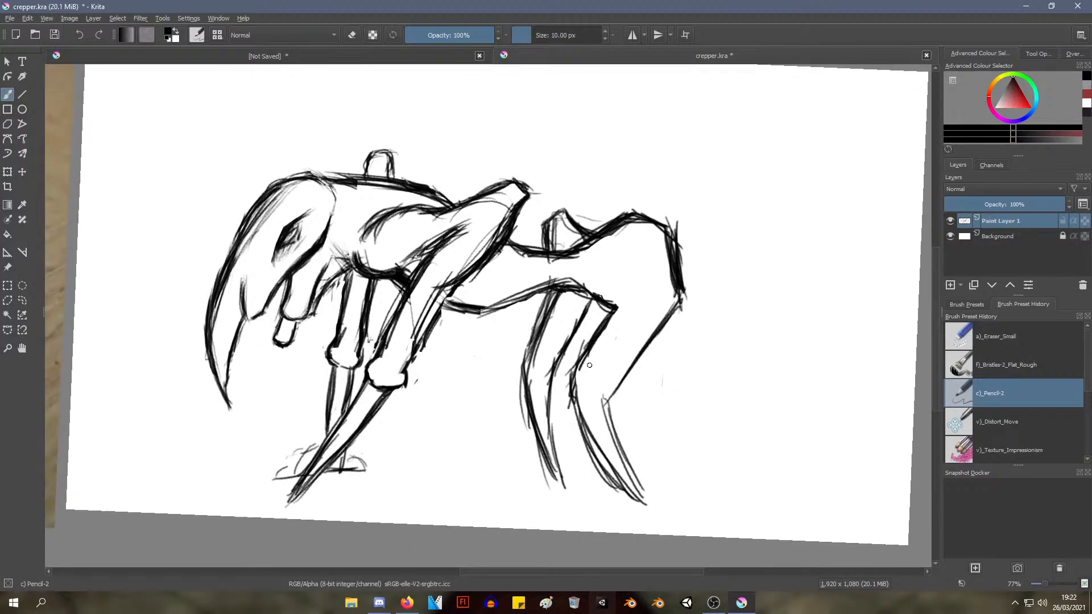
pyautogui.moveTo(606, 319); pyautogui.dragTo(579, 381)
# Sketch a tapering projection extending backward and upward from the rump, with its lower edge running down to the thigh's rear corner
pyautogui.moveTo(644, 235)
pyautogui.mouseDown()
pyautogui.moveTo(708, 217)
pyautogui.moveTo(720, 238)
pyautogui.moveTo(722, 201)
pyautogui.moveTo(739, 204)
pyautogui.moveTo(750, 216)
pyautogui.moveTo(695, 263)
pyautogui.mouseUp()
pyautogui.moveTo(748, 215); pyautogui.dragTo(684, 308)
pyautogui.moveTo(725, 242); pyautogui.dragTo(672, 311)
pyautogui.moveTo(712, 252); pyautogui.dragTo(682, 307)
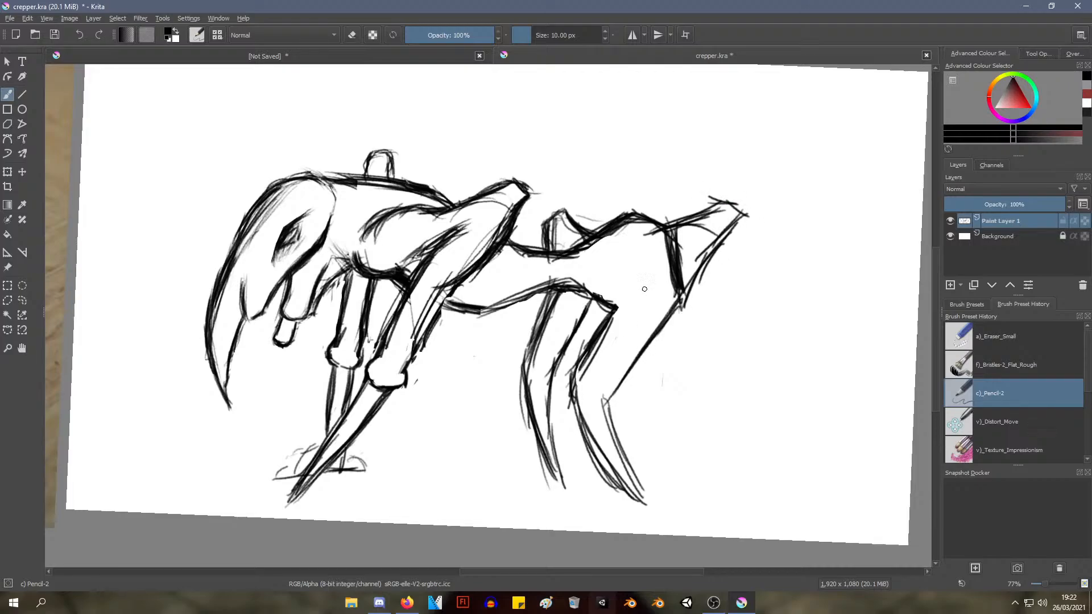
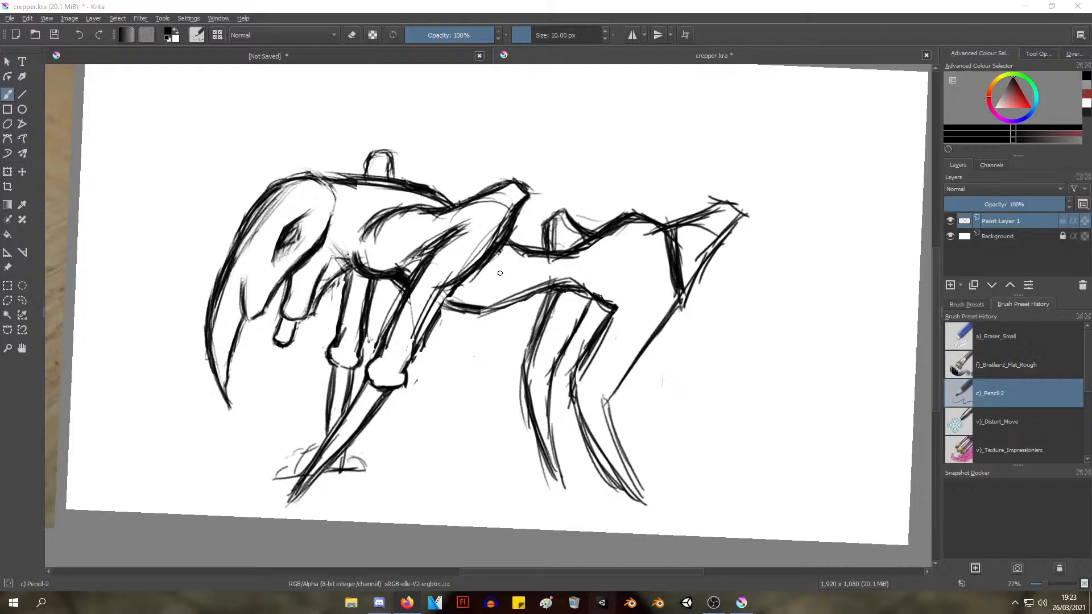
# With the a)_Eraser_Small brush, erase the rump's upper outline and the line dividing the rump from the rear projection
pyautogui.moveTo(559, 157); pyautogui.dragTo(523, 150)
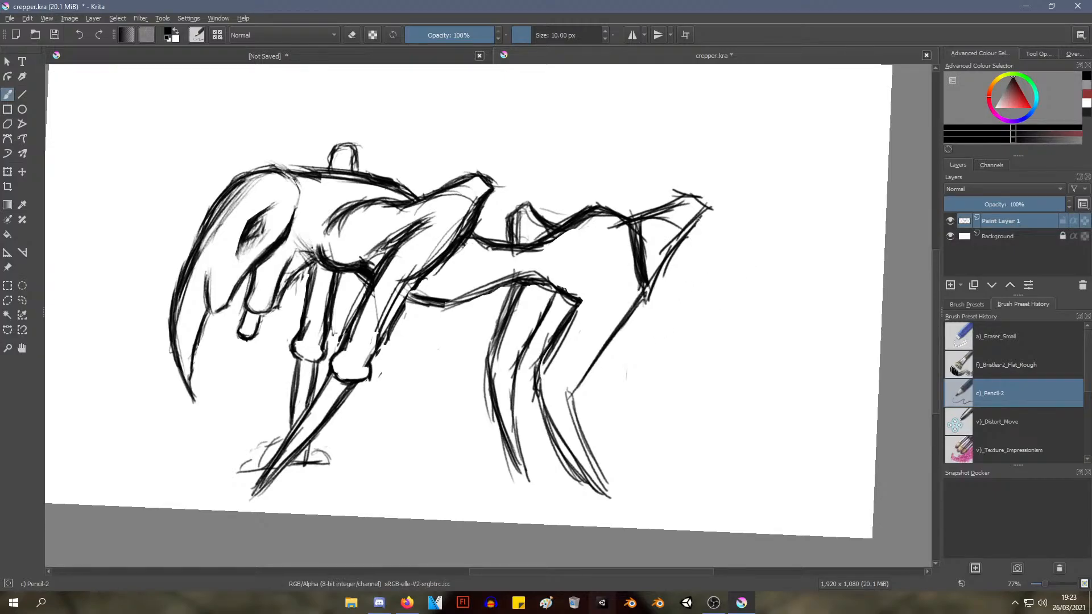
pyautogui.moveTo(699, 218); pyautogui.dragTo(642, 286)
pyautogui.rightClick(604, 200)
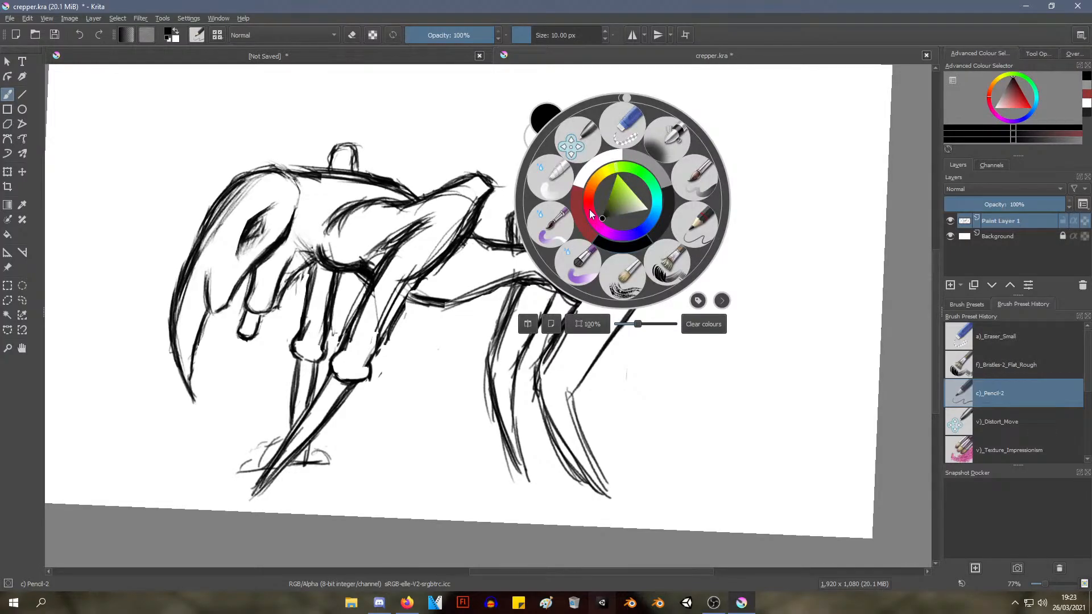
pyautogui.click(572, 176)
pyautogui.moveTo(603, 200)
pyautogui.mouseDown()
pyautogui.moveTo(590, 229)
pyautogui.moveTo(568, 238)
pyautogui.moveTo(567, 227)
pyautogui.moveTo(532, 246)
pyautogui.moveTo(575, 227)
pyautogui.mouseUp()
pyautogui.moveTo(628, 258)
pyautogui.mouseDown()
pyautogui.moveTo(652, 232)
pyautogui.moveTo(636, 235)
pyautogui.moveTo(647, 223)
pyautogui.moveTo(662, 233)
pyautogui.moveTo(653, 256)
pyautogui.moveTo(675, 232)
pyautogui.mouseUp()
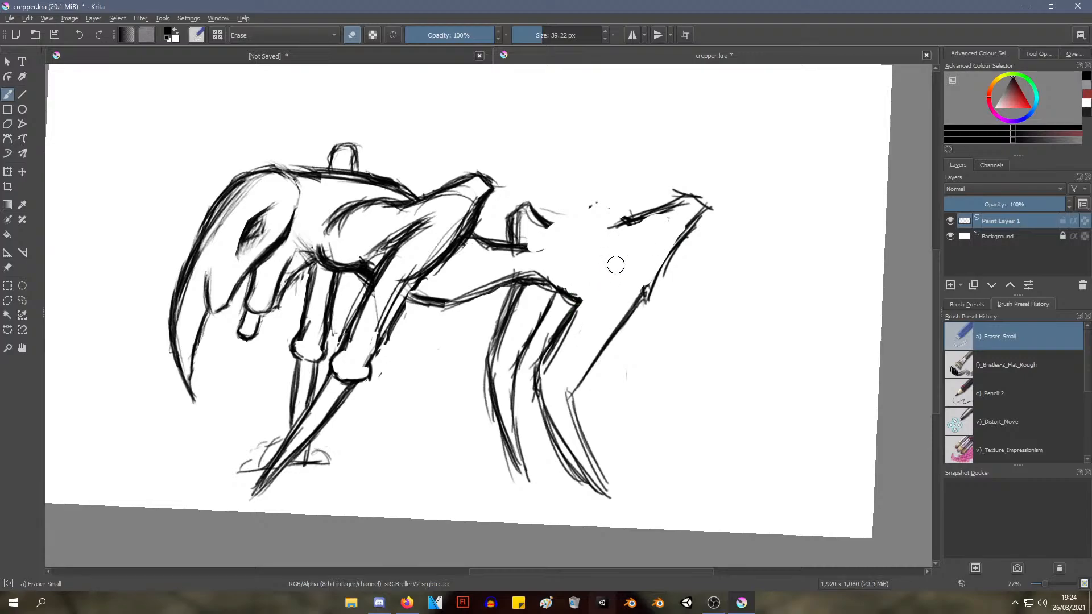
# Erase the line joining the belly to the near hind thigh, along with the inner lines of both hind legs
pyautogui.moveTo(572, 307)
pyautogui.mouseDown()
pyautogui.moveTo(555, 281)
pyautogui.moveTo(569, 294)
pyautogui.moveTo(532, 332)
pyautogui.moveTo(586, 306)
pyautogui.mouseUp()
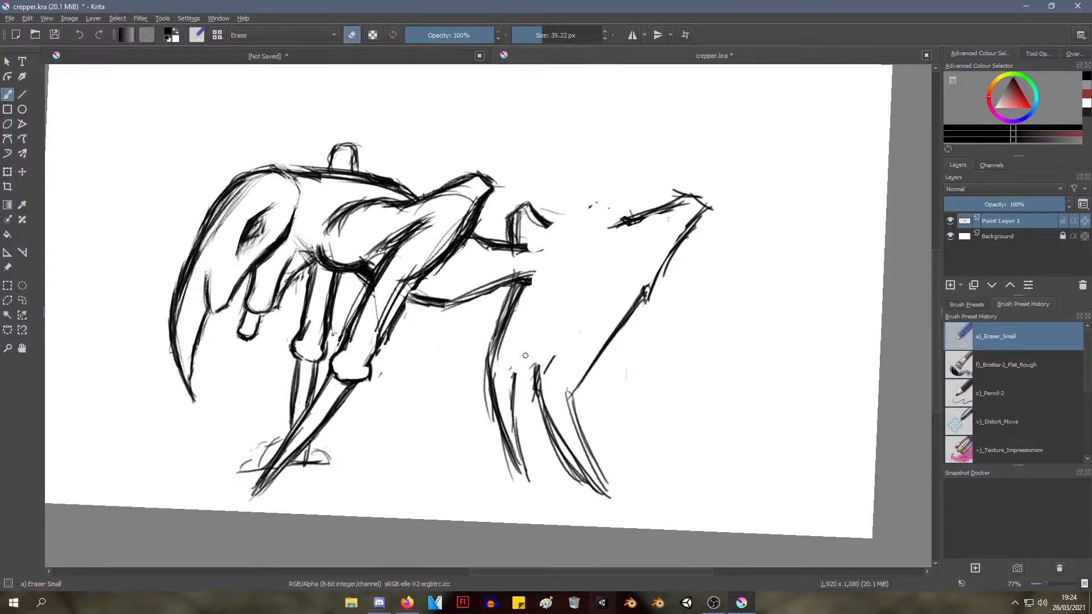
pyautogui.moveTo(532, 372)
pyautogui.mouseDown()
pyautogui.moveTo(551, 358)
pyautogui.moveTo(536, 368)
pyautogui.moveTo(549, 446)
pyautogui.mouseUp()
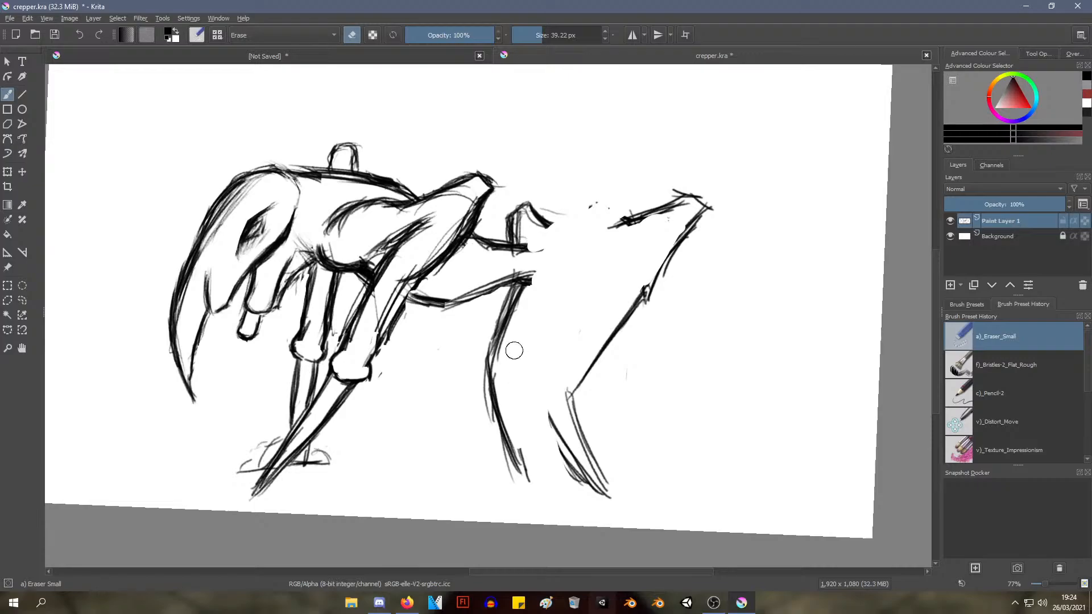
pyautogui.moveTo(538, 256); pyautogui.dragTo(537, 248)
# With the c)_Pencil-2 brush, draw a rising upper thigh line from the waist to the rear projection's tip
pyautogui.rightClick(616, 206)
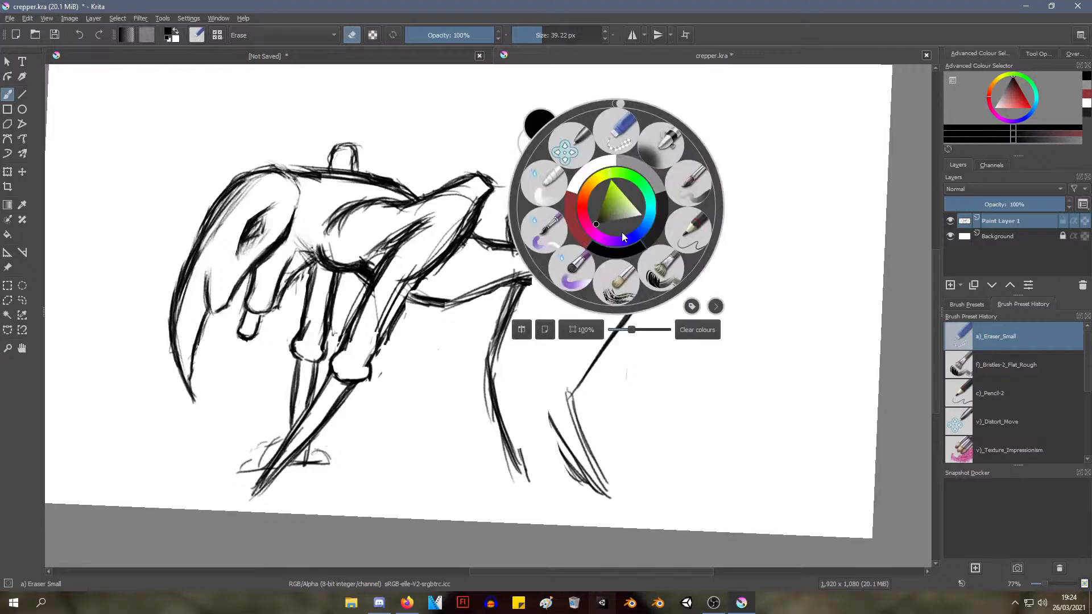
pyautogui.click(688, 230)
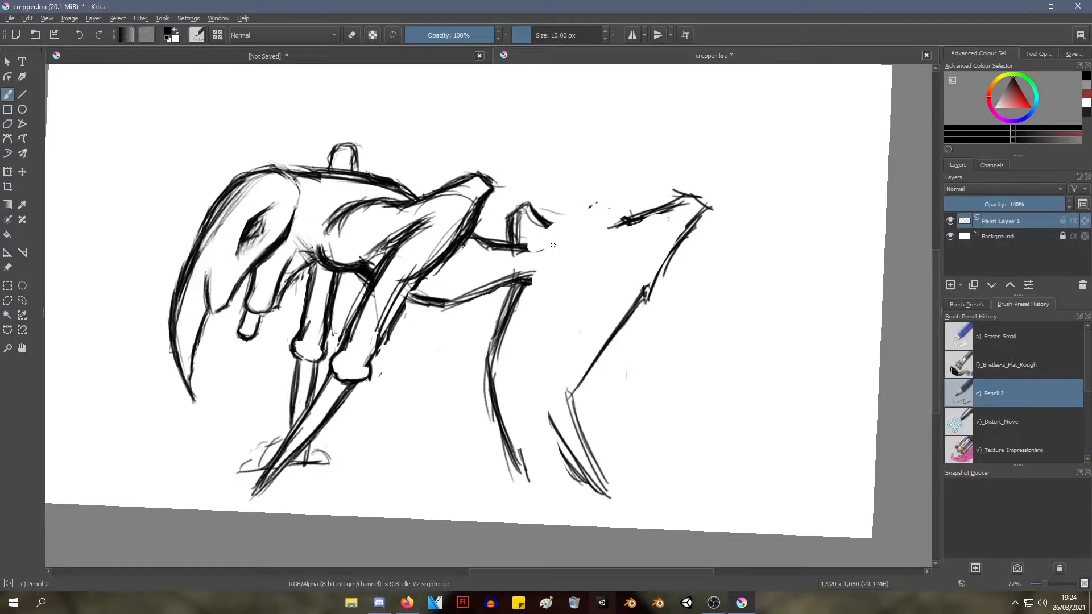
pyautogui.moveTo(528, 247); pyautogui.dragTo(556, 236)
pyautogui.moveTo(528, 245)
pyautogui.mouseDown()
pyautogui.moveTo(557, 227)
pyautogui.moveTo(648, 214)
pyautogui.mouseUp()
pyautogui.moveTo(581, 222); pyautogui.dragTo(626, 216)
# Sketch the near hind leg's front edge slanting down from below the raised joint, with a short crease at the hip
pyautogui.moveTo(557, 242)
pyautogui.mouseDown()
pyautogui.moveTo(654, 213)
pyautogui.moveTo(588, 266)
pyautogui.mouseUp()
pyautogui.moveTo(643, 227); pyautogui.dragTo(570, 306)
pyautogui.moveTo(633, 236)
pyautogui.mouseDown()
pyautogui.moveTo(587, 272)
pyautogui.moveTo(555, 328)
pyautogui.mouseUp()
pyautogui.moveTo(635, 230); pyautogui.dragTo(558, 326)
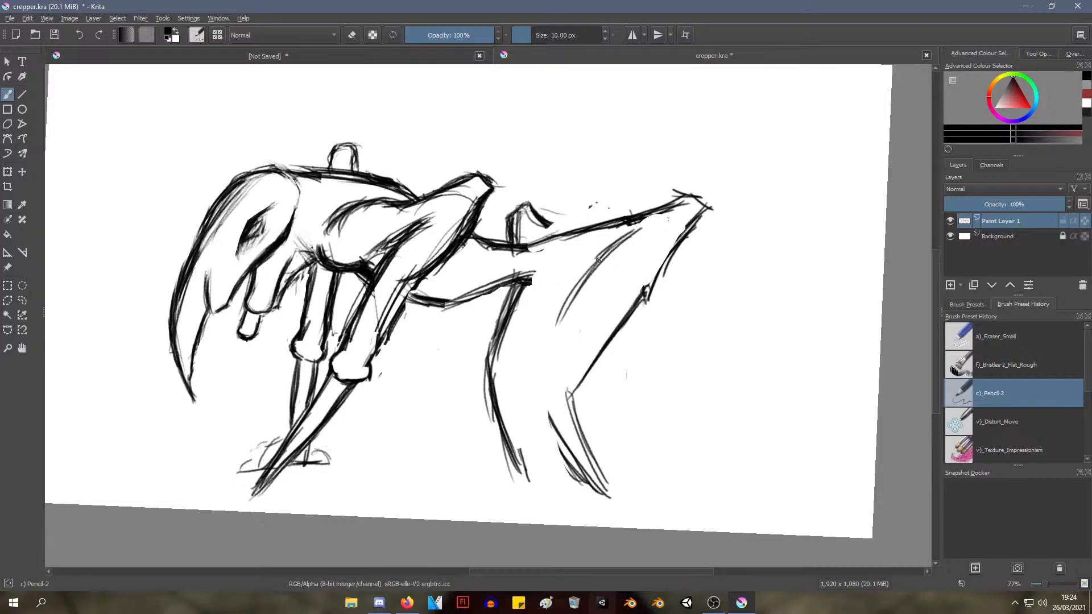
pyautogui.moveTo(598, 259)
pyautogui.mouseDown()
pyautogui.moveTo(571, 271)
pyautogui.moveTo(609, 257)
pyautogui.mouseUp()
pyautogui.moveTo(689, 232); pyautogui.dragTo(626, 282)
pyautogui.moveTo(665, 248)
pyautogui.mouseDown()
pyautogui.moveTo(596, 345)
pyautogui.moveTo(608, 340)
pyautogui.mouseUp()
pyautogui.moveTo(613, 301); pyautogui.dragTo(591, 367)
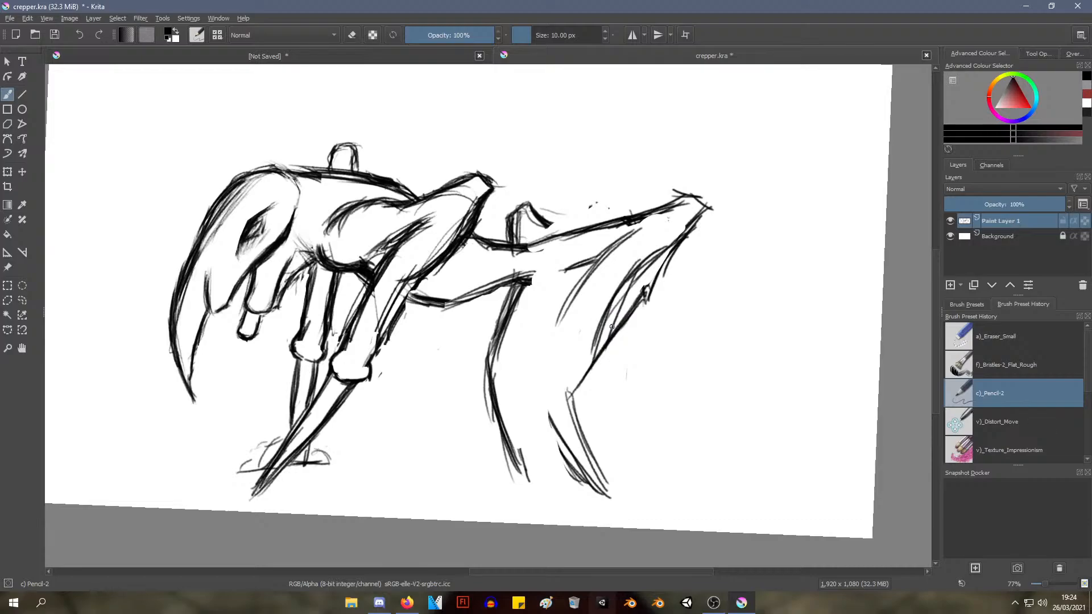
pyautogui.hotkey('ctrl', 'z')
pyautogui.hotkey('ctrl', 'z')
pyautogui.hotkey('ctrl', 'z')
pyautogui.hotkey('ctrl', 'z')
pyautogui.hotkey('ctrl', 'z')
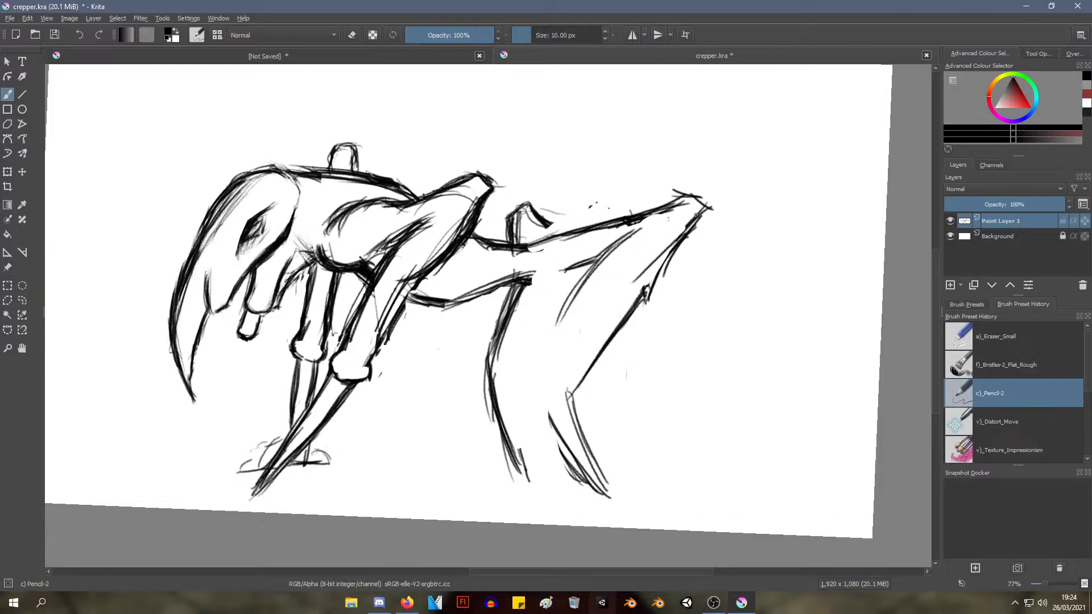
# Darken the near hind leg's raised joint and its rear edge running down toward the lower joint
pyautogui.moveTo(698, 214); pyautogui.dragTo(666, 244)
pyautogui.moveTo(700, 211)
pyautogui.mouseDown()
pyautogui.moveTo(670, 242)
pyautogui.moveTo(659, 238)
pyautogui.moveTo(640, 295)
pyautogui.mouseUp()
pyautogui.moveTo(676, 234)
pyautogui.mouseDown()
pyautogui.moveTo(647, 293)
pyautogui.moveTo(661, 273)
pyautogui.mouseUp()
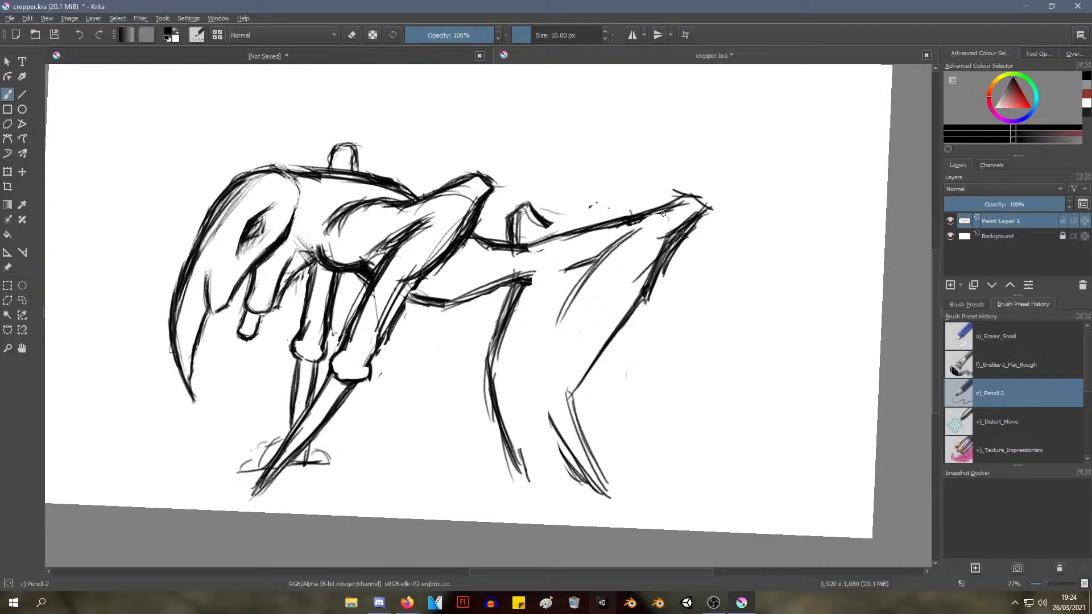
pyautogui.moveTo(686, 199)
pyautogui.mouseDown()
pyautogui.moveTo(636, 224)
pyautogui.moveTo(687, 199)
pyautogui.moveTo(696, 213)
pyautogui.mouseUp()
pyautogui.moveTo(647, 292); pyautogui.dragTo(584, 366)
pyautogui.moveTo(629, 314); pyautogui.dragTo(598, 354)
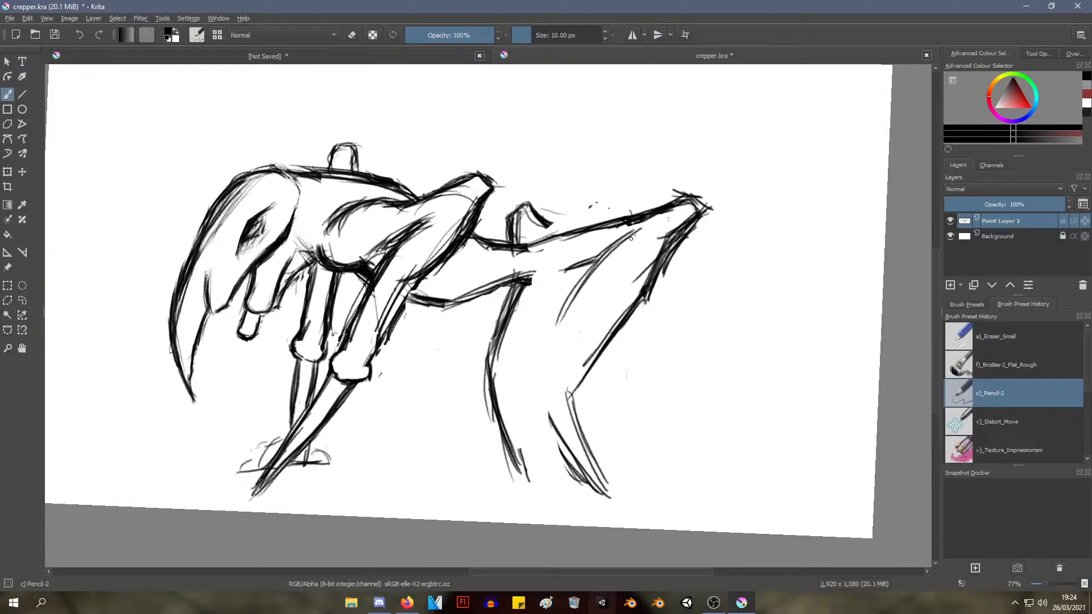
# Thicken the near hind leg's front edge and extend it down toward the lower joint
pyautogui.moveTo(630, 239)
pyautogui.mouseDown()
pyautogui.moveTo(593, 297)
pyautogui.moveTo(633, 234)
pyautogui.moveTo(566, 323)
pyautogui.mouseUp()
pyautogui.moveTo(597, 271); pyautogui.dragTo(562, 323)
pyautogui.moveTo(569, 311); pyautogui.dragTo(547, 372)
pyautogui.moveTo(577, 312); pyautogui.dragTo(556, 340)
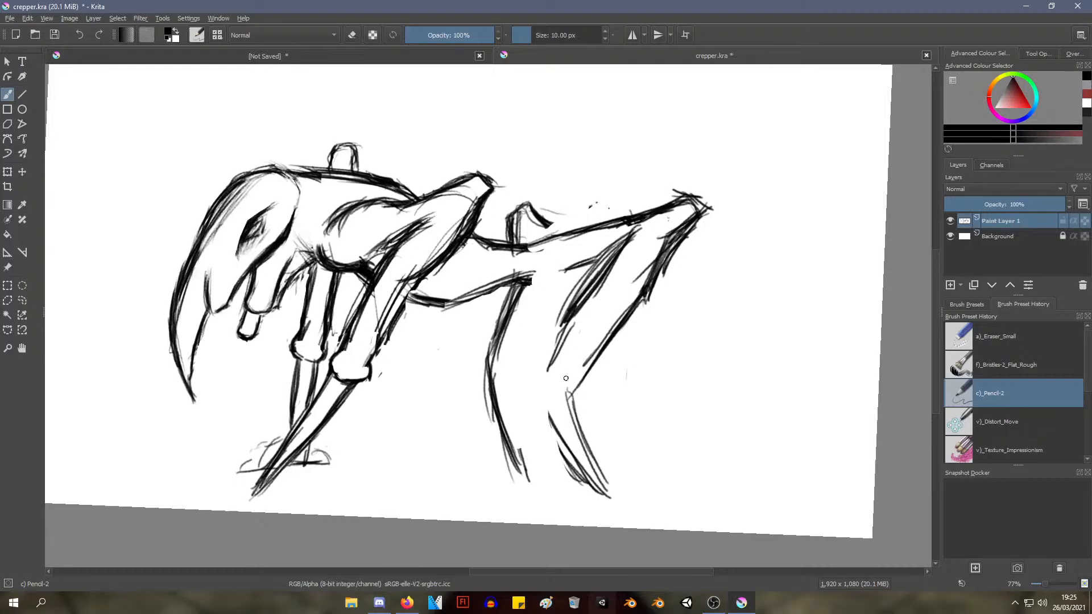
# With the a)_Eraser_Small brush, erase both lower hind legs and most of the near leg's front edge below the raised joint
pyautogui.rightClick(599, 402)
pyautogui.click(616, 342)
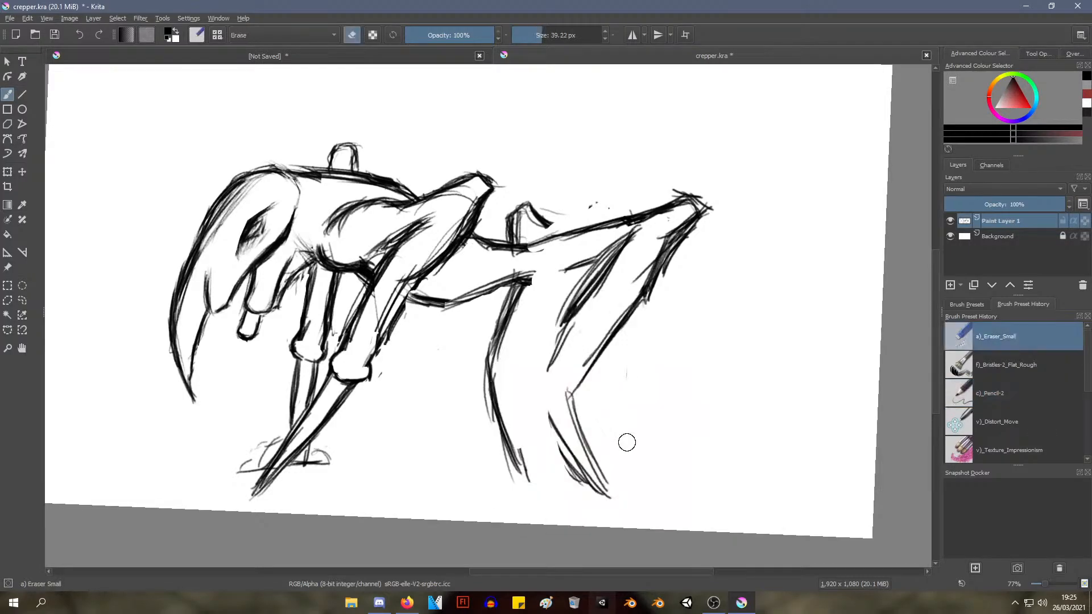
pyautogui.moveTo(566, 417)
pyautogui.mouseDown()
pyautogui.moveTo(611, 462)
pyautogui.moveTo(598, 481)
pyautogui.moveTo(559, 434)
pyautogui.moveTo(583, 437)
pyautogui.moveTo(582, 469)
pyautogui.moveTo(581, 387)
pyautogui.moveTo(659, 301)
pyautogui.moveTo(543, 346)
pyautogui.moveTo(580, 313)
pyautogui.moveTo(567, 352)
pyautogui.moveTo(498, 404)
pyautogui.moveTo(497, 429)
pyautogui.moveTo(564, 480)
pyautogui.moveTo(563, 421)
pyautogui.moveTo(567, 441)
pyautogui.moveTo(551, 425)
pyautogui.moveTo(569, 352)
pyautogui.moveTo(615, 264)
pyautogui.moveTo(579, 310)
pyautogui.moveTo(577, 325)
pyautogui.moveTo(627, 234)
pyautogui.moveTo(534, 366)
pyautogui.mouseUp()
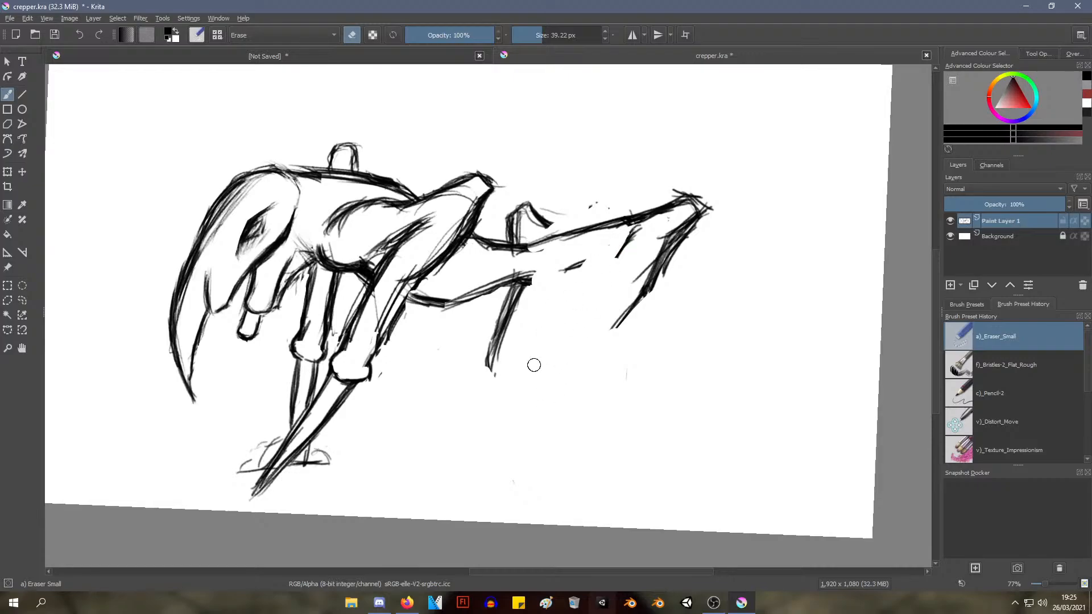
# With the c)_Pencil-2 brush, redraw the near hind leg's front and rear edges as two slanting lines below the raised joint
pyautogui.rightClick(566, 293)
pyautogui.click(639, 320)
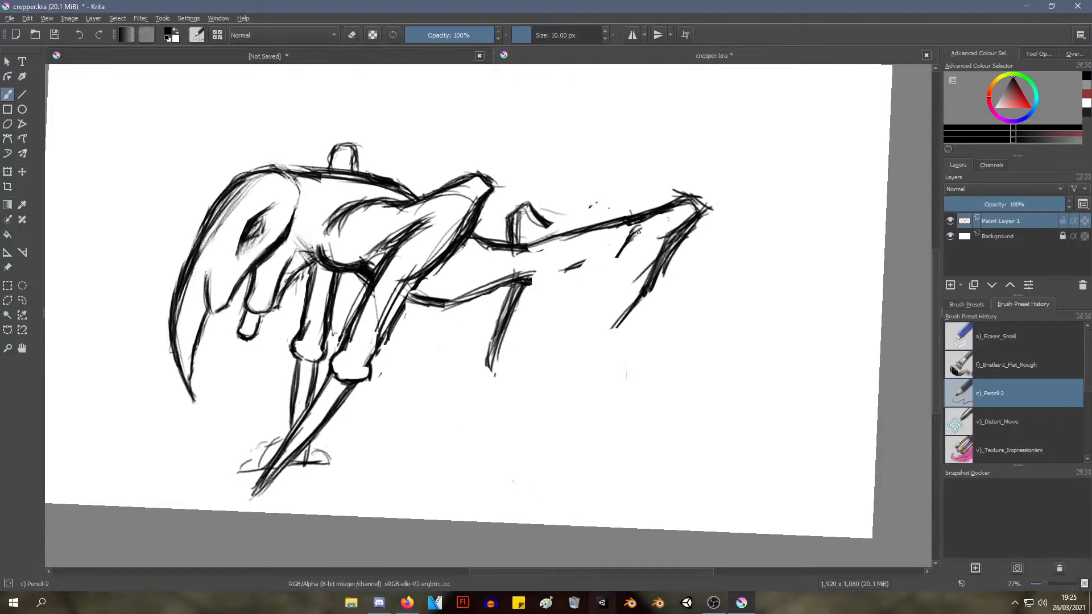
pyautogui.moveTo(639, 231); pyautogui.dragTo(557, 340)
pyautogui.moveTo(607, 260)
pyautogui.mouseDown()
pyautogui.moveTo(555, 279)
pyautogui.moveTo(600, 265)
pyautogui.mouseUp()
pyautogui.moveTo(637, 230); pyautogui.dragTo(584, 294)
pyautogui.moveTo(613, 257)
pyautogui.mouseDown()
pyautogui.moveTo(565, 336)
pyautogui.moveTo(567, 325)
pyautogui.mouseUp()
pyautogui.moveTo(654, 279)
pyautogui.mouseDown()
pyautogui.moveTo(616, 338)
pyautogui.moveTo(603, 338)
pyautogui.mouseUp()
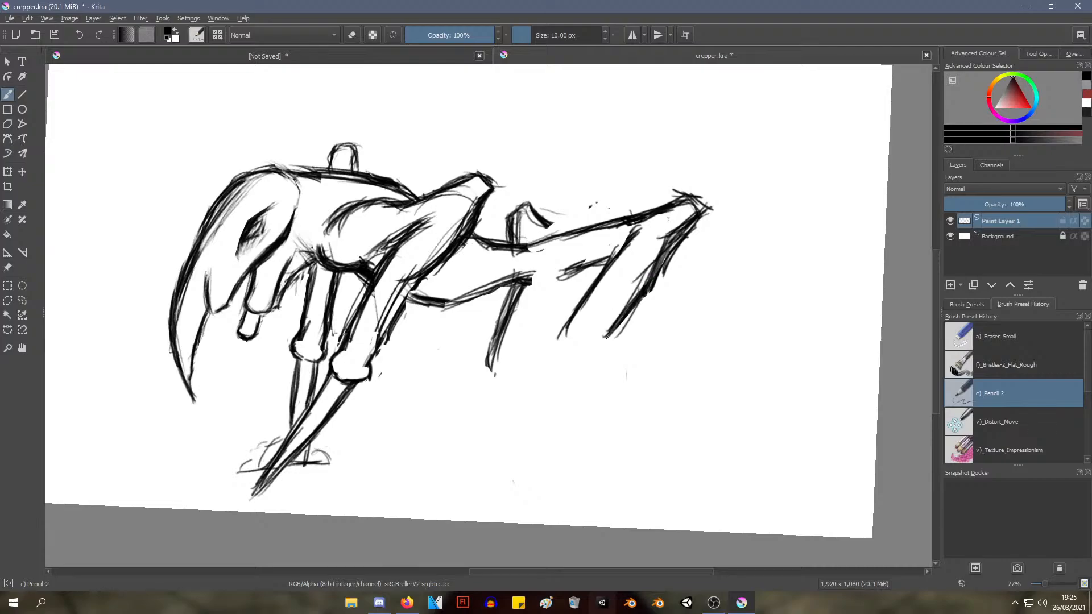
pyautogui.moveTo(634, 298); pyautogui.dragTo(602, 343)
# Shade the gap under the head beside the hanging mouthpart
pyautogui.moveTo(667, 417)
pyautogui.mouseDown()
pyautogui.moveTo(678, 437)
pyautogui.moveTo(656, 377)
pyautogui.mouseUp()
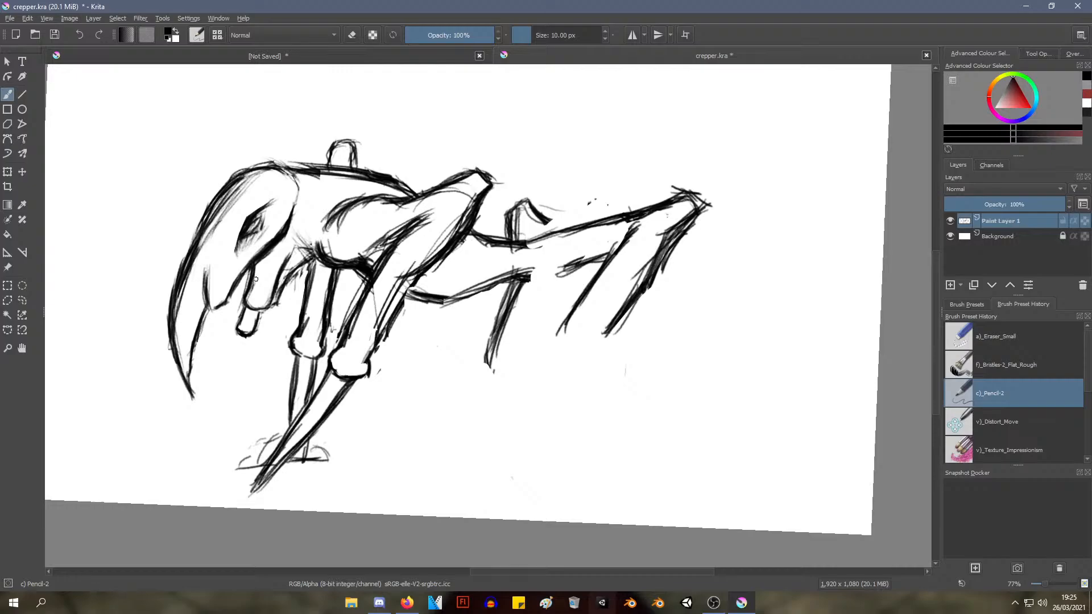
pyautogui.moveTo(254, 270)
pyautogui.mouseDown()
pyautogui.moveTo(262, 268)
pyautogui.moveTo(259, 281)
pyautogui.moveTo(263, 271)
pyautogui.mouseUp()
pyautogui.moveTo(206, 231)
pyautogui.mouseDown()
pyautogui.moveTo(228, 229)
pyautogui.moveTo(220, 302)
pyautogui.mouseUp()
pyautogui.hotkey('ctrl', 'z')
pyautogui.hotkey('ctrl', 'z')
pyautogui.moveTo(230, 266); pyautogui.dragTo(212, 308)
pyautogui.moveTo(221, 289); pyautogui.dragTo(216, 302)
pyautogui.hotkey('ctrl', 'z')
pyautogui.hotkey('ctrl', 'z')
pyautogui.hotkey('ctrl', 'z')
pyautogui.hotkey('ctrl', 'z')
# Thicken the front and rear edges of the near hind leg between the raised joint and the lower joint
pyautogui.scroll(-1, 426, 328)
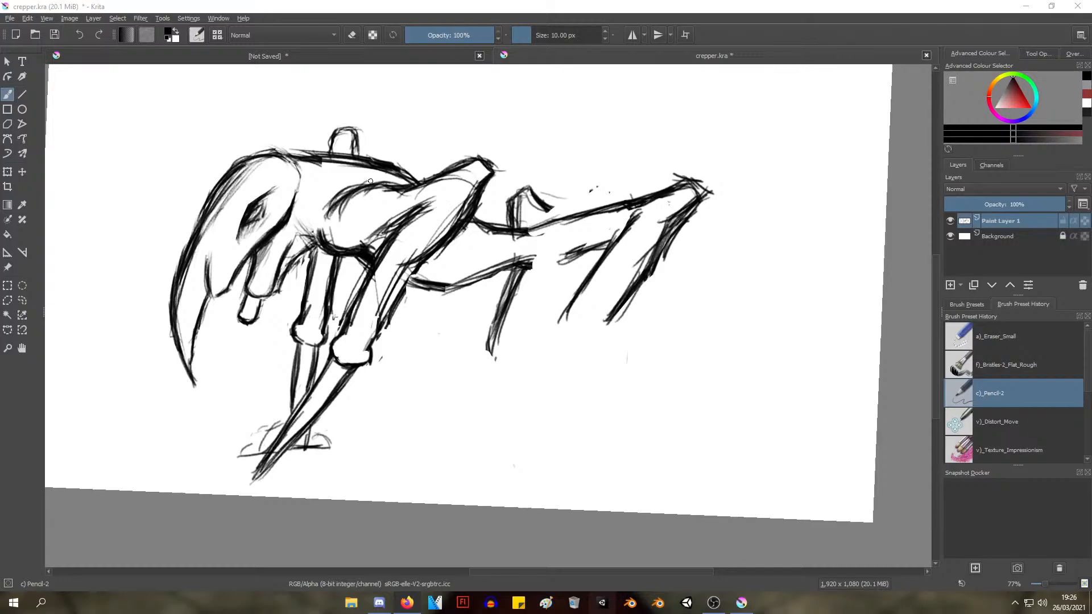
pyautogui.moveTo(656, 242)
pyautogui.mouseDown()
pyautogui.moveTo(597, 317)
pyautogui.moveTo(668, 232)
pyautogui.moveTo(594, 327)
pyautogui.mouseUp()
pyautogui.moveTo(652, 255); pyautogui.dragTo(594, 326)
pyautogui.moveTo(631, 283); pyautogui.dragTo(599, 319)
pyautogui.moveTo(630, 232)
pyautogui.mouseDown()
pyautogui.moveTo(589, 269)
pyautogui.moveTo(632, 227)
pyautogui.moveTo(596, 283)
pyautogui.moveTo(627, 225)
pyautogui.moveTo(594, 246)
pyautogui.moveTo(630, 243)
pyautogui.moveTo(571, 294)
pyautogui.mouseUp()
pyautogui.moveTo(637, 224)
pyautogui.mouseDown()
pyautogui.moveTo(609, 245)
pyautogui.moveTo(560, 324)
pyautogui.mouseUp()
# Extend the near hind leg's front edge downward and round it off into a lower joint
pyautogui.moveTo(589, 270); pyautogui.dragTo(543, 355)
pyautogui.moveTo(560, 316); pyautogui.dragTo(546, 353)
pyautogui.moveTo(550, 336); pyautogui.dragTo(548, 361)
pyautogui.moveTo(544, 348)
pyautogui.mouseDown()
pyautogui.moveTo(552, 365)
pyautogui.moveTo(581, 359)
pyautogui.moveTo(561, 378)
pyautogui.mouseUp()
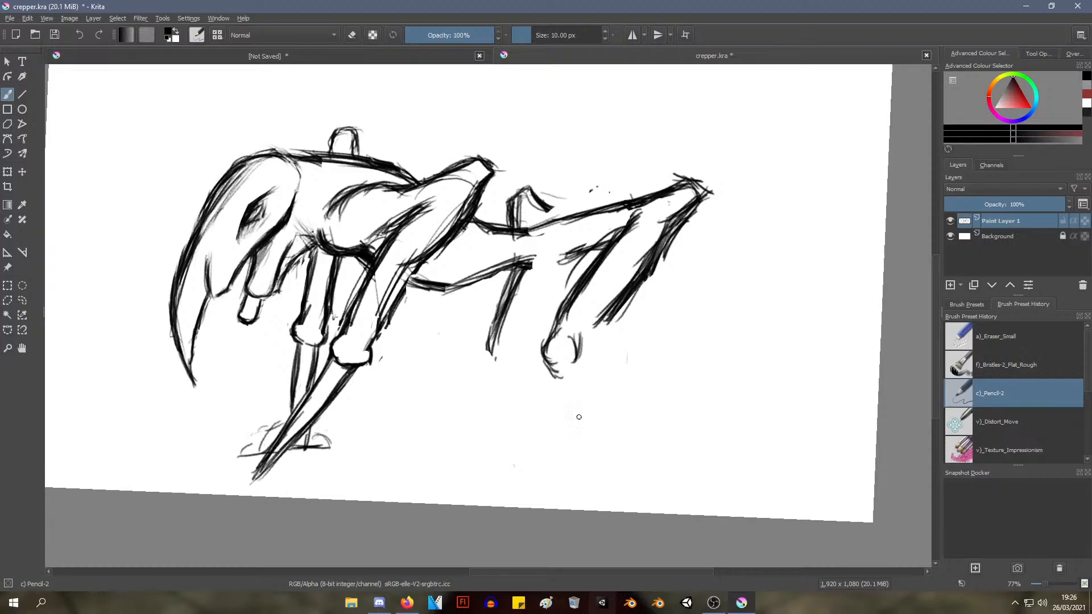
# Sketch the near hind leg's shin below the lower joint, with layered front strokes and a curved rear line
pyautogui.moveTo(565, 317)
pyautogui.mouseDown()
pyautogui.moveTo(564, 330)
pyautogui.moveTo(565, 320)
pyautogui.moveTo(528, 342)
pyautogui.moveTo(537, 386)
pyautogui.moveTo(514, 443)
pyautogui.moveTo(417, 352)
pyautogui.mouseUp()
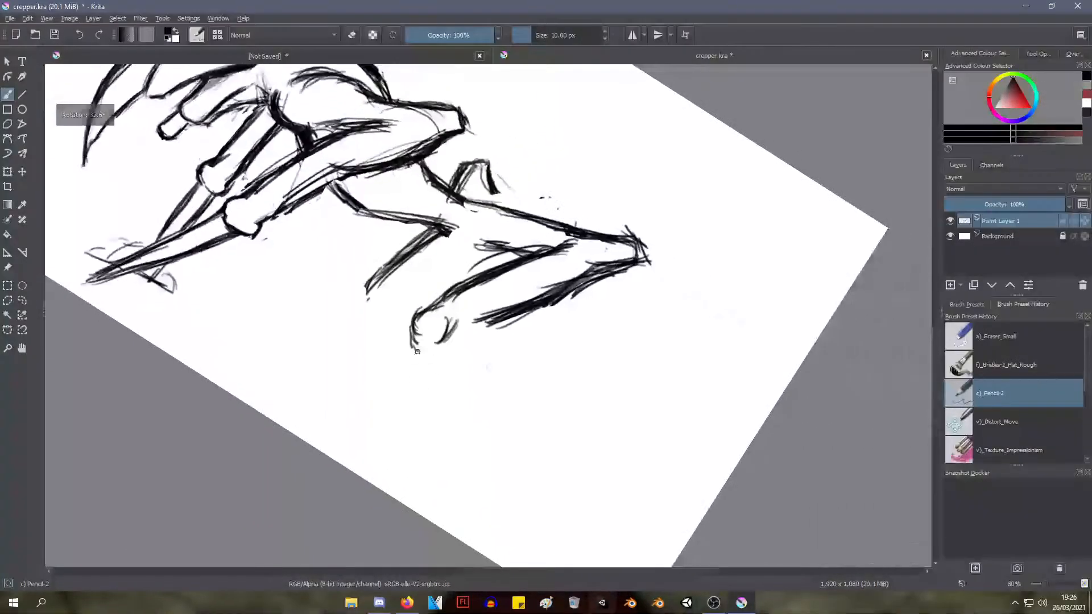
pyautogui.moveTo(482, 325)
pyautogui.mouseDown()
pyautogui.moveTo(449, 342)
pyautogui.moveTo(417, 336)
pyautogui.moveTo(410, 352)
pyautogui.moveTo(441, 424)
pyautogui.mouseUp()
pyautogui.moveTo(418, 358); pyautogui.dragTo(449, 447)
pyautogui.moveTo(429, 368); pyautogui.dragTo(434, 458)
pyautogui.moveTo(409, 347)
pyautogui.mouseDown()
pyautogui.moveTo(432, 364)
pyautogui.moveTo(452, 438)
pyautogui.moveTo(441, 381)
pyautogui.mouseUp()
pyautogui.moveTo(443, 393); pyautogui.dragTo(446, 429)
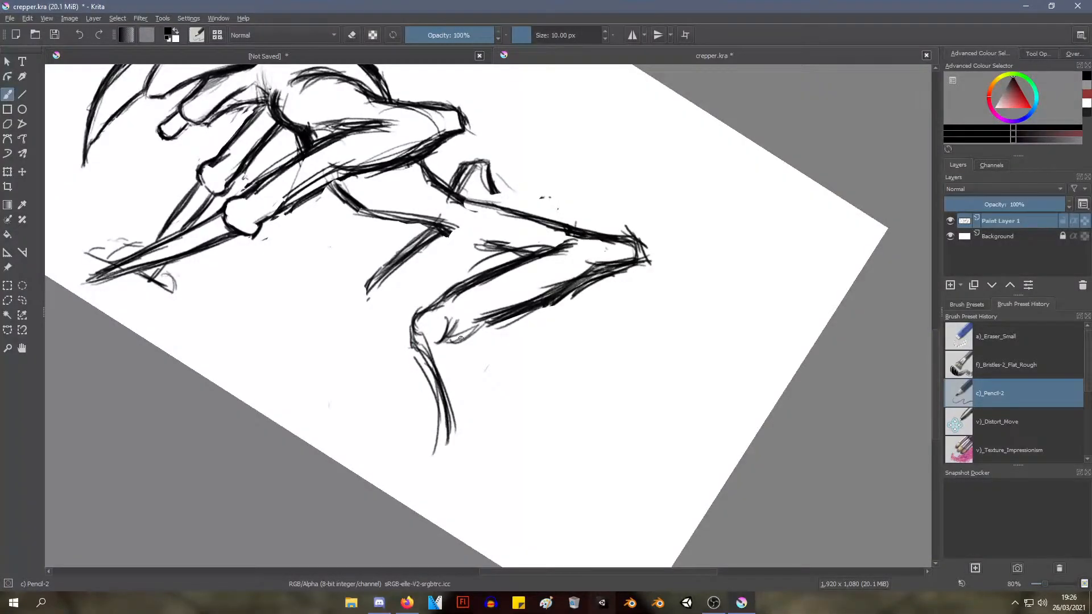
pyautogui.moveTo(470, 337)
pyautogui.mouseDown()
pyautogui.moveTo(484, 399)
pyautogui.moveTo(466, 455)
pyautogui.mouseUp()
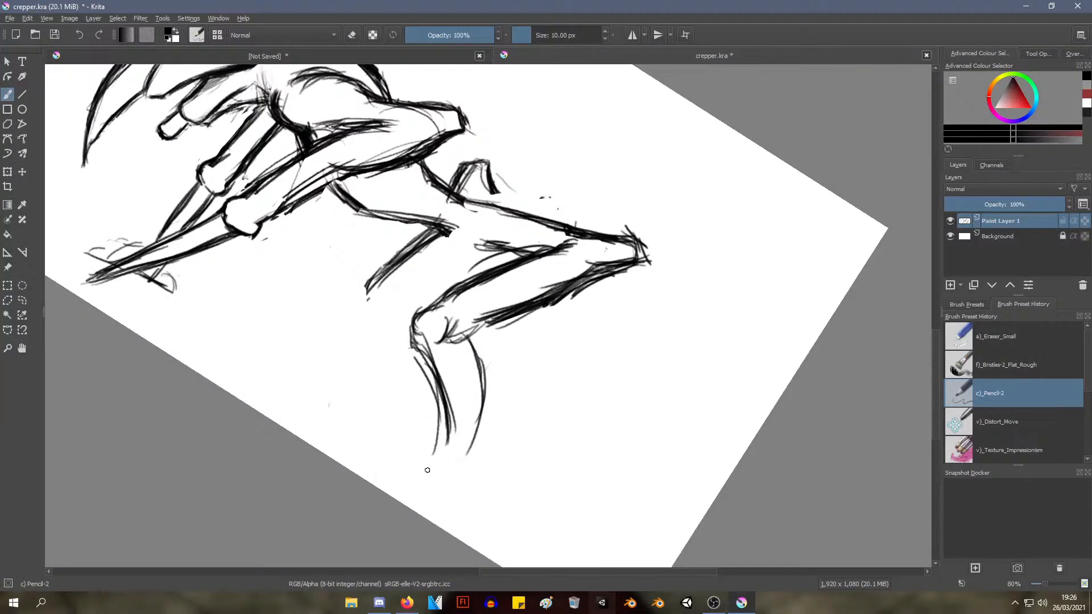
pyautogui.moveTo(467, 331); pyautogui.dragTo(492, 360)
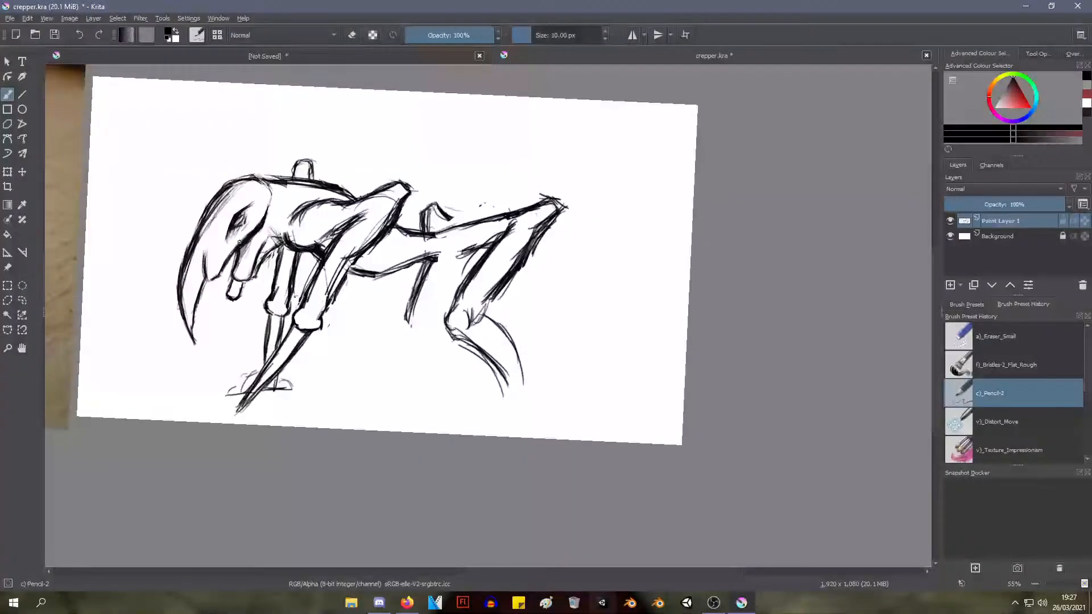
# Darken the shading under the head between the jaw and the hanging mouthpart
pyautogui.moveTo(230, 245)
pyautogui.mouseDown()
pyautogui.moveTo(214, 280)
pyautogui.moveTo(218, 262)
pyautogui.mouseUp()
pyautogui.hotkey('ctrl', 'z')
pyautogui.hotkey('ctrl', 'z')
pyautogui.moveTo(221, 278); pyautogui.dragTo(234, 232)
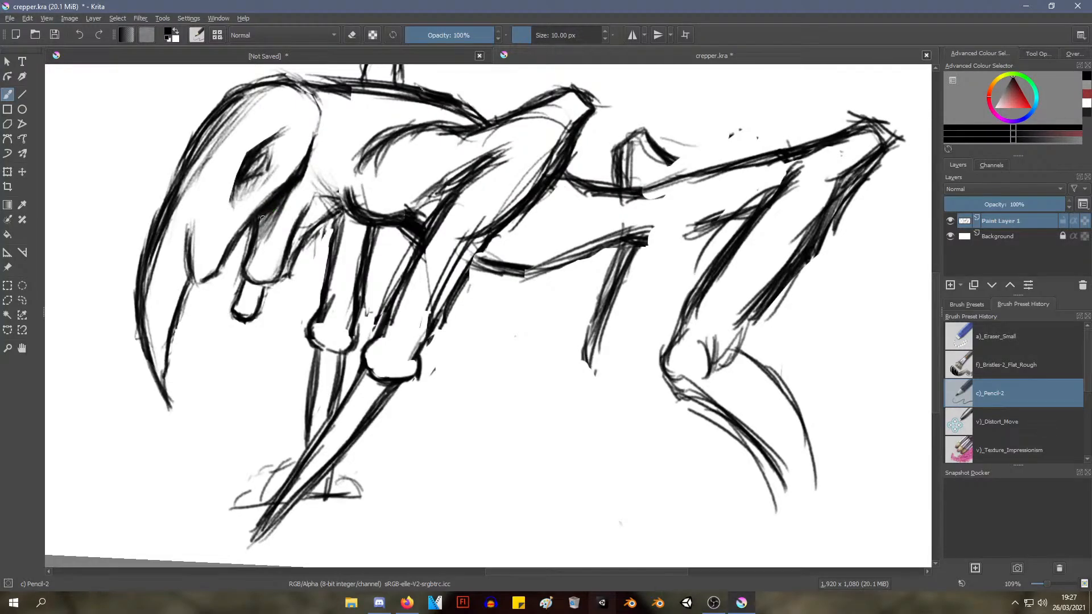
pyautogui.moveTo(236, 208); pyautogui.dragTo(738, 341)
pyautogui.moveTo(354, 310)
pyautogui.mouseDown()
pyautogui.moveTo(364, 295)
pyautogui.moveTo(419, 285)
pyautogui.moveTo(378, 263)
pyautogui.moveTo(360, 307)
pyautogui.moveTo(368, 287)
pyautogui.moveTo(372, 334)
pyautogui.mouseUp()
# Reinforce the head's rear contour, curving it down from the back of the head to the throat
pyautogui.moveTo(411, 280)
pyautogui.mouseDown()
pyautogui.moveTo(174, 344)
pyautogui.moveTo(108, 319)
pyautogui.mouseUp()
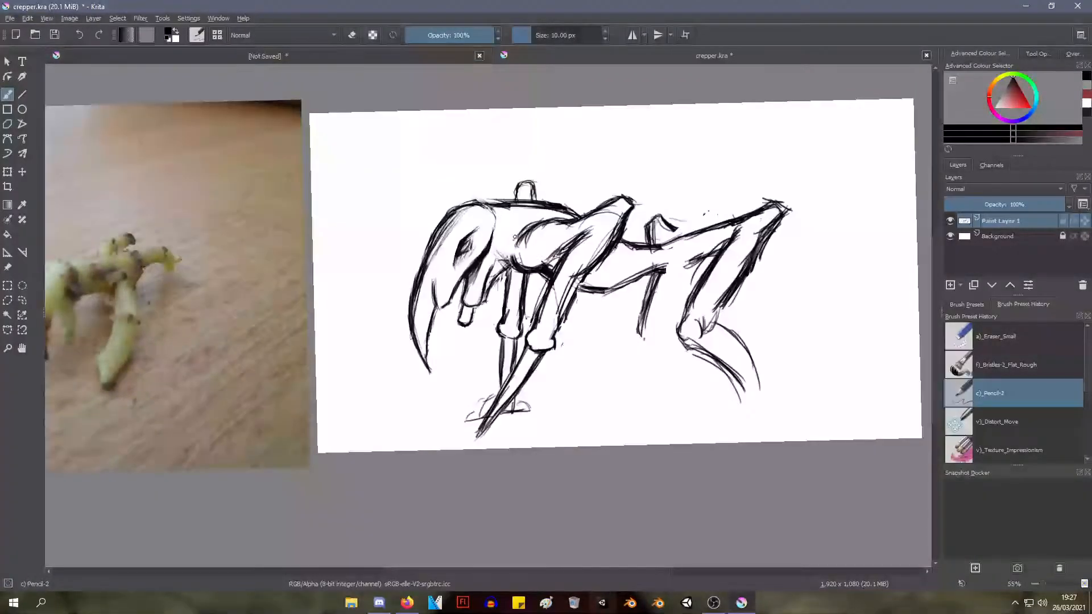
pyautogui.moveTo(512, 246)
pyautogui.mouseDown()
pyautogui.moveTo(443, 319)
pyautogui.moveTo(410, 173)
pyautogui.moveTo(390, 151)
pyautogui.mouseUp()
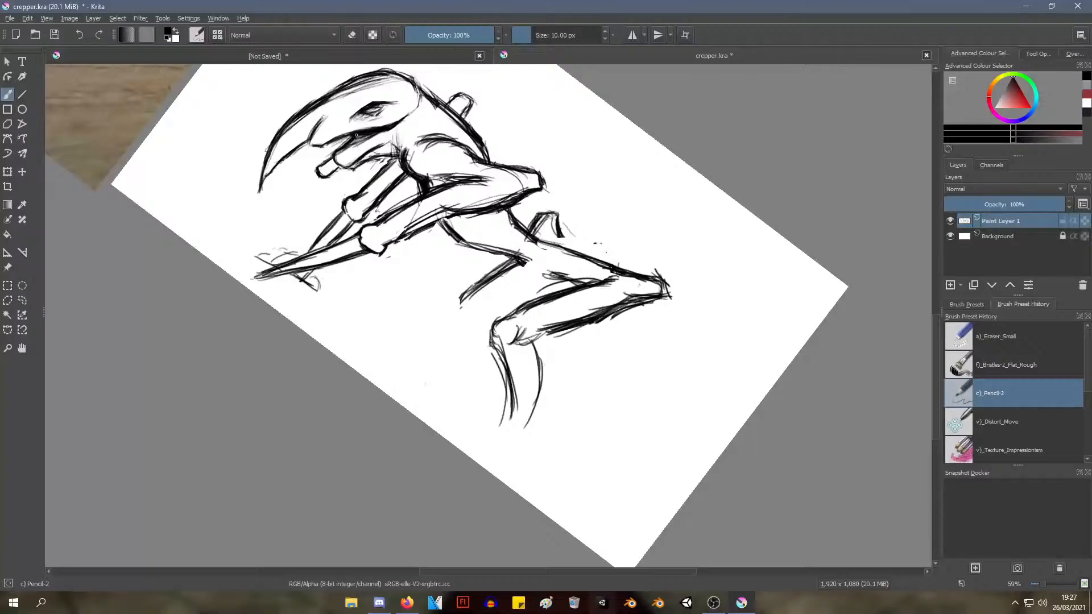
pyautogui.moveTo(389, 129); pyautogui.dragTo(364, 144)
pyautogui.moveTo(426, 99)
pyautogui.mouseDown()
pyautogui.moveTo(398, 131)
pyautogui.moveTo(375, 137)
pyautogui.mouseUp()
pyautogui.press('ctrl')
pyautogui.moveTo(329, 179)
pyautogui.mouseDown()
pyautogui.moveTo(312, 202)
pyautogui.moveTo(337, 279)
pyautogui.moveTo(331, 243)
pyautogui.moveTo(373, 251)
pyautogui.mouseUp()
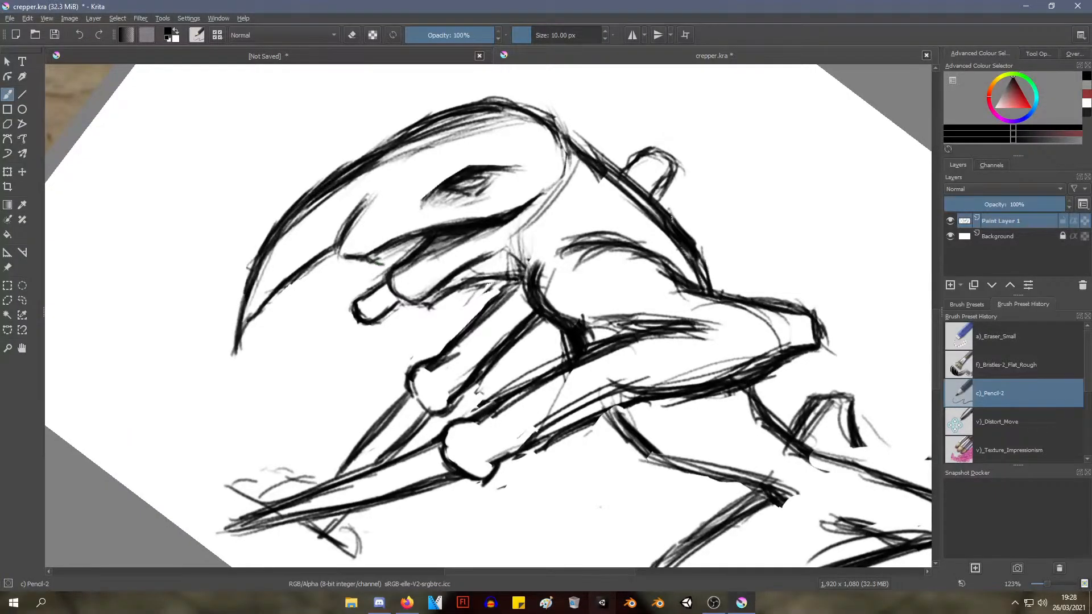
pyautogui.moveTo(404, 167); pyautogui.dragTo(404, 230)
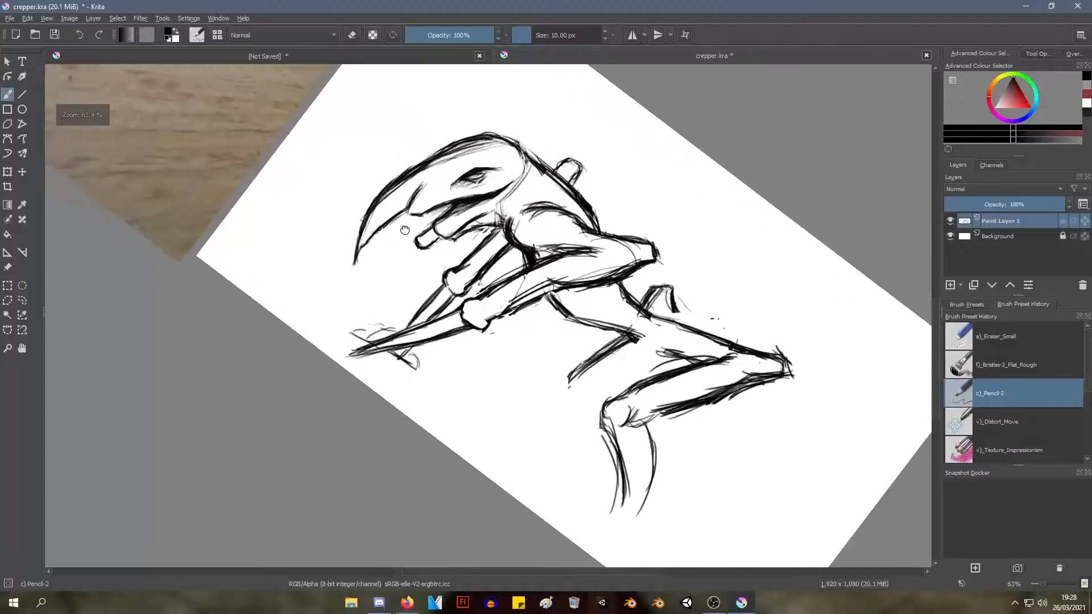
pyautogui.moveTo(377, 283)
pyautogui.mouseDown()
pyautogui.moveTo(404, 237)
pyautogui.moveTo(388, 264)
pyautogui.mouseUp()
pyautogui.moveTo(402, 284)
pyautogui.mouseDown()
pyautogui.moveTo(404, 253)
pyautogui.moveTo(375, 288)
pyautogui.moveTo(351, 366)
pyautogui.moveTo(370, 373)
pyautogui.moveTo(404, 359)
pyautogui.moveTo(399, 346)
pyautogui.mouseUp()
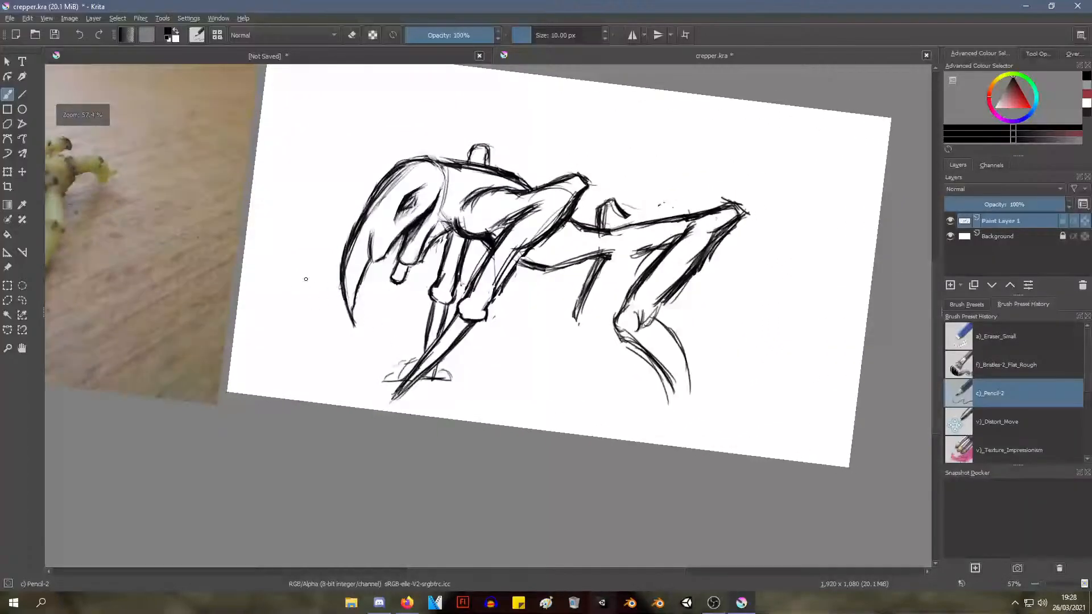
pyautogui.moveTo(306, 280); pyautogui.dragTo(304, 297)
pyautogui.moveTo(471, 245); pyautogui.dragTo(471, 254)
pyautogui.moveTo(471, 254); pyautogui.dragTo(274, 323)
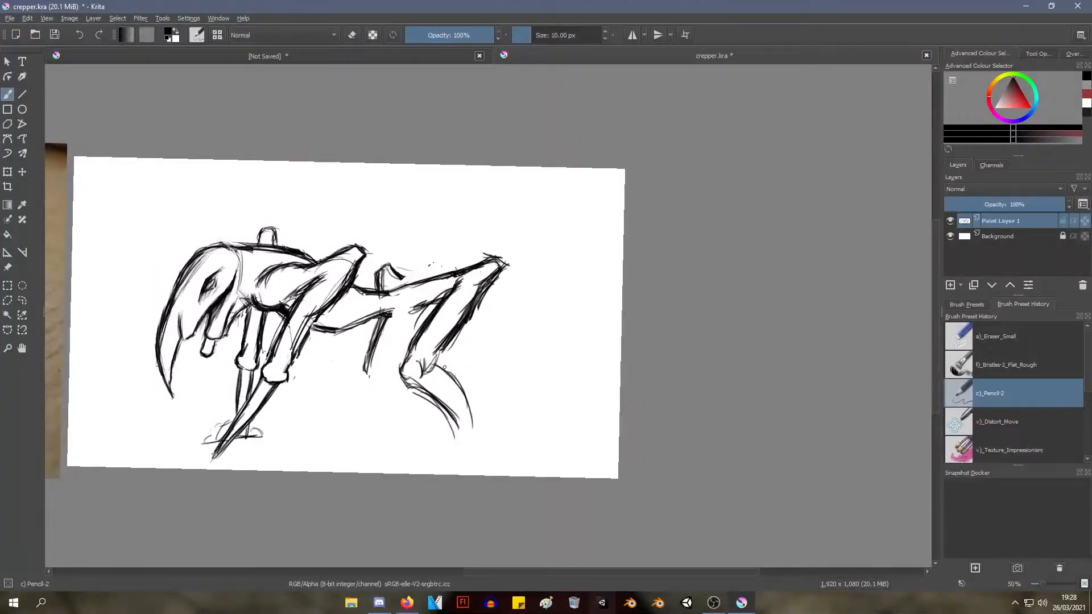
# Darken the near hind shin's front edge and extend it down to an ankle
pyautogui.moveTo(426, 292)
pyautogui.mouseDown()
pyautogui.moveTo(428, 324)
pyautogui.moveTo(432, 290)
pyautogui.mouseUp()
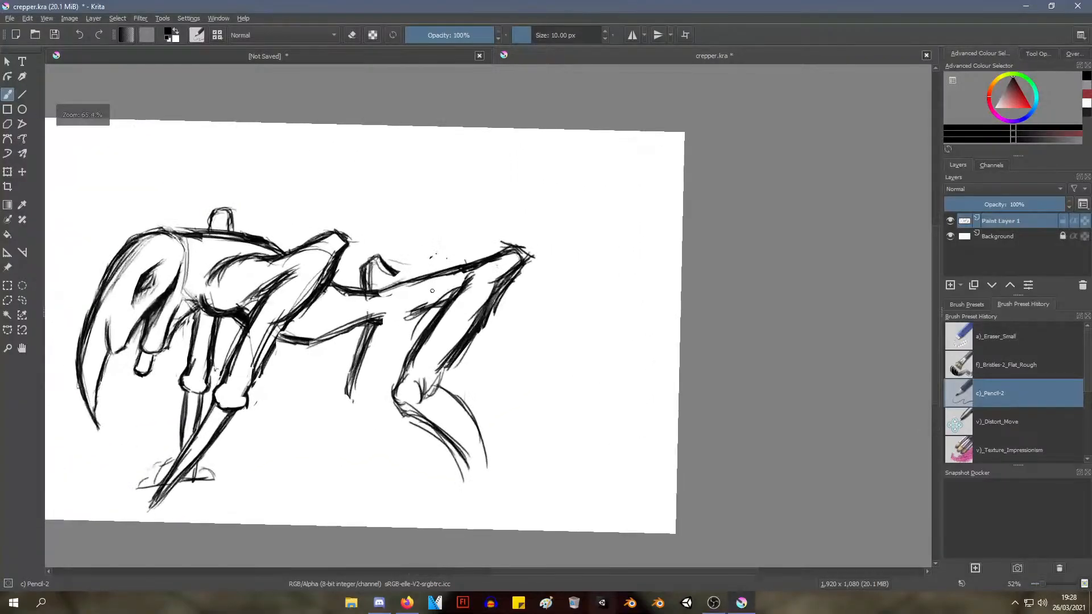
pyautogui.moveTo(438, 385)
pyautogui.mouseDown()
pyautogui.moveTo(453, 351)
pyautogui.moveTo(423, 413)
pyautogui.moveTo(405, 404)
pyautogui.moveTo(410, 424)
pyautogui.moveTo(446, 440)
pyautogui.mouseUp()
pyautogui.moveTo(421, 421)
pyautogui.mouseDown()
pyautogui.moveTo(453, 448)
pyautogui.moveTo(459, 470)
pyautogui.mouseUp()
pyautogui.moveTo(450, 443)
pyautogui.mouseDown()
pyautogui.moveTo(463, 483)
pyautogui.moveTo(455, 476)
pyautogui.moveTo(466, 462)
pyautogui.moveTo(414, 510)
pyautogui.moveTo(471, 504)
pyautogui.mouseUp()
pyautogui.moveTo(417, 505); pyautogui.dragTo(485, 499)
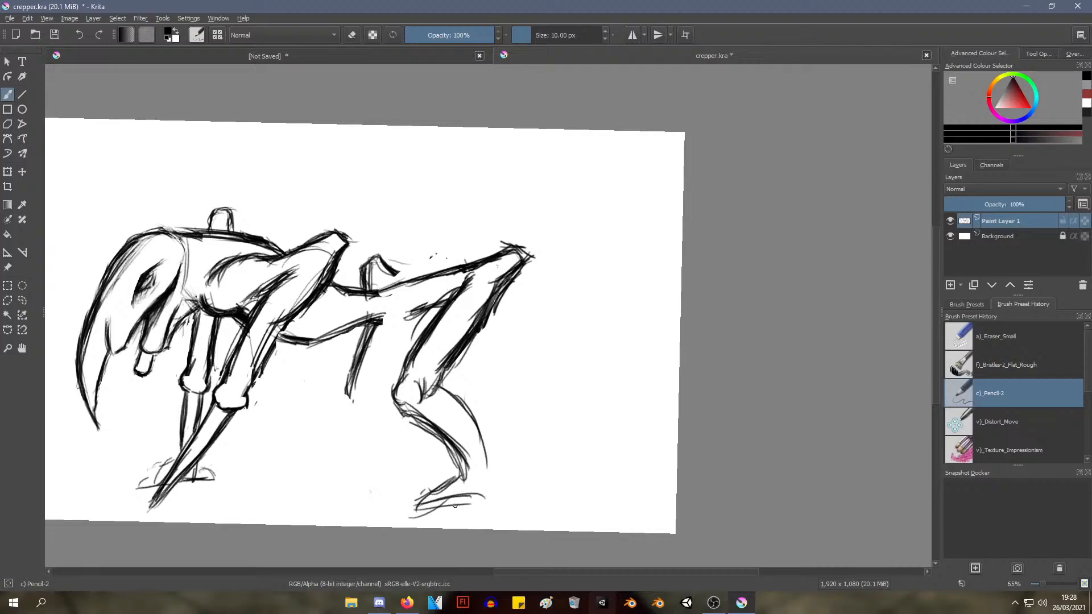
pyautogui.hotkey('ctrl', 'z')
pyautogui.hotkey('ctrl', 'z')
pyautogui.hotkey('ctrl', 'z')
pyautogui.hotkey('ctrl', 'z')
pyautogui.hotkey('ctrl', 'z')
pyautogui.hotkey('ctrl', 'z')
# Paint over the near hind foot's loose strokes in white and restore black as the drawing colour
pyautogui.press('x')
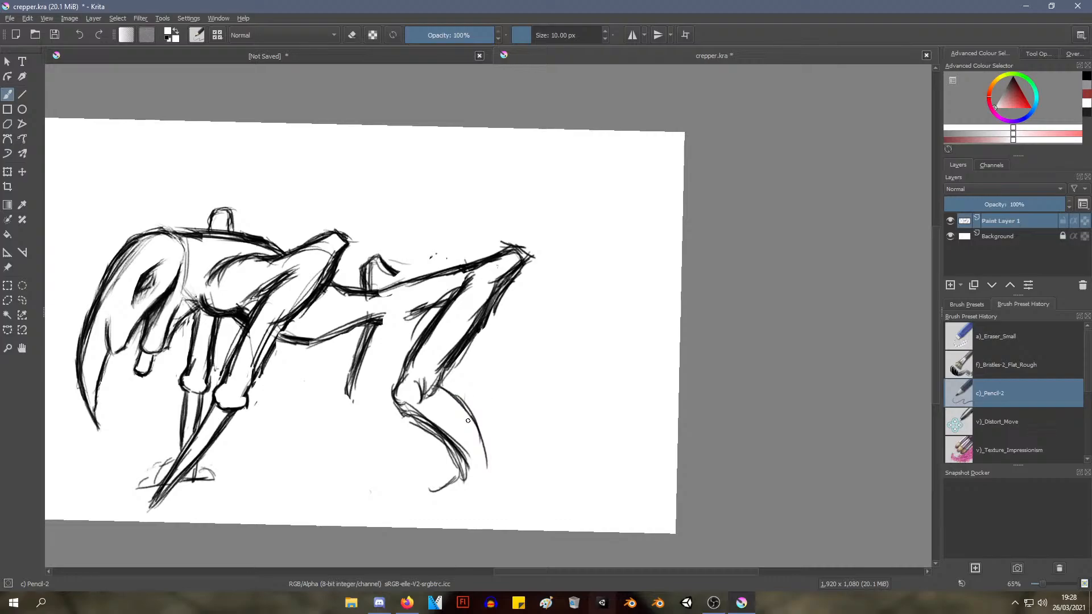
pyautogui.moveTo(430, 392); pyautogui.dragTo(434, 390)
pyautogui.press('x')
pyautogui.rightClick(455, 337)
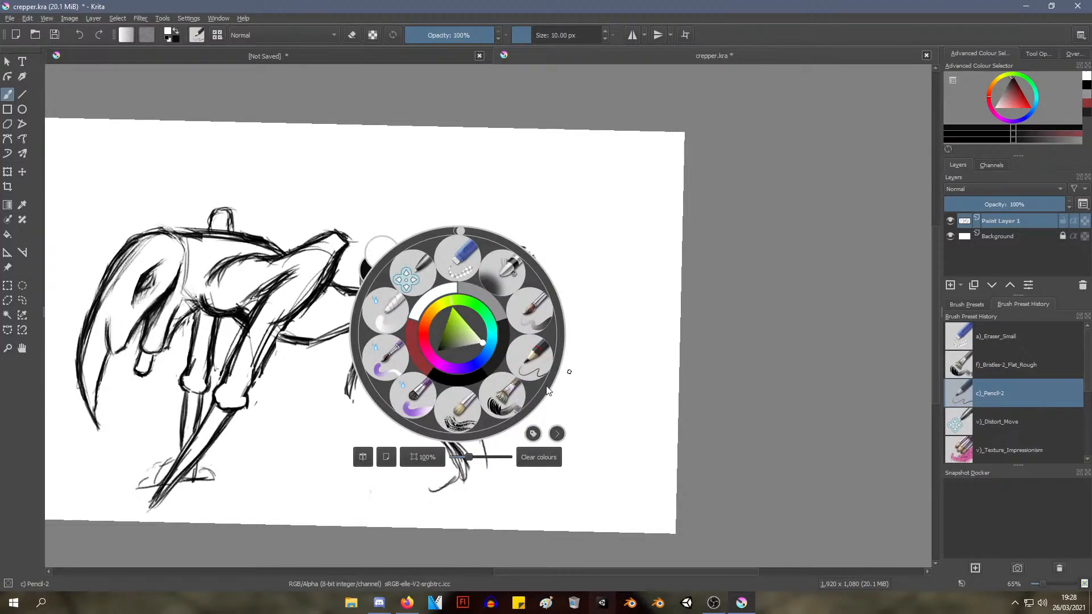
pyautogui.click(516, 476)
pyautogui.rightClick(454, 388)
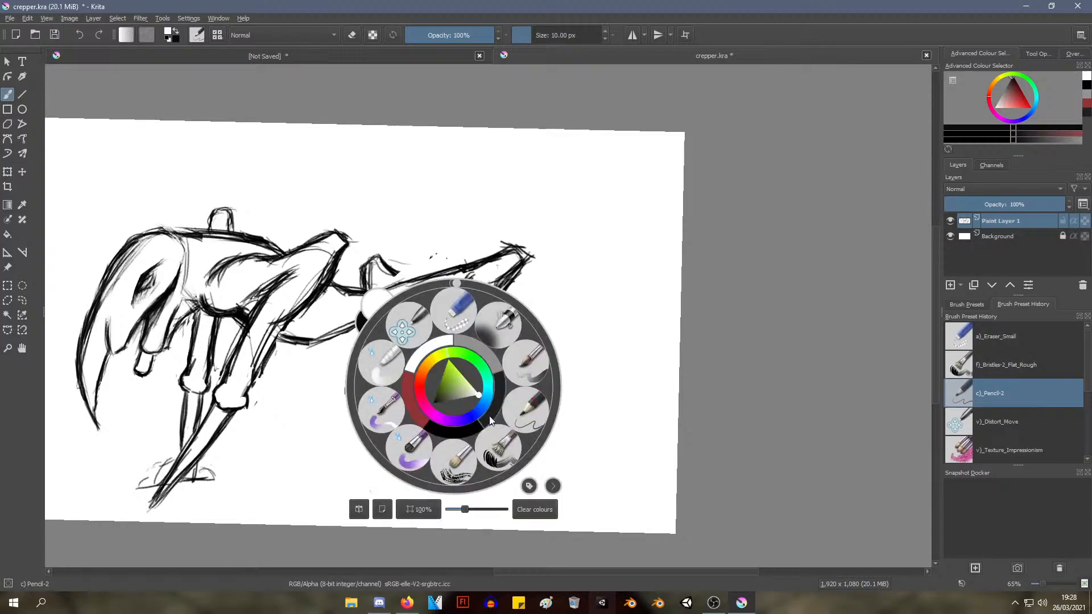
pyautogui.click(497, 405)
pyautogui.rightClick(469, 422)
# Try a wider, wedge-shaped shin on the near hind leg, extending back from the lower joint and tapering to a point
pyautogui.moveTo(439, 388)
pyautogui.mouseDown()
pyautogui.moveTo(497, 396)
pyautogui.moveTo(508, 417)
pyautogui.moveTo(485, 500)
pyautogui.mouseUp()
pyautogui.moveTo(496, 418); pyautogui.dragTo(477, 494)
pyautogui.moveTo(491, 400); pyautogui.dragTo(475, 487)
pyautogui.moveTo(499, 402); pyautogui.dragTo(483, 499)
pyautogui.moveTo(466, 414); pyautogui.dragTo(481, 496)
pyautogui.moveTo(460, 414)
pyautogui.mouseDown()
pyautogui.moveTo(485, 503)
pyautogui.moveTo(476, 495)
pyautogui.mouseUp()
pyautogui.moveTo(465, 428); pyautogui.dragTo(479, 485)
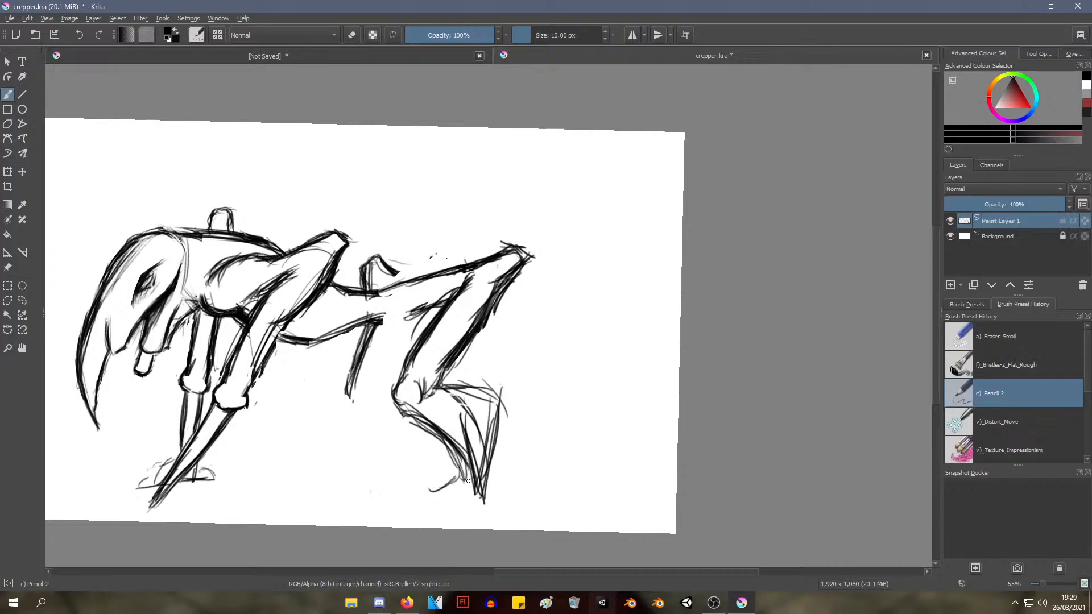
pyautogui.hotkey('ctrl', 'z')
# Erase all of the near hind leg's shin strokes below the lower joint with the Eraser Small brush
pyautogui.rightClick(381, 238)
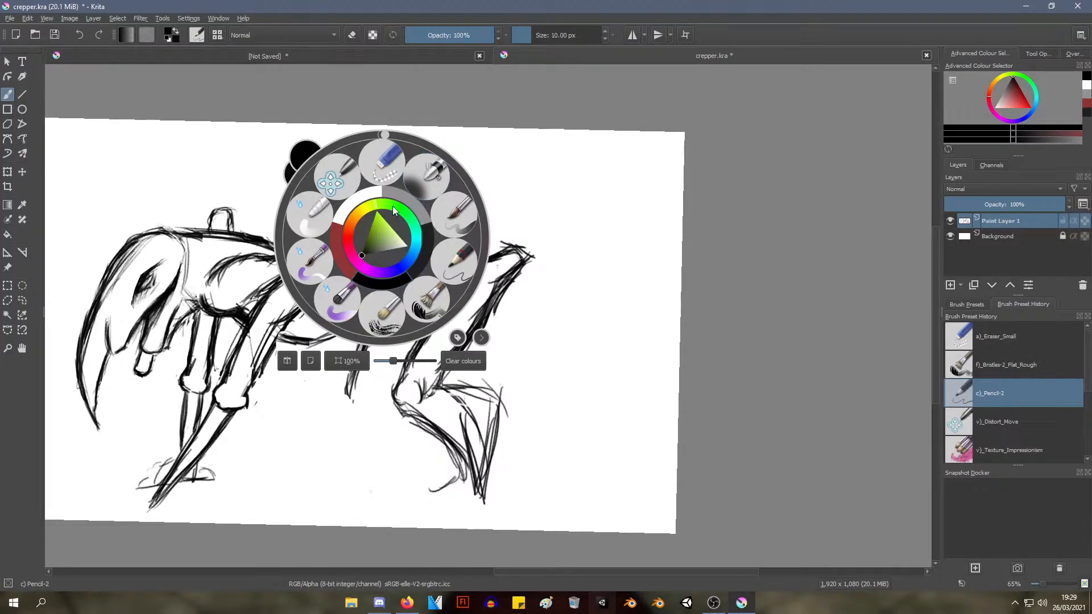
pyautogui.click(384, 156)
pyautogui.moveTo(462, 401)
pyautogui.mouseDown()
pyautogui.moveTo(465, 491)
pyautogui.moveTo(460, 448)
pyautogui.moveTo(456, 489)
pyautogui.moveTo(445, 493)
pyautogui.moveTo(440, 429)
pyautogui.moveTo(440, 466)
pyautogui.moveTo(446, 456)
pyautogui.moveTo(411, 430)
pyautogui.moveTo(421, 419)
pyautogui.moveTo(404, 421)
pyautogui.moveTo(446, 432)
pyautogui.moveTo(476, 427)
pyautogui.moveTo(483, 458)
pyautogui.moveTo(432, 412)
pyautogui.moveTo(477, 401)
pyautogui.moveTo(458, 390)
pyautogui.moveTo(446, 395)
pyautogui.moveTo(452, 428)
pyautogui.mouseUp()
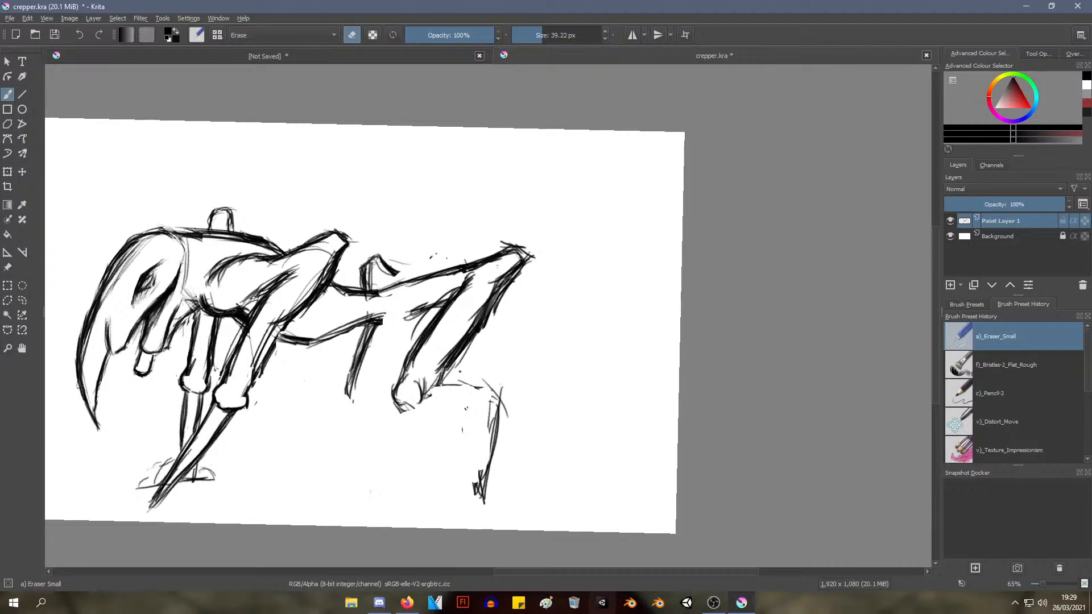
pyautogui.moveTo(462, 380)
pyautogui.mouseDown()
pyautogui.moveTo(473, 413)
pyautogui.moveTo(501, 408)
pyautogui.moveTo(489, 416)
pyautogui.moveTo(477, 485)
pyautogui.moveTo(487, 400)
pyautogui.moveTo(510, 428)
pyautogui.moveTo(470, 493)
pyautogui.moveTo(461, 401)
pyautogui.mouseUp()
# Sketch a new, narrower near hind shin with Pencil-2, drawing its front and rear edges down from the lower joint
pyautogui.rightClick(461, 401)
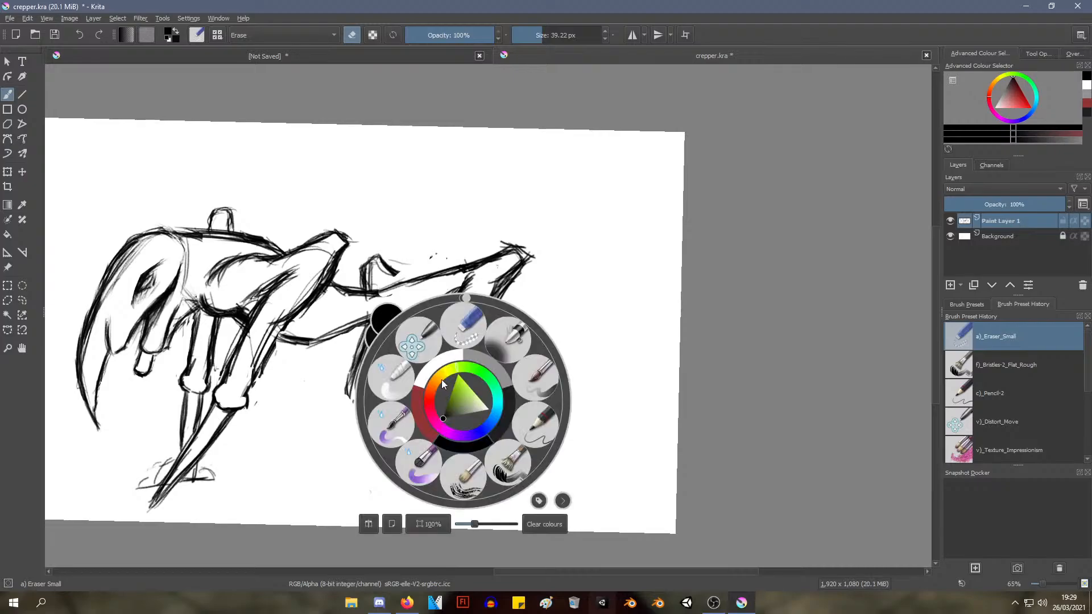
pyautogui.click(544, 423)
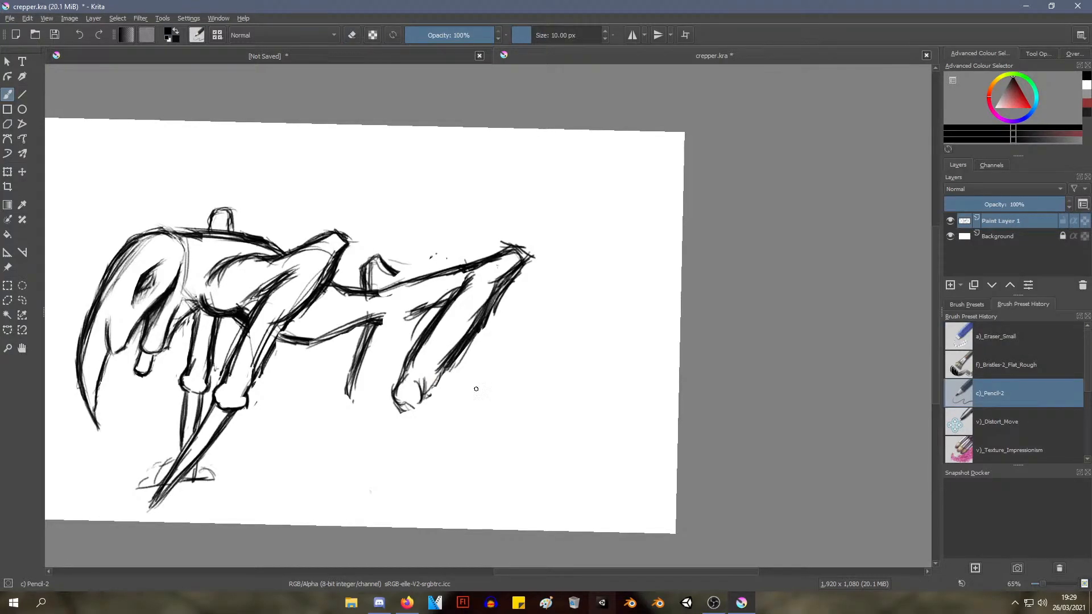
pyautogui.moveTo(446, 366)
pyautogui.mouseDown()
pyautogui.moveTo(428, 399)
pyautogui.moveTo(442, 372)
pyautogui.moveTo(402, 409)
pyautogui.moveTo(421, 472)
pyautogui.mouseUp()
pyautogui.moveTo(404, 414); pyautogui.dragTo(424, 490)
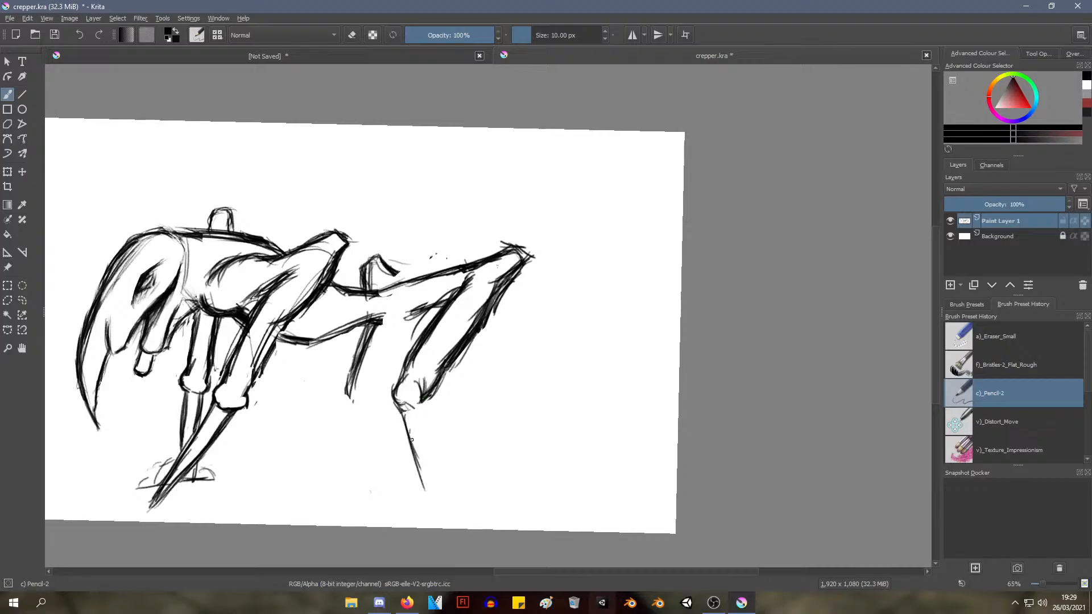
pyautogui.moveTo(411, 432); pyautogui.dragTo(422, 481)
pyautogui.moveTo(164, 313); pyautogui.dragTo(145, 347)
pyautogui.moveTo(431, 400)
pyautogui.mouseDown()
pyautogui.moveTo(447, 412)
pyautogui.moveTo(438, 505)
pyautogui.mouseUp()
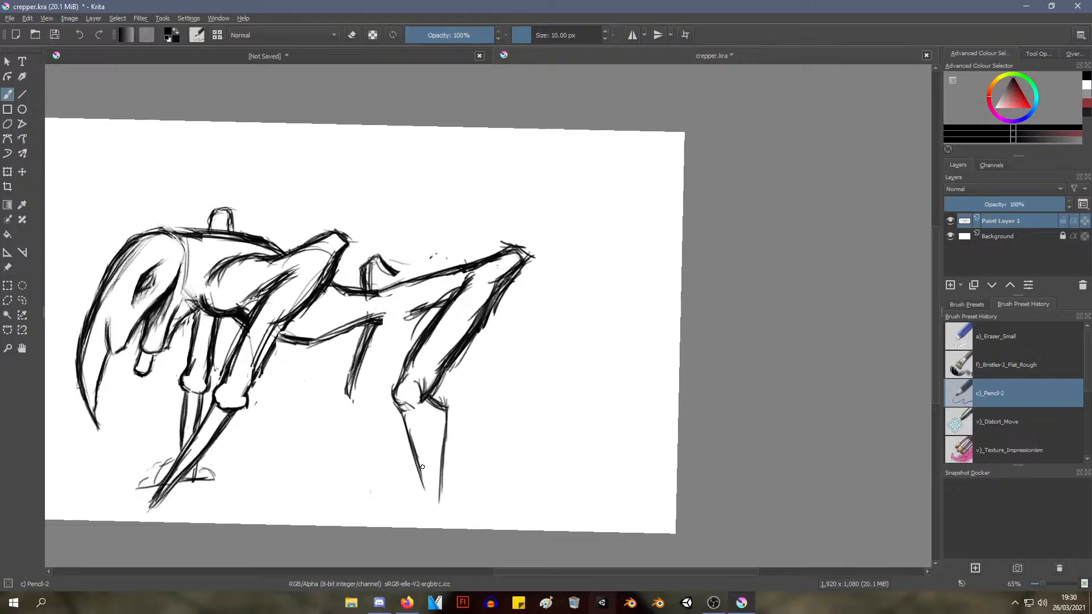
# Darken both edges of the near hind shin and bring them together in a sharp point at the ground
pyautogui.moveTo(399, 406); pyautogui.dragTo(423, 490)
pyautogui.moveTo(417, 439); pyautogui.dragTo(432, 490)
pyautogui.moveTo(397, 412)
pyautogui.mouseDown()
pyautogui.moveTo(430, 503)
pyautogui.moveTo(443, 494)
pyautogui.moveTo(437, 511)
pyautogui.mouseUp()
pyautogui.moveTo(448, 427); pyautogui.dragTo(439, 502)
pyautogui.moveTo(441, 455); pyautogui.dragTo(434, 508)
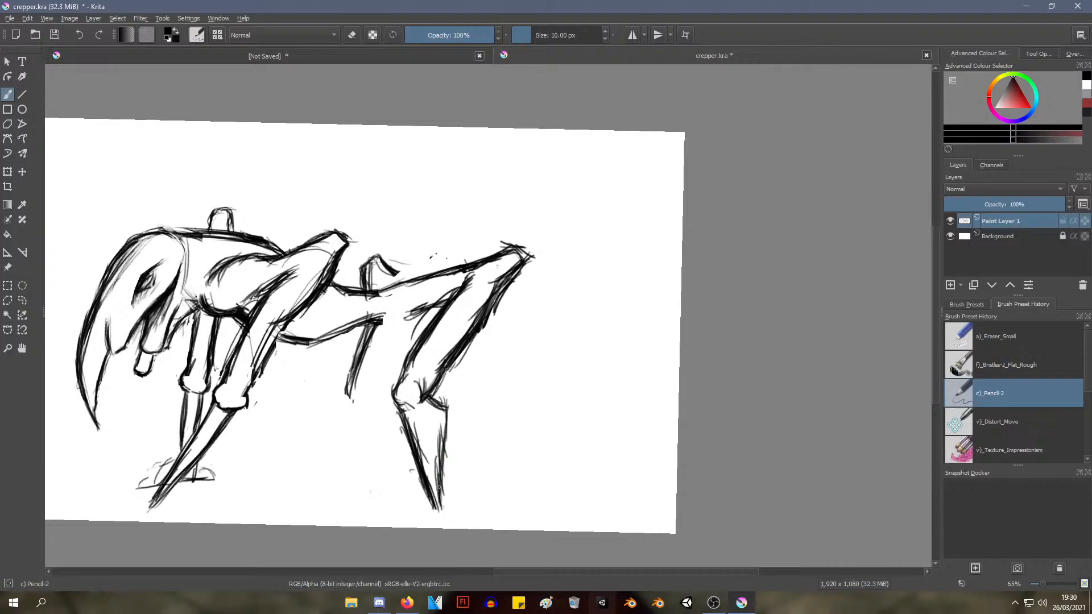
# Add a curved, downward-hooking spur behind the near hind leg's lower joint and darken its inner edge
pyautogui.moveTo(441, 428)
pyautogui.mouseDown()
pyautogui.moveTo(434, 489)
pyautogui.moveTo(435, 463)
pyautogui.moveTo(459, 444)
pyautogui.mouseUp()
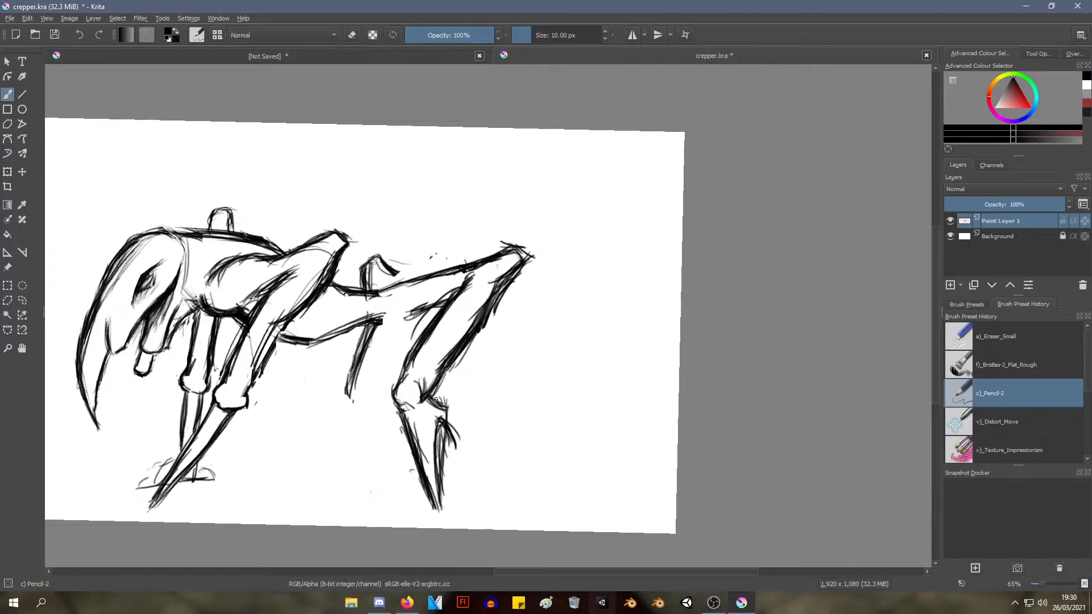
pyautogui.moveTo(428, 395)
pyautogui.mouseDown()
pyautogui.moveTo(462, 415)
pyautogui.moveTo(470, 441)
pyautogui.moveTo(458, 464)
pyautogui.moveTo(444, 423)
pyautogui.mouseUp()
pyautogui.moveTo(436, 398)
pyautogui.mouseDown()
pyautogui.moveTo(459, 409)
pyautogui.moveTo(453, 449)
pyautogui.moveTo(439, 419)
pyautogui.moveTo(458, 454)
pyautogui.mouseUp()
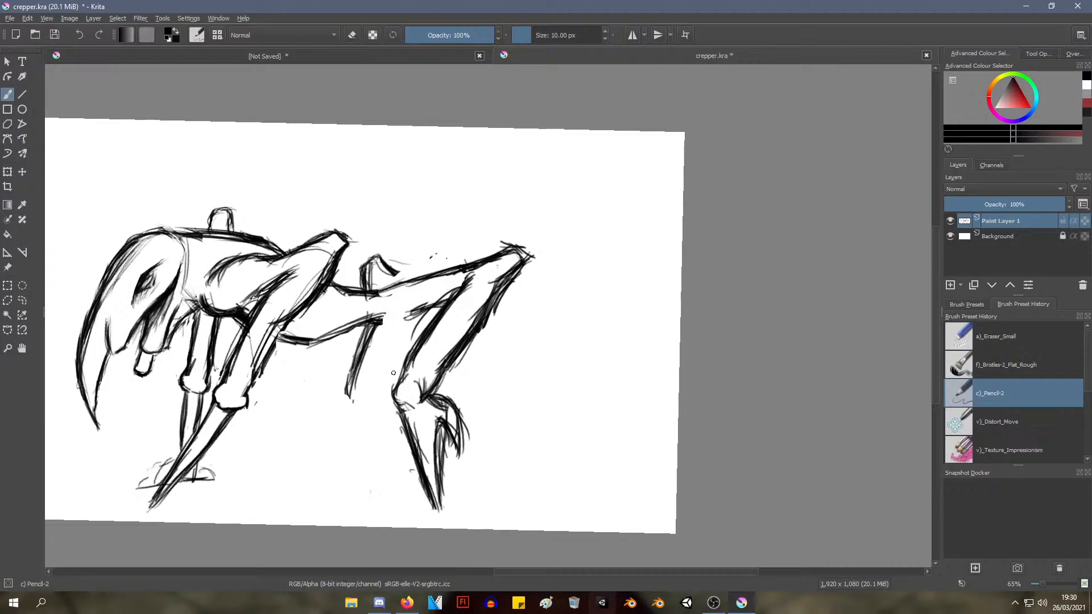
pyautogui.moveTo(423, 484)
pyautogui.mouseDown()
pyautogui.moveTo(440, 512)
pyautogui.moveTo(437, 490)
pyautogui.mouseUp()
pyautogui.moveTo(434, 438)
pyautogui.mouseDown()
pyautogui.moveTo(438, 486)
pyautogui.moveTo(434, 452)
pyautogui.moveTo(441, 475)
pyautogui.moveTo(439, 447)
pyautogui.moveTo(453, 450)
pyautogui.mouseUp()
pyautogui.moveTo(439, 425)
pyautogui.mouseDown()
pyautogui.moveTo(453, 460)
pyautogui.moveTo(456, 436)
pyautogui.mouseUp()
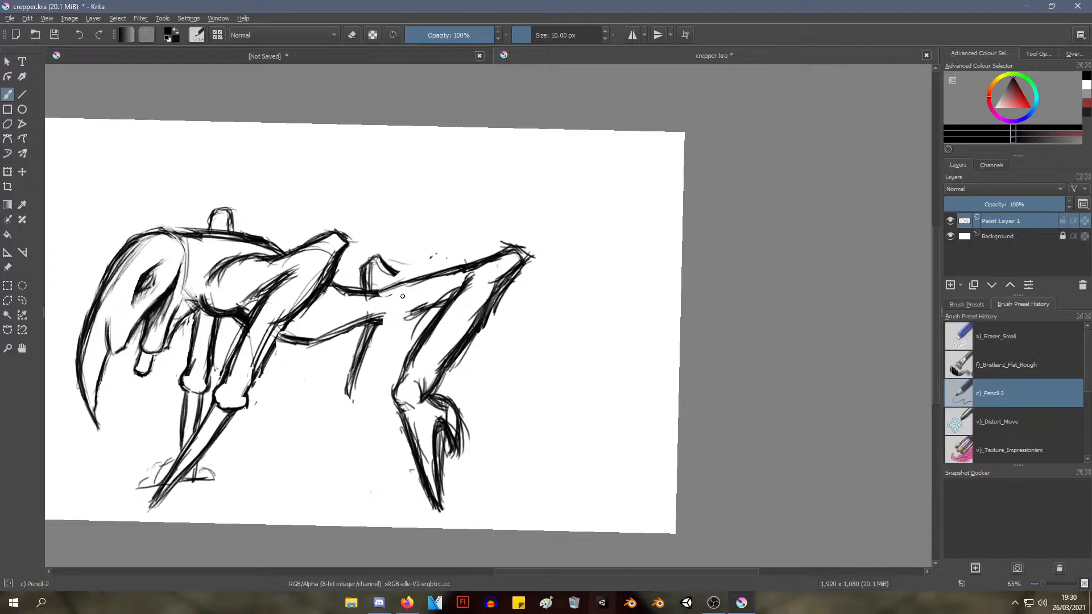
# Sketch the far hind leg's rear edge below the body and reinforce the near thigh's upper contour
pyautogui.moveTo(396, 274); pyautogui.dragTo(403, 276)
pyautogui.moveTo(380, 327)
pyautogui.mouseDown()
pyautogui.moveTo(421, 316)
pyautogui.moveTo(411, 331)
pyautogui.moveTo(382, 319)
pyautogui.moveTo(428, 316)
pyautogui.moveTo(396, 321)
pyautogui.moveTo(370, 394)
pyautogui.mouseUp()
pyautogui.moveTo(358, 336); pyautogui.dragTo(358, 386)
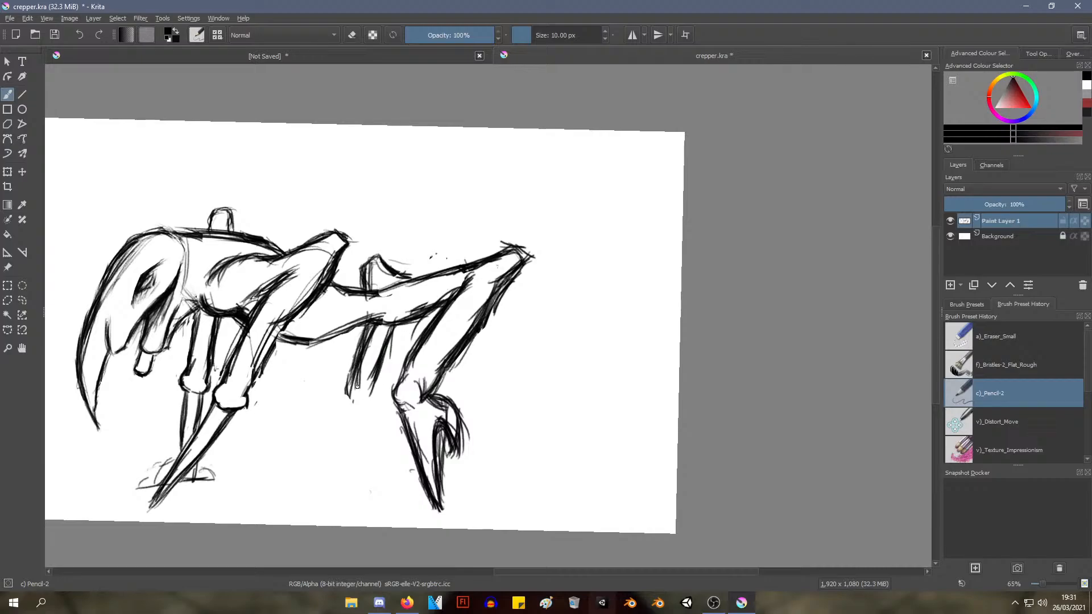
pyautogui.moveTo(395, 276); pyautogui.dragTo(454, 267)
# Draw the far hind leg's pointed shin and hooked rear spur, then darken their edges
pyautogui.moveTo(345, 385); pyautogui.dragTo(358, 473)
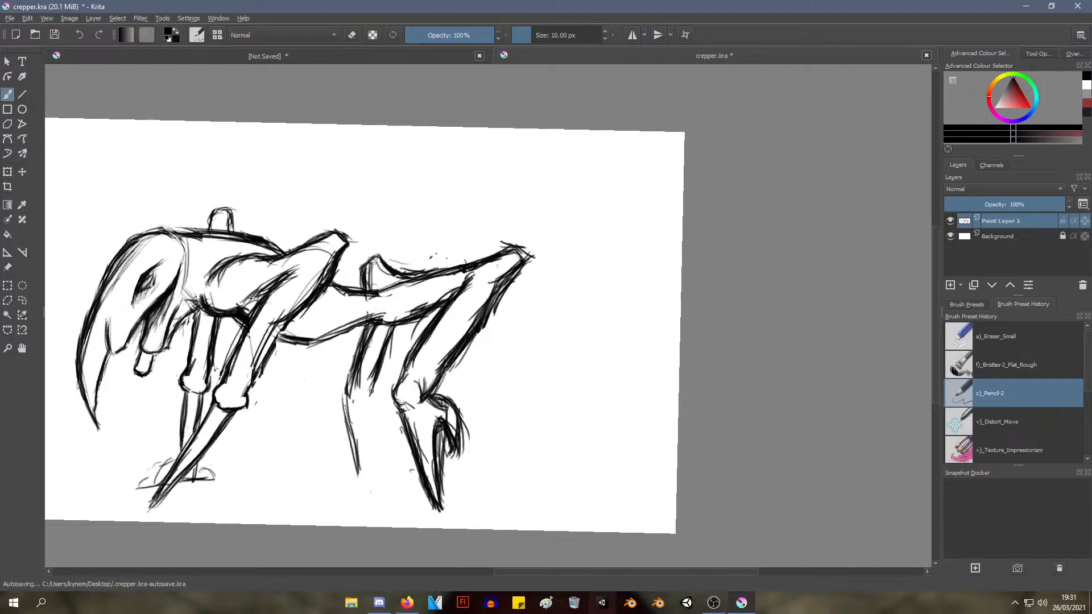
pyautogui.moveTo(369, 389)
pyautogui.mouseDown()
pyautogui.moveTo(389, 410)
pyautogui.moveTo(371, 390)
pyautogui.moveTo(388, 423)
pyautogui.moveTo(388, 412)
pyautogui.moveTo(388, 432)
pyautogui.moveTo(367, 417)
pyautogui.moveTo(378, 435)
pyautogui.moveTo(380, 402)
pyautogui.moveTo(389, 433)
pyautogui.moveTo(366, 413)
pyautogui.moveTo(370, 452)
pyautogui.mouseUp()
pyautogui.moveTo(367, 412)
pyautogui.mouseDown()
pyautogui.moveTo(370, 471)
pyautogui.moveTo(361, 435)
pyautogui.moveTo(373, 478)
pyautogui.mouseUp()
pyautogui.moveTo(377, 432)
pyautogui.mouseDown()
pyautogui.moveTo(356, 473)
pyautogui.moveTo(363, 464)
pyautogui.moveTo(375, 478)
pyautogui.moveTo(366, 437)
pyautogui.mouseUp()
pyautogui.moveTo(351, 396); pyautogui.dragTo(346, 442)
pyautogui.moveTo(347, 438); pyautogui.dragTo(354, 453)
pyautogui.moveTo(348, 394); pyautogui.dragTo(344, 445)
pyautogui.moveTo(351, 397); pyautogui.dragTo(357, 449)
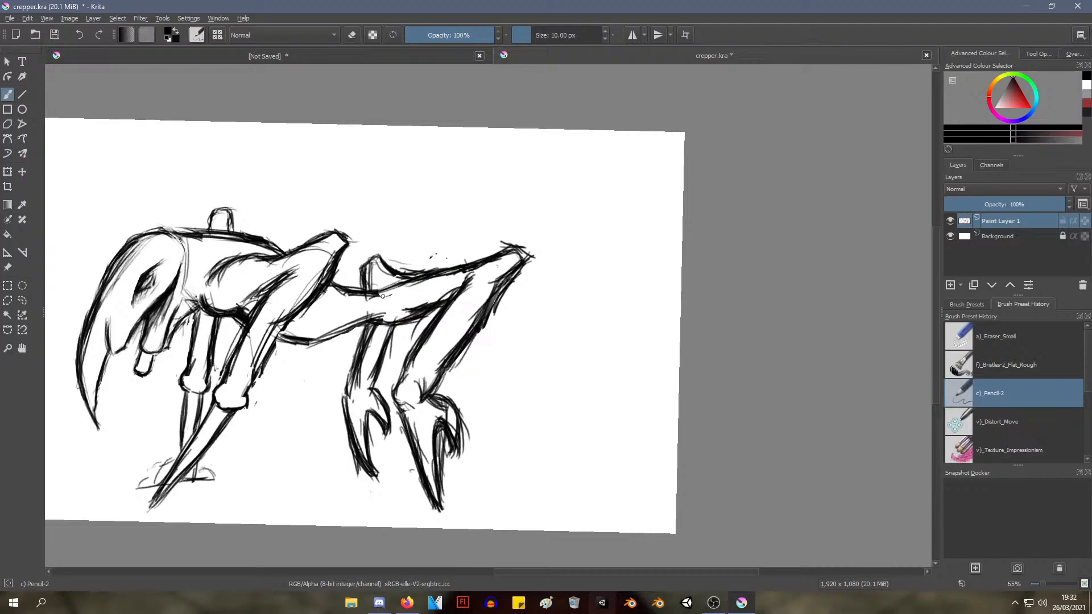
# Thicken the outline of the far hind leg's raised joint above the back and join it to the body
pyautogui.moveTo(386, 267)
pyautogui.mouseDown()
pyautogui.moveTo(408, 286)
pyautogui.moveTo(392, 273)
pyautogui.moveTo(397, 290)
pyautogui.moveTo(372, 282)
pyautogui.moveTo(392, 316)
pyautogui.mouseUp()
pyautogui.rightClick(447, 277)
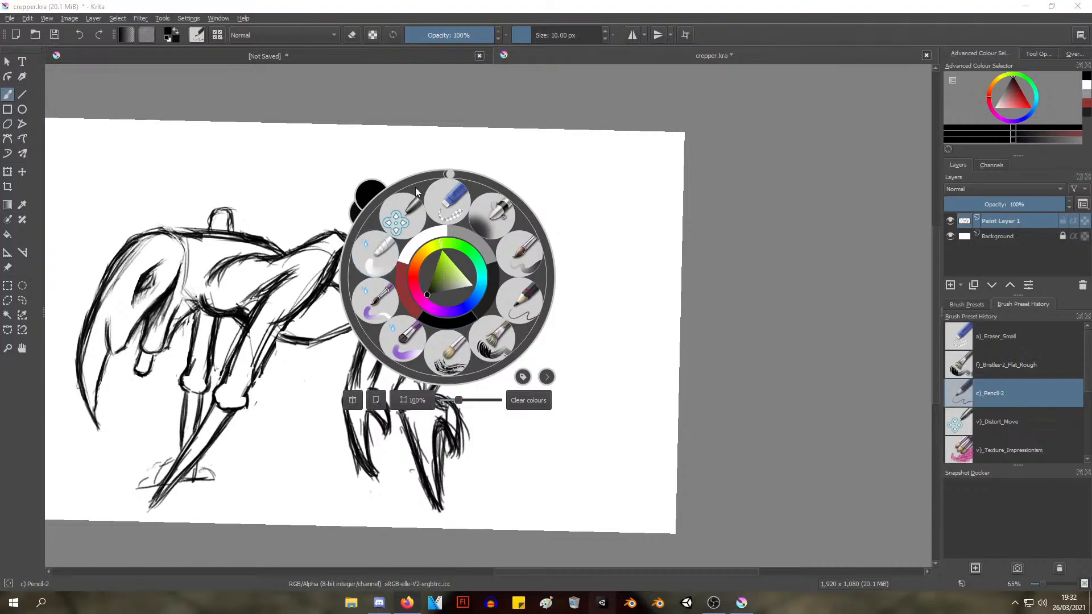
pyautogui.click(620, 208)
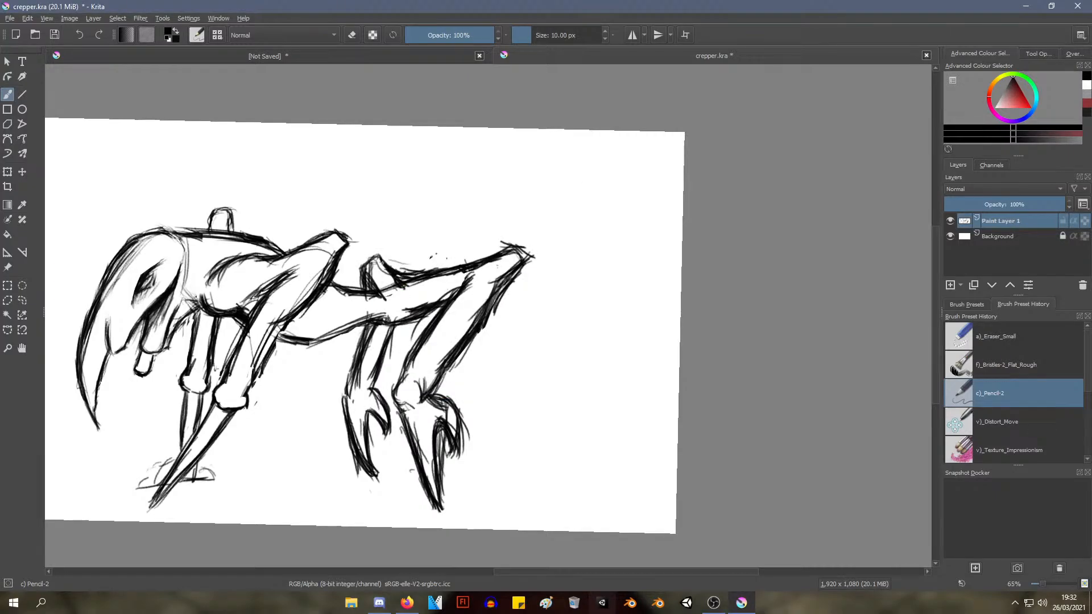
pyautogui.moveTo(365, 275)
pyautogui.mouseDown()
pyautogui.moveTo(373, 292)
pyautogui.moveTo(364, 256)
pyautogui.moveTo(384, 262)
pyautogui.mouseUp()
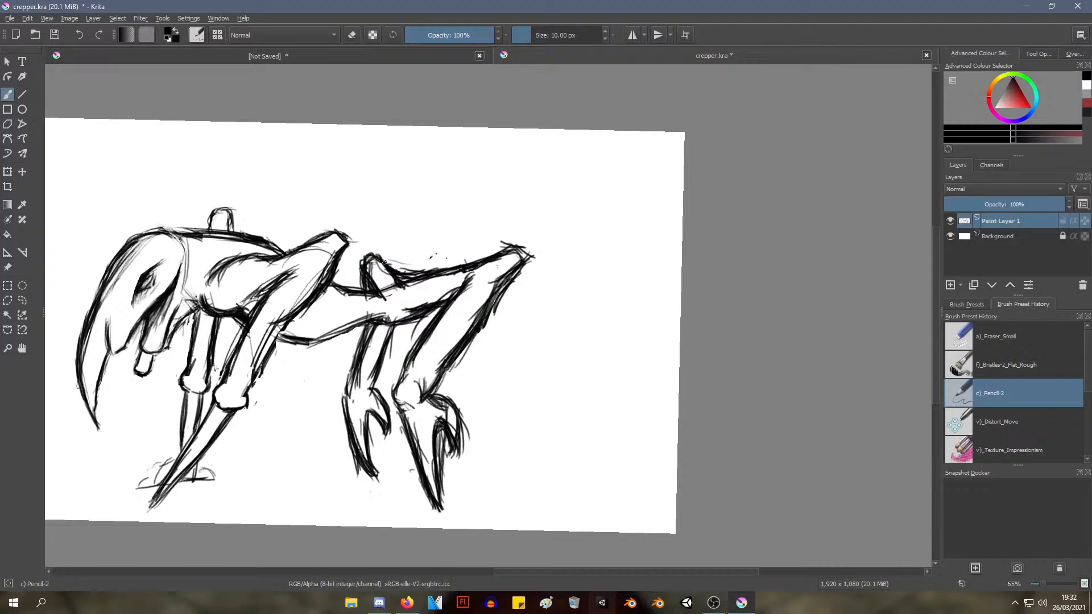
# Erase the rear edge of the near hind leg between the raised upper joint and the lower joint
pyautogui.rightClick(445, 230)
pyautogui.click(446, 161)
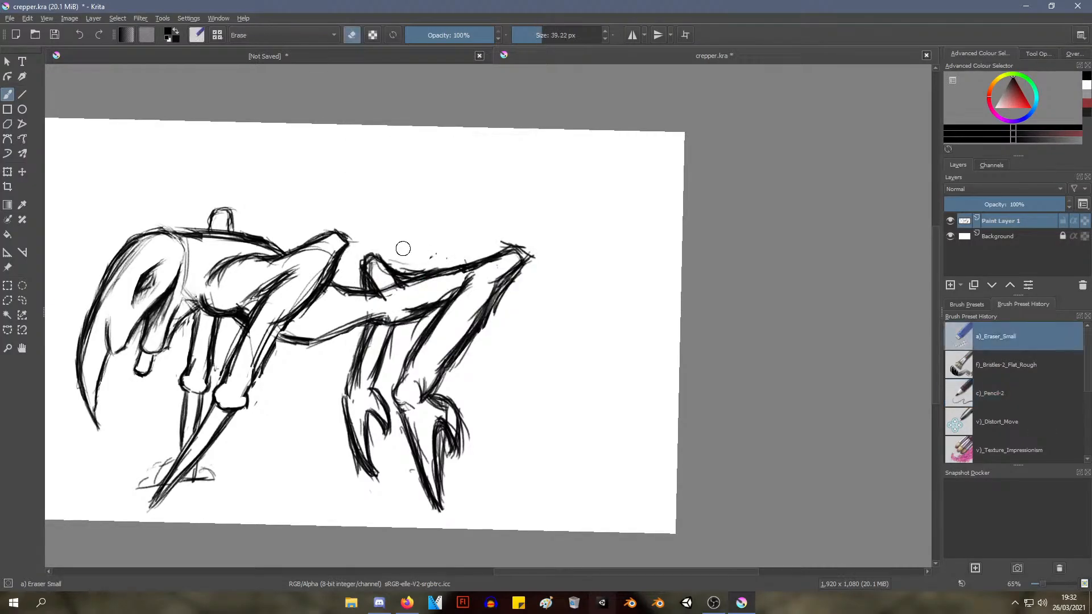
pyautogui.moveTo(403, 249)
pyautogui.mouseDown()
pyautogui.moveTo(416, 266)
pyautogui.moveTo(400, 258)
pyautogui.moveTo(405, 271)
pyautogui.moveTo(433, 257)
pyautogui.mouseUp()
pyautogui.moveTo(500, 224)
pyautogui.mouseDown()
pyautogui.moveTo(449, 360)
pyautogui.moveTo(489, 235)
pyautogui.moveTo(459, 290)
pyautogui.moveTo(480, 196)
pyautogui.mouseUp()
pyautogui.moveTo(526, 251); pyautogui.dragTo(480, 324)
pyautogui.moveTo(516, 268)
pyautogui.mouseDown()
pyautogui.moveTo(508, 301)
pyautogui.moveTo(497, 297)
pyautogui.moveTo(462, 363)
pyautogui.moveTo(453, 344)
pyautogui.moveTo(472, 323)
pyautogui.moveTo(453, 364)
pyautogui.moveTo(404, 405)
pyautogui.moveTo(449, 342)
pyautogui.mouseUp()
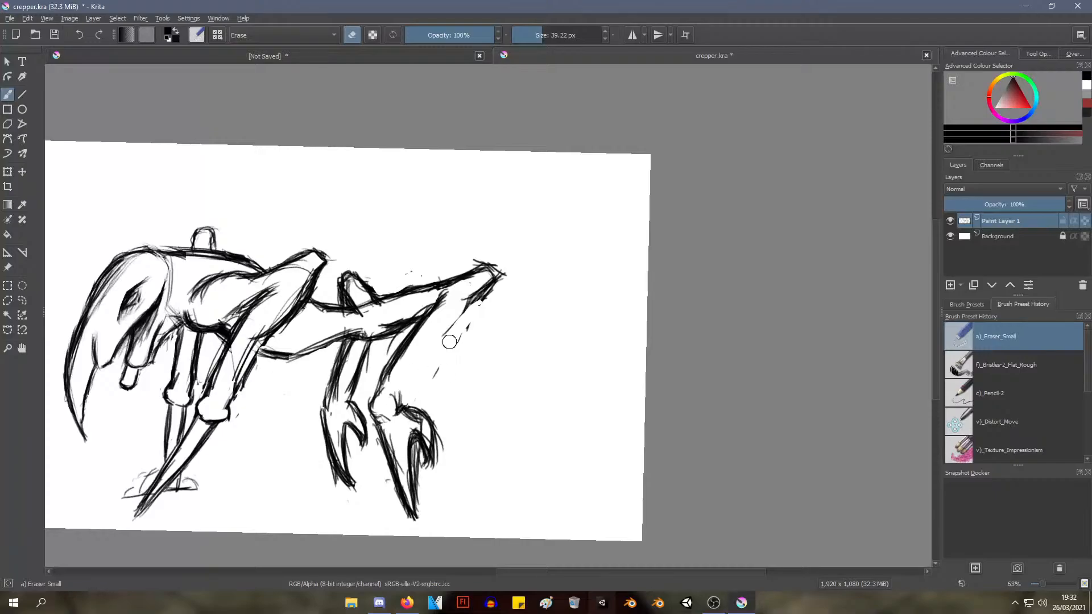
# Redraw the near hind leg's rear edge with Pencil-2 as a slimmer line from the upper to the lower joint
pyautogui.rightClick(438, 267)
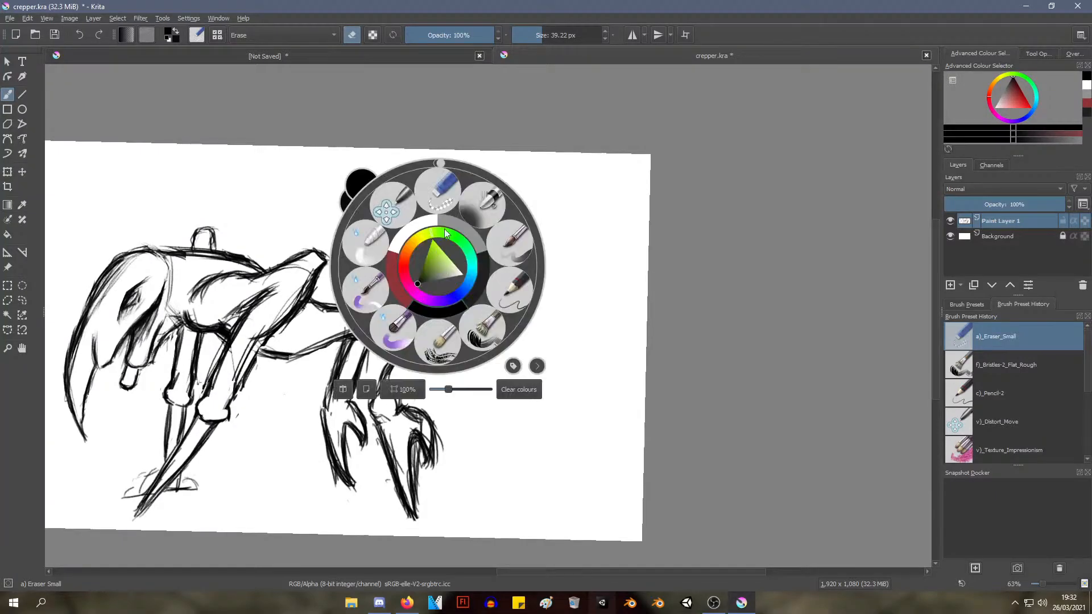
pyautogui.click(506, 252)
pyautogui.moveTo(429, 353)
pyautogui.mouseDown()
pyautogui.moveTo(450, 291)
pyautogui.moveTo(420, 369)
pyautogui.mouseUp()
pyautogui.moveTo(482, 301); pyautogui.dragTo(404, 394)
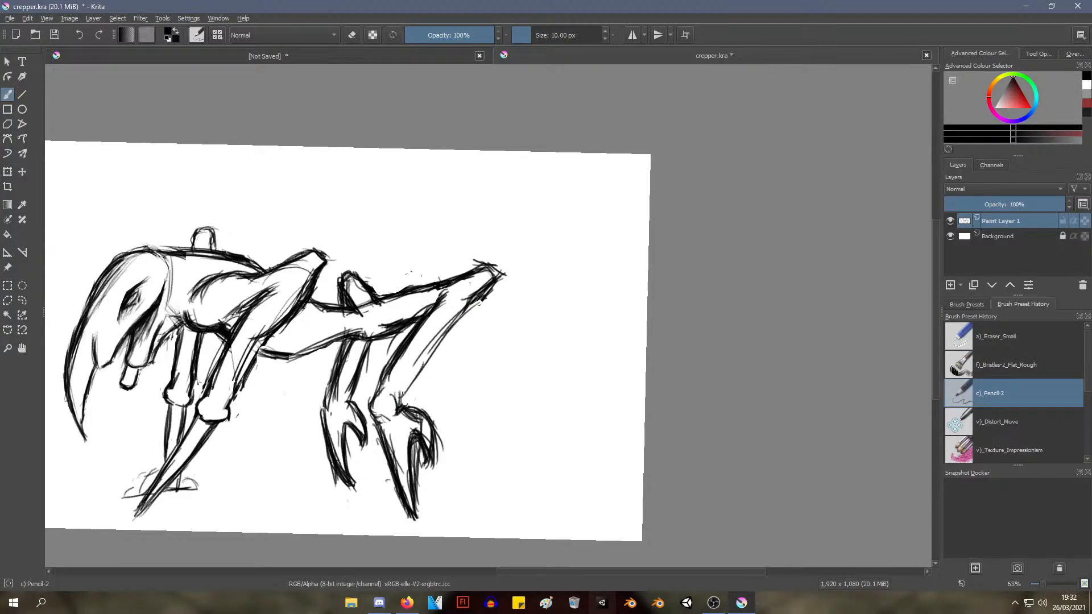
pyautogui.moveTo(442, 329); pyautogui.dragTo(401, 397)
pyautogui.moveTo(457, 310); pyautogui.dragTo(402, 391)
pyautogui.moveTo(479, 294); pyautogui.dragTo(415, 389)
pyautogui.moveTo(446, 332); pyautogui.dragTo(412, 387)
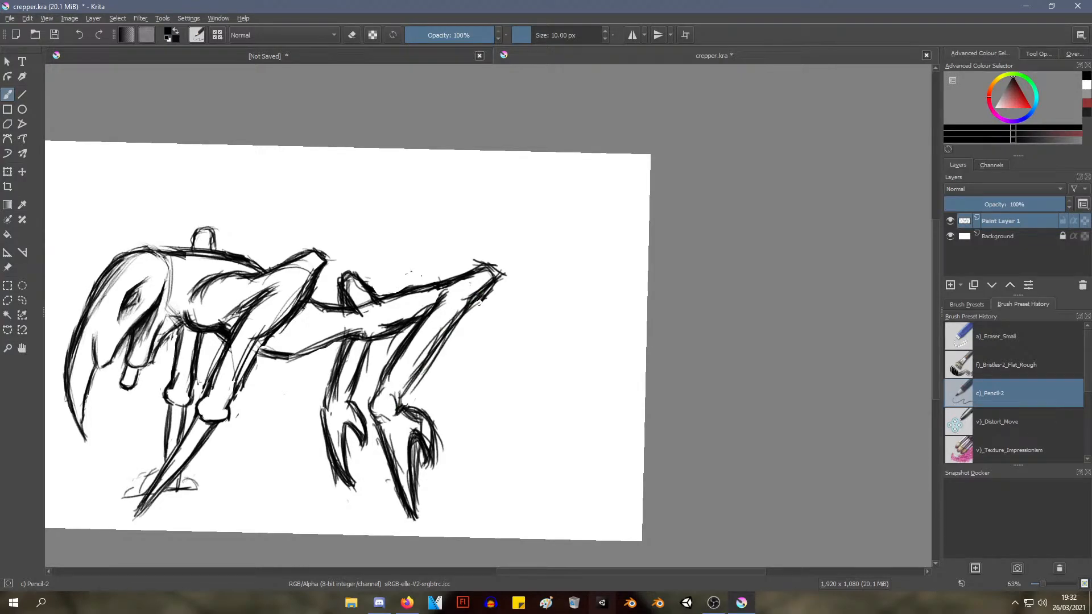
# Undo the last two strokes and darken the slimmer rear edge down to the lower joint with fresh strokes
pyautogui.hotkey('ctrl', 'z')
pyautogui.hotkey('ctrl', 'z')
pyautogui.moveTo(474, 300); pyautogui.dragTo(406, 391)
pyautogui.moveTo(435, 339); pyautogui.dragTo(393, 398)
pyautogui.moveTo(462, 318); pyautogui.dragTo(423, 362)
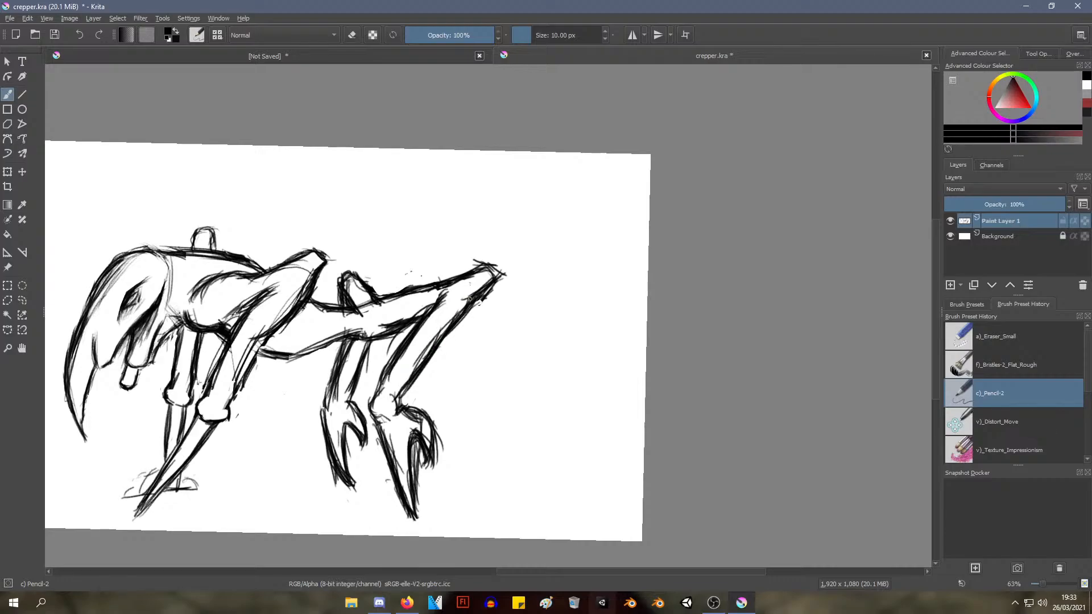
pyautogui.moveTo(477, 296); pyautogui.dragTo(434, 355)
# Erase the dark strokes inside the base of the near hind leg's spur with the Eraser Small brush
pyautogui.moveTo(414, 340)
pyautogui.mouseDown()
pyautogui.moveTo(376, 456)
pyautogui.moveTo(411, 332)
pyautogui.moveTo(420, 349)
pyautogui.moveTo(405, 395)
pyautogui.moveTo(416, 349)
pyautogui.moveTo(413, 357)
pyautogui.mouseUp()
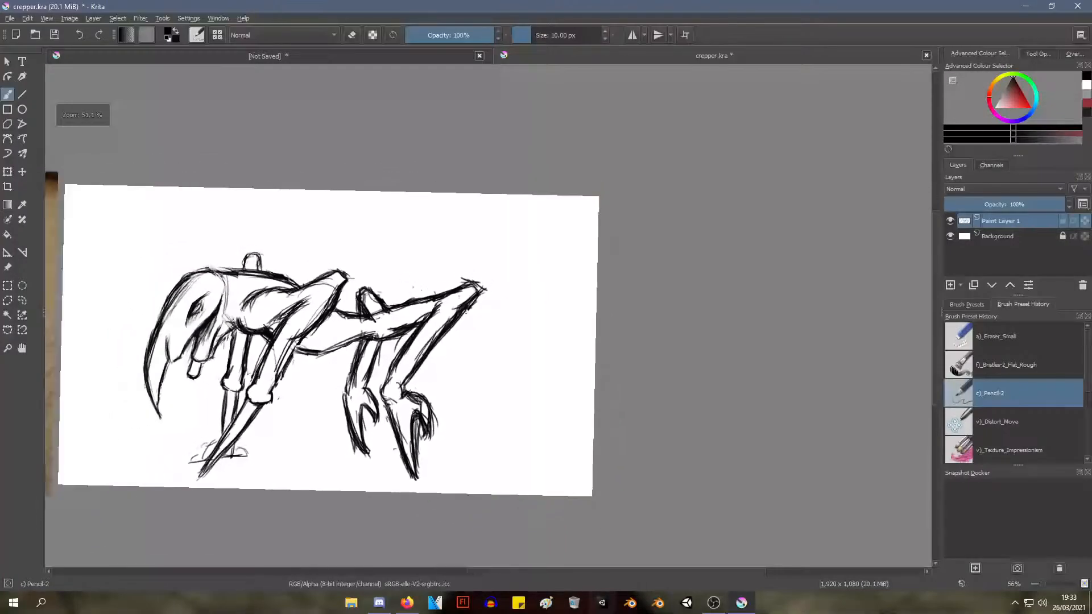
pyautogui.moveTo(396, 396); pyautogui.dragTo(390, 438)
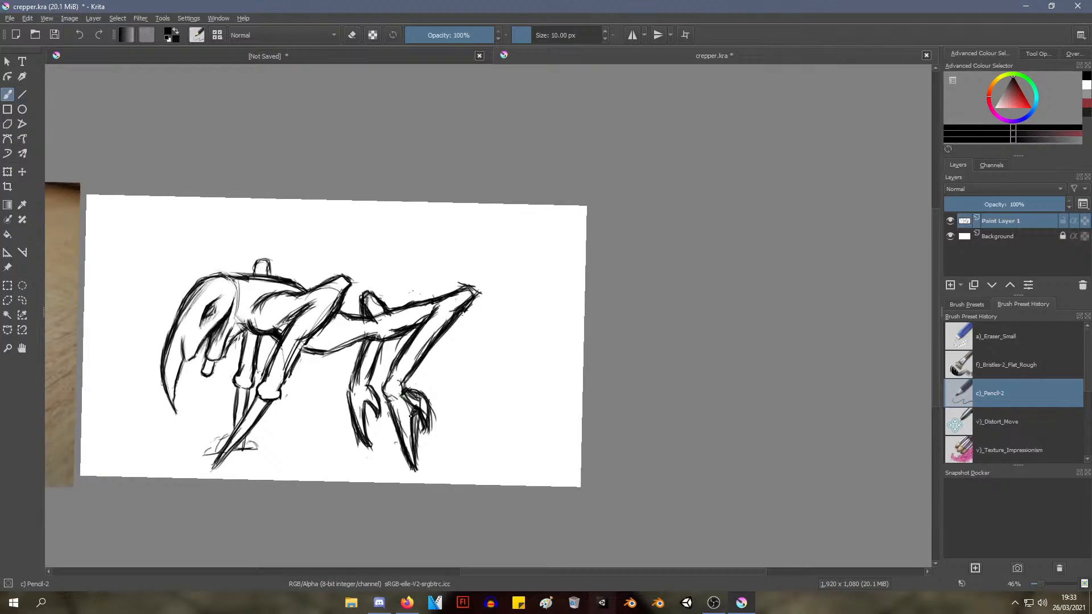
pyautogui.moveTo(410, 405); pyautogui.dragTo(407, 426)
pyautogui.moveTo(394, 408); pyautogui.dragTo(392, 353)
pyautogui.rightClick(389, 359)
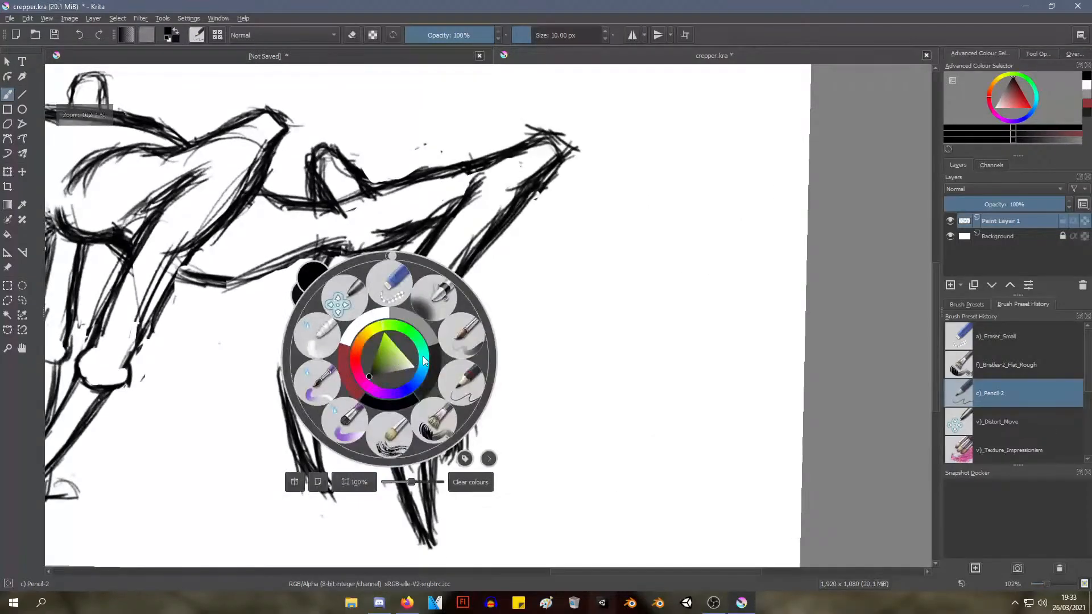
pyautogui.click(397, 286)
pyautogui.moveTo(420, 391)
pyautogui.mouseDown()
pyautogui.moveTo(405, 369)
pyautogui.moveTo(453, 384)
pyautogui.moveTo(439, 393)
pyautogui.moveTo(408, 363)
pyautogui.mouseUp()
pyautogui.keyDown('ctrl'); pyautogui.rightClick(401, 283); pyautogui.keyUp('ctrl')
pyautogui.keyDown('ctrl'); pyautogui.rightClick(419, 352); pyautogui.keyUp('ctrl')
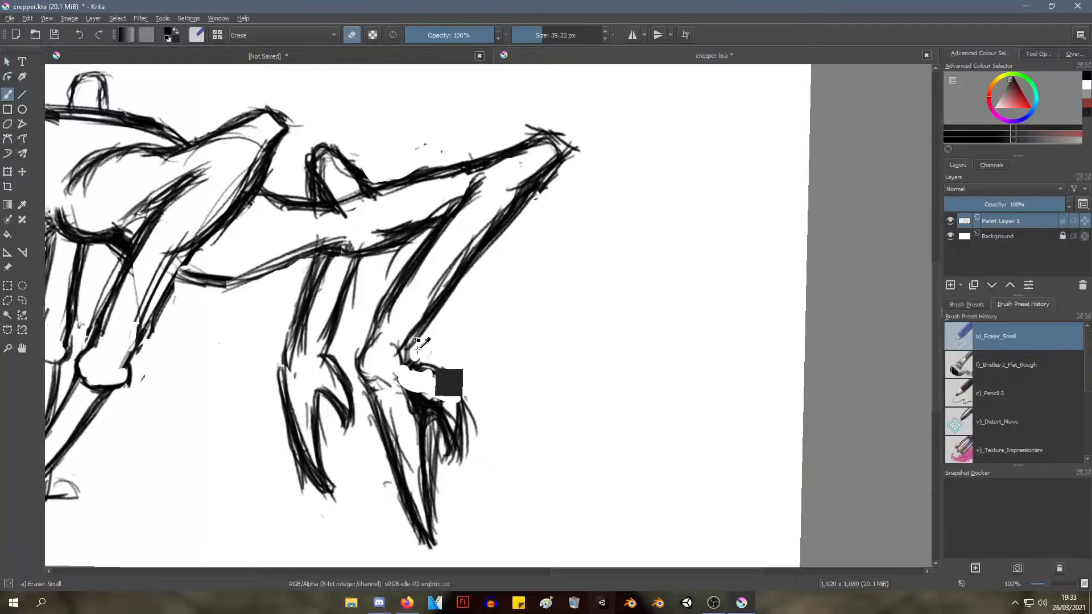
pyautogui.moveTo(411, 303); pyautogui.dragTo(410, 303)
# Return to the Pencil-2 brush and examine the reworked hind legs against the creature's overall proportions
pyautogui.rightClick(414, 305)
pyautogui.click(492, 325)
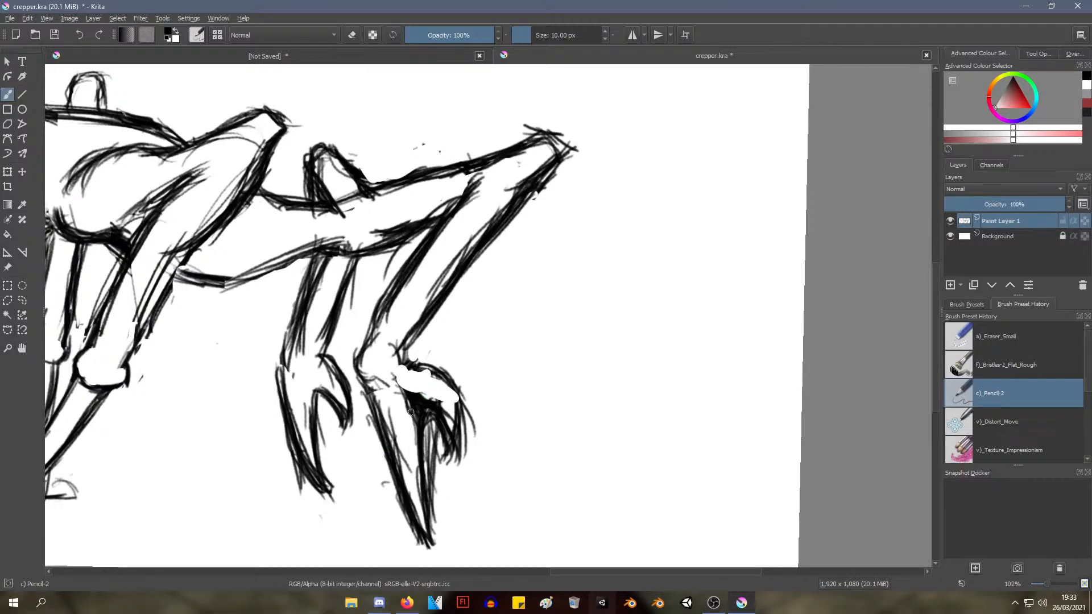
pyautogui.moveTo(398, 331); pyautogui.dragTo(419, 400)
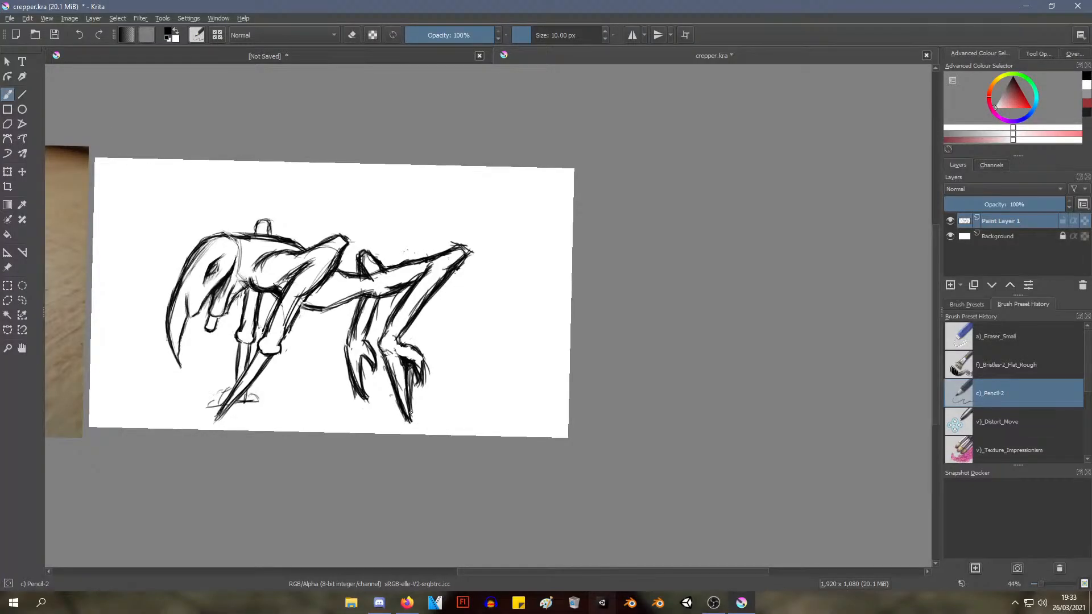
pyautogui.moveTo(395, 377)
pyautogui.mouseDown()
pyautogui.moveTo(389, 392)
pyautogui.moveTo(381, 378)
pyautogui.mouseUp()
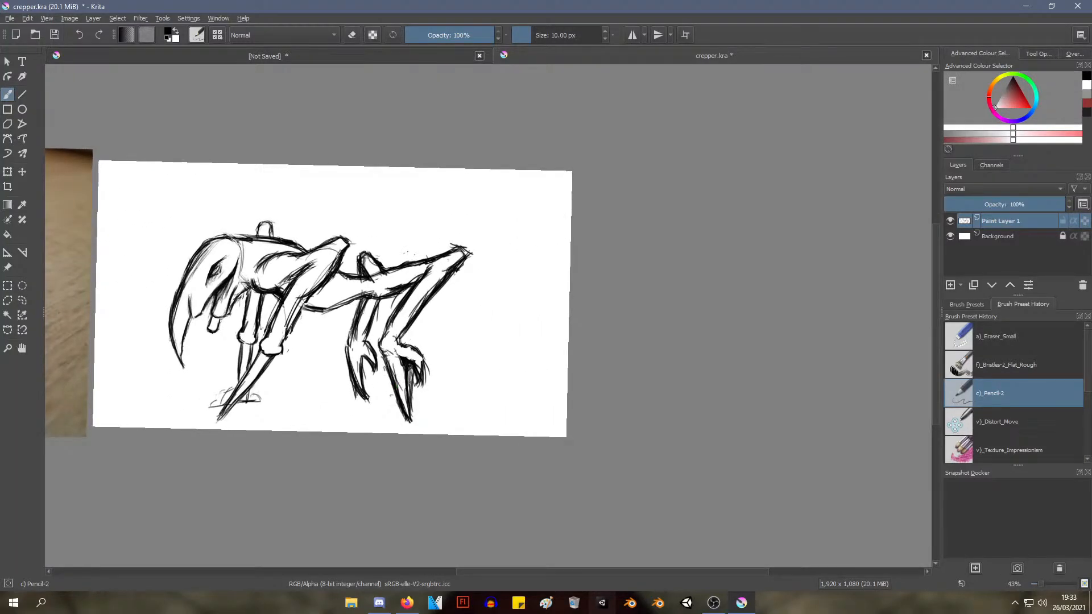
pyautogui.rightClick(389, 354)
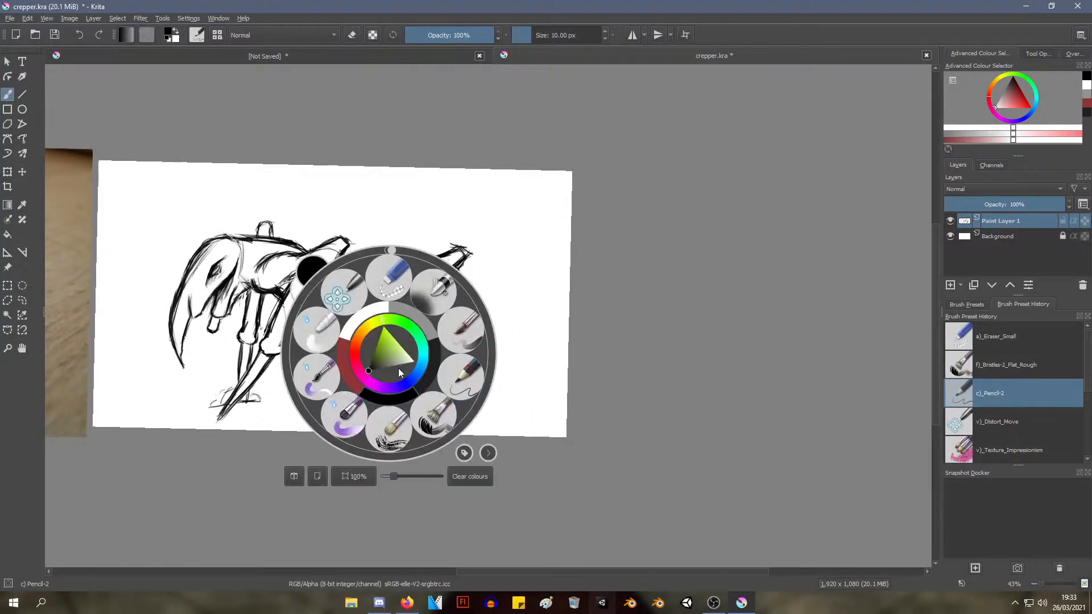
pyautogui.click(473, 374)
pyautogui.moveTo(375, 331); pyautogui.dragTo(386, 290)
pyautogui.moveTo(382, 351)
pyautogui.mouseDown()
pyautogui.moveTo(393, 336)
pyautogui.moveTo(373, 416)
pyautogui.mouseUp()
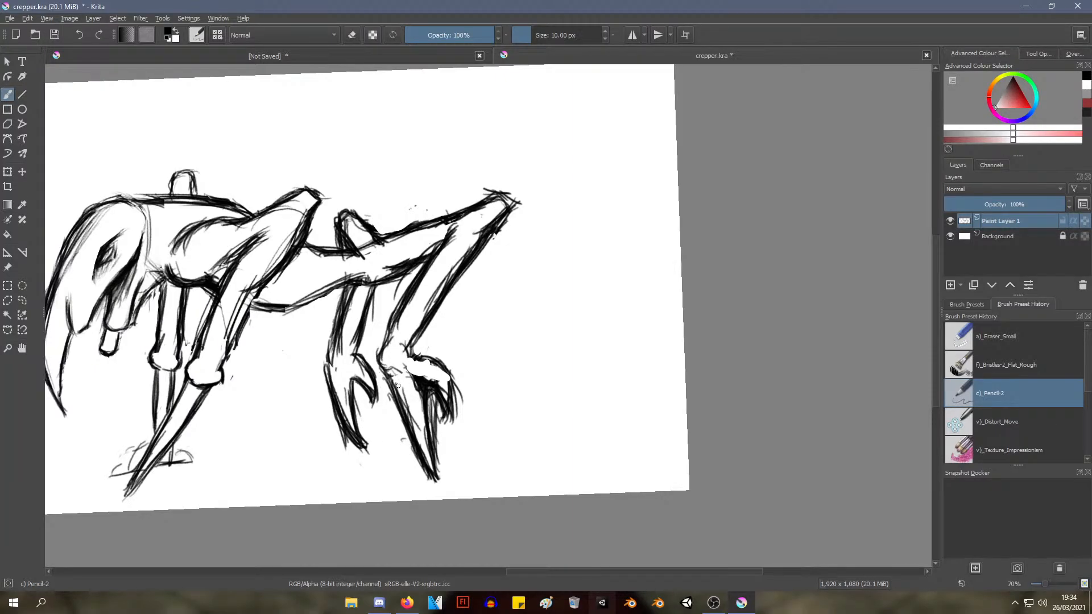
pyautogui.rightClick(424, 306)
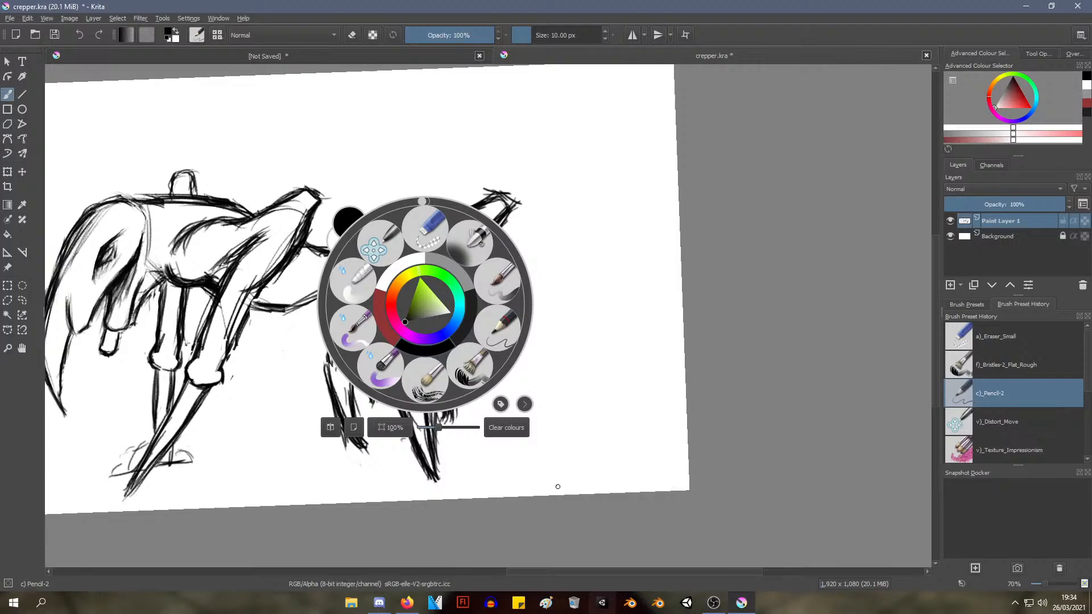
# Try a light Pencil-2 line behind the near hind leg as an alternative rear contour
pyautogui.click(500, 330)
pyautogui.moveTo(431, 373)
pyautogui.mouseDown()
pyautogui.moveTo(411, 451)
pyautogui.moveTo(424, 358)
pyautogui.mouseUp()
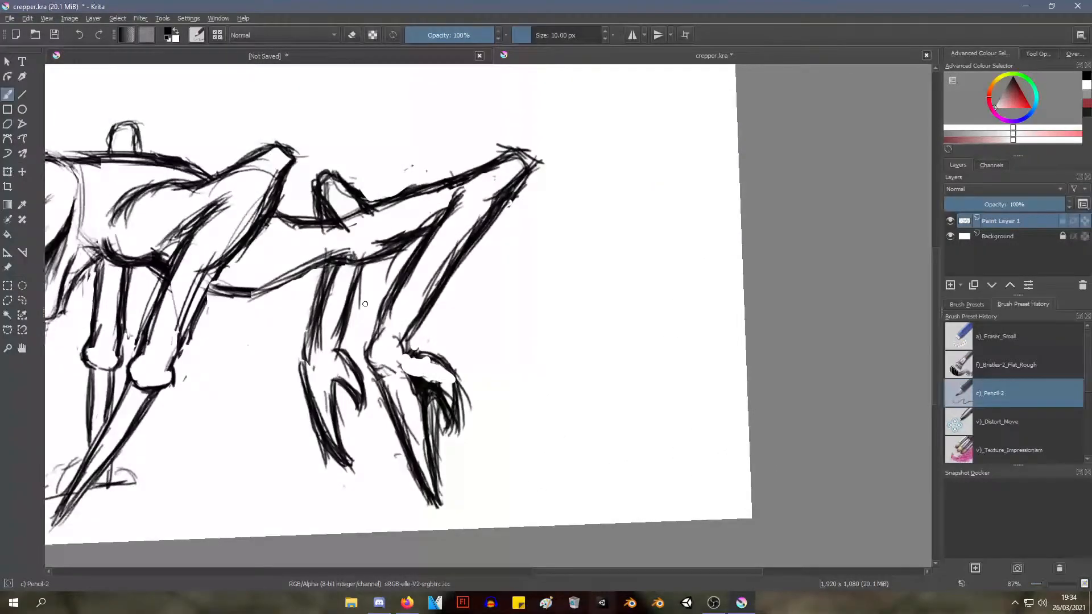
pyautogui.moveTo(329, 262)
pyautogui.mouseDown()
pyautogui.moveTo(326, 342)
pyautogui.moveTo(373, 232)
pyautogui.moveTo(430, 233)
pyautogui.moveTo(403, 232)
pyautogui.moveTo(421, 233)
pyautogui.moveTo(427, 254)
pyautogui.moveTo(398, 311)
pyautogui.mouseUp()
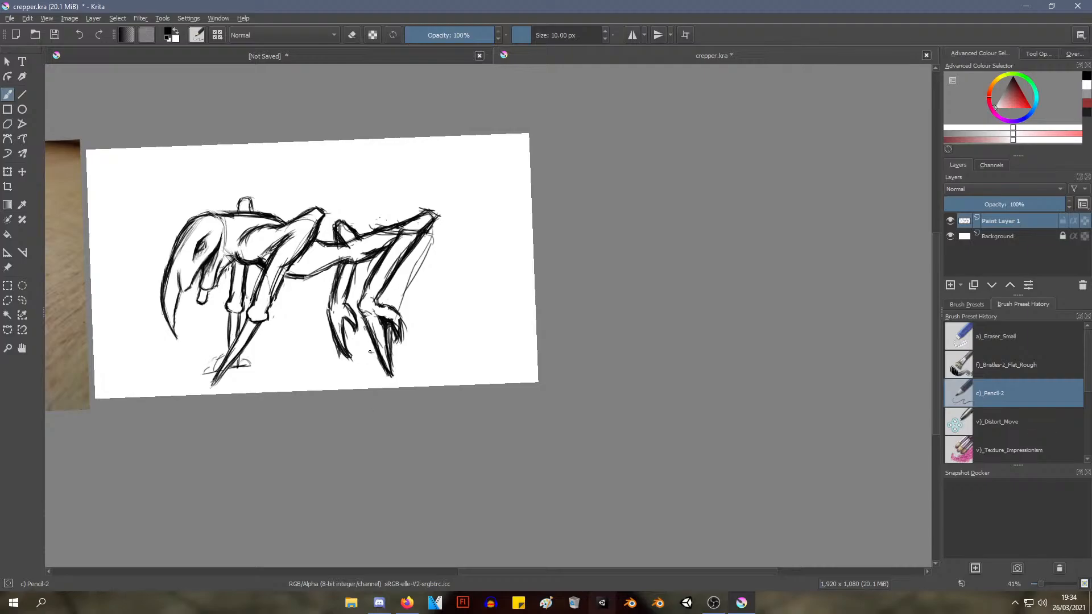
# Erase both hind legs, their spurs and the rear spike with the Eraser Small brush, leaving only the slim waist behind the body
pyautogui.rightClick(407, 207)
pyautogui.click(407, 142)
pyautogui.moveTo(392, 287)
pyautogui.mouseDown()
pyautogui.moveTo(398, 245)
pyautogui.moveTo(412, 250)
pyautogui.moveTo(377, 300)
pyautogui.moveTo(366, 283)
pyautogui.moveTo(387, 255)
pyautogui.moveTo(363, 303)
pyautogui.moveTo(381, 370)
pyautogui.moveTo(345, 300)
pyautogui.moveTo(331, 327)
pyautogui.moveTo(341, 270)
pyautogui.mouseUp()
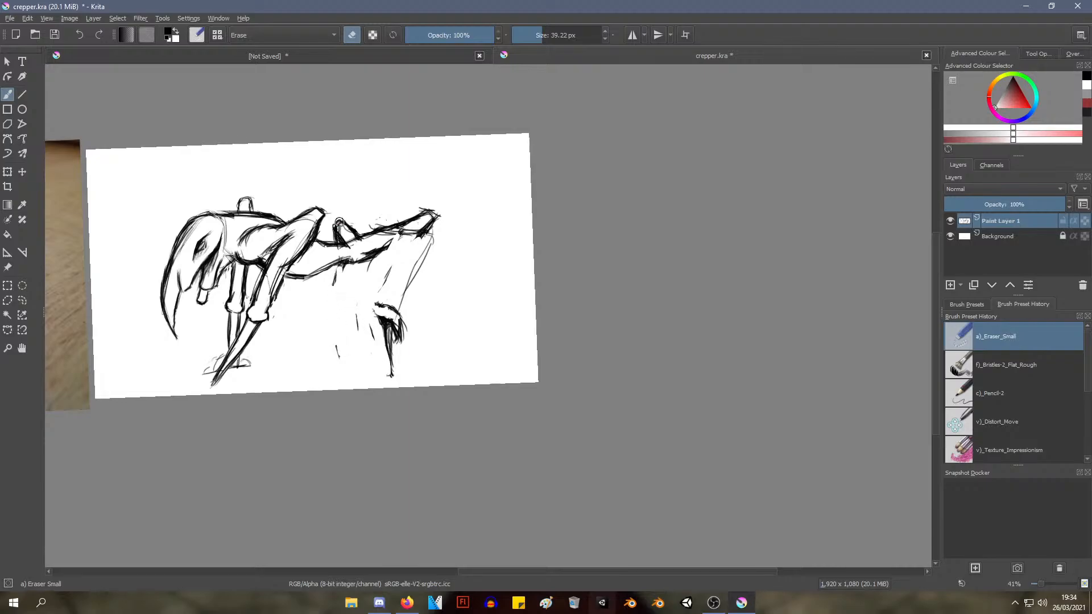
pyautogui.moveTo(339, 221)
pyautogui.mouseDown()
pyautogui.moveTo(341, 242)
pyautogui.moveTo(359, 230)
pyautogui.moveTo(336, 223)
pyautogui.moveTo(351, 234)
pyautogui.moveTo(407, 232)
pyautogui.moveTo(405, 253)
pyautogui.moveTo(422, 230)
pyautogui.moveTo(417, 244)
pyautogui.mouseUp()
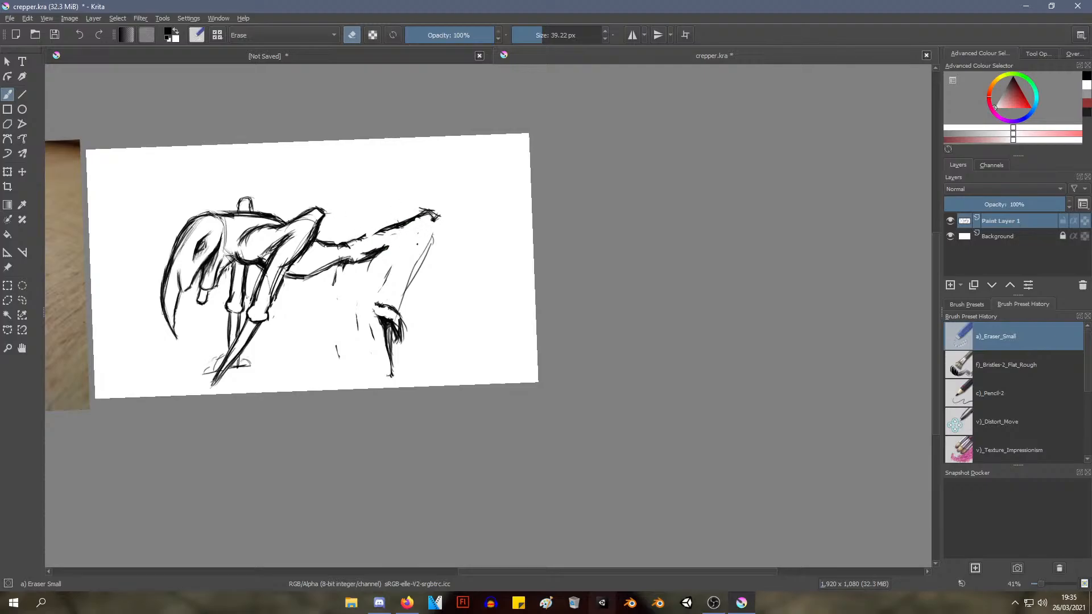
pyautogui.moveTo(336, 334)
pyautogui.mouseDown()
pyautogui.moveTo(363, 269)
pyautogui.moveTo(335, 272)
pyautogui.moveTo(359, 260)
pyautogui.moveTo(362, 285)
pyautogui.moveTo(362, 238)
pyautogui.moveTo(376, 239)
pyautogui.moveTo(368, 270)
pyautogui.mouseUp()
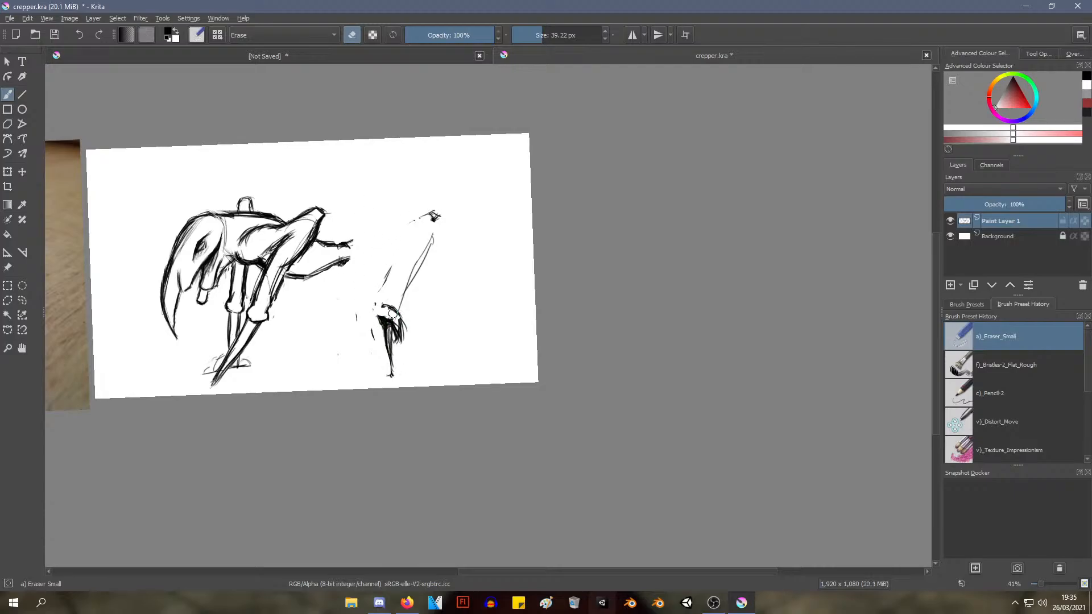
pyautogui.moveTo(406, 295)
pyautogui.mouseDown()
pyautogui.moveTo(365, 349)
pyautogui.moveTo(350, 345)
pyautogui.moveTo(335, 366)
pyautogui.moveTo(353, 316)
pyautogui.moveTo(378, 289)
pyautogui.moveTo(389, 342)
pyautogui.moveTo(395, 350)
pyautogui.moveTo(408, 337)
pyautogui.moveTo(401, 244)
pyautogui.moveTo(434, 188)
pyautogui.mouseUp()
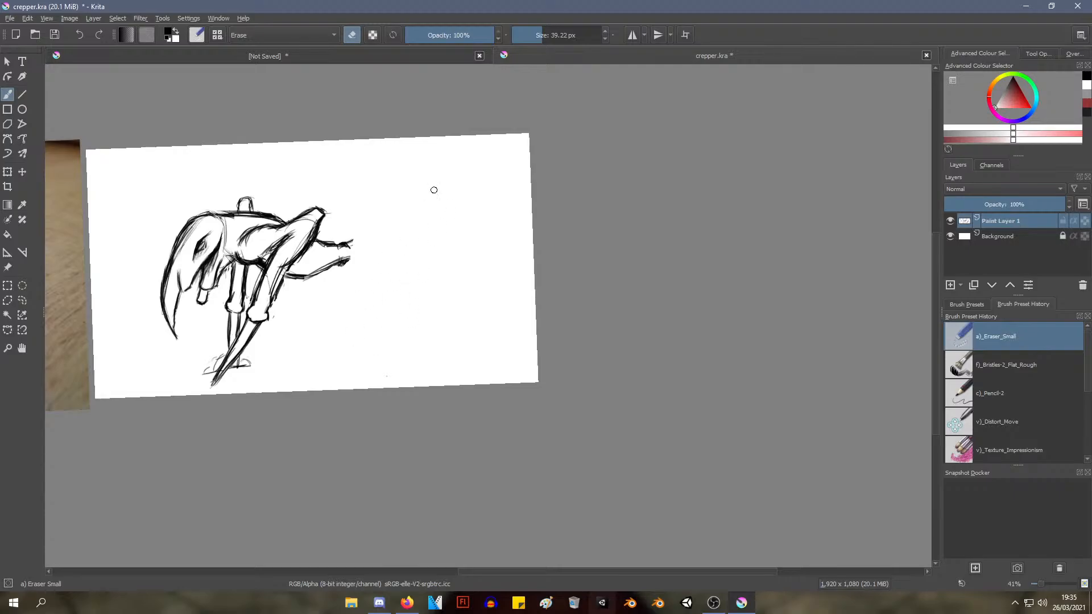
# Switch to the Pencil-2 brush and try a first light stroke for a new hind limb behind the waist
pyautogui.rightClick(464, 227)
pyautogui.click(533, 250)
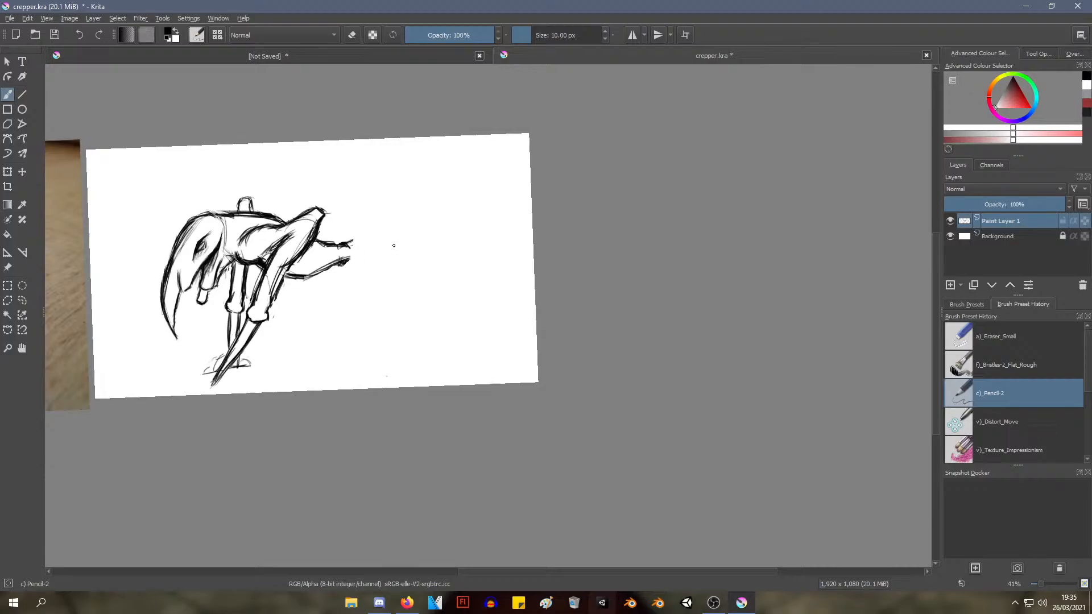
pyautogui.moveTo(372, 235)
pyautogui.mouseDown()
pyautogui.moveTo(391, 223)
pyautogui.moveTo(416, 238)
pyautogui.moveTo(398, 218)
pyautogui.moveTo(405, 245)
pyautogui.mouseUp()
pyautogui.hotkey('ctrl', 'z')
# Try sketching a short thigh segment with a rounded front end, slightly apart from the waist
pyautogui.hotkey('ctrl', 'z')
# Try several slanted and tapering lower-leg lines hanging from the rear end of the short thigh
pyautogui.hotkey('ctrl', 'z')
pyautogui.hotkey('ctrl', 'z')
pyautogui.moveTo(379, 232); pyautogui.dragTo(436, 256)
pyautogui.moveTo(413, 249)
pyautogui.mouseDown()
pyautogui.moveTo(437, 257)
pyautogui.moveTo(427, 249)
pyautogui.mouseUp()
pyautogui.moveTo(386, 238)
pyautogui.mouseDown()
pyautogui.moveTo(410, 251)
pyautogui.moveTo(393, 239)
pyautogui.mouseUp()
pyautogui.hotkey('ctrl', 'z')
pyautogui.hotkey('ctrl', 'z')
pyautogui.hotkey('ctrl', 'z')
pyautogui.hotkey('ctrl', 'z')
pyautogui.hotkey('ctrl', 'z')
pyautogui.moveTo(420, 250); pyautogui.dragTo(398, 316)
pyautogui.moveTo(414, 246); pyautogui.dragTo(400, 309)
pyautogui.hotkey('ctrl', 'z')
pyautogui.hotkey('ctrl', 'z')
pyautogui.moveTo(419, 249)
pyautogui.mouseDown()
pyautogui.moveTo(402, 264)
pyautogui.moveTo(414, 269)
pyautogui.moveTo(405, 291)
pyautogui.mouseUp()
pyautogui.hotkey('ctrl', 'z')
pyautogui.moveTo(421, 250); pyautogui.dragTo(391, 318)
pyautogui.moveTo(418, 274)
pyautogui.mouseDown()
pyautogui.moveTo(384, 307)
pyautogui.moveTo(385, 334)
pyautogui.mouseUp()
pyautogui.moveTo(401, 252); pyautogui.dragTo(391, 316)
pyautogui.moveTo(400, 252); pyautogui.dragTo(379, 337)
pyautogui.moveTo(391, 260); pyautogui.dragTo(381, 334)
pyautogui.hotkey('ctrl', 'z')
pyautogui.hotkey('ctrl', 'z')
pyautogui.hotkey('ctrl', 'z')
pyautogui.hotkey('ctrl', 'z')
pyautogui.hotkey('ctrl', 'z')
# Try a pair of downward-tapering leg shapes below the short thigh, replacing the first with a shape placed closer to the waist
pyautogui.moveTo(383, 230)
pyautogui.mouseDown()
pyautogui.moveTo(373, 252)
pyautogui.moveTo(420, 250)
pyautogui.moveTo(392, 259)
pyautogui.moveTo(386, 295)
pyautogui.mouseUp()
pyautogui.moveTo(385, 253); pyautogui.dragTo(401, 336)
pyautogui.moveTo(404, 256)
pyautogui.mouseDown()
pyautogui.moveTo(385, 335)
pyautogui.moveTo(410, 267)
pyautogui.moveTo(405, 312)
pyautogui.mouseUp()
pyautogui.moveTo(415, 253)
pyautogui.mouseDown()
pyautogui.moveTo(406, 345)
pyautogui.moveTo(394, 334)
pyautogui.mouseUp()
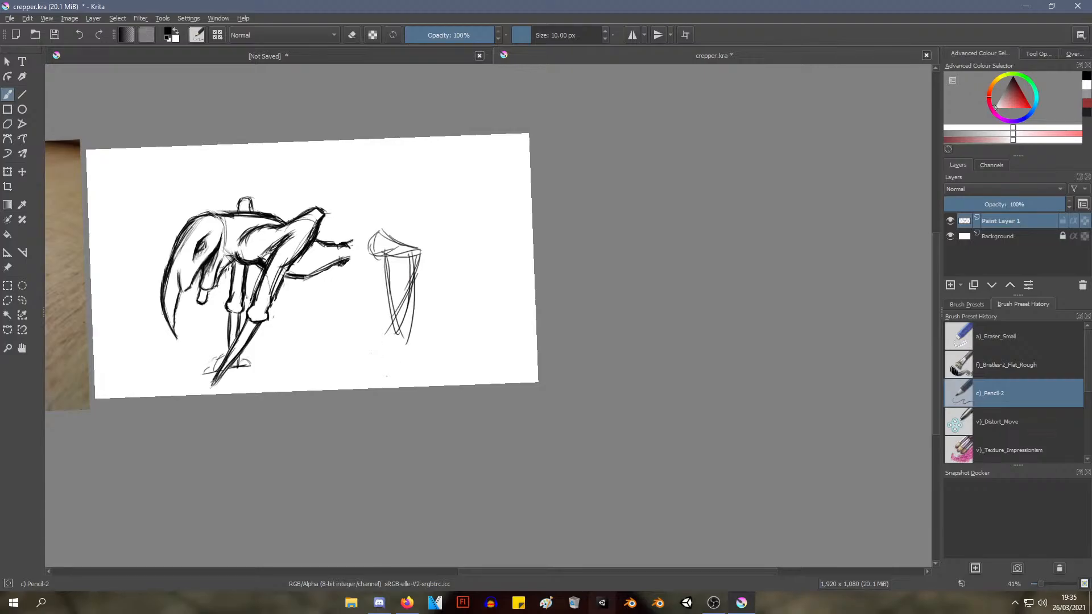
pyautogui.hotkey('ctrl', 'z')
pyautogui.hotkey('ctrl', 'z')
pyautogui.hotkey('ctrl', 'z')
pyautogui.hotkey('ctrl', 'z')
pyautogui.moveTo(387, 252)
pyautogui.mouseDown()
pyautogui.moveTo(383, 316)
pyautogui.moveTo(373, 266)
pyautogui.moveTo(383, 325)
pyautogui.mouseUp()
pyautogui.moveTo(376, 256); pyautogui.dragTo(387, 329)
pyautogui.moveTo(412, 247); pyautogui.dragTo(400, 319)
pyautogui.moveTo(412, 252); pyautogui.dragTo(392, 323)
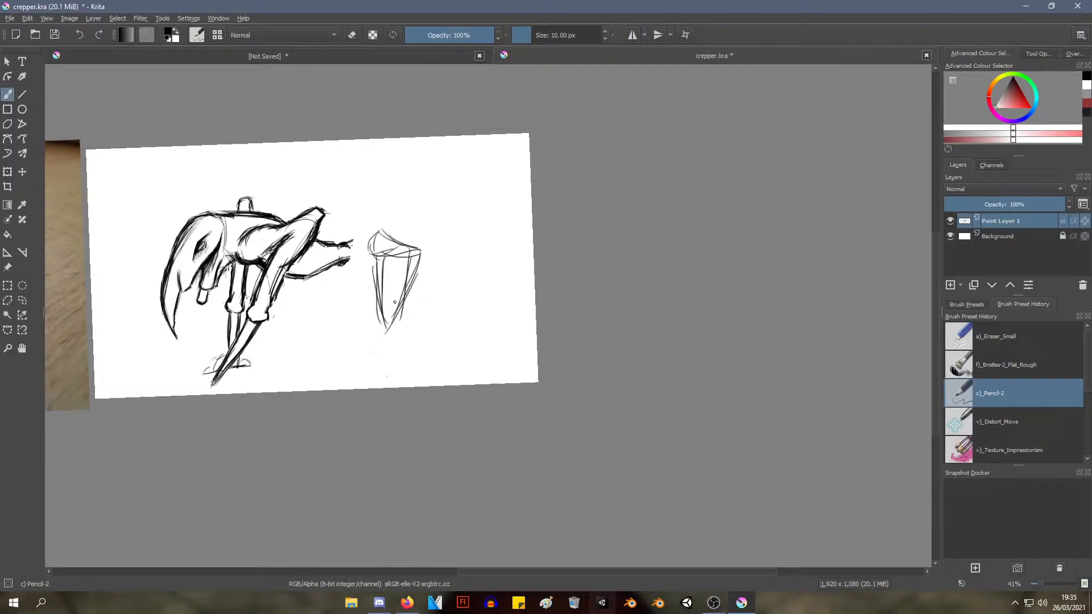
# Undo all strokes of the short thigh and its tapering lower leg
pyautogui.hotkey('ctrl', 'z')
pyautogui.hotkey('ctrl', 'z')
pyautogui.hotkey('ctrl', 'z')
pyautogui.hotkey('ctrl', 'z')
pyautogui.hotkey('ctrl', 'z')
pyautogui.hotkey('ctrl', 'z')
pyautogui.hotkey('ctrl', 'z')
pyautogui.hotkey('ctrl', 'z')
pyautogui.hotkey('ctrl', 'z')
pyautogui.hotkey('ctrl', 'z')
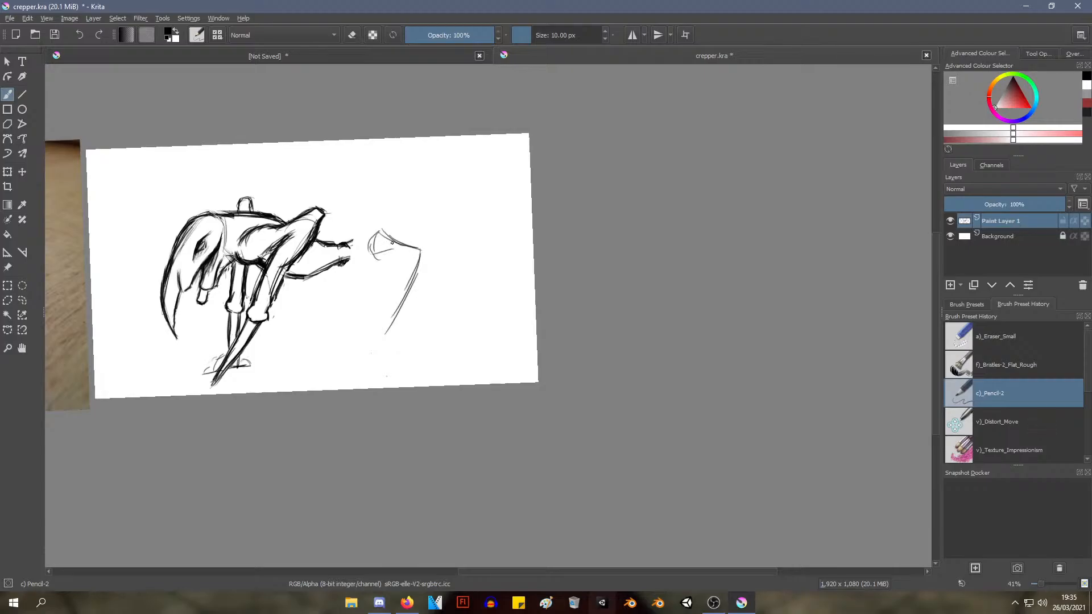
pyautogui.hotkey('ctrl', 'z')
pyautogui.hotkey('ctrl', 'z')
pyautogui.hotkey('ctrl', 'z')
pyautogui.hotkey('ctrl', 'z')
pyautogui.hotkey('ctrl', 'z')
pyautogui.hotkey('ctrl', 'z')
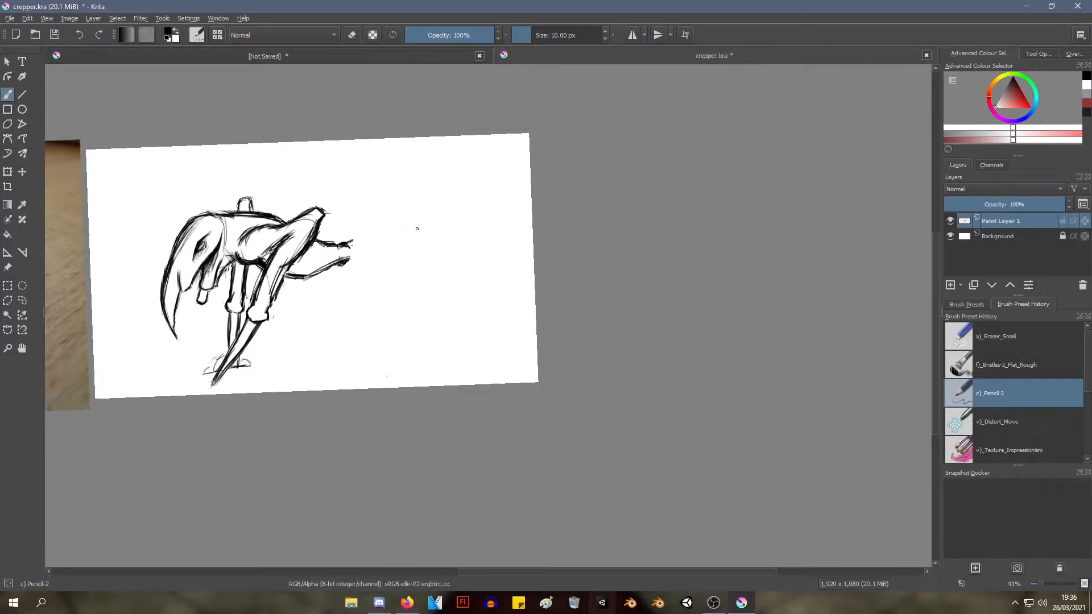
# Sketch a raised knee well behind the waist and try a front edge running down from it
pyautogui.moveTo(426, 222)
pyautogui.mouseDown()
pyautogui.moveTo(409, 237)
pyautogui.moveTo(427, 223)
pyautogui.moveTo(436, 235)
pyautogui.moveTo(426, 263)
pyautogui.mouseUp()
pyautogui.hotkey('ctrl', 'z')
pyautogui.moveTo(410, 230); pyautogui.dragTo(370, 292)
pyautogui.moveTo(407, 229); pyautogui.dragTo(367, 322)
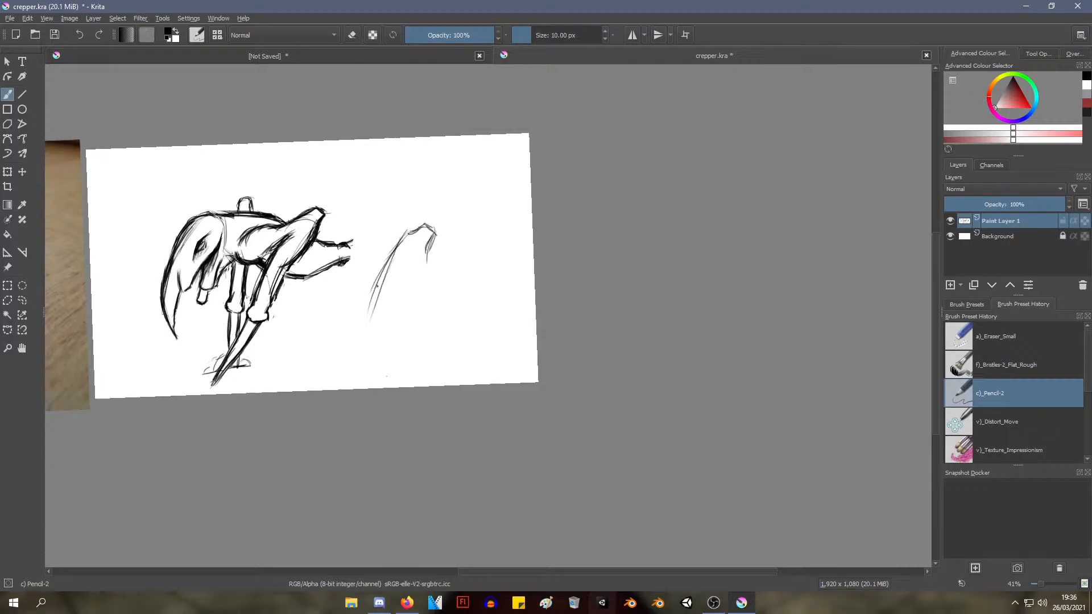
pyautogui.moveTo(382, 277); pyautogui.dragTo(353, 348)
pyautogui.hotkey('ctrl', 'z')
pyautogui.hotkey('ctrl', 'z')
pyautogui.hotkey('ctrl', 'z')
# Try a straighter, more slanted front edge from the knee down toward the ground
pyautogui.moveTo(409, 231); pyautogui.dragTo(363, 297)
pyautogui.moveTo(391, 256)
pyautogui.mouseDown()
pyautogui.moveTo(354, 318)
pyautogui.moveTo(364, 292)
pyautogui.mouseUp()
pyautogui.moveTo(398, 233); pyautogui.dragTo(370, 272)
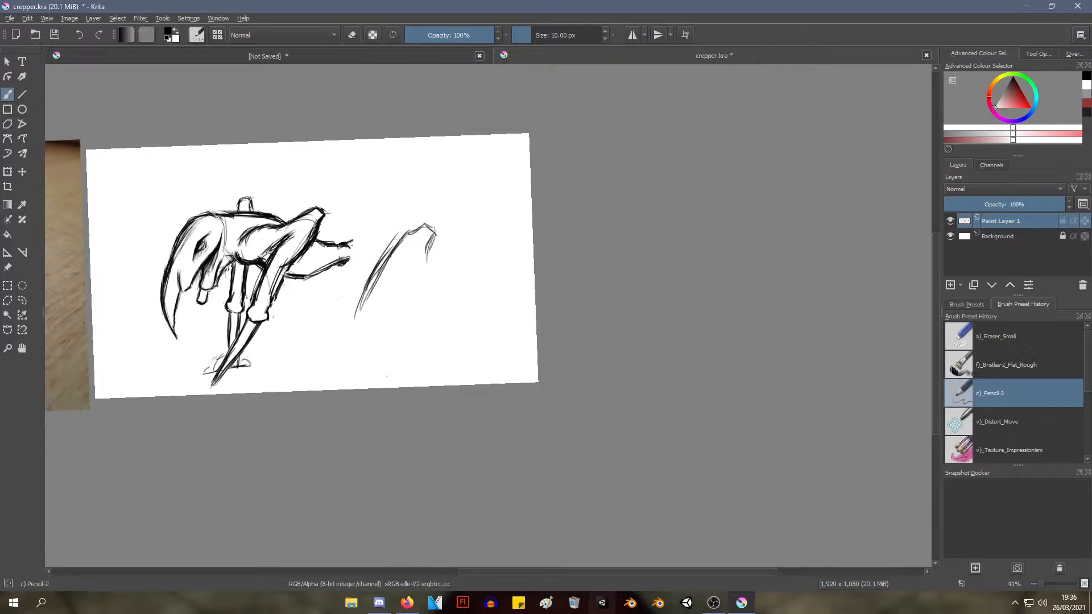
pyautogui.hotkey('ctrl', 'z')
pyautogui.hotkey('ctrl', 'z')
pyautogui.hotkey('ctrl', 'z')
pyautogui.hotkey('ctrl', 'z')
pyautogui.hotkey('ctrl', 'z')
# Redraw the front edge of the new hind leg as a smooth curve sweeping from the knee toward the ground
pyautogui.moveTo(382, 265)
pyautogui.mouseDown()
pyautogui.moveTo(366, 305)
pyautogui.moveTo(366, 292)
pyautogui.mouseUp()
pyautogui.hotkey('ctrl', 'z')
pyautogui.moveTo(378, 274); pyautogui.dragTo(358, 323)
pyautogui.moveTo(367, 296); pyautogui.dragTo(359, 323)
pyautogui.moveTo(361, 316); pyautogui.dragTo(356, 347)
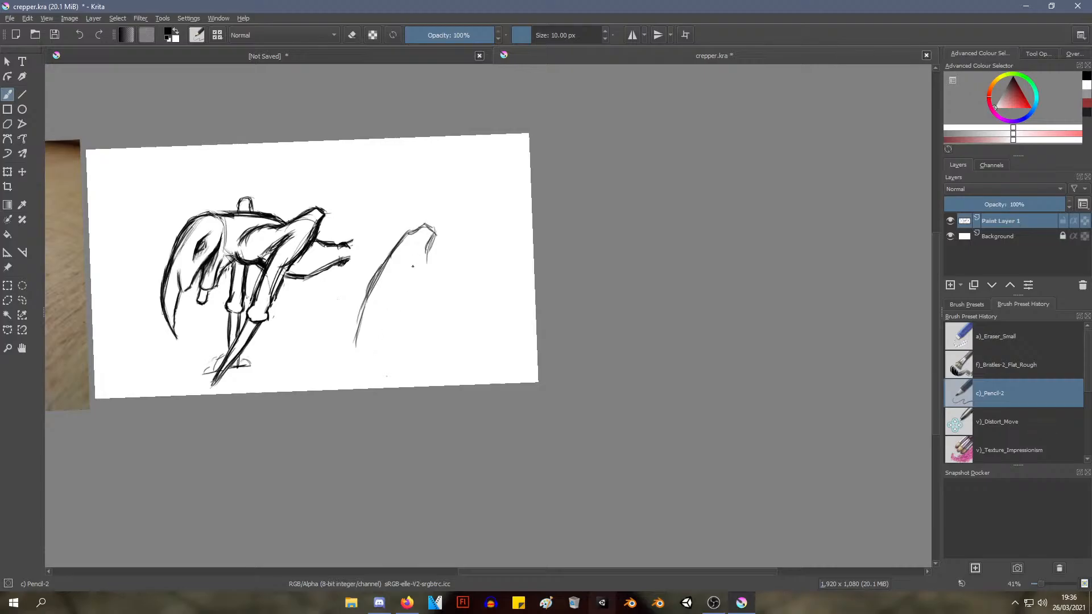
# Sketch the rear edge of the hind leg down from the knee and try a thigh line from the waist
pyautogui.moveTo(430, 245); pyautogui.dragTo(417, 279)
pyautogui.moveTo(428, 254); pyautogui.dragTo(367, 343)
pyautogui.moveTo(353, 247)
pyautogui.mouseDown()
pyautogui.moveTo(410, 224)
pyautogui.moveTo(385, 254)
pyautogui.moveTo(403, 243)
pyautogui.moveTo(370, 249)
pyautogui.moveTo(394, 247)
pyautogui.moveTo(419, 224)
pyautogui.mouseUp()
pyautogui.hotkey('ctrl', 'z')
pyautogui.hotkey('ctrl', 'z')
pyautogui.hotkey('ctrl', 'z')
pyautogui.hotkey('ctrl', 'z')
pyautogui.hotkey('ctrl', 'z')
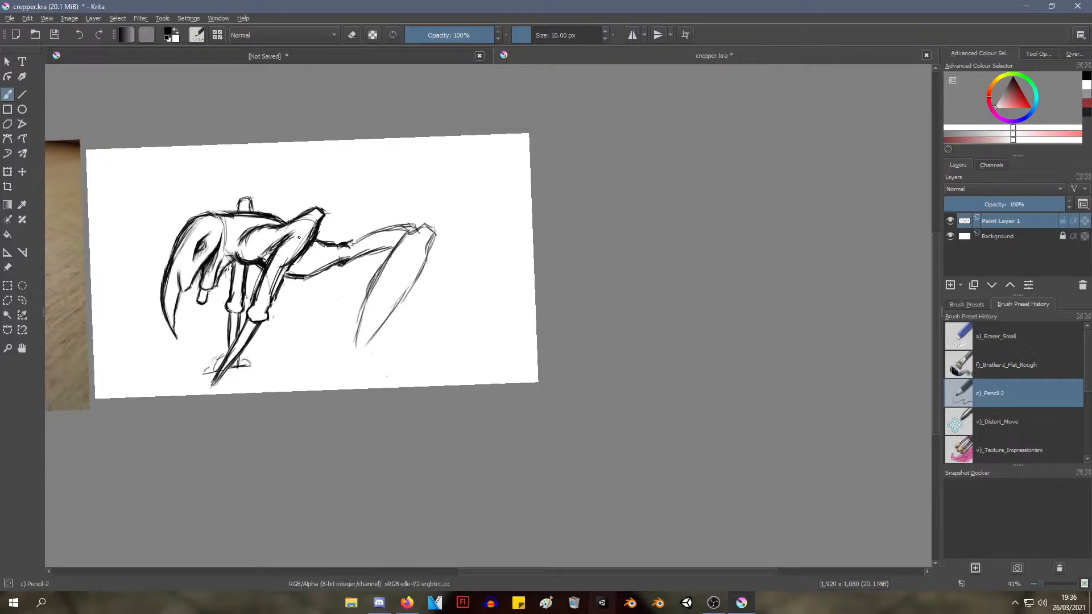
# Strengthen the thigh's upper outline up to the knee and try extra inner lines along the lower leg
pyautogui.moveTo(345, 248)
pyautogui.mouseDown()
pyautogui.moveTo(372, 227)
pyautogui.moveTo(366, 234)
pyautogui.mouseUp()
pyautogui.moveTo(359, 238); pyautogui.dragTo(429, 223)
pyautogui.moveTo(420, 243); pyautogui.dragTo(378, 318)
pyautogui.moveTo(413, 245)
pyautogui.mouseDown()
pyautogui.moveTo(348, 373)
pyautogui.moveTo(427, 231)
pyautogui.moveTo(359, 316)
pyautogui.moveTo(388, 269)
pyautogui.moveTo(400, 269)
pyautogui.moveTo(376, 312)
pyautogui.moveTo(363, 294)
pyautogui.moveTo(358, 324)
pyautogui.moveTo(352, 320)
pyautogui.mouseUp()
pyautogui.hotkey('ctrl', 'z')
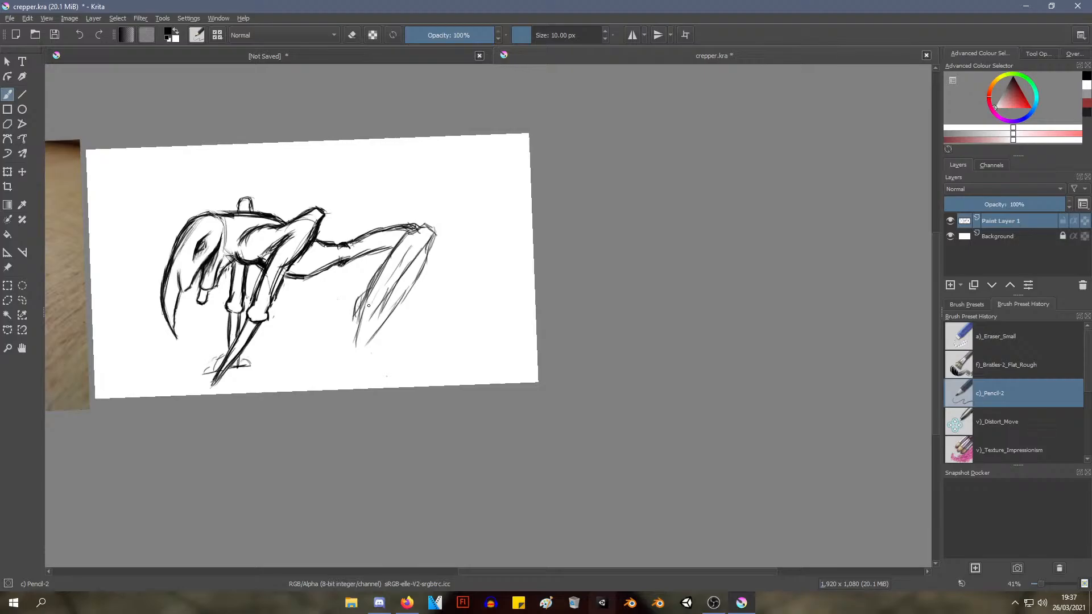
# Try a narrow shank below the hind leg's ankle, ending in a wide, flat two-sided foot
pyautogui.moveTo(371, 284)
pyautogui.mouseDown()
pyautogui.moveTo(357, 294)
pyautogui.moveTo(389, 303)
pyautogui.moveTo(364, 327)
pyautogui.moveTo(364, 353)
pyautogui.mouseUp()
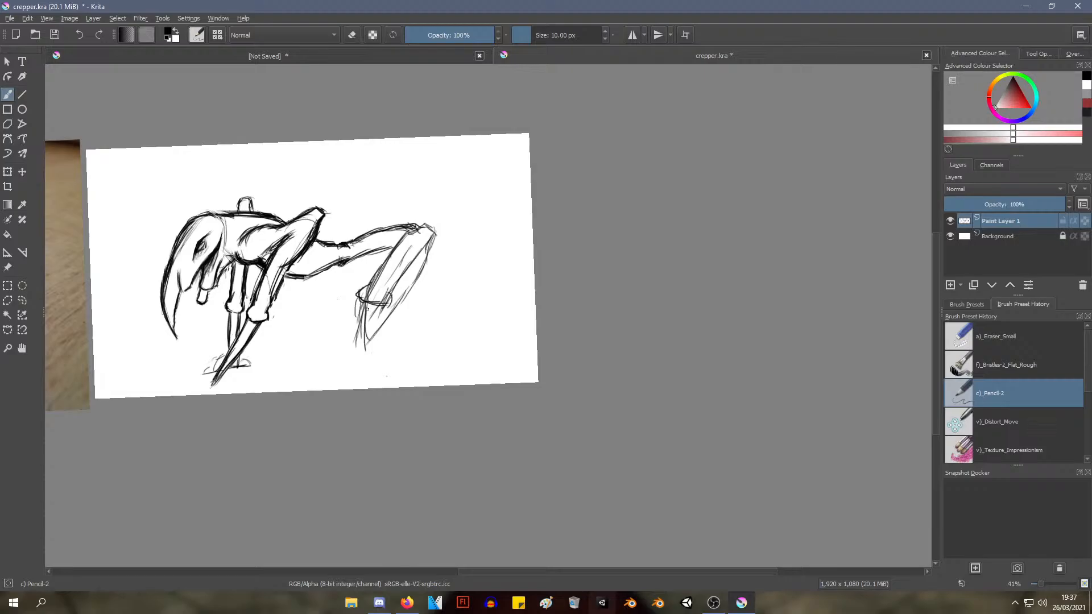
pyautogui.moveTo(370, 306)
pyautogui.mouseDown()
pyautogui.moveTo(364, 351)
pyautogui.moveTo(379, 349)
pyautogui.moveTo(361, 344)
pyautogui.mouseUp()
pyautogui.moveTo(368, 291)
pyautogui.mouseDown()
pyautogui.moveTo(390, 301)
pyautogui.moveTo(368, 351)
pyautogui.moveTo(363, 322)
pyautogui.moveTo(366, 349)
pyautogui.moveTo(344, 359)
pyautogui.moveTo(416, 366)
pyautogui.moveTo(385, 345)
pyautogui.moveTo(418, 360)
pyautogui.mouseUp()
pyautogui.moveTo(389, 342); pyautogui.dragTo(416, 358)
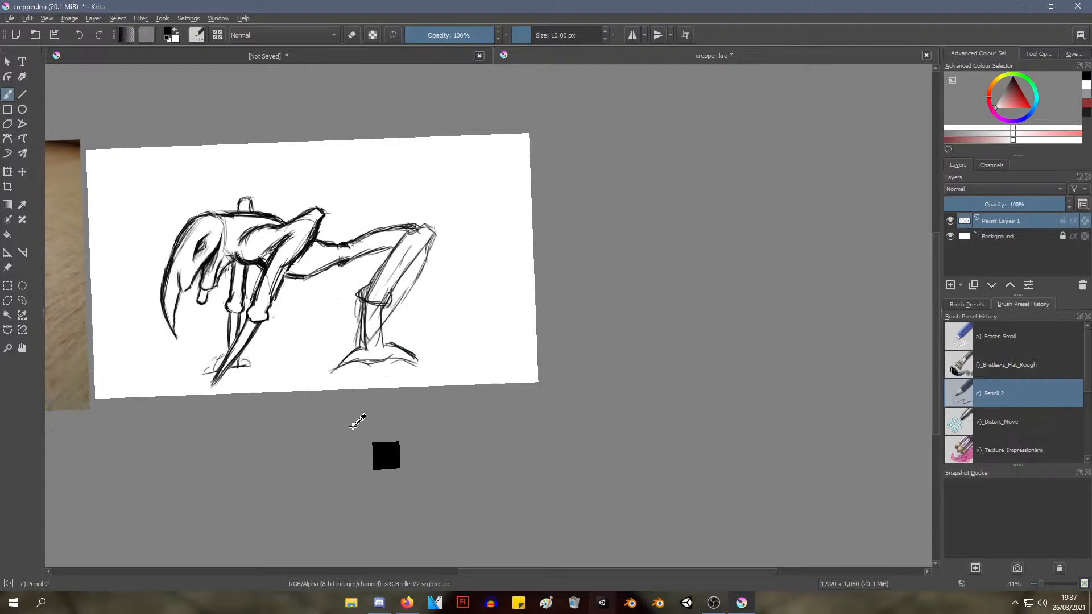
# Undo the flat foot and the narrow shank below the hind leg's ankle
pyautogui.moveTo(353, 268)
pyautogui.mouseDown()
pyautogui.moveTo(394, 242)
pyautogui.moveTo(392, 328)
pyautogui.mouseUp()
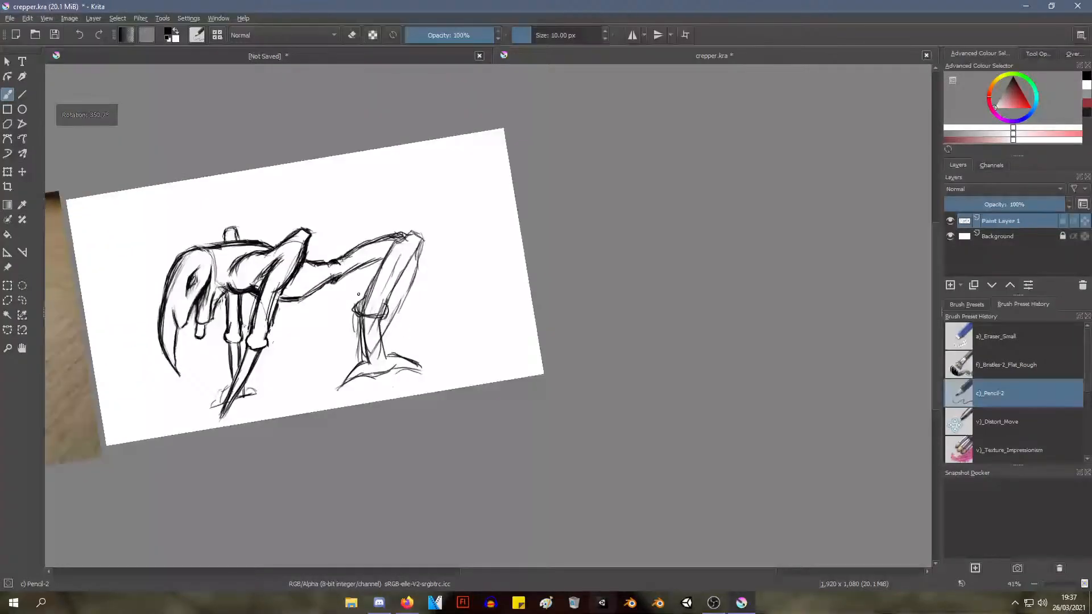
pyautogui.hotkey('ctrl', 'z')
pyautogui.hotkey('ctrl', 'z')
pyautogui.hotkey('ctrl', 'z')
pyautogui.hotkey('ctrl', 'z')
pyautogui.hotkey('ctrl', 'z')
pyautogui.hotkey('ctrl', 'z')
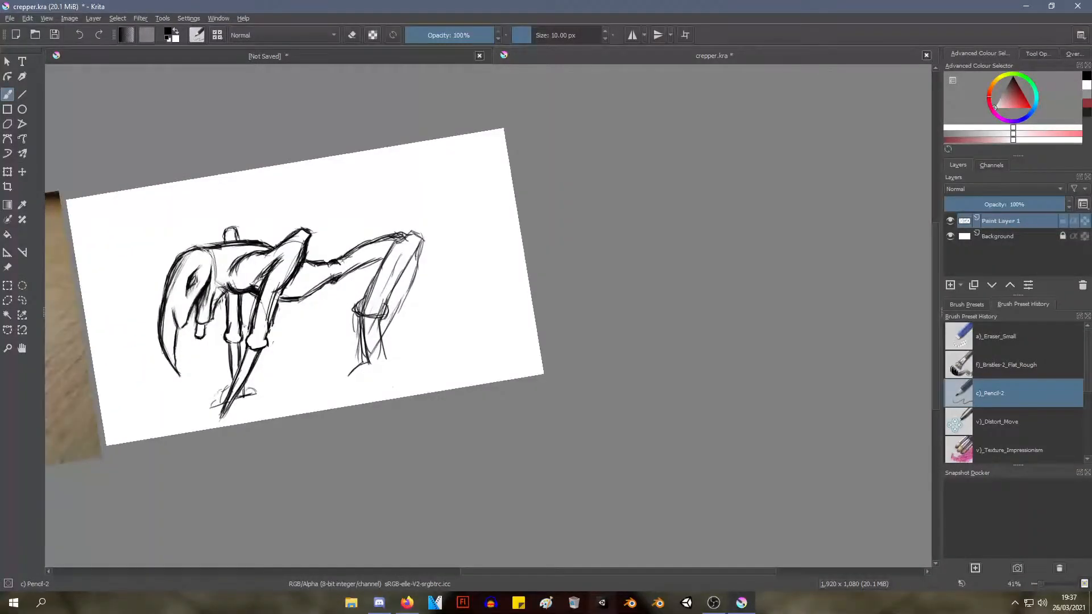
pyautogui.hotkey('ctrl', 'z')
pyautogui.hotkey('ctrl', 'z')
pyautogui.hotkey('ctrl', 'z')
pyautogui.hotkey('ctrl', 'z')
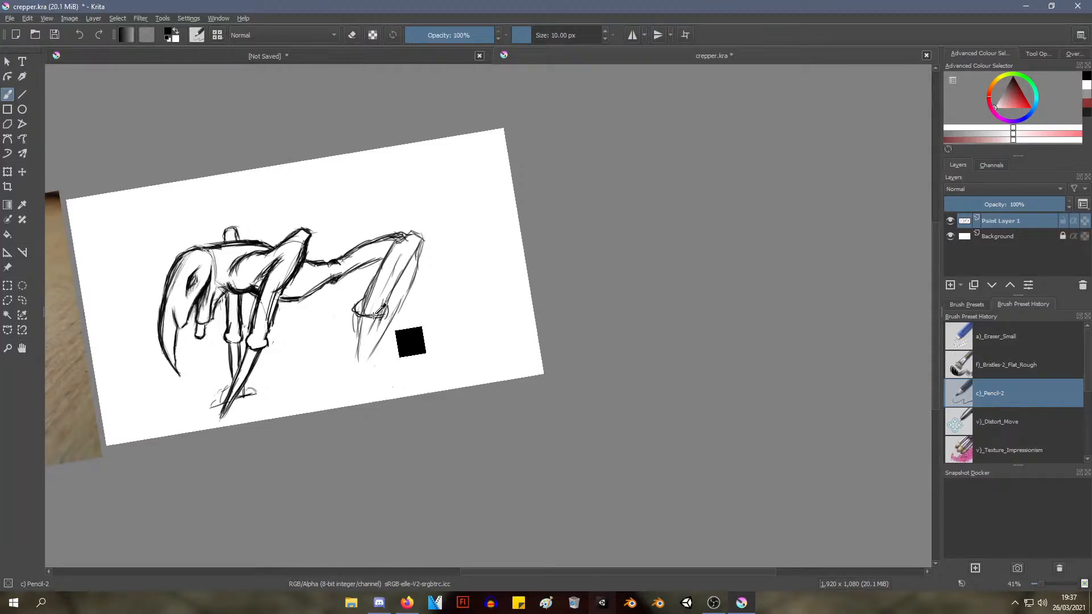
# Undo the ankle strokes and the extra inner lines of the hind leg
pyautogui.hotkey('ctrl', 'z')
pyautogui.hotkey('ctrl', 'z')
pyautogui.hotkey('ctrl', 'z')
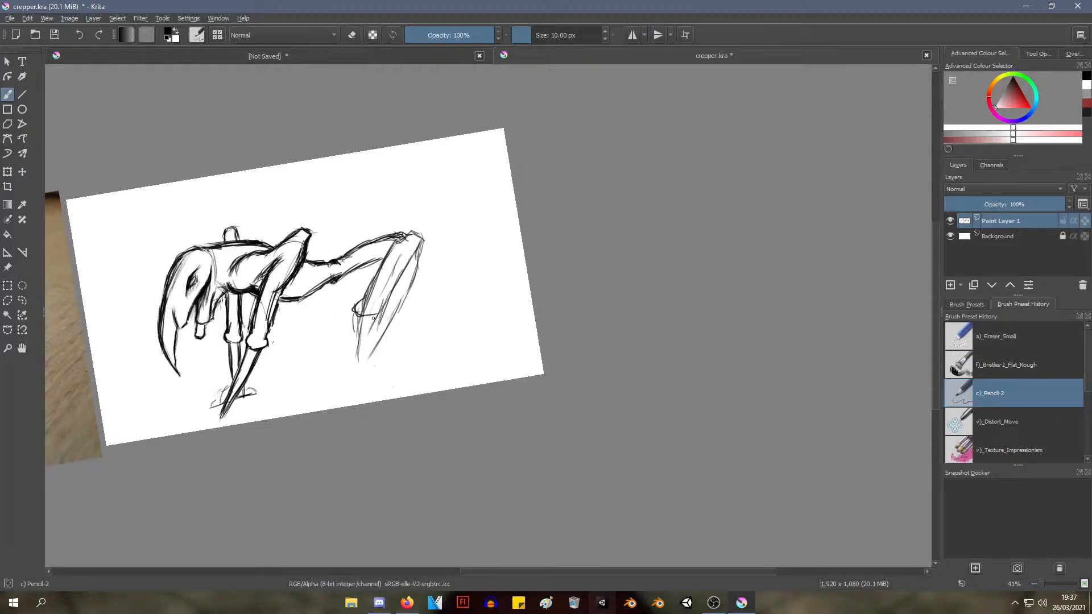
pyautogui.hotkey('ctrl', 'z')
pyautogui.hotkey('ctrl', 'z')
pyautogui.hotkey('ctrl', 'z')
pyautogui.hotkey('ctrl', 'z')
pyautogui.hotkey('ctrl', 'z')
# Undo the thigh outlines and the lowest part of the hind leg's rear edge
pyautogui.hotkey('ctrl', 'z')
pyautogui.hotkey('ctrl', 'z')
pyautogui.hotkey('ctrl', 'z')
pyautogui.hotkey('ctrl', 'z')
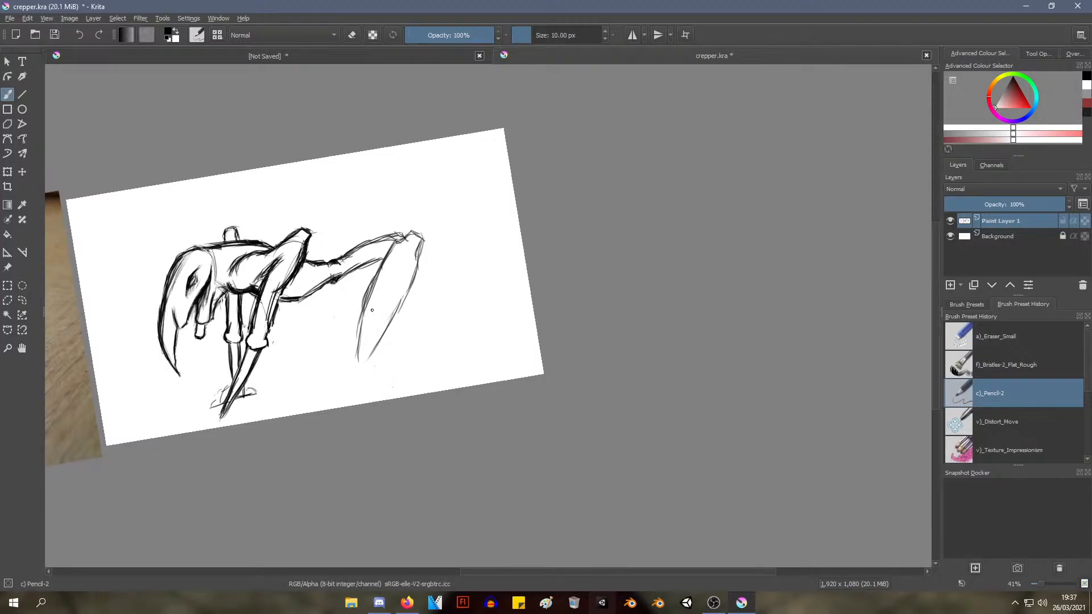
pyautogui.hotkey('ctrl', 'z')
pyautogui.hotkey('ctrl', 'z')
pyautogui.hotkey('ctrl', 'z')
pyautogui.hotkey('ctrl', 'z')
pyautogui.hotkey('ctrl', 'z')
pyautogui.hotkey('ctrl', 'z')
pyautogui.hotkey('ctrl', 'z')
pyautogui.hotkey('ctrl', 'z')
pyautogui.hotkey('ctrl', 'z')
pyautogui.hotkey('ctrl', 'z')
pyautogui.hotkey('ctrl', 'z')
pyautogui.hotkey('ctrl', 'z')
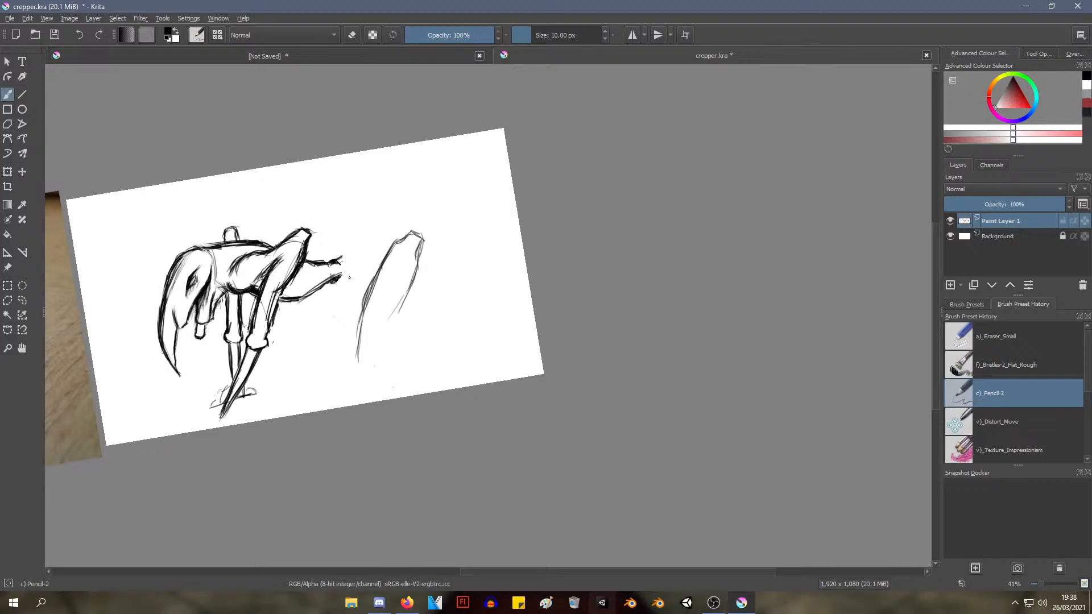
# Sketch a round hip joint over the end of the waist with repeated circular strokes
pyautogui.moveTo(348, 278)
pyautogui.mouseDown()
pyautogui.moveTo(348, 248)
pyautogui.moveTo(334, 280)
pyautogui.moveTo(348, 281)
pyautogui.moveTo(348, 251)
pyautogui.moveTo(330, 287)
pyautogui.moveTo(338, 251)
pyautogui.moveTo(324, 293)
pyautogui.moveTo(318, 269)
pyautogui.moveTo(352, 265)
pyautogui.moveTo(323, 279)
pyautogui.moveTo(336, 250)
pyautogui.moveTo(331, 282)
pyautogui.moveTo(328, 255)
pyautogui.moveTo(346, 279)
pyautogui.mouseUp()
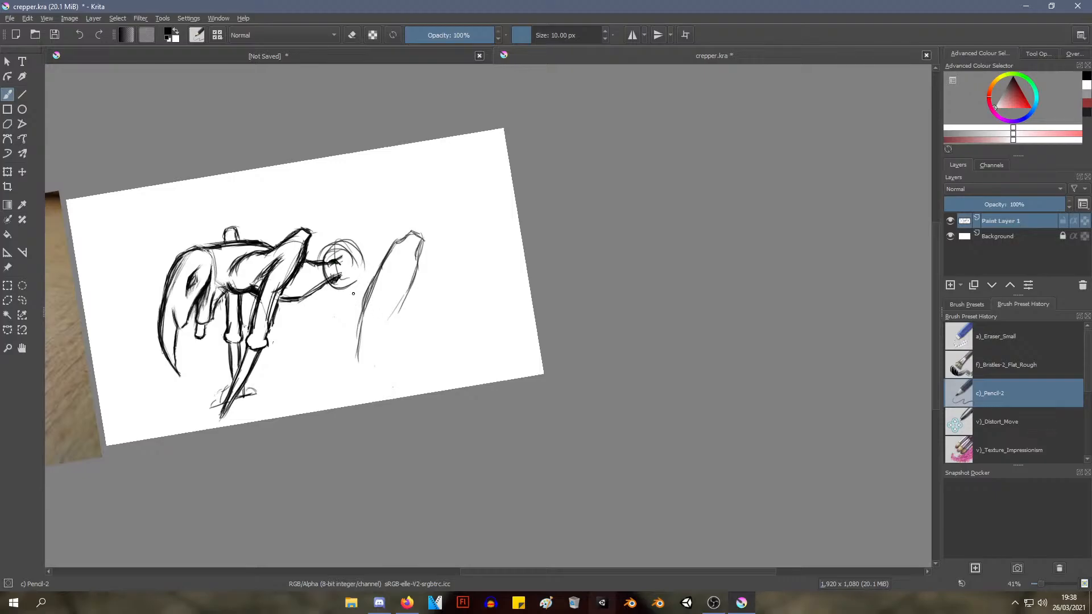
pyautogui.moveTo(328, 264); pyautogui.dragTo(340, 281)
pyautogui.moveTo(336, 253); pyautogui.dragTo(333, 279)
pyautogui.moveTo(325, 261)
pyautogui.mouseDown()
pyautogui.moveTo(356, 248)
pyautogui.moveTo(369, 256)
pyautogui.moveTo(352, 242)
pyautogui.moveTo(361, 241)
pyautogui.moveTo(369, 261)
pyautogui.moveTo(341, 287)
pyautogui.moveTo(362, 277)
pyautogui.moveTo(365, 259)
pyautogui.moveTo(337, 249)
pyautogui.moveTo(366, 241)
pyautogui.moveTo(371, 281)
pyautogui.moveTo(366, 260)
pyautogui.moveTo(363, 272)
pyautogui.mouseUp()
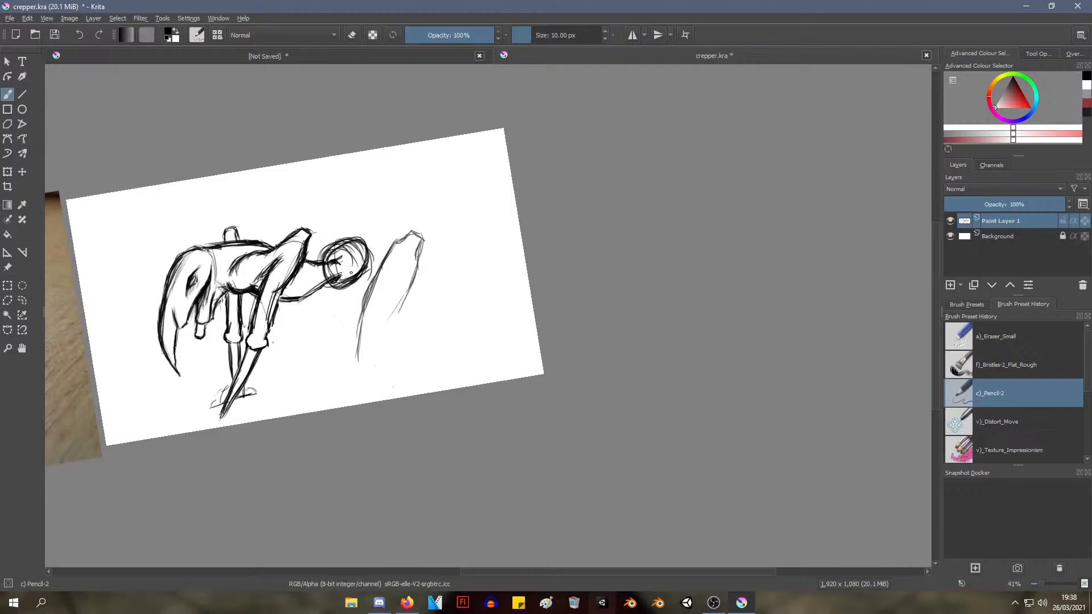
# Draw the upper and lower thigh outlines connecting the round hip joint to the raised knee
pyautogui.moveTo(345, 272)
pyautogui.mouseDown()
pyautogui.moveTo(375, 253)
pyautogui.moveTo(352, 269)
pyautogui.moveTo(346, 259)
pyautogui.moveTo(370, 242)
pyautogui.moveTo(355, 251)
pyautogui.moveTo(401, 230)
pyautogui.mouseUp()
pyautogui.moveTo(361, 242)
pyautogui.mouseDown()
pyautogui.moveTo(406, 233)
pyautogui.moveTo(382, 236)
pyautogui.mouseUp()
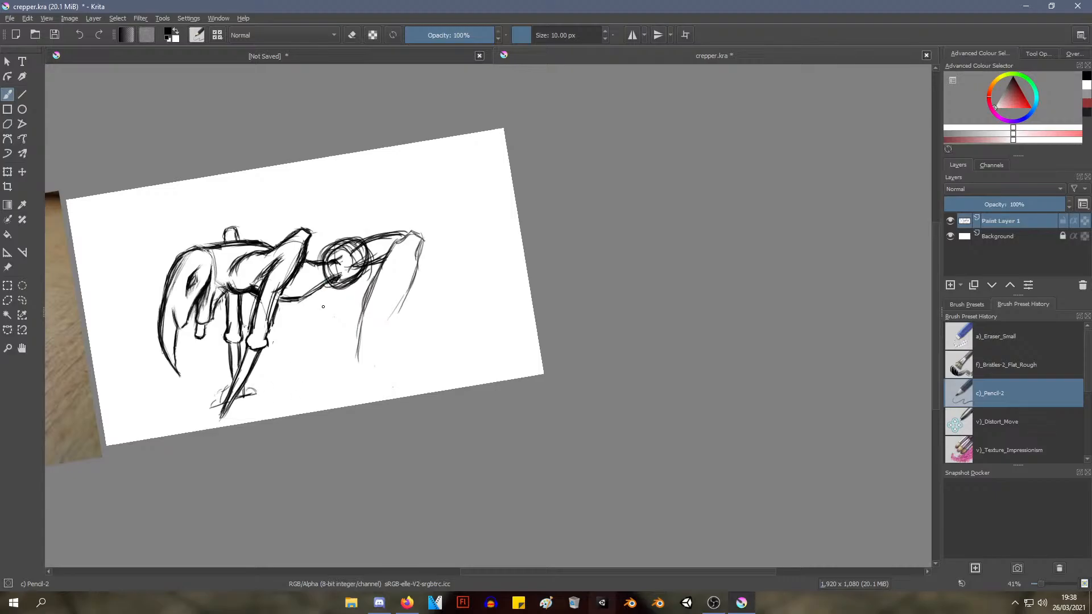
pyautogui.moveTo(356, 272)
pyautogui.mouseDown()
pyautogui.moveTo(383, 255)
pyautogui.moveTo(348, 272)
pyautogui.moveTo(365, 270)
pyautogui.mouseUp()
# Darken the top of the thigh and draw bolder, closer front and rear edges for the leg below the knee
pyautogui.moveTo(382, 231)
pyautogui.mouseDown()
pyautogui.moveTo(397, 270)
pyautogui.moveTo(417, 242)
pyautogui.moveTo(425, 251)
pyautogui.moveTo(388, 330)
pyautogui.mouseUp()
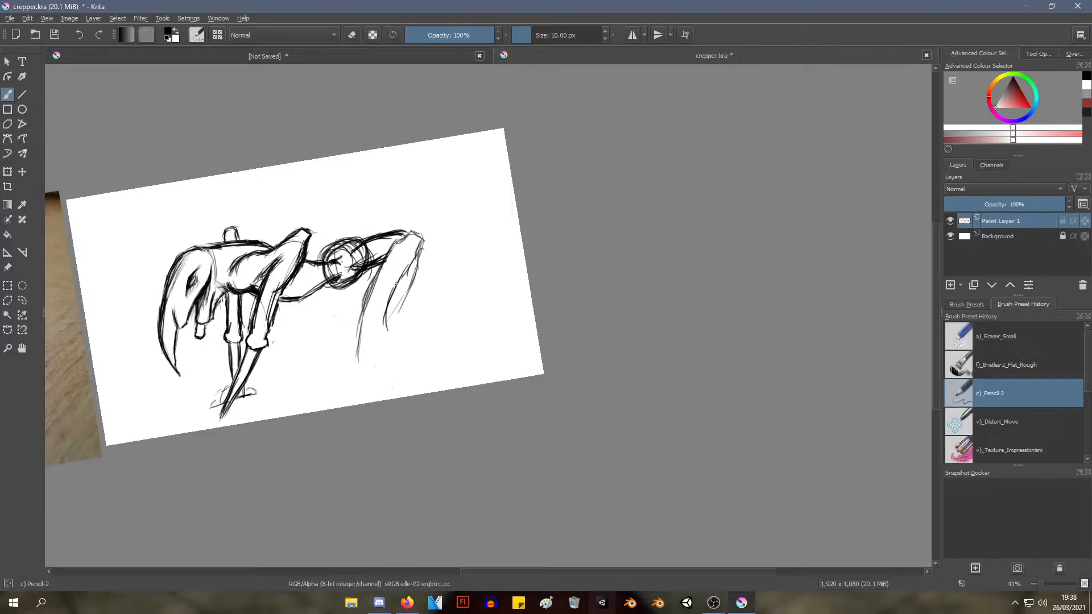
pyautogui.moveTo(396, 283); pyautogui.dragTo(381, 344)
pyautogui.moveTo(382, 266); pyautogui.dragTo(359, 332)
pyautogui.moveTo(373, 285)
pyautogui.mouseDown()
pyautogui.moveTo(357, 335)
pyautogui.moveTo(370, 338)
pyautogui.mouseUp()
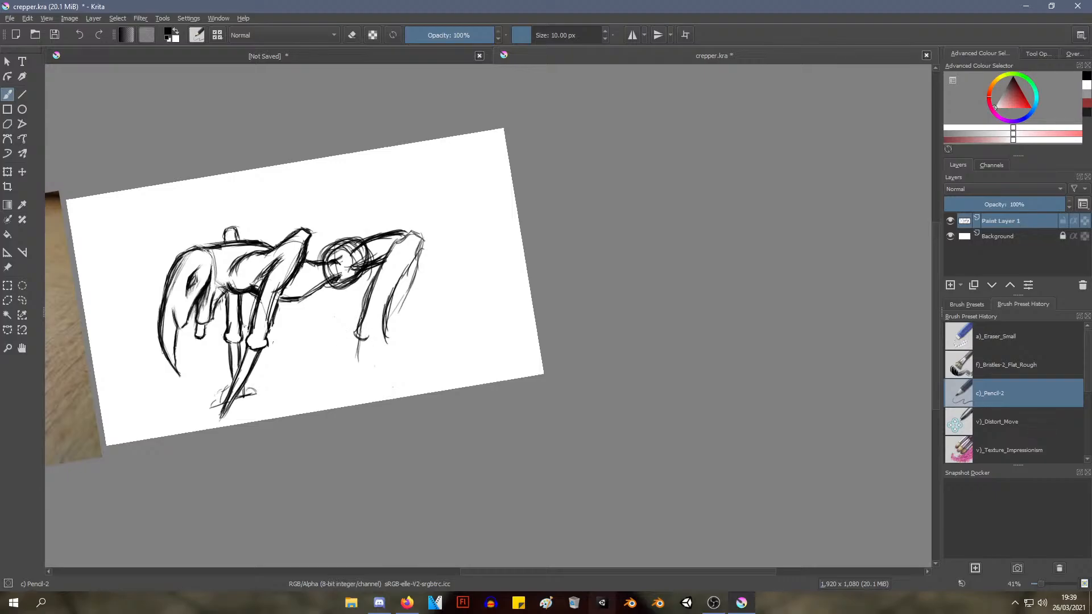
# Close the leg with a two-lobed ankle knob and thicken its rear edge up toward the knee
pyautogui.moveTo(358, 323)
pyautogui.mouseDown()
pyautogui.moveTo(367, 340)
pyautogui.moveTo(387, 342)
pyautogui.moveTo(383, 333)
pyautogui.mouseUp()
pyautogui.moveTo(387, 327)
pyautogui.mouseDown()
pyautogui.moveTo(389, 342)
pyautogui.moveTo(371, 345)
pyautogui.moveTo(389, 339)
pyautogui.moveTo(395, 279)
pyautogui.moveTo(411, 260)
pyautogui.mouseUp()
pyautogui.moveTo(387, 304)
pyautogui.mouseDown()
pyautogui.moveTo(405, 267)
pyautogui.moveTo(399, 280)
pyautogui.mouseUp()
pyautogui.moveTo(384, 310); pyautogui.dragTo(390, 288)
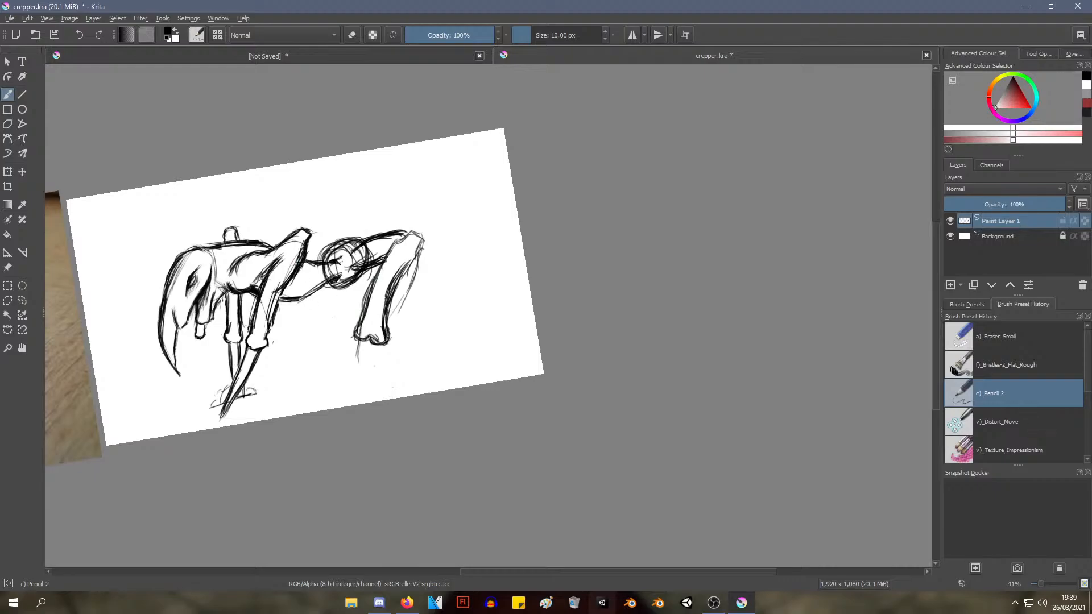
# Darken the thigh's root inside the hip joint, the back of the knee and both edges of the leg
pyautogui.moveTo(346, 267)
pyautogui.mouseDown()
pyautogui.moveTo(368, 243)
pyautogui.moveTo(398, 241)
pyautogui.mouseUp()
pyautogui.moveTo(370, 266); pyautogui.dragTo(362, 290)
pyautogui.moveTo(377, 266); pyautogui.dragTo(366, 299)
pyautogui.moveTo(375, 265)
pyautogui.mouseDown()
pyautogui.moveTo(369, 298)
pyautogui.moveTo(393, 300)
pyautogui.mouseUp()
pyautogui.moveTo(417, 256)
pyautogui.mouseDown()
pyautogui.moveTo(395, 293)
pyautogui.moveTo(408, 234)
pyautogui.moveTo(421, 243)
pyautogui.moveTo(397, 278)
pyautogui.mouseUp()
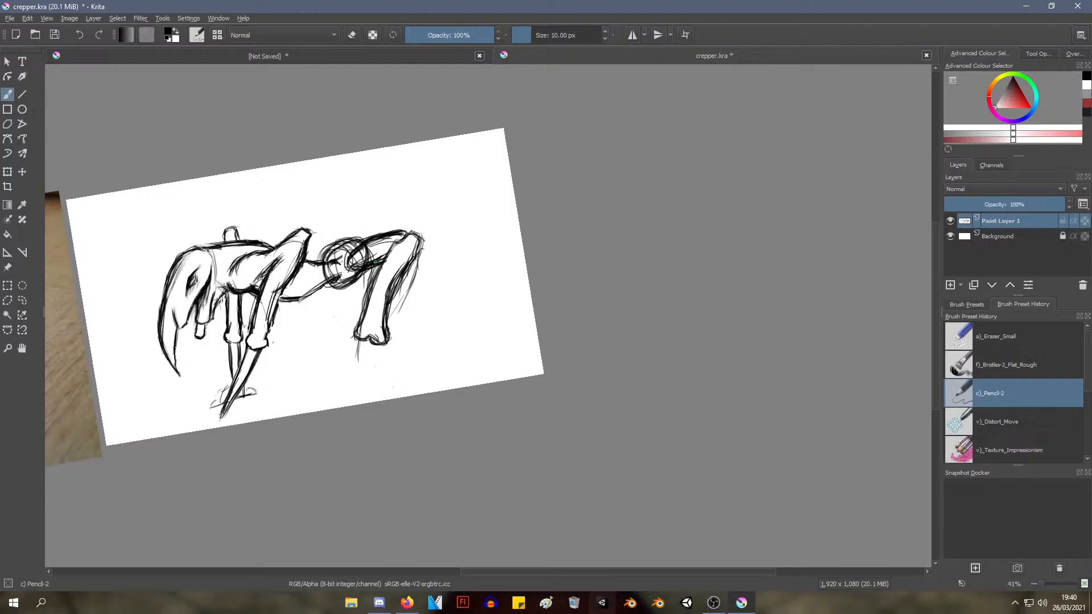
# Draw a tapered, backward-slanting lower section beneath the near hind leg's ankle knob and darken both of its edges
pyautogui.moveTo(373, 267); pyautogui.dragTo(356, 306)
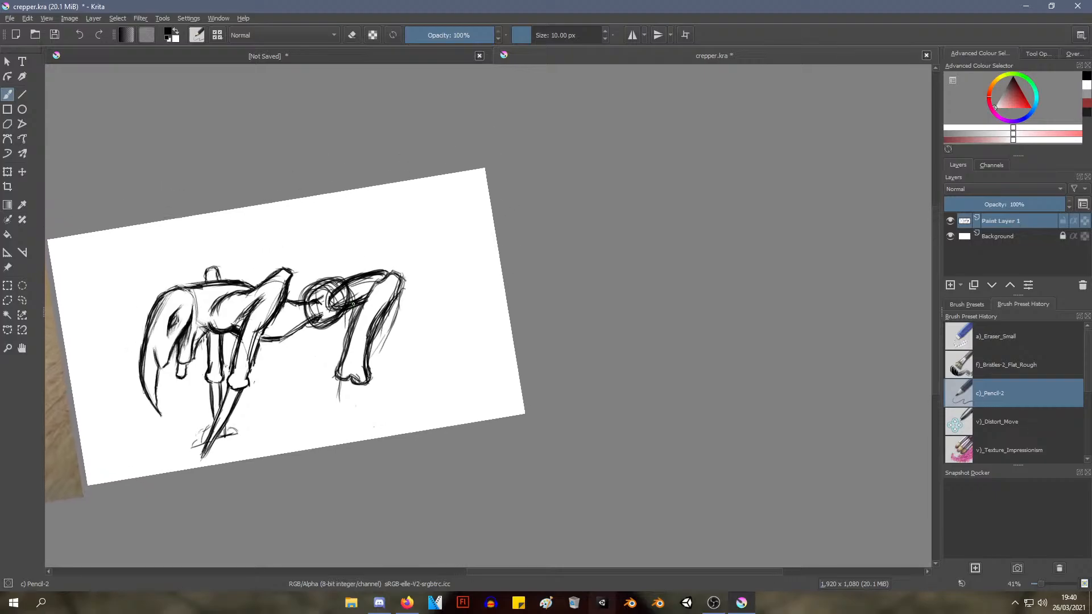
pyautogui.moveTo(372, 241); pyautogui.dragTo(372, 255)
pyautogui.moveTo(346, 317); pyautogui.dragTo(348, 293)
pyautogui.moveTo(348, 293); pyautogui.dragTo(383, 238)
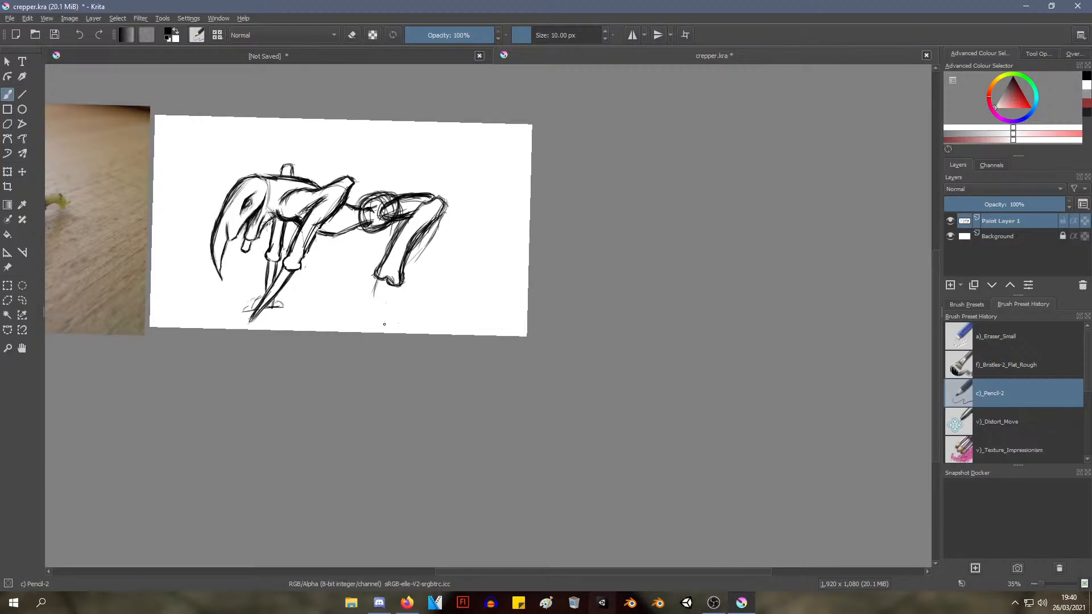
pyautogui.scroll(3, 384, 324)
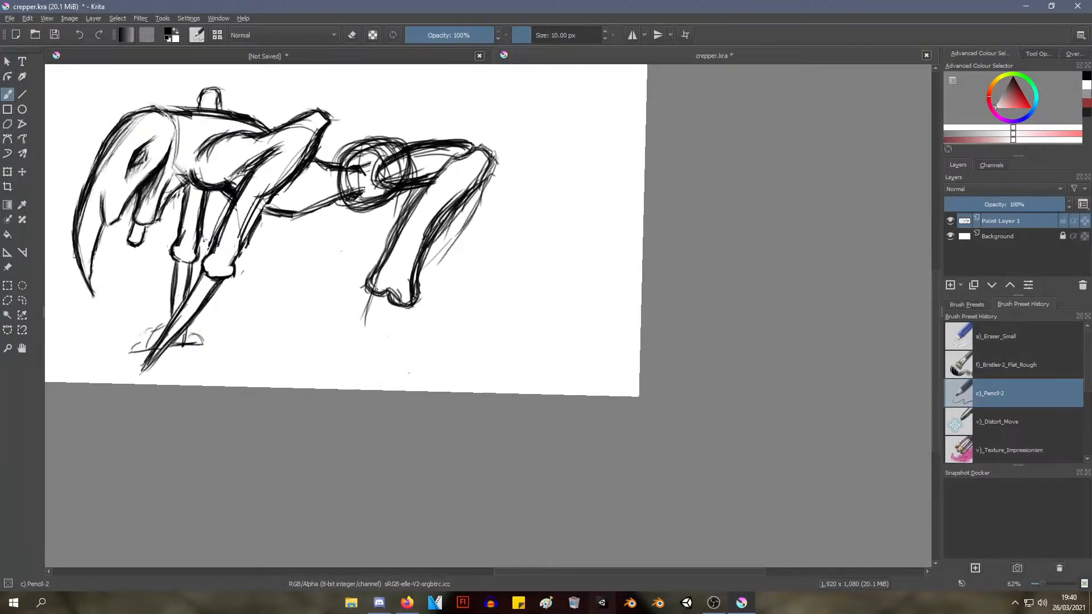
pyautogui.moveTo(372, 292); pyautogui.dragTo(408, 376)
pyautogui.moveTo(403, 306); pyautogui.dragTo(425, 375)
pyautogui.moveTo(372, 295); pyautogui.dragTo(415, 384)
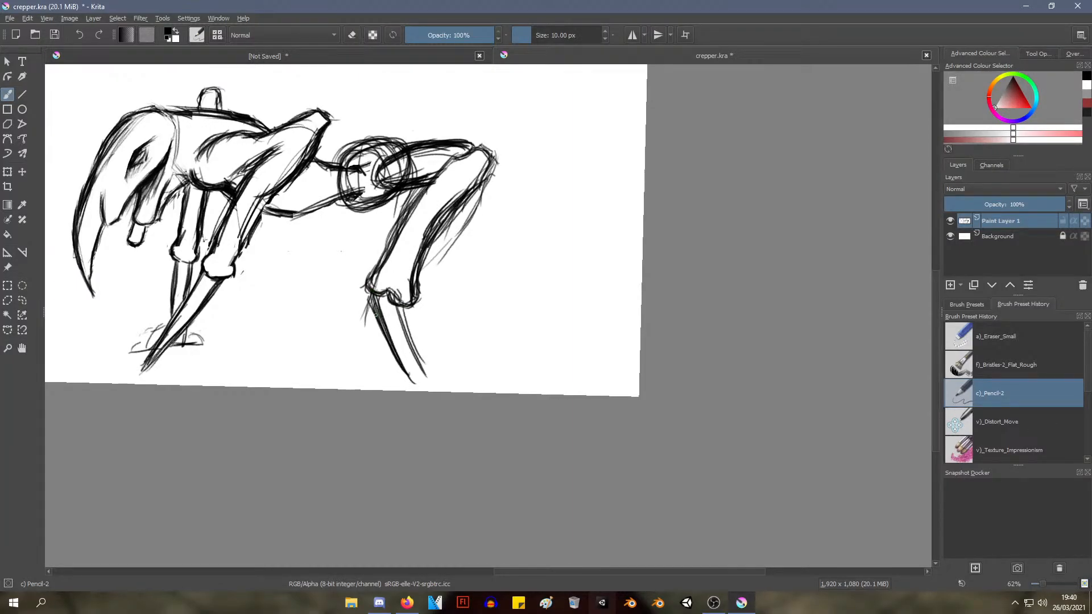
pyautogui.moveTo(400, 312); pyautogui.dragTo(421, 384)
pyautogui.moveTo(399, 307); pyautogui.dragTo(421, 382)
pyautogui.moveTo(377, 291); pyautogui.dragTo(392, 343)
pyautogui.moveTo(376, 291); pyautogui.dragTo(412, 382)
# Sketch the front and rear edges of the far hind leg beneath the belly, just ahead of the round hip joint
pyautogui.moveTo(378, 227); pyautogui.dragTo(393, 290)
pyautogui.moveTo(420, 320)
pyautogui.mouseDown()
pyautogui.moveTo(437, 307)
pyautogui.moveTo(444, 369)
pyautogui.moveTo(413, 292)
pyautogui.moveTo(417, 355)
pyautogui.moveTo(407, 320)
pyautogui.mouseUp()
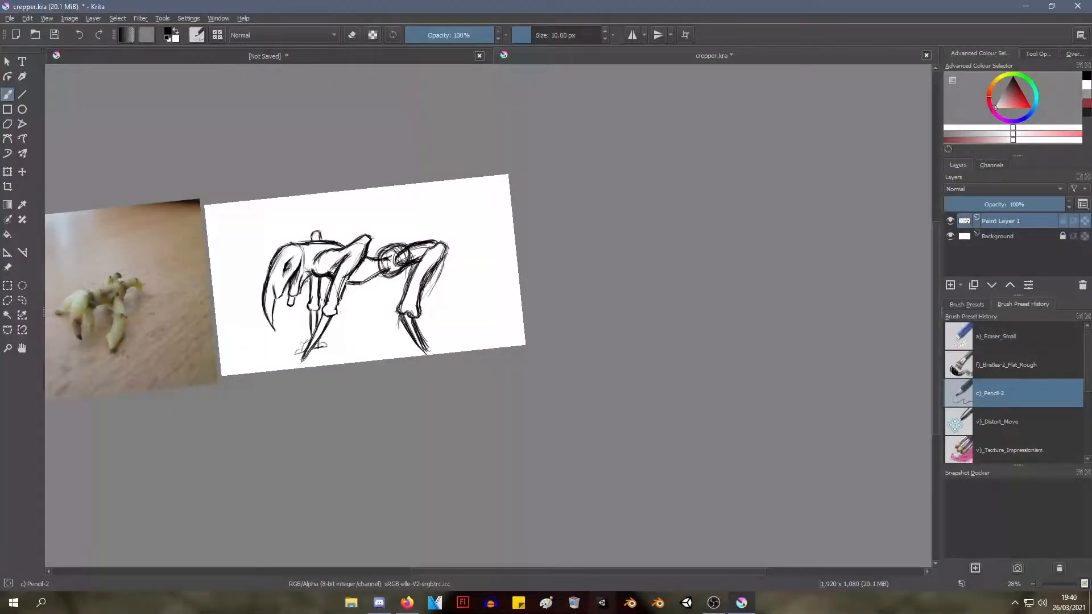
pyautogui.moveTo(335, 331); pyautogui.dragTo(386, 276)
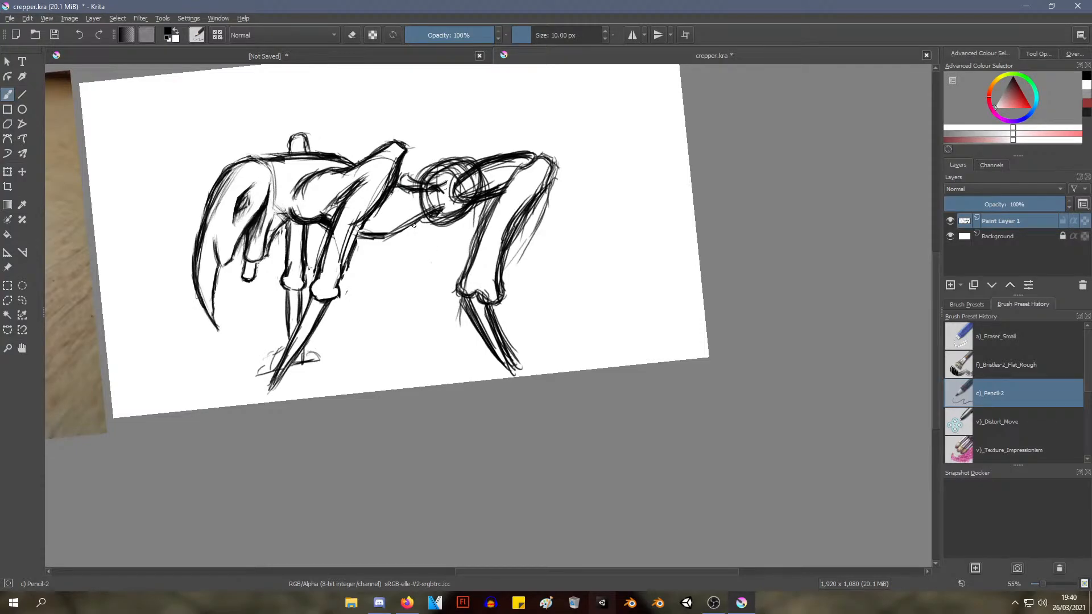
pyautogui.moveTo(417, 224)
pyautogui.mouseDown()
pyautogui.moveTo(430, 286)
pyautogui.moveTo(406, 265)
pyautogui.moveTo(413, 282)
pyautogui.mouseUp()
pyautogui.moveTo(403, 239); pyautogui.dragTo(411, 287)
# Compare the sketch with the reference photo, thicken the far hind leg's edges and end them in a two-lobed ankle knob
pyautogui.moveTo(216, 273)
pyautogui.mouseDown()
pyautogui.moveTo(221, 248)
pyautogui.moveTo(226, 256)
pyautogui.mouseUp()
pyautogui.moveTo(256, 266); pyautogui.dragTo(811, 285)
pyautogui.moveTo(668, 180); pyautogui.dragTo(645, 220)
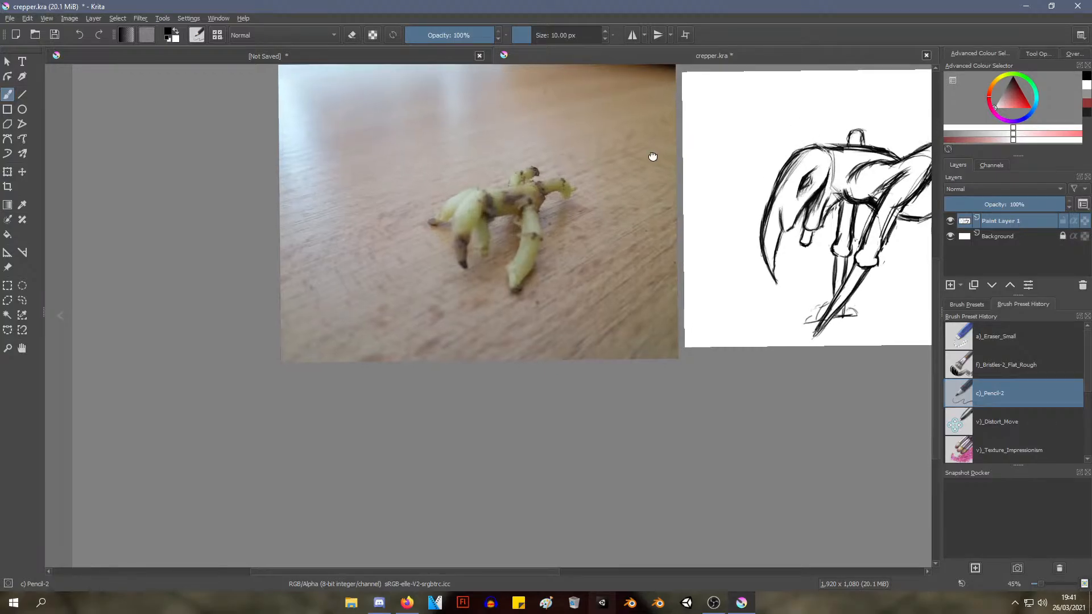
pyautogui.moveTo(650, 156); pyautogui.dragTo(412, 221)
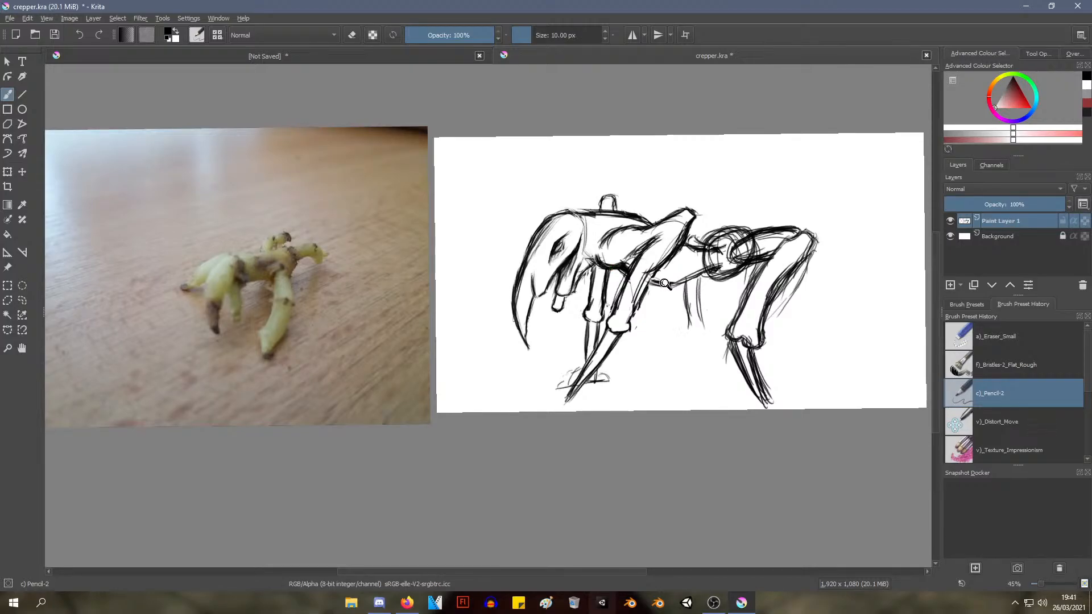
pyautogui.moveTo(675, 284); pyautogui.dragTo(461, 276)
pyautogui.moveTo(617, 277); pyautogui.dragTo(431, 261)
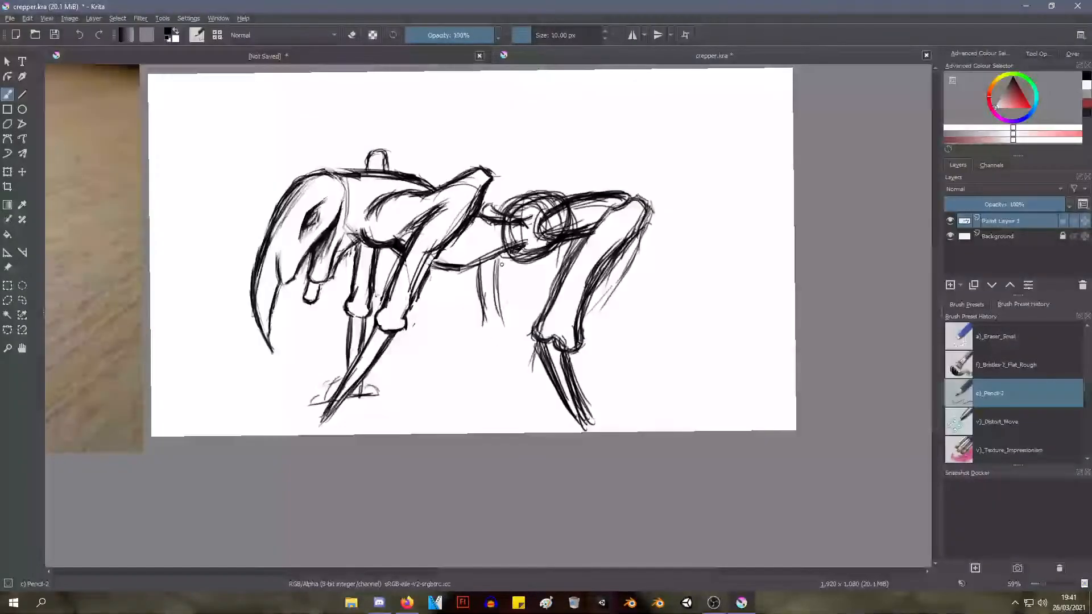
pyautogui.moveTo(501, 264)
pyautogui.mouseDown()
pyautogui.moveTo(495, 321)
pyautogui.moveTo(500, 279)
pyautogui.moveTo(484, 323)
pyautogui.moveTo(501, 261)
pyautogui.moveTo(510, 314)
pyautogui.mouseUp()
pyautogui.moveTo(504, 296)
pyautogui.mouseDown()
pyautogui.moveTo(512, 327)
pyautogui.moveTo(479, 327)
pyautogui.moveTo(486, 334)
pyautogui.mouseUp()
pyautogui.moveTo(479, 319)
pyautogui.mouseDown()
pyautogui.moveTo(486, 333)
pyautogui.moveTo(511, 325)
pyautogui.mouseUp()
pyautogui.moveTo(502, 295); pyautogui.dragTo(508, 320)
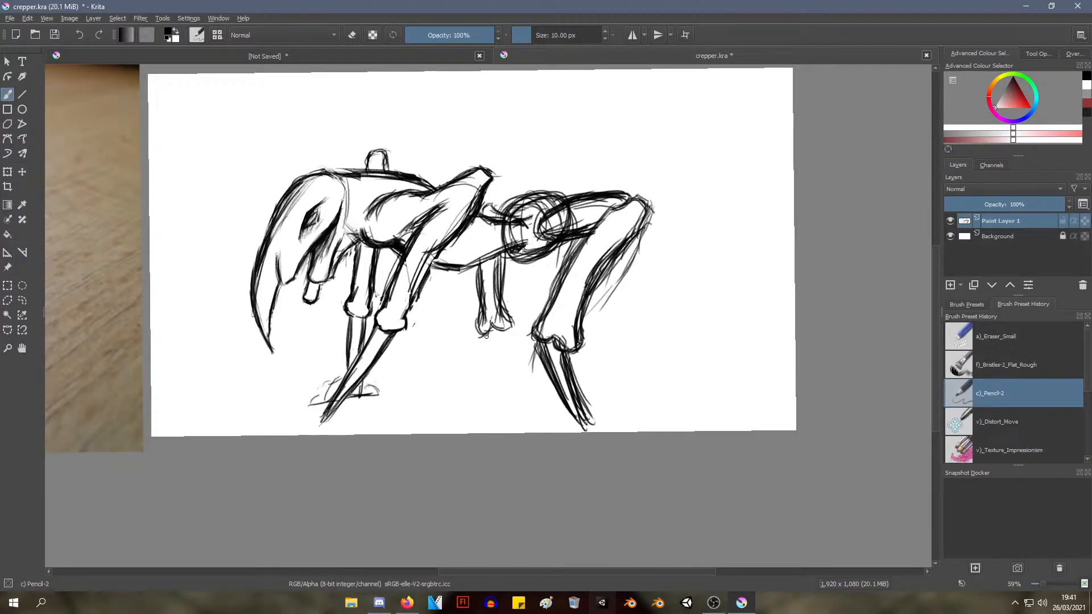
# Draw the far hind leg's tapered, backward-slanting lower section and darken its front and rear edges with repeated strokes
pyautogui.moveTo(483, 332); pyautogui.dragTo(510, 407)
pyautogui.moveTo(487, 354); pyautogui.dragTo(508, 391)
pyautogui.moveTo(502, 327); pyautogui.dragTo(523, 407)
pyautogui.moveTo(504, 353); pyautogui.dragTo(526, 401)
pyautogui.moveTo(485, 336)
pyautogui.mouseDown()
pyautogui.moveTo(521, 398)
pyautogui.moveTo(508, 384)
pyautogui.mouseUp()
pyautogui.moveTo(485, 341); pyautogui.dragTo(518, 403)
pyautogui.moveTo(495, 364); pyautogui.dragTo(517, 401)
pyautogui.moveTo(493, 359); pyautogui.dragTo(520, 394)
pyautogui.moveTo(498, 328); pyautogui.dragTo(523, 392)
pyautogui.moveTo(508, 350); pyautogui.dragTo(526, 393)
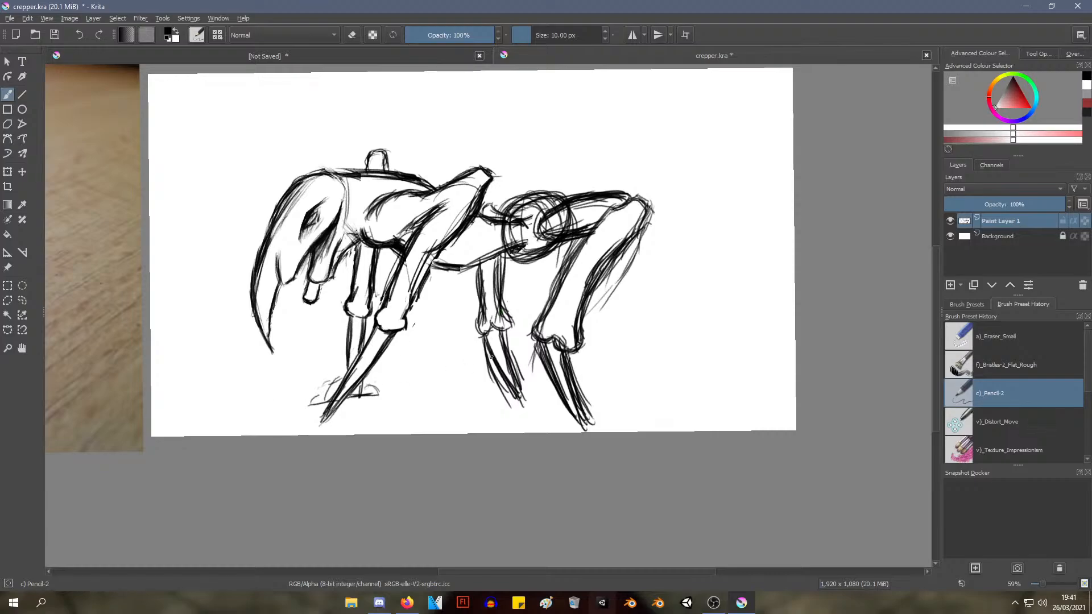
pyautogui.moveTo(482, 352)
pyautogui.mouseDown()
pyautogui.moveTo(517, 409)
pyautogui.moveTo(502, 379)
pyautogui.moveTo(508, 341)
pyautogui.moveTo(529, 410)
pyautogui.moveTo(506, 381)
pyautogui.mouseUp()
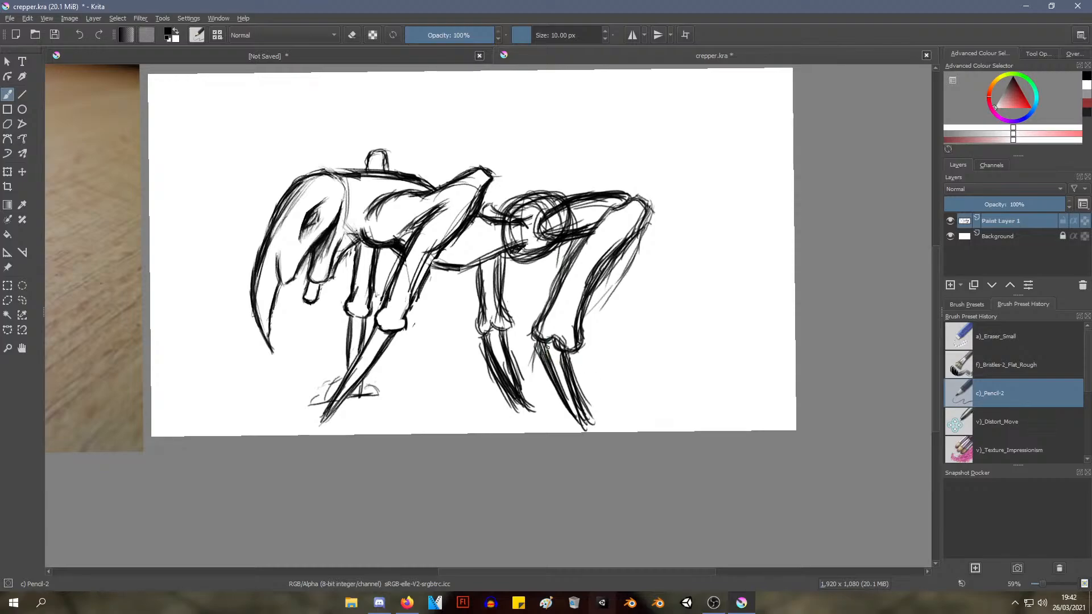
# Try a two-lobed, notched lower edge on the ankle knobs of both front legs
pyautogui.scroll(3, 553, 331)
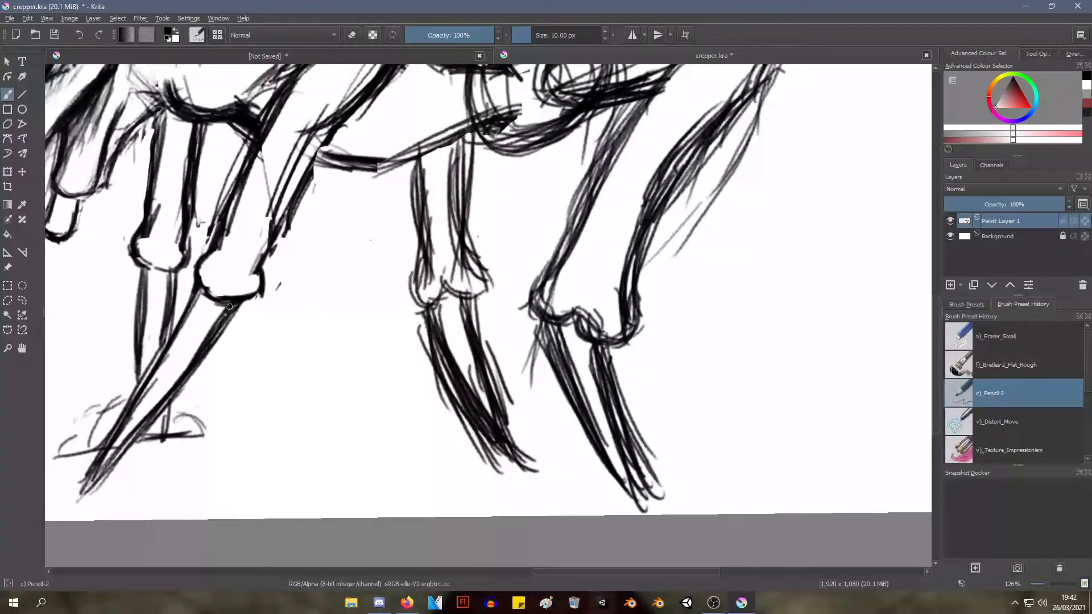
pyautogui.moveTo(229, 306)
pyautogui.mouseDown()
pyautogui.moveTo(212, 308)
pyautogui.moveTo(201, 285)
pyautogui.mouseUp()
pyautogui.moveTo(139, 257); pyautogui.dragTo(171, 272)
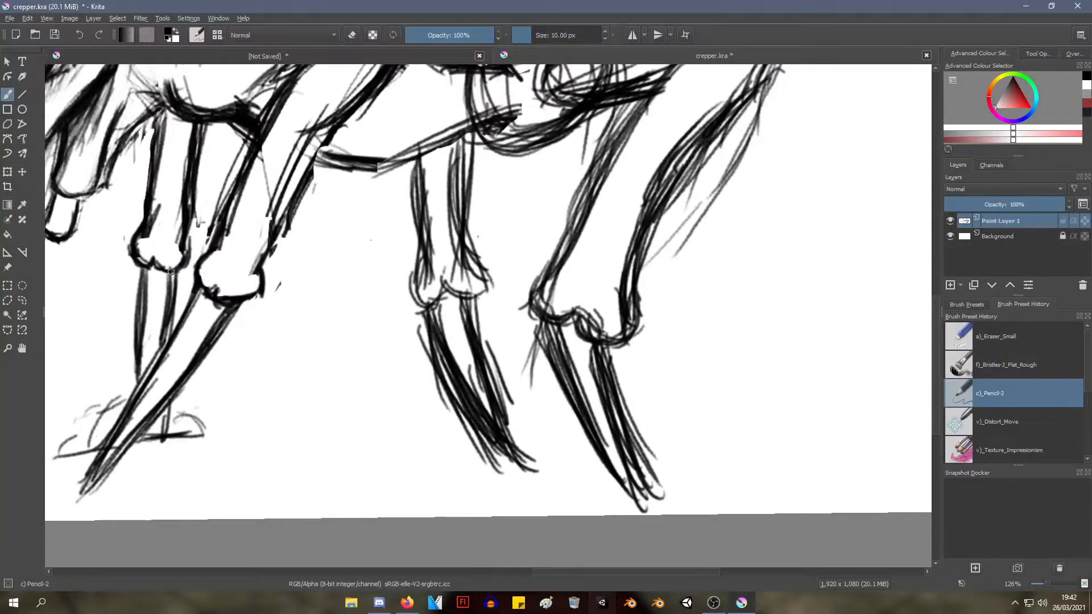
# Erase the notches from both front legs' ankle knobs with a)_Eraser_Small and redraw their lower edges as smooth curves with c)_Pencil-2
pyautogui.scroll(-5, 409, 419)
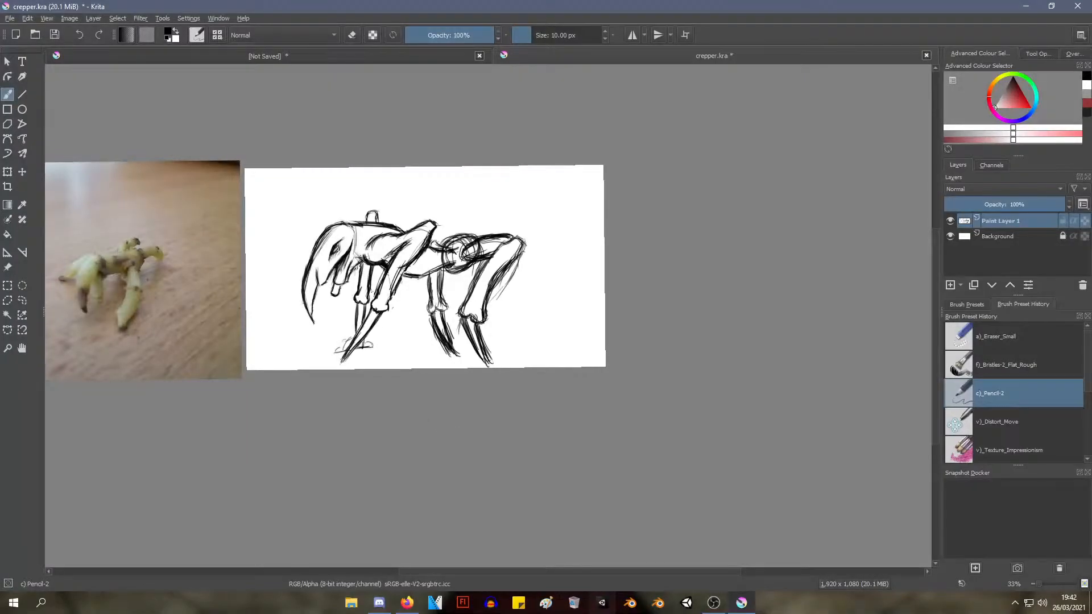
pyautogui.moveTo(388, 392); pyautogui.dragTo(405, 320)
pyautogui.moveTo(372, 215); pyautogui.dragTo(371, 215)
pyautogui.moveTo(366, 230); pyautogui.dragTo(394, 348)
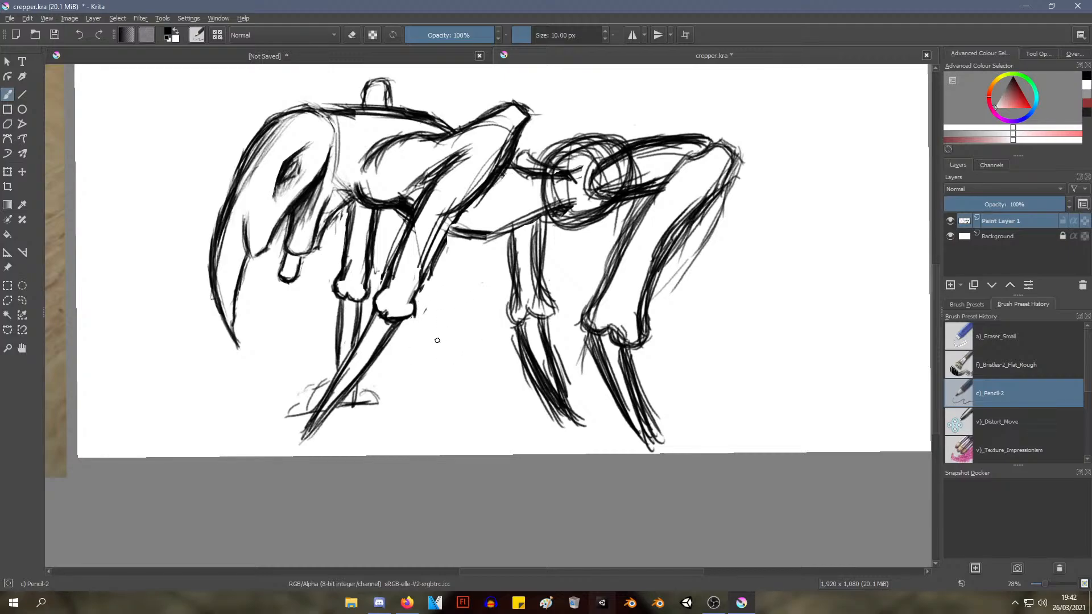
pyautogui.rightClick(398, 327)
pyautogui.click(392, 256)
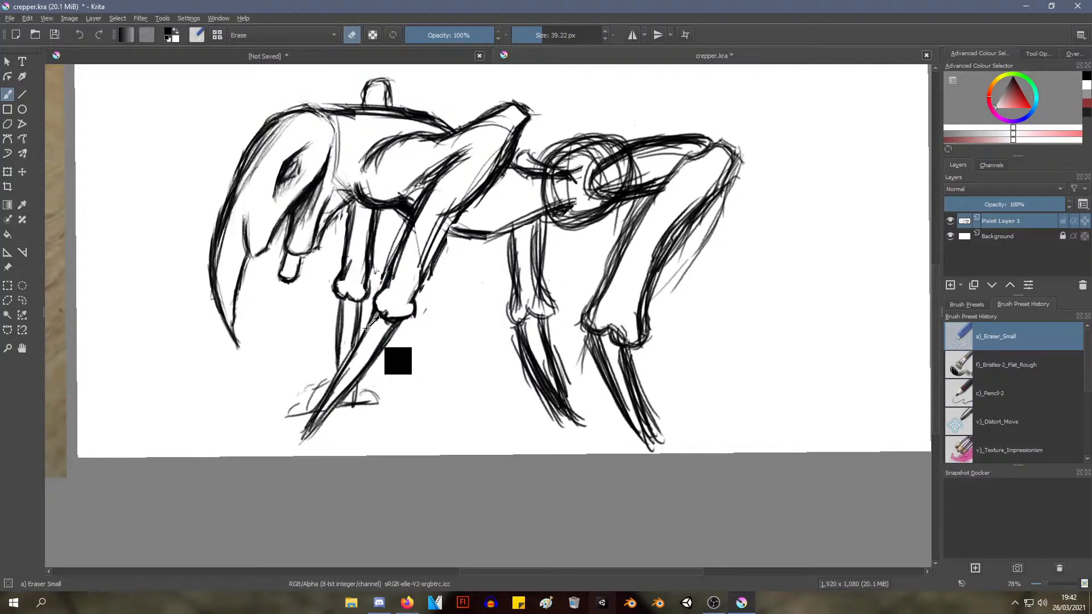
pyautogui.scroll(3, 399, 360)
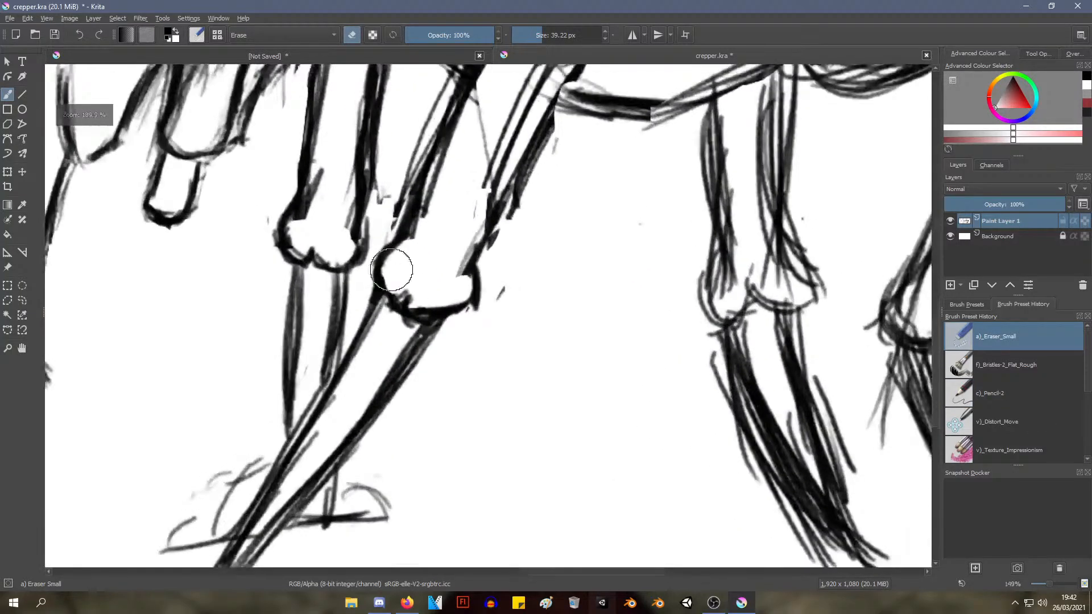
pyautogui.rightClick(308, 245)
pyautogui.click(380, 268)
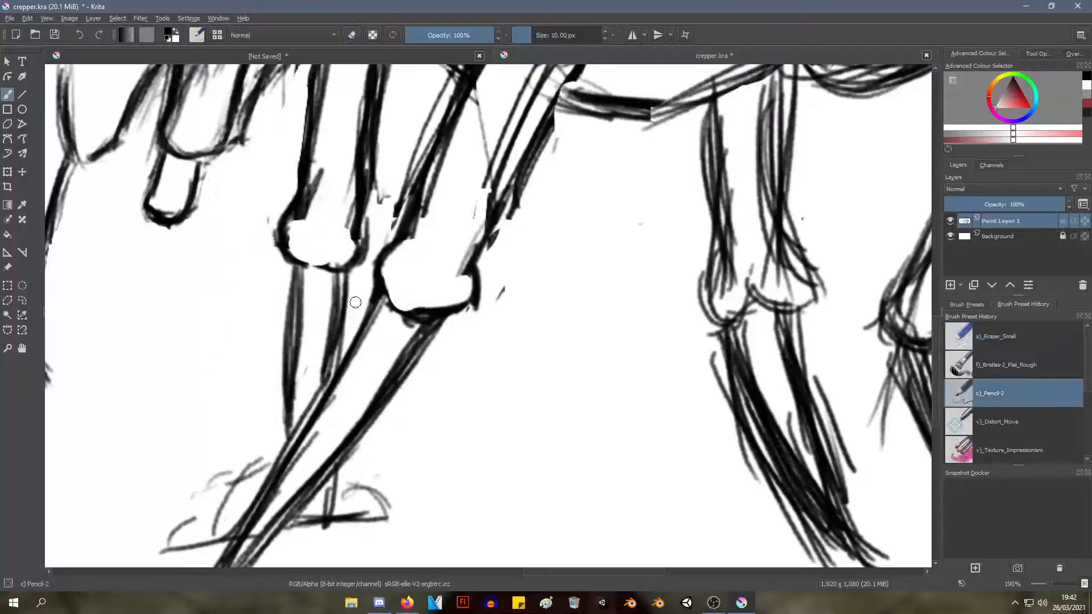
pyautogui.moveTo(286, 236)
pyautogui.mouseDown()
pyautogui.moveTo(340, 265)
pyautogui.moveTo(304, 261)
pyautogui.moveTo(351, 260)
pyautogui.moveTo(401, 304)
pyautogui.moveTo(451, 318)
pyautogui.mouseUp()
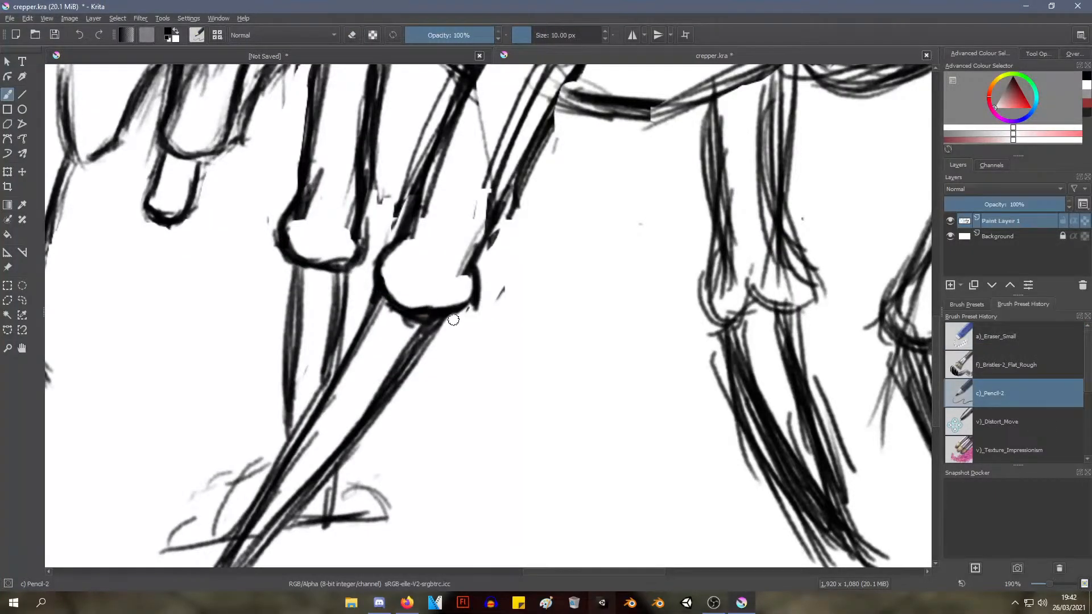
# Erase the far hind leg's two-lobed ankle contour and the rough lines inside the leg with a)_Eraser_Small
pyautogui.moveTo(552, 212)
pyautogui.mouseDown()
pyautogui.moveTo(378, 231)
pyautogui.moveTo(292, 154)
pyautogui.moveTo(288, 191)
pyautogui.mouseUp()
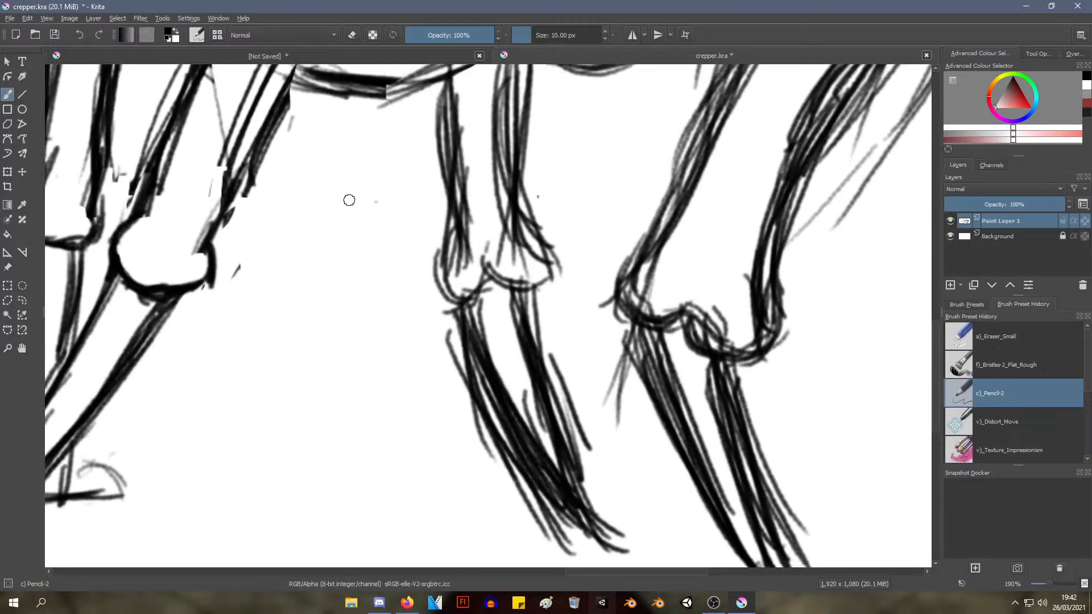
pyautogui.moveTo(484, 245); pyautogui.dragTo(488, 280)
pyautogui.moveTo(482, 247); pyautogui.dragTo(484, 260)
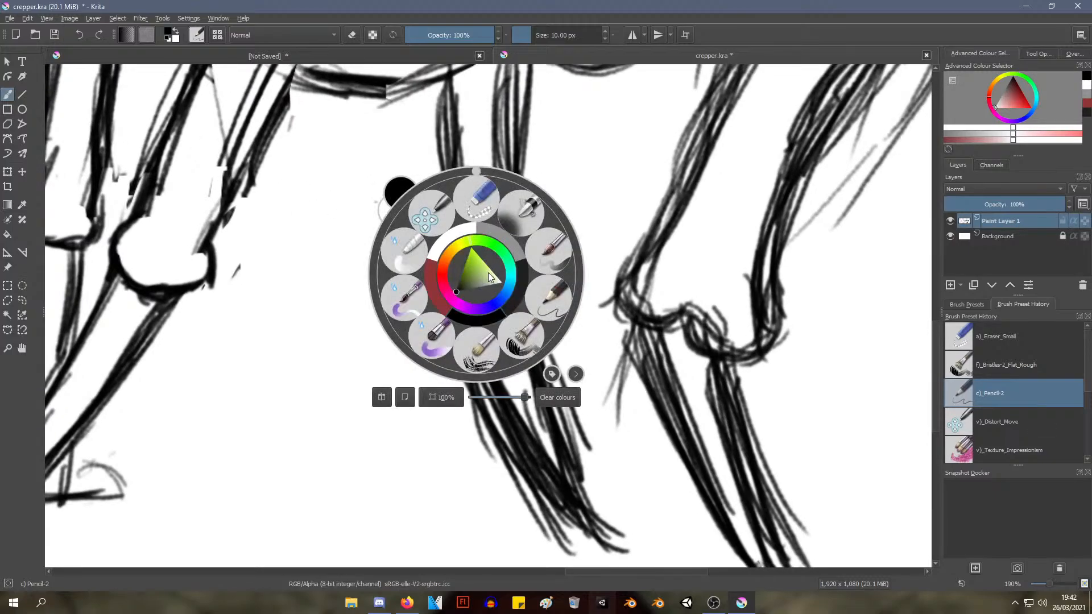
pyautogui.rightClick(483, 273)
pyautogui.click(476, 195)
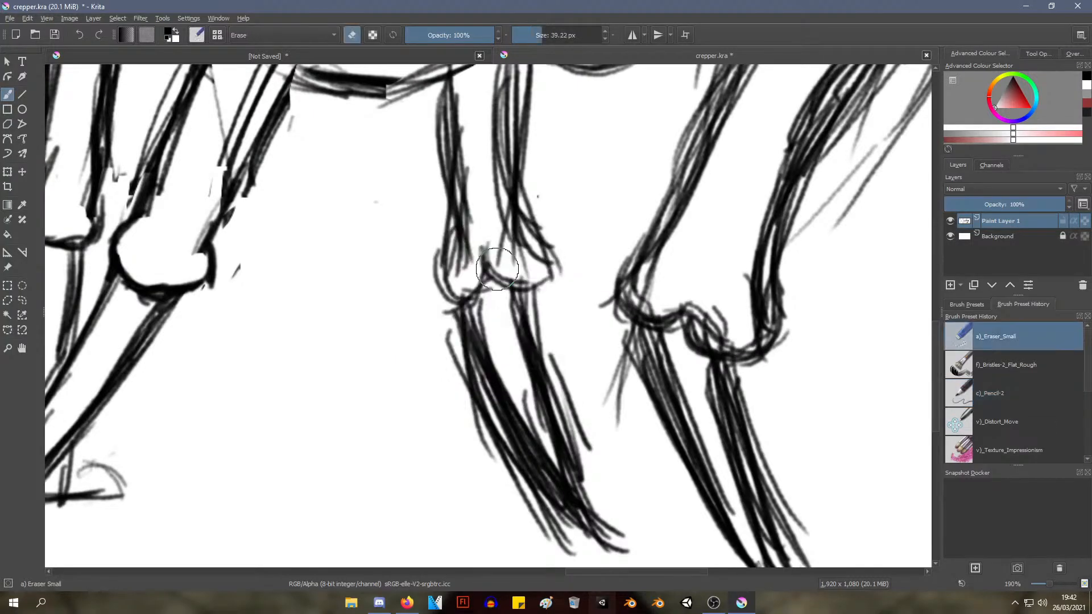
pyautogui.moveTo(494, 250)
pyautogui.mouseDown()
pyautogui.moveTo(480, 270)
pyautogui.moveTo(514, 273)
pyautogui.moveTo(463, 244)
pyautogui.moveTo(457, 281)
pyautogui.moveTo(468, 168)
pyautogui.moveTo(463, 203)
pyautogui.moveTo(478, 178)
pyautogui.moveTo(514, 251)
pyautogui.moveTo(483, 185)
pyautogui.moveTo(492, 220)
pyautogui.mouseUp()
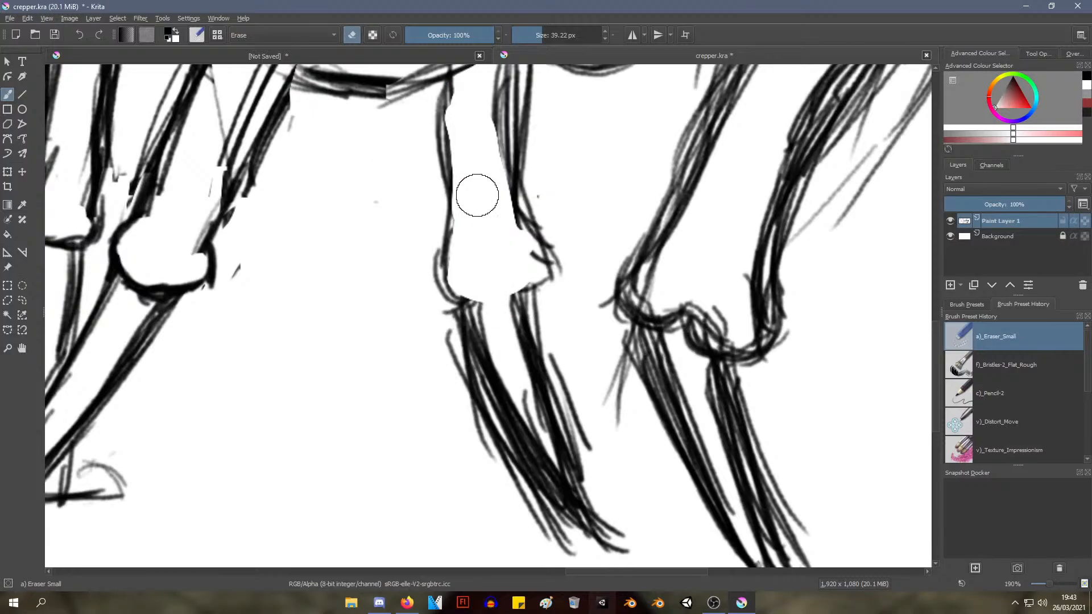
# Redraw the far hind leg's ankle with c)_Pencil-2 as a single flared knob with a smooth lower edge
pyautogui.rightClick(498, 214)
pyautogui.click(571, 228)
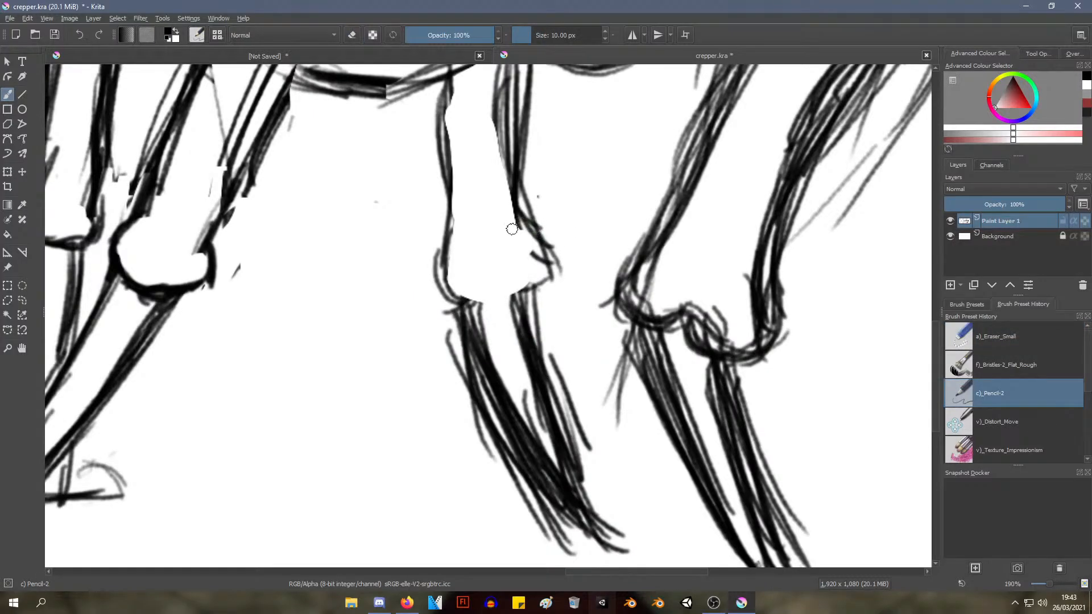
pyautogui.moveTo(453, 208)
pyautogui.mouseDown()
pyautogui.moveTo(455, 294)
pyautogui.moveTo(517, 289)
pyautogui.moveTo(472, 297)
pyautogui.moveTo(547, 269)
pyautogui.mouseUp()
pyautogui.moveTo(510, 211)
pyautogui.mouseDown()
pyautogui.moveTo(546, 253)
pyautogui.moveTo(537, 291)
pyautogui.mouseUp()
pyautogui.moveTo(537, 239); pyautogui.dragTo(529, 291)
# Erase the near hind leg's notched ankle contour and redraw its lower edge as one smooth line with c)_Pencil-2
pyautogui.rightClick(669, 266)
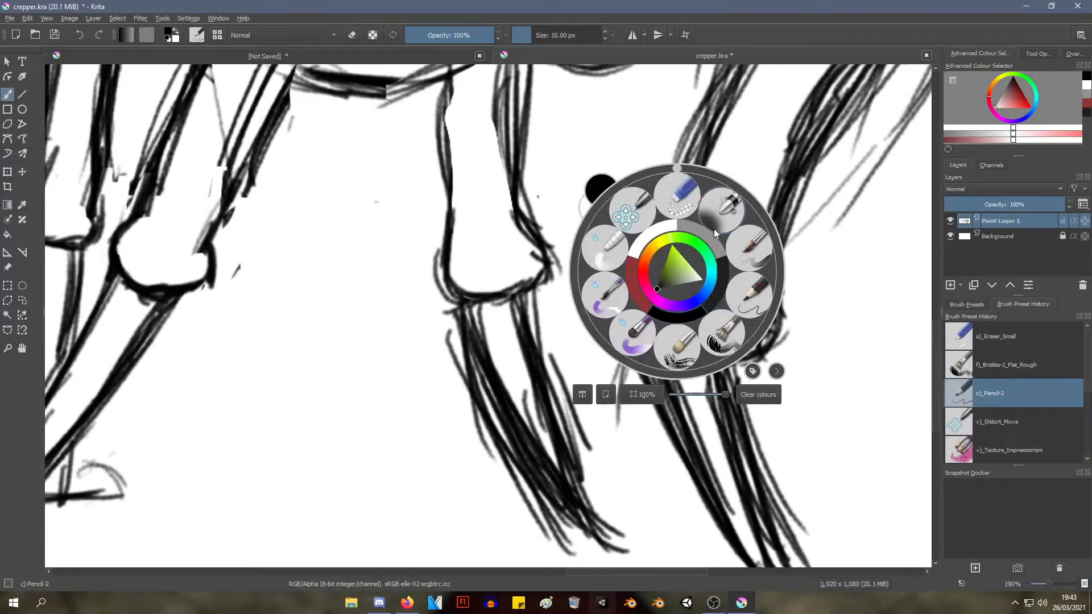
pyautogui.click(650, 209)
pyautogui.moveTo(681, 305)
pyautogui.mouseDown()
pyautogui.moveTo(704, 310)
pyautogui.moveTo(665, 295)
pyautogui.moveTo(670, 311)
pyautogui.moveTo(718, 320)
pyautogui.moveTo(727, 336)
pyautogui.moveTo(660, 319)
pyautogui.moveTo(646, 287)
pyautogui.moveTo(663, 244)
pyautogui.moveTo(631, 295)
pyautogui.mouseUp()
pyautogui.rightClick(675, 256)
pyautogui.click(745, 269)
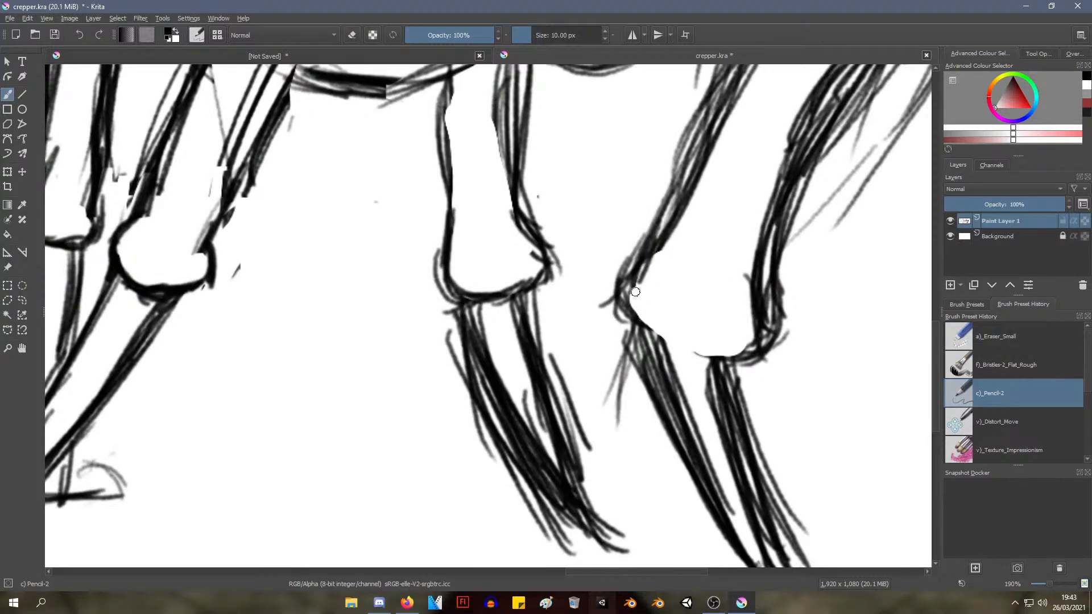
pyautogui.moveTo(658, 239)
pyautogui.mouseDown()
pyautogui.moveTo(653, 320)
pyautogui.moveTo(689, 337)
pyautogui.mouseUp()
pyautogui.moveTo(635, 307)
pyautogui.mouseDown()
pyautogui.moveTo(705, 347)
pyautogui.moveTo(693, 345)
pyautogui.mouseUp()
pyautogui.moveTo(671, 336); pyautogui.dragTo(724, 353)
# Darken the front and rear edges of the far hind leg from the belly down to its ankle knob
pyautogui.moveTo(593, 205); pyautogui.dragTo(588, 236)
pyautogui.moveTo(586, 236)
pyautogui.mouseDown()
pyautogui.moveTo(590, 259)
pyautogui.moveTo(589, 245)
pyautogui.mouseUp()
pyautogui.moveTo(603, 199); pyautogui.dragTo(559, 277)
pyautogui.moveTo(566, 276); pyautogui.dragTo(584, 191)
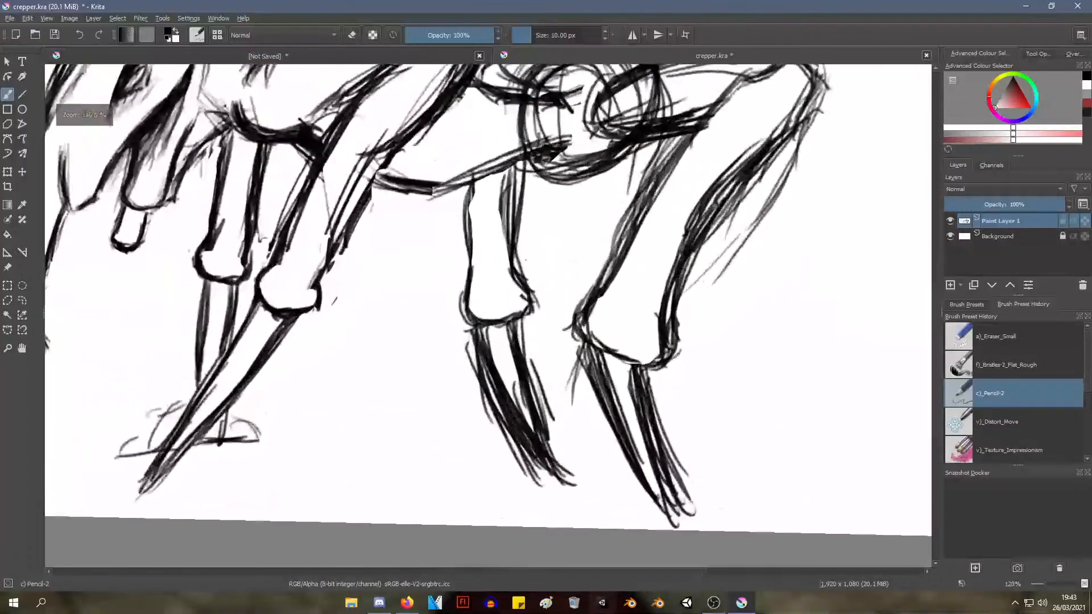
pyautogui.moveTo(477, 184)
pyautogui.mouseDown()
pyautogui.moveTo(477, 276)
pyautogui.moveTo(478, 237)
pyautogui.mouseUp()
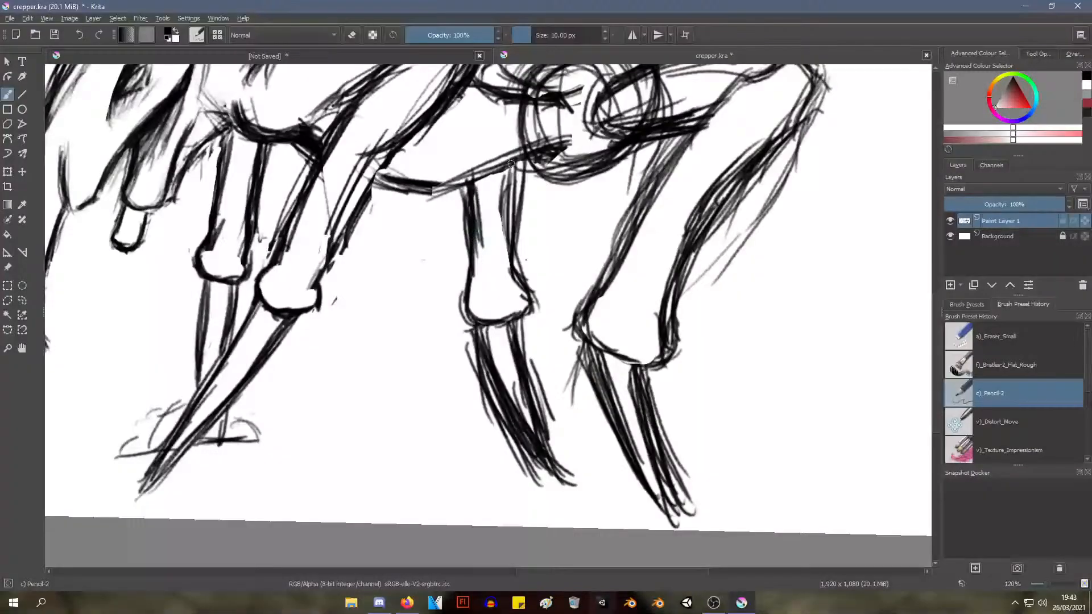
pyautogui.moveTo(511, 164); pyautogui.dragTo(513, 265)
pyautogui.moveTo(474, 195); pyautogui.dragTo(477, 284)
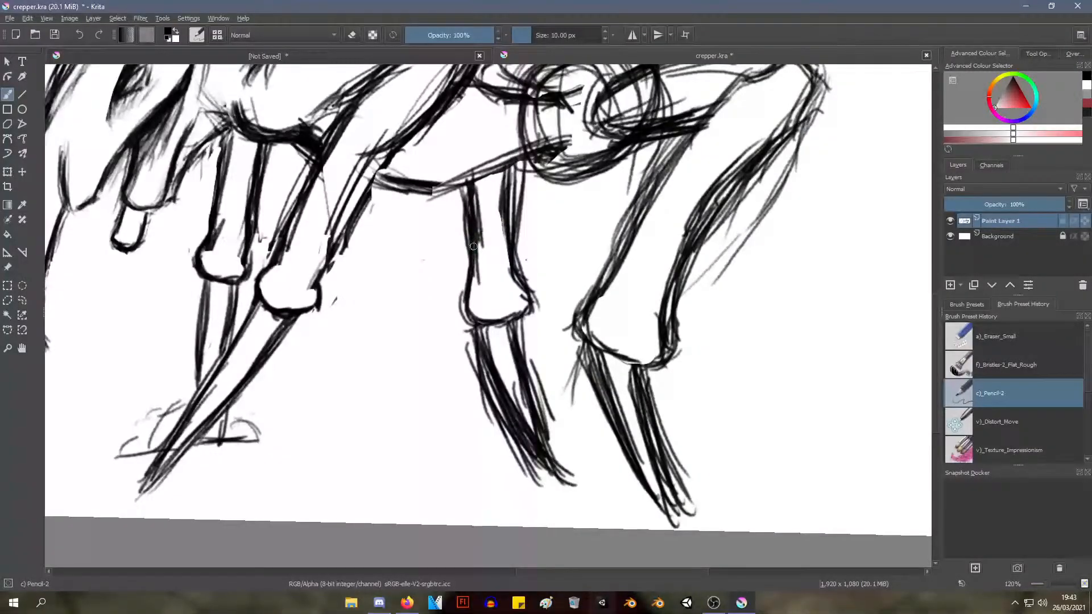
pyautogui.moveTo(472, 233); pyautogui.dragTo(472, 293)
pyautogui.moveTo(468, 179); pyautogui.dragTo(481, 248)
pyautogui.moveTo(503, 173)
pyautogui.mouseDown()
pyautogui.moveTo(500, 227)
pyautogui.moveTo(510, 237)
pyautogui.mouseUp()
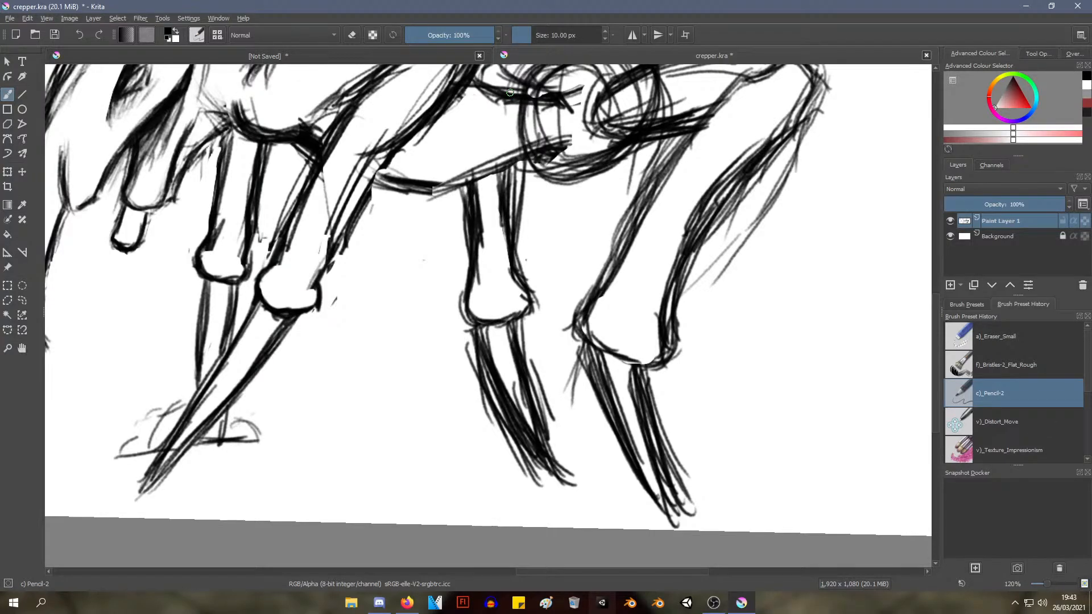
# Erase the construction lines inside the round hip joint and the thigh's root with a)_Eraser_Small
pyautogui.moveTo(497, 195); pyautogui.dragTo(493, 206)
pyautogui.moveTo(477, 258); pyautogui.dragTo(474, 381)
pyautogui.scroll(4, 510, 290)
pyautogui.scroll(-1, 492, 276)
pyautogui.scroll(3, 473, 381)
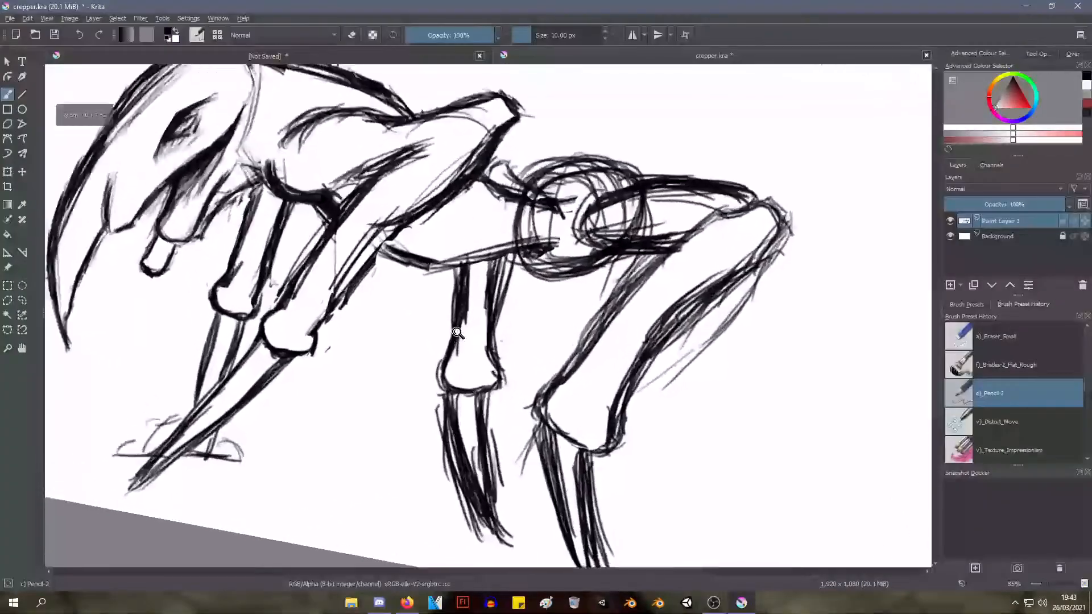
pyautogui.rightClick(607, 224)
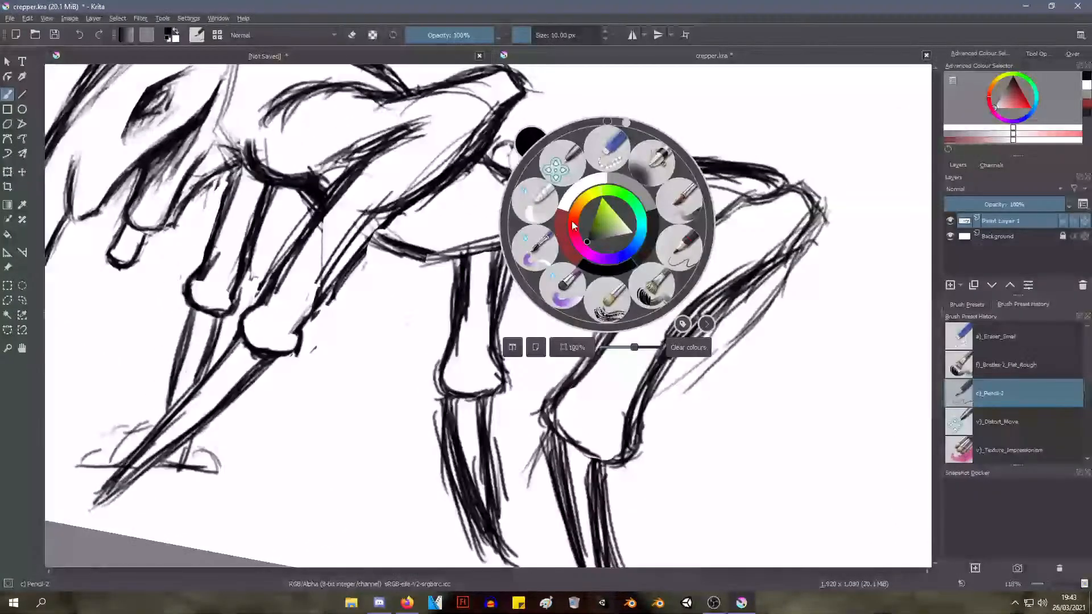
pyautogui.click(609, 149)
pyautogui.moveTo(608, 219)
pyautogui.mouseDown()
pyautogui.moveTo(671, 209)
pyautogui.moveTo(598, 219)
pyautogui.moveTo(663, 192)
pyautogui.moveTo(631, 200)
pyautogui.moveTo(681, 212)
pyautogui.moveTo(550, 247)
pyautogui.moveTo(560, 237)
pyautogui.moveTo(511, 209)
pyautogui.moveTo(540, 220)
pyautogui.moveTo(549, 211)
pyautogui.moveTo(531, 214)
pyautogui.moveTo(551, 190)
pyautogui.moveTo(569, 203)
pyautogui.moveTo(529, 218)
pyautogui.moveTo(599, 207)
pyautogui.moveTo(591, 221)
pyautogui.moveTo(560, 211)
pyautogui.moveTo(594, 201)
pyautogui.mouseUp()
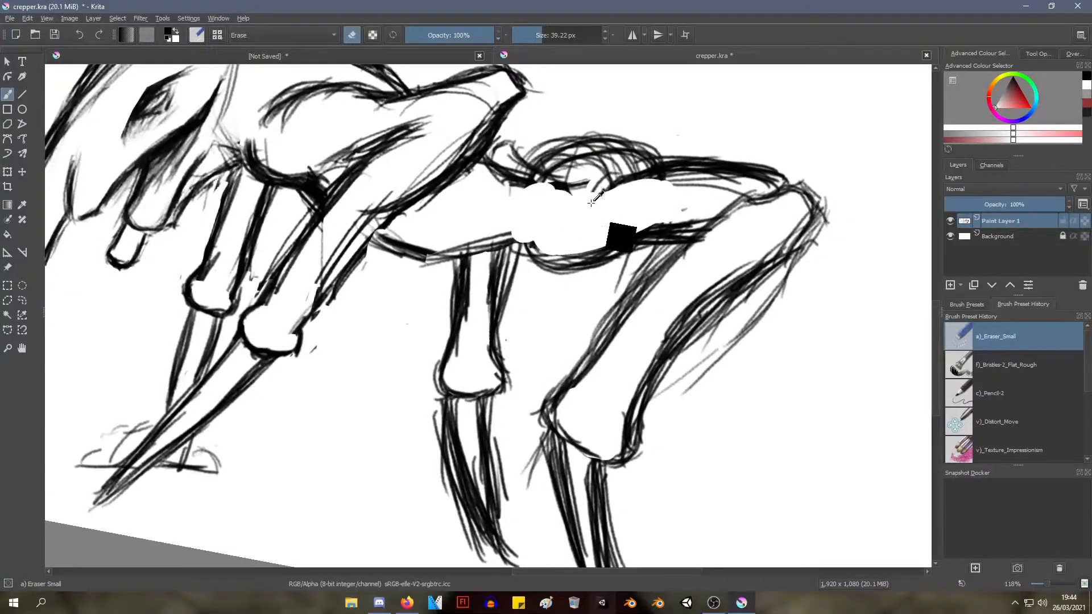
pyautogui.moveTo(621, 235)
pyautogui.mouseDown()
pyautogui.moveTo(496, 334)
pyautogui.moveTo(543, 248)
pyautogui.mouseUp()
pyautogui.rightClick(545, 246)
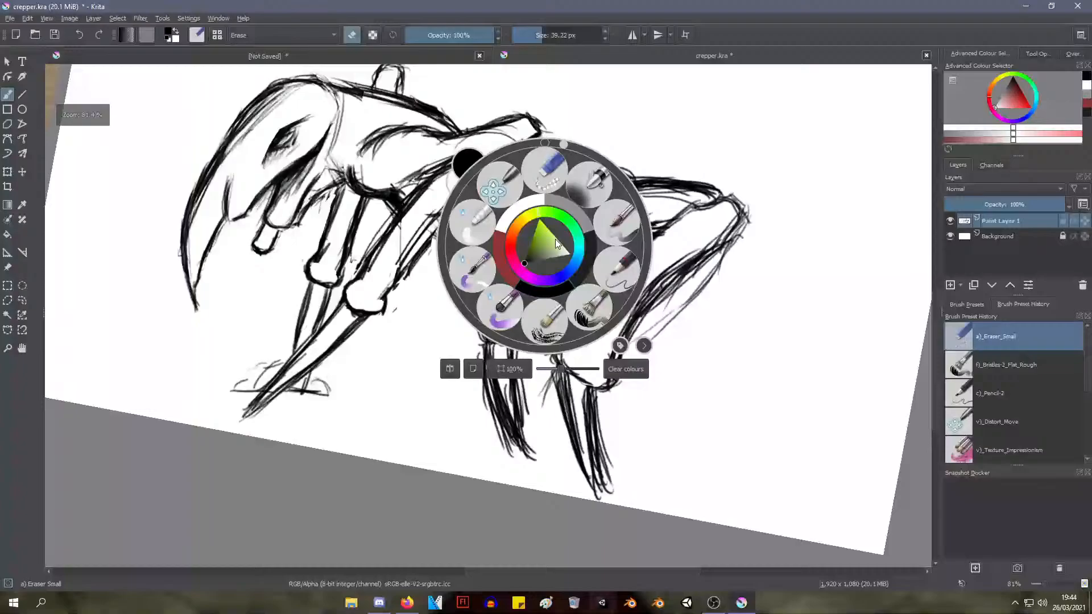
# Erase stray lines at the round hip joint's base and reinforce the back contour beneath it with c)_Pencil-2
pyautogui.click(637, 117)
pyautogui.moveTo(586, 192); pyautogui.dragTo(567, 180)
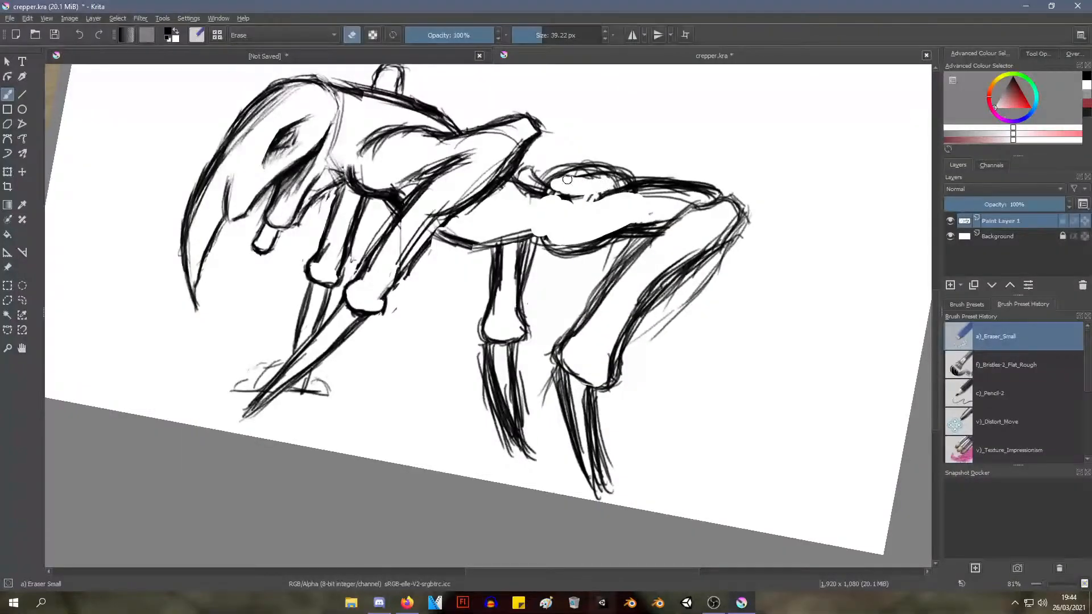
pyautogui.rightClick(622, 132)
pyautogui.click(695, 208)
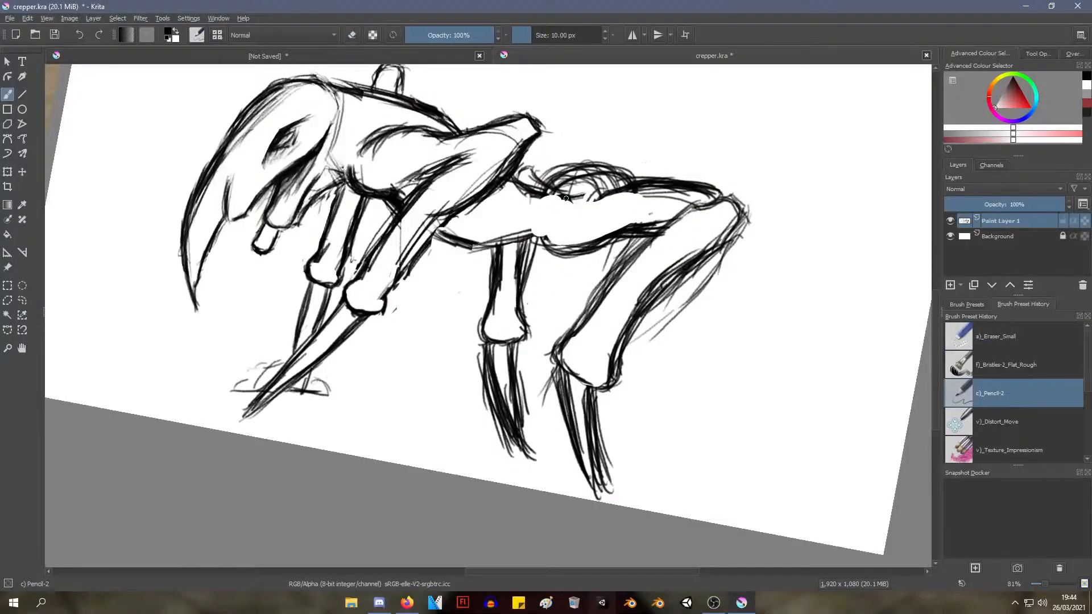
pyautogui.moveTo(604, 192); pyautogui.dragTo(613, 194)
pyautogui.moveTo(583, 130); pyautogui.dragTo(430, 277)
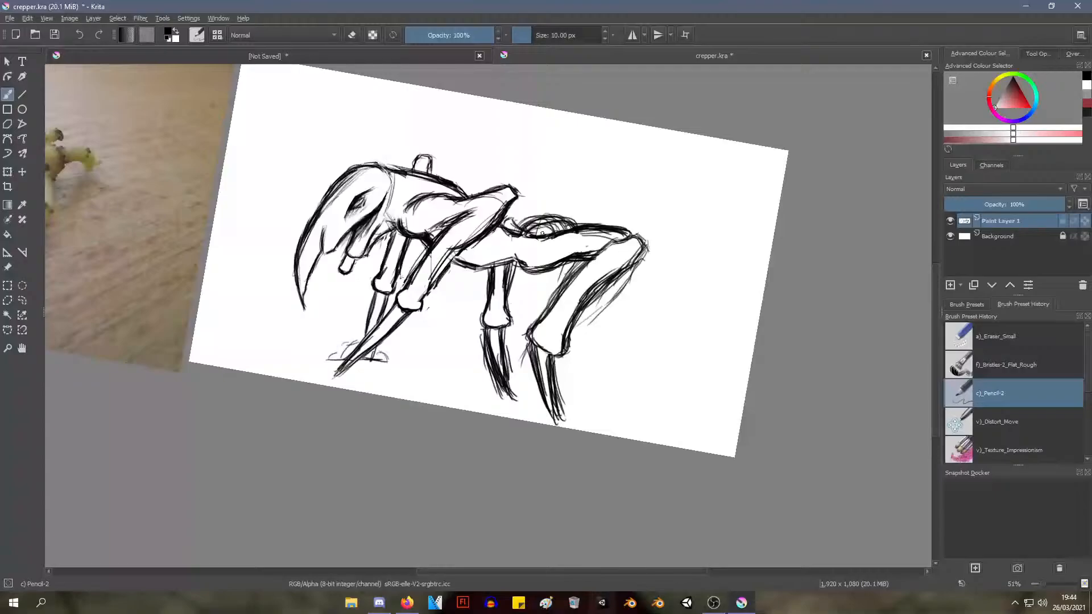
pyautogui.moveTo(542, 232); pyautogui.dragTo(527, 166)
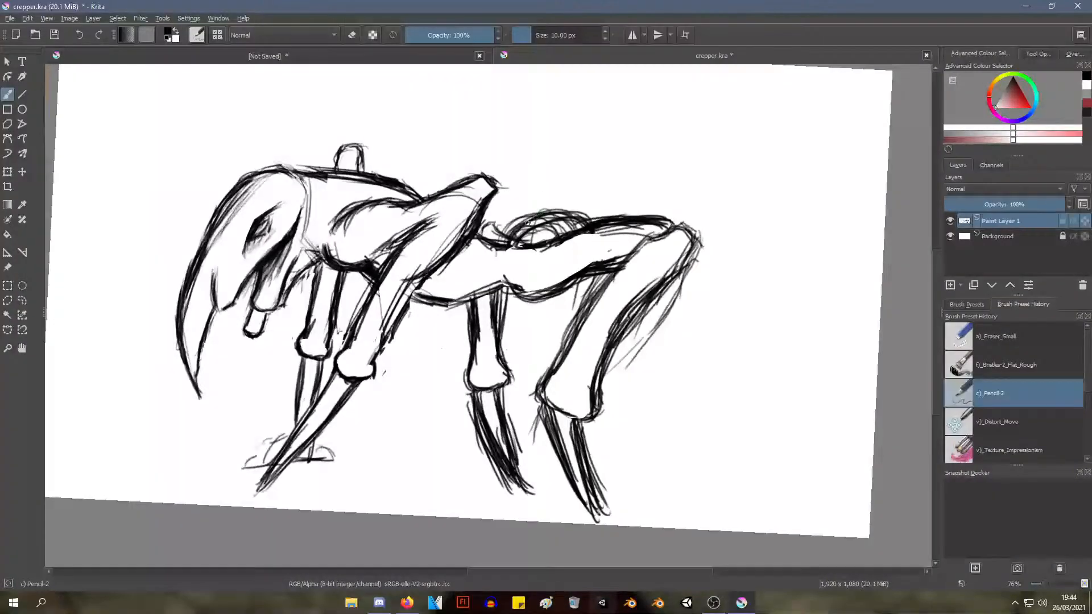
# Erase the round hip joint protruding above the back with a)_Eraser_Small, leaving only the back contour
pyautogui.rightClick(592, 189)
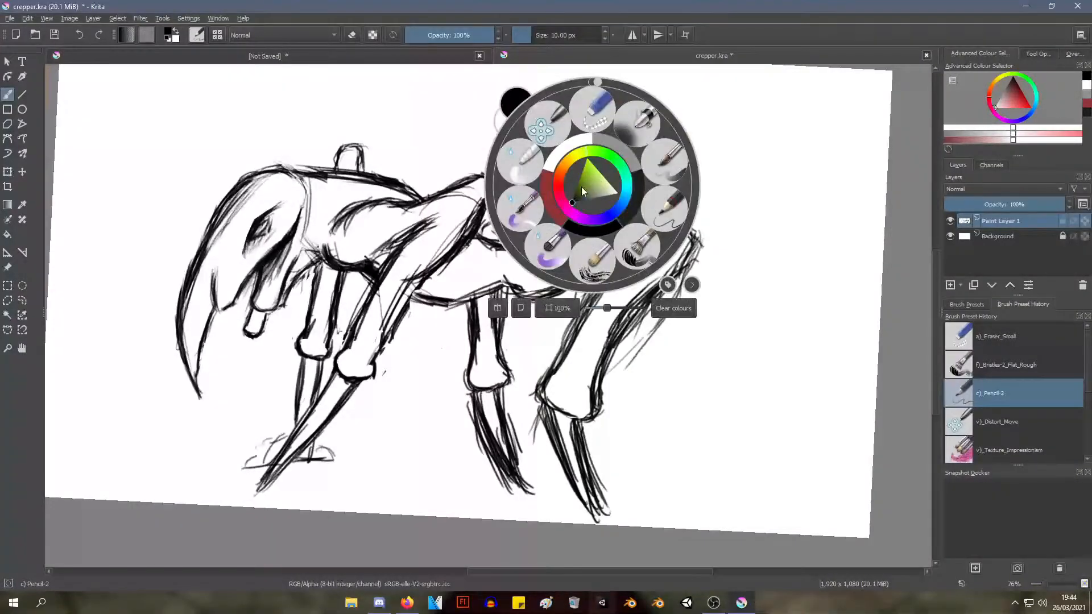
pyautogui.click(595, 107)
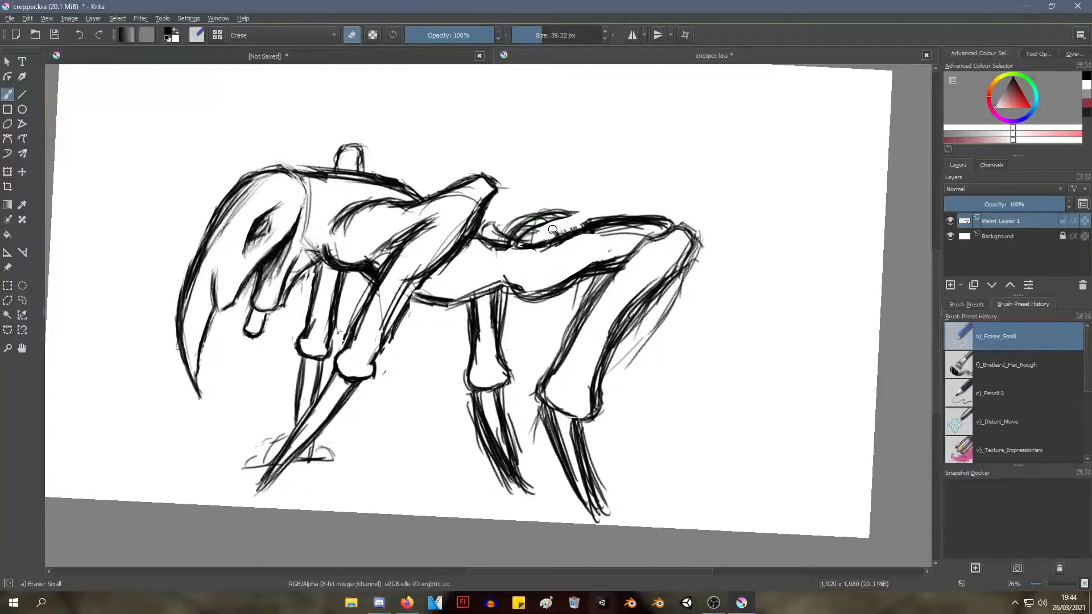
pyautogui.moveTo(516, 229); pyautogui.dragTo(533, 237)
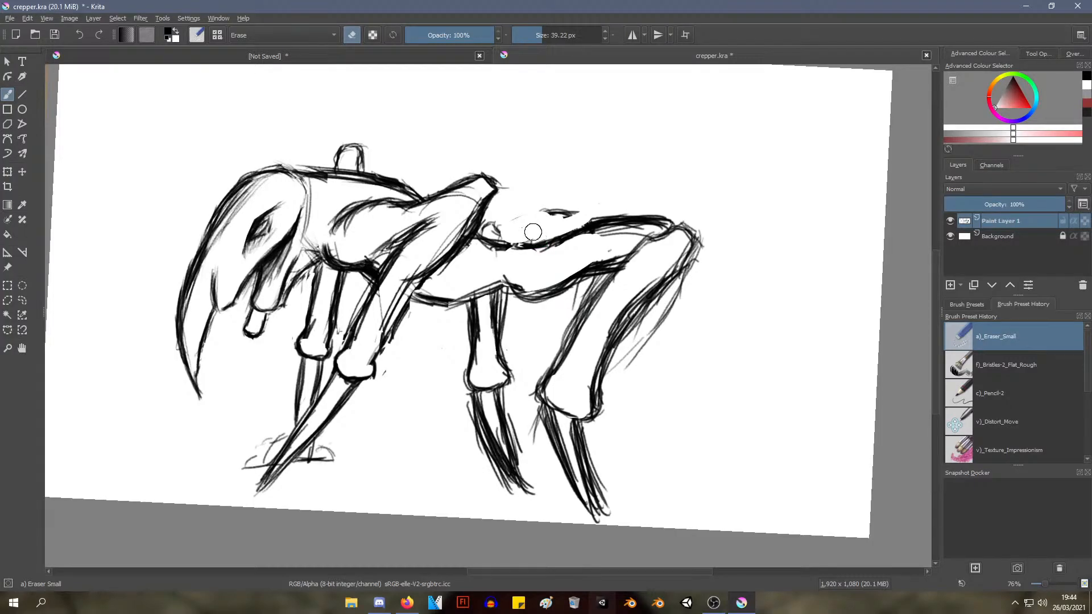
pyautogui.moveTo(544, 218)
pyautogui.mouseDown()
pyautogui.moveTo(577, 213)
pyautogui.moveTo(501, 235)
pyautogui.moveTo(491, 223)
pyautogui.mouseUp()
# Draw small pointed spikes on the near hind leg's rear edge just above the ankle with c)_Pencil-2
pyautogui.moveTo(572, 153); pyautogui.dragTo(503, 296)
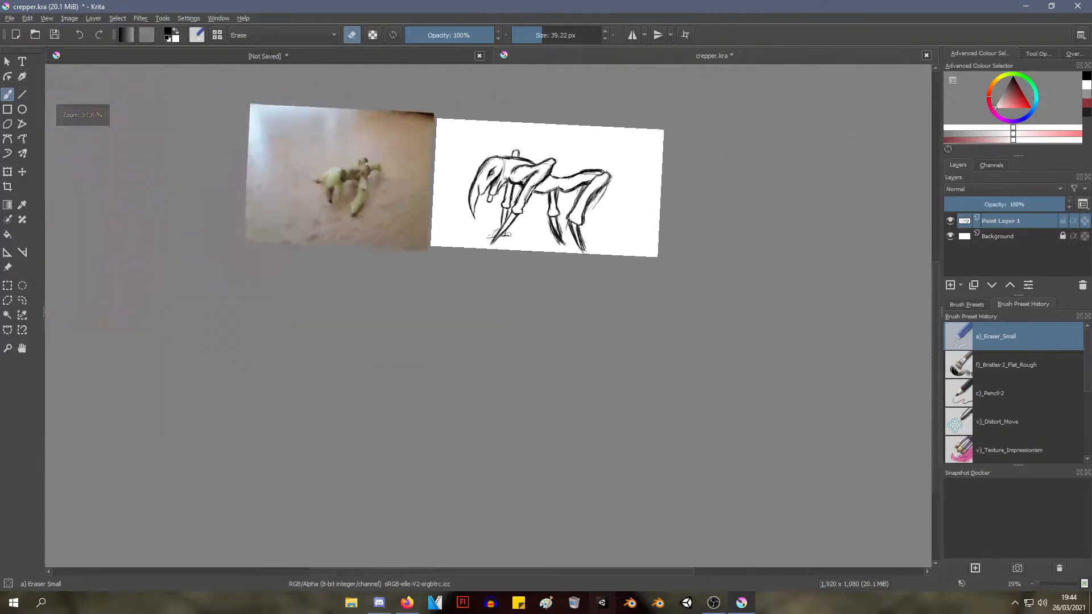
pyautogui.moveTo(500, 252); pyautogui.dragTo(510, 200)
pyautogui.moveTo(586, 116); pyautogui.dragTo(468, 243)
pyautogui.moveTo(473, 291)
pyautogui.mouseDown()
pyautogui.moveTo(500, 200)
pyautogui.moveTo(447, 332)
pyautogui.mouseUp()
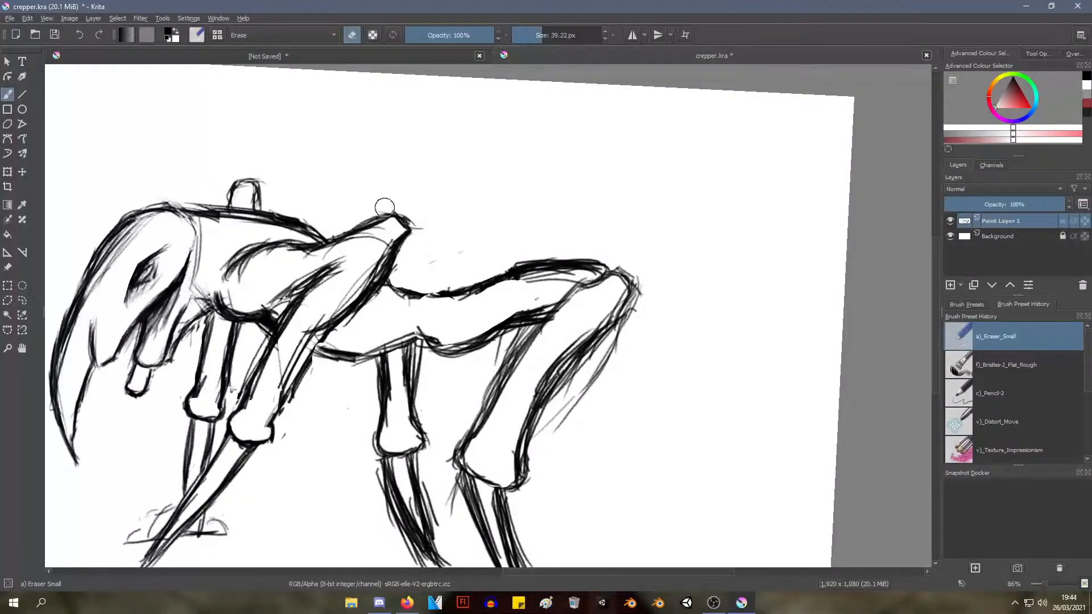
pyautogui.rightClick(424, 202)
pyautogui.click(506, 214)
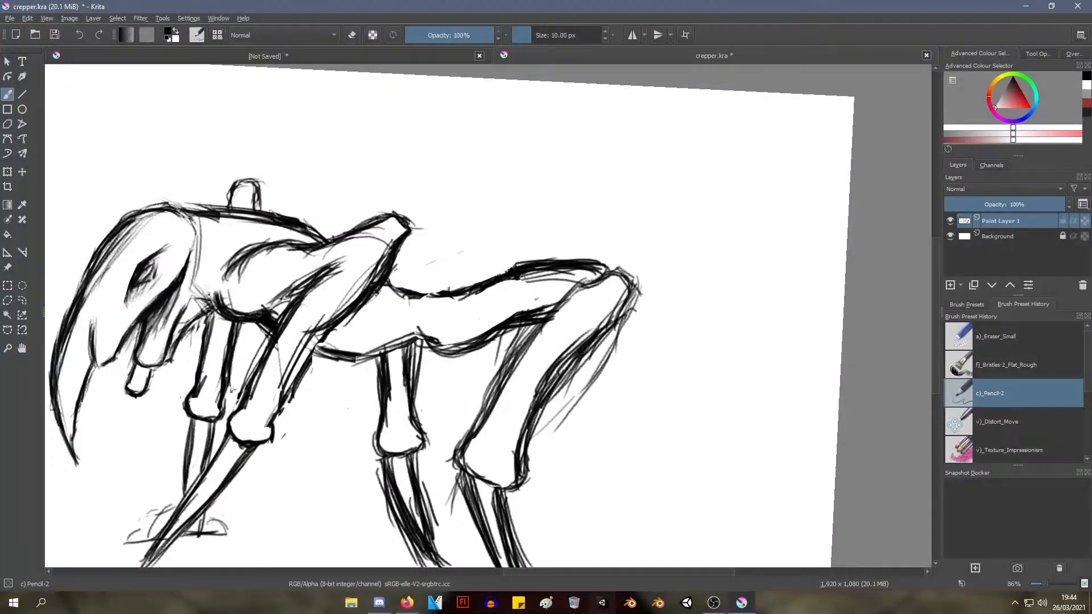
pyautogui.moveTo(522, 277); pyautogui.dragTo(486, 217)
pyautogui.moveTo(490, 299); pyautogui.dragTo(473, 353)
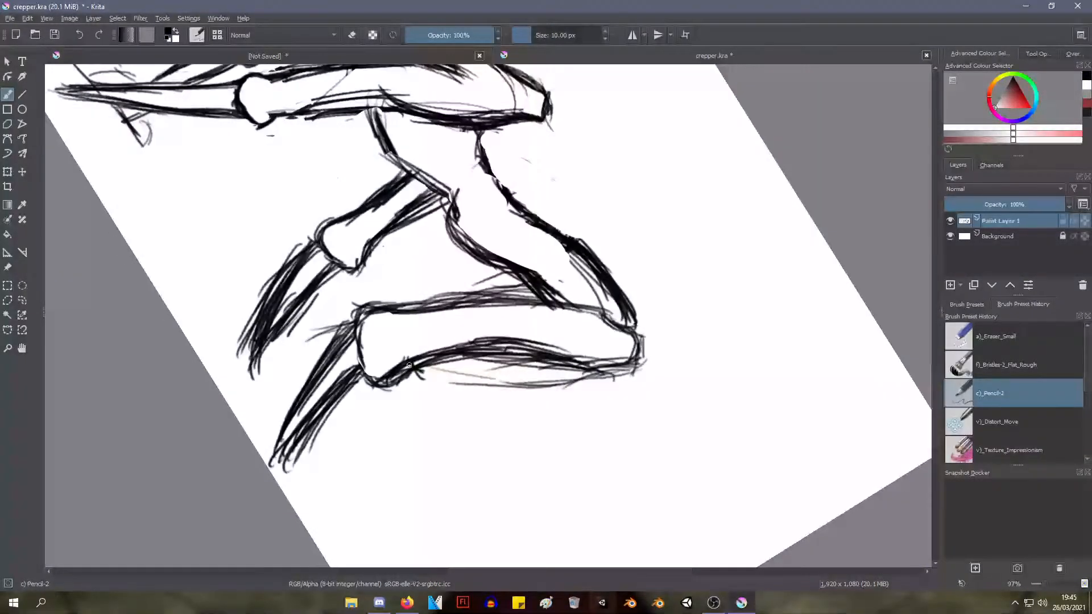
pyautogui.moveTo(425, 377); pyautogui.dragTo(429, 369)
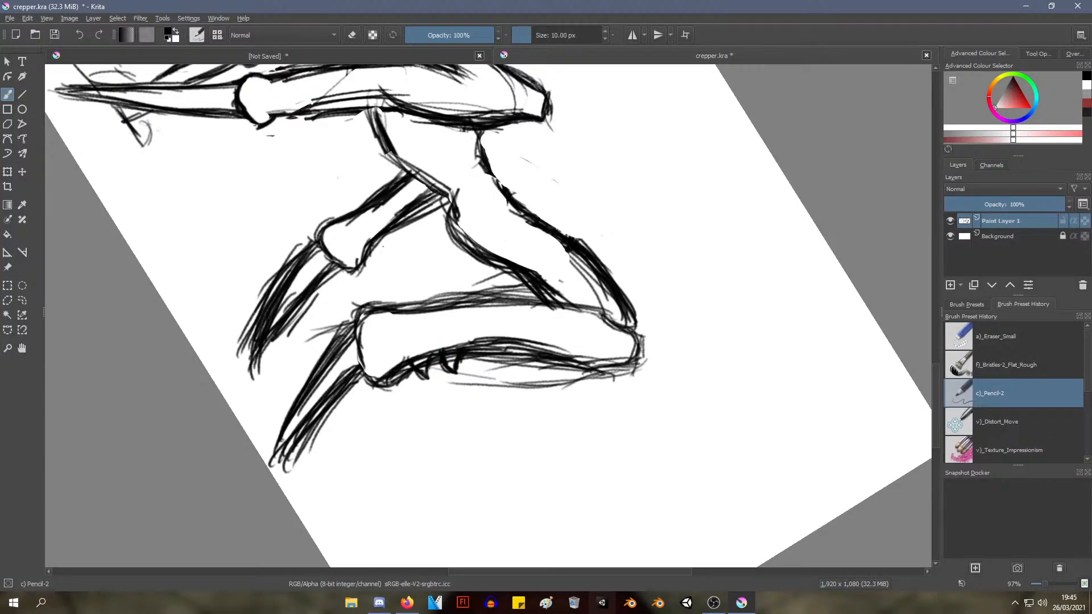
# Add matching small spikes to the rear edge of the far hind leg above its ankle knob
pyautogui.moveTo(475, 238); pyautogui.dragTo(421, 266)
pyautogui.moveTo(431, 256); pyautogui.dragTo(410, 265)
pyautogui.moveTo(409, 265); pyautogui.dragTo(451, 195)
# Redraw the back contour between the shoulder and the hind thigh as a sharper dip with straight diagonal strokes
pyautogui.moveTo(532, 149)
pyautogui.mouseDown()
pyautogui.moveTo(530, 180)
pyautogui.moveTo(525, 163)
pyautogui.moveTo(543, 185)
pyautogui.moveTo(558, 160)
pyautogui.moveTo(586, 208)
pyautogui.moveTo(615, 182)
pyautogui.mouseUp()
pyautogui.moveTo(509, 177); pyautogui.dragTo(430, 280)
pyautogui.moveTo(425, 278); pyautogui.dragTo(505, 432)
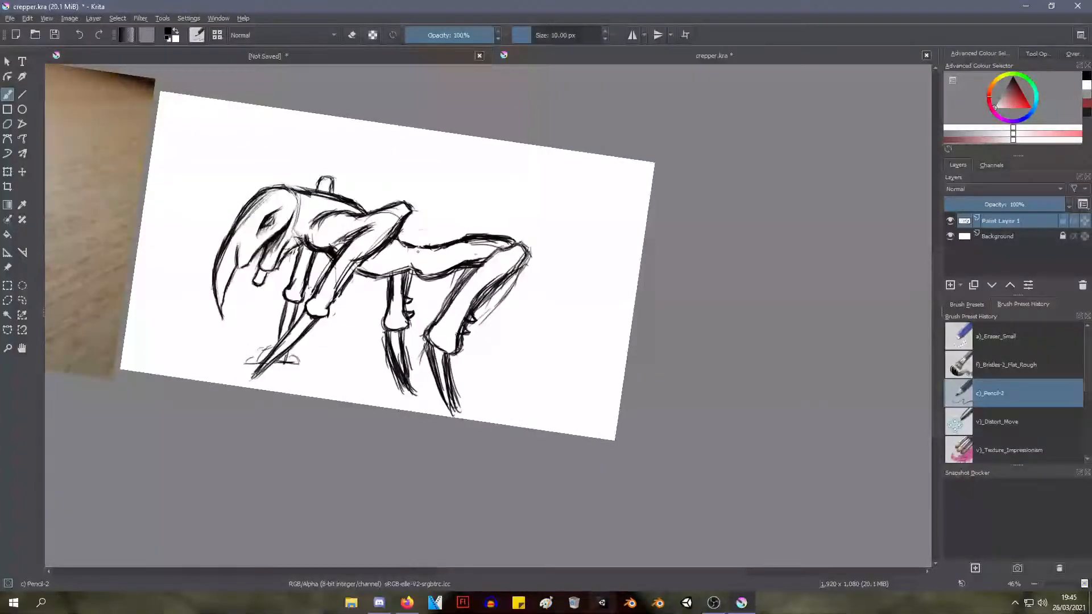
pyautogui.moveTo(464, 231); pyautogui.dragTo(421, 248)
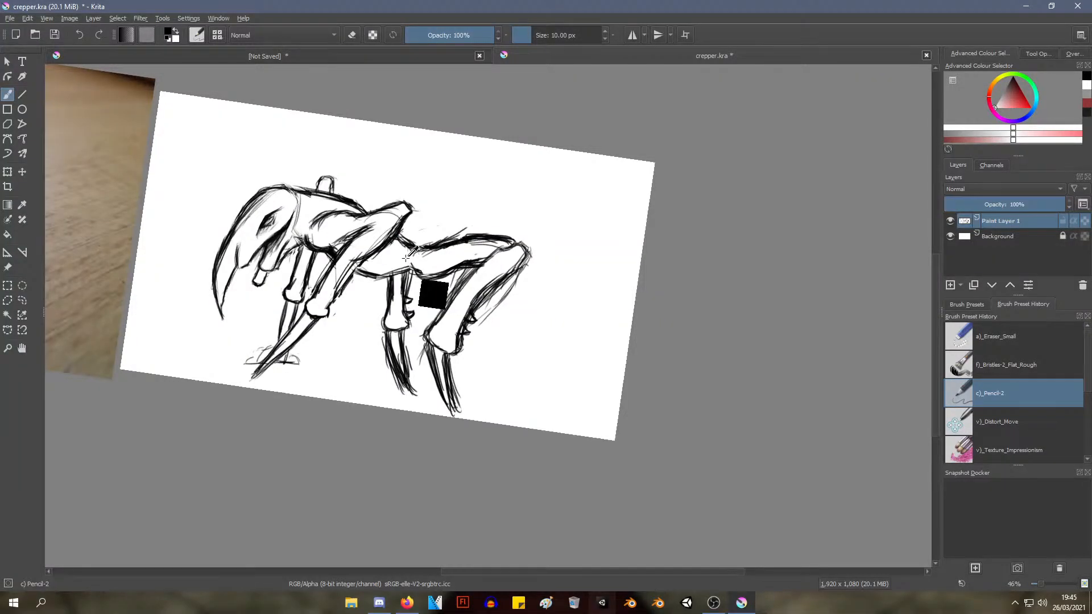
# Thicken and darken the front edge of the near hind leg from the thigh down to the ankle
pyautogui.moveTo(414, 280); pyautogui.dragTo(439, 322)
pyautogui.moveTo(434, 346)
pyautogui.mouseDown()
pyautogui.moveTo(445, 312)
pyautogui.moveTo(425, 338)
pyautogui.moveTo(430, 330)
pyautogui.moveTo(434, 344)
pyautogui.moveTo(439, 335)
pyautogui.moveTo(502, 376)
pyautogui.mouseUp()
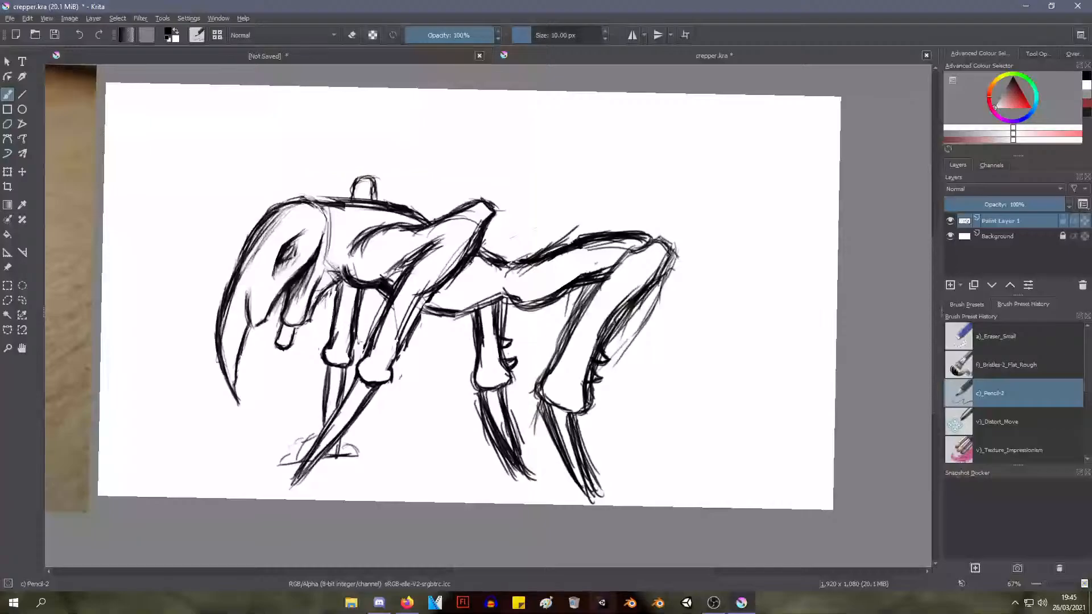
pyautogui.moveTo(656, 269)
pyautogui.mouseDown()
pyautogui.moveTo(650, 240)
pyautogui.moveTo(595, 290)
pyautogui.moveTo(570, 332)
pyautogui.mouseUp()
pyautogui.moveTo(592, 297); pyautogui.dragTo(555, 358)
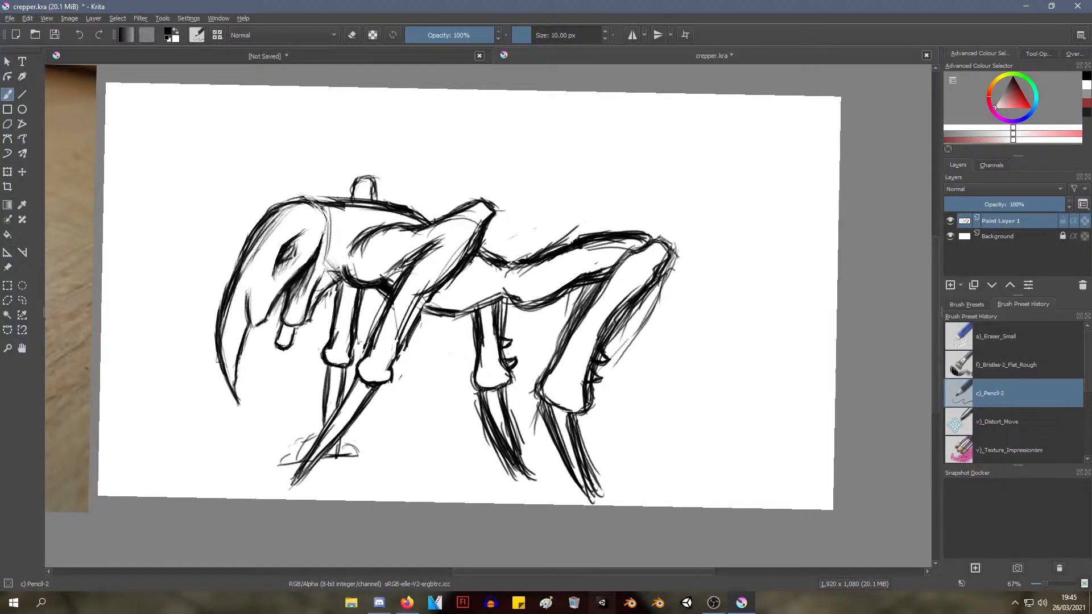
pyautogui.scroll(-3, 596, 313)
pyautogui.scroll(3, 595, 313)
pyautogui.moveTo(598, 295)
pyautogui.mouseDown()
pyautogui.moveTo(574, 330)
pyautogui.moveTo(578, 310)
pyautogui.moveTo(559, 365)
pyautogui.mouseUp()
pyautogui.moveTo(589, 314); pyautogui.dragTo(563, 362)
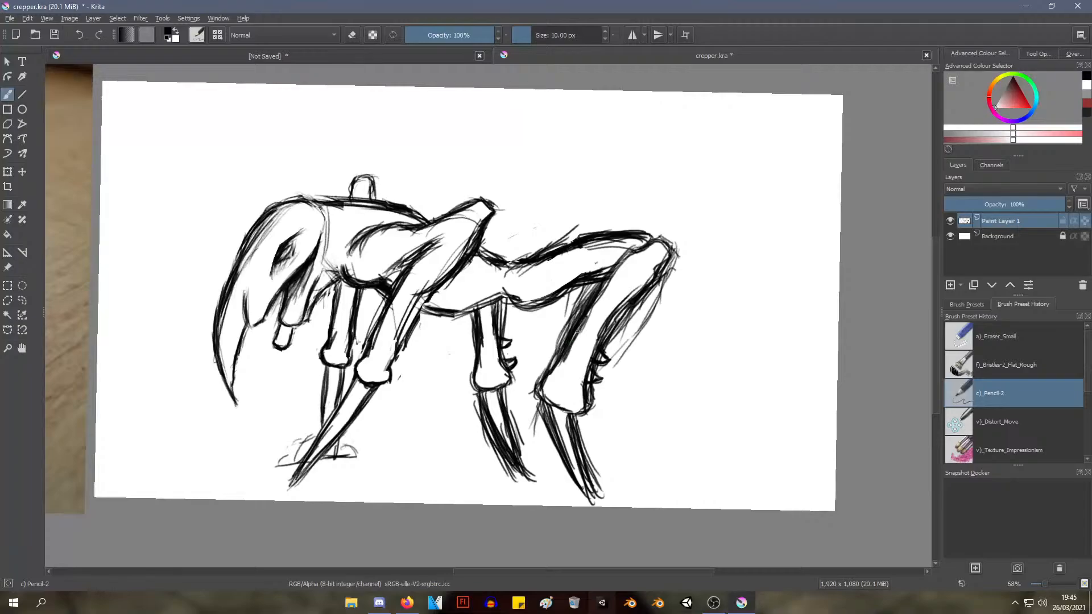
pyautogui.moveTo(601, 287); pyautogui.dragTo(580, 324)
pyautogui.moveTo(547, 376)
pyautogui.mouseDown()
pyautogui.moveTo(554, 369)
pyautogui.moveTo(551, 380)
pyautogui.mouseUp()
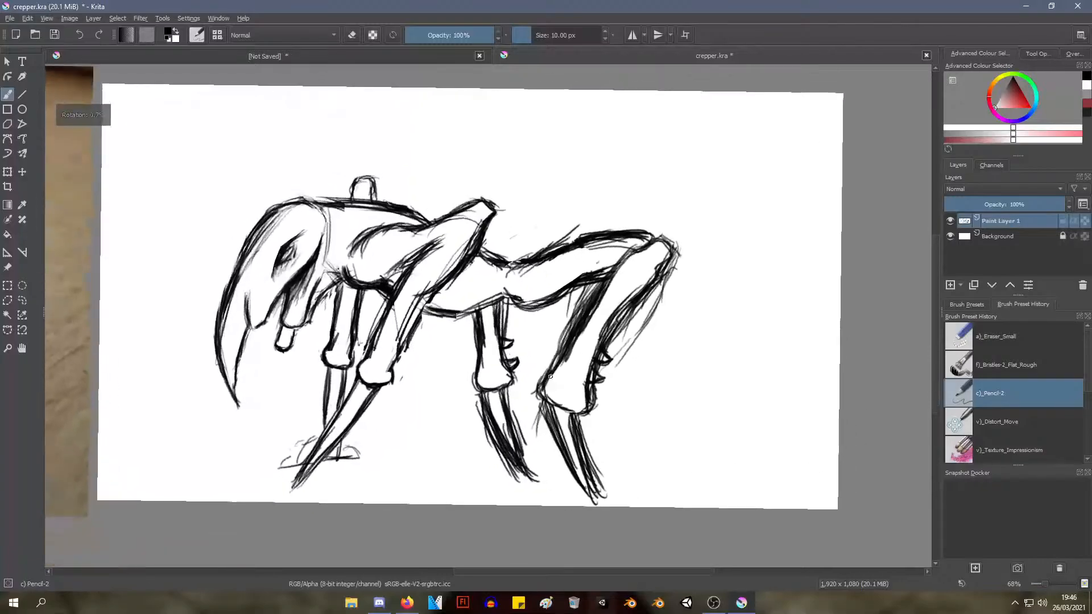
# Erase the outer construction lines and thick rear shading of the near hind leg from the knee to the spikes with a)_Eraser_Small
pyautogui.rightClick(551, 380)
pyautogui.click(569, 304)
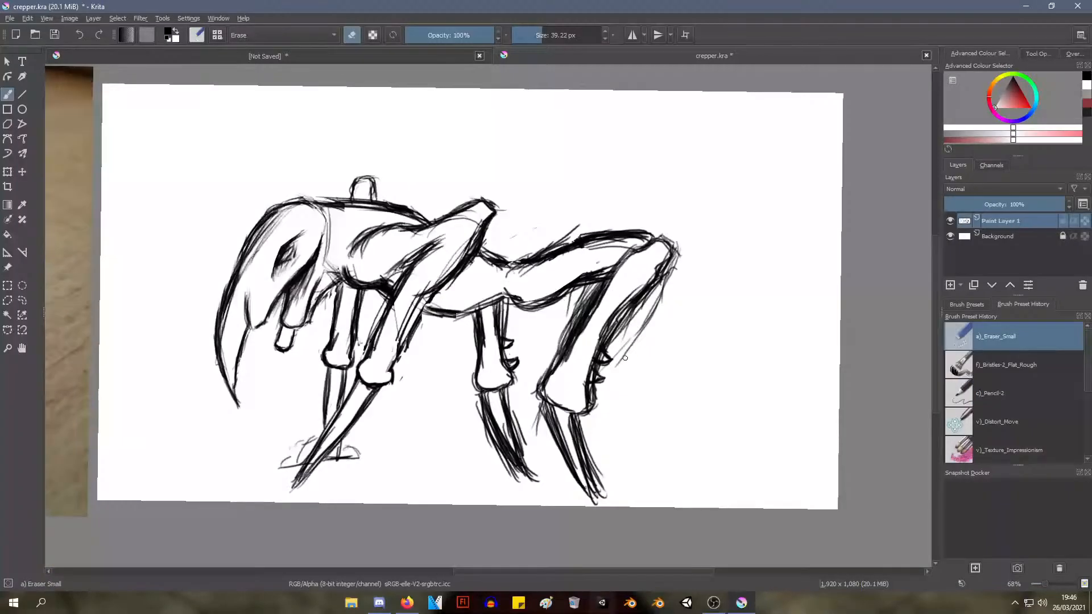
pyautogui.moveTo(625, 357)
pyautogui.mouseDown()
pyautogui.moveTo(657, 311)
pyautogui.moveTo(621, 366)
pyautogui.moveTo(613, 355)
pyautogui.moveTo(631, 313)
pyautogui.moveTo(614, 339)
pyautogui.moveTo(667, 278)
pyautogui.moveTo(619, 321)
pyautogui.mouseUp()
pyautogui.moveTo(670, 284); pyautogui.dragTo(666, 282)
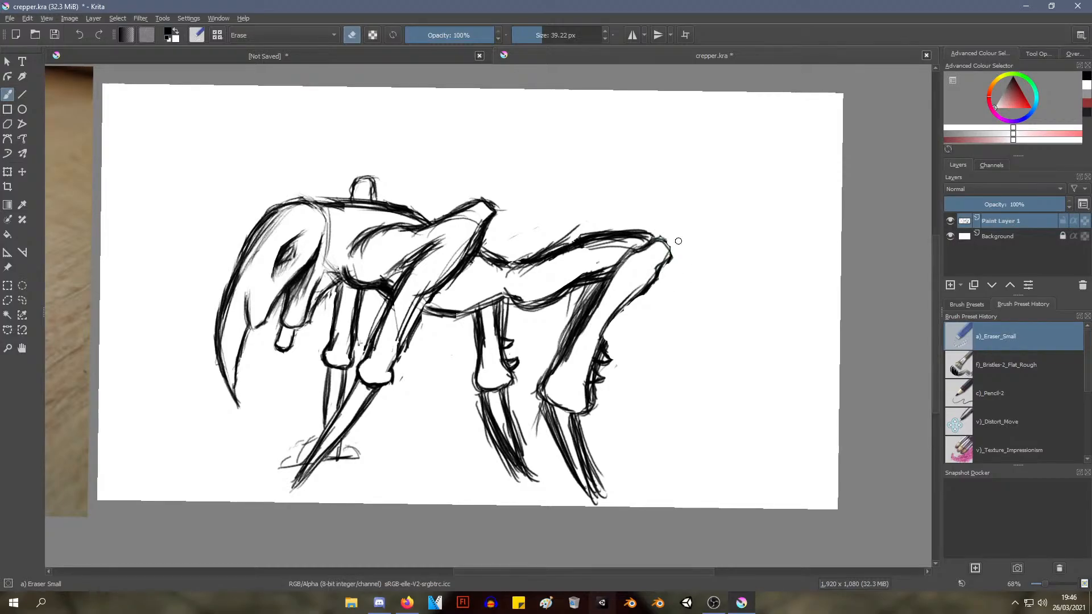
pyautogui.moveTo(668, 242)
pyautogui.mouseDown()
pyautogui.moveTo(669, 312)
pyautogui.moveTo(680, 253)
pyautogui.moveTo(654, 266)
pyautogui.mouseUp()
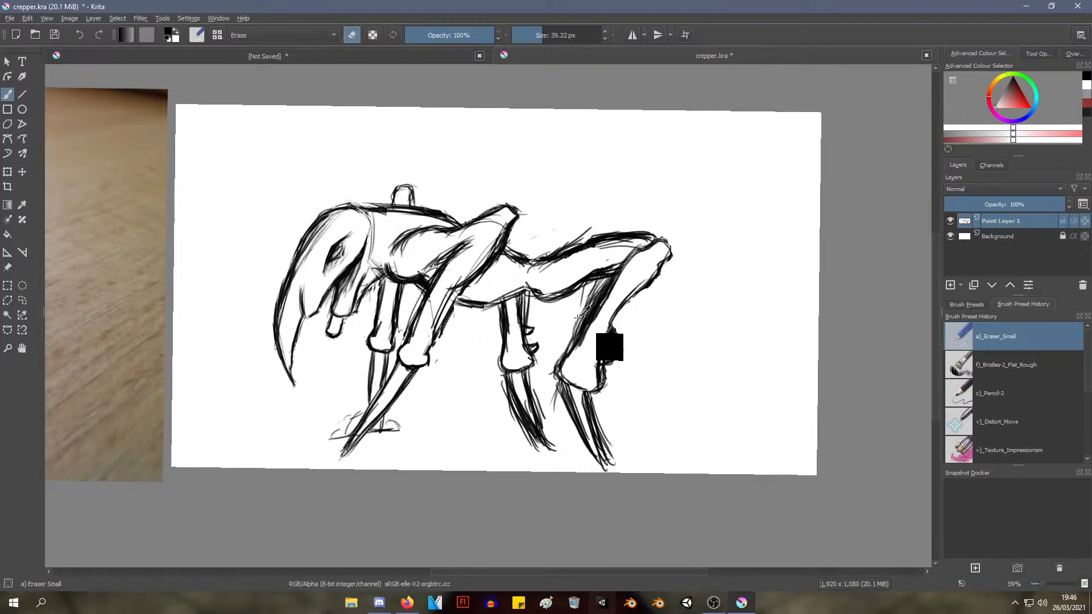
# Redraw the near hind leg's rear edge from the spikes to the knee and its inner front edge with c)_Pencil-2
pyautogui.scroll(2, 591, 292)
pyautogui.rightClick(573, 279)
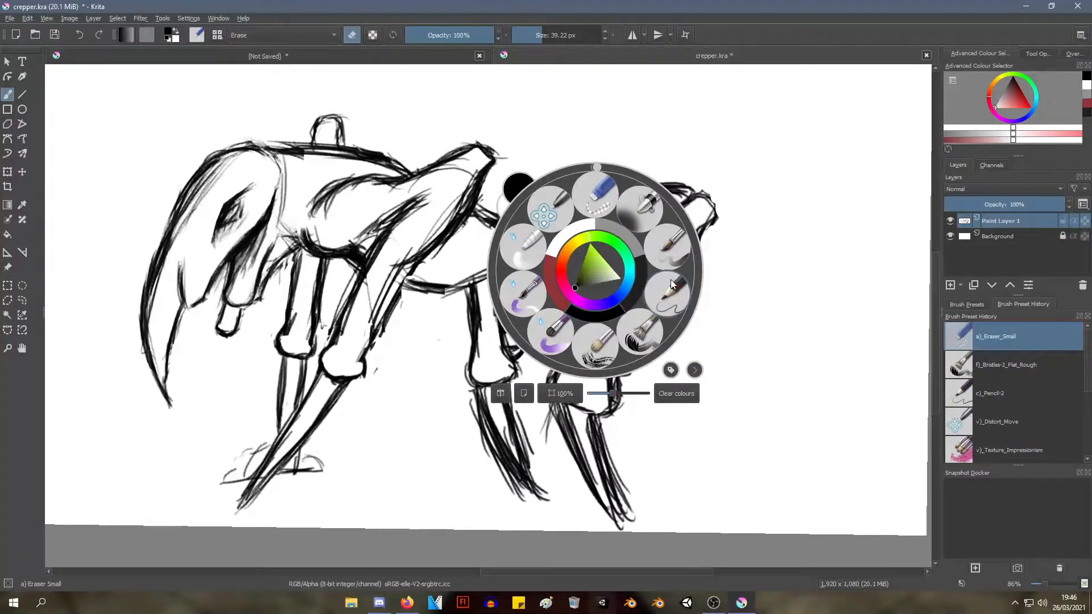
pyautogui.click(650, 286)
pyautogui.moveTo(621, 337)
pyautogui.mouseDown()
pyautogui.moveTo(611, 355)
pyautogui.moveTo(690, 237)
pyautogui.mouseUp()
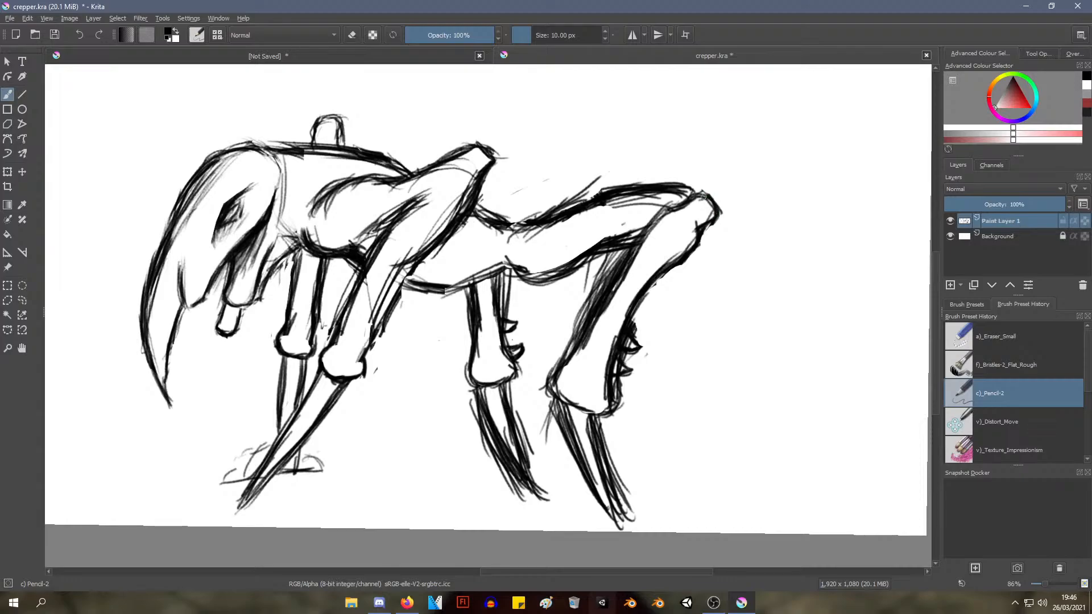
pyautogui.moveTo(666, 211); pyautogui.dragTo(625, 268)
# Erase the thick outer shading along the near hind leg's front edge with a)_Eraser_Small to slim the leg
pyautogui.rightClick(634, 333)
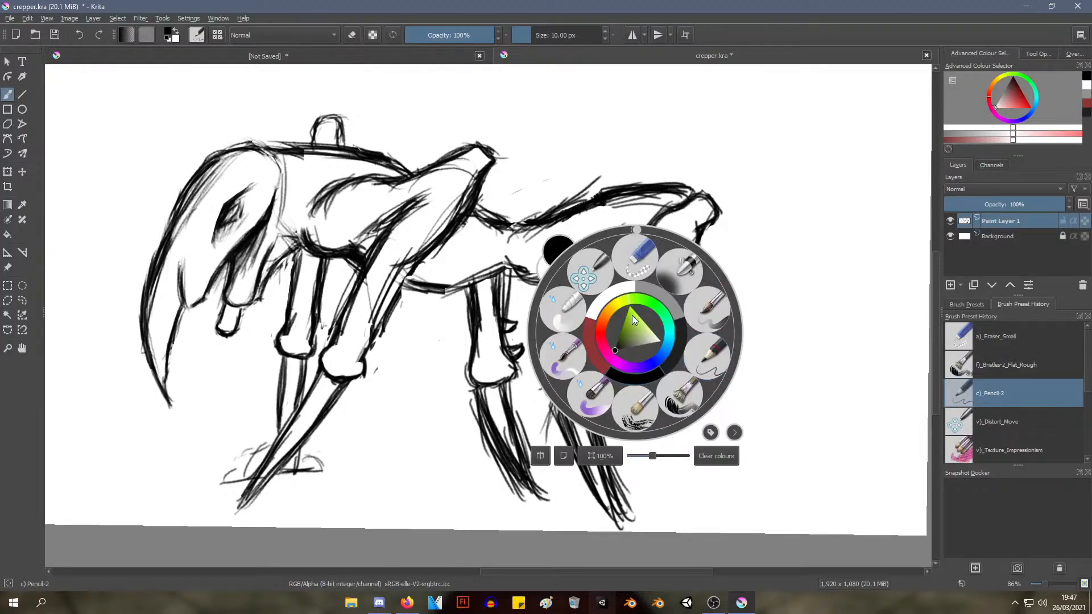
pyautogui.click(641, 265)
pyautogui.moveTo(620, 258)
pyautogui.mouseDown()
pyautogui.moveTo(551, 355)
pyautogui.moveTo(542, 427)
pyautogui.mouseUp()
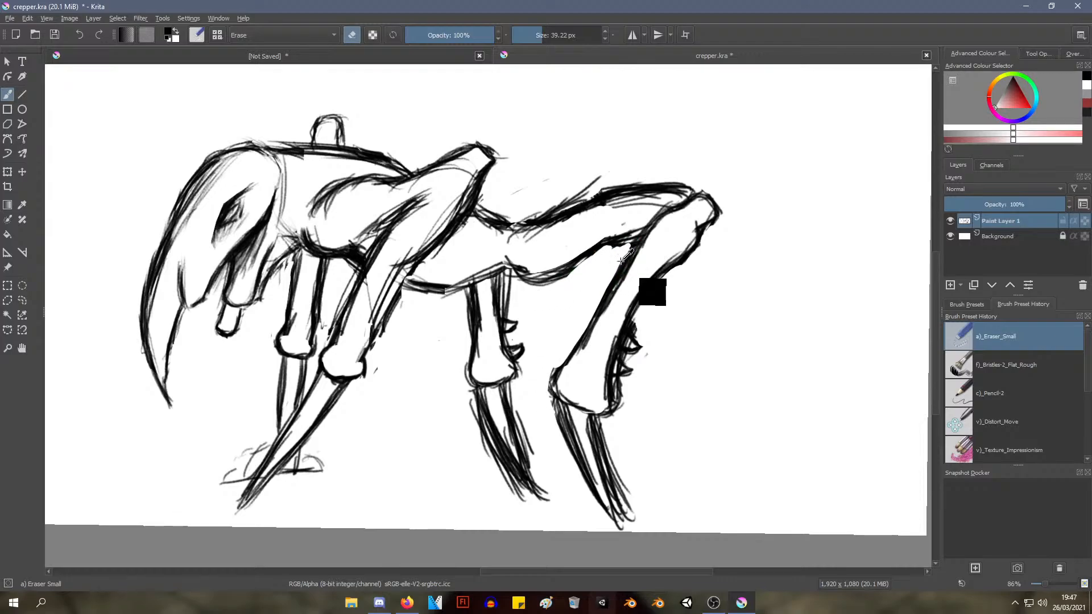
pyautogui.moveTo(625, 256)
pyautogui.mouseDown()
pyautogui.moveTo(595, 314)
pyautogui.moveTo(593, 290)
pyautogui.mouseUp()
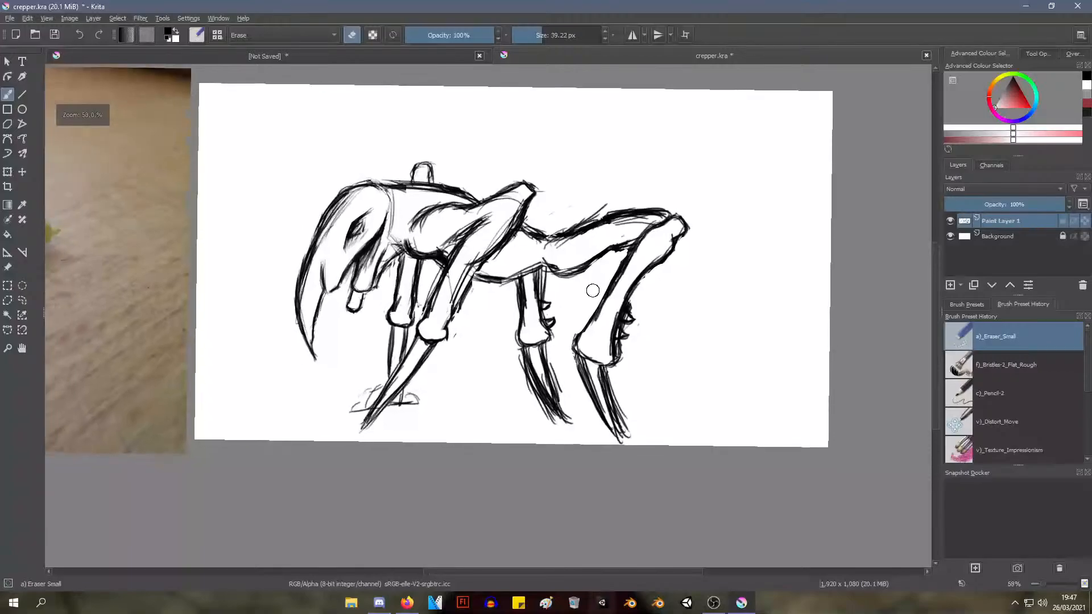
# Switch to c)_Pencil-2 and touch up the slimmed front edge of the near hind leg
pyautogui.rightClick(599, 257)
pyautogui.click(671, 259)
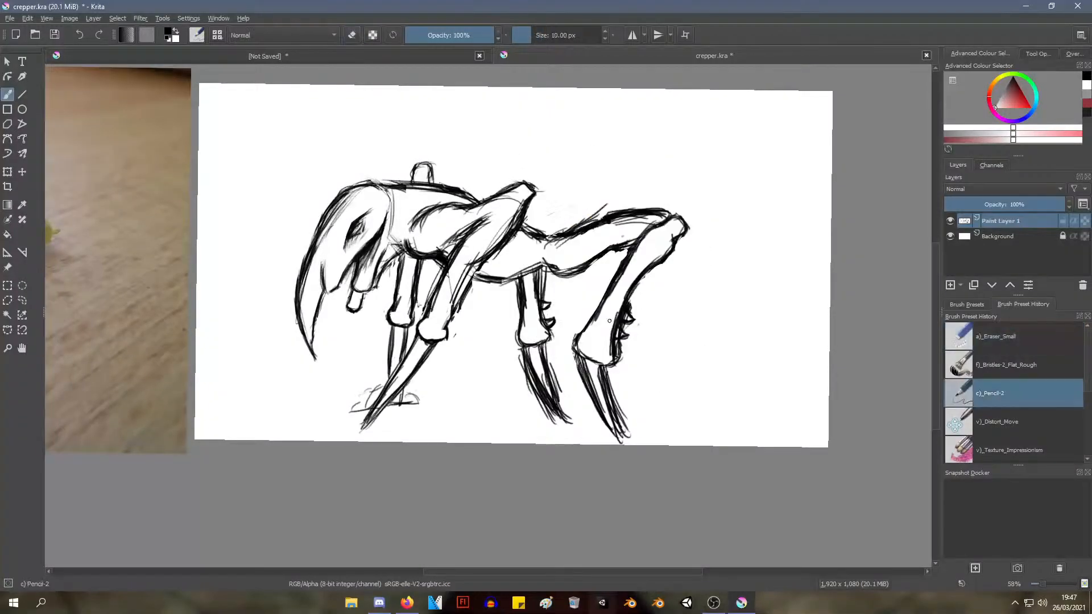
pyautogui.moveTo(620, 341); pyautogui.dragTo(628, 263)
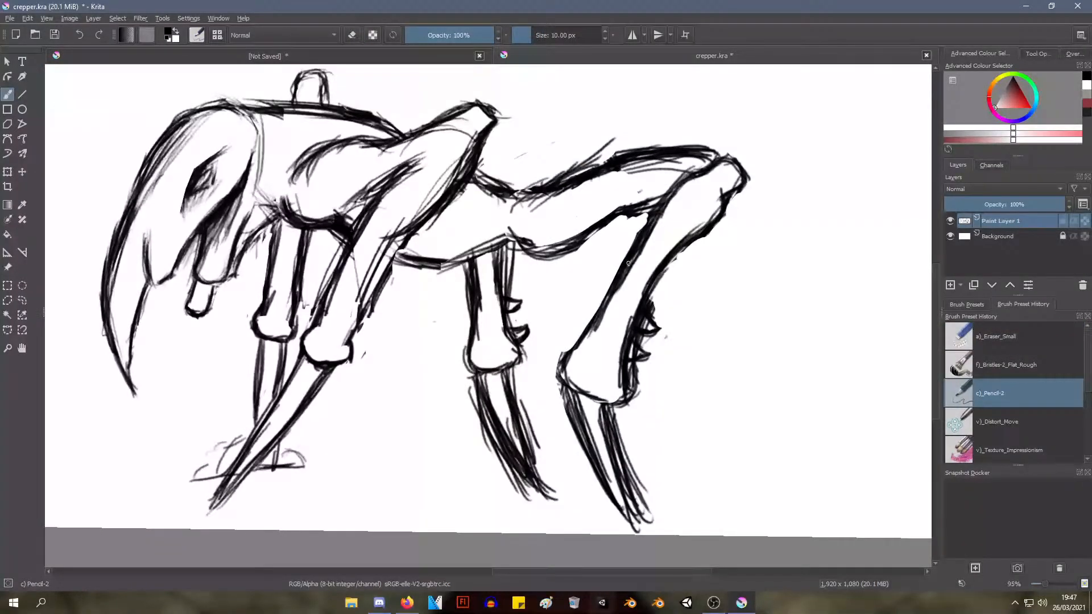
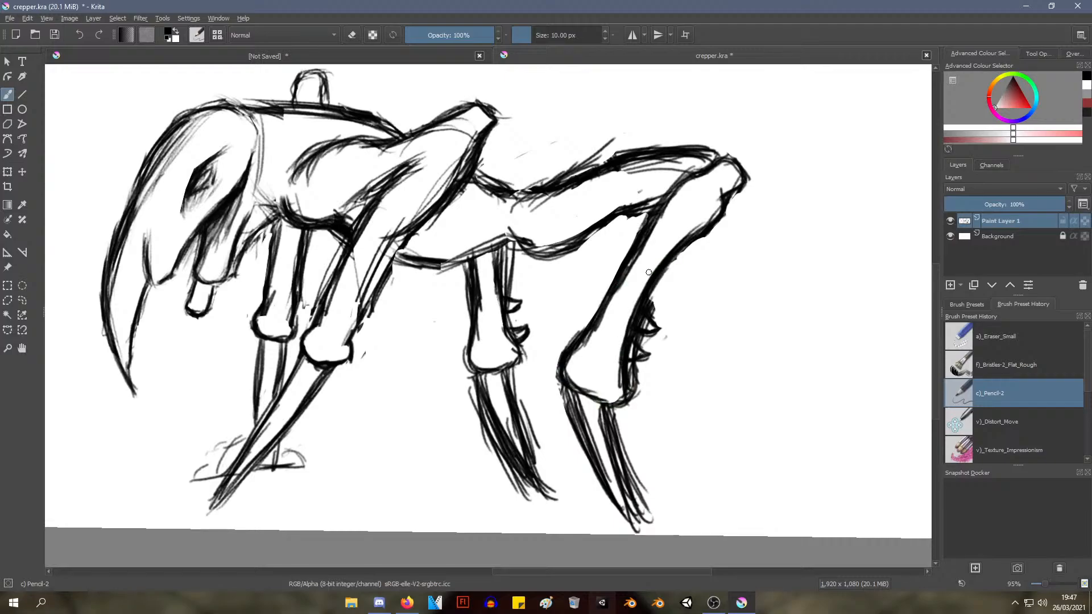
# Erase the stray sketch lines under the belly and along the back edge of the far hind leg with the Eraser Small brush
pyautogui.moveTo(657, 250)
pyautogui.mouseDown()
pyautogui.moveTo(590, 370)
pyautogui.moveTo(616, 279)
pyautogui.mouseUp()
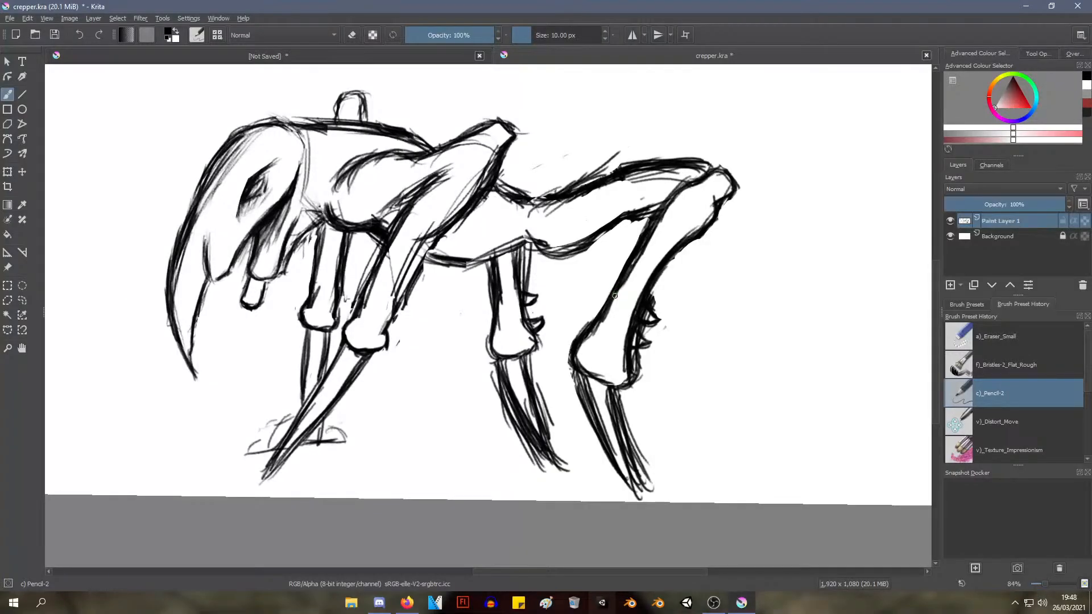
pyautogui.scroll(2, 586, 343)
pyautogui.rightClick(567, 264)
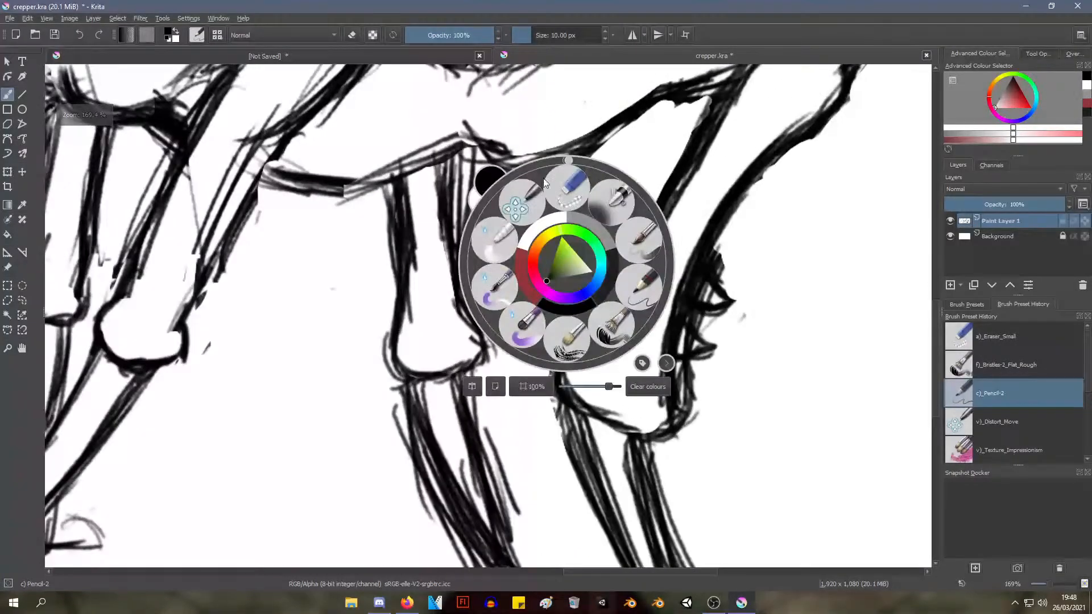
pyautogui.click(565, 187)
pyautogui.moveTo(466, 165)
pyautogui.mouseDown()
pyautogui.moveTo(486, 225)
pyautogui.moveTo(464, 174)
pyautogui.moveTo(468, 235)
pyautogui.moveTo(456, 180)
pyautogui.moveTo(475, 175)
pyautogui.moveTo(475, 163)
pyautogui.moveTo(491, 174)
pyautogui.moveTo(466, 173)
pyautogui.moveTo(532, 189)
pyautogui.moveTo(504, 179)
pyautogui.moveTo(591, 151)
pyautogui.moveTo(550, 184)
pyautogui.moveTo(592, 151)
pyautogui.mouseUp()
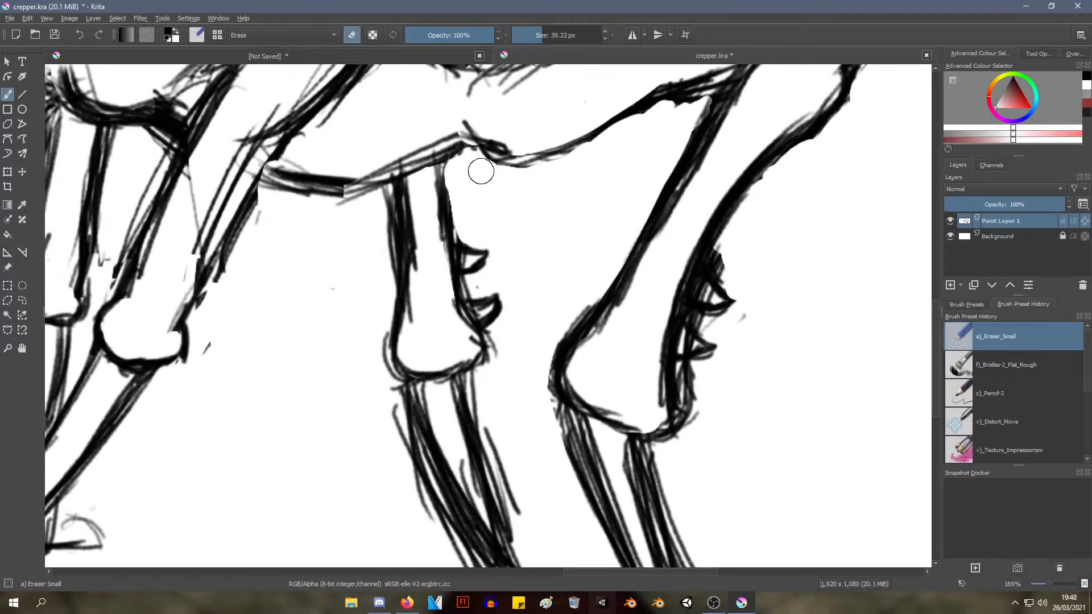
pyautogui.moveTo(481, 171)
pyautogui.mouseDown()
pyautogui.moveTo(565, 168)
pyautogui.moveTo(520, 286)
pyautogui.moveTo(497, 279)
pyautogui.mouseUp()
pyautogui.moveTo(507, 187); pyautogui.dragTo(437, 266)
# Erase the rough back edge of the near hind leg's claw and redraw it as a tapered line with the Pencil-2 brush
pyautogui.moveTo(440, 268); pyautogui.dragTo(306, 201)
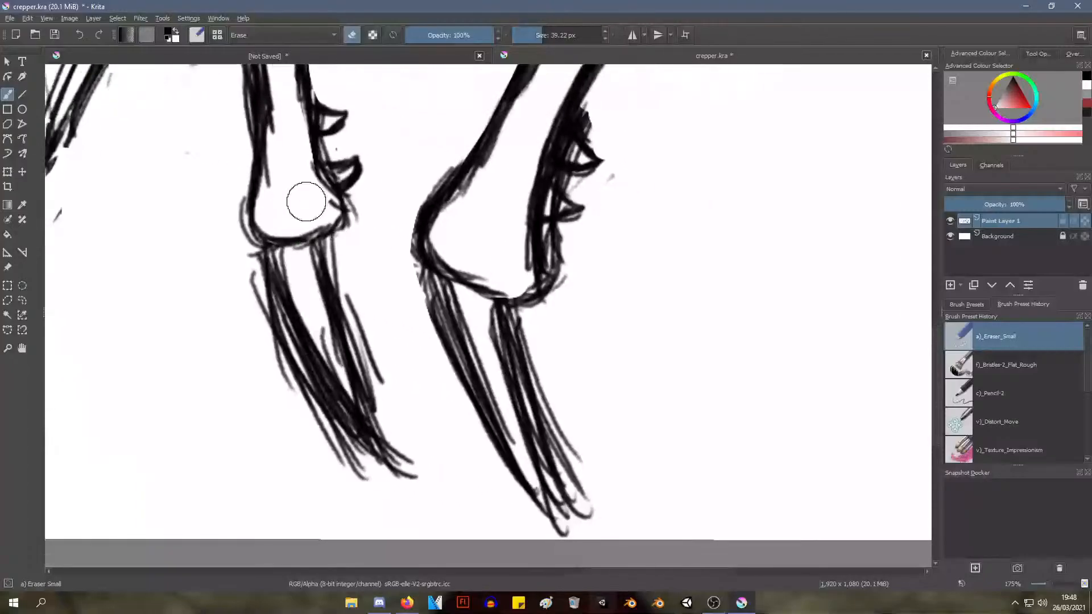
pyautogui.moveTo(526, 311)
pyautogui.mouseDown()
pyautogui.moveTo(532, 349)
pyautogui.moveTo(542, 350)
pyautogui.moveTo(563, 426)
pyautogui.moveTo(540, 351)
pyautogui.moveTo(608, 503)
pyautogui.moveTo(596, 500)
pyautogui.moveTo(541, 385)
pyautogui.moveTo(578, 439)
pyautogui.moveTo(592, 505)
pyautogui.moveTo(527, 374)
pyautogui.moveTo(583, 488)
pyautogui.moveTo(577, 504)
pyautogui.moveTo(541, 417)
pyautogui.moveTo(601, 528)
pyautogui.moveTo(584, 520)
pyautogui.moveTo(507, 355)
pyautogui.moveTo(566, 468)
pyautogui.moveTo(538, 446)
pyautogui.moveTo(512, 340)
pyautogui.moveTo(554, 432)
pyautogui.mouseUp()
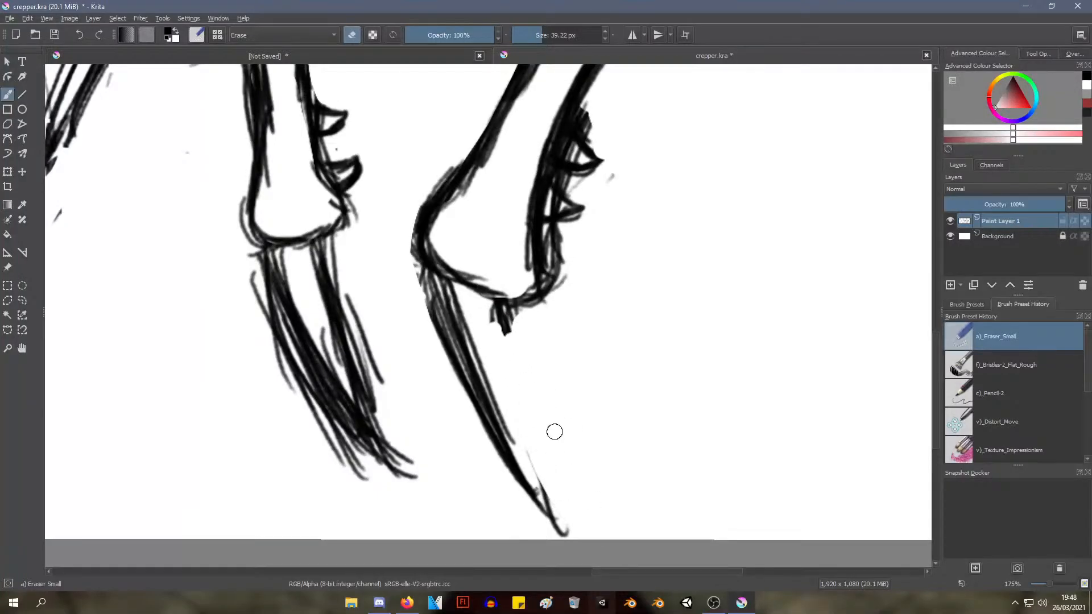
pyautogui.rightClick(517, 398)
pyautogui.click(605, 427)
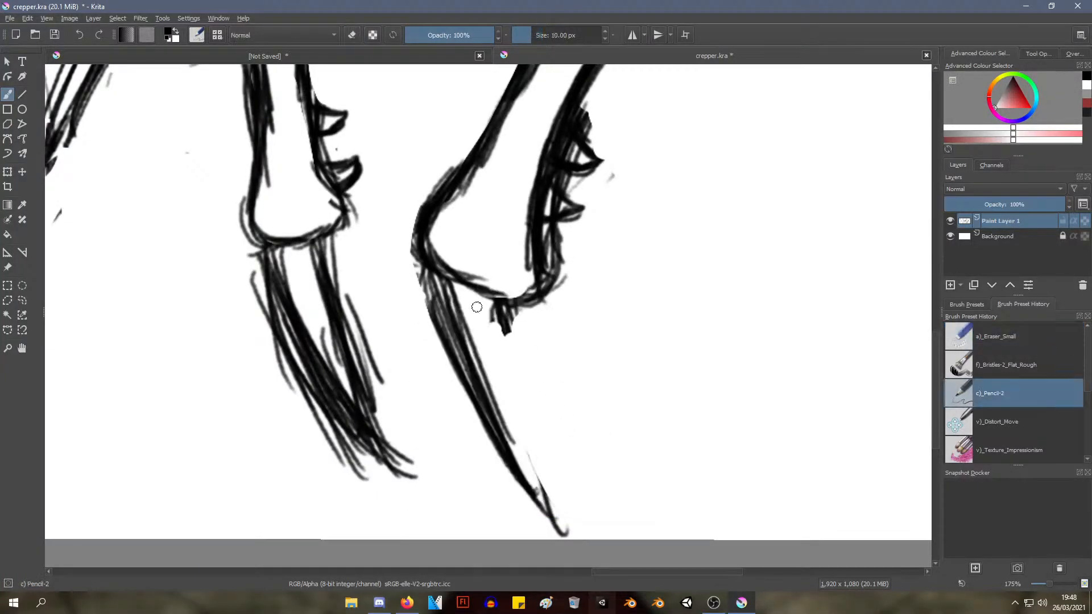
pyautogui.moveTo(499, 301); pyautogui.dragTo(537, 438)
pyautogui.moveTo(504, 334); pyautogui.dragTo(558, 490)
pyautogui.moveTo(517, 364); pyautogui.dragTo(571, 523)
pyautogui.moveTo(547, 479); pyautogui.dragTo(570, 533)
pyautogui.moveTo(503, 322)
pyautogui.mouseDown()
pyautogui.moveTo(525, 409)
pyautogui.moveTo(513, 306)
pyautogui.moveTo(518, 365)
pyautogui.mouseUp()
pyautogui.moveTo(514, 305); pyautogui.dragTo(521, 369)
# Thicken the front edge of the near hind claw from the joint down to its tip
pyautogui.moveTo(431, 294); pyautogui.dragTo(472, 381)
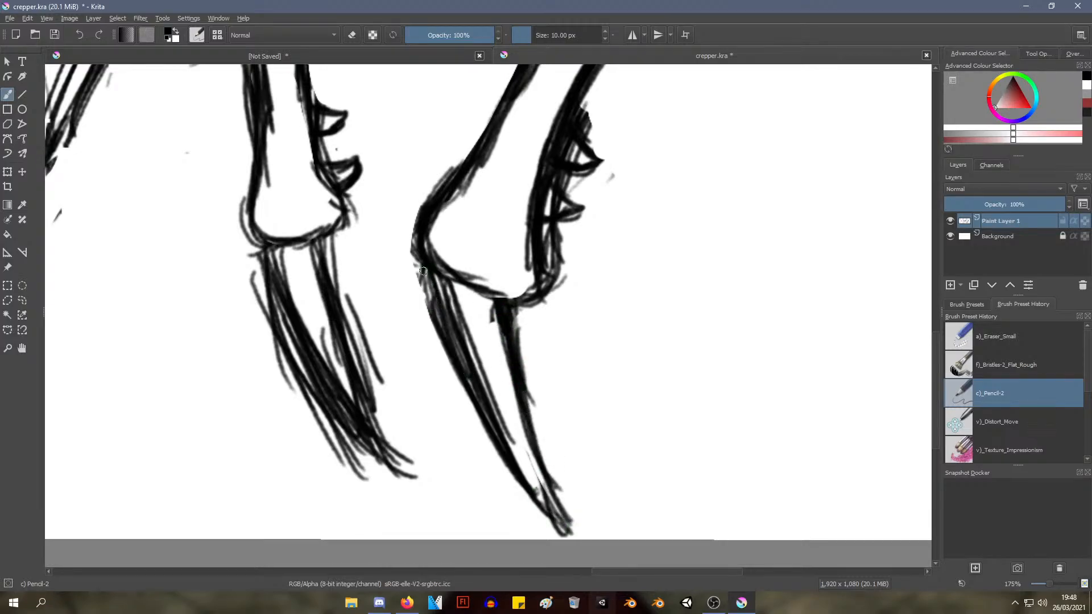
pyautogui.moveTo(420, 267); pyautogui.dragTo(560, 511)
pyautogui.moveTo(512, 449); pyautogui.dragTo(569, 524)
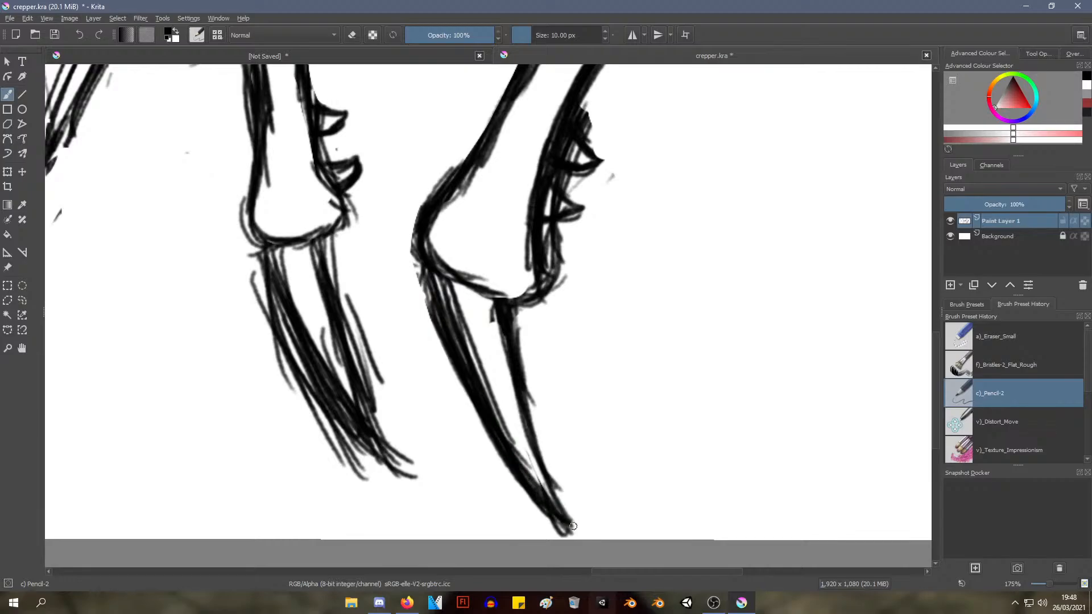
# Erase the loose outer strokes along the front edge of the far hind leg's claw with the Eraser Small brush
pyautogui.moveTo(488, 202)
pyautogui.mouseDown()
pyautogui.moveTo(455, 342)
pyautogui.moveTo(480, 407)
pyautogui.moveTo(445, 301)
pyautogui.moveTo(446, 321)
pyautogui.moveTo(438, 253)
pyautogui.moveTo(518, 464)
pyautogui.moveTo(509, 459)
pyautogui.mouseUp()
pyautogui.moveTo(445, 230)
pyautogui.mouseDown()
pyautogui.moveTo(452, 338)
pyautogui.moveTo(462, 326)
pyautogui.moveTo(436, 286)
pyautogui.moveTo(392, 269)
pyautogui.mouseUp()
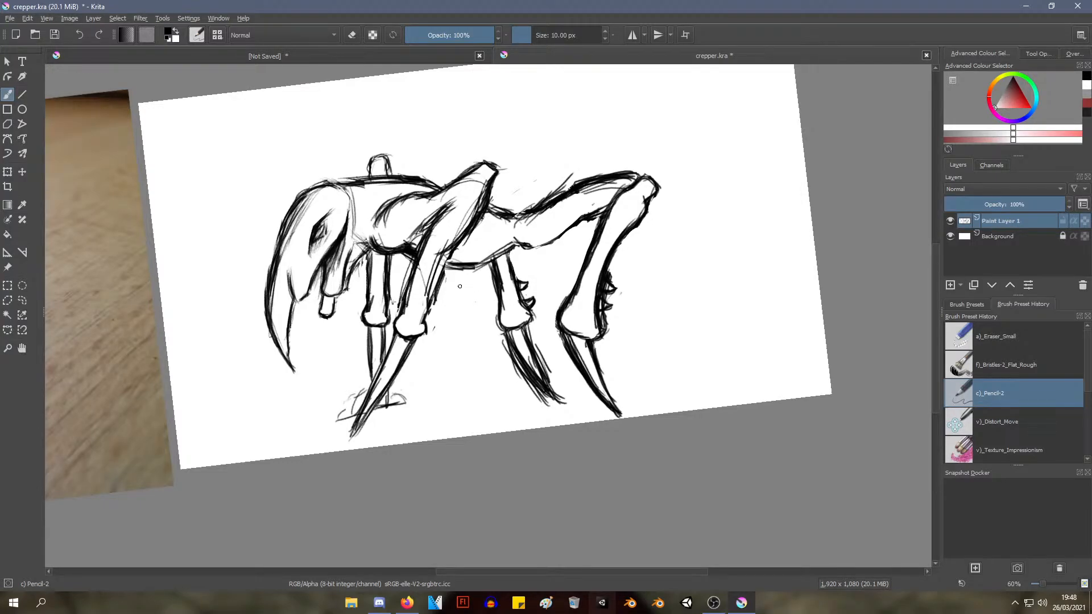
pyautogui.moveTo(460, 286)
pyautogui.mouseDown()
pyautogui.moveTo(489, 364)
pyautogui.moveTo(529, 408)
pyautogui.moveTo(434, 361)
pyautogui.moveTo(469, 375)
pyautogui.moveTo(450, 220)
pyautogui.mouseUp()
pyautogui.rightClick(442, 253)
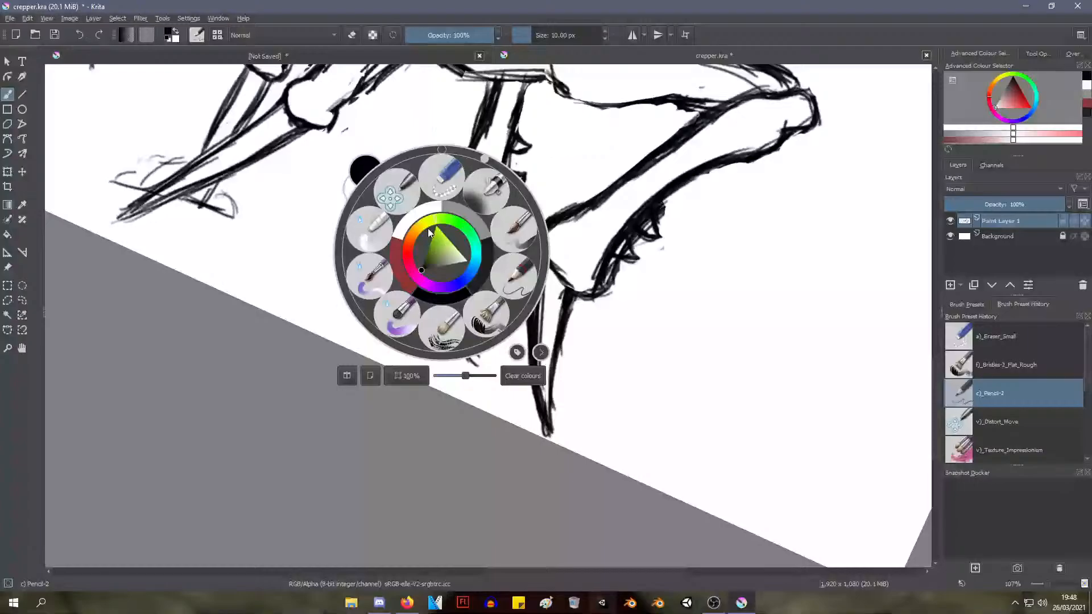
pyautogui.click(441, 173)
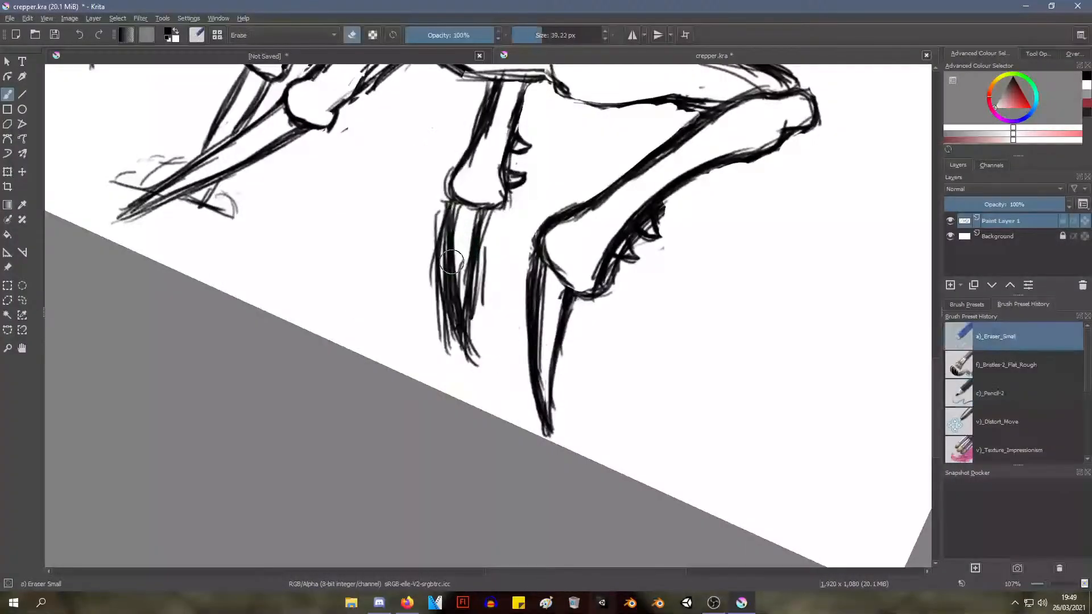
pyautogui.moveTo(446, 322); pyautogui.dragTo(457, 357)
pyautogui.moveTo(430, 197); pyautogui.dragTo(453, 361)
pyautogui.moveTo(433, 211); pyautogui.dragTo(463, 367)
pyautogui.moveTo(435, 233); pyautogui.dragTo(455, 341)
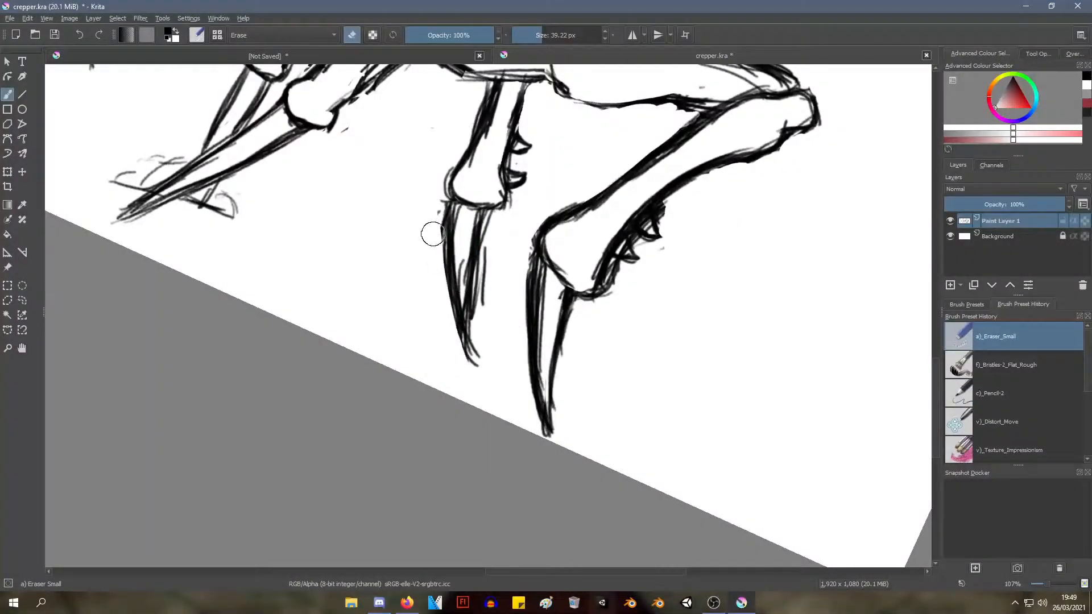
pyautogui.moveTo(438, 195)
pyautogui.mouseDown()
pyautogui.moveTo(441, 305)
pyautogui.moveTo(439, 192)
pyautogui.moveTo(456, 338)
pyautogui.mouseUp()
pyautogui.moveTo(443, 282); pyautogui.dragTo(464, 361)
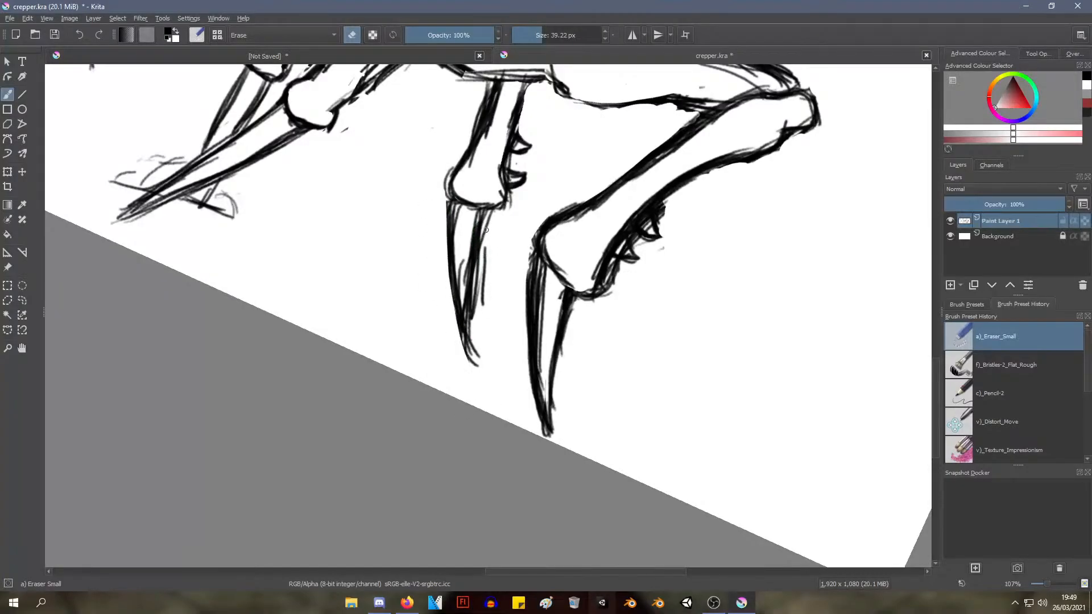
# Erase the extra strokes behind the far hind claw and trim its tip to a short point
pyautogui.moveTo(477, 227); pyautogui.dragTo(476, 330)
pyautogui.moveTo(485, 260); pyautogui.dragTo(484, 372)
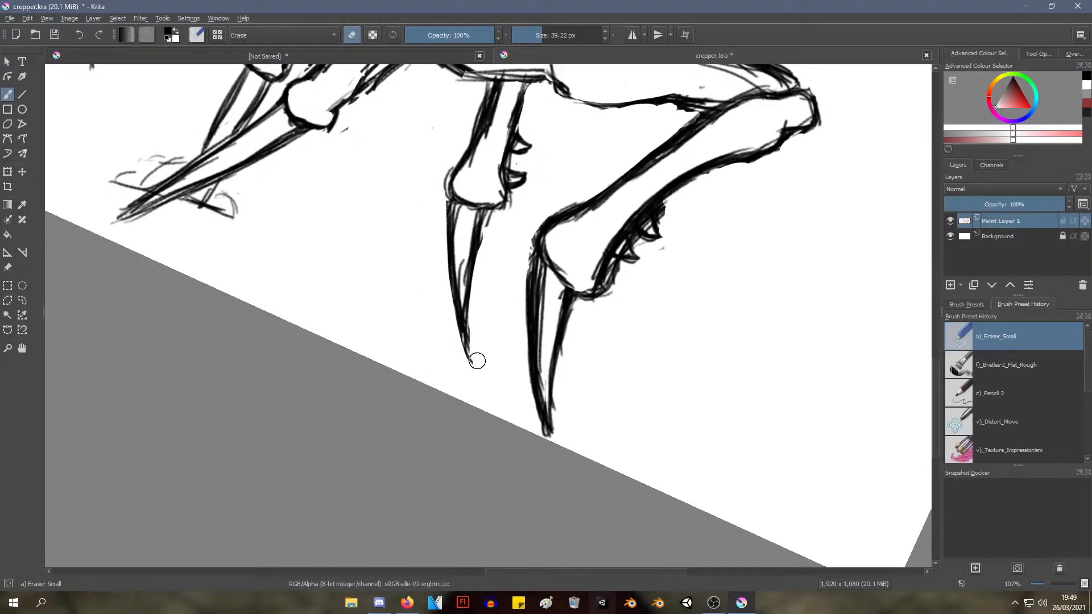
pyautogui.moveTo(485, 317); pyautogui.dragTo(479, 300)
# Redraw the far hind claw's back edge with the Pencil-2 brush and trim the outline at its joint with Eraser Small
pyautogui.rightClick(447, 322)
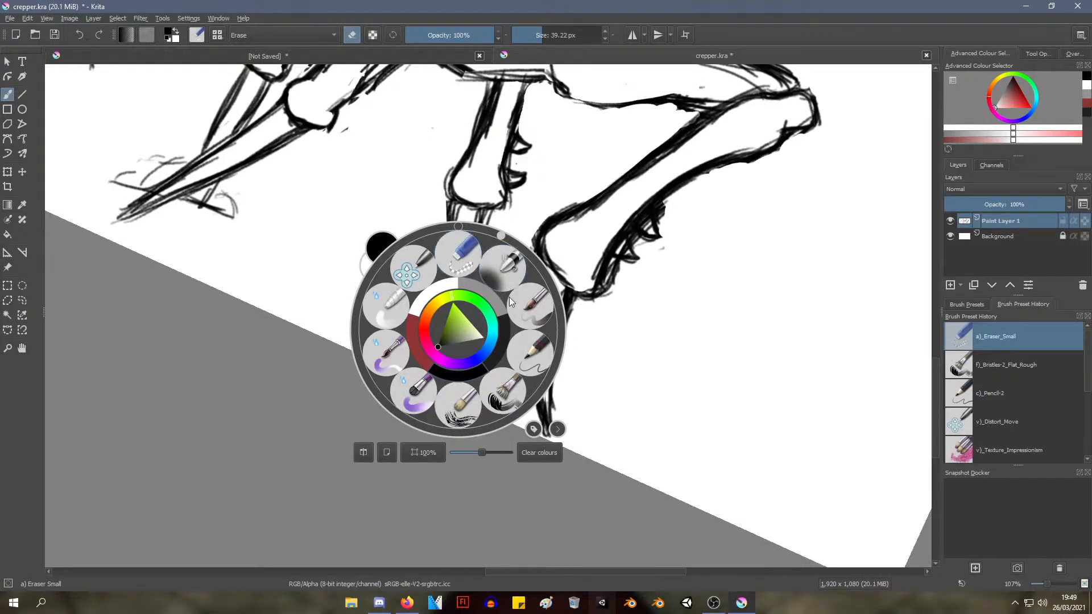
pyautogui.click(532, 345)
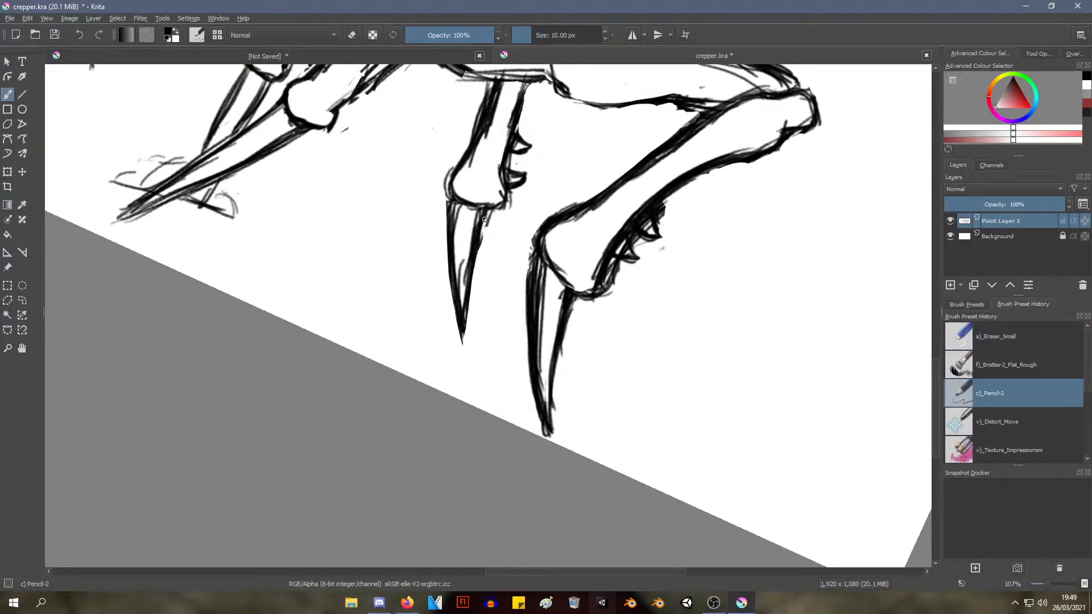
pyautogui.moveTo(484, 219); pyautogui.dragTo(465, 329)
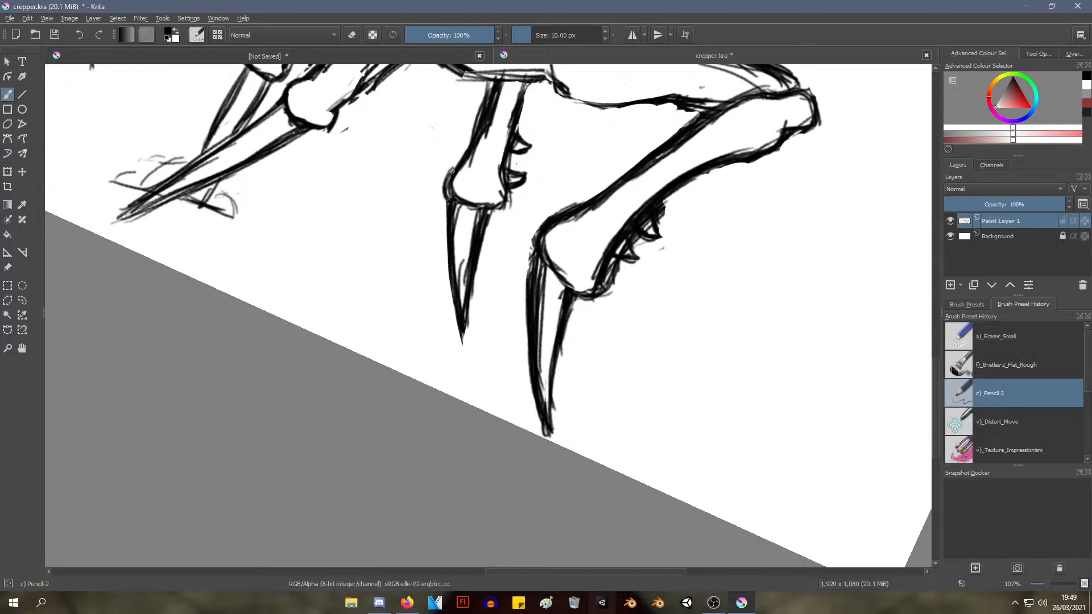
pyautogui.rightClick(415, 228)
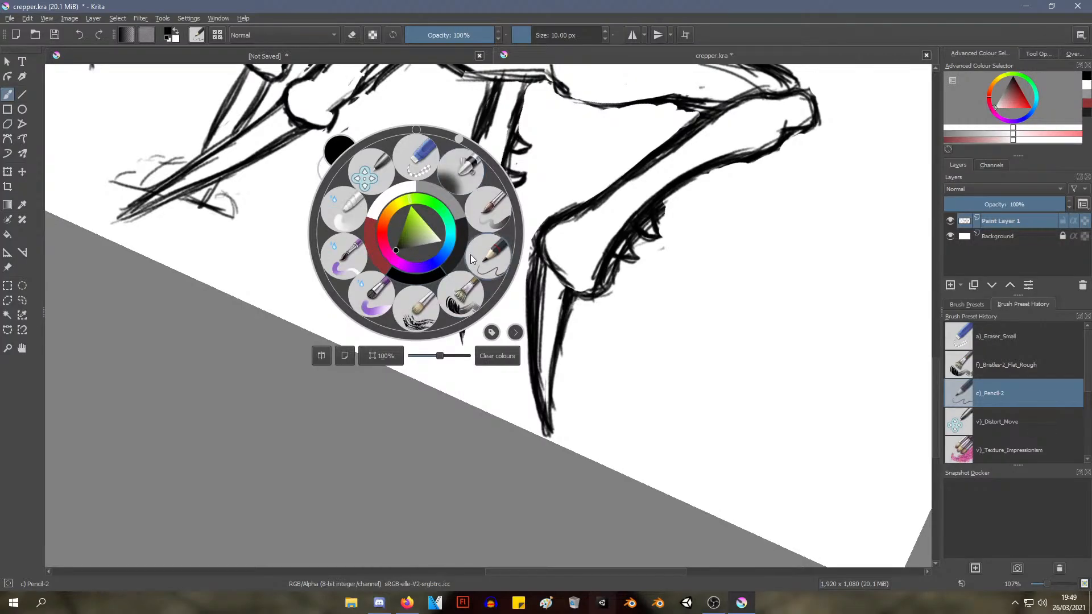
pyautogui.click(420, 159)
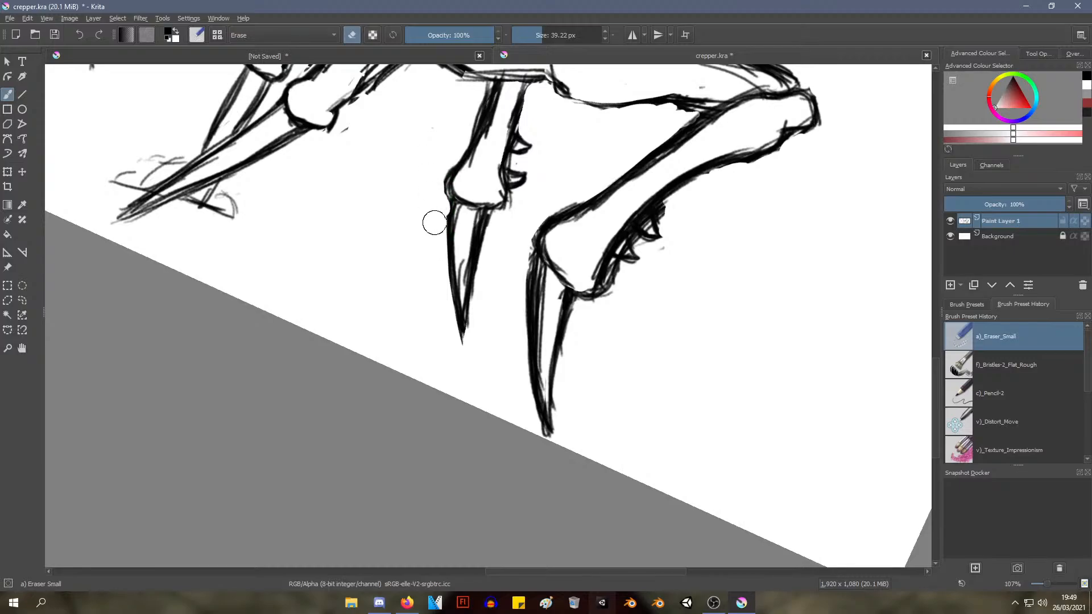
# Darken the creature's underside line from the near front leg to the hind thigh with the Pencil-2 brush
pyautogui.scroll(-2, 415, 219)
pyautogui.scroll(-3, 410, 220)
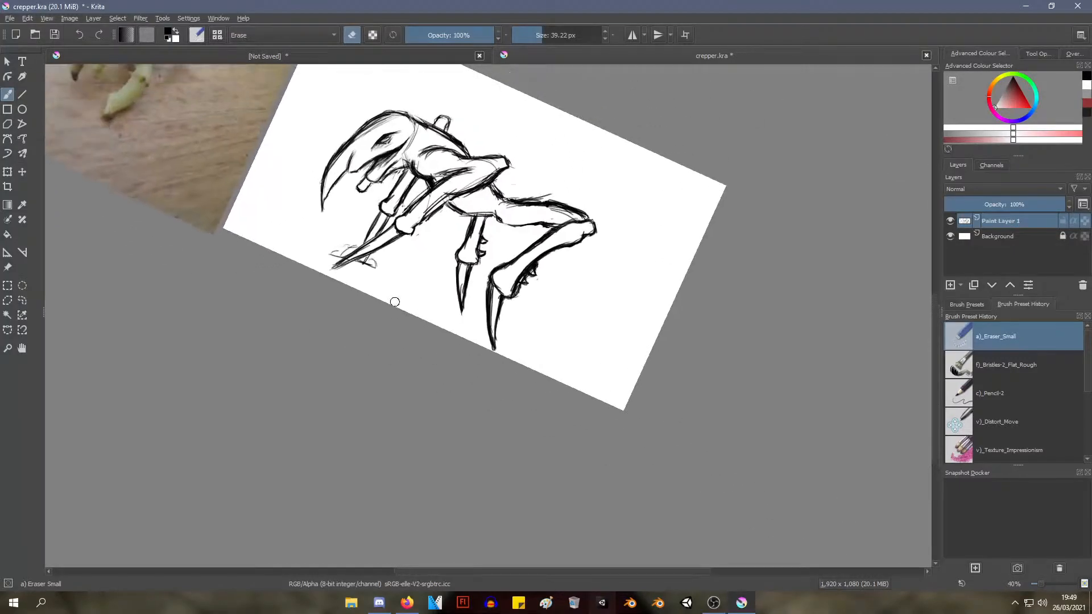
pyautogui.scroll(-2, 390, 307)
pyautogui.scroll(4, 391, 267)
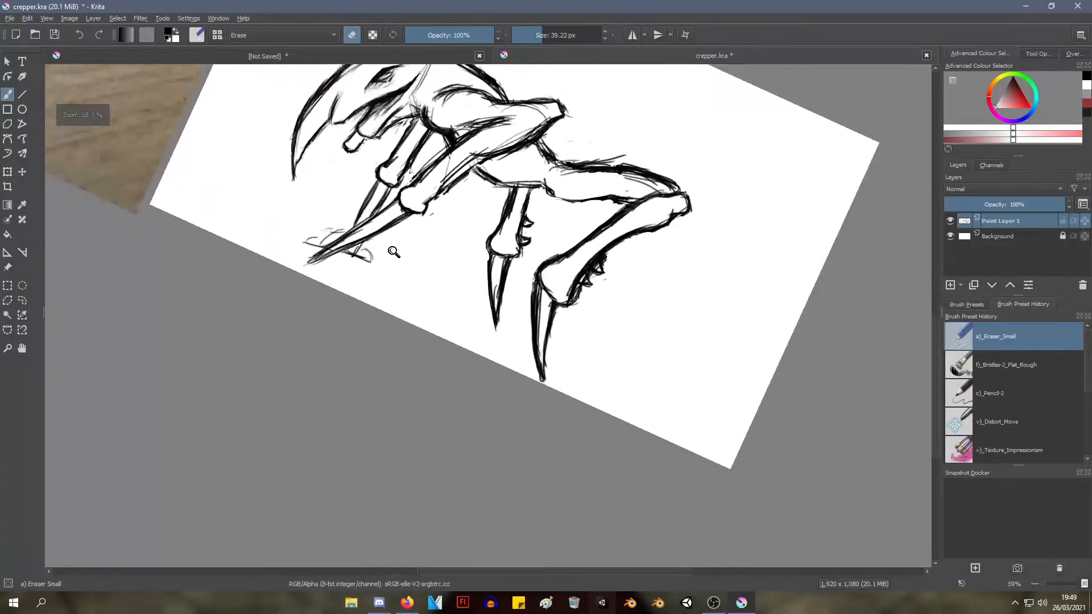
pyautogui.moveTo(357, 245); pyautogui.dragTo(387, 324)
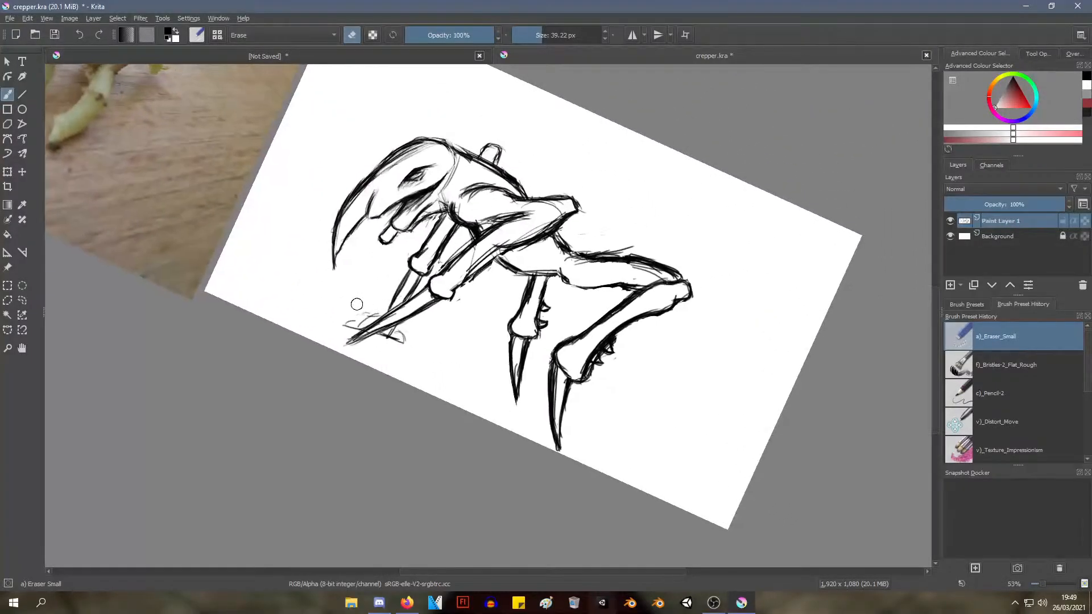
pyautogui.moveTo(356, 290)
pyautogui.mouseDown()
pyautogui.moveTo(358, 275)
pyautogui.moveTo(377, 347)
pyautogui.moveTo(375, 324)
pyautogui.mouseUp()
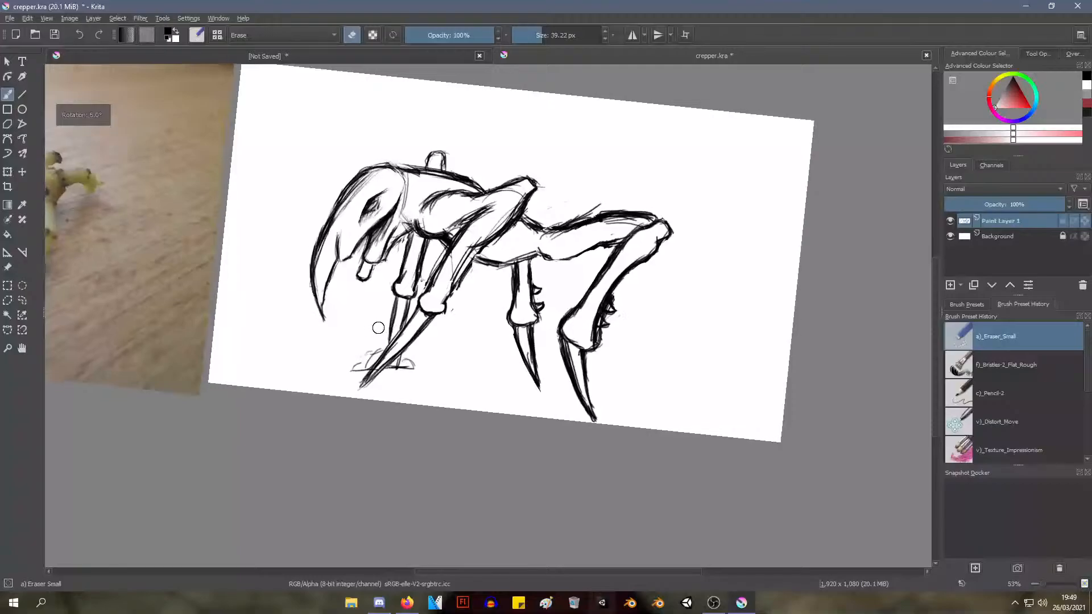
pyautogui.moveTo(389, 271); pyautogui.dragTo(379, 318)
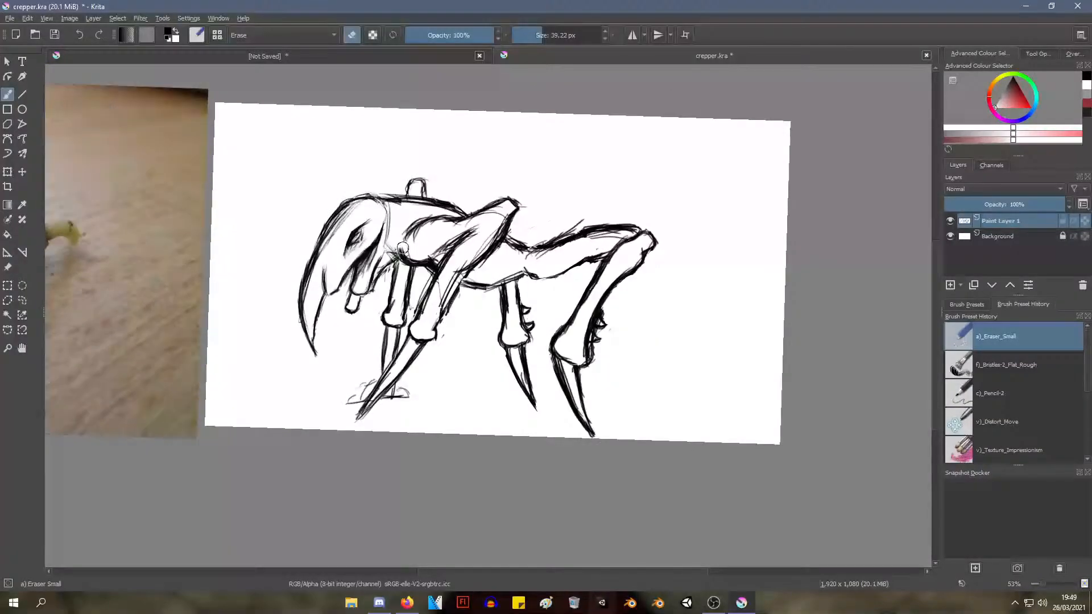
pyautogui.rightClick(515, 251)
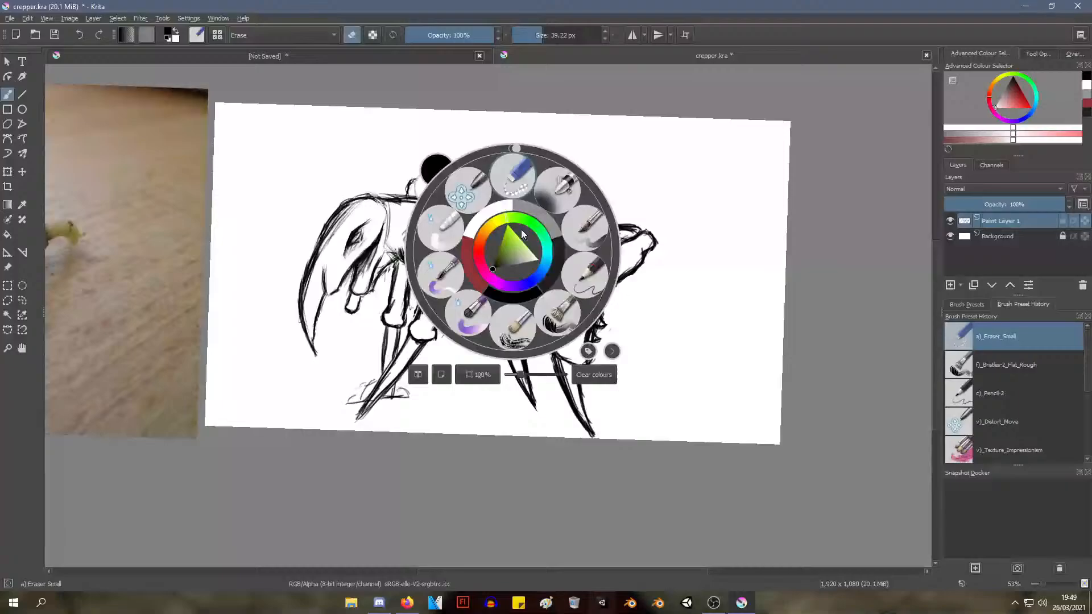
pyautogui.click(589, 276)
pyautogui.moveTo(521, 261); pyautogui.dragTo(520, 272)
pyautogui.moveTo(479, 343)
pyautogui.mouseDown()
pyautogui.moveTo(519, 268)
pyautogui.moveTo(562, 254)
pyautogui.moveTo(507, 242)
pyautogui.moveTo(489, 314)
pyautogui.moveTo(541, 236)
pyautogui.moveTo(562, 112)
pyautogui.moveTo(430, 157)
pyautogui.moveTo(385, 243)
pyautogui.mouseUp()
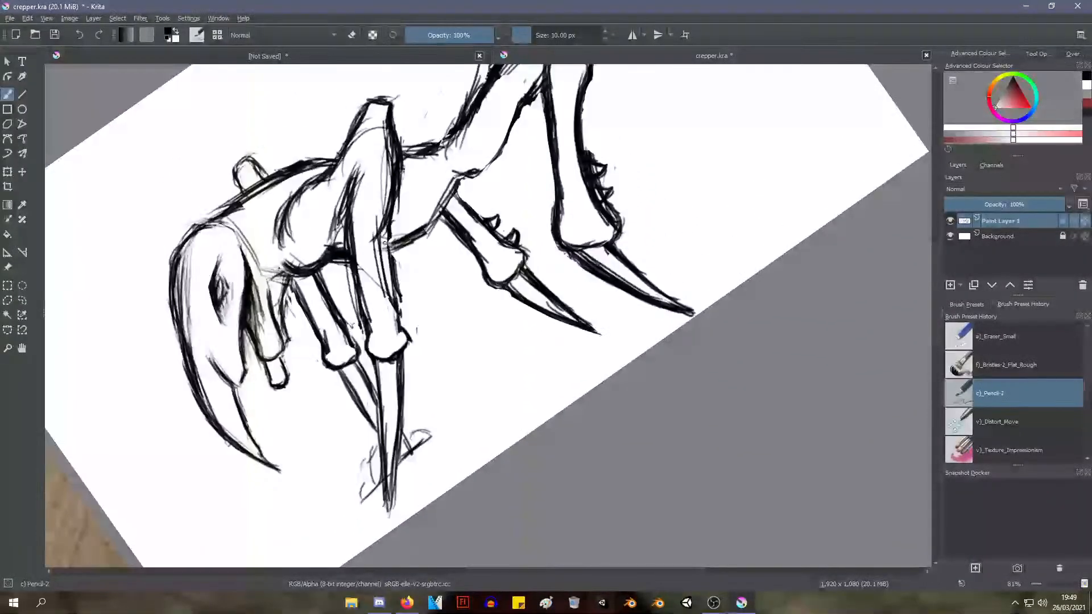
pyautogui.moveTo(436, 209)
pyautogui.mouseDown()
pyautogui.moveTo(452, 185)
pyautogui.moveTo(488, 169)
pyautogui.moveTo(479, 176)
pyautogui.moveTo(470, 183)
pyautogui.moveTo(510, 132)
pyautogui.mouseUp()
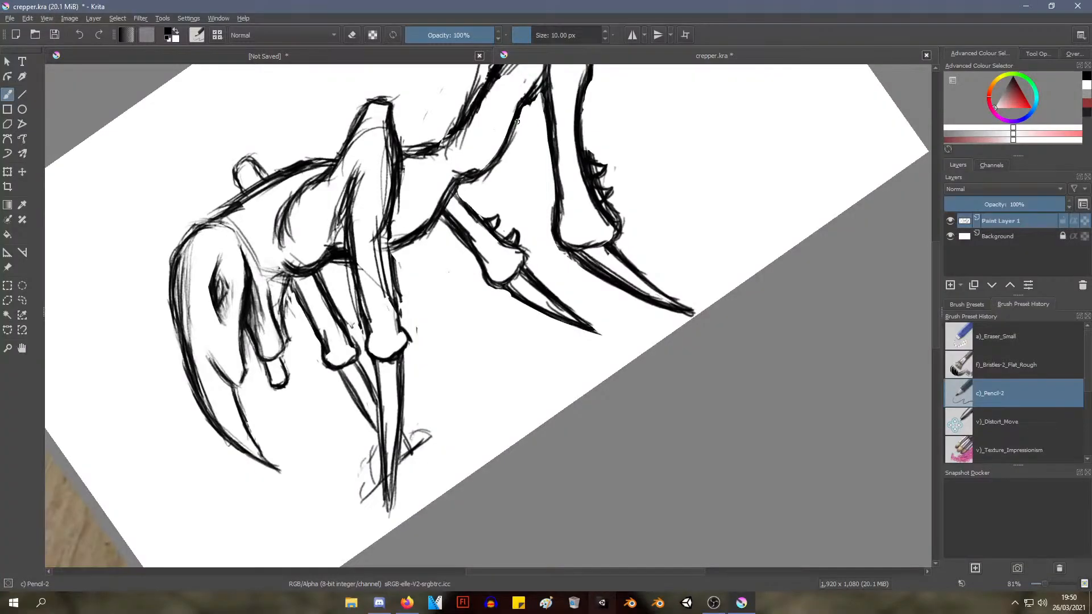
# Touch up the upper part of the far hind leg and thin its front edge with the Eraser Small brush
pyautogui.moveTo(516, 122); pyautogui.dragTo(617, 188)
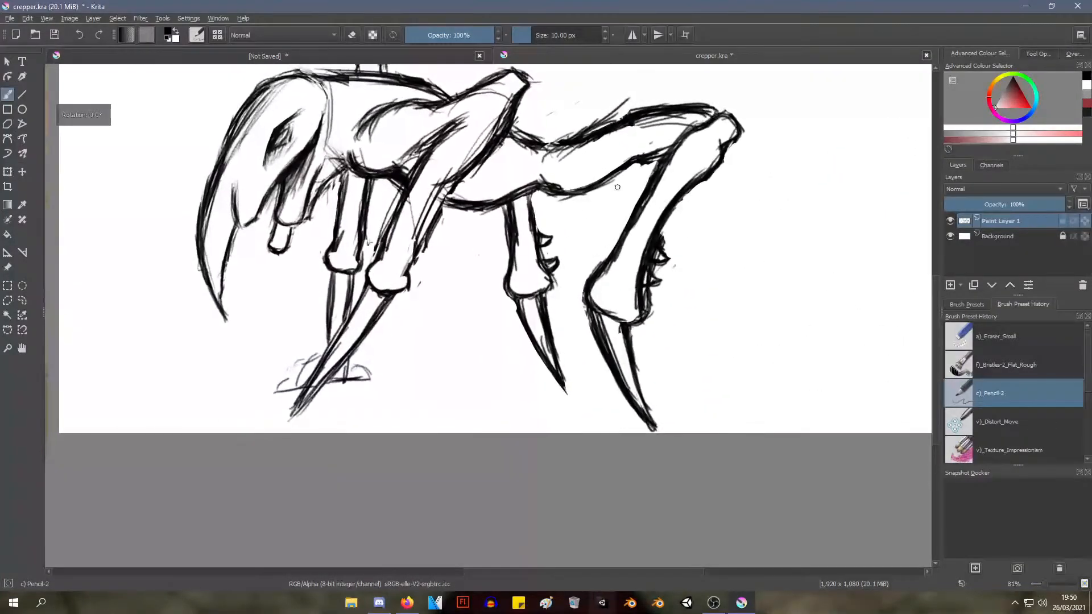
pyautogui.moveTo(526, 195); pyautogui.dragTo(533, 237)
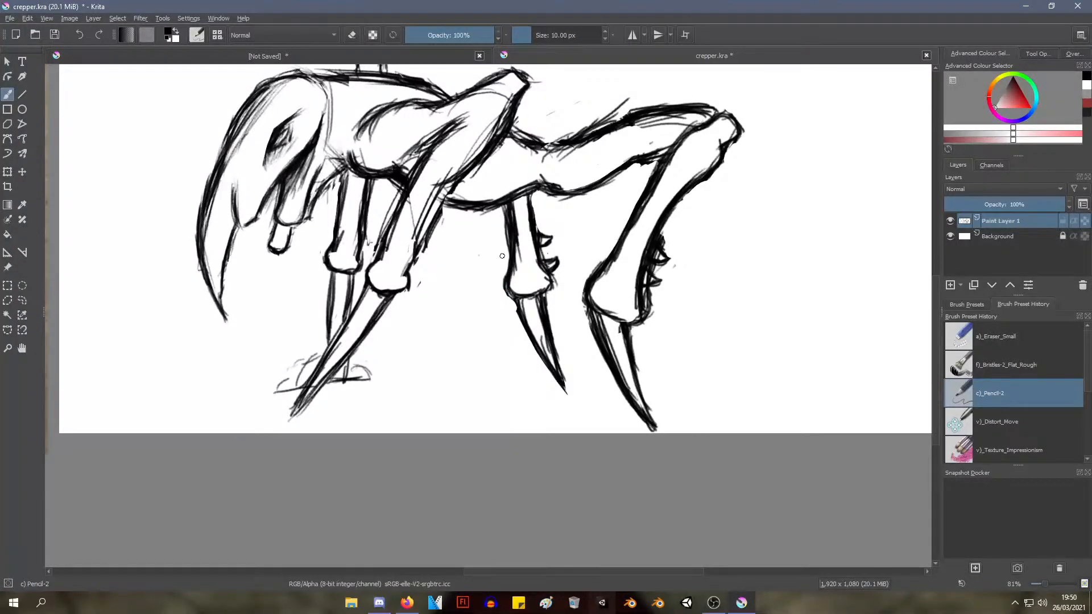
pyautogui.rightClick(509, 241)
pyautogui.click(526, 173)
pyautogui.scroll(4, 482, 239)
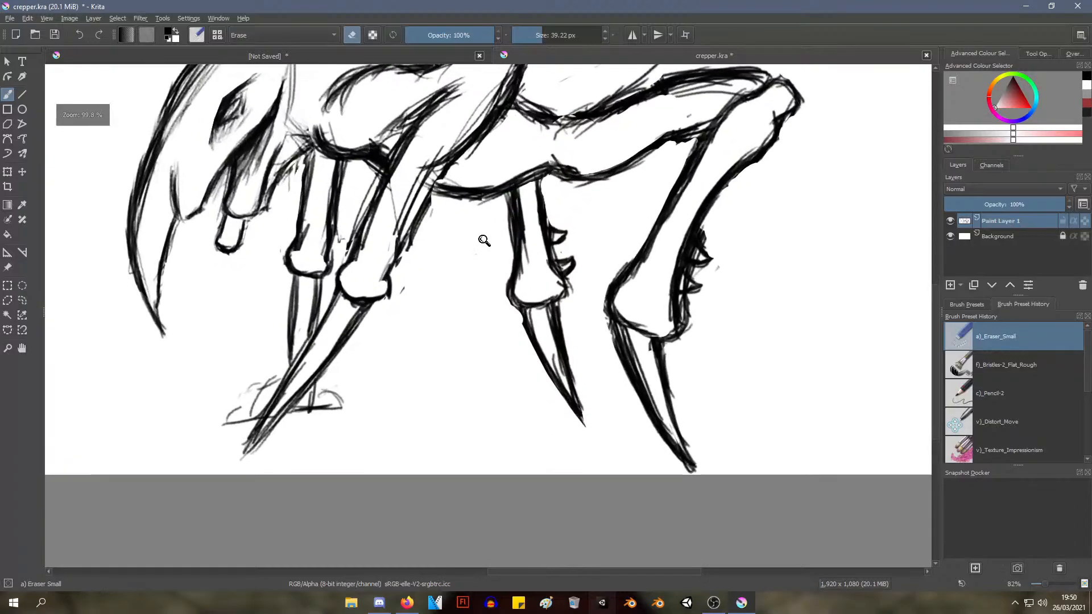
pyautogui.moveTo(480, 220)
pyautogui.mouseDown()
pyautogui.moveTo(456, 258)
pyautogui.moveTo(473, 224)
pyautogui.mouseUp()
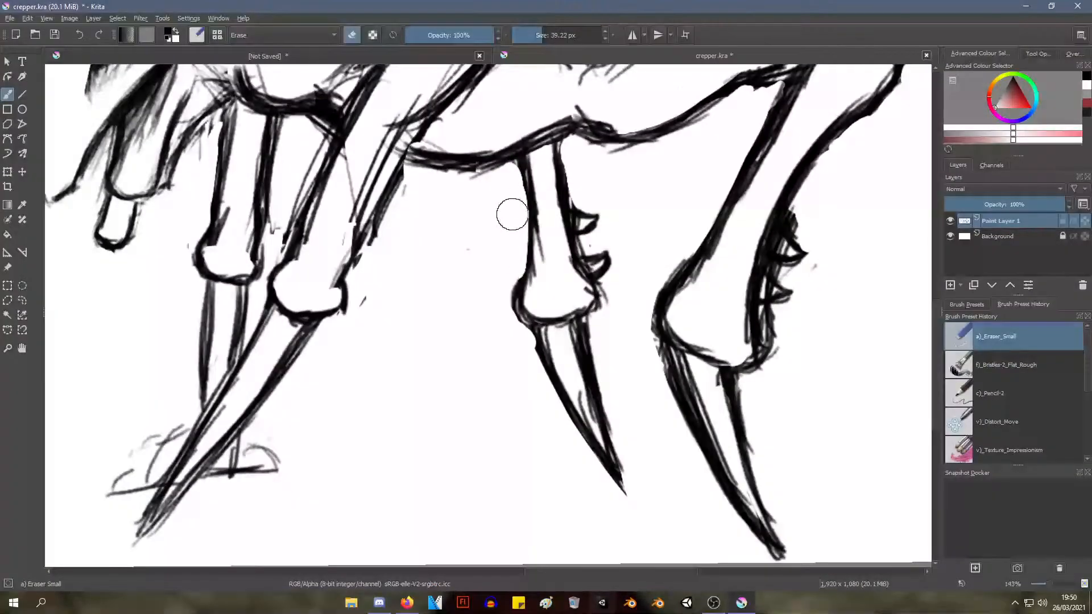
# Darken the outline of the near front leg's lower joint and the start of its claw with the Pencil-2 brush
pyautogui.scroll(-5, 478, 239)
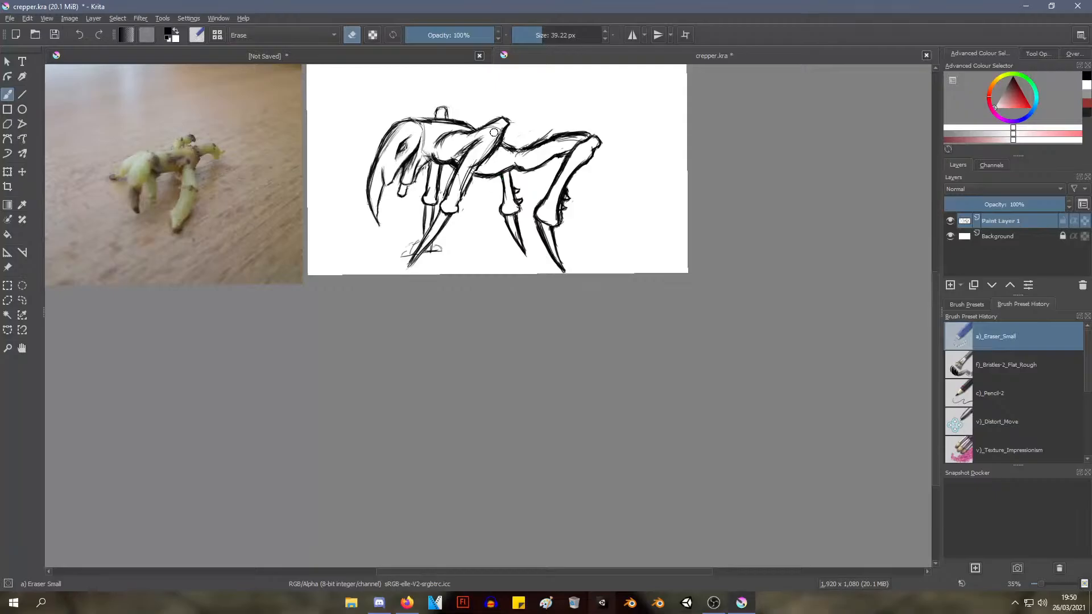
pyautogui.moveTo(477, 142)
pyautogui.mouseDown()
pyautogui.moveTo(466, 270)
pyautogui.moveTo(480, 181)
pyautogui.mouseUp()
pyautogui.moveTo(438, 249)
pyautogui.mouseDown()
pyautogui.moveTo(459, 239)
pyautogui.moveTo(461, 249)
pyautogui.moveTo(595, 254)
pyautogui.moveTo(606, 280)
pyautogui.moveTo(576, 297)
pyautogui.mouseUp()
pyautogui.rightClick(537, 289)
pyautogui.click(616, 310)
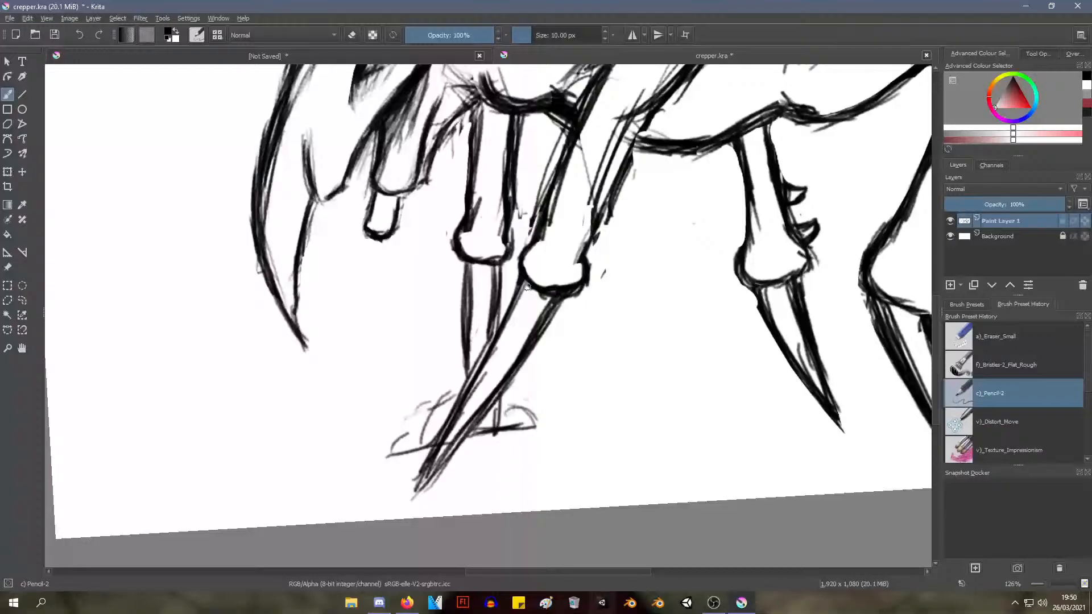
pyautogui.moveTo(541, 207)
pyautogui.mouseDown()
pyautogui.moveTo(559, 179)
pyautogui.moveTo(584, 254)
pyautogui.moveTo(608, 198)
pyautogui.moveTo(573, 280)
pyautogui.mouseUp()
pyautogui.moveTo(601, 213)
pyautogui.mouseDown()
pyautogui.moveTo(584, 281)
pyautogui.moveTo(584, 261)
pyautogui.moveTo(585, 280)
pyautogui.moveTo(547, 293)
pyautogui.moveTo(517, 283)
pyautogui.moveTo(553, 298)
pyautogui.moveTo(524, 282)
pyautogui.moveTo(512, 313)
pyautogui.moveTo(529, 289)
pyautogui.moveTo(521, 305)
pyautogui.moveTo(536, 300)
pyautogui.moveTo(491, 348)
pyautogui.mouseUp()
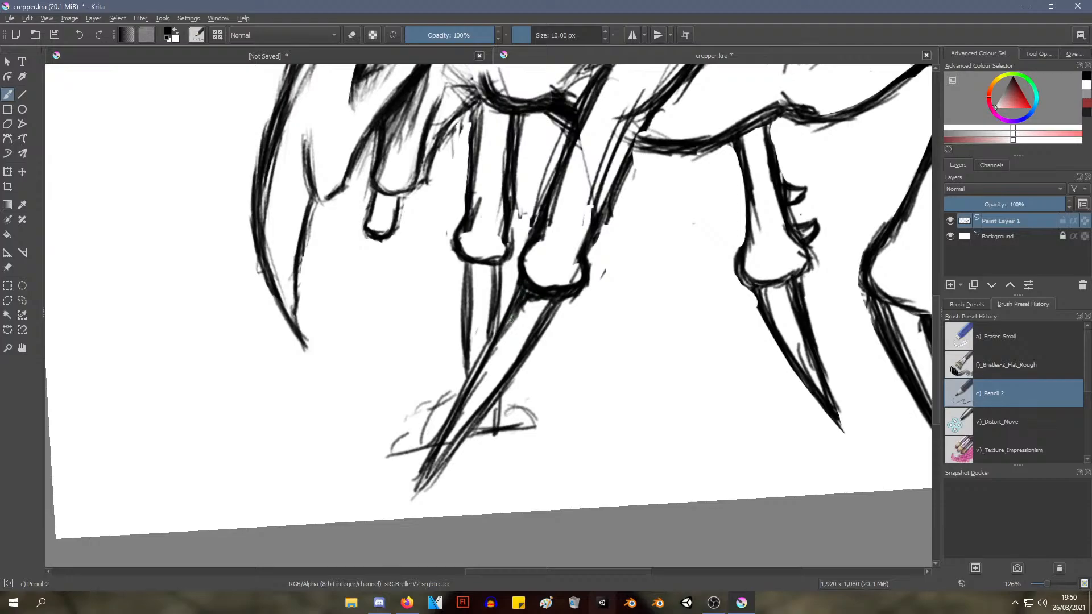
# Shade the top of the near front claw with short pencil strokes just beneath the joint
pyautogui.moveTo(530, 300); pyautogui.dragTo(529, 311)
pyautogui.moveTo(513, 310)
pyautogui.mouseDown()
pyautogui.moveTo(505, 326)
pyautogui.moveTo(574, 293)
pyautogui.mouseUp()
pyautogui.moveTo(545, 304)
pyautogui.mouseDown()
pyautogui.moveTo(520, 343)
pyautogui.moveTo(547, 293)
pyautogui.moveTo(538, 288)
pyautogui.moveTo(519, 324)
pyautogui.moveTo(540, 305)
pyautogui.moveTo(507, 337)
pyautogui.mouseUp()
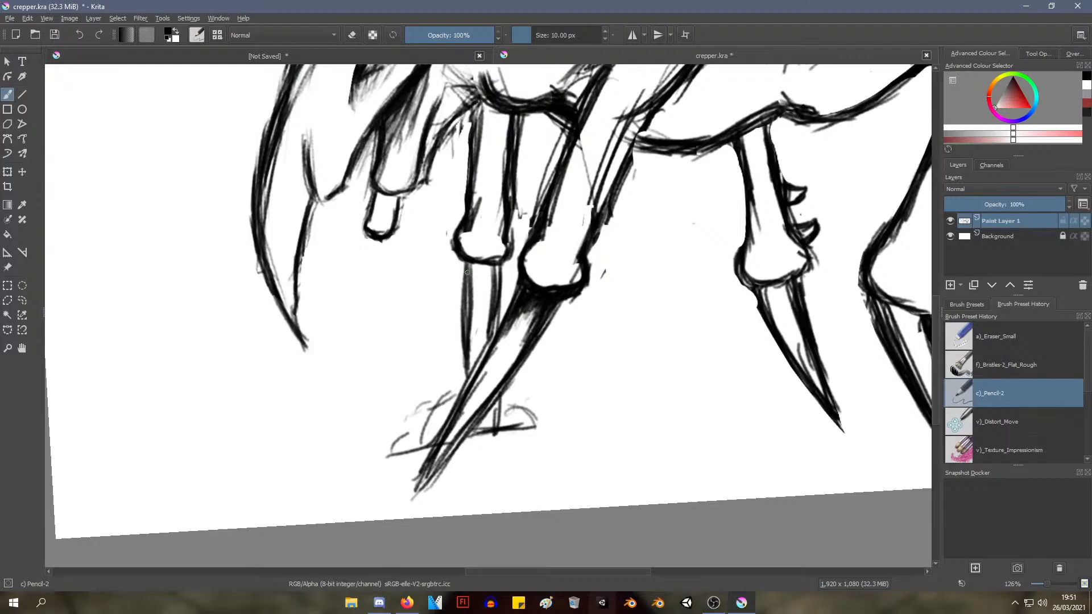
# Shade the top of the far front claw beneath its joint, and clean up around it with the Eraser Small brush
pyautogui.moveTo(468, 263)
pyautogui.mouseDown()
pyautogui.moveTo(471, 351)
pyautogui.moveTo(471, 285)
pyautogui.moveTo(477, 273)
pyautogui.moveTo(494, 291)
pyautogui.moveTo(498, 266)
pyautogui.moveTo(498, 291)
pyautogui.moveTo(473, 300)
pyautogui.moveTo(491, 272)
pyautogui.mouseUp()
pyautogui.moveTo(487, 271); pyautogui.dragTo(490, 263)
pyautogui.scroll(-5, 472, 323)
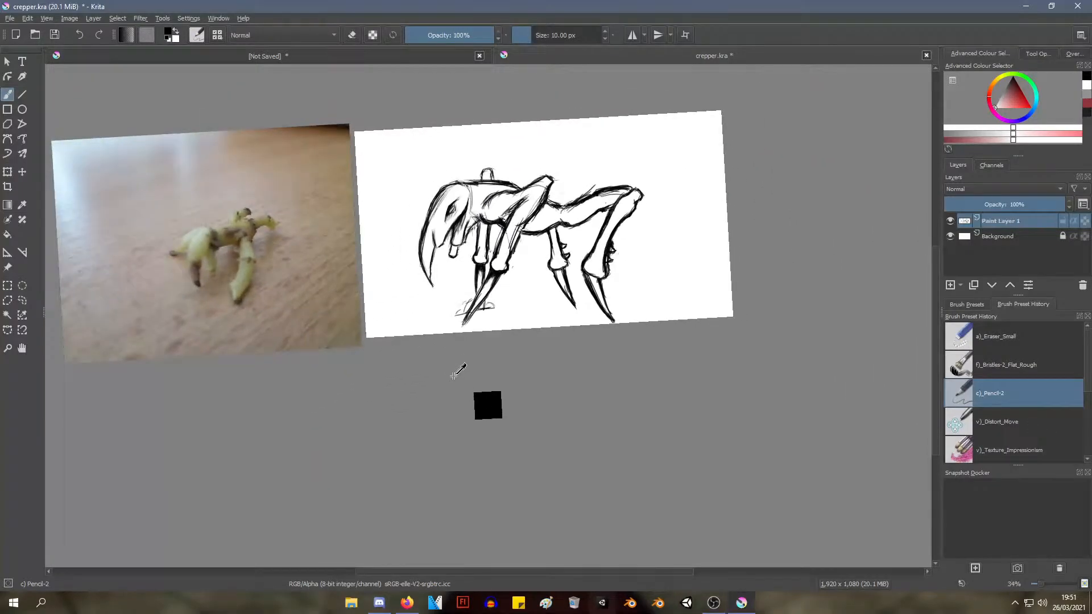
pyautogui.scroll(4, 452, 361)
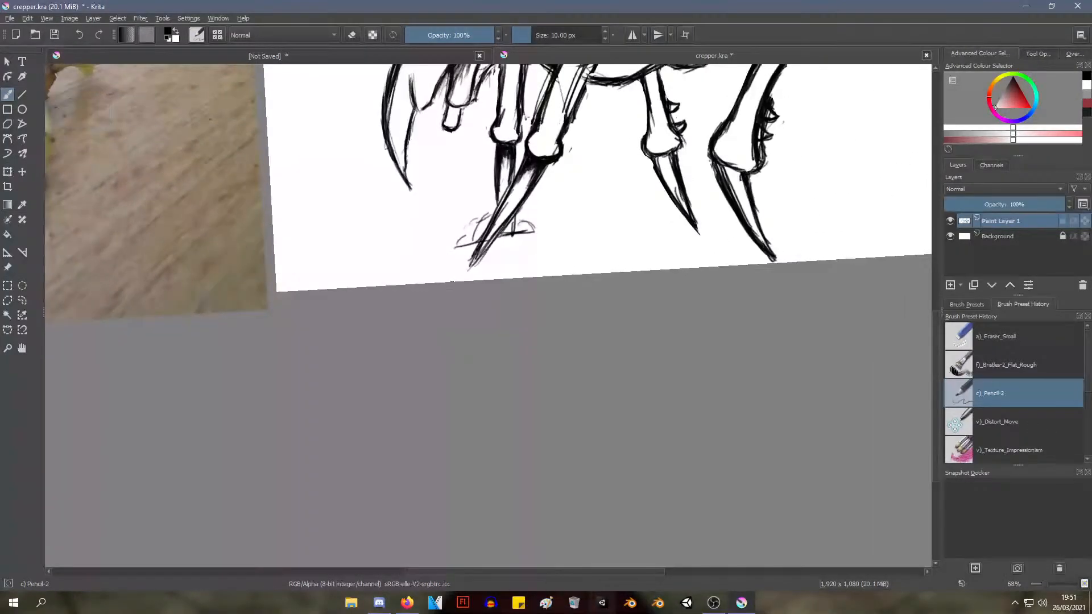
pyautogui.moveTo(447, 289)
pyautogui.mouseDown()
pyautogui.moveTo(443, 320)
pyautogui.moveTo(448, 273)
pyautogui.moveTo(447, 300)
pyautogui.mouseUp()
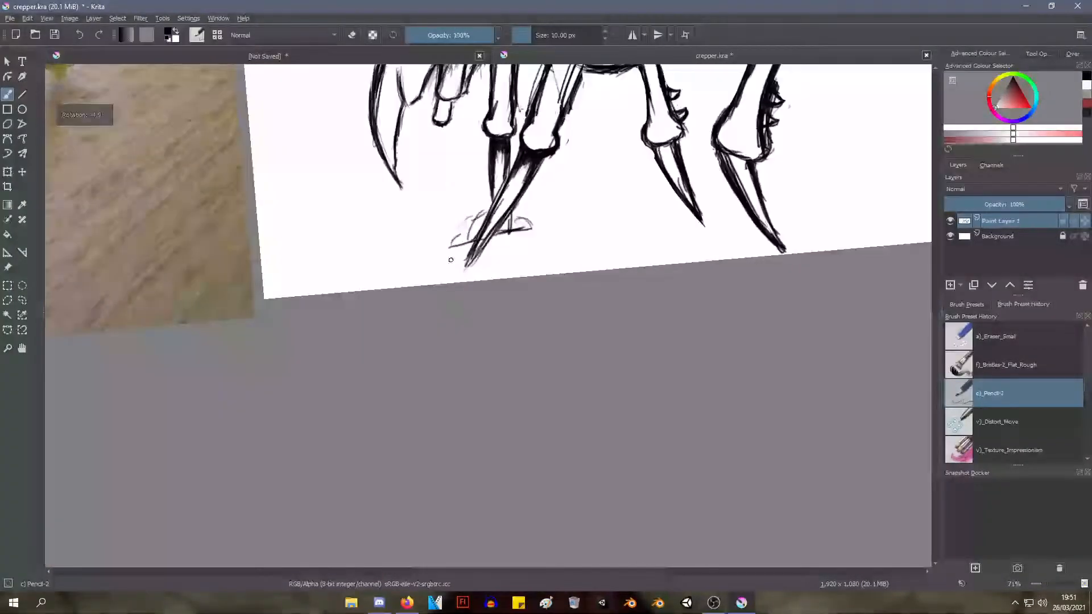
pyautogui.moveTo(455, 253)
pyautogui.mouseDown()
pyautogui.moveTo(452, 347)
pyautogui.moveTo(455, 295)
pyautogui.mouseUp()
pyautogui.rightClick(479, 262)
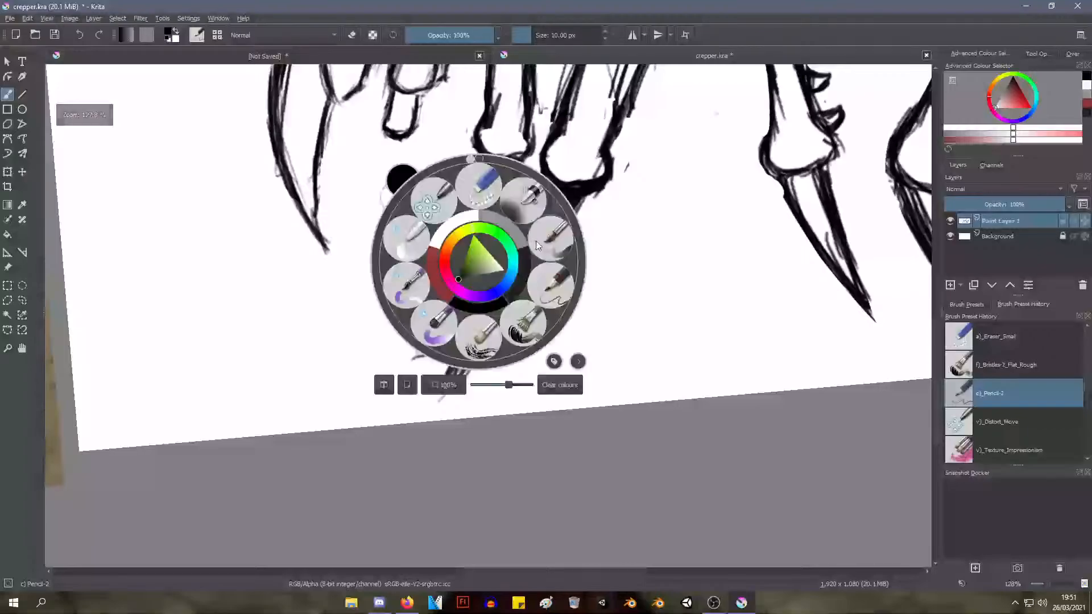
pyautogui.click(483, 183)
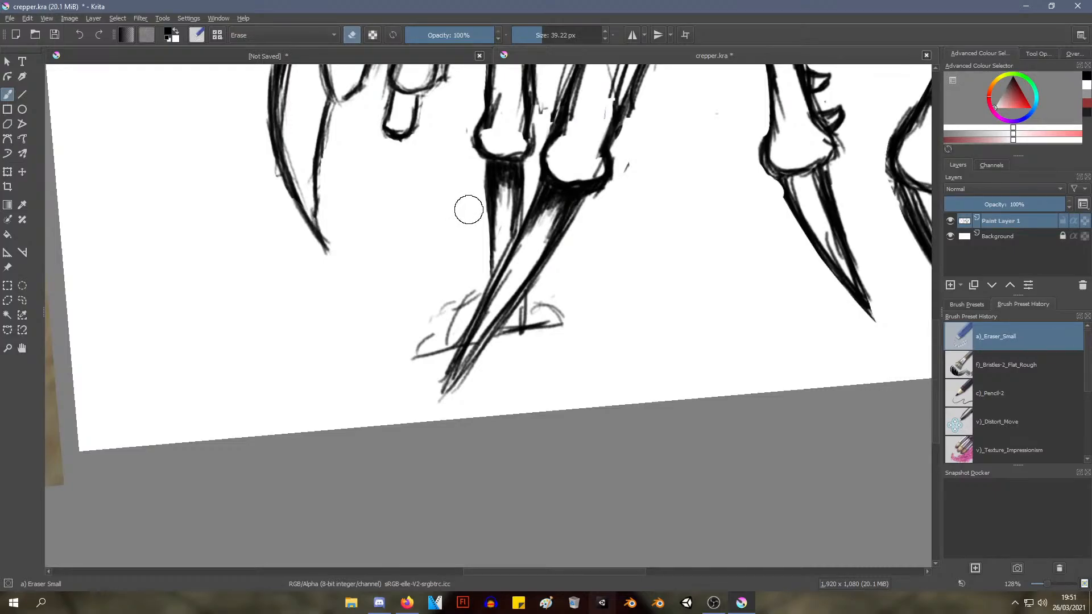
pyautogui.moveTo(473, 176)
pyautogui.mouseDown()
pyautogui.moveTo(476, 189)
pyautogui.moveTo(480, 170)
pyautogui.mouseUp()
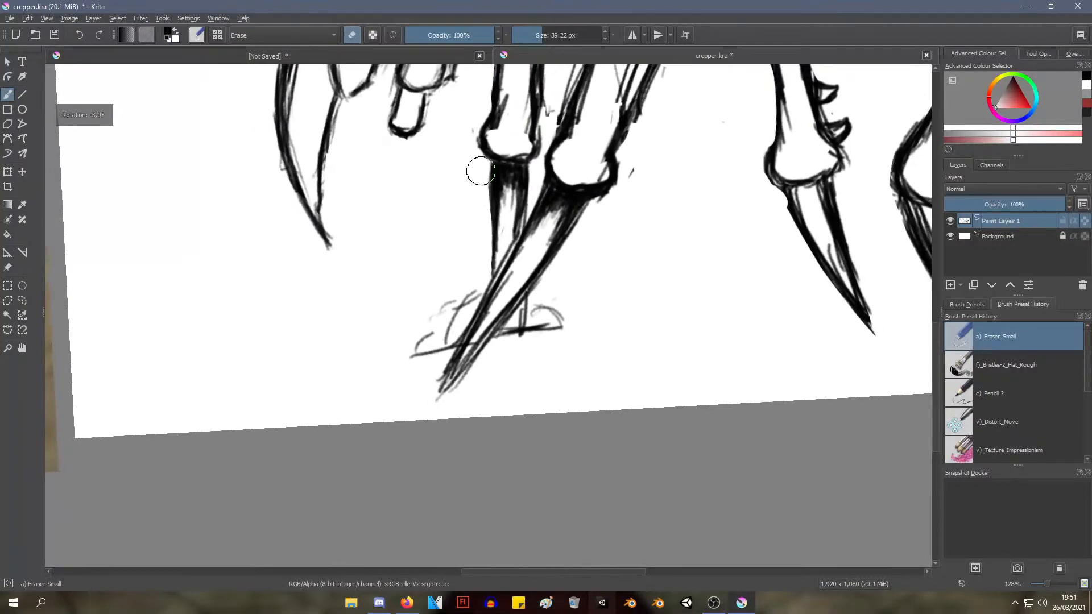
# Thicken the outline of the small knob on the creature's back with the Pencil-2 brush
pyautogui.scroll(-4, 512, 182)
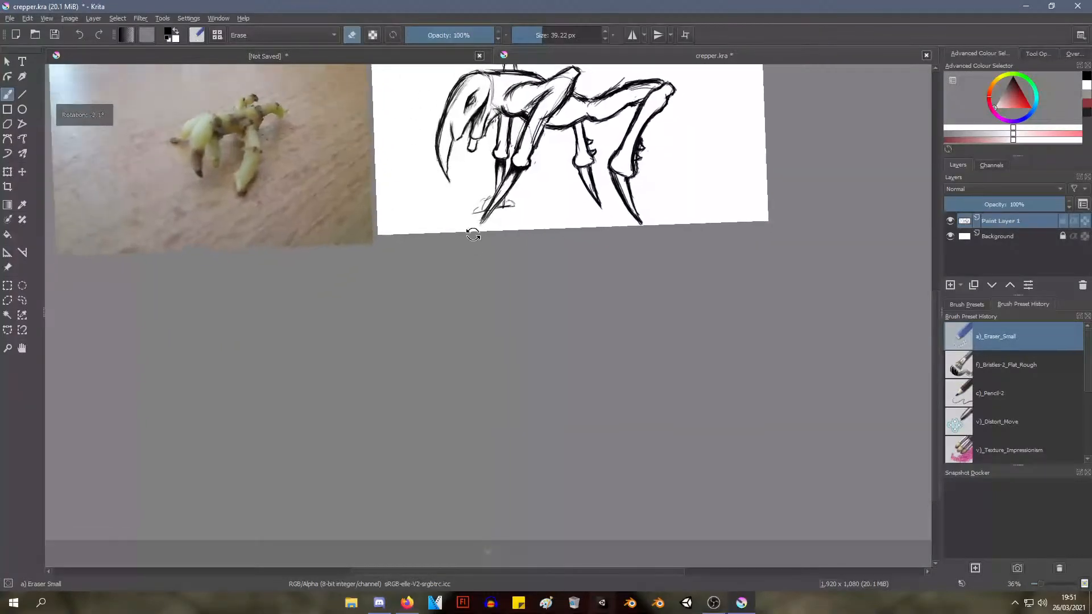
pyautogui.moveTo(468, 222); pyautogui.dragTo(463, 339)
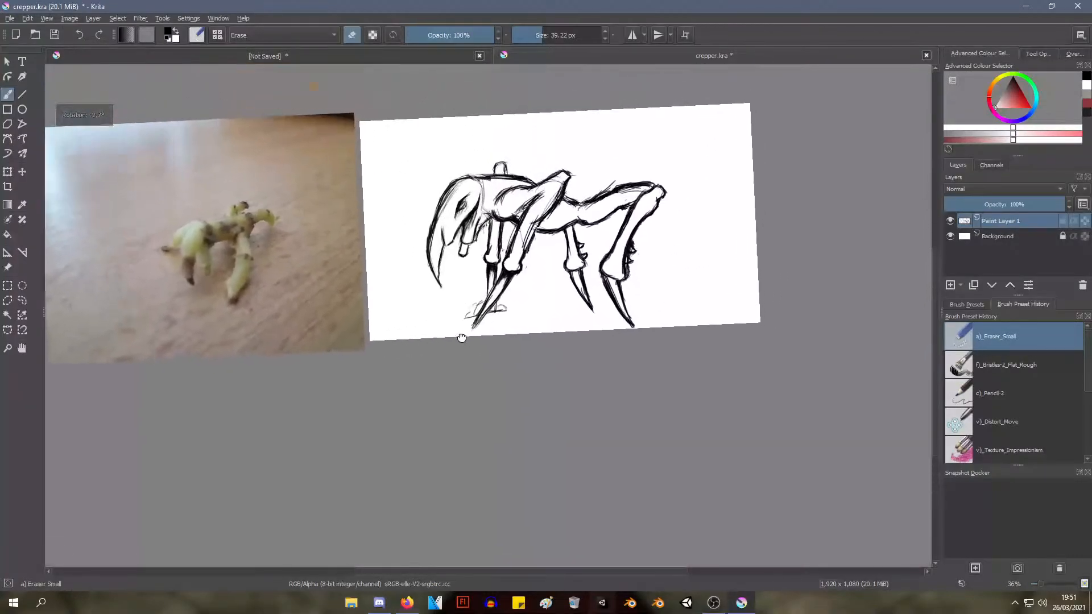
pyautogui.moveTo(453, 219); pyautogui.dragTo(421, 241)
pyautogui.rightClick(467, 185)
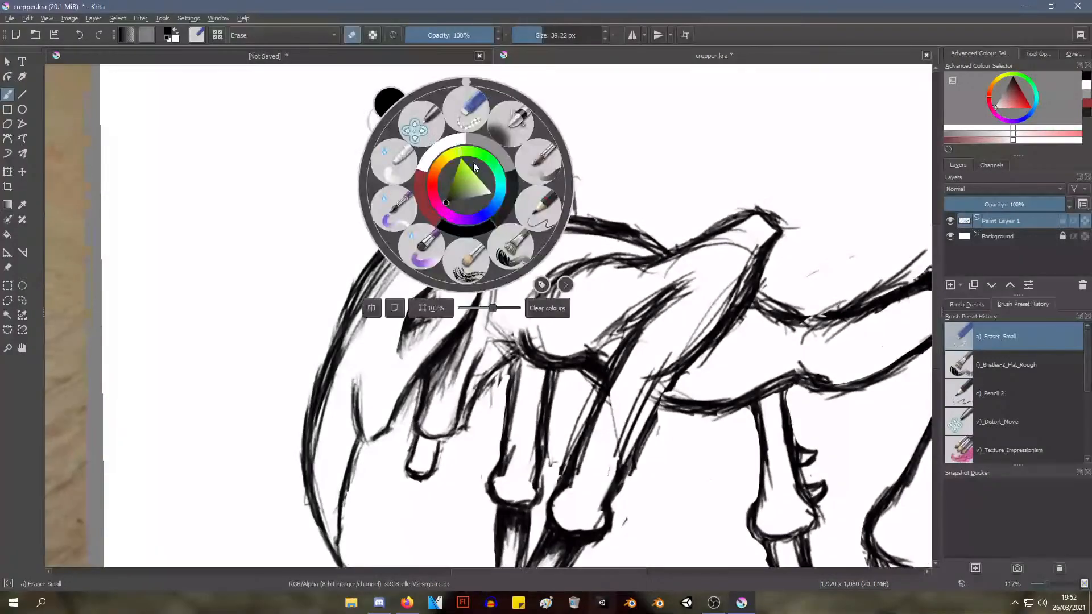
pyautogui.click(540, 206)
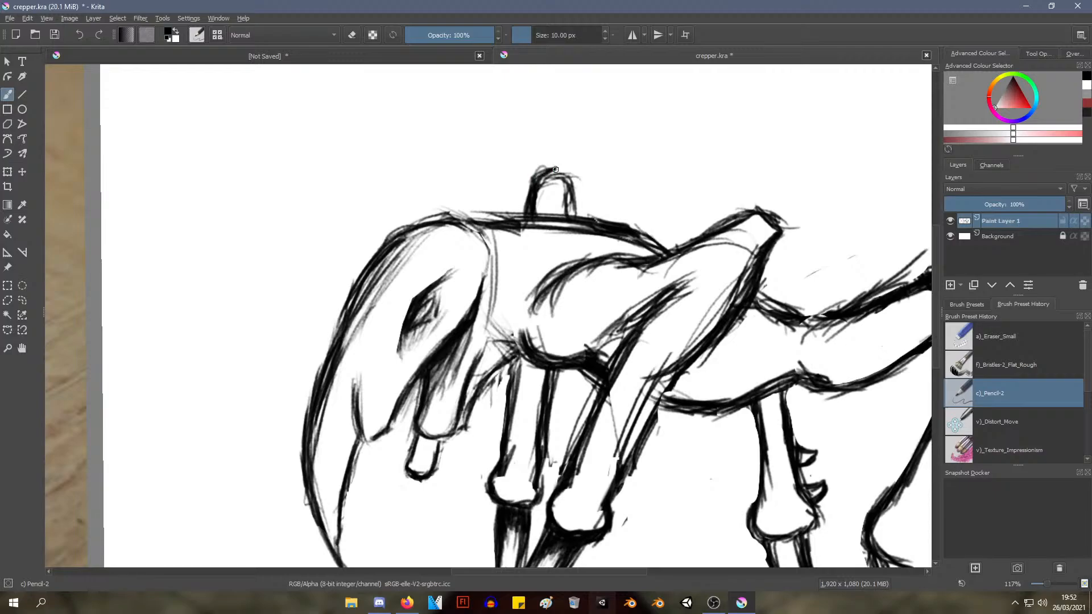
pyautogui.moveTo(555, 170)
pyautogui.mouseDown()
pyautogui.moveTo(577, 213)
pyautogui.moveTo(562, 173)
pyautogui.moveTo(530, 175)
pyautogui.moveTo(542, 166)
pyautogui.moveTo(520, 205)
pyautogui.moveTo(536, 190)
pyautogui.moveTo(537, 217)
pyautogui.moveTo(534, 192)
pyautogui.moveTo(556, 173)
pyautogui.moveTo(566, 209)
pyautogui.mouseUp()
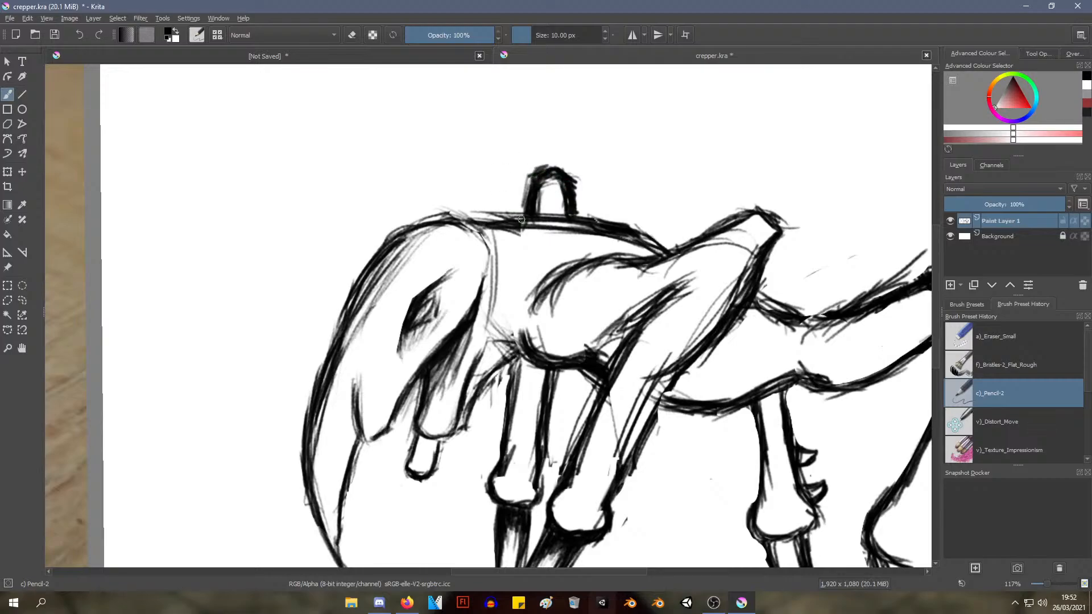
pyautogui.moveTo(534, 214)
pyautogui.mouseDown()
pyautogui.moveTo(560, 179)
pyautogui.moveTo(567, 217)
pyautogui.moveTo(543, 201)
pyautogui.mouseUp()
# Trim the outer sides and tip of the back knob into a narrower shape with the Eraser Small brush
pyautogui.rightClick(511, 165)
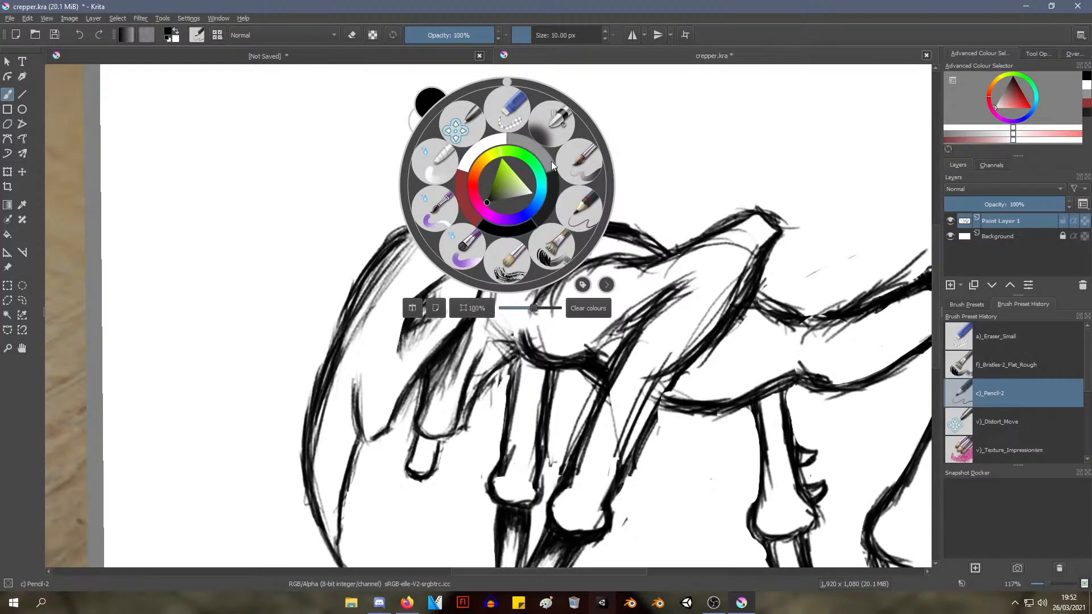
pyautogui.click(507, 113)
pyautogui.moveTo(522, 185)
pyautogui.mouseDown()
pyautogui.moveTo(516, 209)
pyautogui.moveTo(522, 177)
pyautogui.moveTo(516, 214)
pyautogui.moveTo(523, 164)
pyautogui.moveTo(521, 190)
pyautogui.mouseUp()
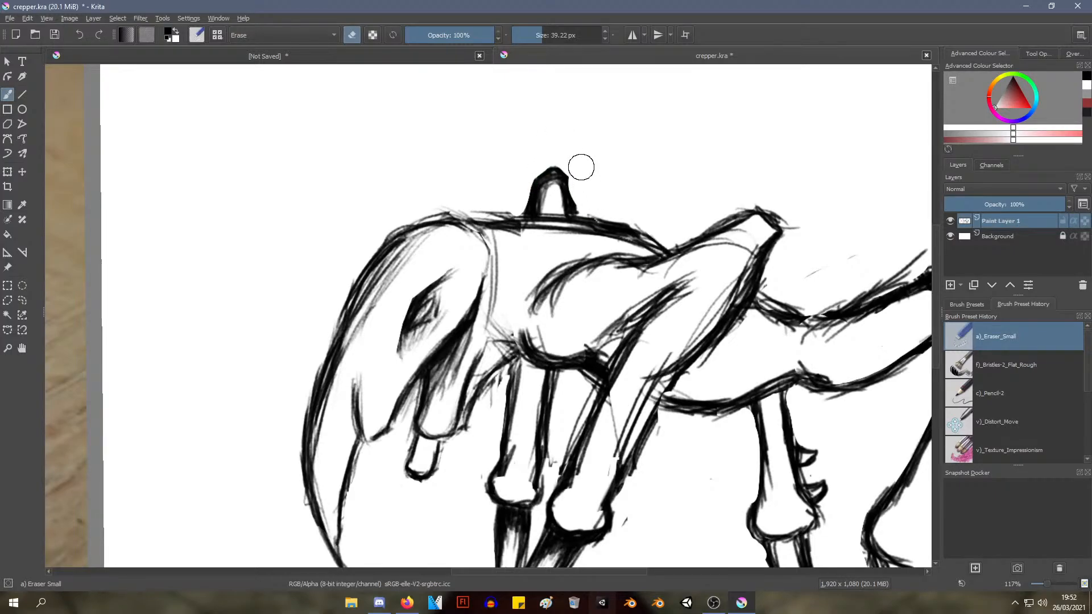
pyautogui.moveTo(581, 174); pyautogui.dragTo(586, 204)
pyautogui.moveTo(557, 151)
pyautogui.mouseDown()
pyautogui.moveTo(579, 174)
pyautogui.moveTo(590, 215)
pyautogui.mouseUp()
pyautogui.moveTo(574, 178); pyautogui.dragTo(579, 205)
pyautogui.moveTo(574, 184); pyautogui.dragTo(578, 212)
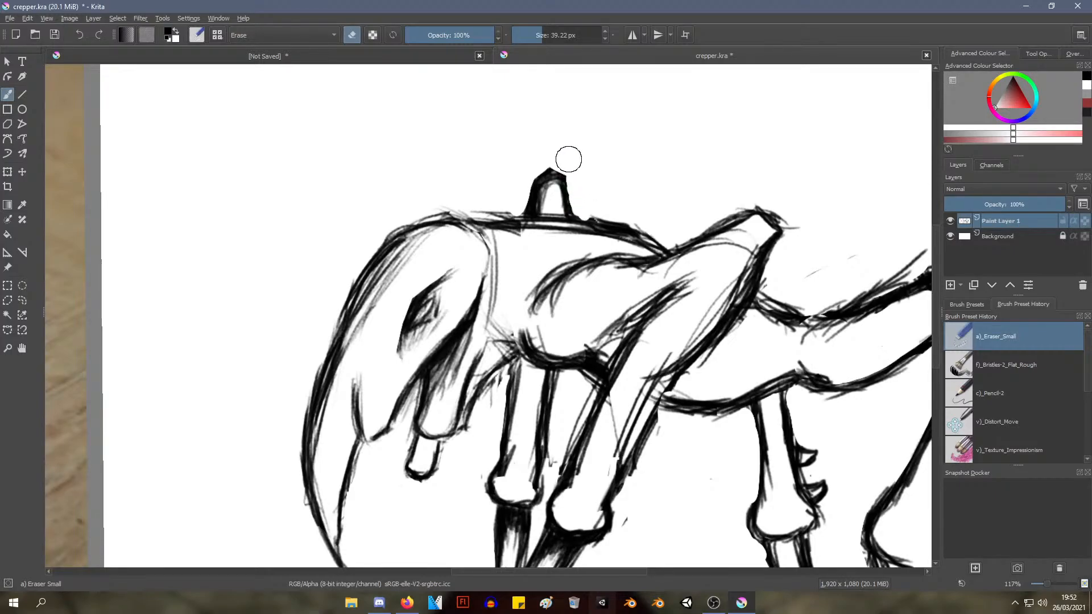
pyautogui.moveTo(553, 158)
pyautogui.mouseDown()
pyautogui.moveTo(577, 185)
pyautogui.moveTo(560, 168)
pyautogui.moveTo(569, 172)
pyautogui.moveTo(544, 170)
pyautogui.moveTo(530, 185)
pyautogui.moveTo(528, 164)
pyautogui.moveTo(521, 195)
pyautogui.mouseUp()
pyautogui.hotkey('ctrl', 'z')
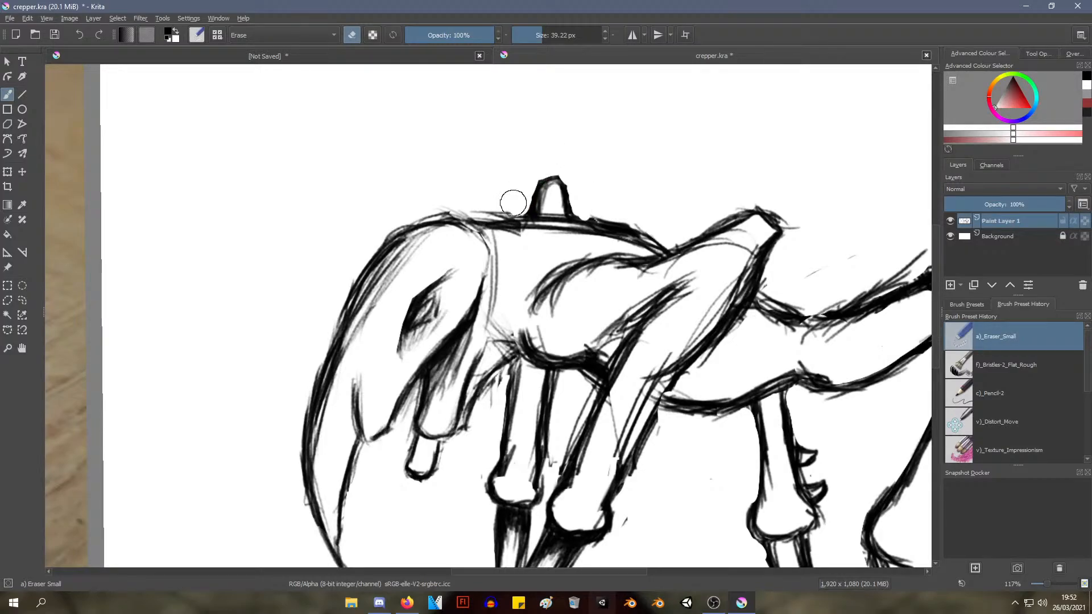
# Touch up the trimmed back knob's outline with the Pencil-2 brush
pyautogui.rightClick(533, 78)
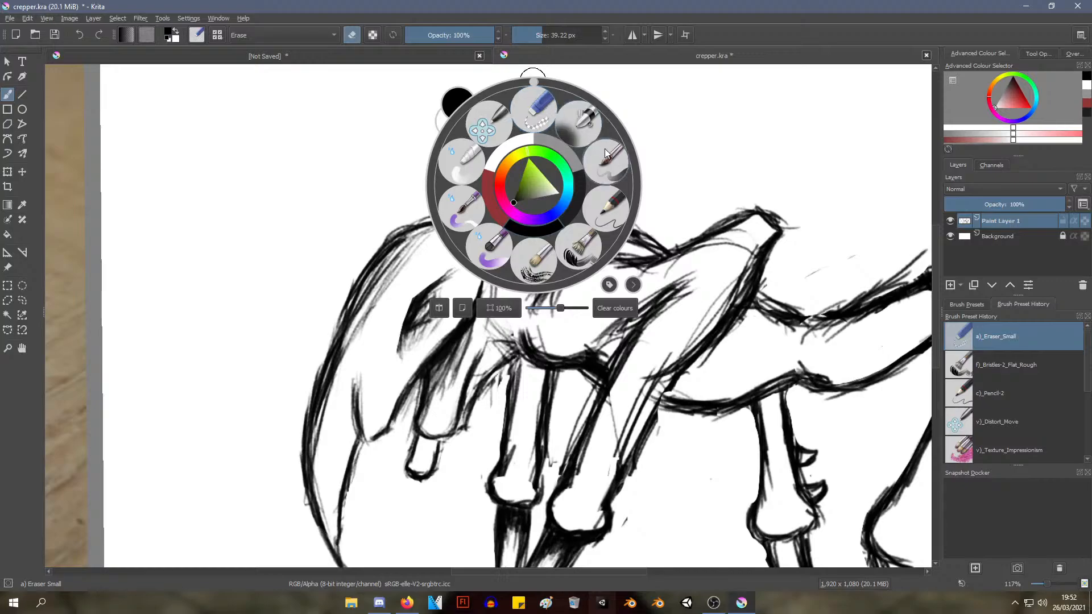
pyautogui.click(609, 206)
pyautogui.moveTo(534, 198)
pyautogui.mouseDown()
pyautogui.moveTo(520, 219)
pyautogui.moveTo(538, 185)
pyautogui.moveTo(558, 178)
pyautogui.moveTo(571, 199)
pyautogui.mouseUp()
# Thicken the curved front line of the near shoulder into a heavy tapered stroke
pyautogui.moveTo(578, 110)
pyautogui.mouseDown()
pyautogui.moveTo(538, 206)
pyautogui.moveTo(557, 147)
pyautogui.moveTo(505, 66)
pyautogui.moveTo(402, 200)
pyautogui.moveTo(402, 257)
pyautogui.moveTo(435, 173)
pyautogui.mouseUp()
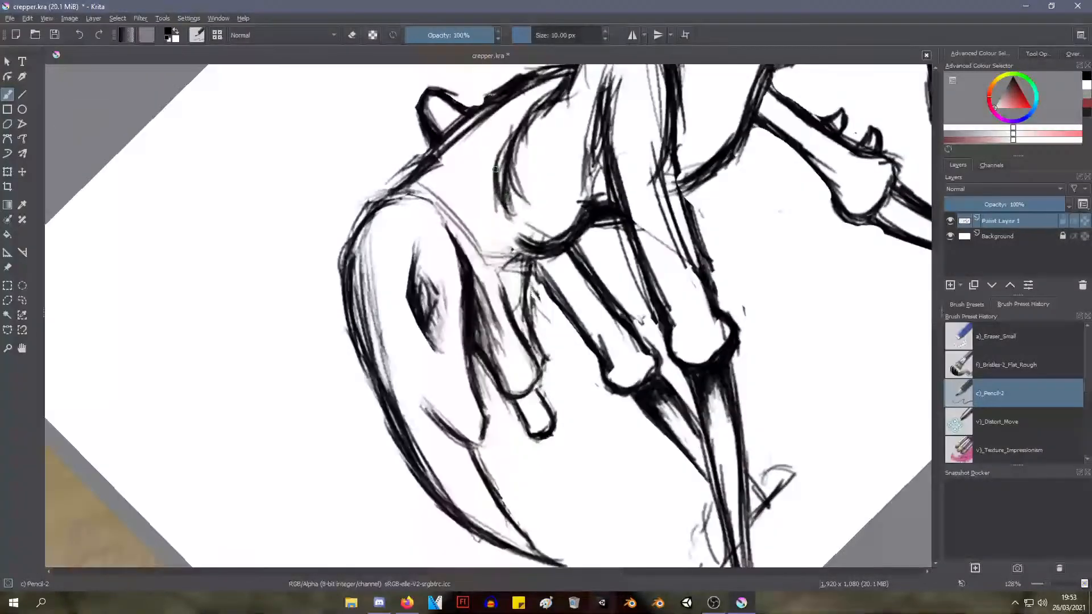
pyautogui.moveTo(500, 213)
pyautogui.mouseDown()
pyautogui.moveTo(497, 155)
pyautogui.moveTo(512, 139)
pyautogui.moveTo(496, 181)
pyautogui.moveTo(544, 101)
pyautogui.moveTo(521, 120)
pyautogui.moveTo(561, 87)
pyautogui.moveTo(535, 103)
pyautogui.moveTo(543, 109)
pyautogui.moveTo(506, 155)
pyautogui.moveTo(527, 115)
pyautogui.moveTo(501, 195)
pyautogui.moveTo(500, 160)
pyautogui.moveTo(508, 227)
pyautogui.moveTo(527, 121)
pyautogui.mouseUp()
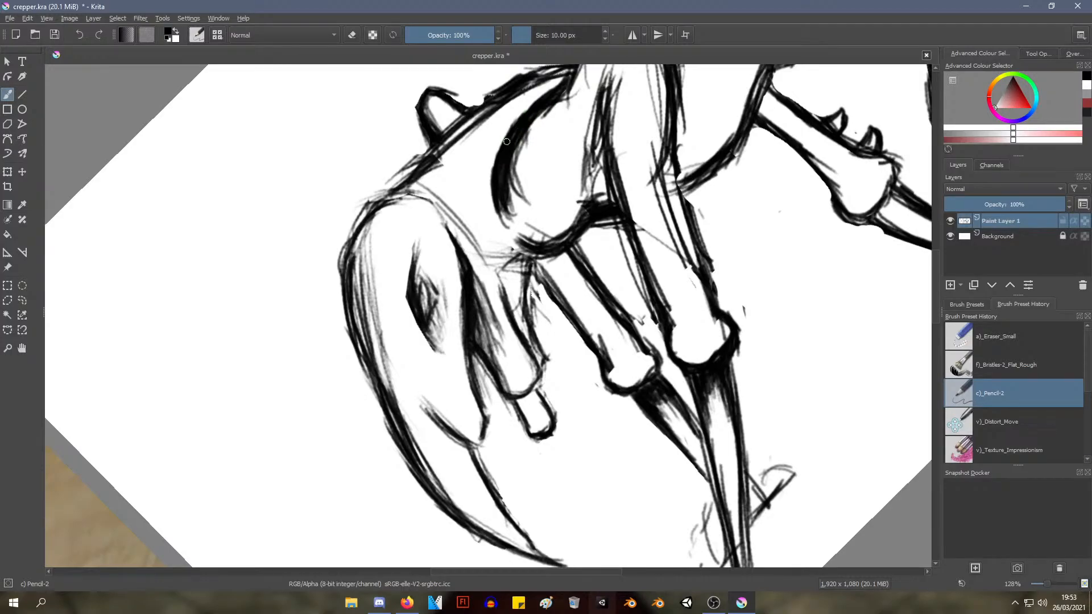
pyautogui.moveTo(493, 181)
pyautogui.mouseDown()
pyautogui.moveTo(508, 223)
pyautogui.moveTo(485, 187)
pyautogui.moveTo(495, 205)
pyautogui.moveTo(492, 184)
pyautogui.moveTo(519, 117)
pyautogui.moveTo(482, 189)
pyautogui.moveTo(490, 144)
pyautogui.mouseUp()
pyautogui.scroll(-3, 491, 143)
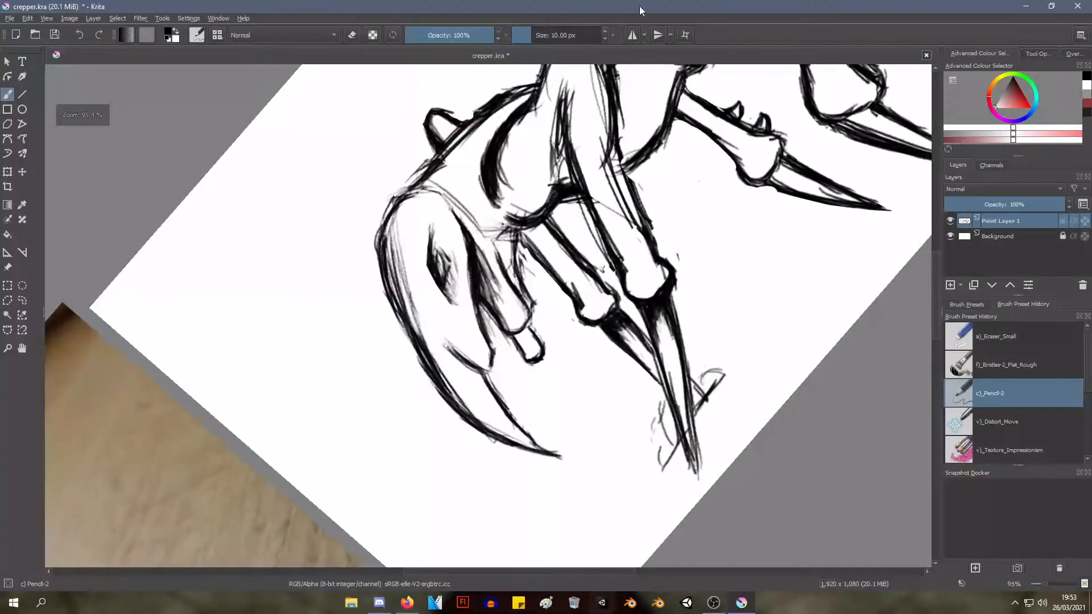
# Darken the near front leg's upper outline and fill the crease between the shoulder and the leg
pyautogui.moveTo(554, 104)
pyautogui.mouseDown()
pyautogui.moveTo(525, 215)
pyautogui.moveTo(506, 223)
pyautogui.mouseUp()
pyautogui.moveTo(516, 162)
pyautogui.mouseDown()
pyautogui.moveTo(505, 225)
pyautogui.moveTo(522, 126)
pyautogui.moveTo(554, 117)
pyautogui.mouseUp()
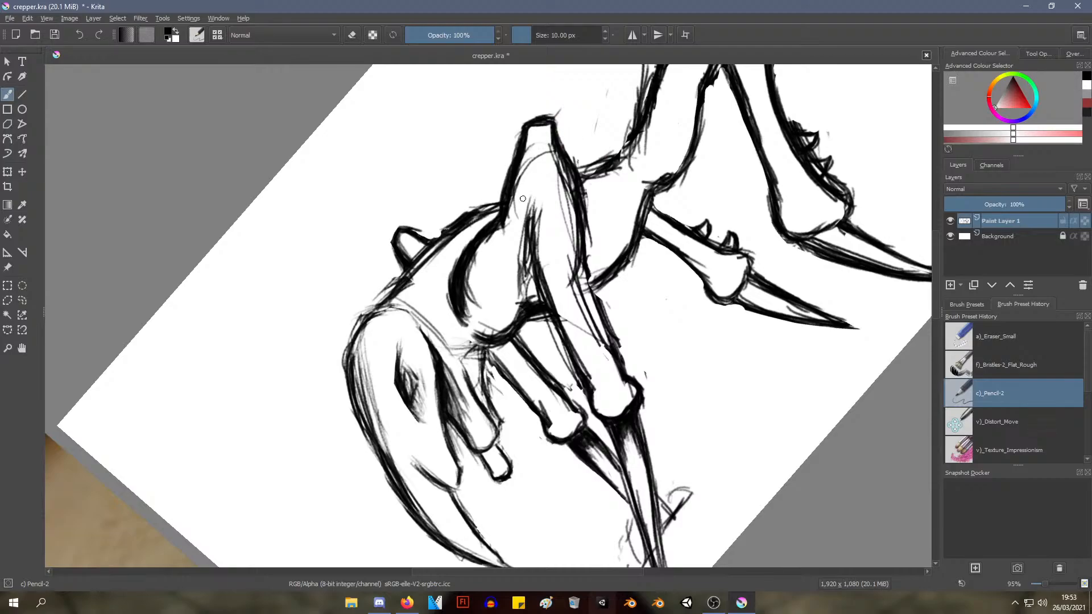
pyautogui.moveTo(525, 155)
pyautogui.mouseDown()
pyautogui.moveTo(515, 183)
pyautogui.moveTo(529, 147)
pyautogui.mouseUp()
pyautogui.moveTo(555, 154); pyautogui.dragTo(575, 194)
pyautogui.moveTo(535, 206); pyautogui.dragTo(548, 294)
pyautogui.moveTo(535, 219); pyautogui.dragTo(552, 292)
pyautogui.moveTo(533, 215); pyautogui.dragTo(534, 226)
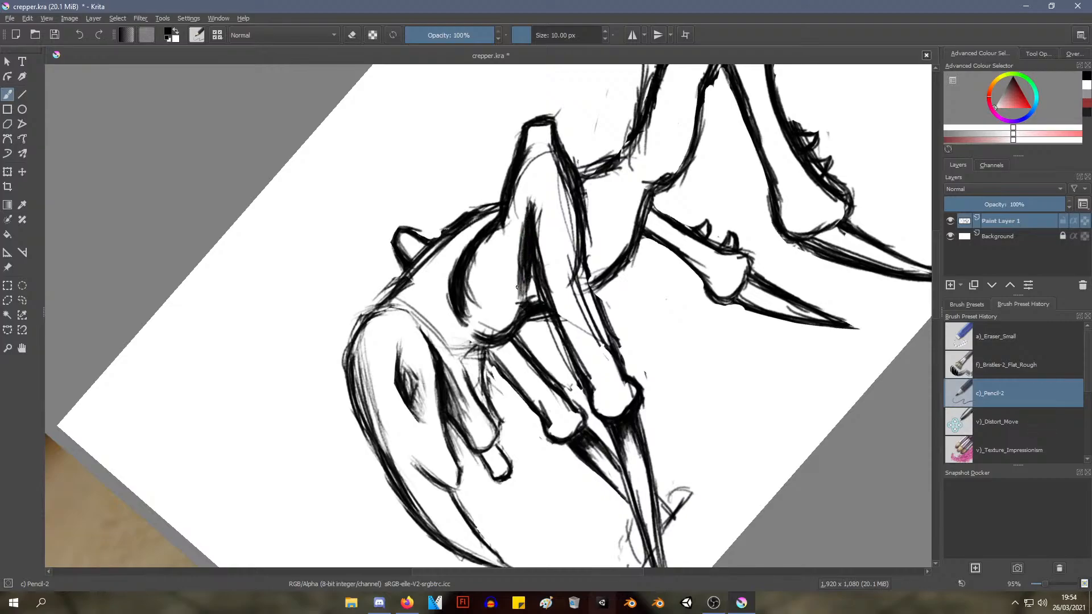
# Darken the head's outer front curve and the line over its rear top edge
pyautogui.scroll(4, 549, 169)
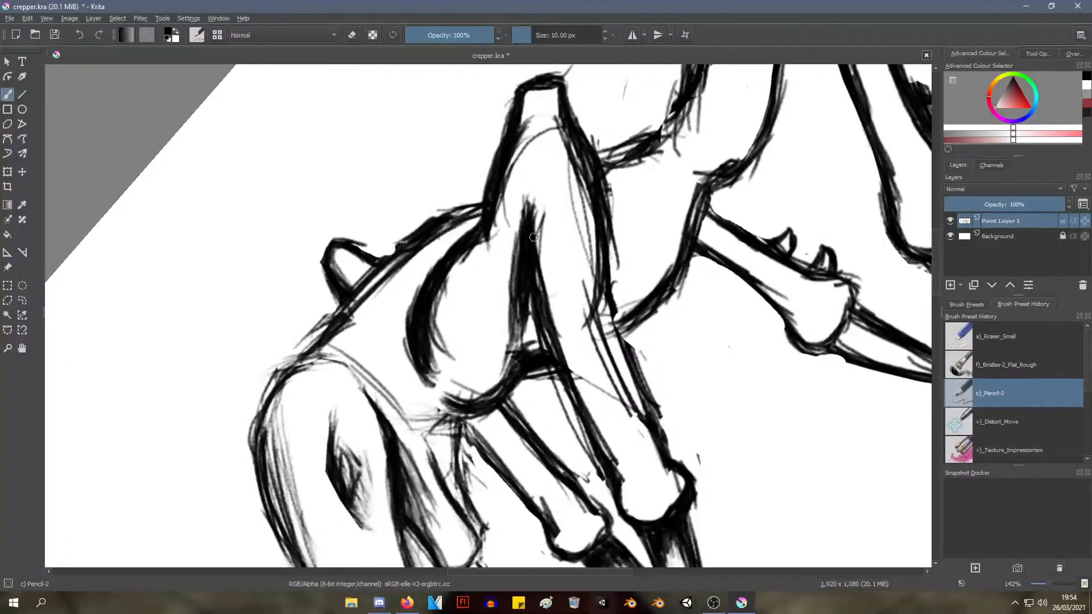
pyautogui.moveTo(502, 252); pyautogui.dragTo(479, 322)
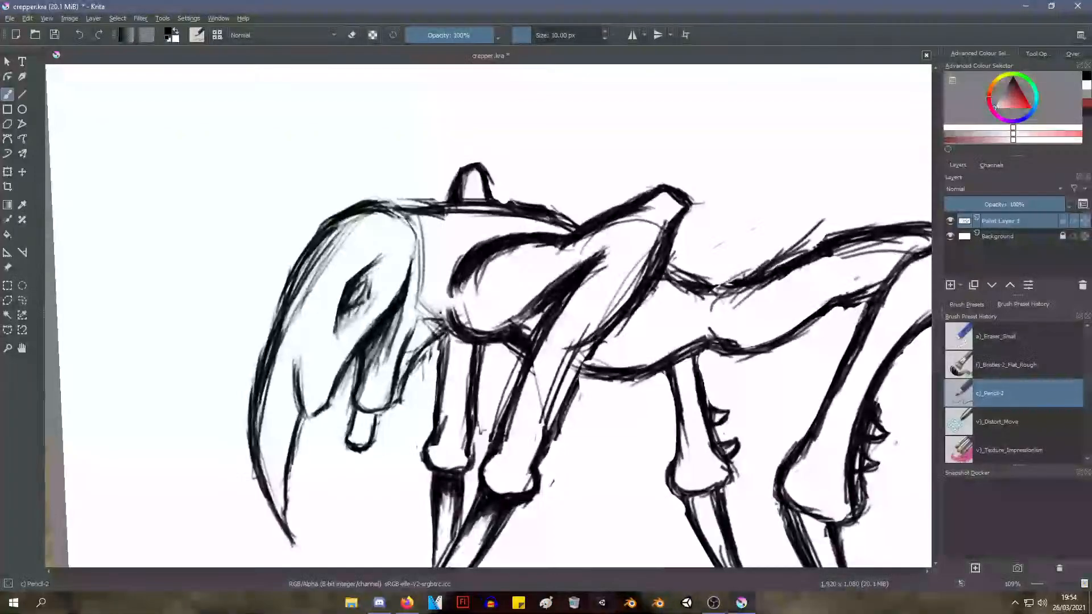
pyautogui.moveTo(304, 255); pyautogui.dragTo(263, 364)
pyautogui.moveTo(282, 295); pyautogui.dragTo(267, 337)
pyautogui.moveTo(286, 284)
pyautogui.mouseDown()
pyautogui.moveTo(273, 320)
pyautogui.moveTo(307, 252)
pyautogui.moveTo(250, 398)
pyautogui.mouseUp()
pyautogui.moveTo(263, 354)
pyautogui.mouseDown()
pyautogui.moveTo(251, 394)
pyautogui.moveTo(252, 381)
pyautogui.mouseUp()
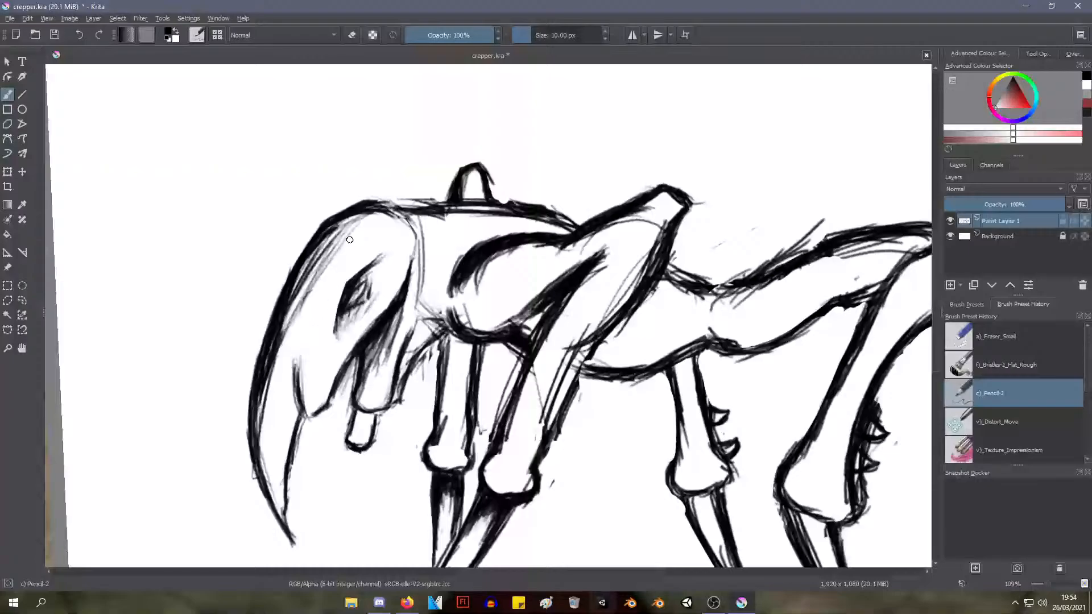
pyautogui.moveTo(374, 211)
pyautogui.mouseDown()
pyautogui.moveTo(401, 210)
pyautogui.moveTo(392, 202)
pyautogui.moveTo(414, 217)
pyautogui.moveTo(403, 207)
pyautogui.moveTo(415, 257)
pyautogui.mouseUp()
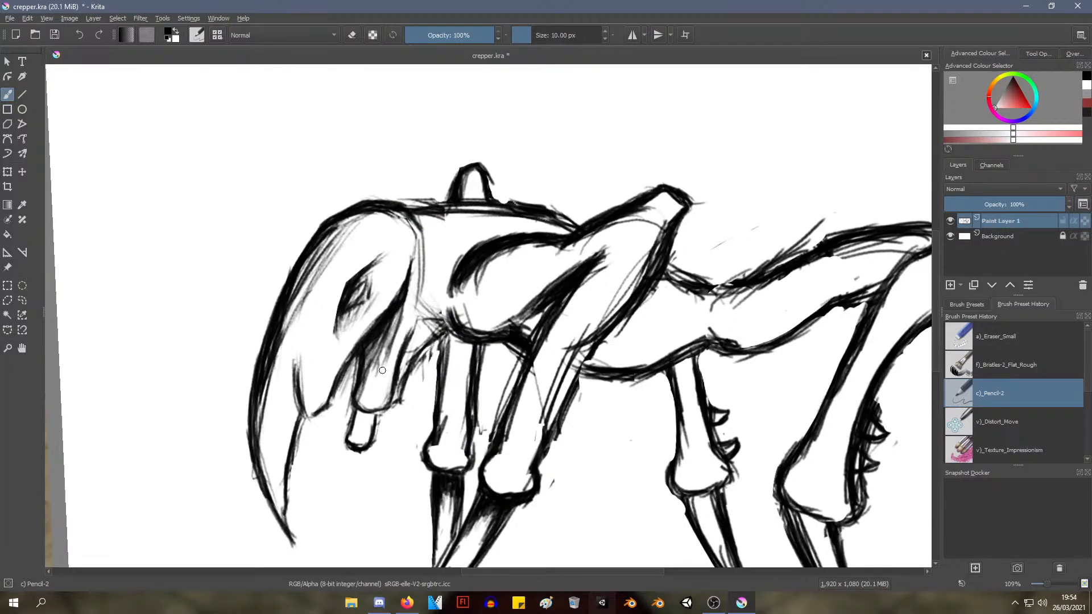
# Darken the small tube-shaped mouthpart, the jaw line and the tusk's inner edge, extending the tusk's tip
pyautogui.moveTo(355, 412)
pyautogui.mouseDown()
pyautogui.moveTo(348, 438)
pyautogui.moveTo(371, 436)
pyautogui.mouseUp()
pyautogui.moveTo(391, 388); pyautogui.dragTo(407, 336)
pyautogui.moveTo(403, 383)
pyautogui.mouseDown()
pyautogui.moveTo(418, 356)
pyautogui.moveTo(439, 356)
pyautogui.mouseUp()
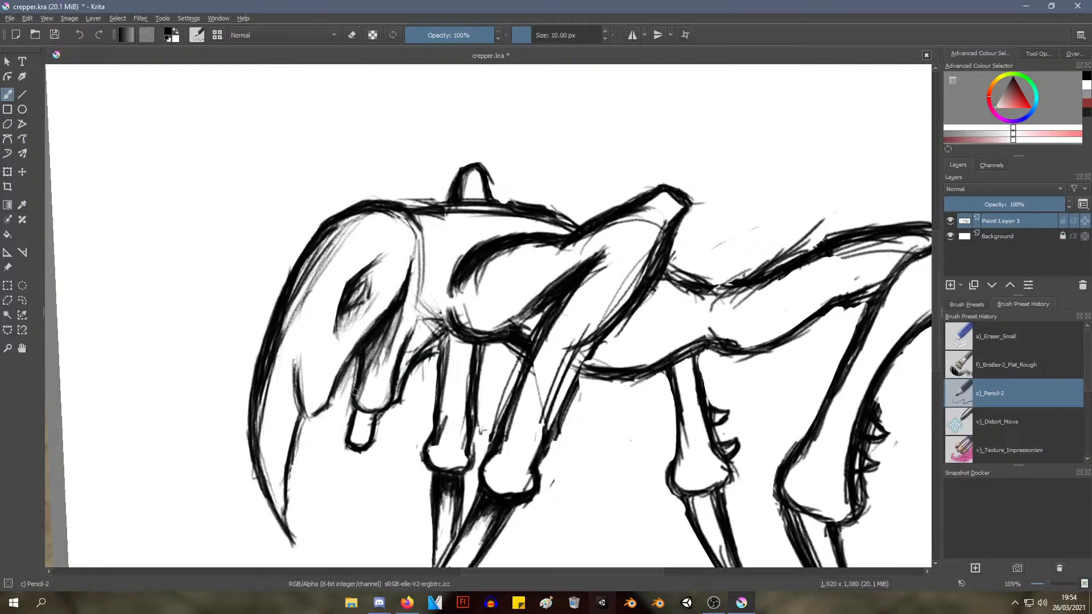
pyautogui.moveTo(354, 359)
pyautogui.mouseDown()
pyautogui.moveTo(356, 380)
pyautogui.moveTo(358, 369)
pyautogui.mouseUp()
pyautogui.moveTo(295, 373); pyautogui.dragTo(293, 367)
pyautogui.moveTo(299, 414)
pyautogui.mouseDown()
pyautogui.moveTo(326, 404)
pyautogui.moveTo(294, 423)
pyautogui.moveTo(299, 547)
pyautogui.moveTo(285, 516)
pyautogui.moveTo(302, 546)
pyautogui.moveTo(287, 534)
pyautogui.moveTo(309, 554)
pyautogui.mouseUp()
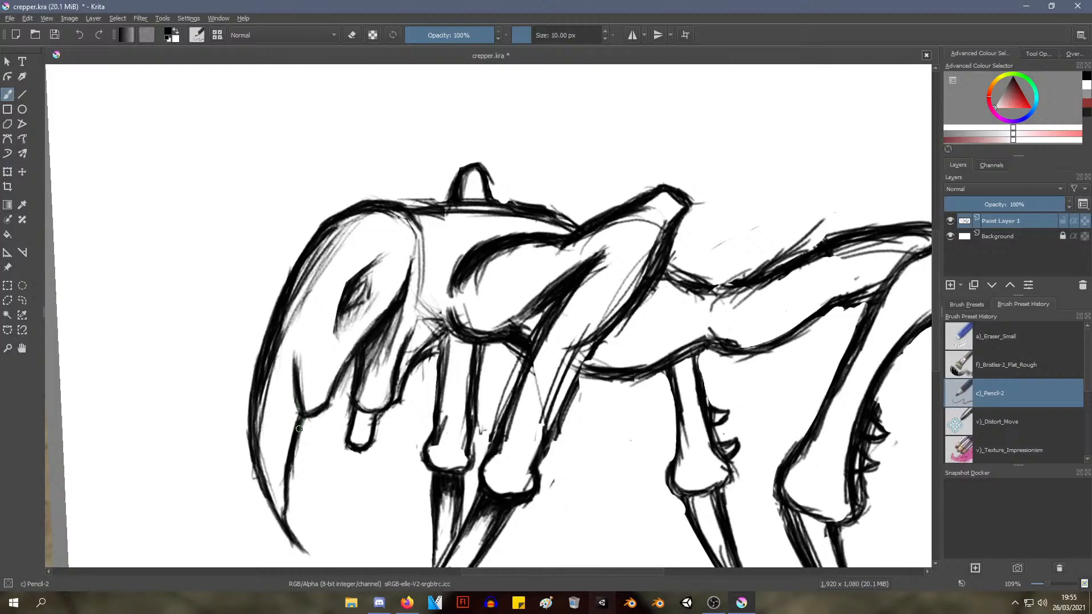
# Erase the rear edge of the near front leg below the elbow and thin its front edge with the Eraser Small brush
pyautogui.moveTo(379, 292)
pyautogui.mouseDown()
pyautogui.moveTo(345, 405)
pyautogui.moveTo(375, 267)
pyautogui.mouseUp()
pyautogui.rightClick(375, 267)
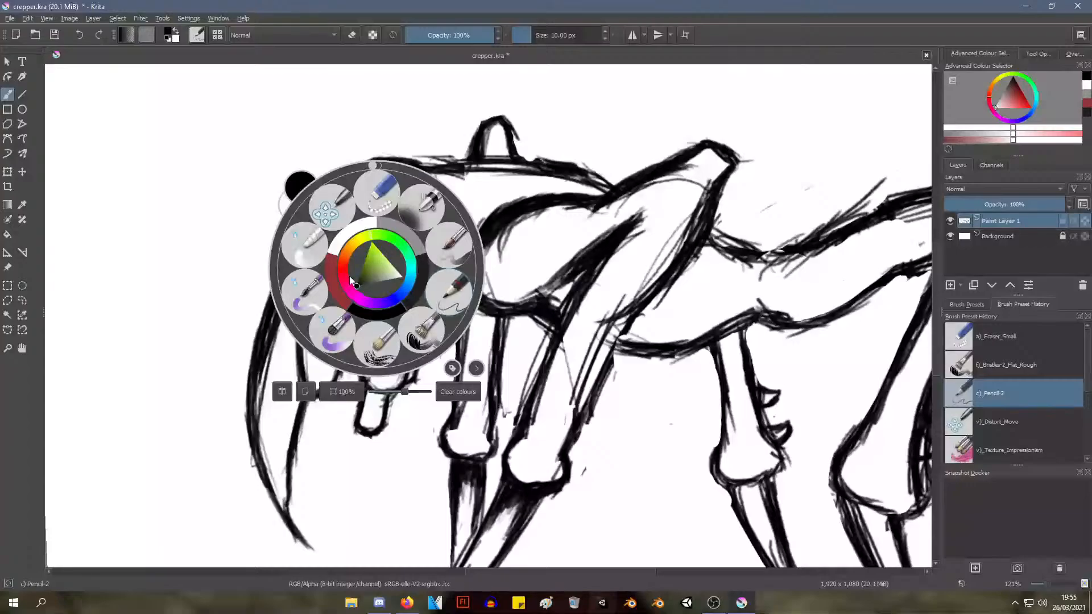
pyautogui.click(400, 215)
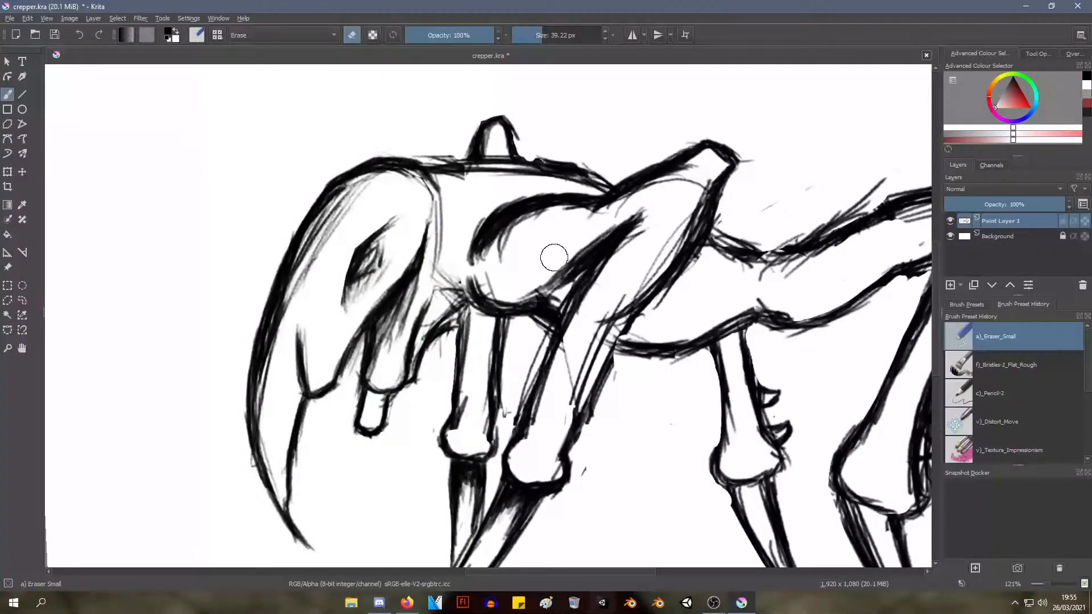
pyautogui.moveTo(556, 254)
pyautogui.mouseDown()
pyautogui.moveTo(517, 265)
pyautogui.moveTo(536, 251)
pyautogui.moveTo(517, 266)
pyautogui.moveTo(508, 297)
pyautogui.moveTo(505, 279)
pyautogui.moveTo(372, 227)
pyautogui.mouseUp()
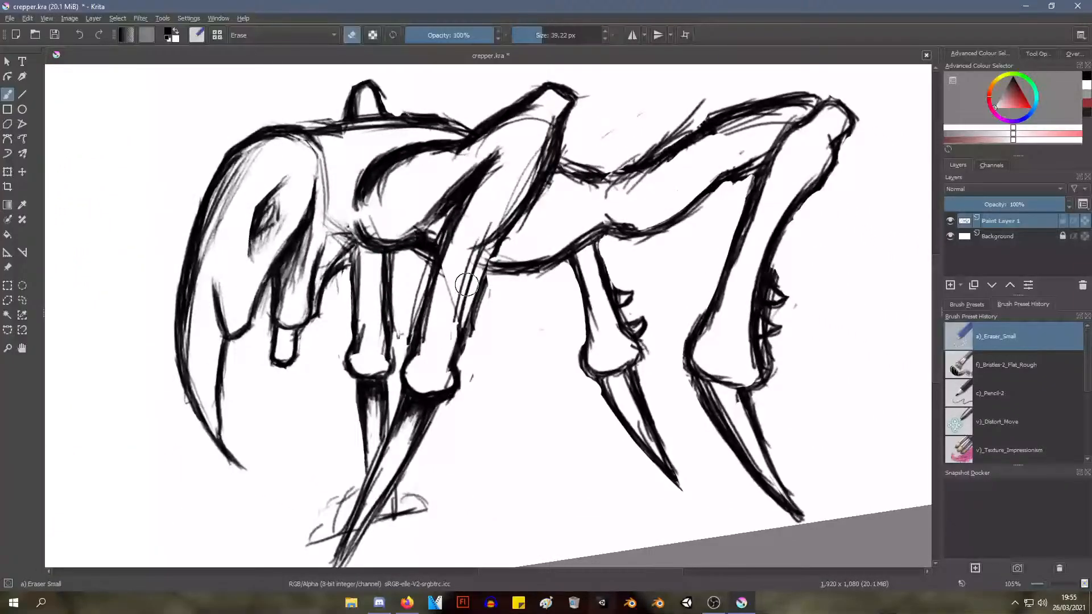
pyautogui.moveTo(489, 289)
pyautogui.mouseDown()
pyautogui.moveTo(459, 358)
pyautogui.moveTo(481, 305)
pyautogui.moveTo(460, 332)
pyautogui.moveTo(473, 300)
pyautogui.moveTo(453, 344)
pyautogui.moveTo(490, 253)
pyautogui.moveTo(470, 298)
pyautogui.moveTo(474, 281)
pyautogui.moveTo(519, 236)
pyautogui.moveTo(485, 257)
pyautogui.moveTo(532, 223)
pyautogui.mouseUp()
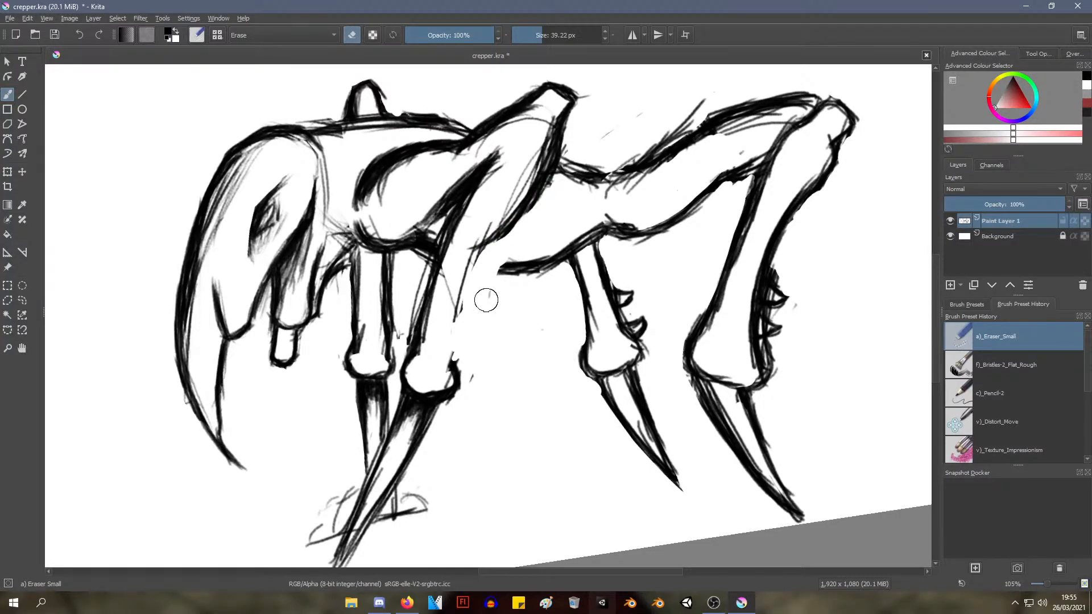
pyautogui.moveTo(478, 361)
pyautogui.mouseDown()
pyautogui.moveTo(469, 375)
pyautogui.moveTo(453, 350)
pyautogui.mouseUp()
pyautogui.moveTo(490, 304)
pyautogui.mouseDown()
pyautogui.moveTo(460, 316)
pyautogui.moveTo(450, 268)
pyautogui.moveTo(440, 274)
pyautogui.moveTo(431, 346)
pyautogui.mouseUp()
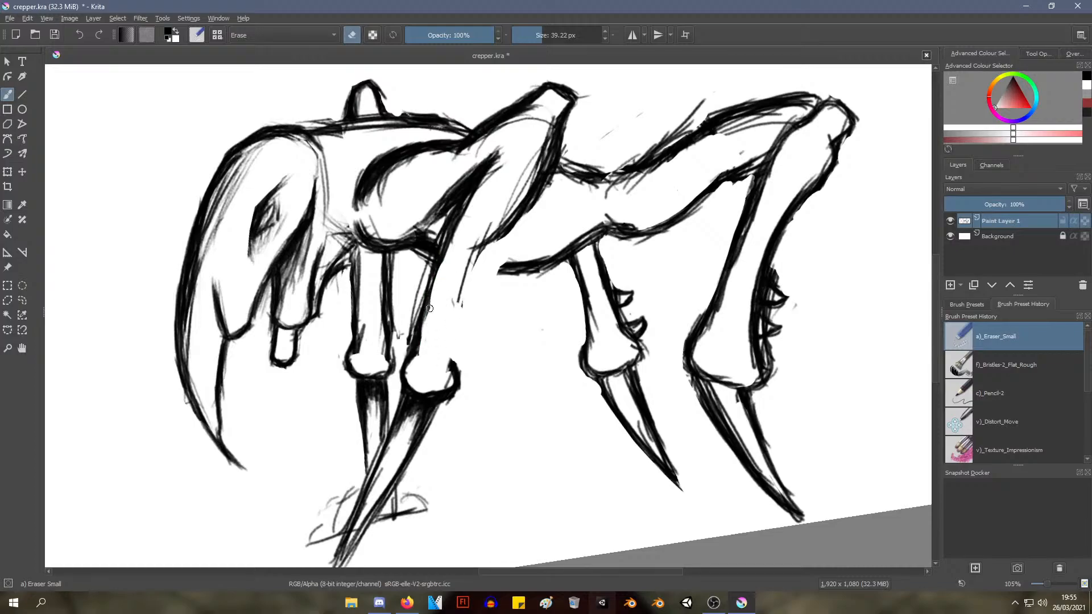
pyautogui.moveTo(437, 308); pyautogui.dragTo(431, 335)
# Redraw the rear edge of the near front leg from the elbow to the lower joint with the Pencil-2 brush
pyautogui.rightClick(430, 301)
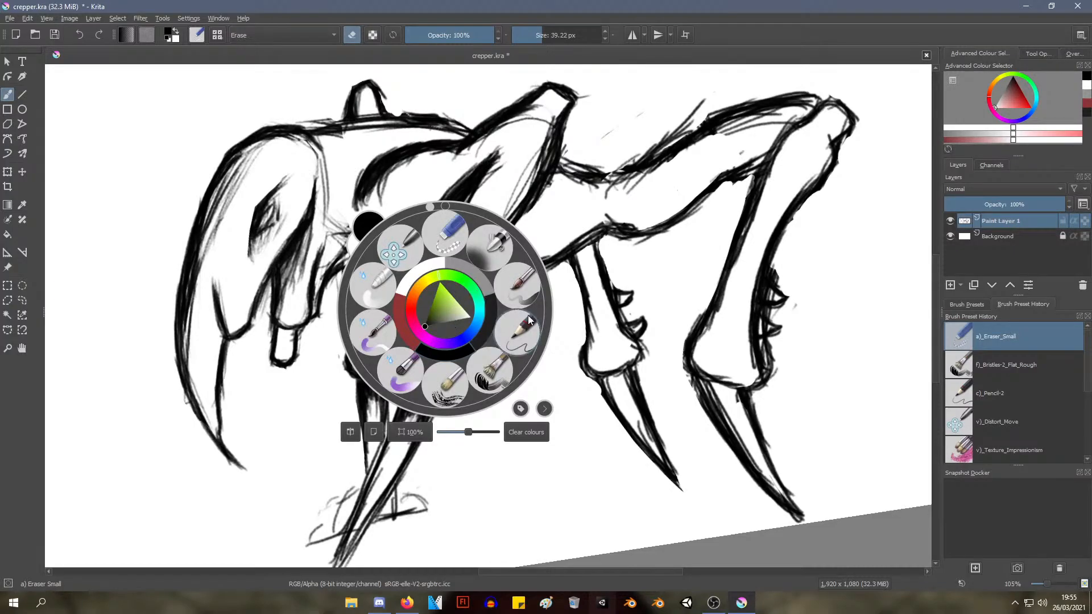
pyautogui.click(515, 330)
pyautogui.moveTo(482, 239)
pyautogui.mouseDown()
pyautogui.moveTo(457, 298)
pyautogui.moveTo(477, 252)
pyautogui.moveTo(456, 365)
pyautogui.mouseUp()
pyautogui.moveTo(465, 279); pyautogui.dragTo(455, 364)
pyautogui.moveTo(459, 310); pyautogui.dragTo(454, 330)
pyautogui.moveTo(464, 283); pyautogui.dragTo(454, 360)
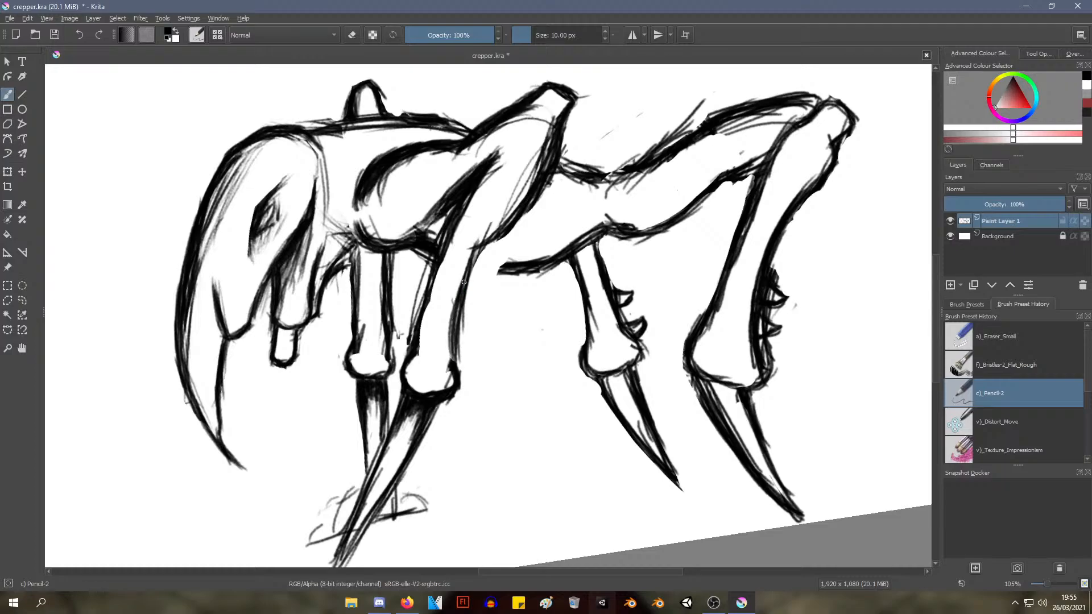
pyautogui.moveTo(470, 263); pyautogui.dragTo(457, 314)
pyautogui.moveTo(478, 244); pyautogui.dragTo(453, 306)
pyautogui.moveTo(465, 257)
pyautogui.mouseDown()
pyautogui.moveTo(495, 236)
pyautogui.moveTo(464, 274)
pyautogui.mouseUp()
pyautogui.moveTo(462, 303); pyautogui.dragTo(448, 345)
pyautogui.moveTo(455, 304); pyautogui.dragTo(452, 356)
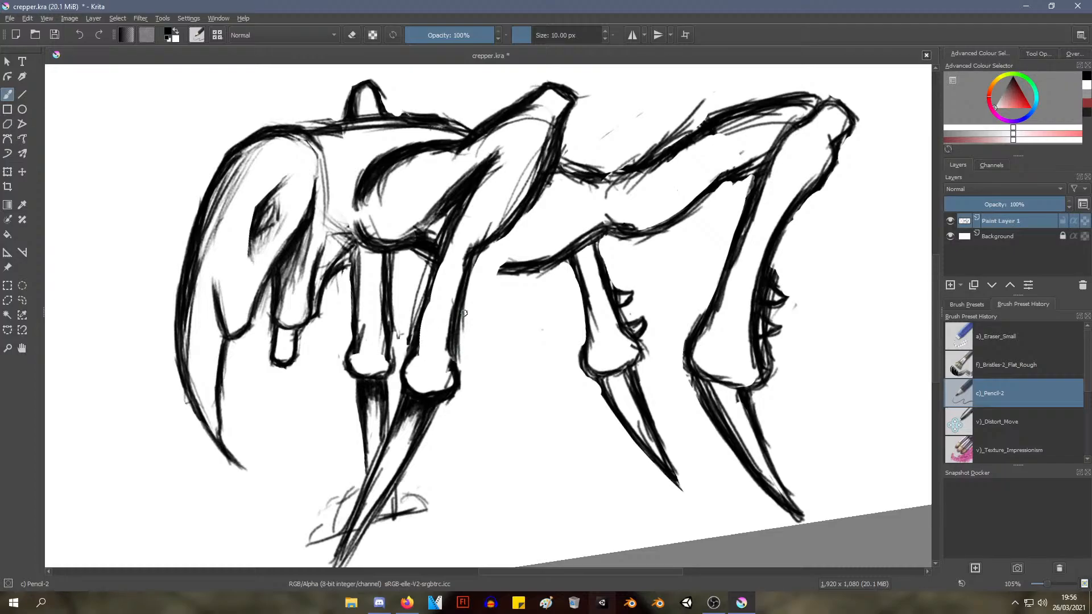
# Erase the stray sketch lines inside the upper part of the near front leg with the Eraser Small brush
pyautogui.moveTo(443, 353)
pyautogui.mouseDown()
pyautogui.moveTo(474, 256)
pyautogui.moveTo(443, 348)
pyautogui.mouseUp()
pyautogui.scroll(-4, 507, 236)
pyautogui.scroll(3, 508, 236)
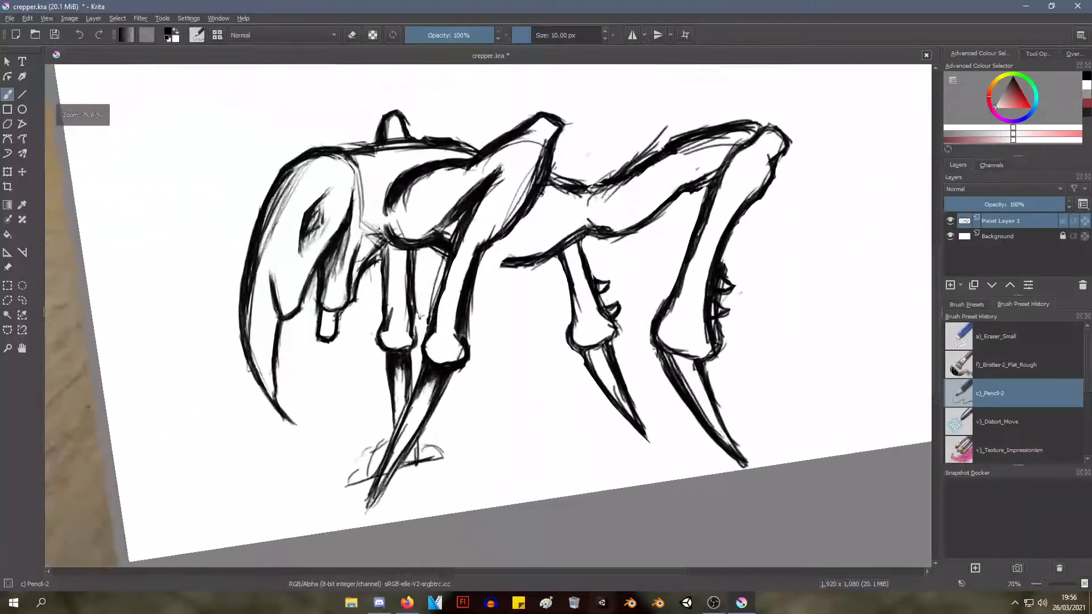
pyautogui.rightClick(477, 268)
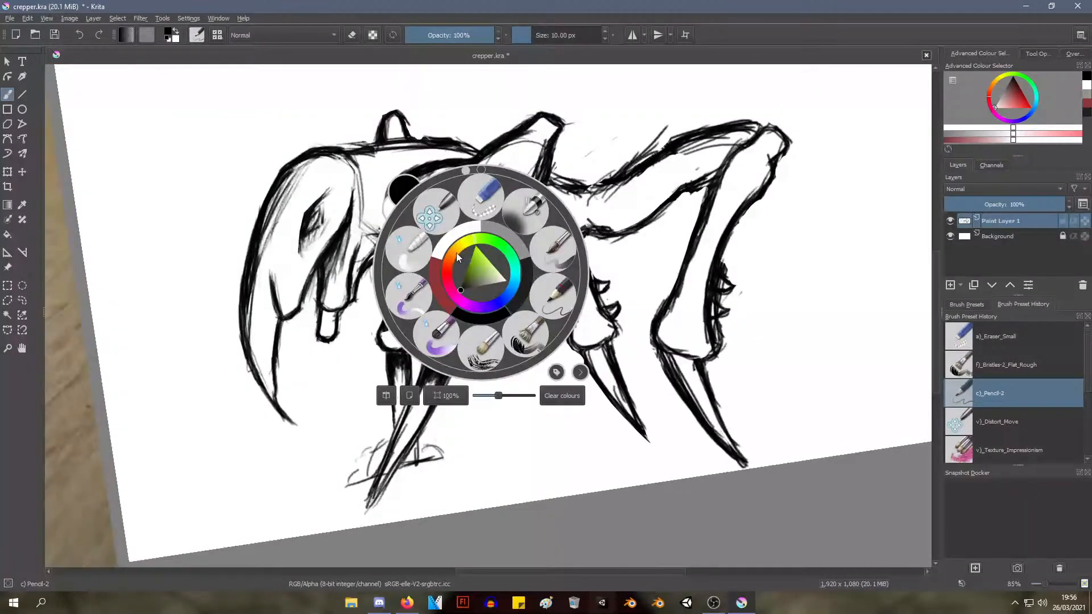
pyautogui.click(483, 199)
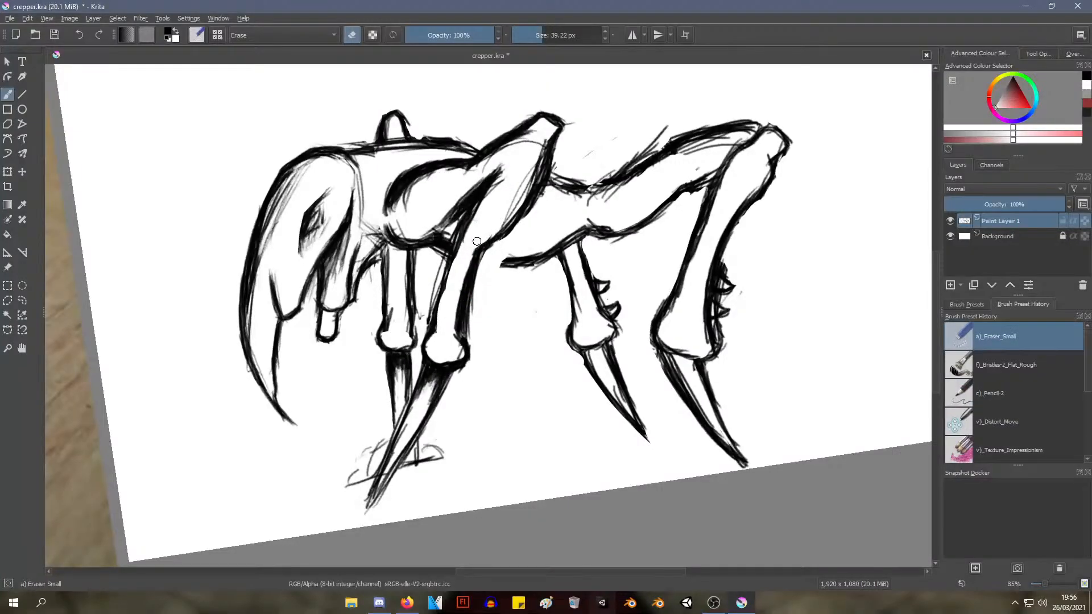
pyautogui.moveTo(476, 242)
pyautogui.mouseDown()
pyautogui.moveTo(529, 152)
pyautogui.moveTo(511, 209)
pyautogui.moveTo(537, 159)
pyautogui.moveTo(526, 188)
pyautogui.mouseUp()
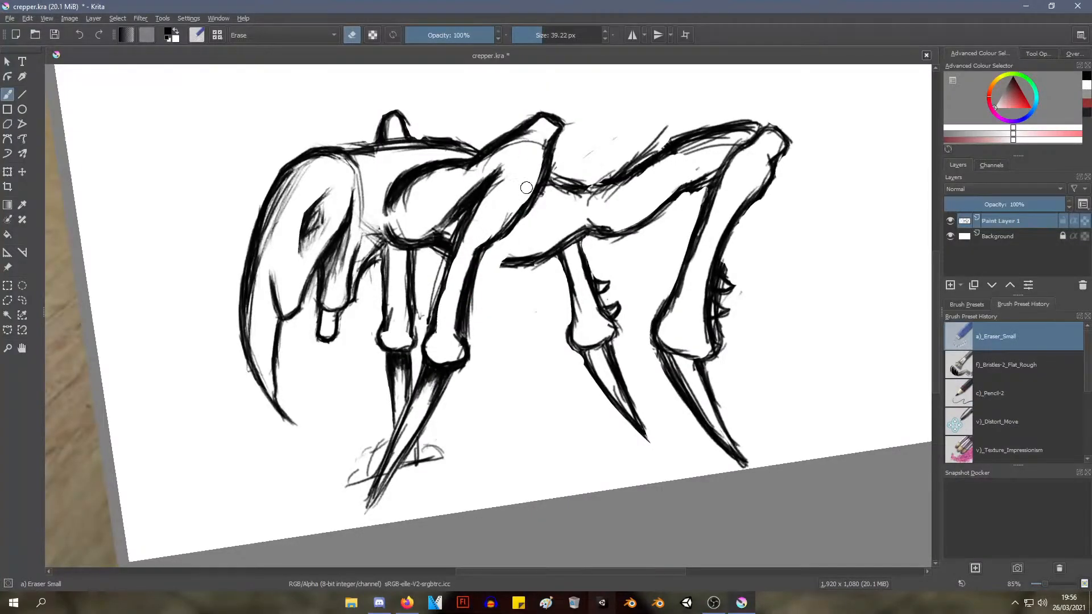
pyautogui.moveTo(536, 147); pyautogui.dragTo(525, 199)
# Thin the inner side of the near front leg's rear edge between the elbow and the lower joint
pyautogui.hotkey('ctrl', 'space')
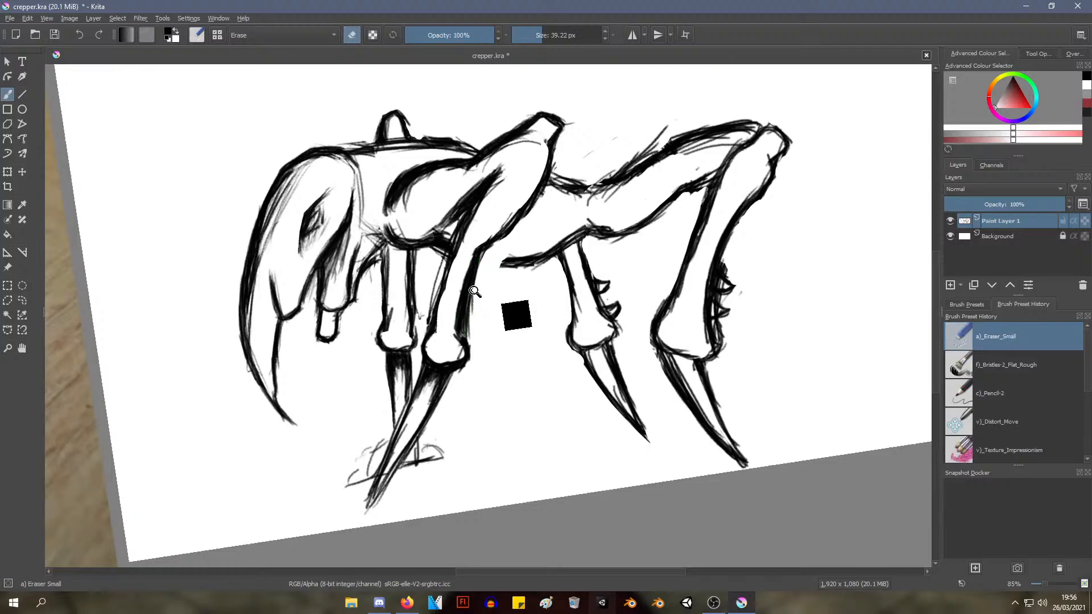
pyautogui.moveTo(473, 291)
pyautogui.mouseDown()
pyautogui.moveTo(474, 369)
pyautogui.moveTo(461, 265)
pyautogui.moveTo(449, 319)
pyautogui.mouseUp()
pyautogui.moveTo(462, 268); pyautogui.dragTo(448, 347)
pyautogui.moveTo(460, 276); pyautogui.dragTo(448, 327)
pyautogui.moveTo(459, 290)
pyautogui.mouseDown()
pyautogui.moveTo(450, 322)
pyautogui.moveTo(456, 295)
pyautogui.mouseUp()
pyautogui.moveTo(461, 253)
pyautogui.mouseDown()
pyautogui.moveTo(450, 341)
pyautogui.moveTo(453, 331)
pyautogui.mouseUp()
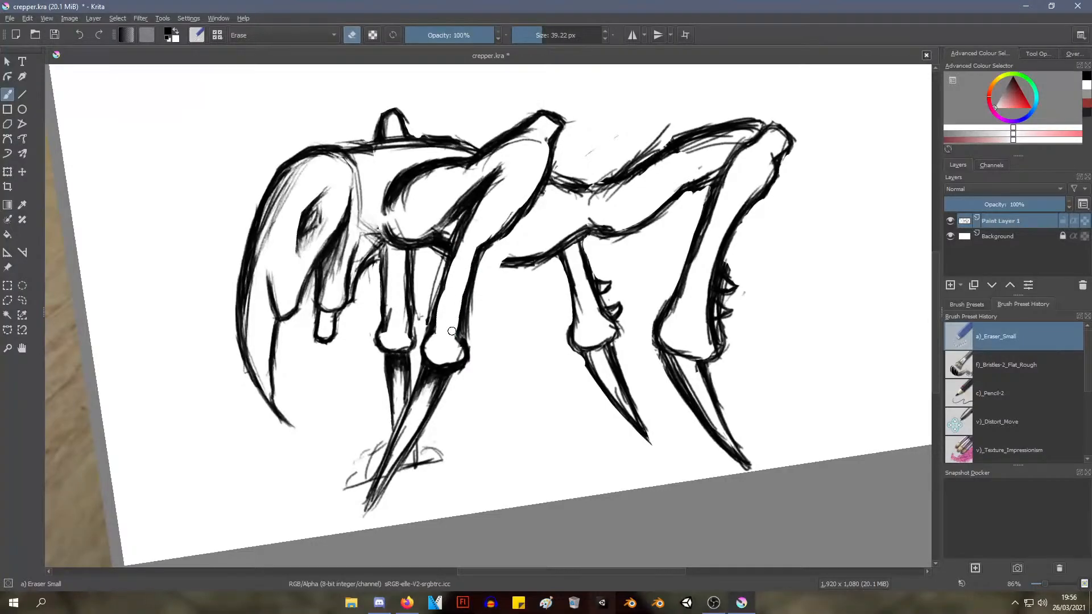
pyautogui.moveTo(463, 276); pyautogui.dragTo(456, 330)
pyautogui.scroll(-4, 529, 199)
pyautogui.scroll(3, 529, 199)
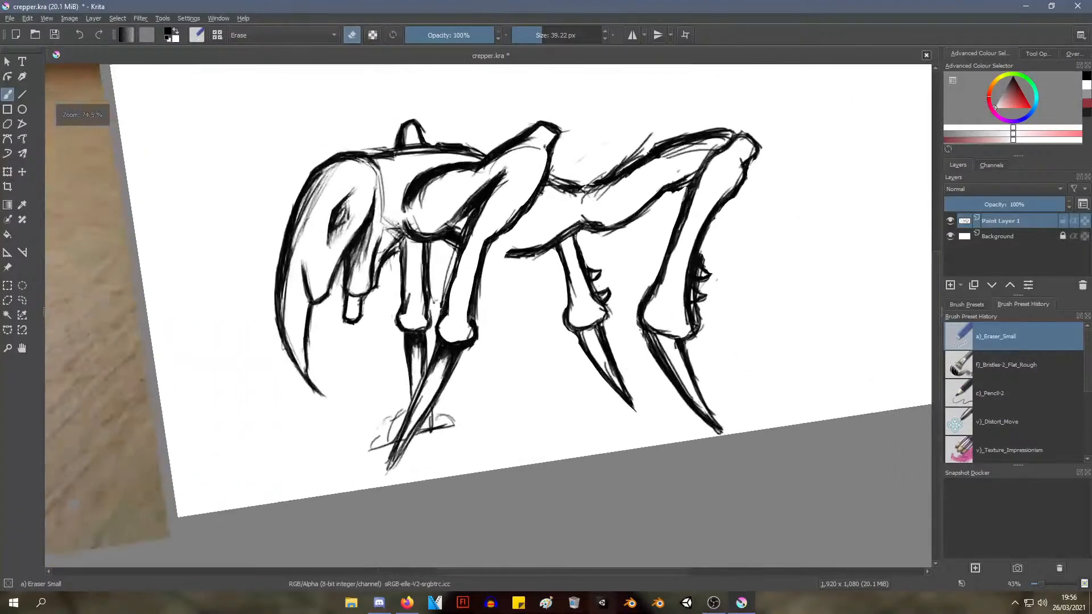
# Switch to the Pencil-2 brush for redrawing the near front leg
pyautogui.rightClick(522, 217)
pyautogui.click(571, 154)
pyautogui.scroll(3, 454, 312)
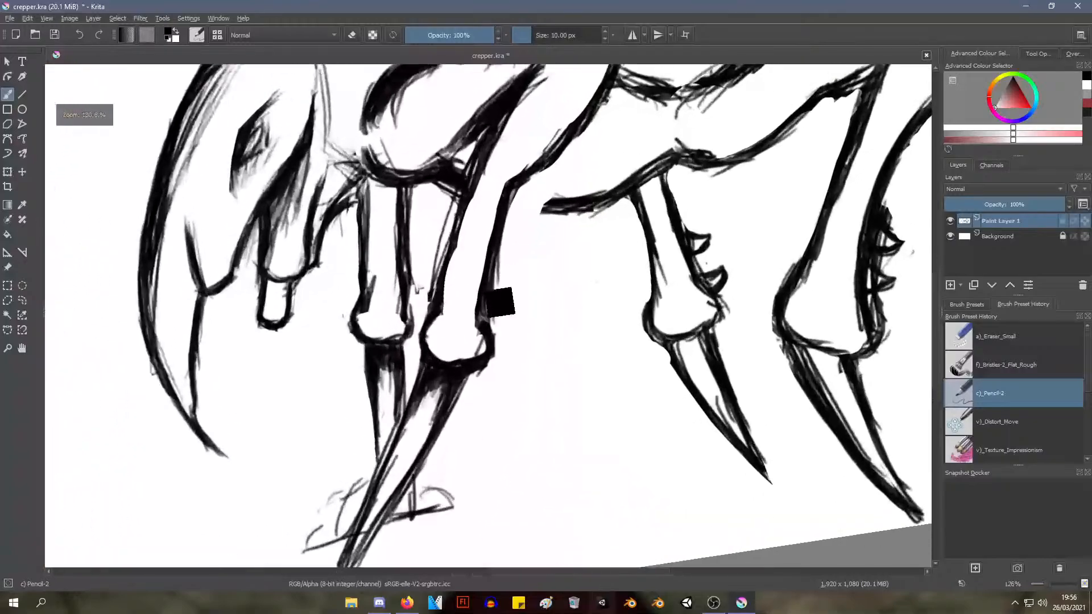
pyautogui.moveTo(452, 254); pyautogui.dragTo(440, 310)
pyautogui.moveTo(447, 273)
pyautogui.mouseDown()
pyautogui.moveTo(469, 203)
pyautogui.moveTo(450, 271)
pyautogui.moveTo(465, 216)
pyautogui.moveTo(458, 264)
pyautogui.mouseUp()
pyautogui.hotkey('ctrl', 'z')
pyautogui.moveTo(477, 184); pyautogui.dragTo(459, 241)
pyautogui.hotkey('ctrl', 'z')
pyautogui.hotkey('ctrl', 'z')
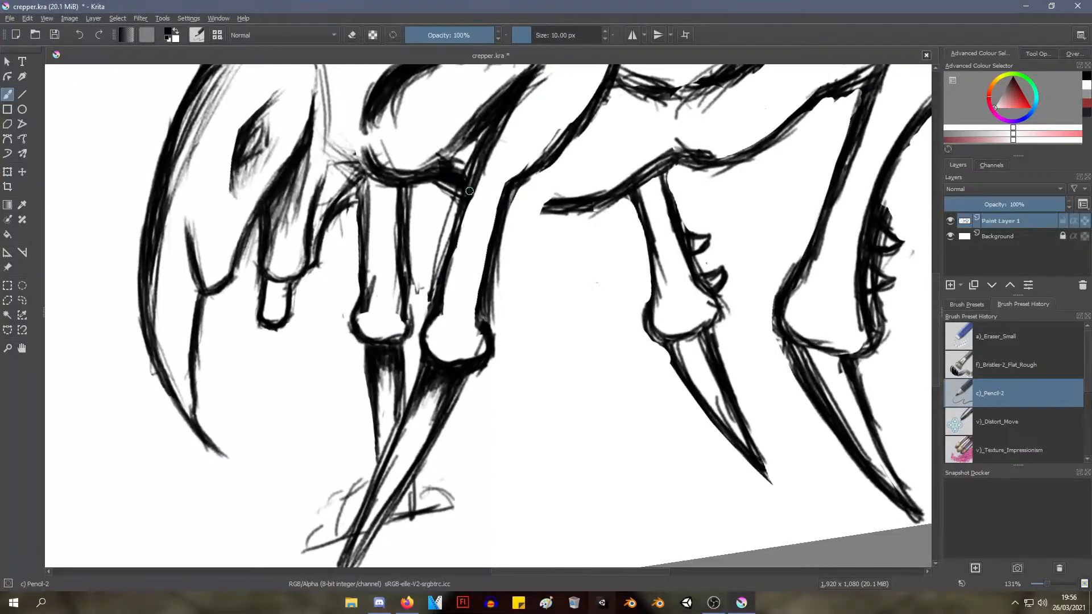
# Darken the front and rear edges of the near front leg from the elbow to the lower joint
pyautogui.moveTo(473, 182); pyautogui.dragTo(444, 277)
pyautogui.moveTo(468, 212); pyautogui.dragTo(449, 273)
pyautogui.scroll(-4, 531, 214)
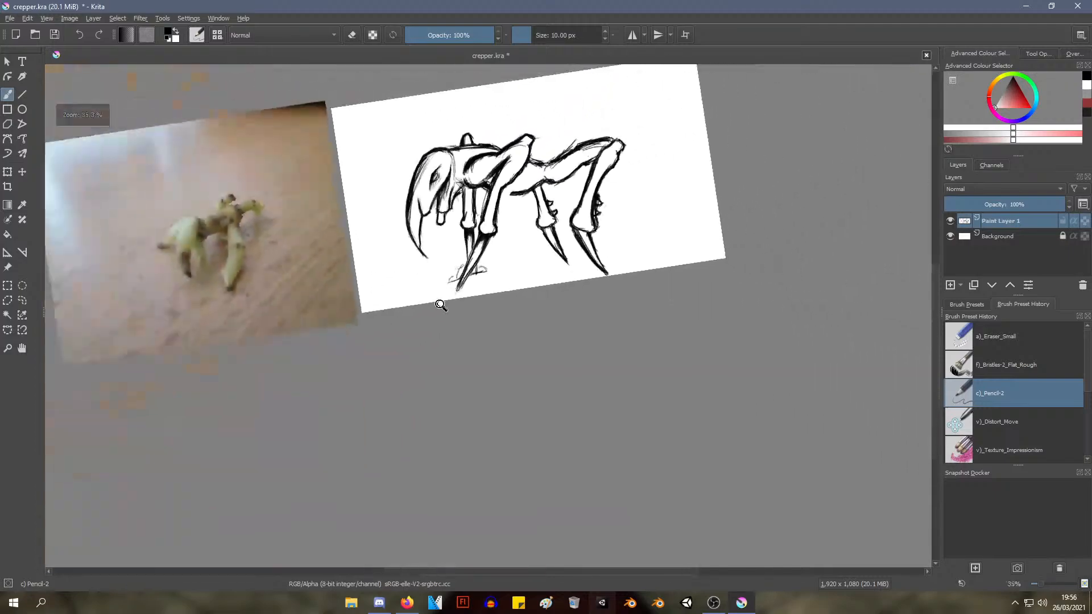
pyautogui.scroll(4, 530, 195)
pyautogui.moveTo(521, 186); pyautogui.dragTo(505, 210)
pyautogui.moveTo(531, 174)
pyautogui.mouseDown()
pyautogui.moveTo(495, 252)
pyautogui.moveTo(501, 220)
pyautogui.moveTo(520, 220)
pyautogui.moveTo(496, 278)
pyautogui.mouseUp()
pyautogui.scroll(-5, 526, 177)
pyautogui.scroll(3, 525, 177)
# Clean up the inside edges of the near front leg down to the lower joint with the Eraser Small brush
pyautogui.rightClick(480, 276)
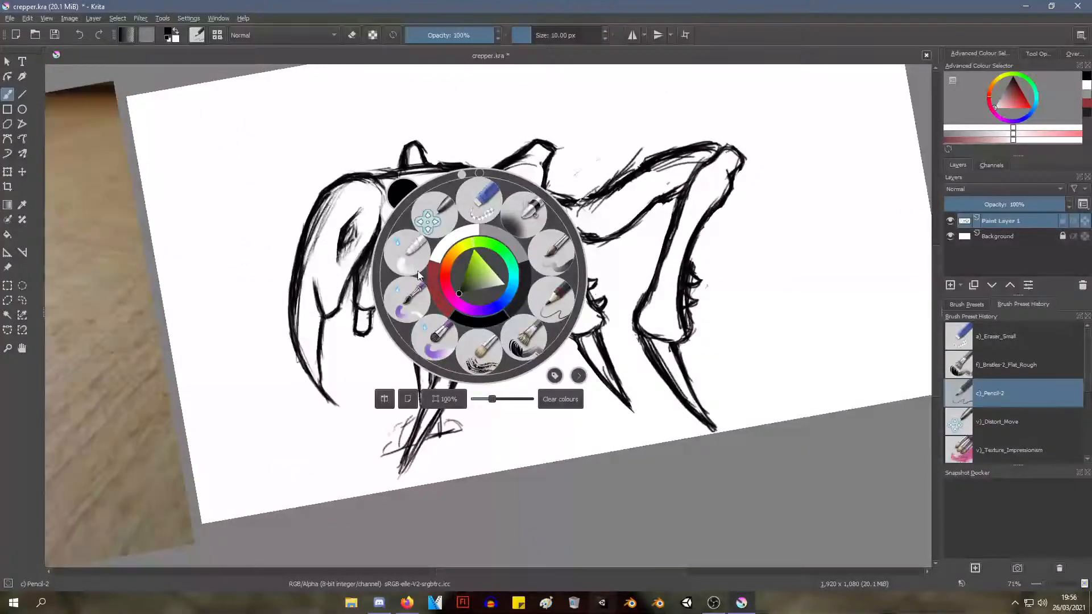
pyautogui.click(481, 199)
pyautogui.scroll(3, 448, 279)
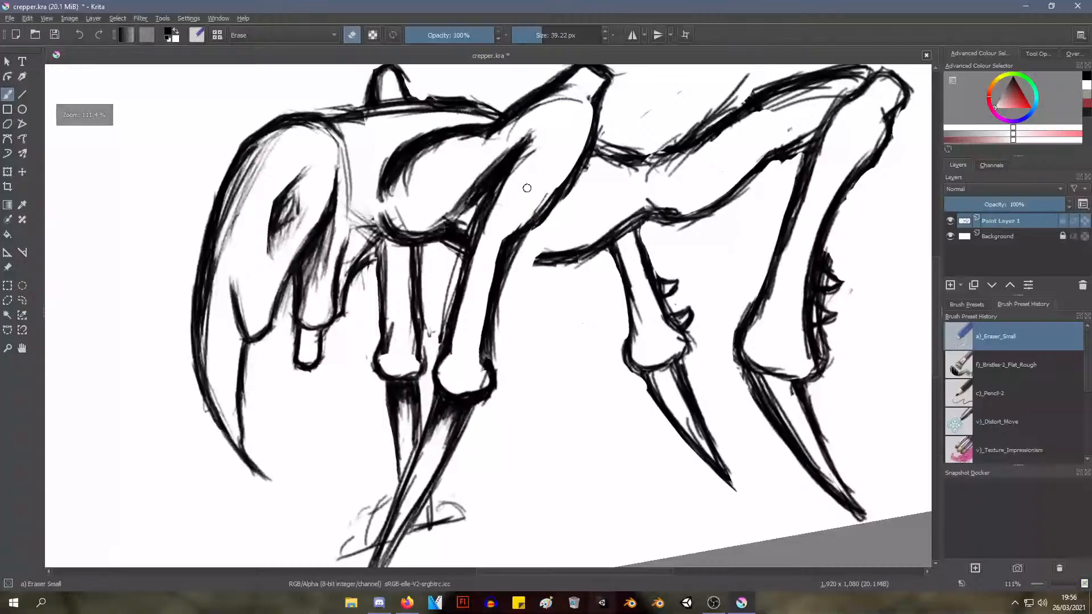
pyautogui.moveTo(514, 203); pyautogui.dragTo(478, 309)
pyautogui.moveTo(535, 187); pyautogui.dragTo(471, 323)
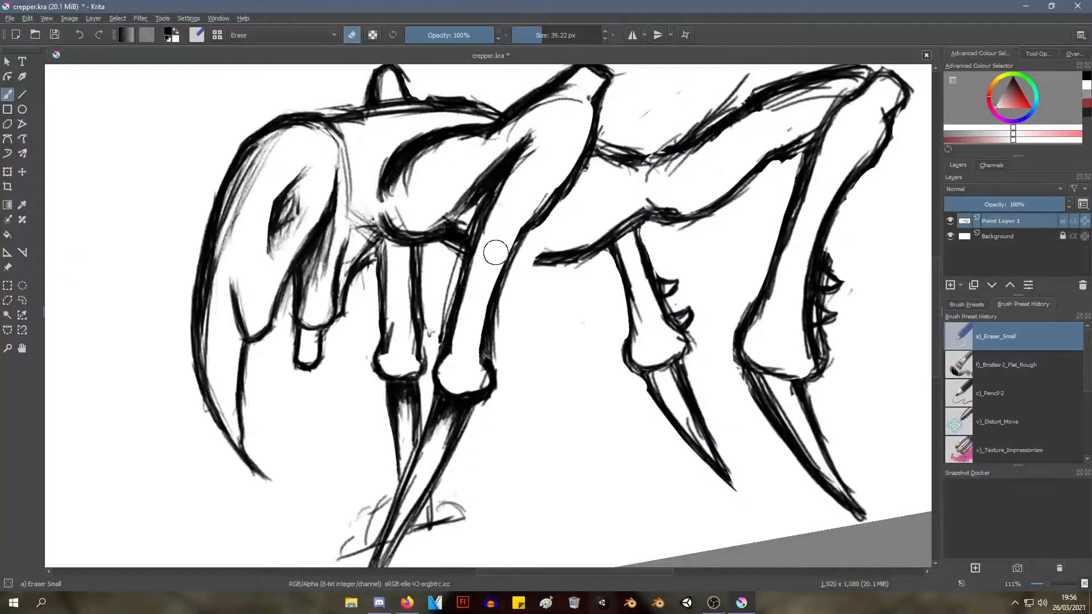
pyautogui.moveTo(496, 252); pyautogui.dragTo(476, 341)
pyautogui.moveTo(464, 409)
pyautogui.mouseDown()
pyautogui.moveTo(482, 376)
pyautogui.moveTo(459, 370)
pyautogui.moveTo(464, 361)
pyautogui.mouseUp()
pyautogui.moveTo(490, 242)
pyautogui.mouseDown()
pyautogui.moveTo(476, 316)
pyautogui.moveTo(474, 264)
pyautogui.mouseUp()
# Extend the belly line forward to meet the rear edge of the near front leg with the Pencil-2 brush
pyautogui.rightClick(474, 262)
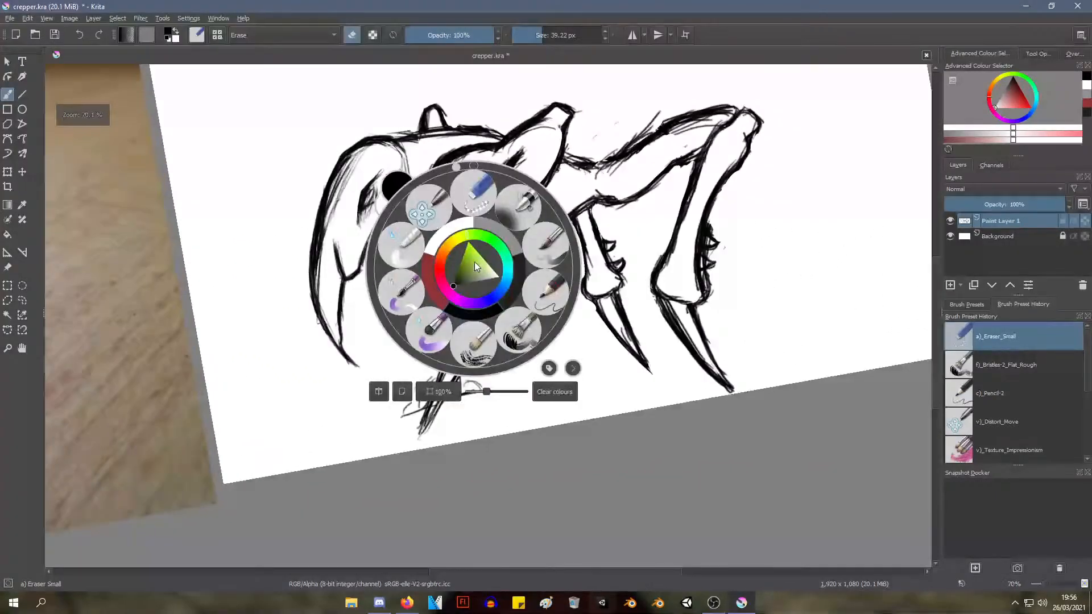
pyautogui.click(538, 268)
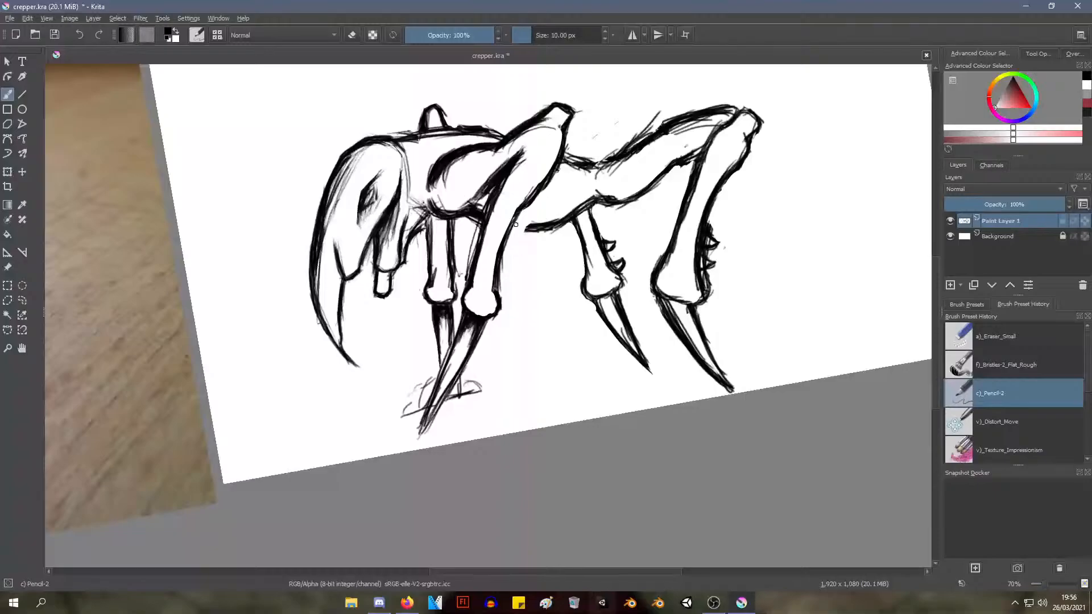
pyautogui.moveTo(510, 222); pyautogui.dragTo(518, 224)
pyautogui.moveTo(515, 239)
pyautogui.mouseDown()
pyautogui.moveTo(473, 299)
pyautogui.moveTo(472, 253)
pyautogui.moveTo(476, 310)
pyautogui.moveTo(458, 329)
pyautogui.moveTo(475, 256)
pyautogui.moveTo(443, 312)
pyautogui.moveTo(471, 226)
pyautogui.moveTo(459, 251)
pyautogui.moveTo(492, 271)
pyautogui.moveTo(441, 288)
pyautogui.moveTo(445, 256)
pyautogui.moveTo(441, 282)
pyautogui.moveTo(453, 256)
pyautogui.moveTo(460, 288)
pyautogui.mouseUp()
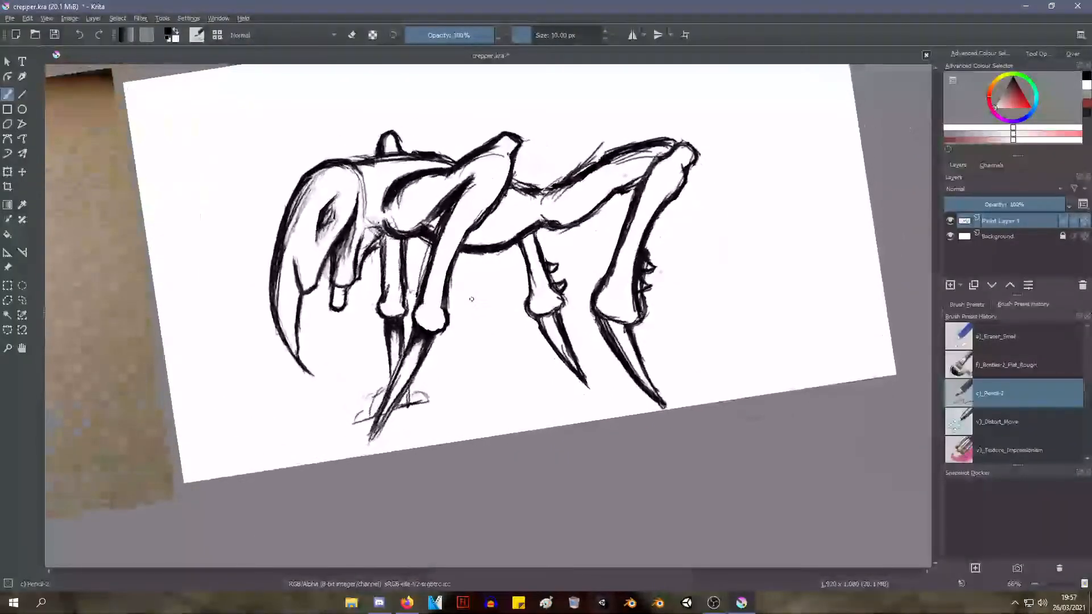
# Erase the stray sketch lines above the back and around the near hind leg's thigh with the Eraser Small brush
pyautogui.rightClick(580, 183)
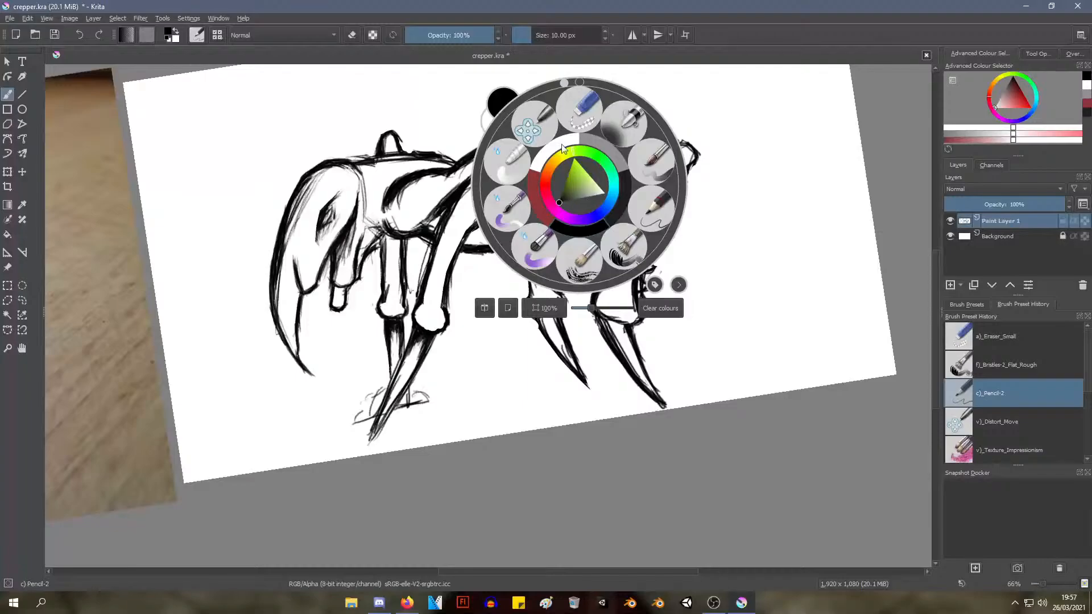
pyautogui.click(579, 108)
pyautogui.moveTo(545, 179)
pyautogui.mouseDown()
pyautogui.moveTo(494, 310)
pyautogui.moveTo(543, 188)
pyautogui.moveTo(537, 211)
pyautogui.moveTo(546, 225)
pyautogui.moveTo(527, 280)
pyautogui.moveTo(541, 199)
pyautogui.moveTo(534, 247)
pyautogui.moveTo(547, 187)
pyautogui.moveTo(558, 189)
pyautogui.moveTo(548, 204)
pyautogui.moveTo(540, 164)
pyautogui.moveTo(537, 261)
pyautogui.moveTo(552, 244)
pyautogui.moveTo(581, 164)
pyautogui.moveTo(578, 129)
pyautogui.mouseUp()
pyautogui.moveTo(527, 224); pyautogui.dragTo(772, 158)
pyautogui.moveTo(682, 177)
pyautogui.mouseDown()
pyautogui.moveTo(681, 226)
pyautogui.moveTo(682, 207)
pyautogui.mouseUp()
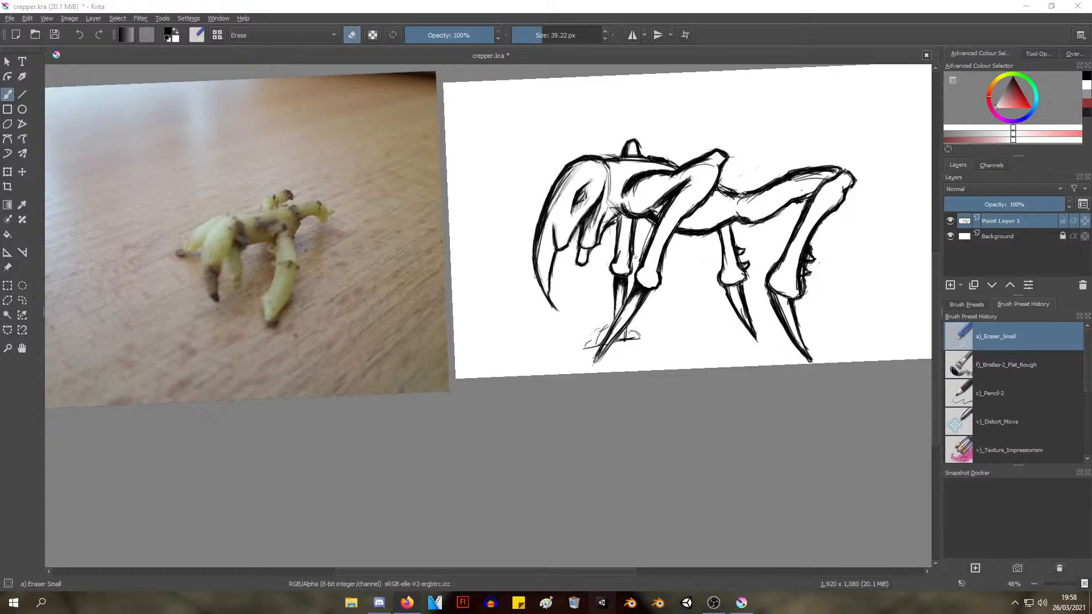
# Save the crepper.kra document
pyautogui.click(10, 19)
pyautogui.click(26, 66)
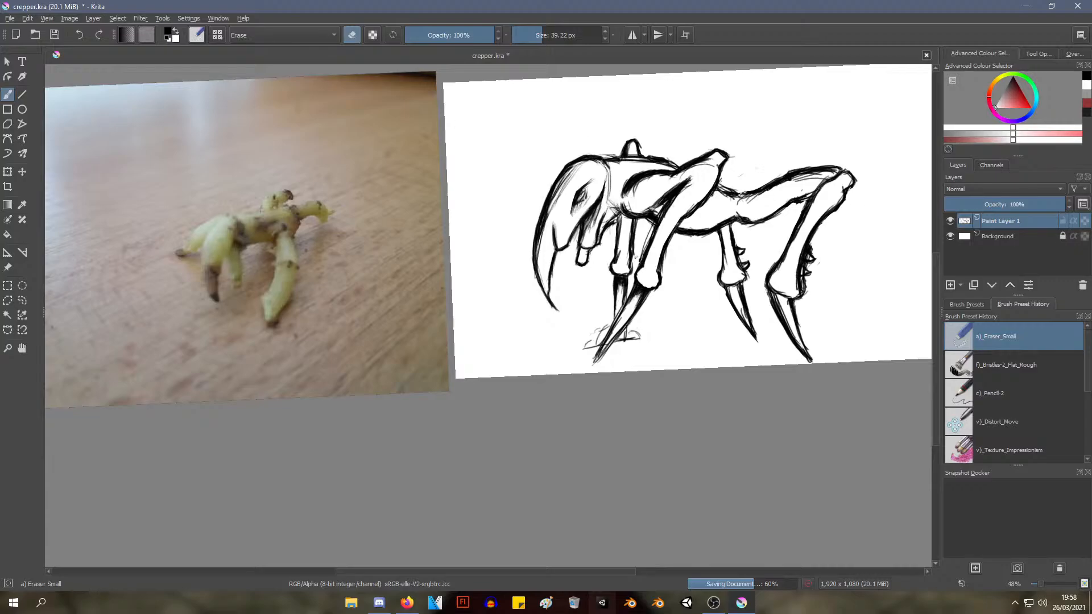